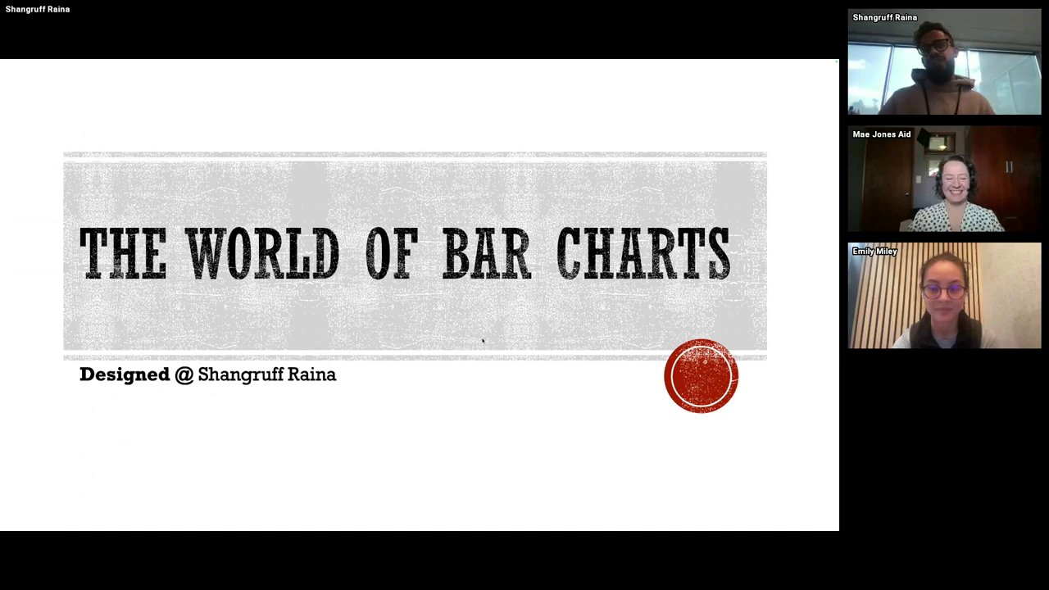
key("Right")
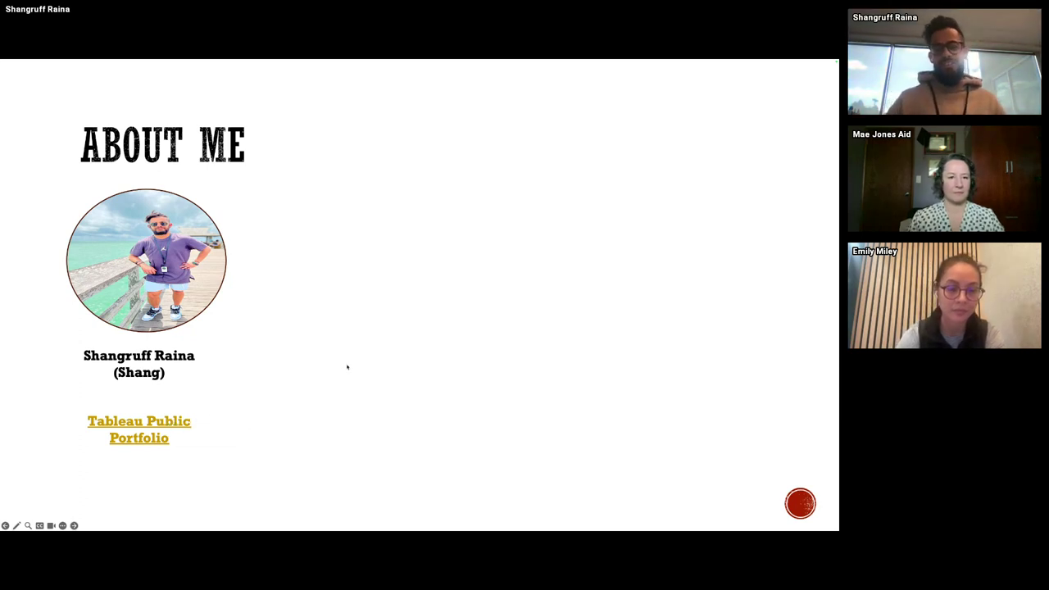
key("Right")
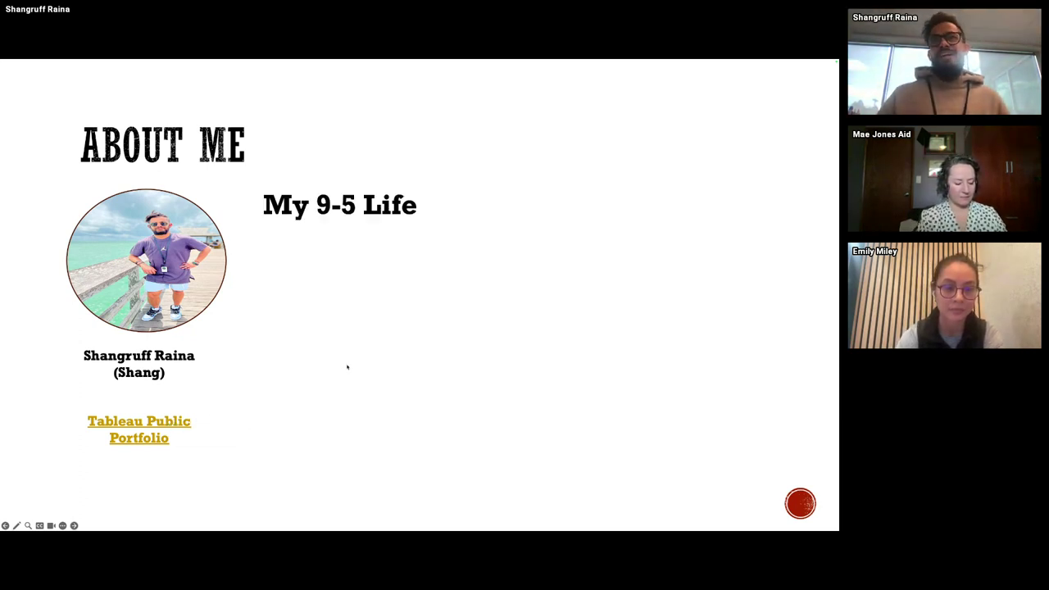
key("Right")
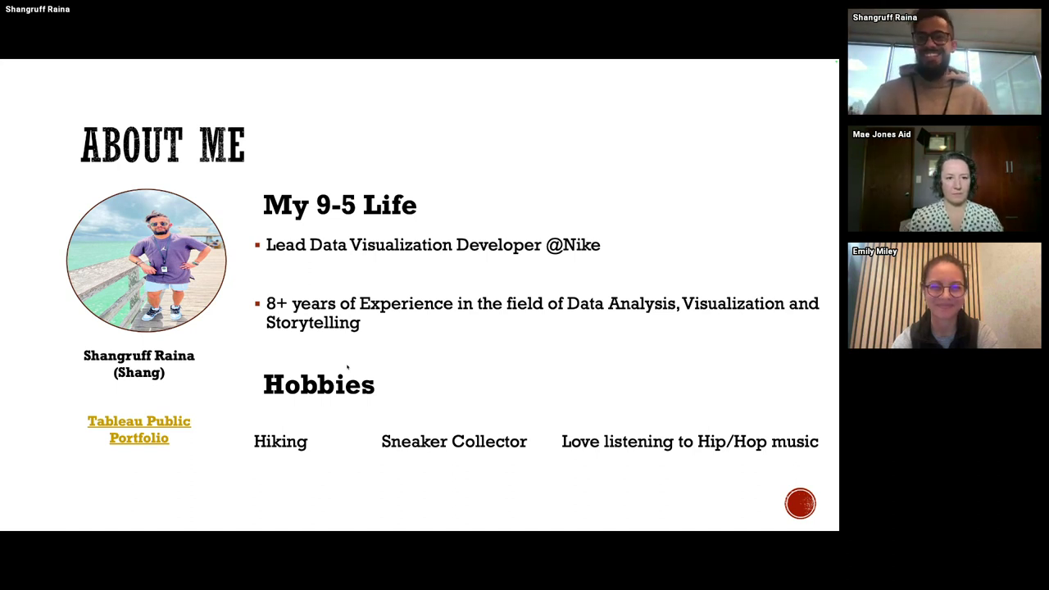
key("Right")
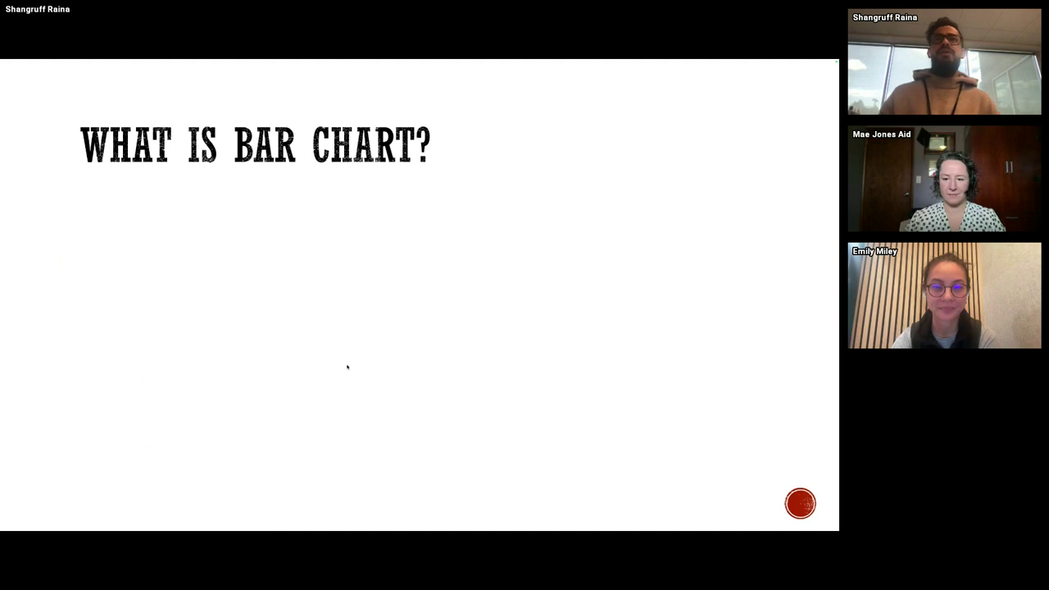
key("Right")
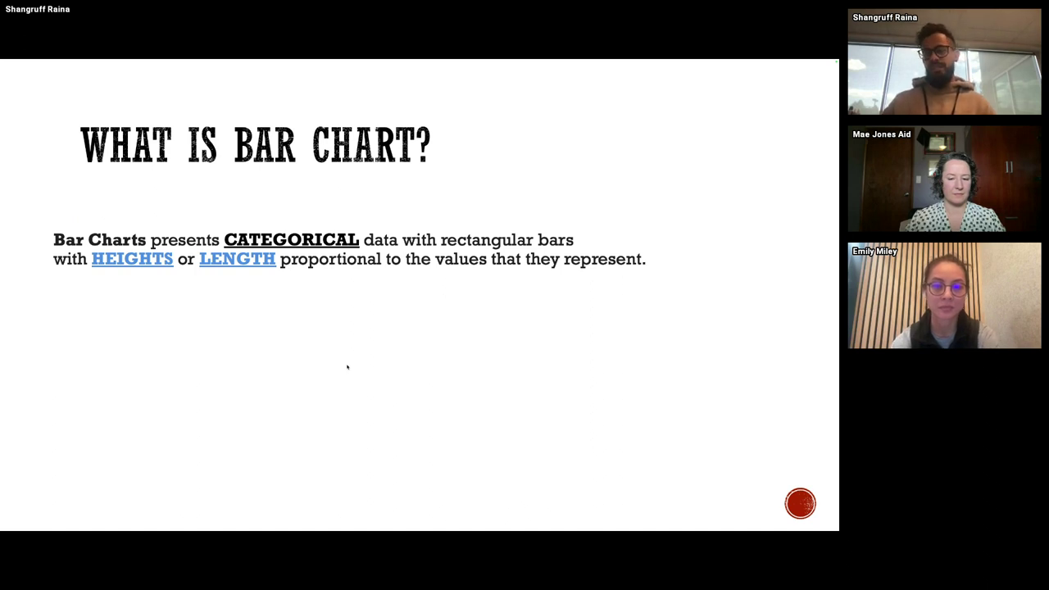
left_click(347, 367)
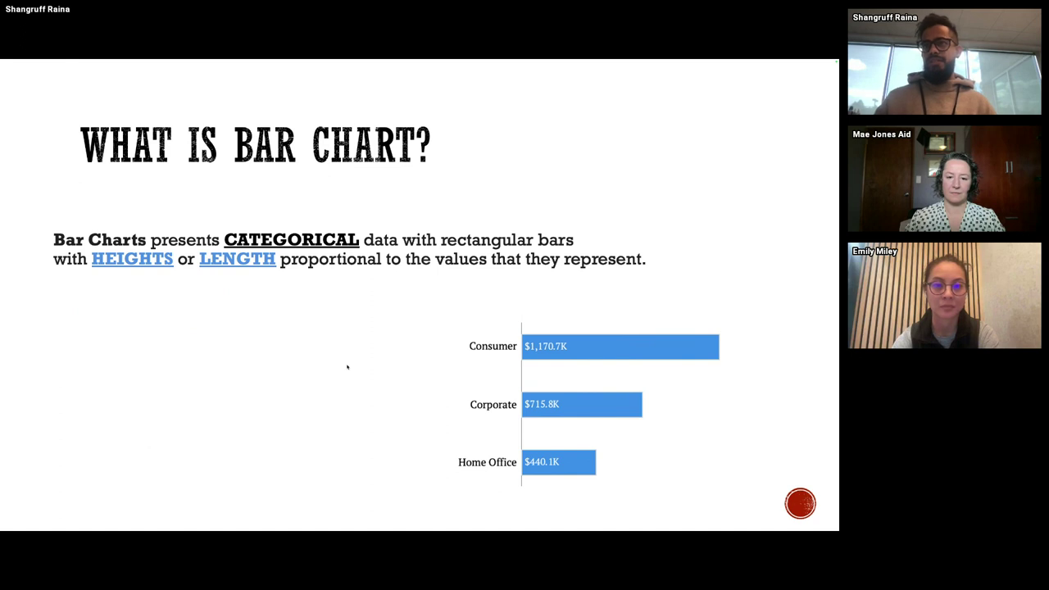
left_click(347, 367)
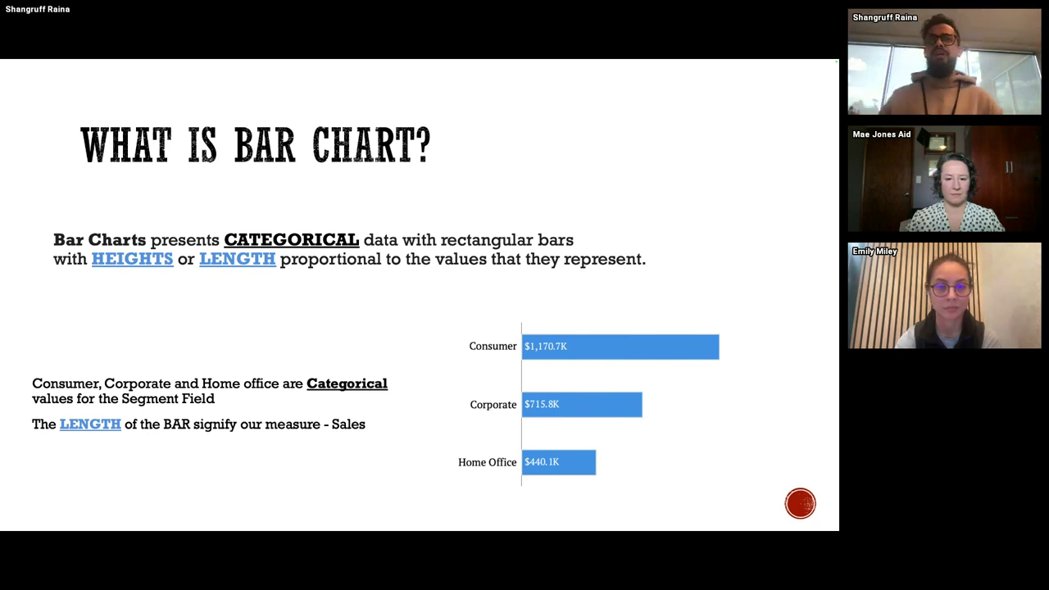
left_click(593, 359)
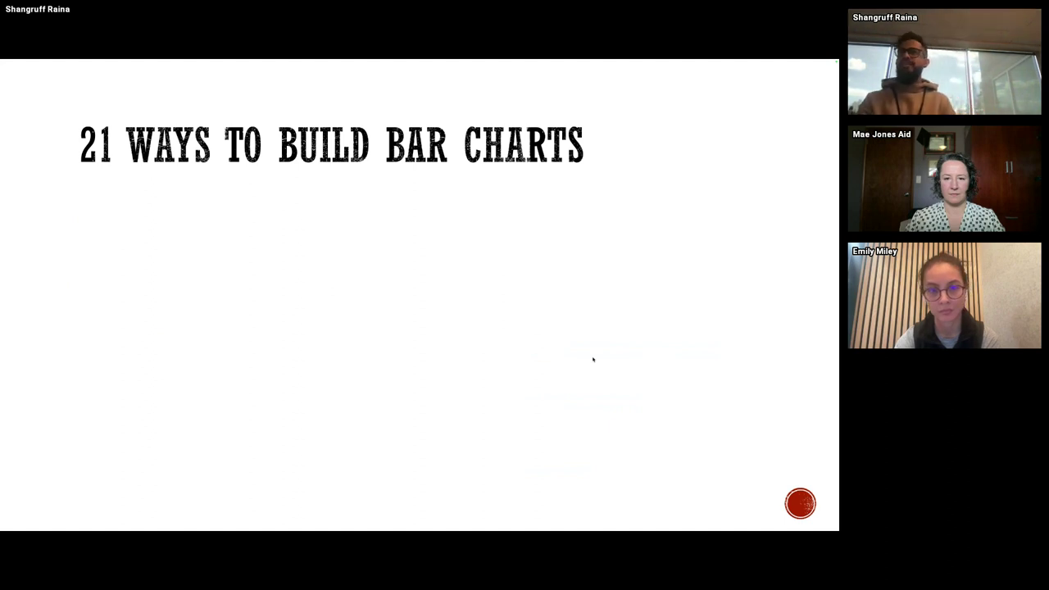
left_click(592, 359)
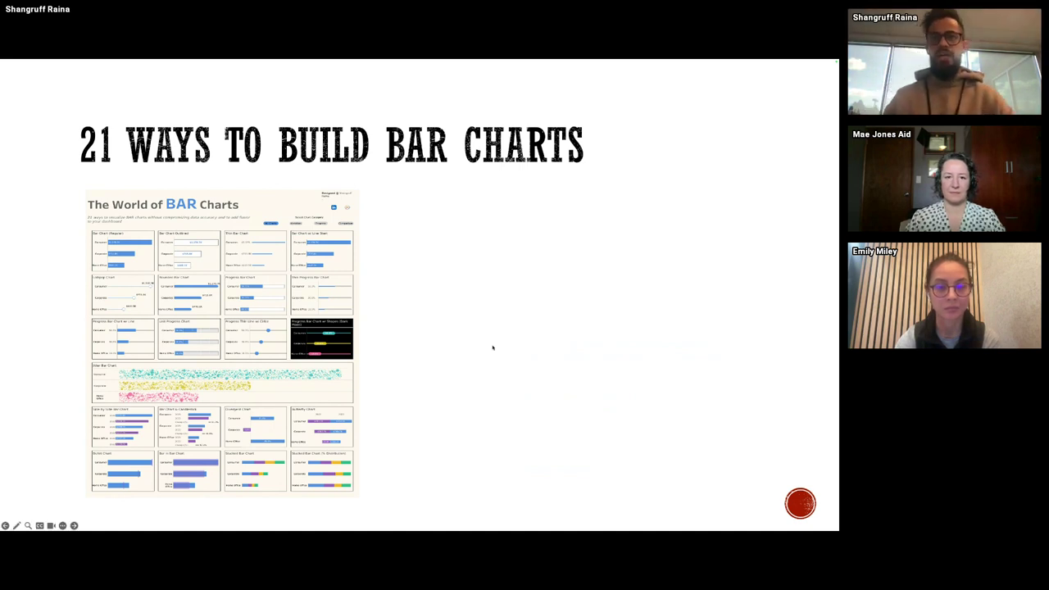
Step: Switch to the browser meeting, post the Tableau Public link to the World of BAR Charts dashboard in the chat, and return to the slides
key("ctrl+Left")
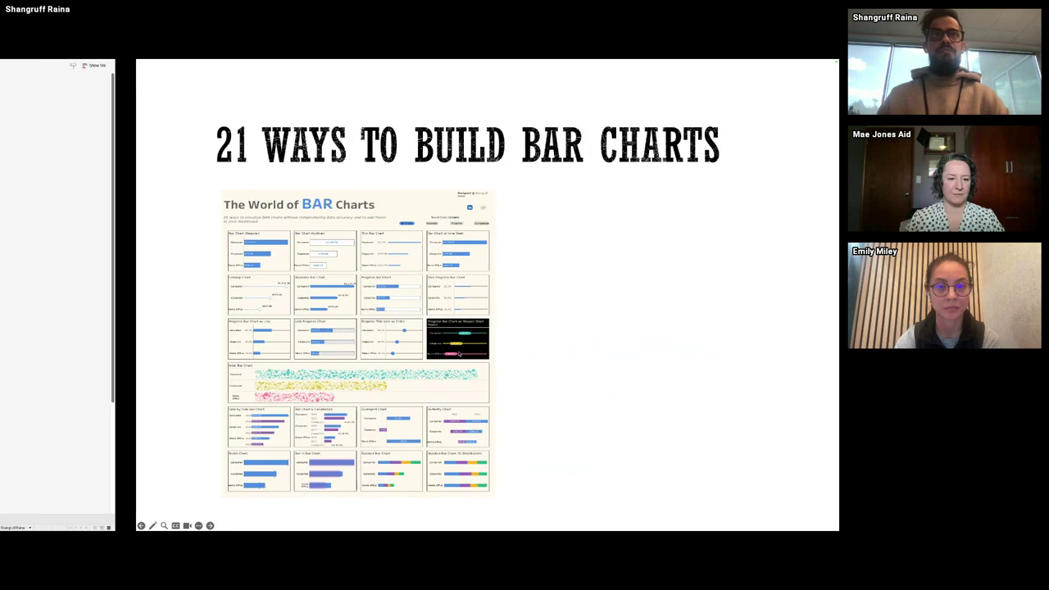
key("ctrl+Left")
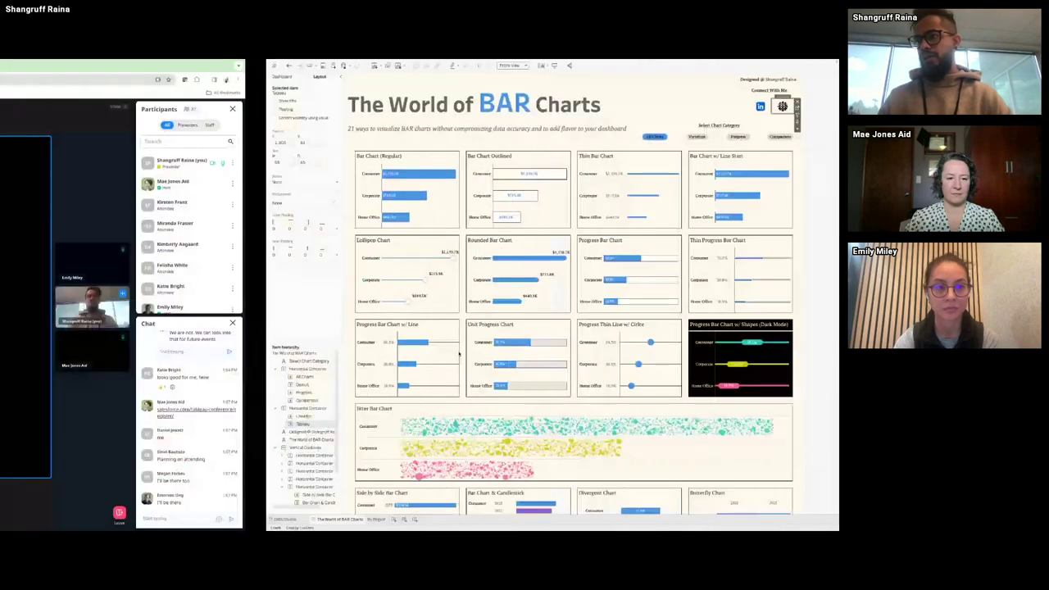
type("public.tableau.com/views/TheWorldofBarChartsPortlandTableauTUG/TheWorldofBARCharts?:language=en-US&:sid=&:display_count=n&:origin=viz_share_link")
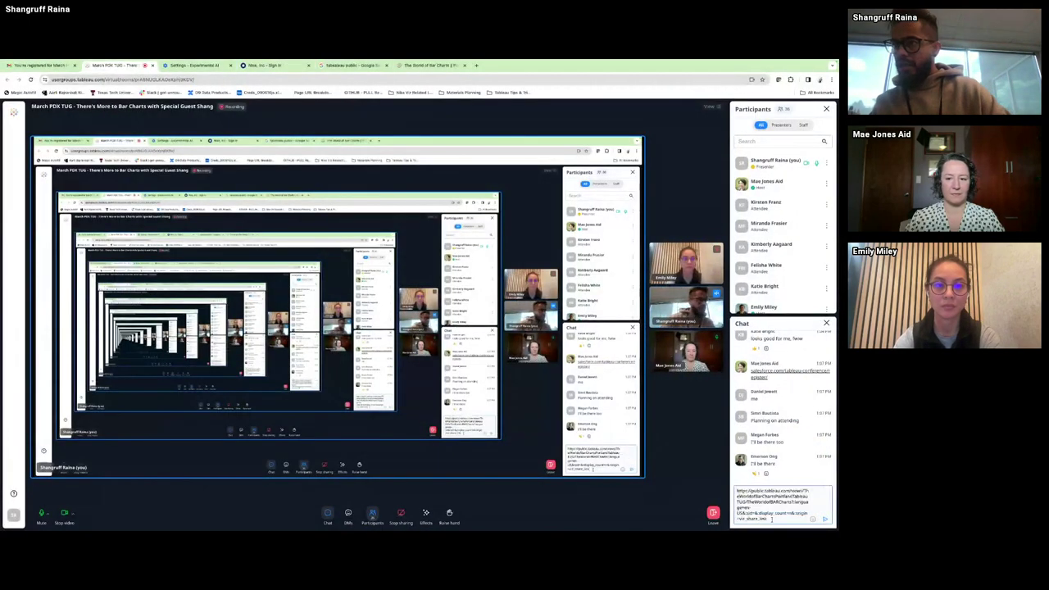
key("Return")
key("ctrl+Right")
key("ctrl+Right")
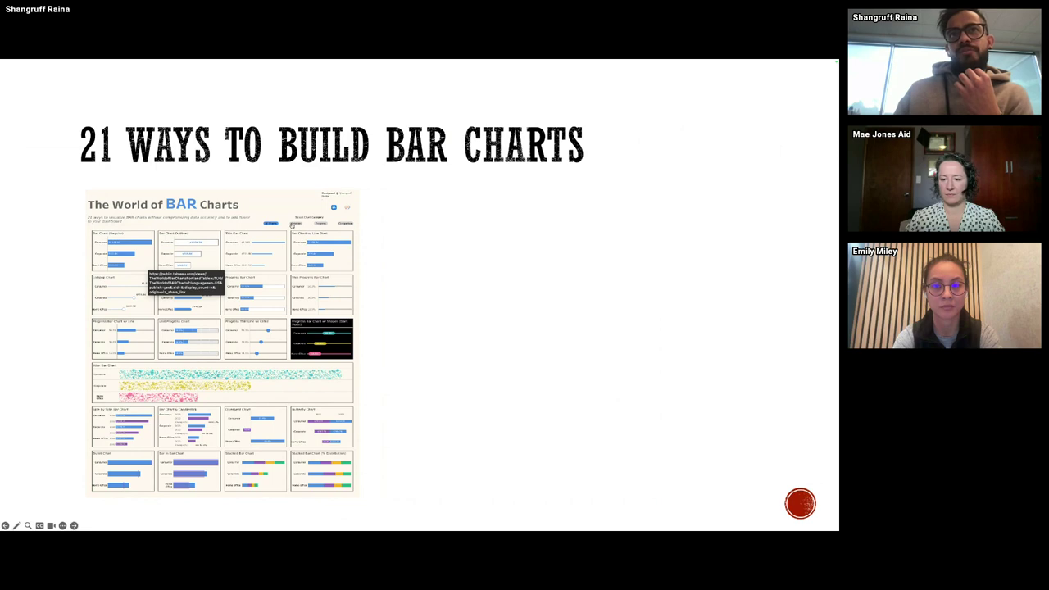
Step: Switch to the browser, open the World of Bar Charts dashboard on Tableau Public, and look through all its charts
left_click(325, 227)
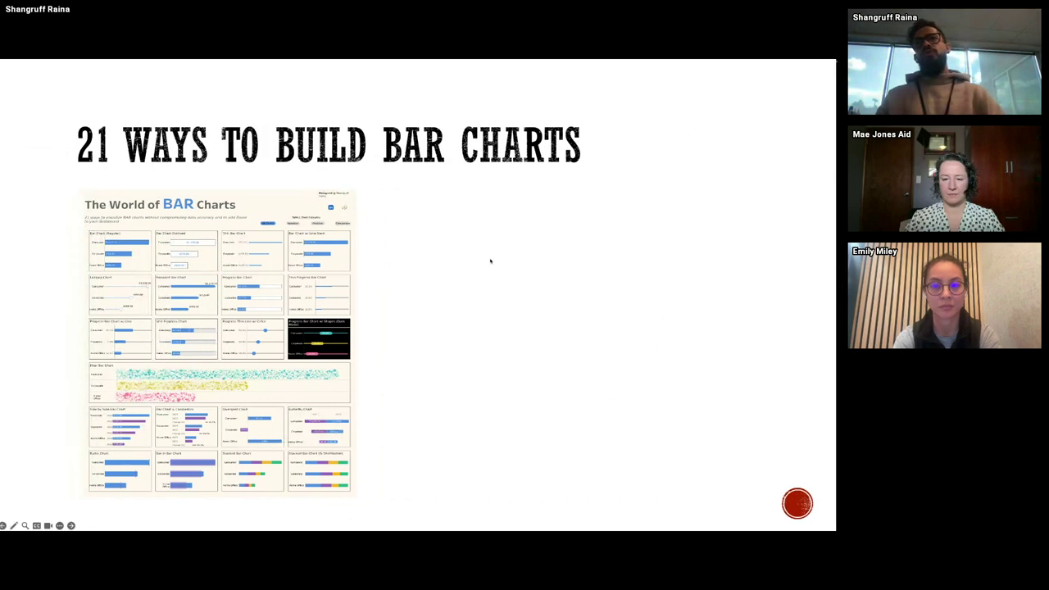
key("alt+Tab")
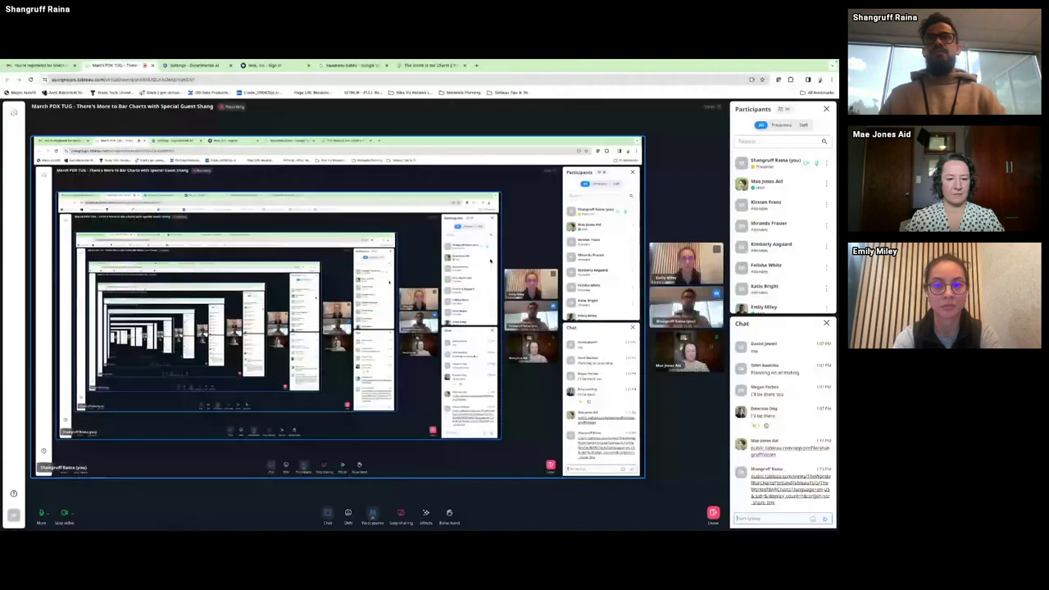
left_click(426, 64)
scroll(702, 295, "down", 1)
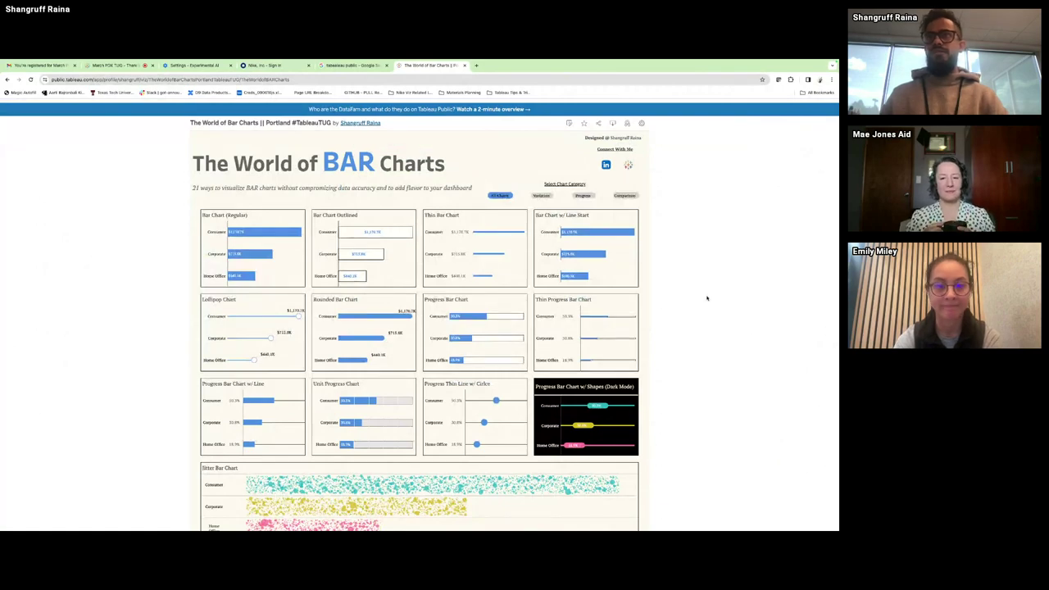
scroll(706, 298, "down", 8)
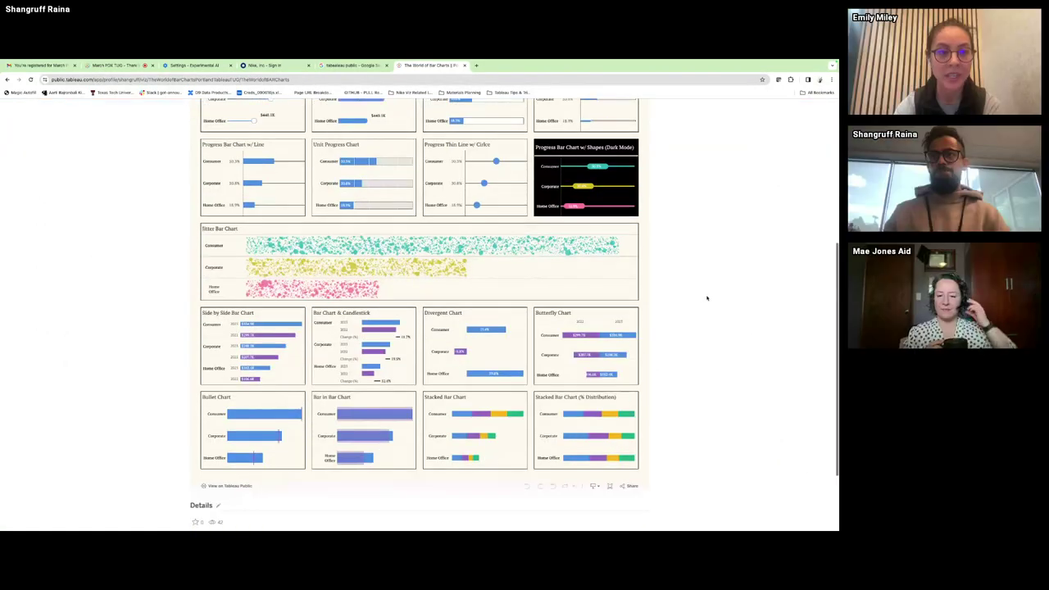
scroll(707, 298, "up", 10)
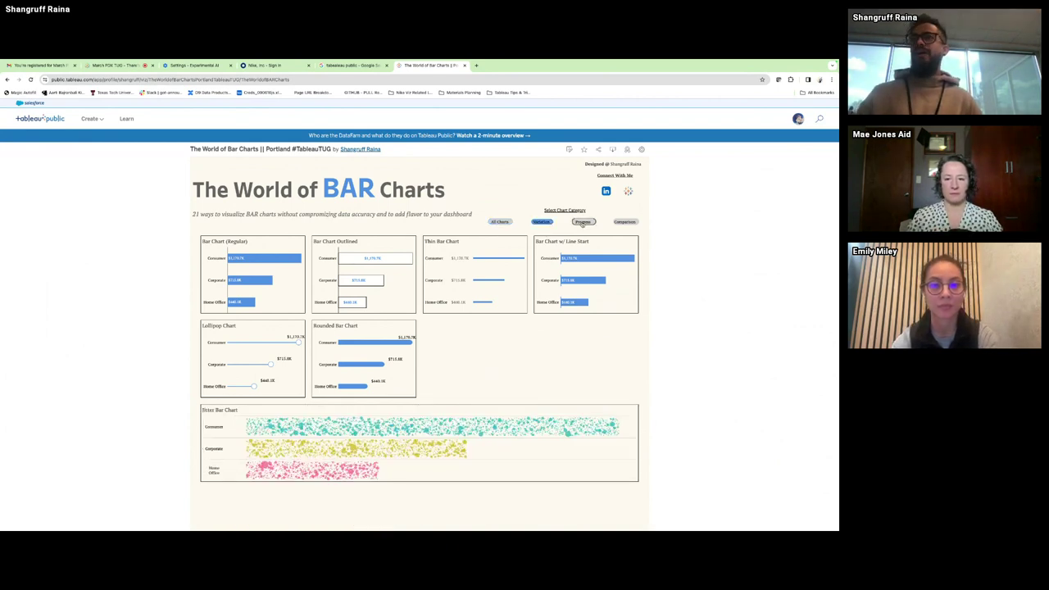
Step: View the dashboard's Progress and Comparison chart categories, and return it to All Charts
left_click(583, 222)
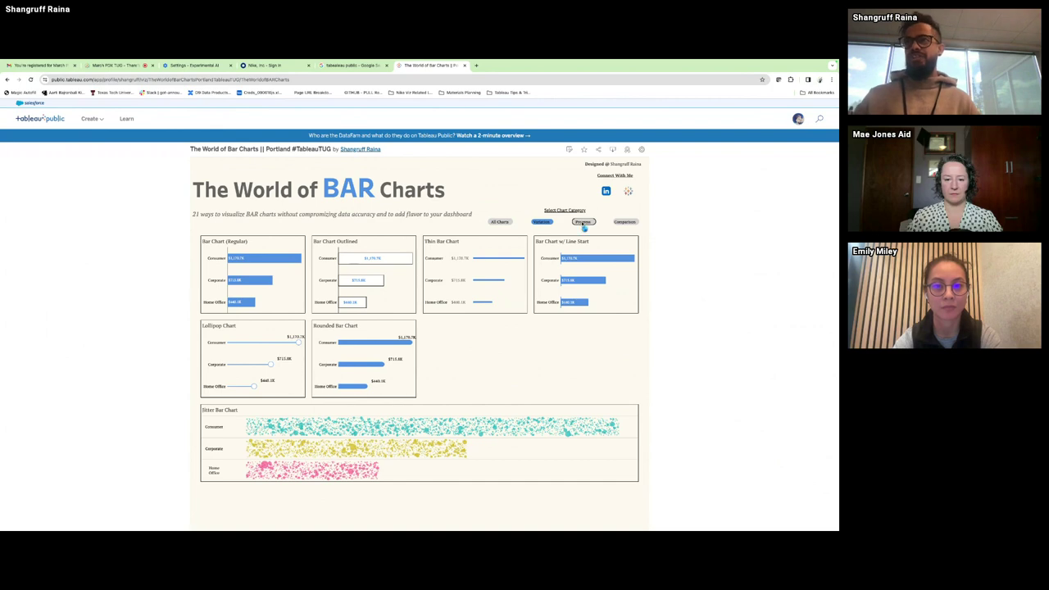
left_click(625, 223)
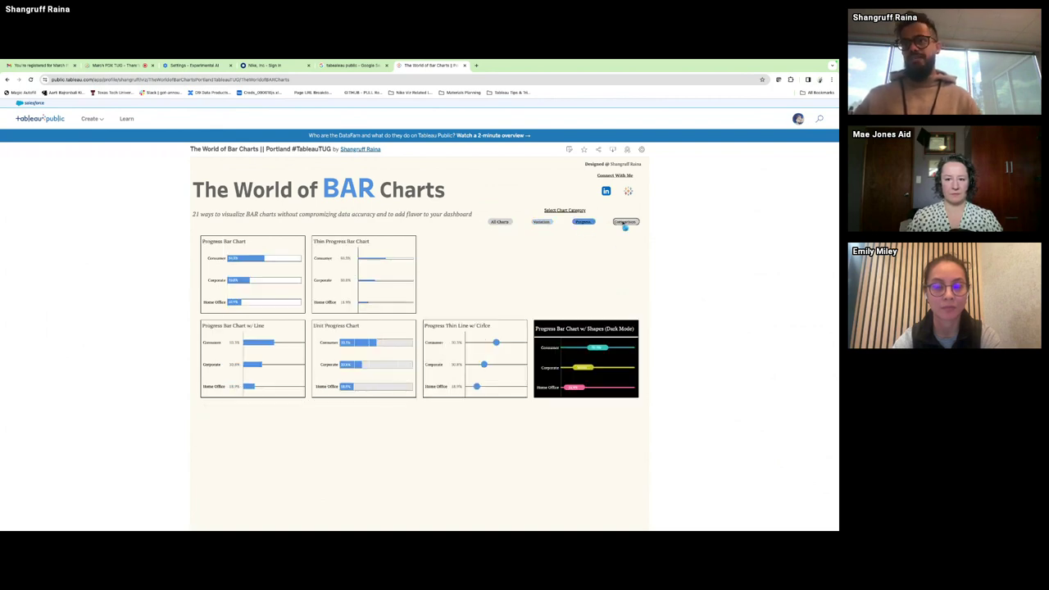
left_click(497, 222)
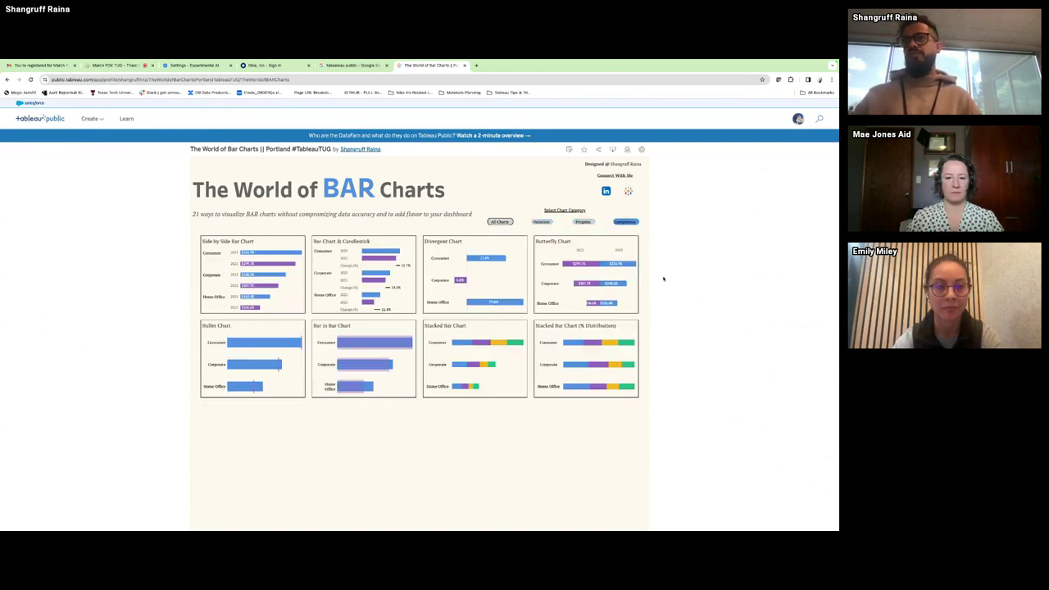
scroll(738, 306, "down", 2)
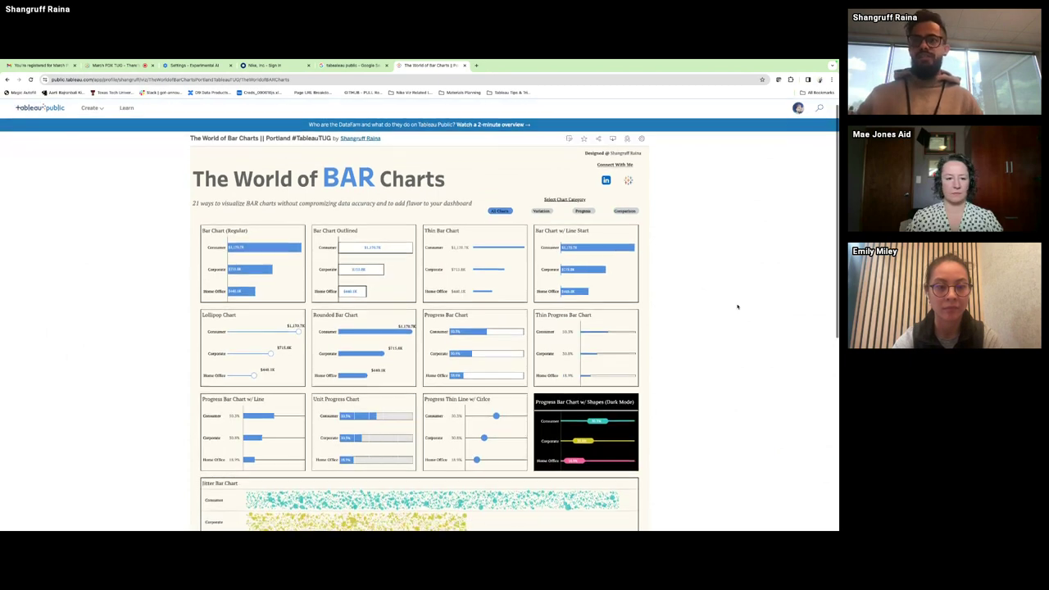
scroll(738, 306, "down", 3)
scroll(738, 306, "up", 3)
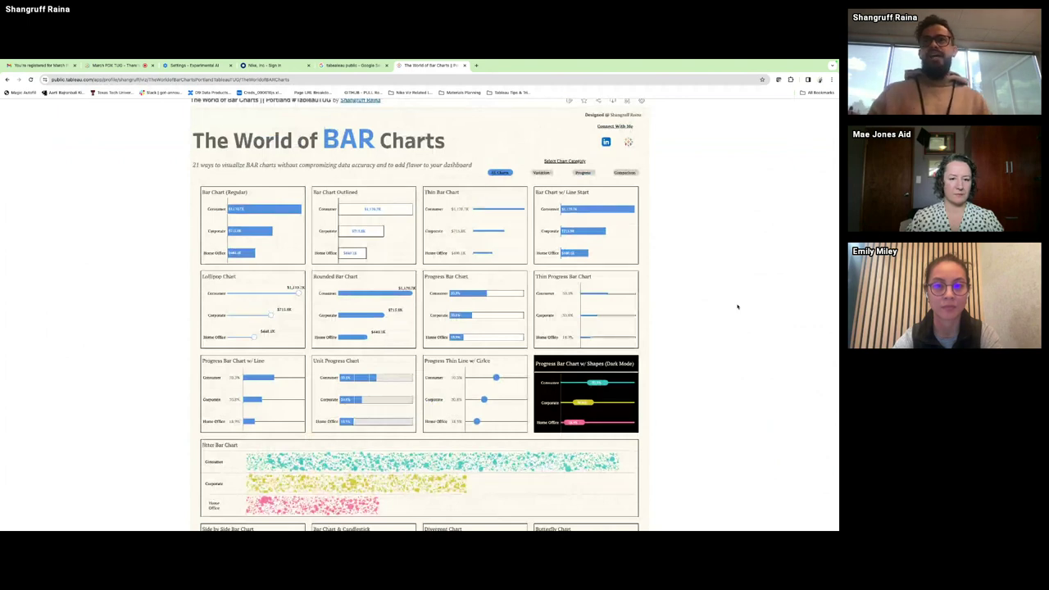
key("ctrl+Right")
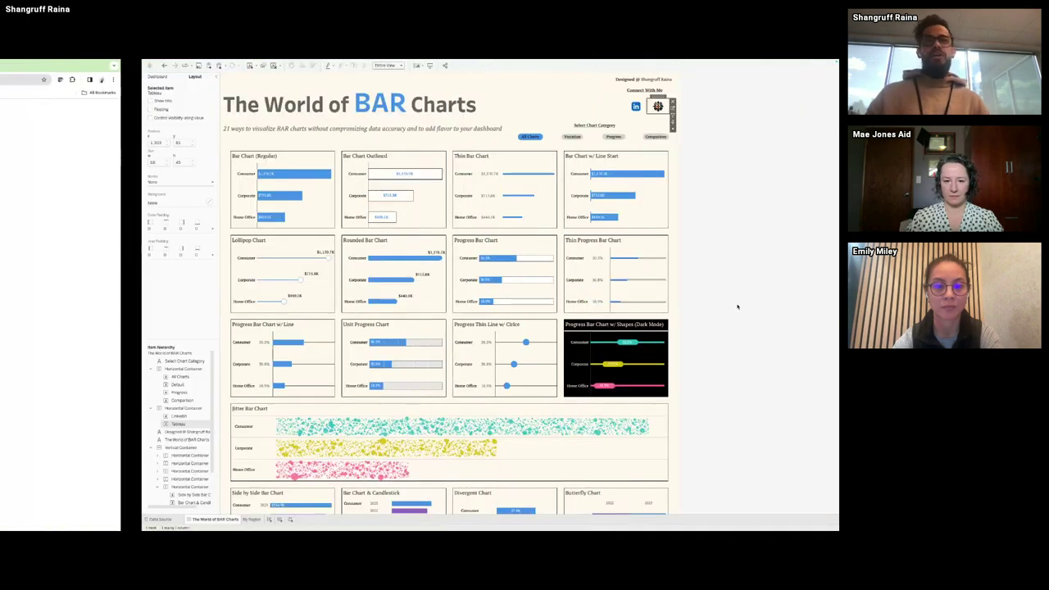
key("ctrl+Right")
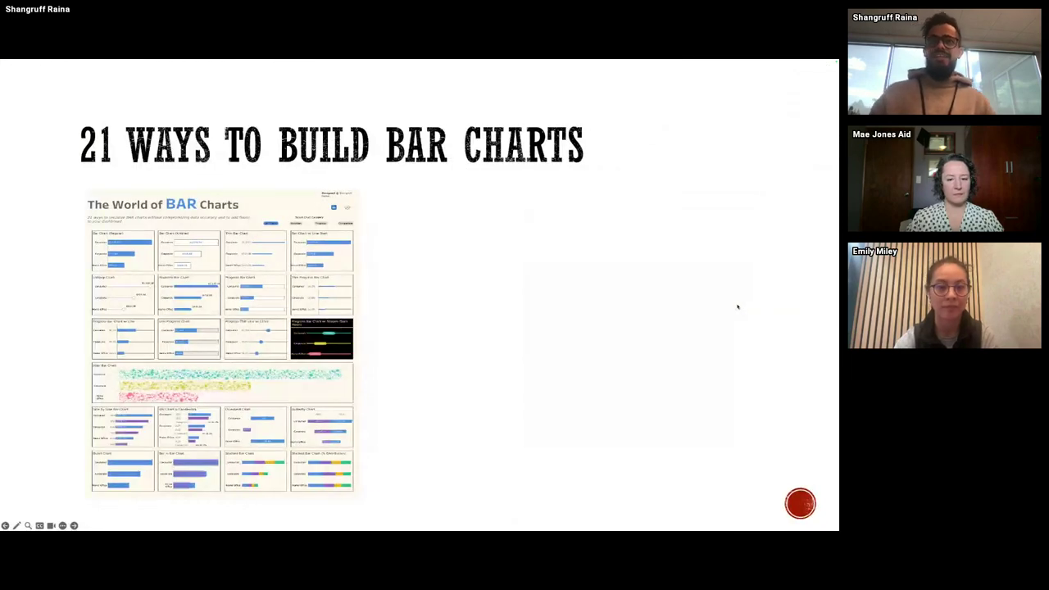
key("Right")
key("Right")
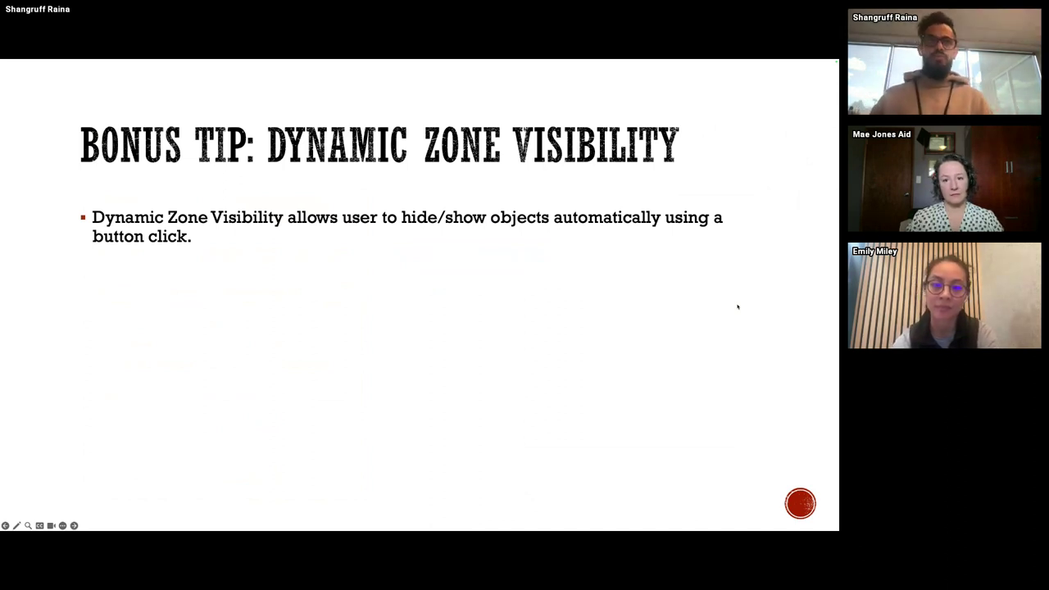
key("Right")
key("Right")
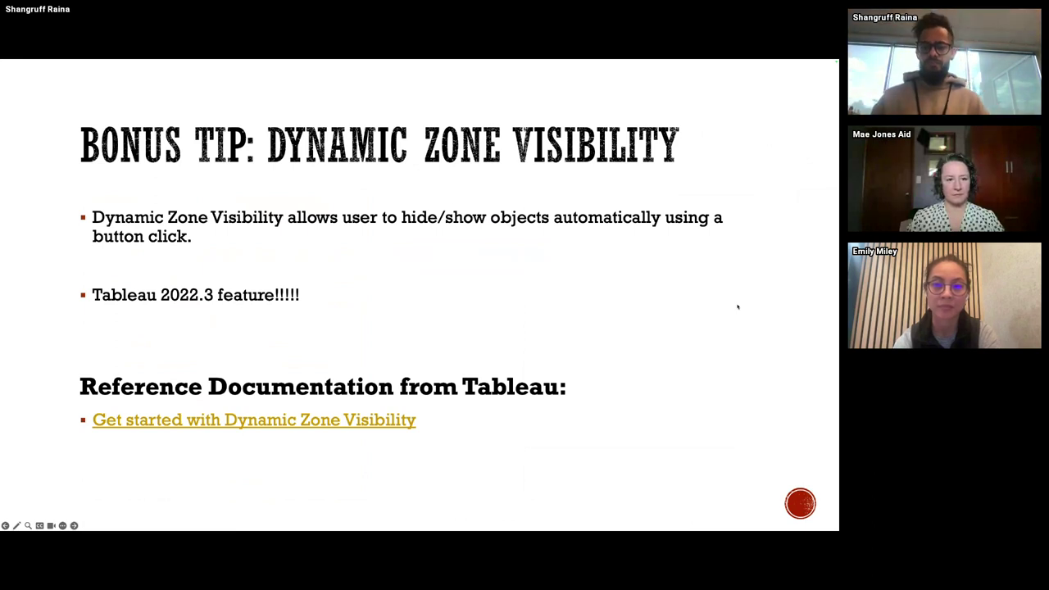
Step: Switch to the World of BAR Charts workbook in Tableau Desktop and add a new blank worksheet after By Region
key("Right")
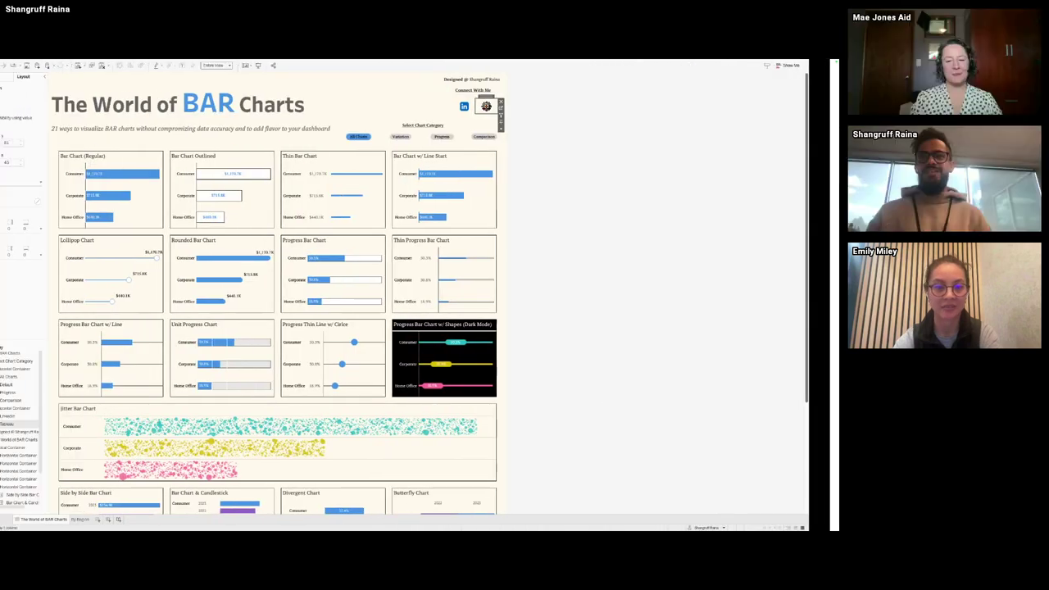
scroll(680, 415, "down", 3)
scroll(672, 415, "up", 3)
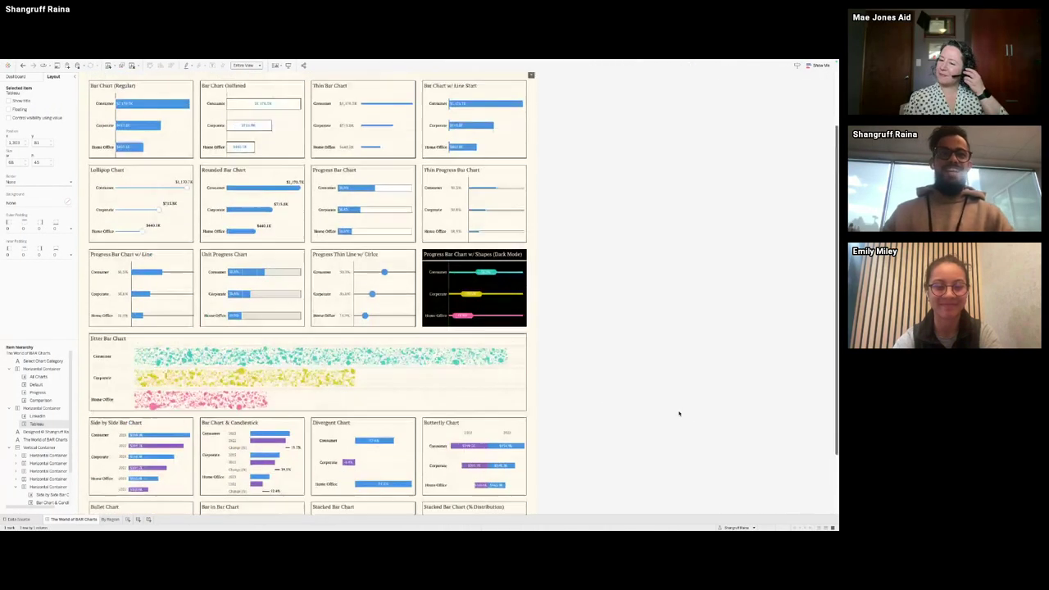
left_click(128, 519)
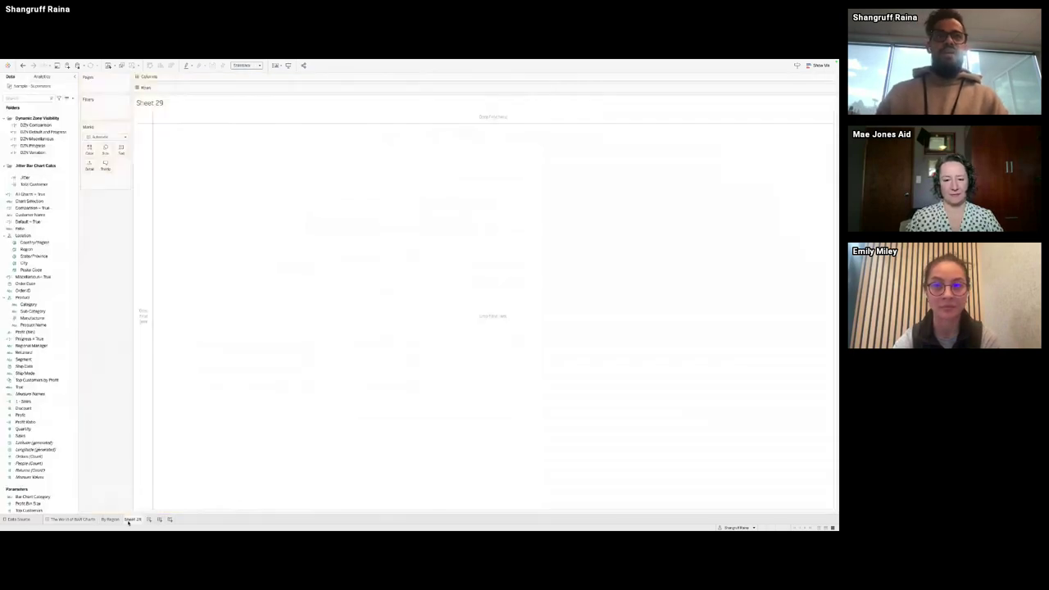
left_click(90, 519)
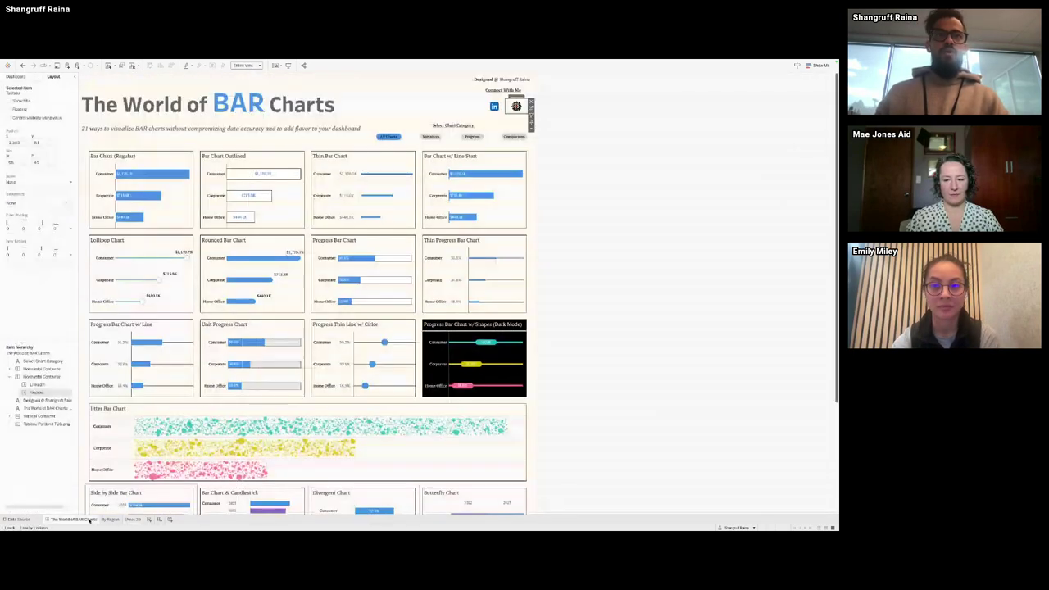
left_click(132, 520)
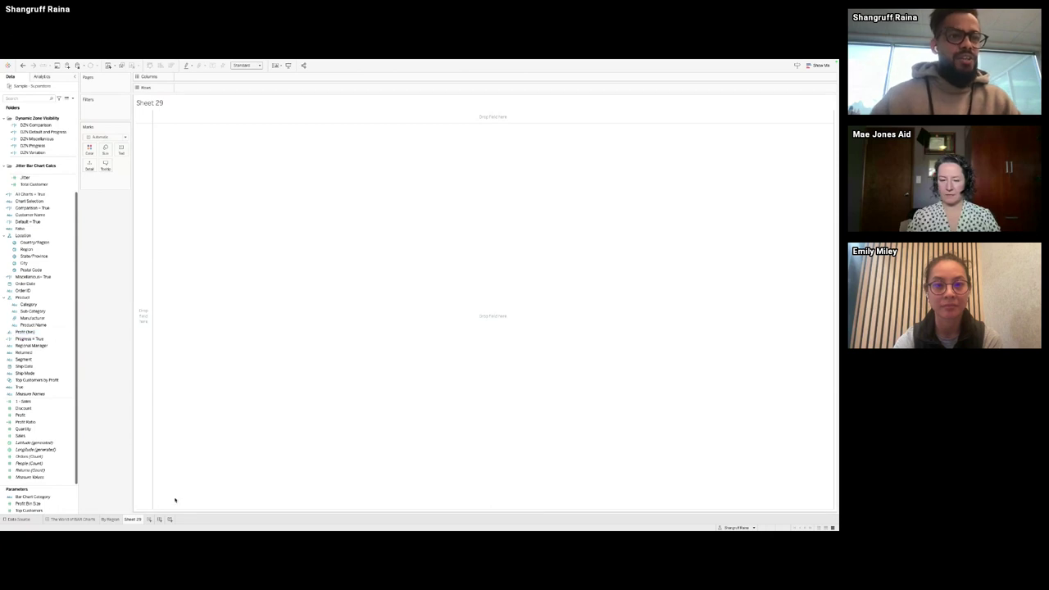
Step: Rename the new worksheet as "Bar chart -1"
double_click(132, 518)
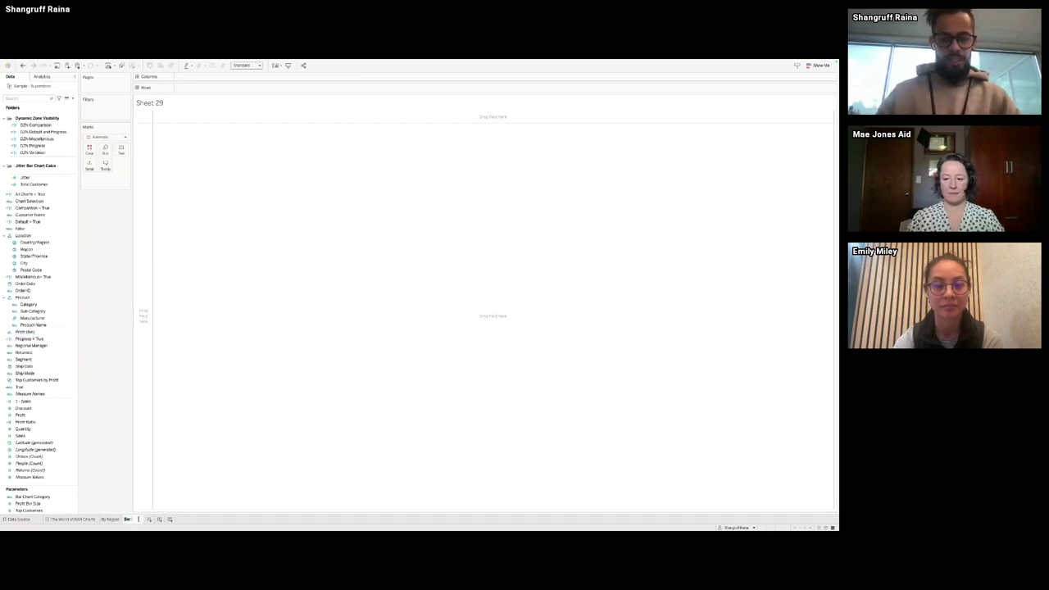
type("Bar chart - 01")
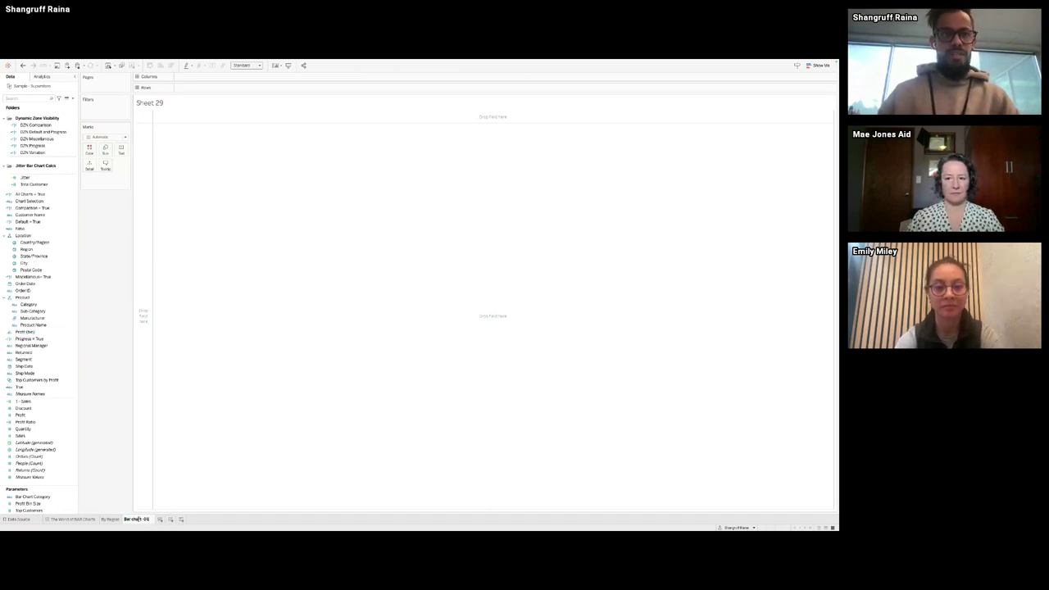
key("Return")
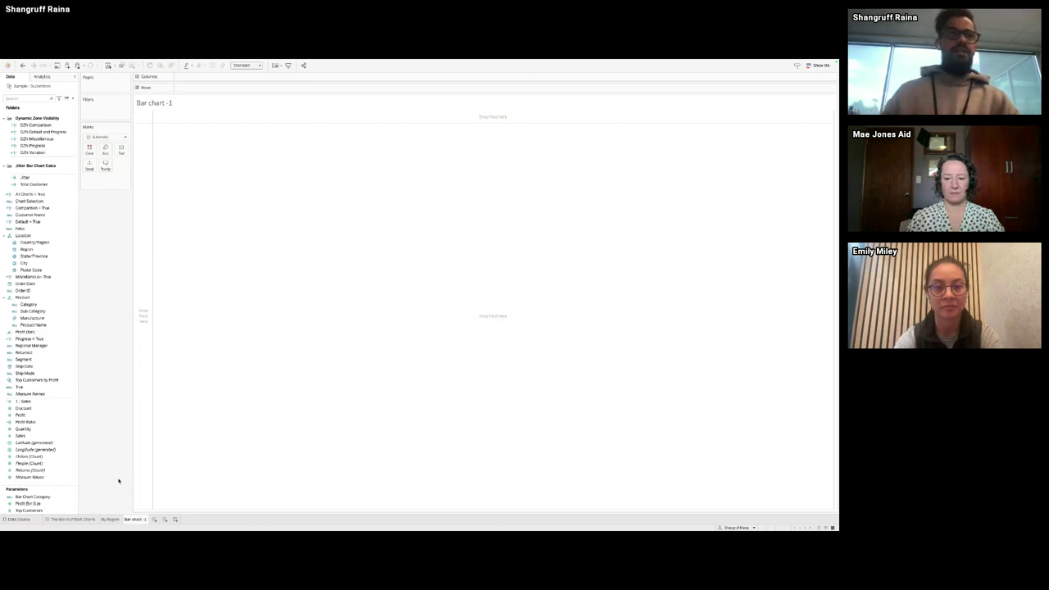
Step: Build a horizontal bar chart of Sales by Segment on the worksheet and fit it to the entire view
left_click(45, 415)
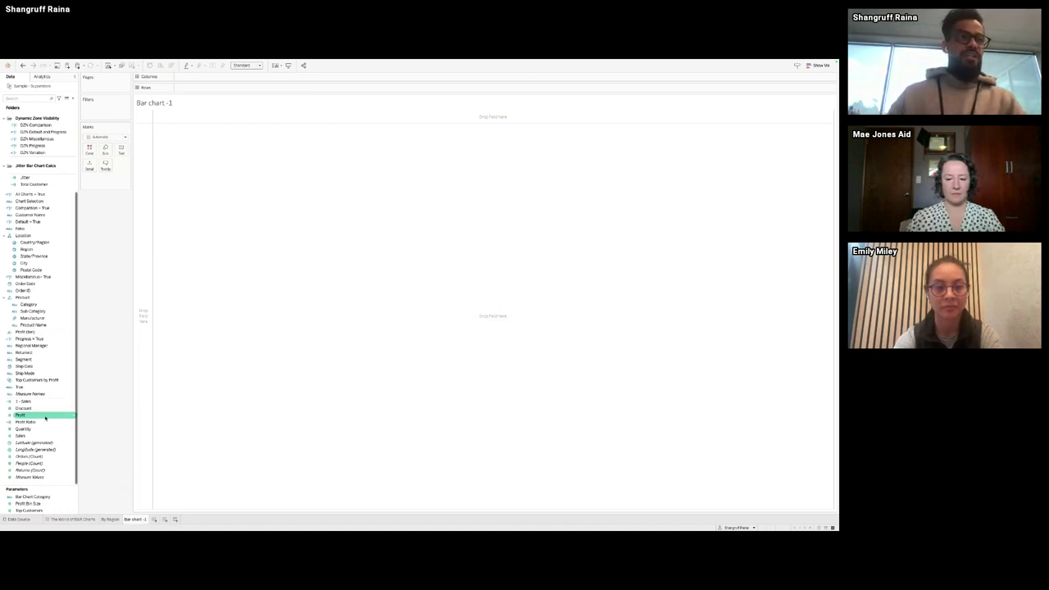
double_click(29, 359)
left_click(35, 367)
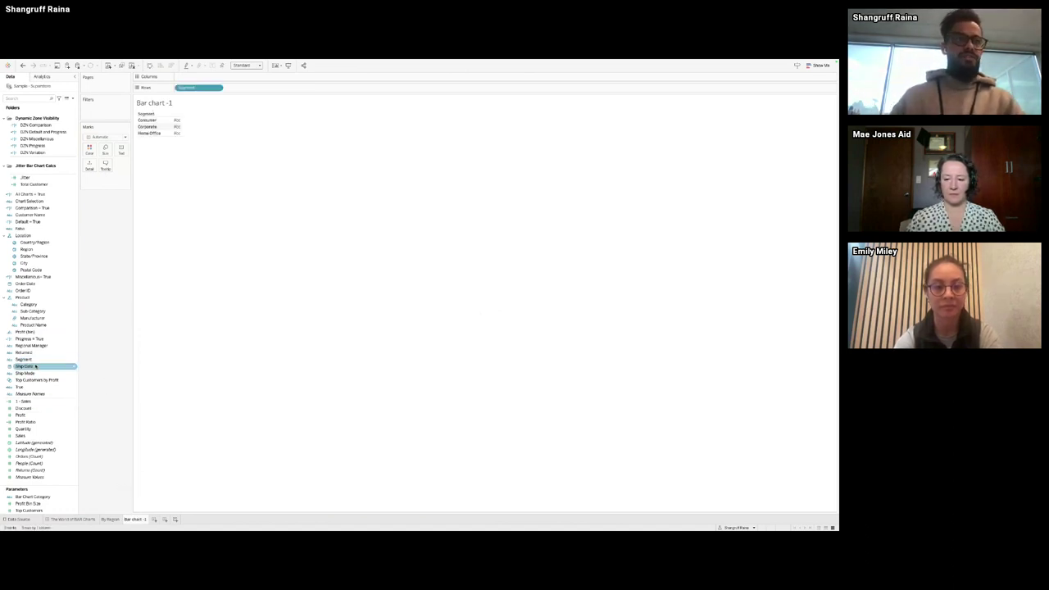
double_click(22, 435)
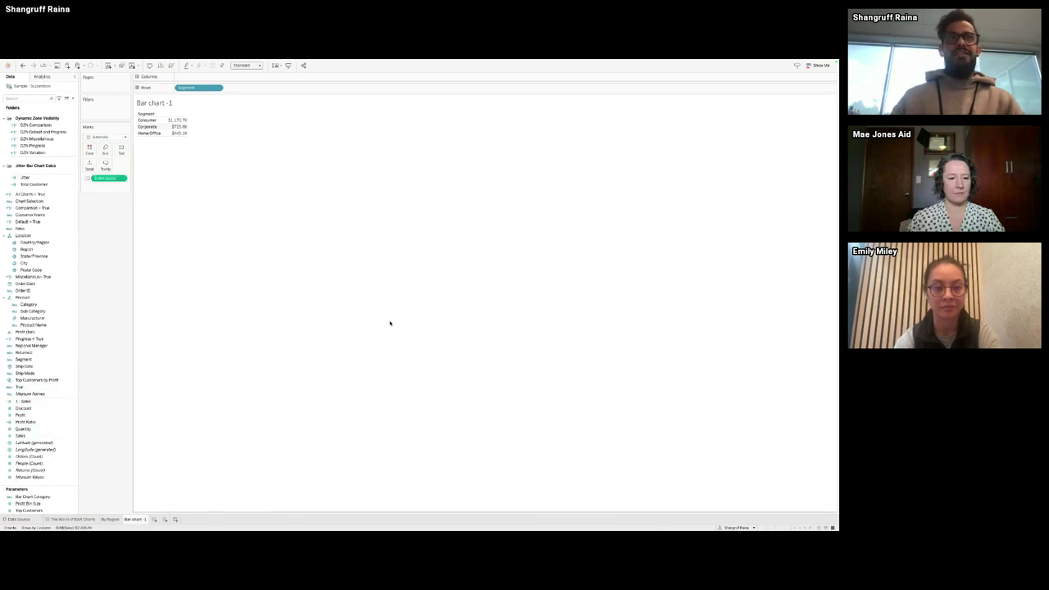
left_click(818, 65)
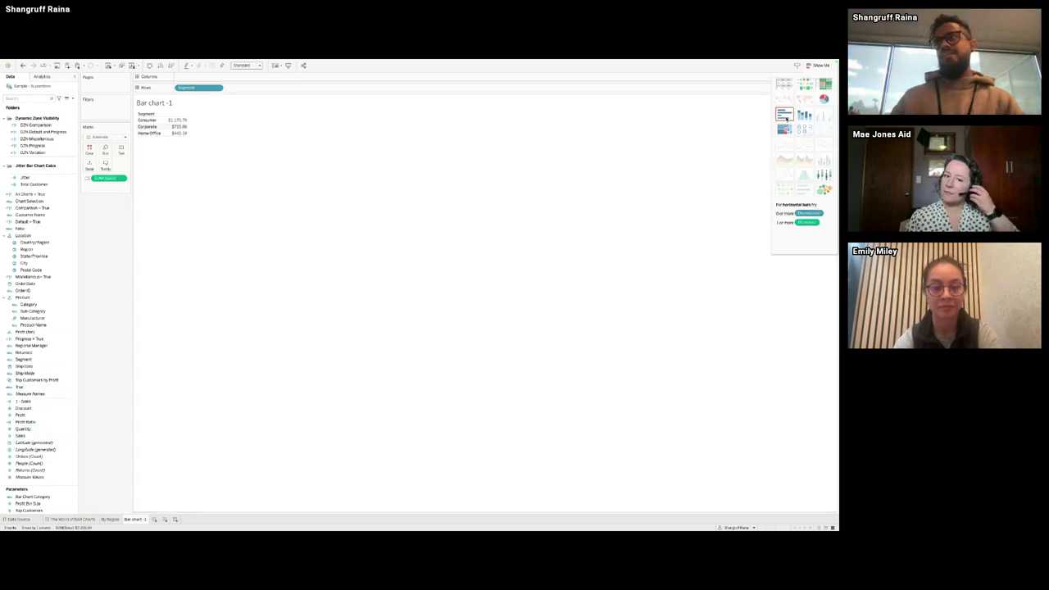
left_click(785, 115)
left_click(247, 64)
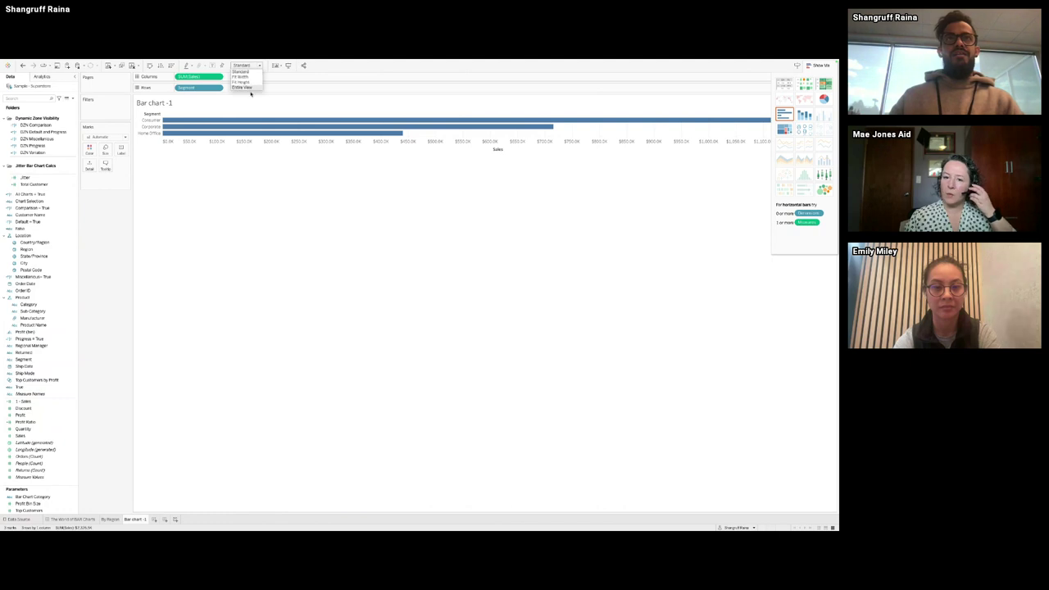
left_click(250, 87)
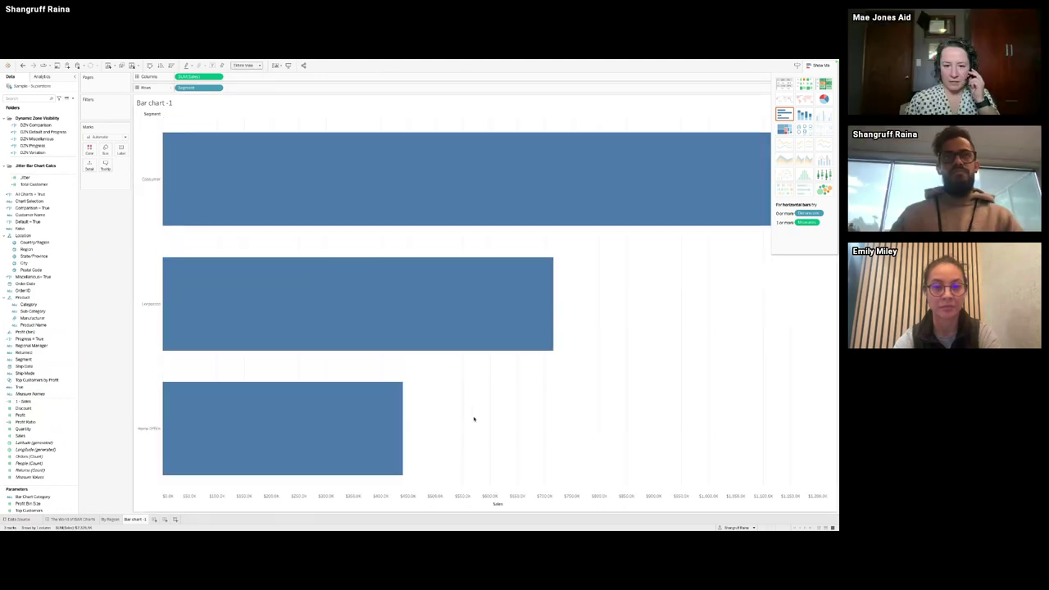
Step: View the published dashboard and the Advanced Types of Bar Charts slide, and return to the Bar chart -1 worksheet in Tableau Desktop
key("ctrl+Right")
key("ctrl+Right")
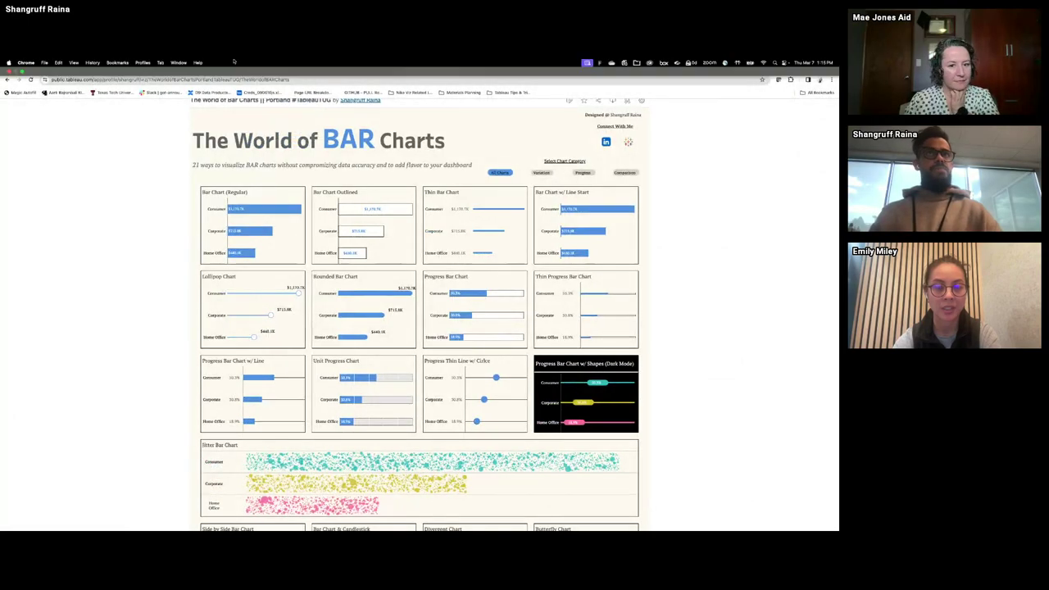
key("ctrl+Right")
key("ctrl+Right")
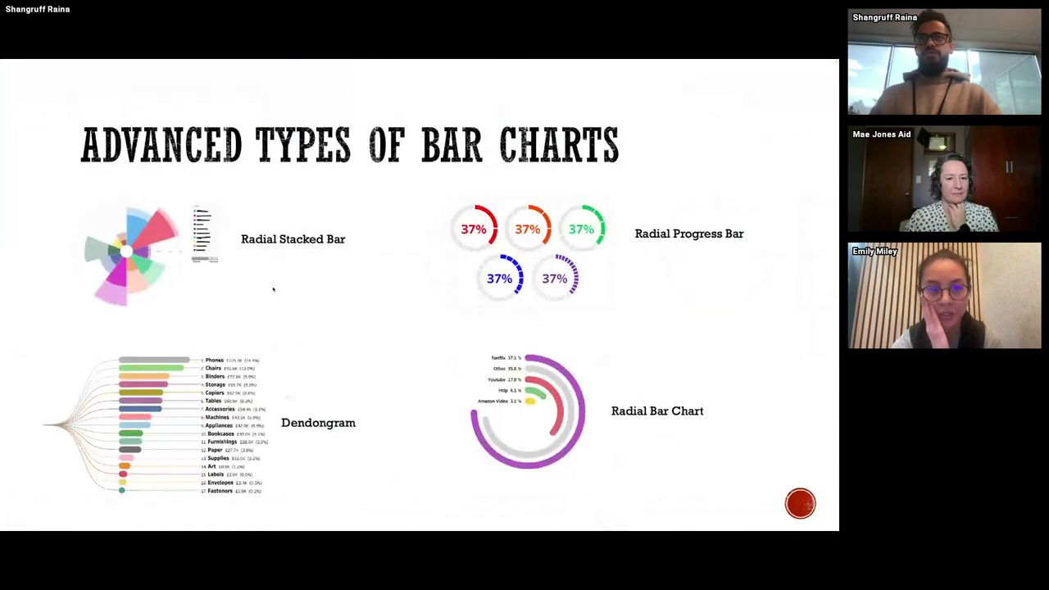
key("ctrl+Left")
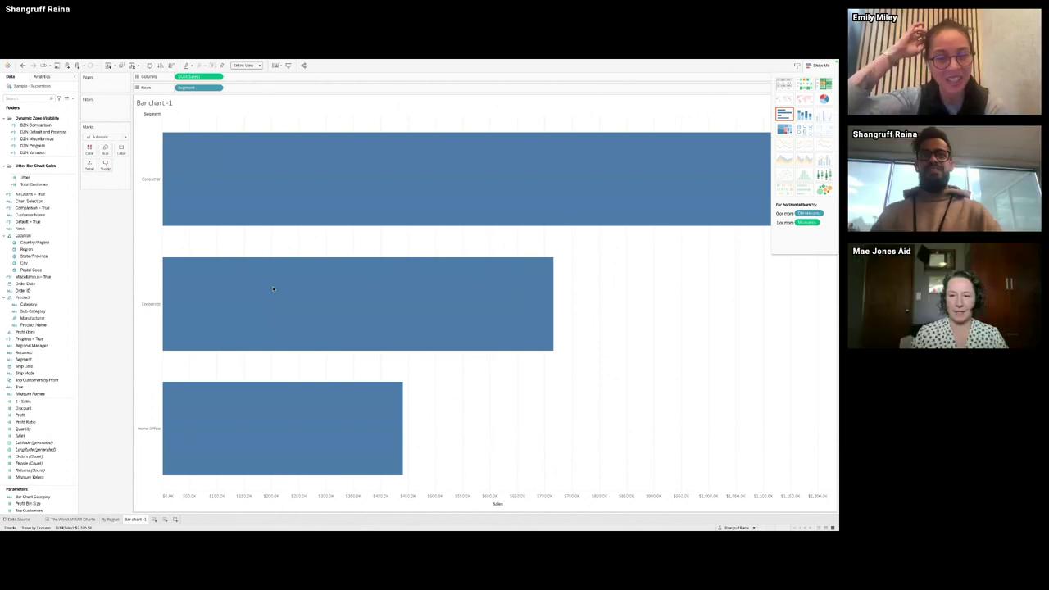
mouse_move(273, 288)
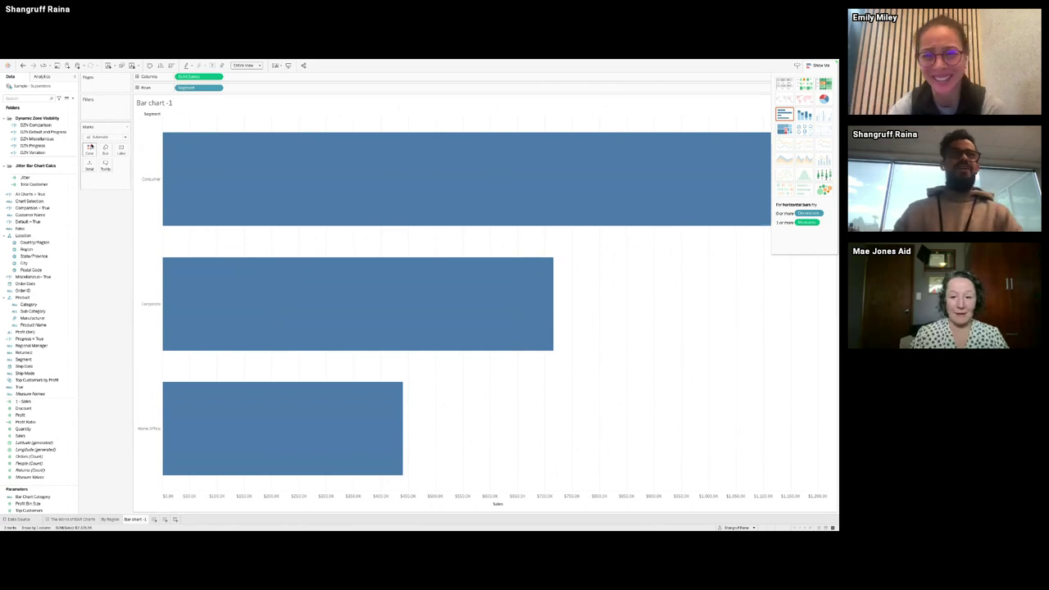
Step: Open the chart's line formatting and set the sheet's axis ticks, axis rulers, drop, reference, trend and zero lines to None
right_click(556, 434)
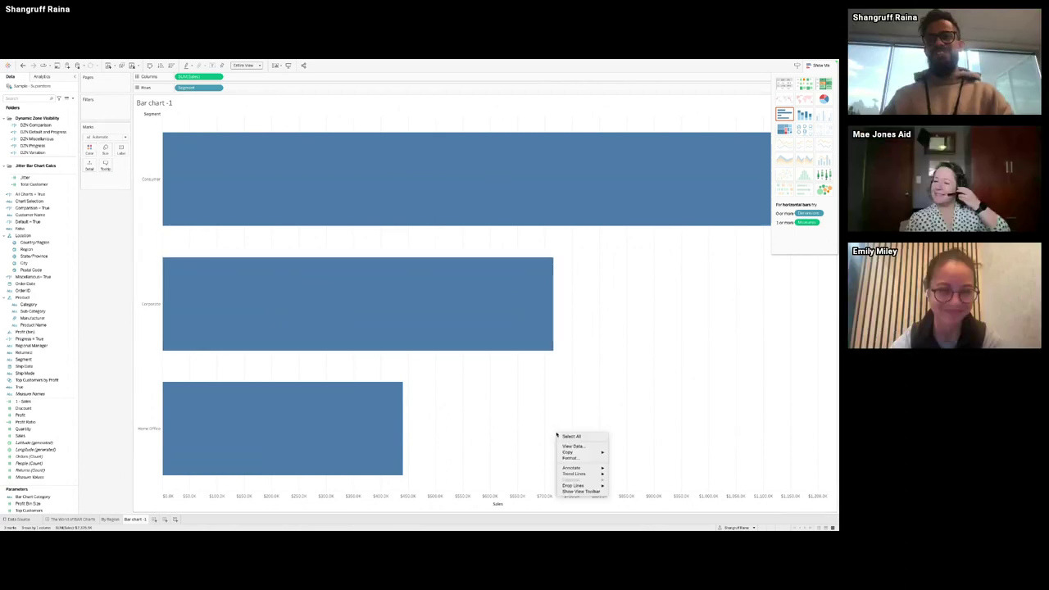
left_click(570, 457)
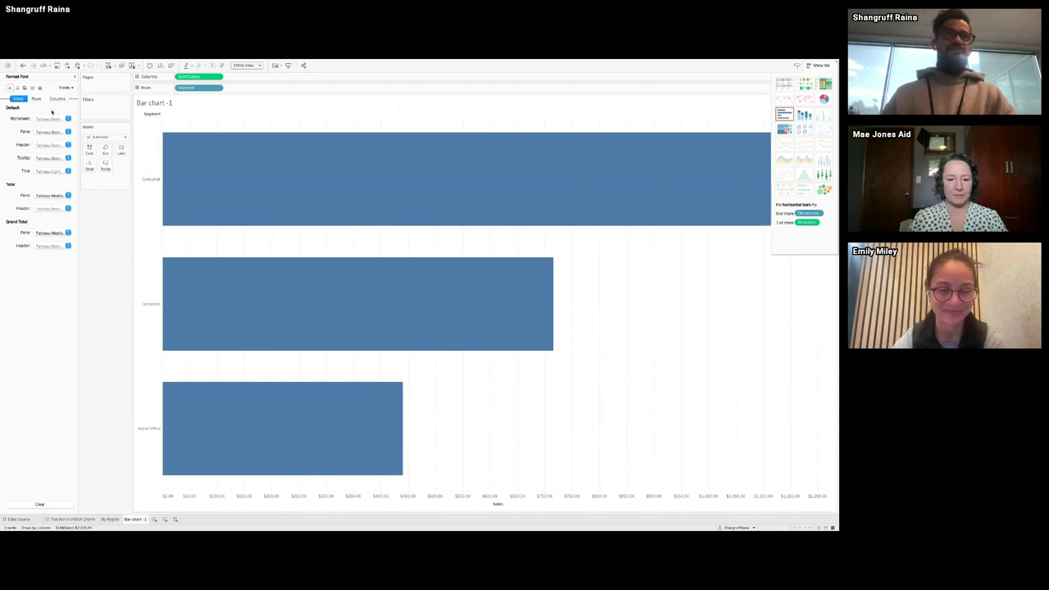
left_click(40, 87)
left_click(49, 197)
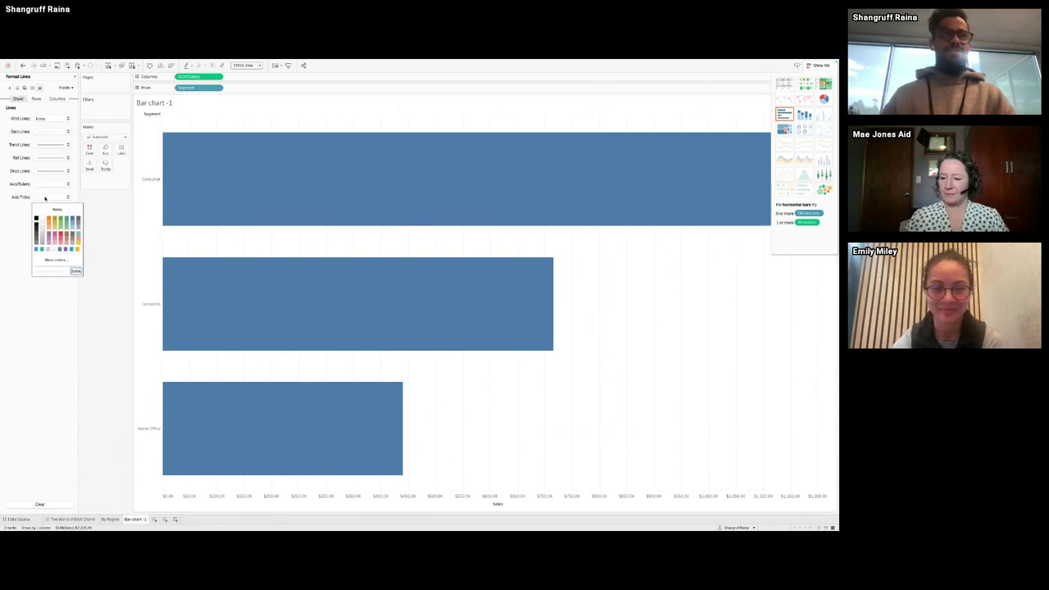
left_click(46, 184)
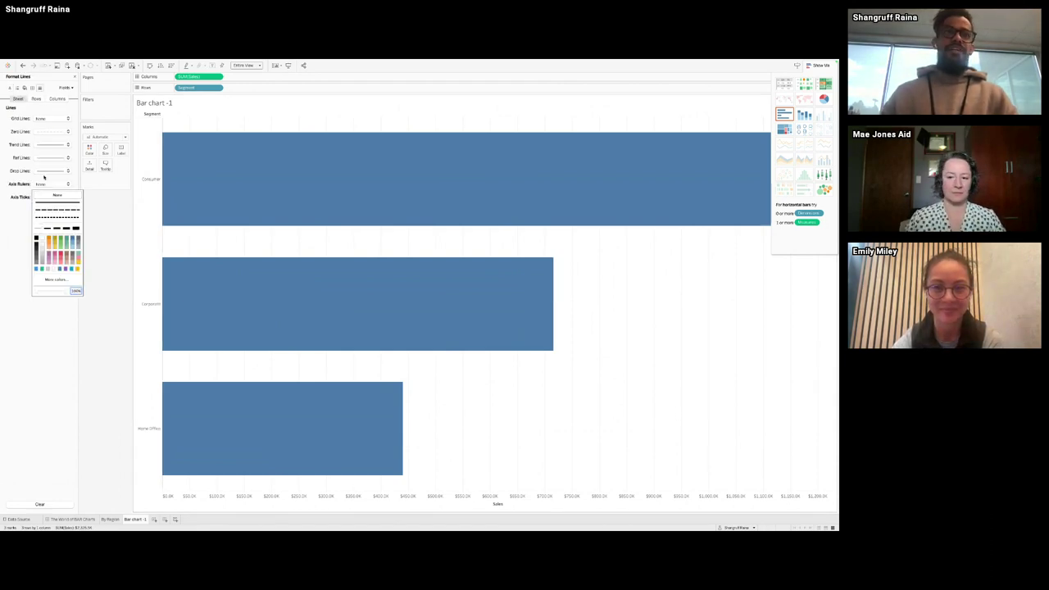
left_click(50, 171)
left_click(48, 157)
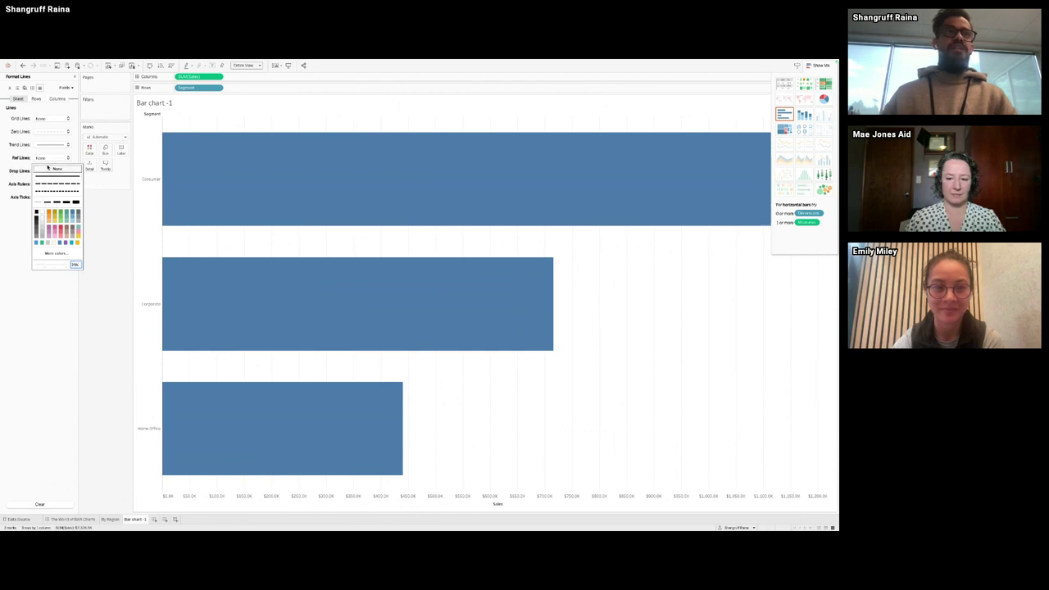
left_click(47, 144)
left_click(46, 131)
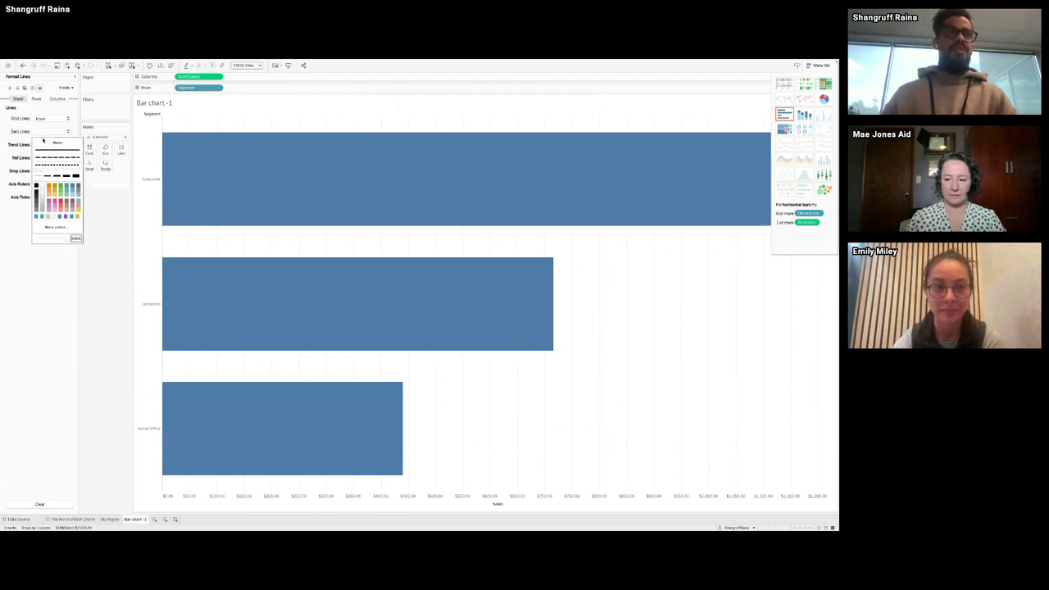
Step: Remove the vertical grid lines by setting the column grid lines to None
left_click(36, 99)
left_click(56, 98)
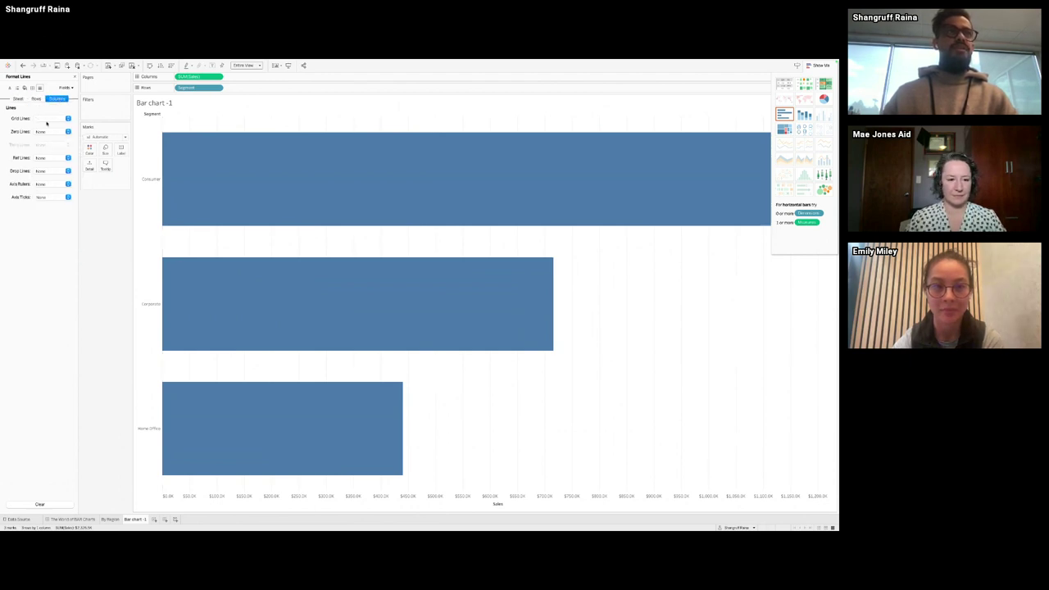
left_click(48, 118)
left_click(122, 215)
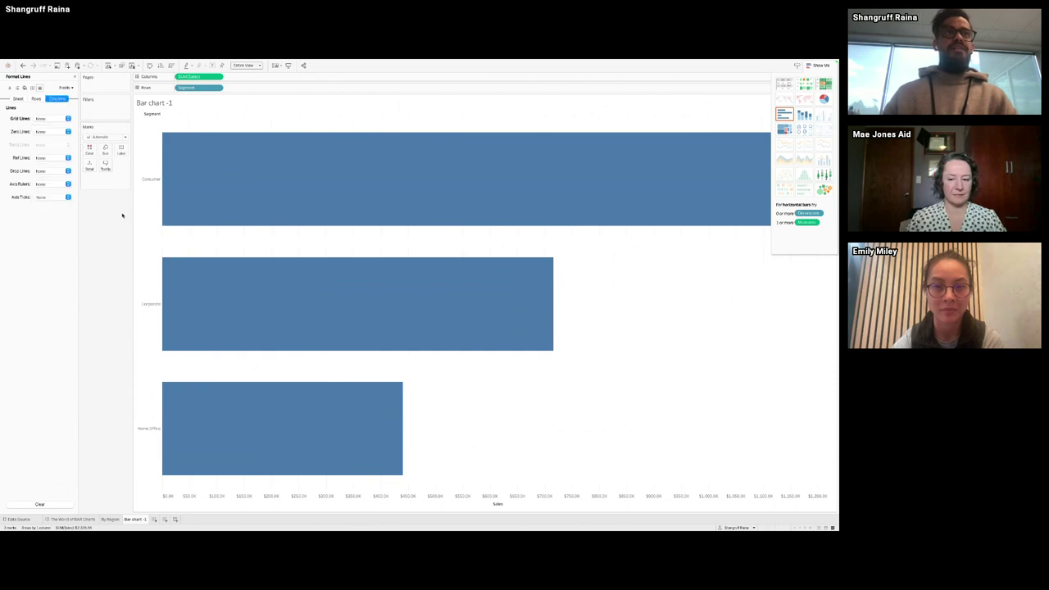
Step: Color the bars bright blue and show mark labels with left horizontal alignment
left_click(90, 150)
left_click(93, 202)
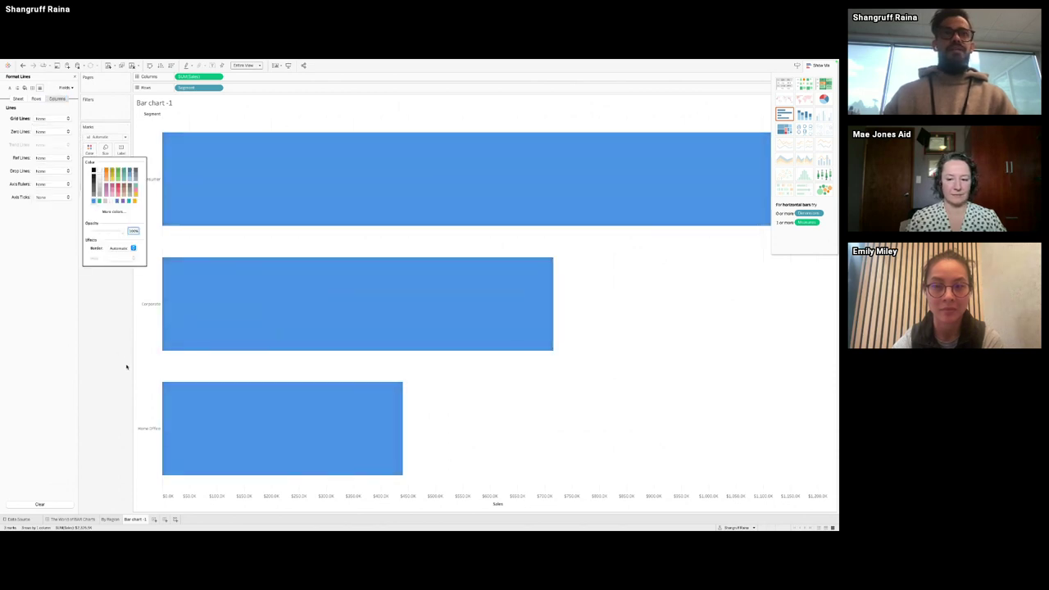
left_click(122, 150)
left_click(122, 150)
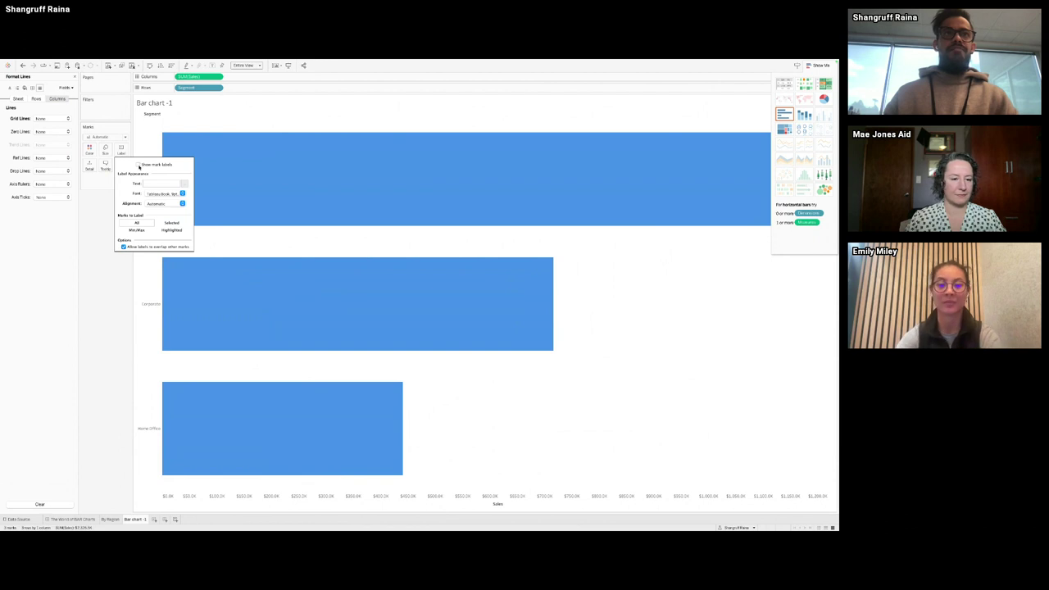
left_click(138, 165)
left_click(167, 203)
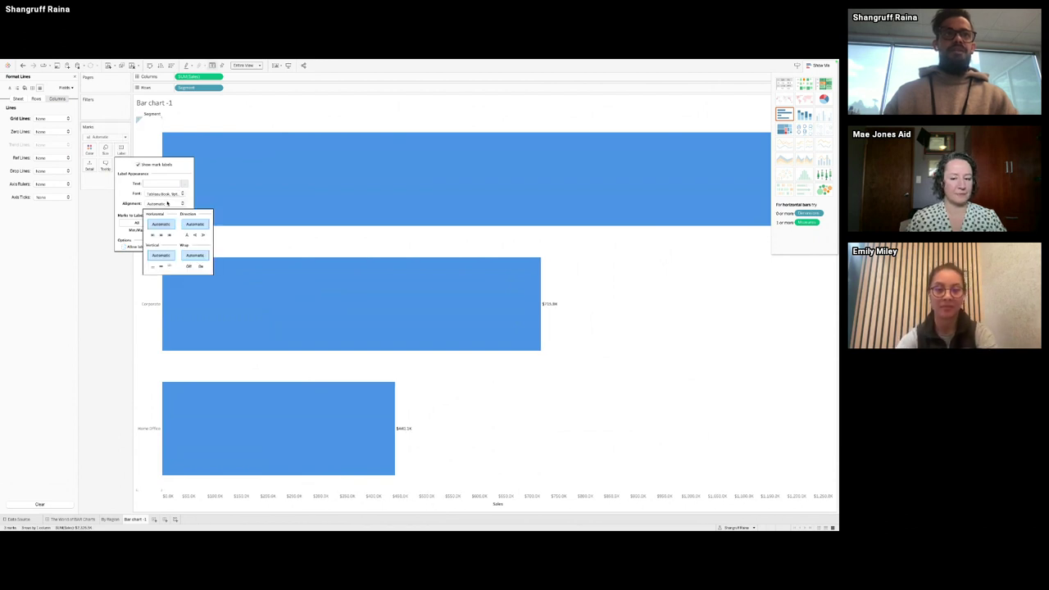
left_click(153, 234)
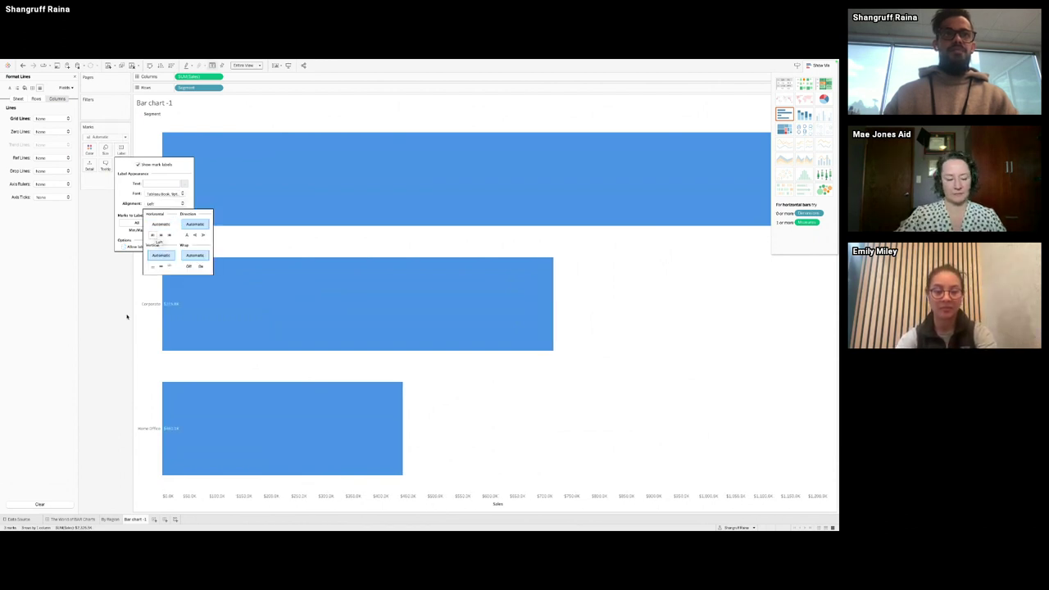
left_click(122, 322)
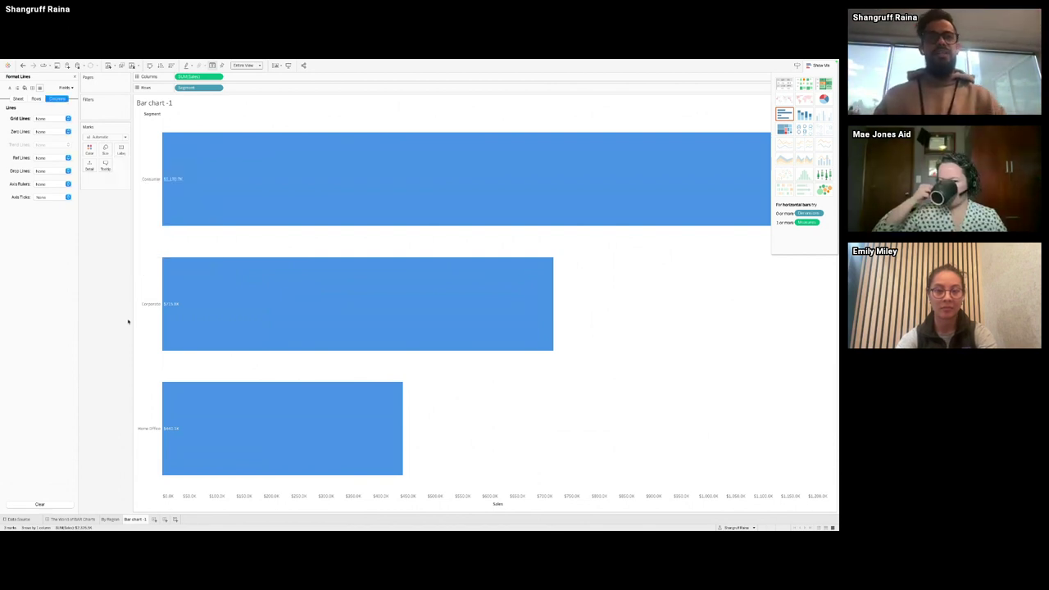
Step: Examine the bar chart variations on the World of BAR Charts dashboard in the workbook and in the browser, and return to Tableau Desktop
left_click(75, 519)
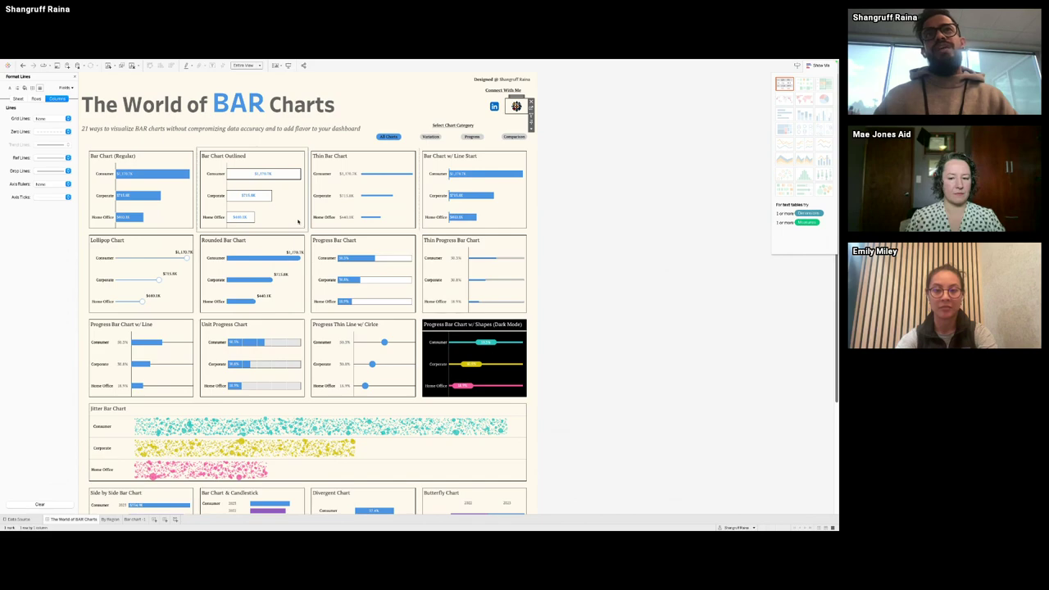
key("ctrl+Right")
key("ctrl+Left")
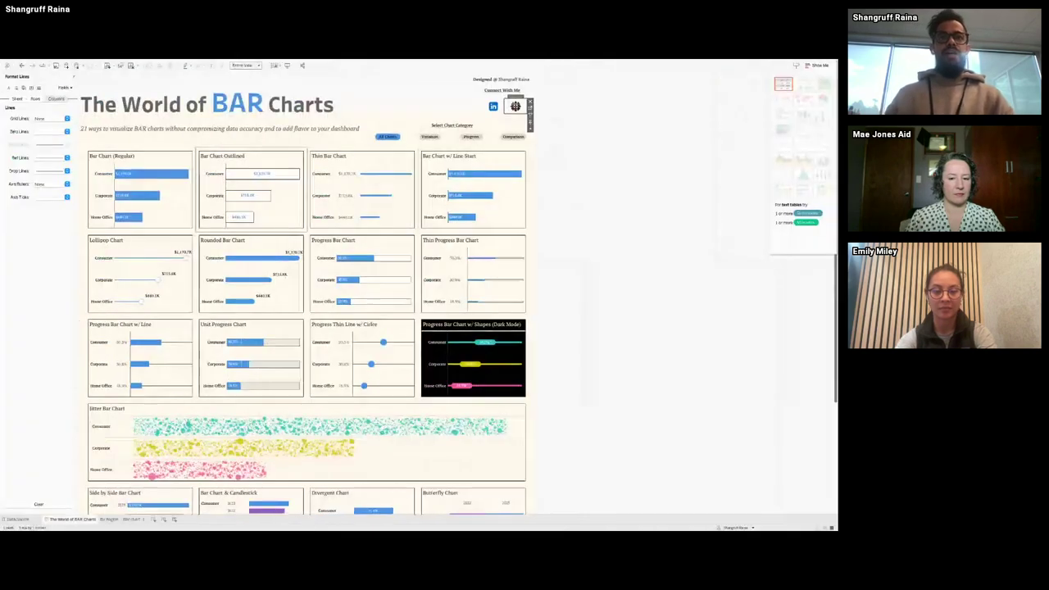
key("ctrl+Left")
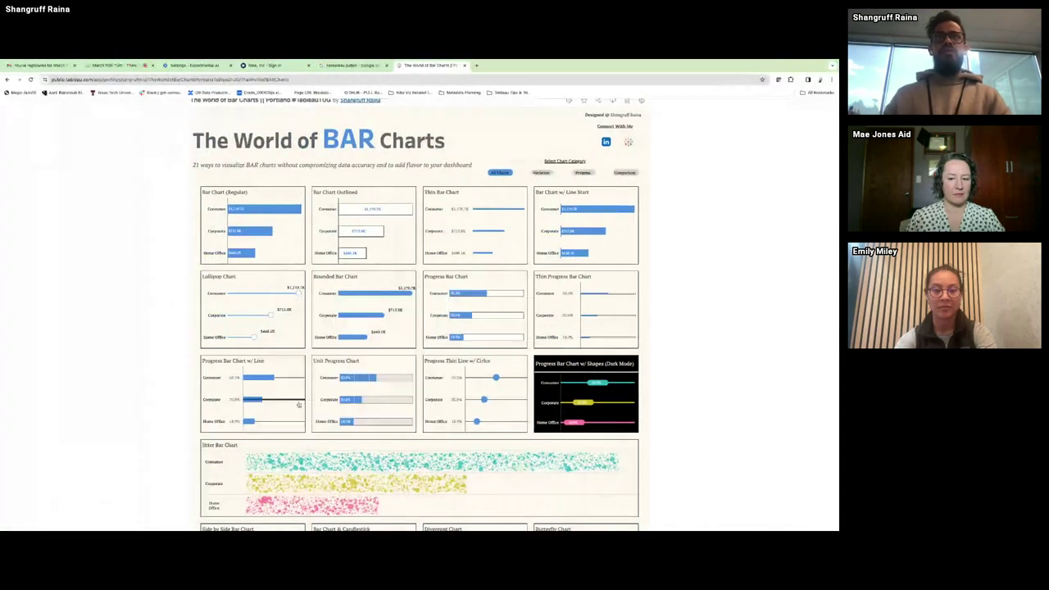
key("ctrl+Right")
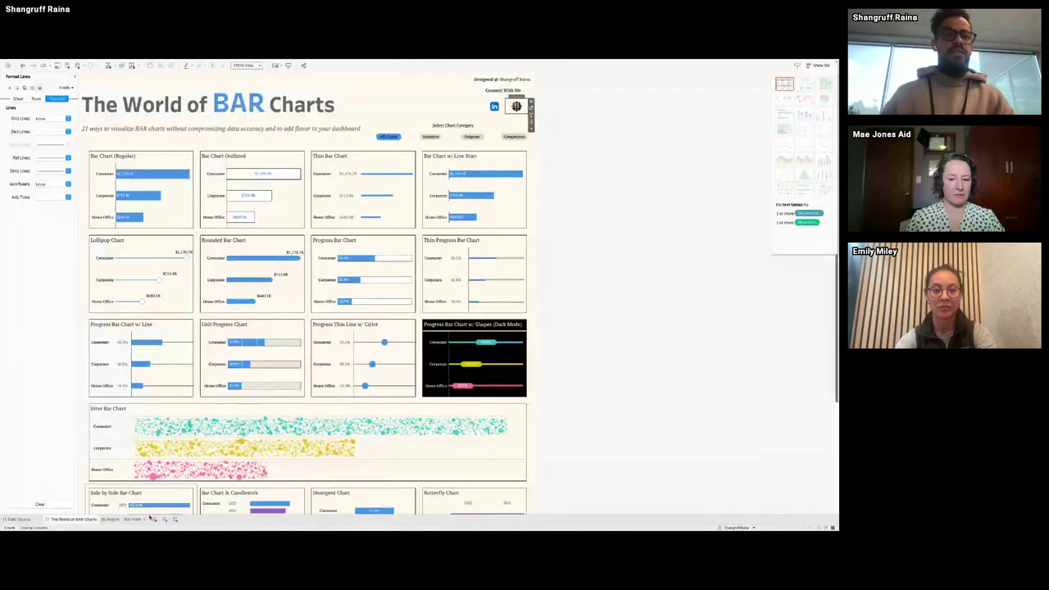
Step: Duplicate the Bar chart -1 worksheet
left_click(144, 521)
right_click(144, 522)
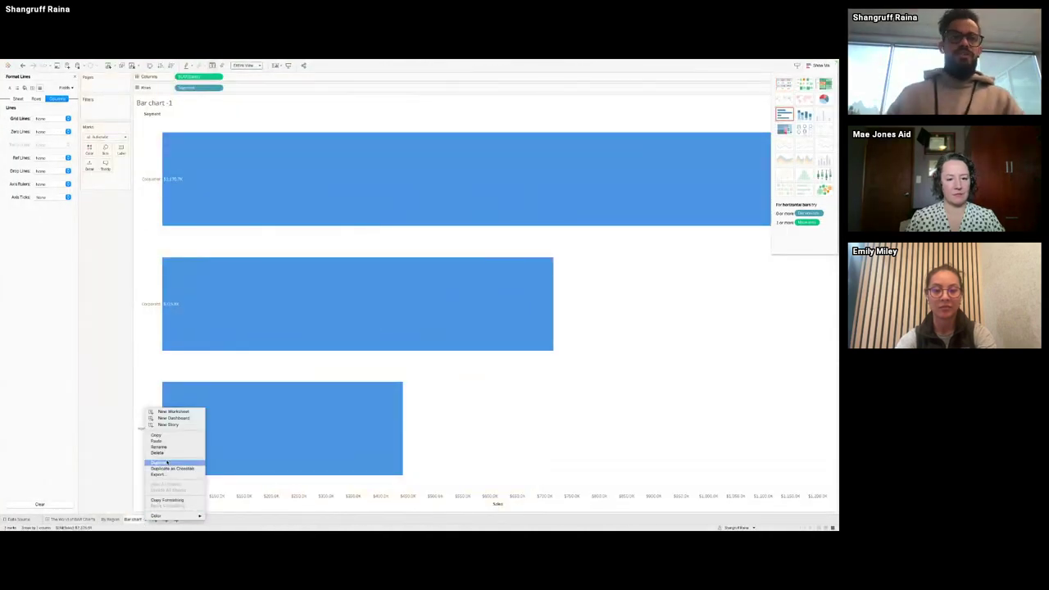
left_click(162, 373)
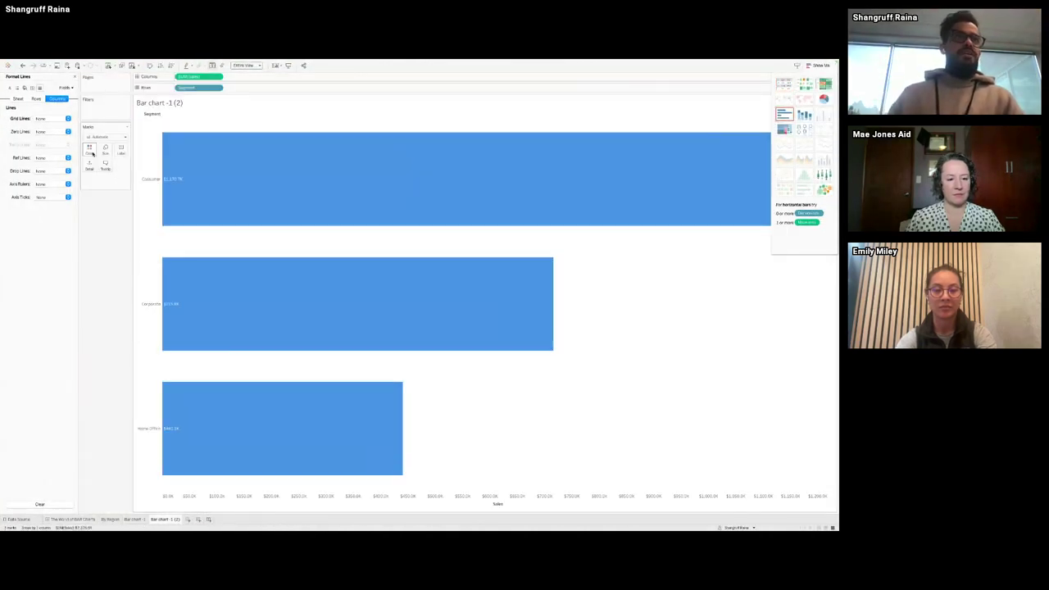
Step: Turn the bars on the duplicated sheet into outlines with a white fill and a black border
left_click(90, 150)
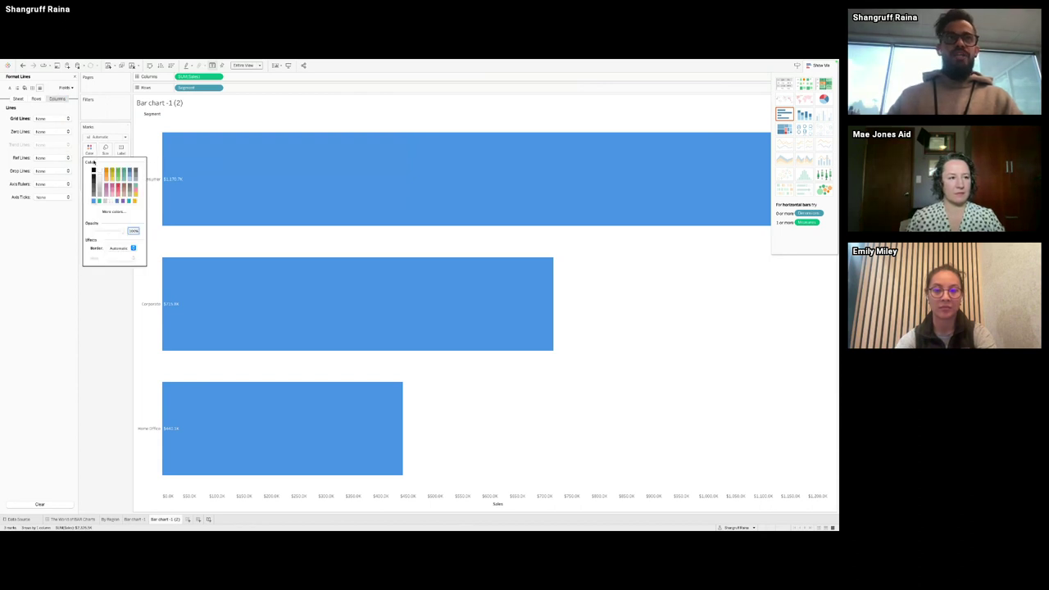
left_click(93, 195)
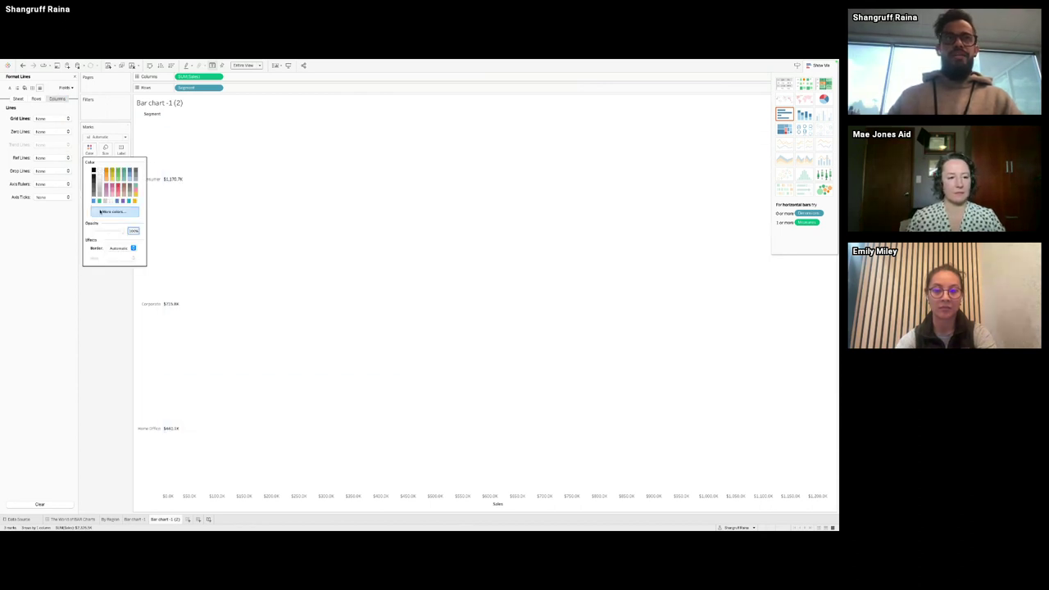
left_click(113, 249)
left_click(110, 282)
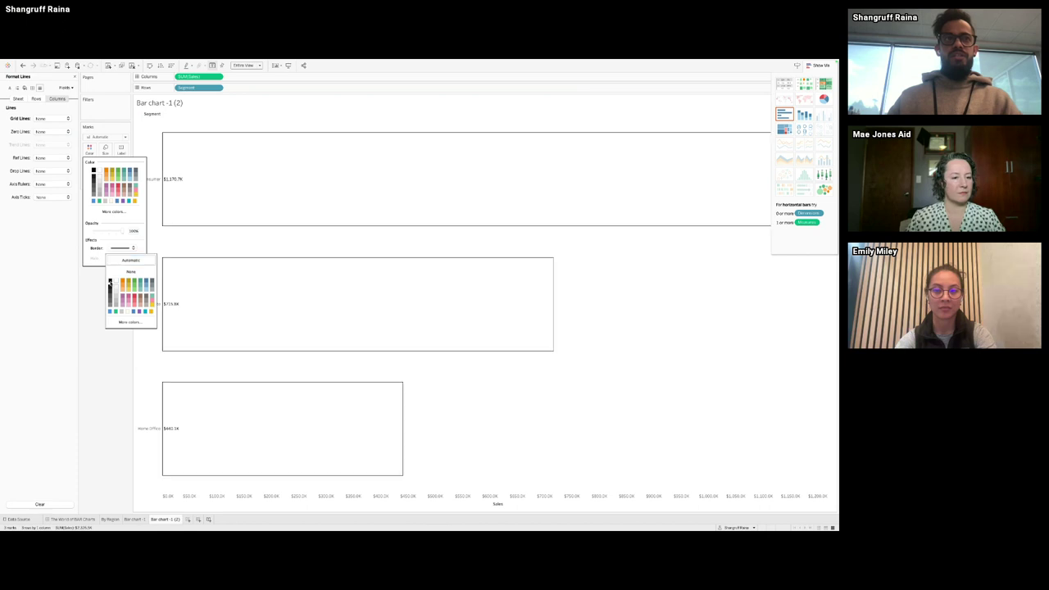
left_click(89, 281)
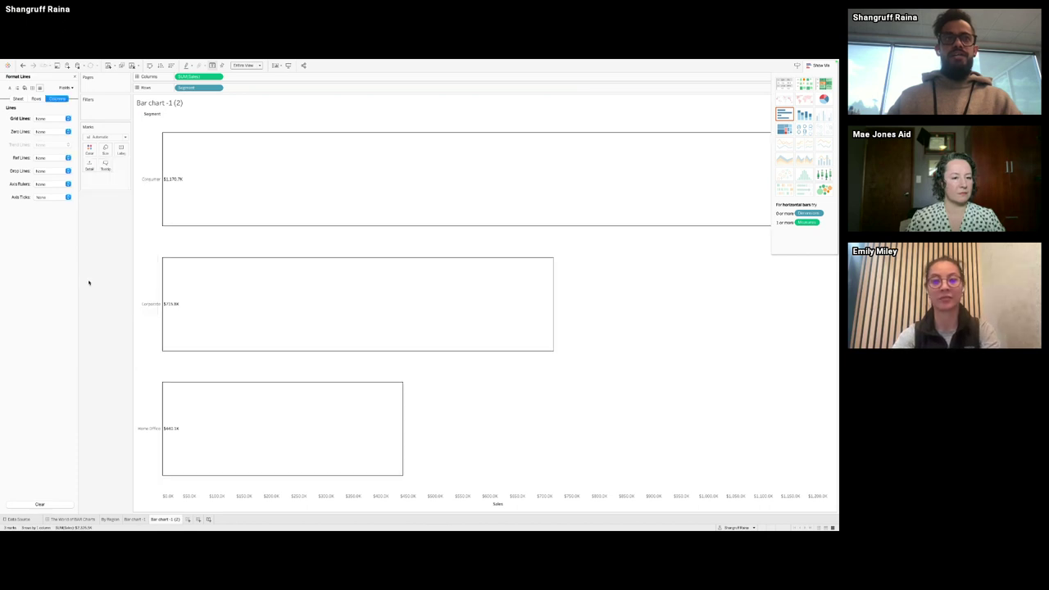
Step: Format the mark labels of the outlined bars with a bold blue font
left_click(121, 151)
left_click(168, 194)
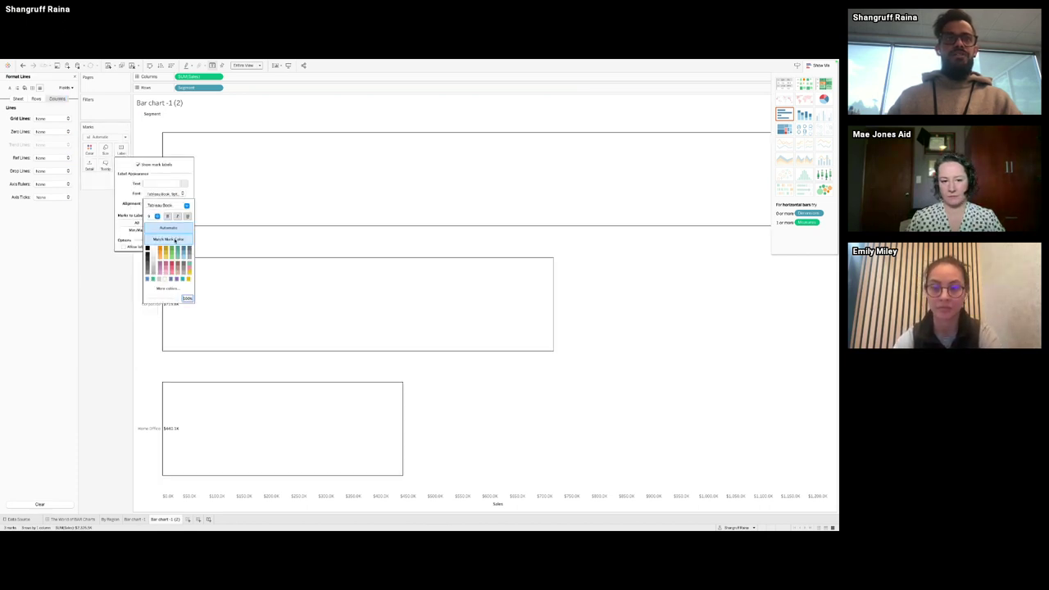
left_click(147, 280)
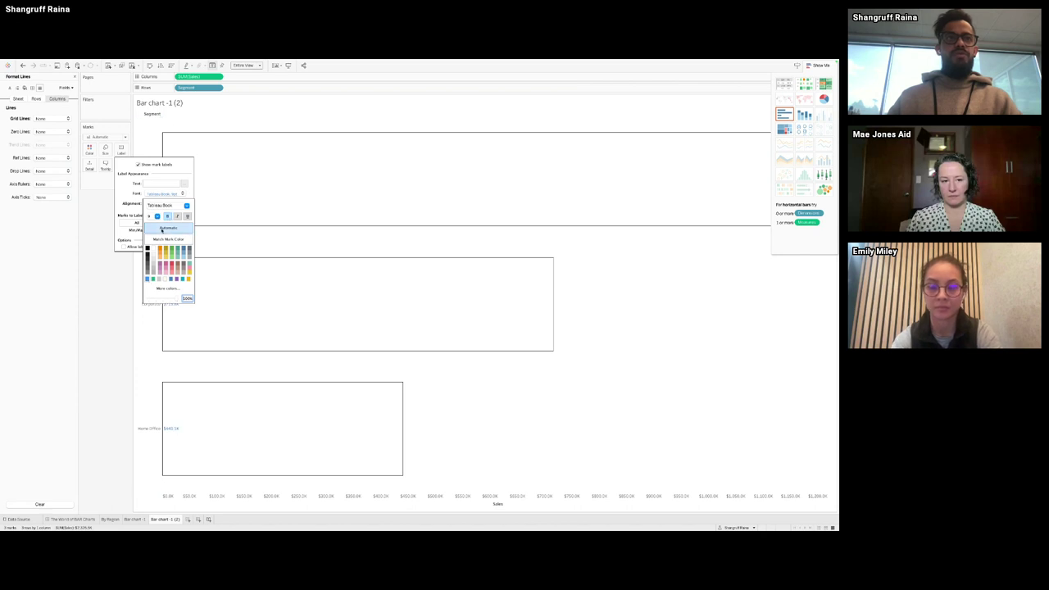
Step: Align the mark labels to the centre of the outlined bars and rename the sheet as Outline
left_click(122, 281)
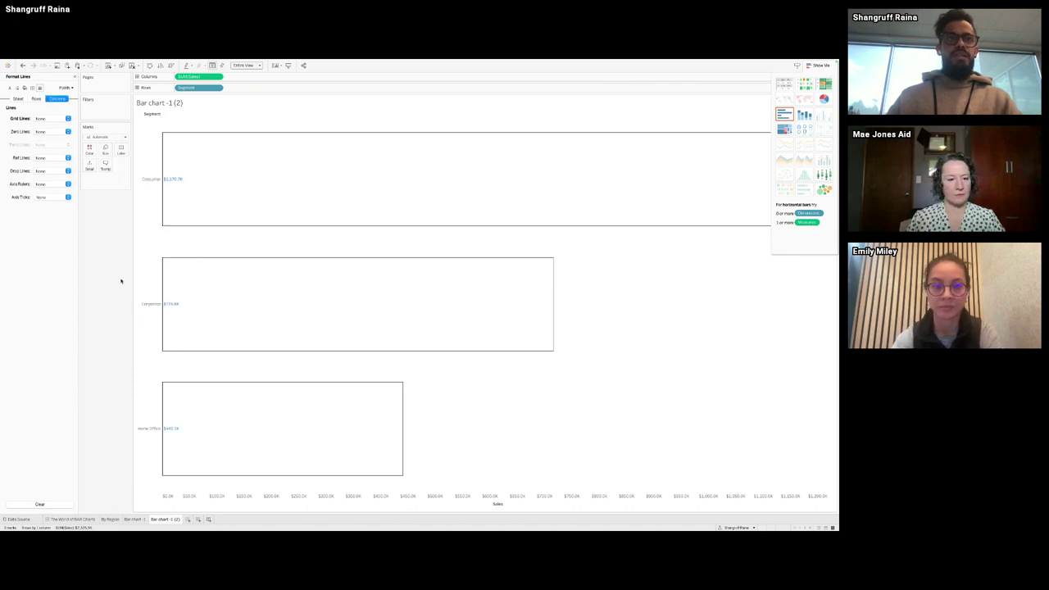
left_click(123, 151)
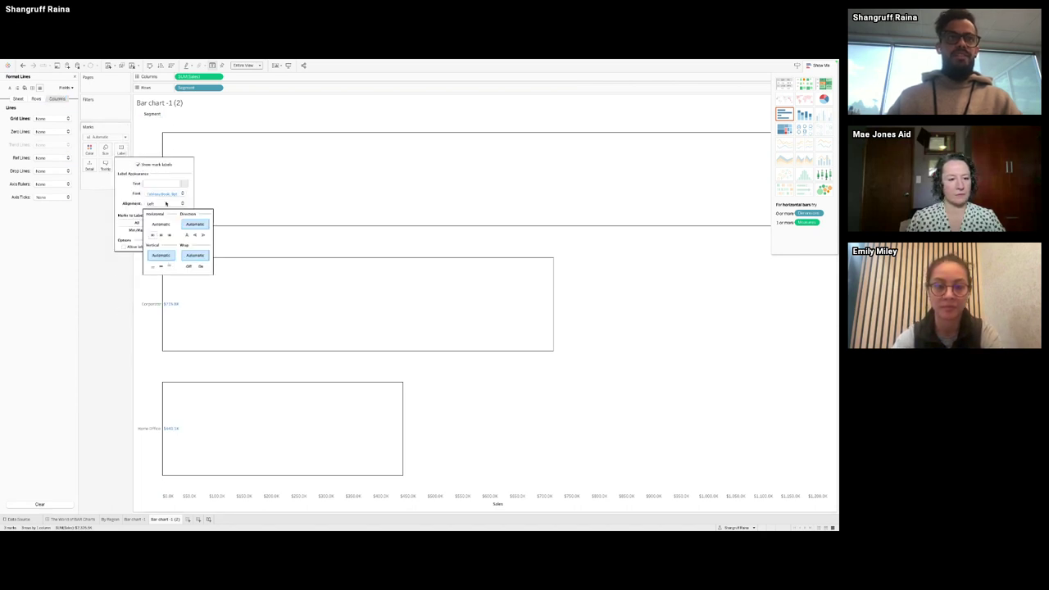
left_click(164, 203)
left_click(160, 235)
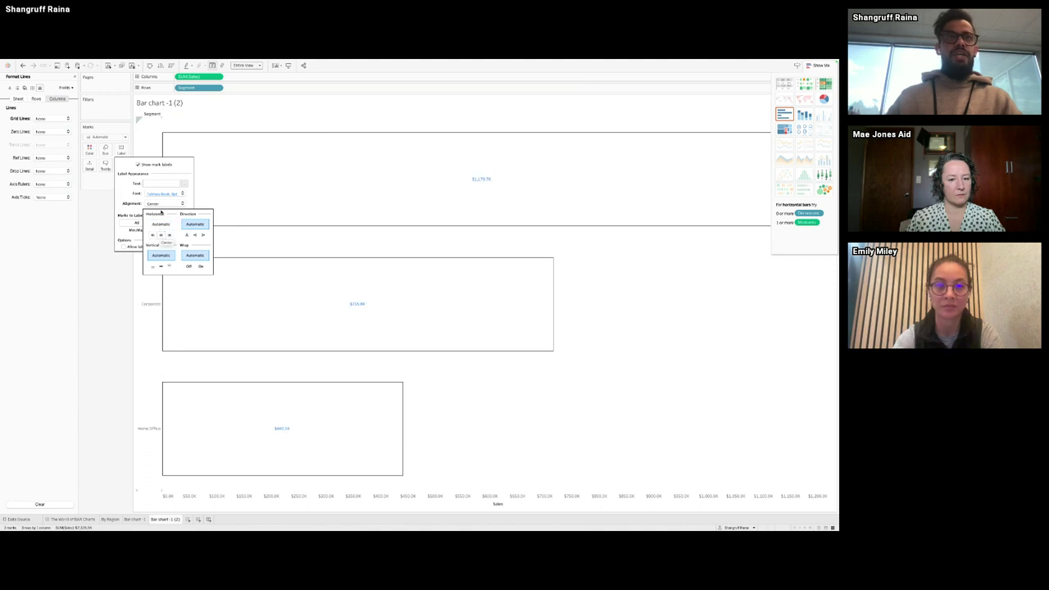
left_click(116, 286)
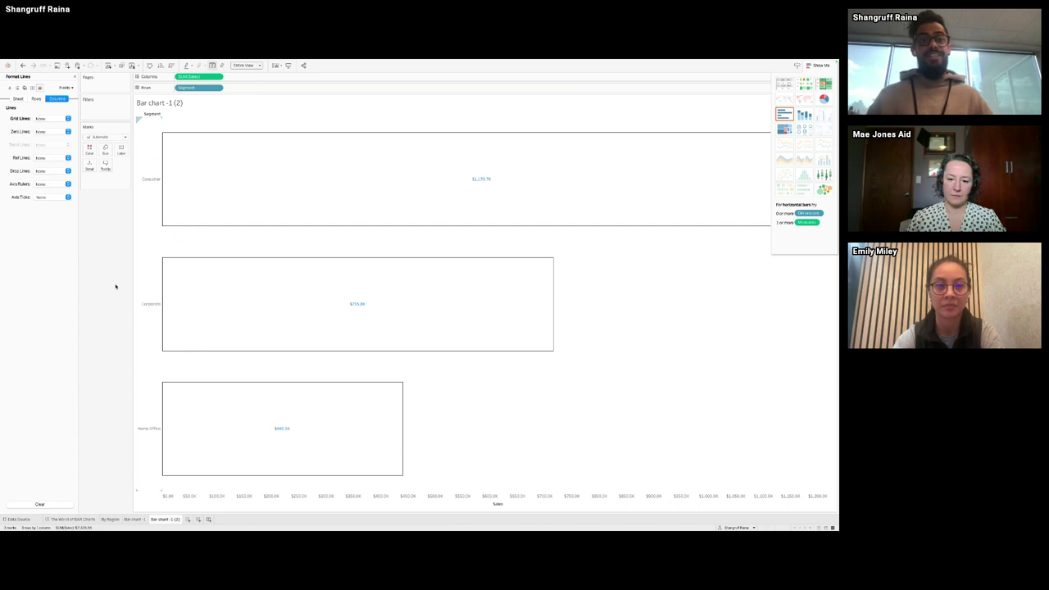
double_click(169, 520)
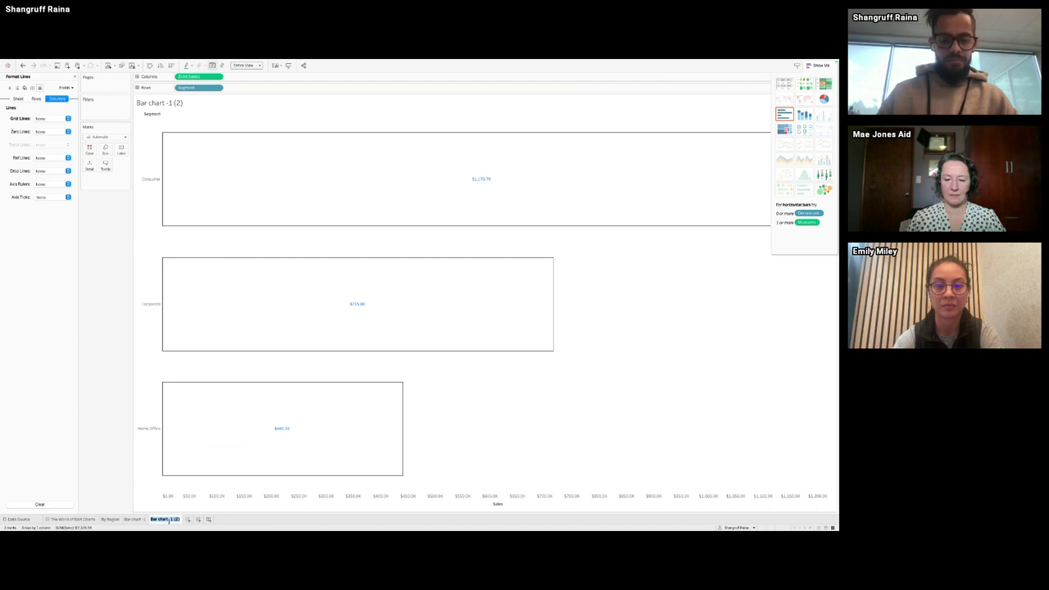
Step: Duplicate the Bar chart -1 worksheet and place the copy after the Outline sheet
left_click(134, 520)
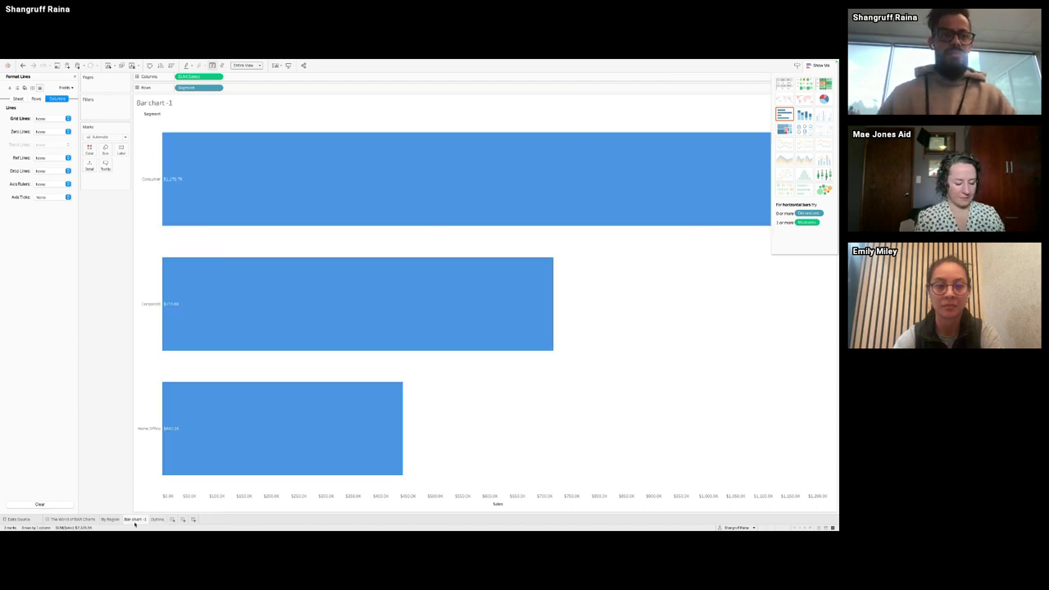
right_click(136, 520)
left_click(150, 463)
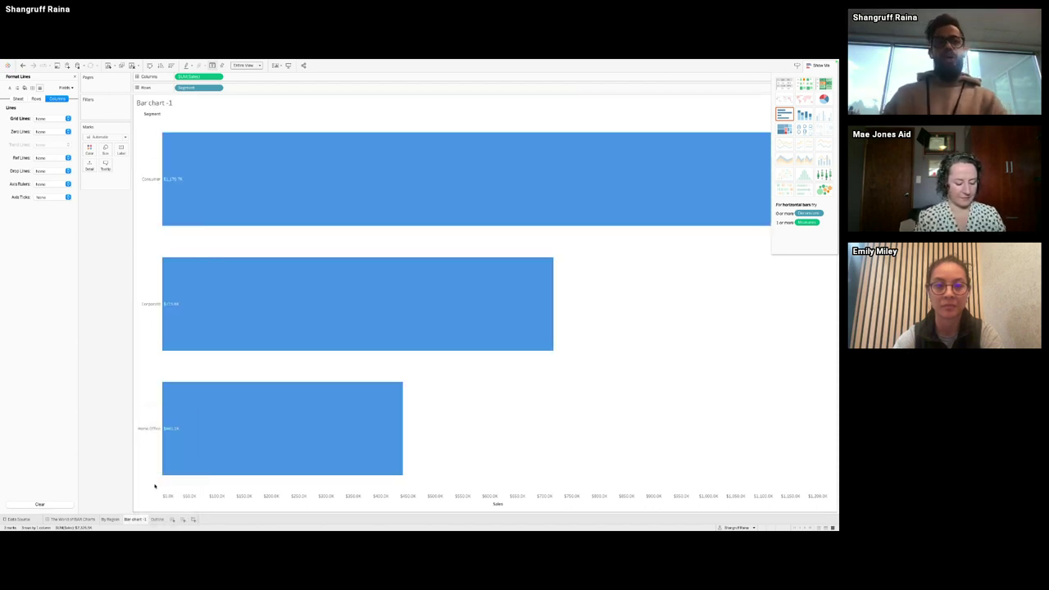
left_click_drag(189, 522, 196, 521)
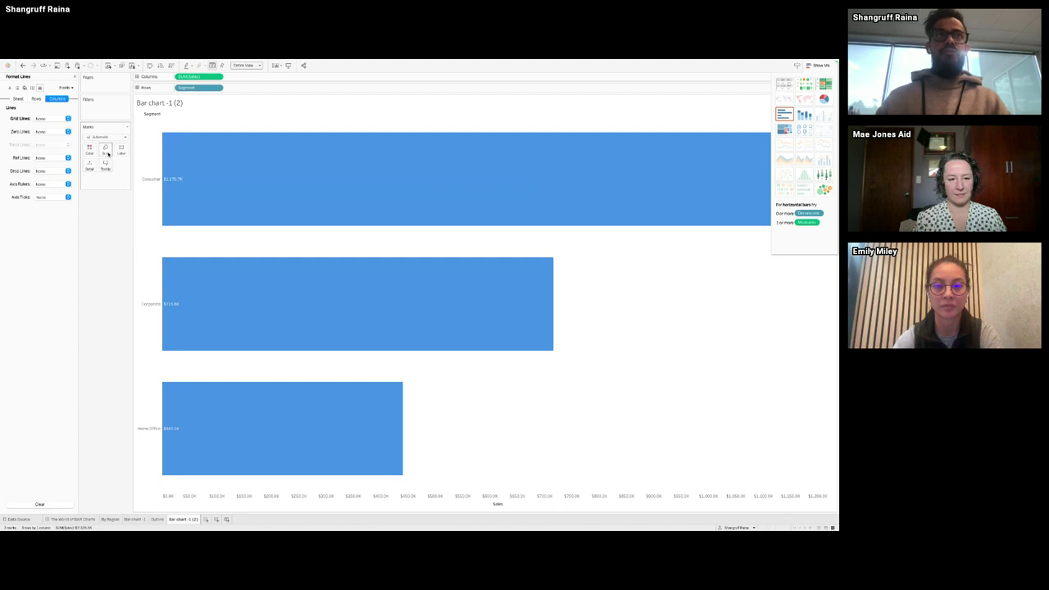
Step: Shrink the bars on the copied sheet to thin lines and turn off their mark labels
left_click(127, 164)
left_click_drag(141, 166, 111, 166)
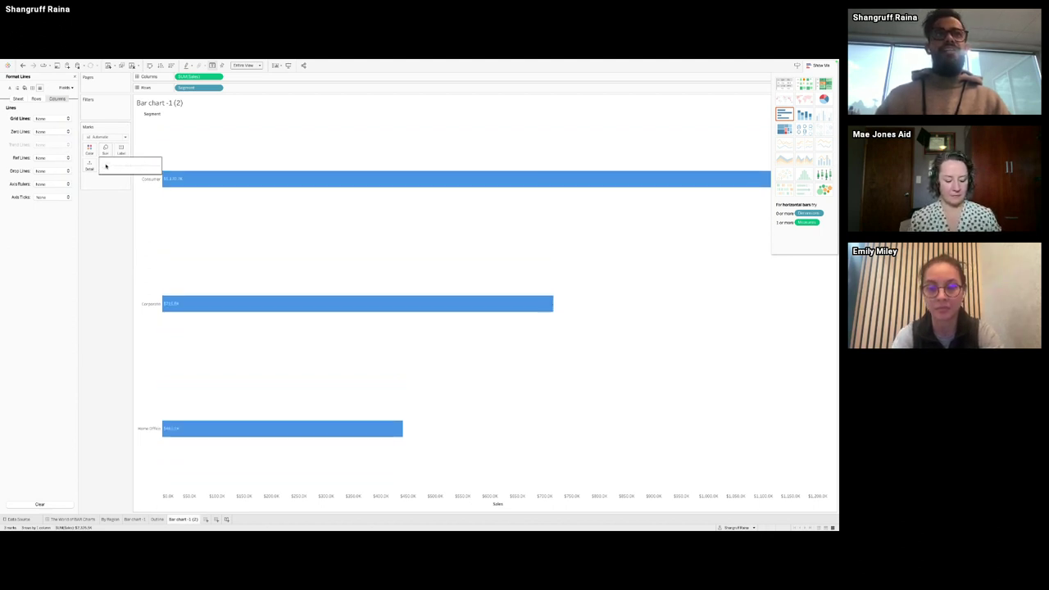
left_click_drag(111, 166, 106, 166)
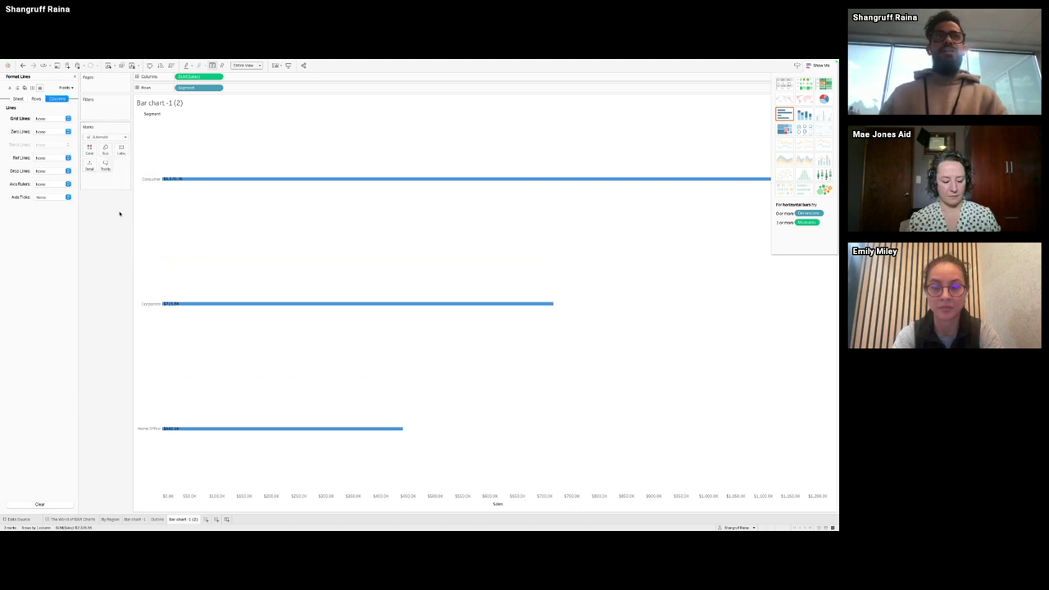
mouse_move(176, 179)
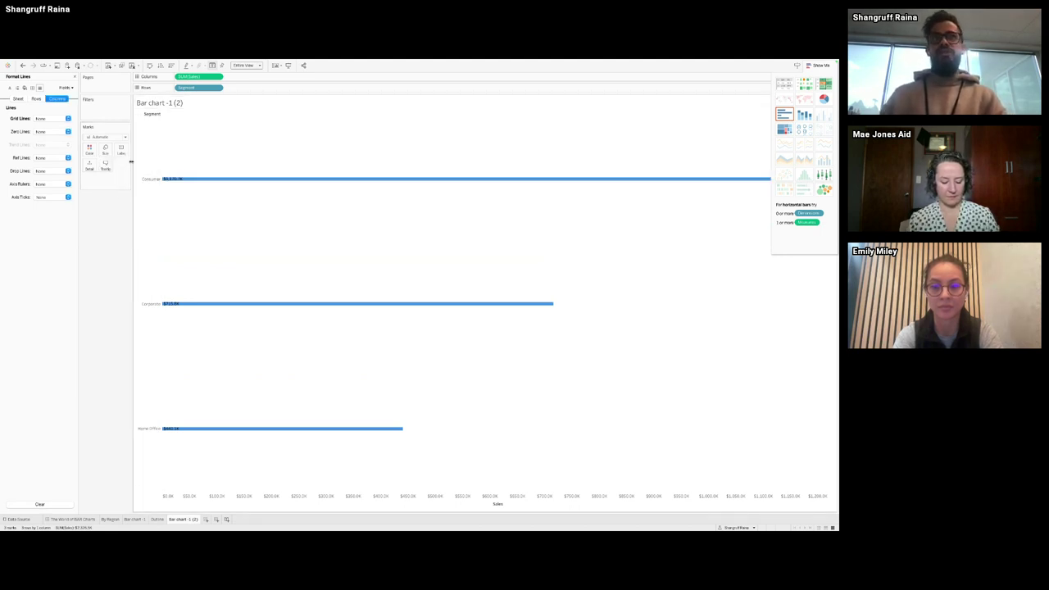
left_click(121, 150)
left_click(139, 165)
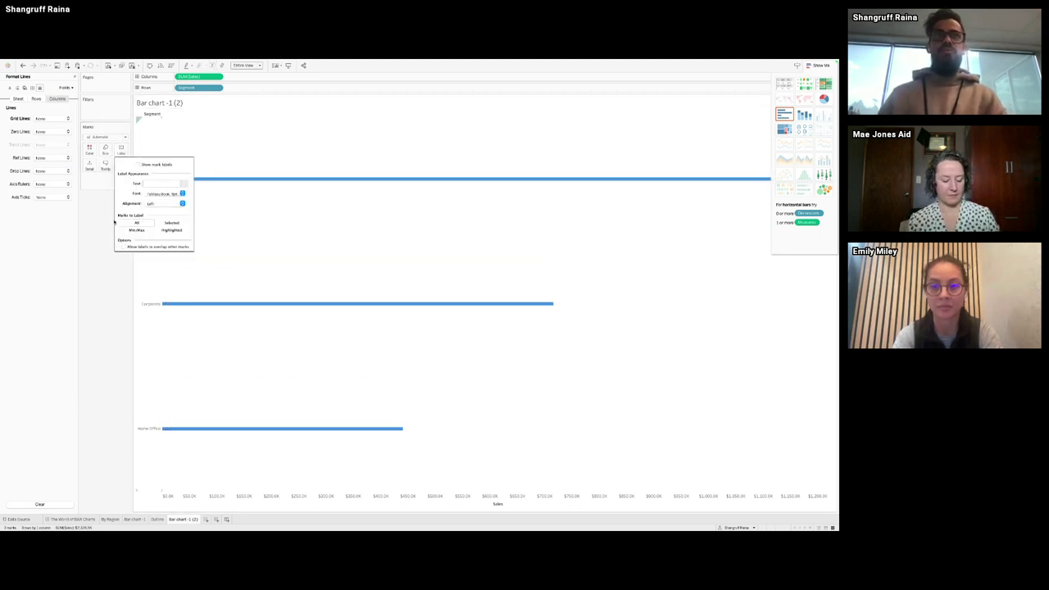
Step: Add a second SUM(Sales) to Rows after Segment as a discrete field and hide the header of the Sales axis
left_click_drag(212, 77, 251, 90)
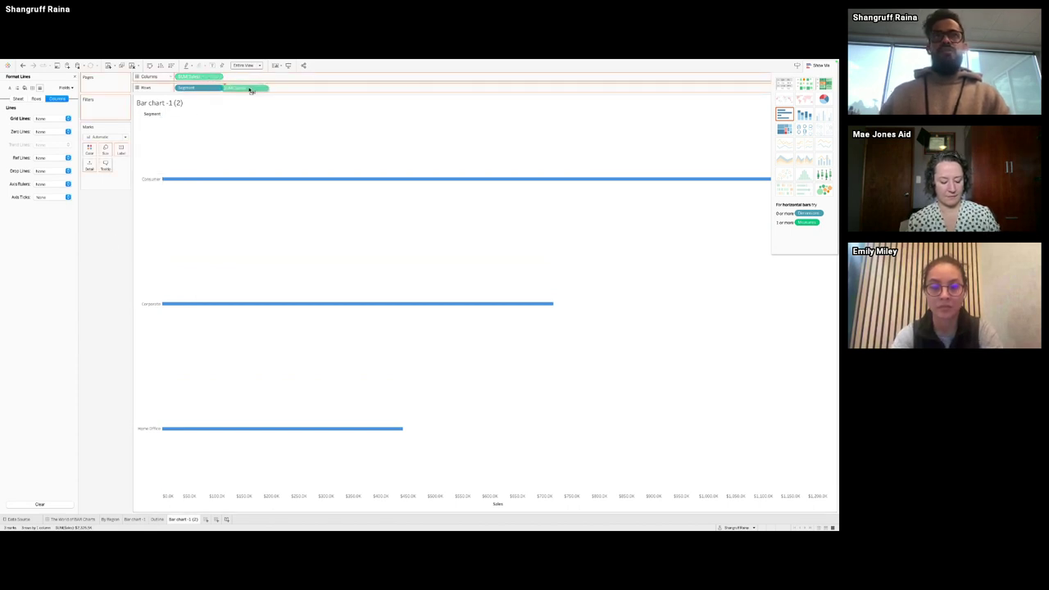
left_click_drag(251, 91, 251, 89)
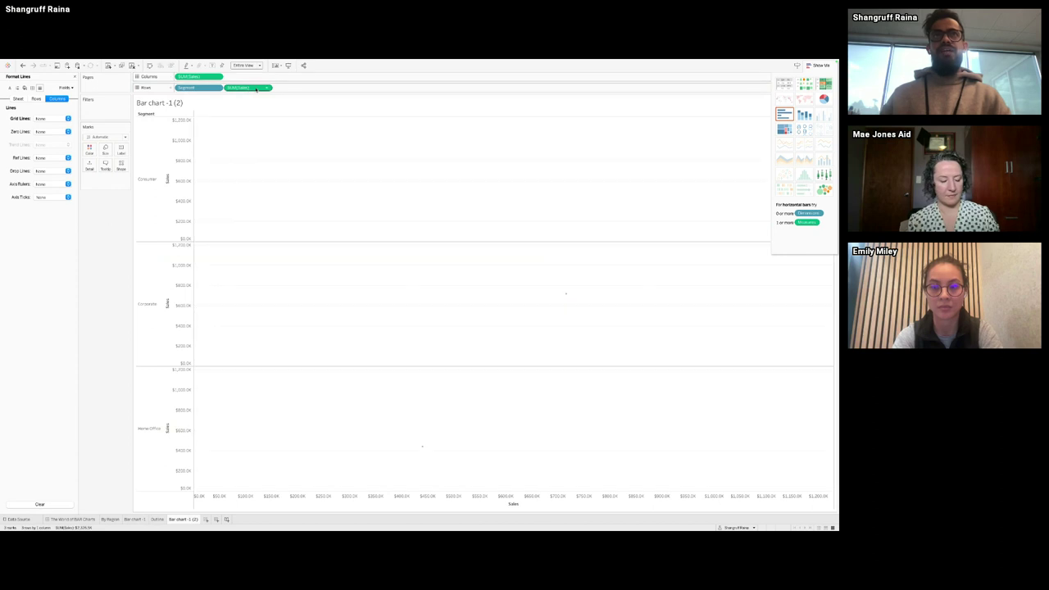
left_click(266, 88)
left_click(254, 165)
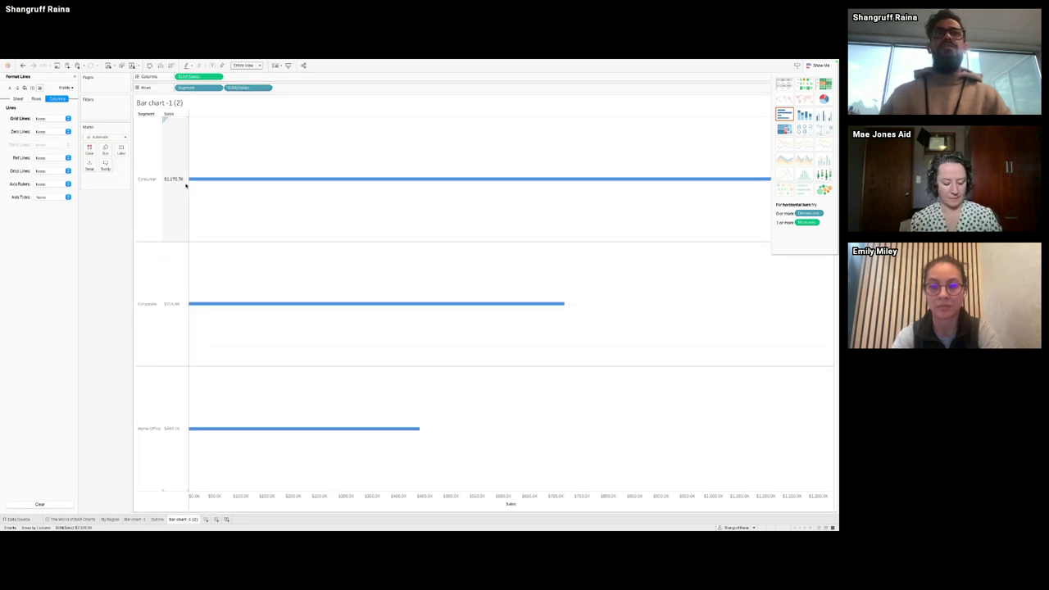
mouse_move(217, 181)
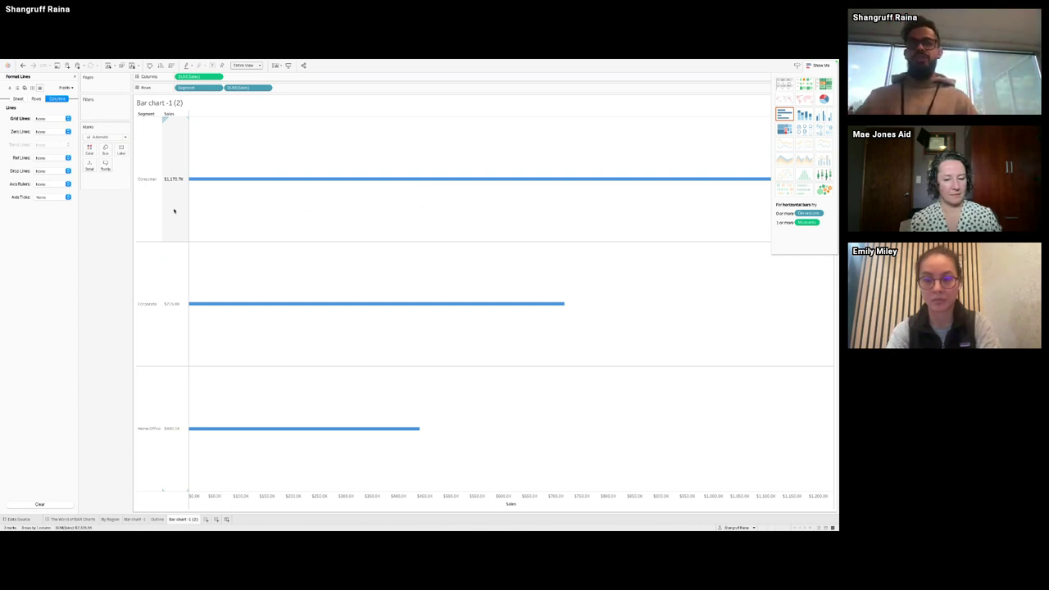
right_click(347, 496)
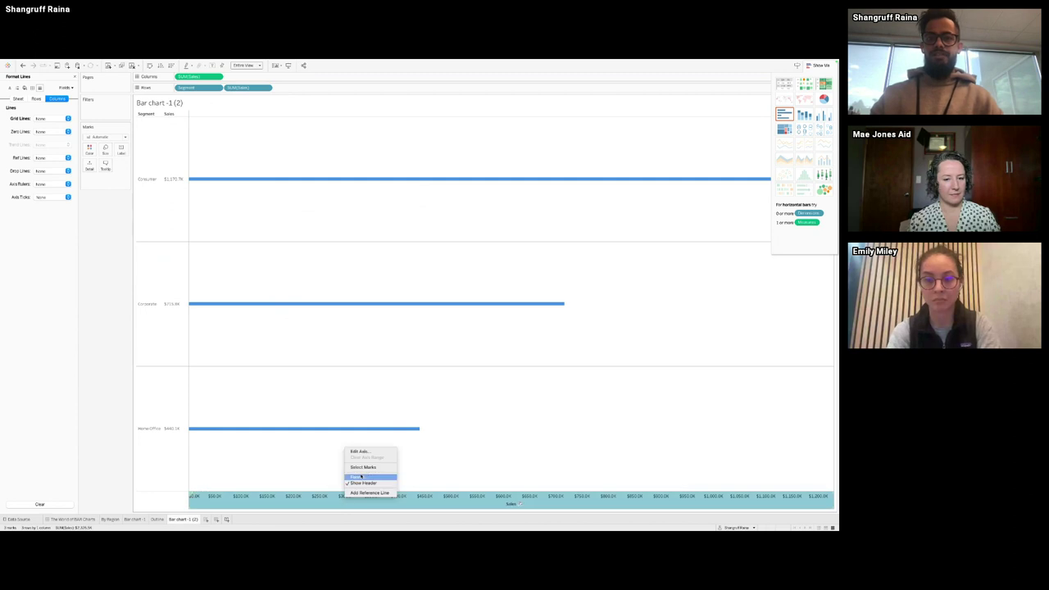
left_click(363, 483)
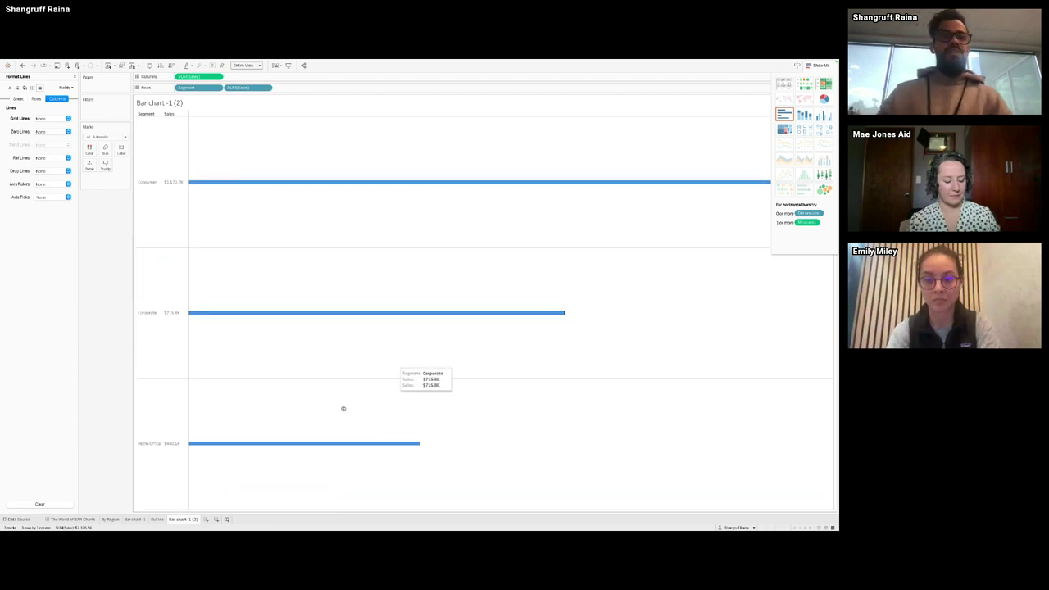
Step: Rename the thin-bar sheet as "Thin Line BAr chart"
double_click(184, 519)
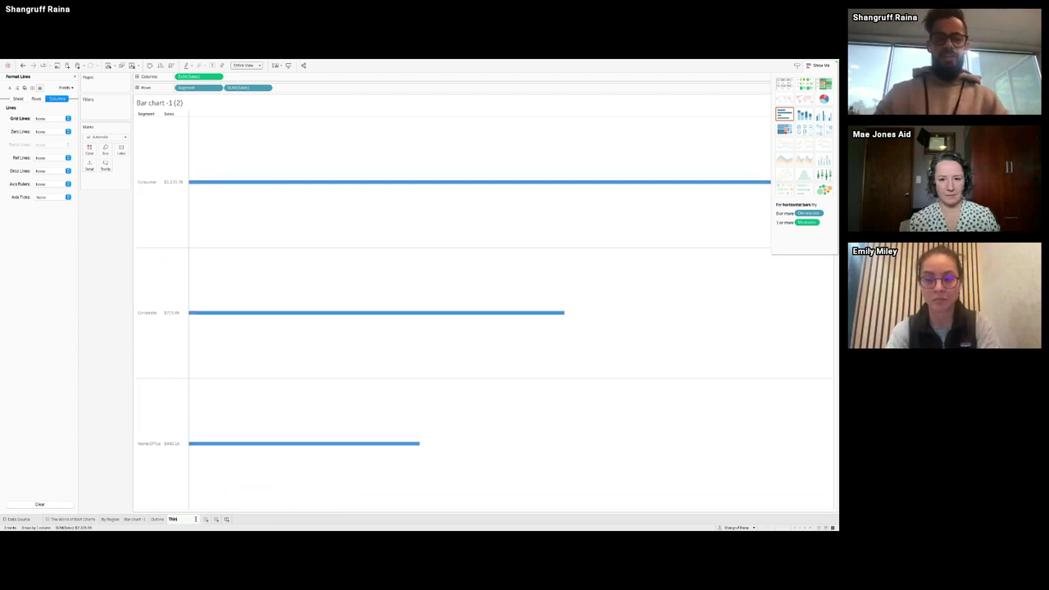
type("Thin Line BAr")
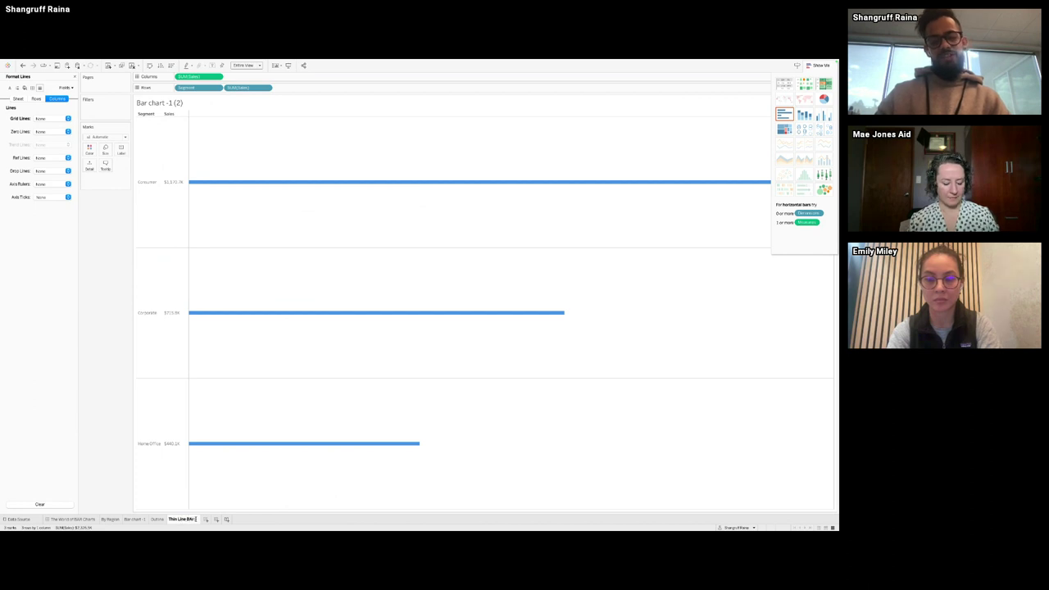
type(" chart")
key("Return")
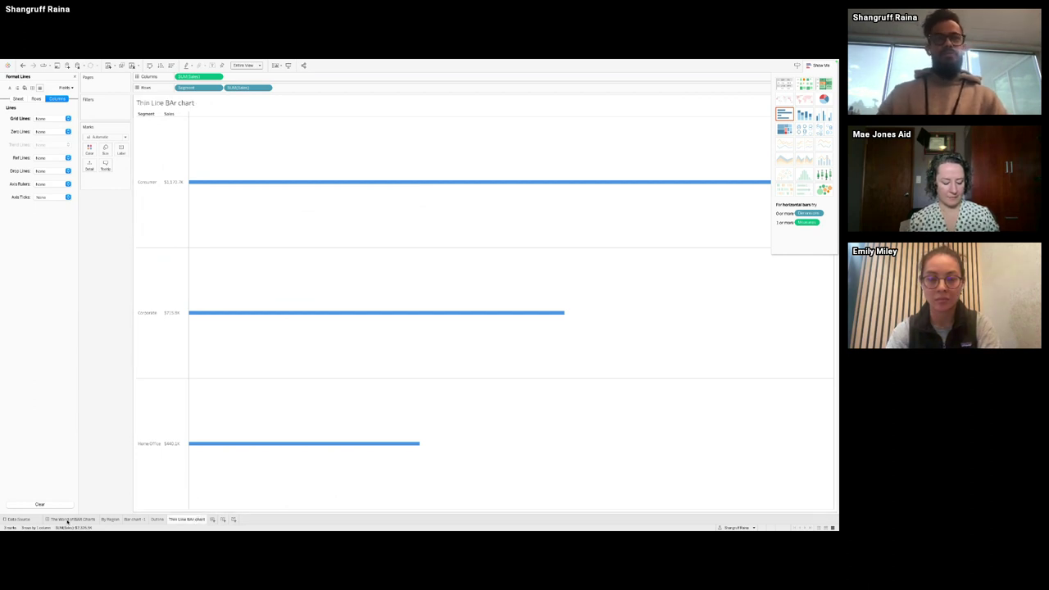
Step: Examine the Thin Bar Chart and Bar Chart w/ Line Start on the World of BAR Charts dashboard, opening the latter's worksheet
left_click(68, 519)
mouse_move(391, 198)
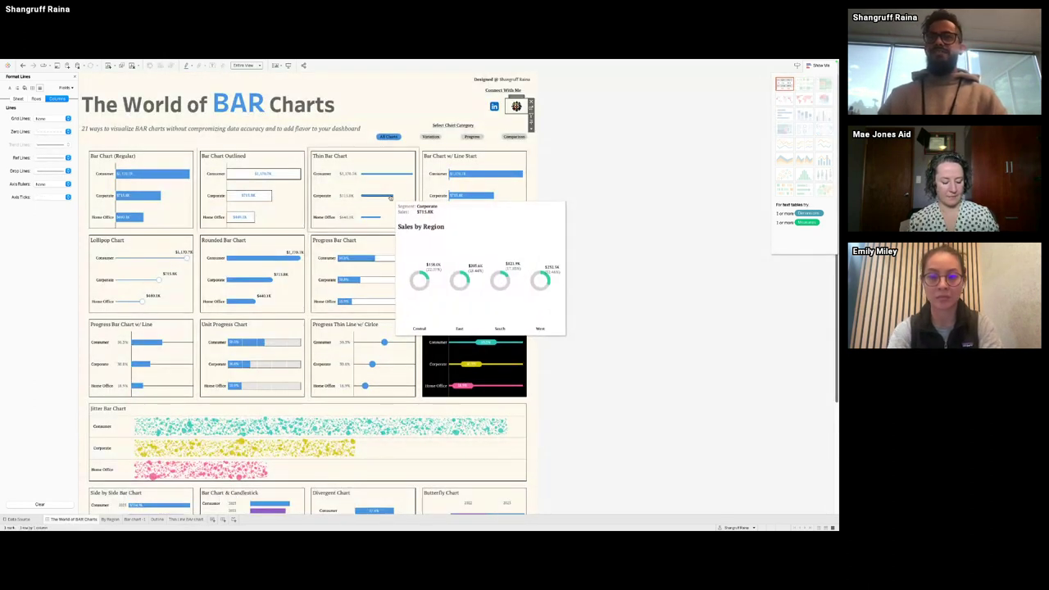
left_click(516, 196)
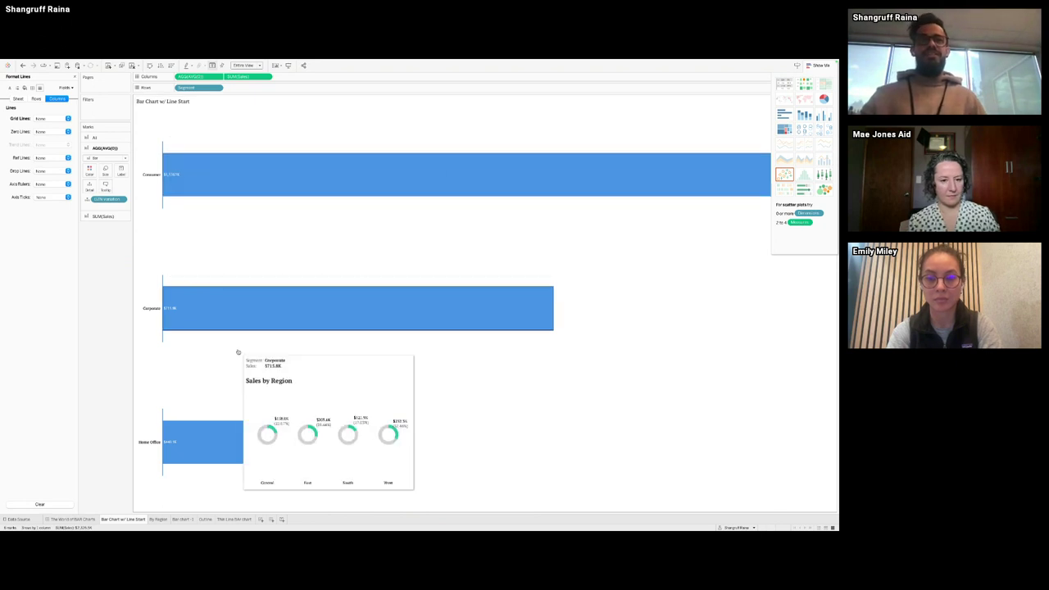
left_click(157, 518)
right_click(163, 520)
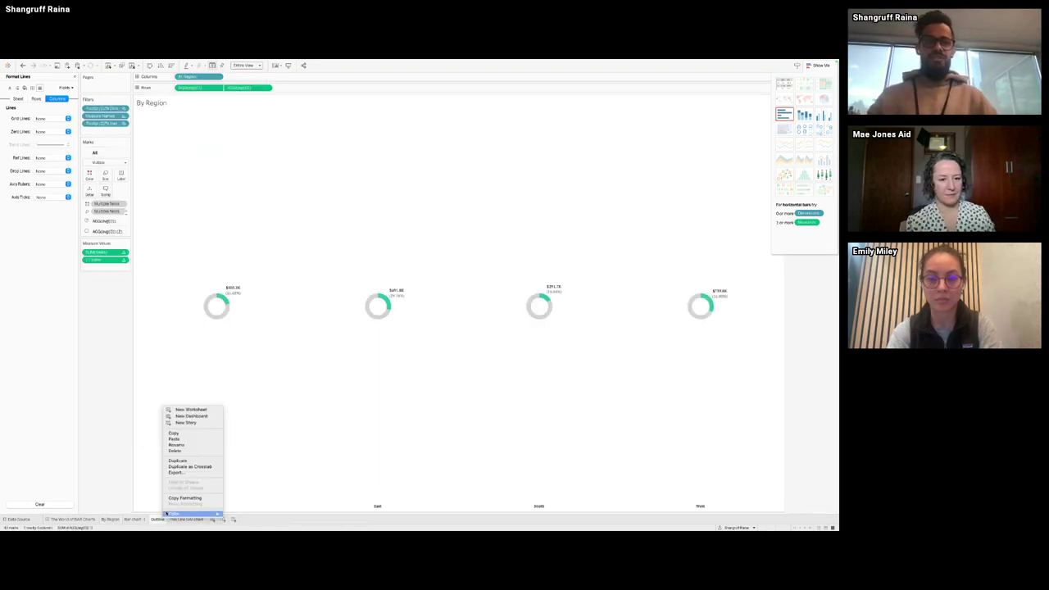
left_click(189, 462)
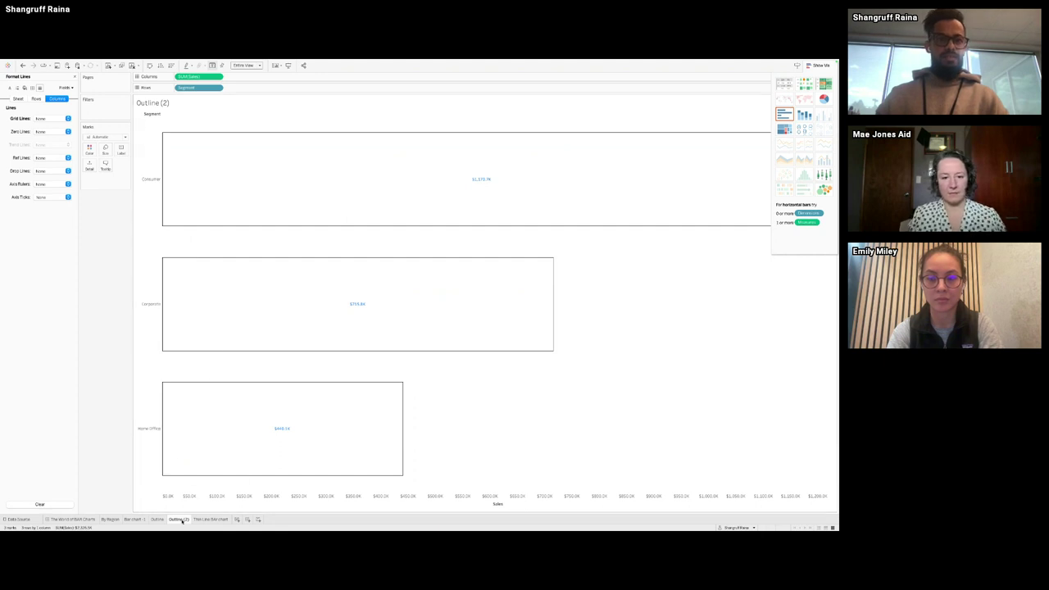
left_click(110, 519)
Step: Duplicate the Bar chart -1 worksheet as the base for a bar chart with a line start
left_click(134, 519)
right_click(134, 518)
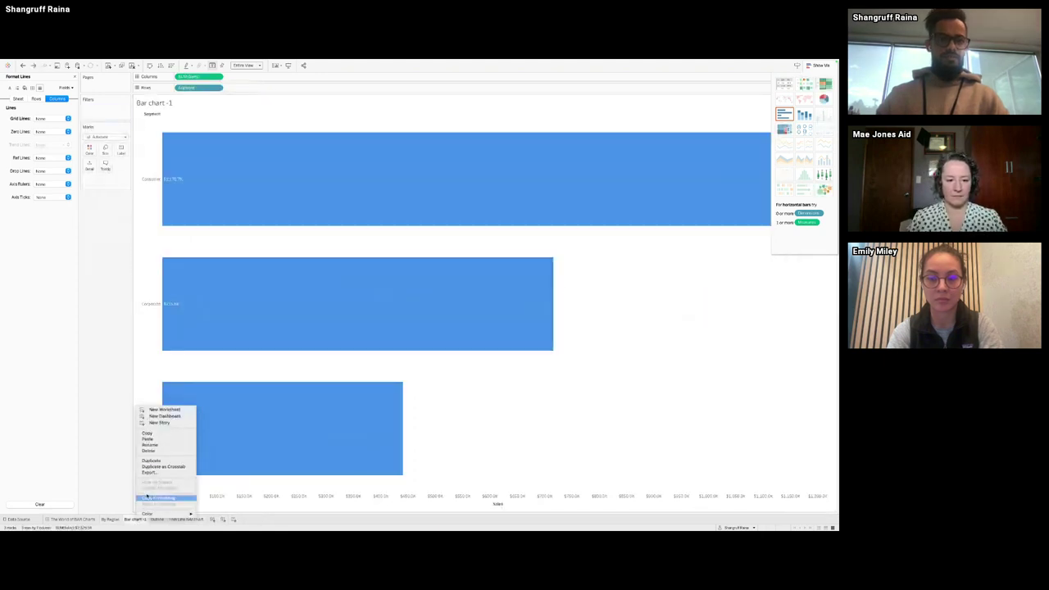
left_click(149, 461)
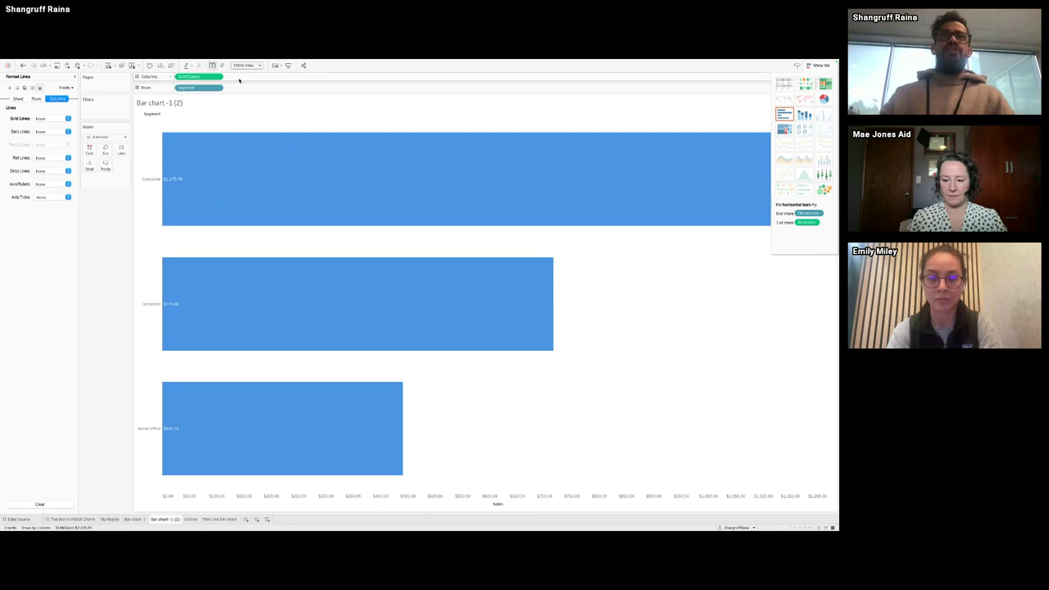
Step: Add the calculation avg(0) to Columns and place it before SUM(Sales)
double_click(243, 78)
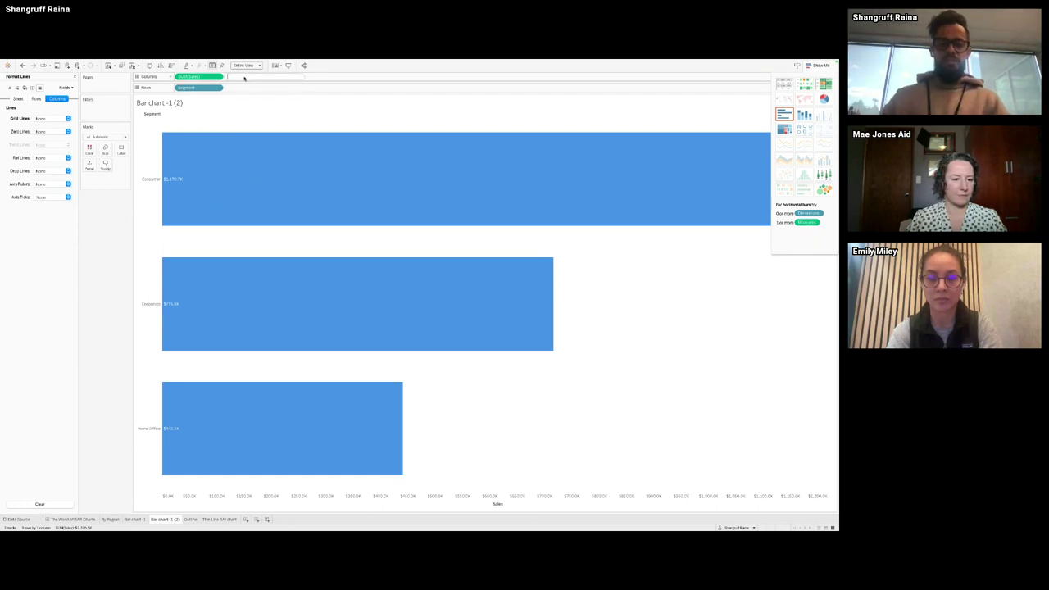
type("avg")
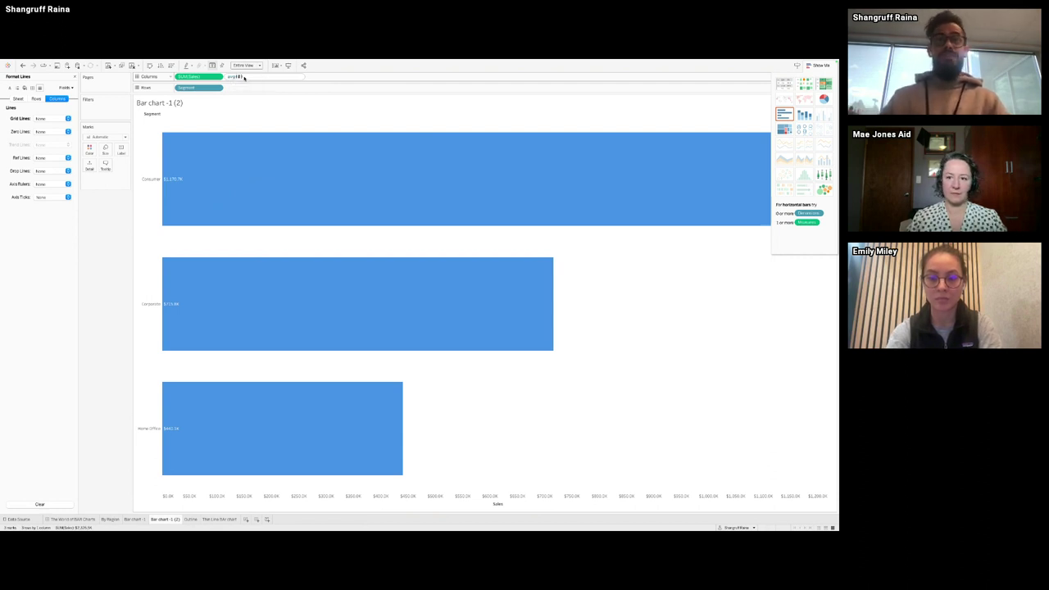
type("(0)")
key("Return")
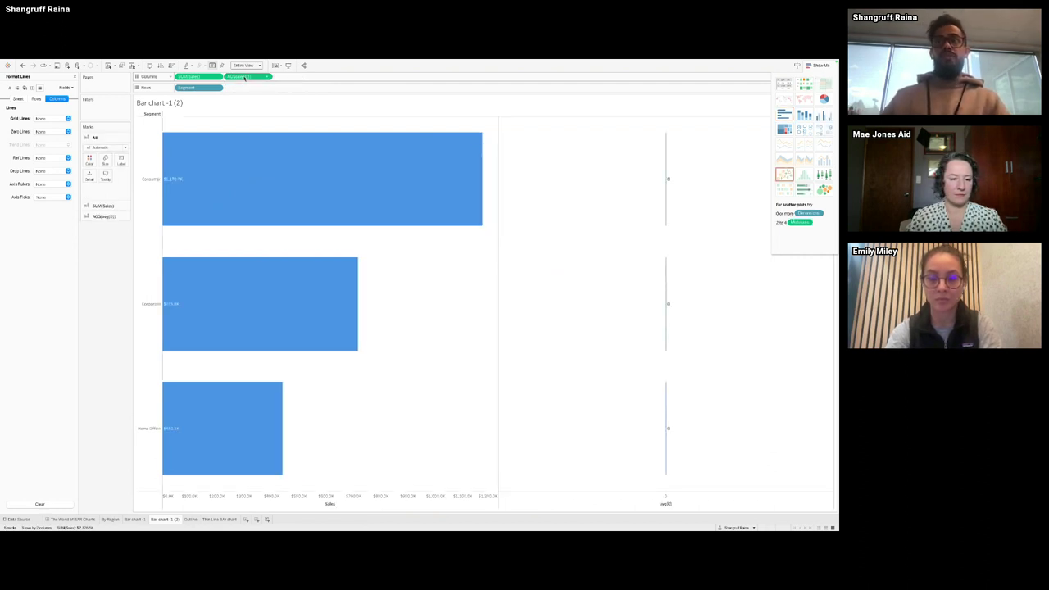
left_click_drag(244, 77, 175, 79)
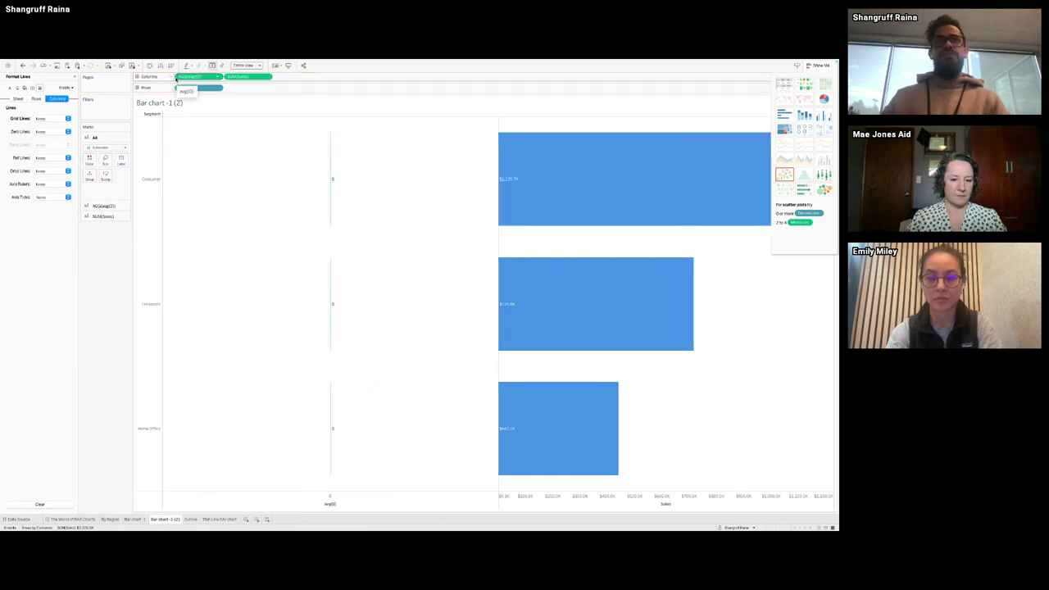
Step: Change the mark type of the avg(0) field to Gantt Bar
left_click(102, 206)
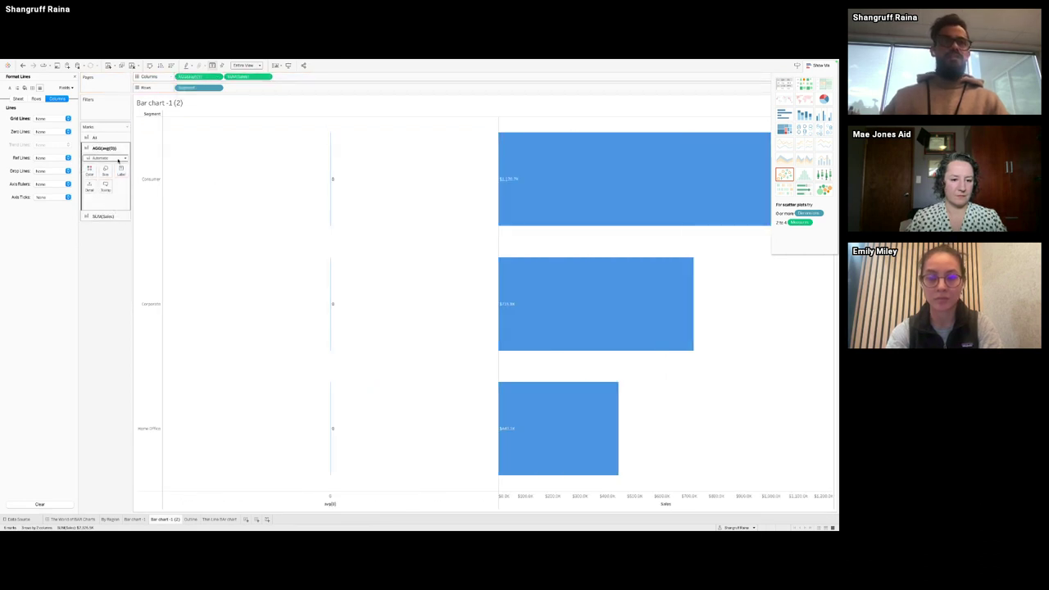
left_click(118, 158)
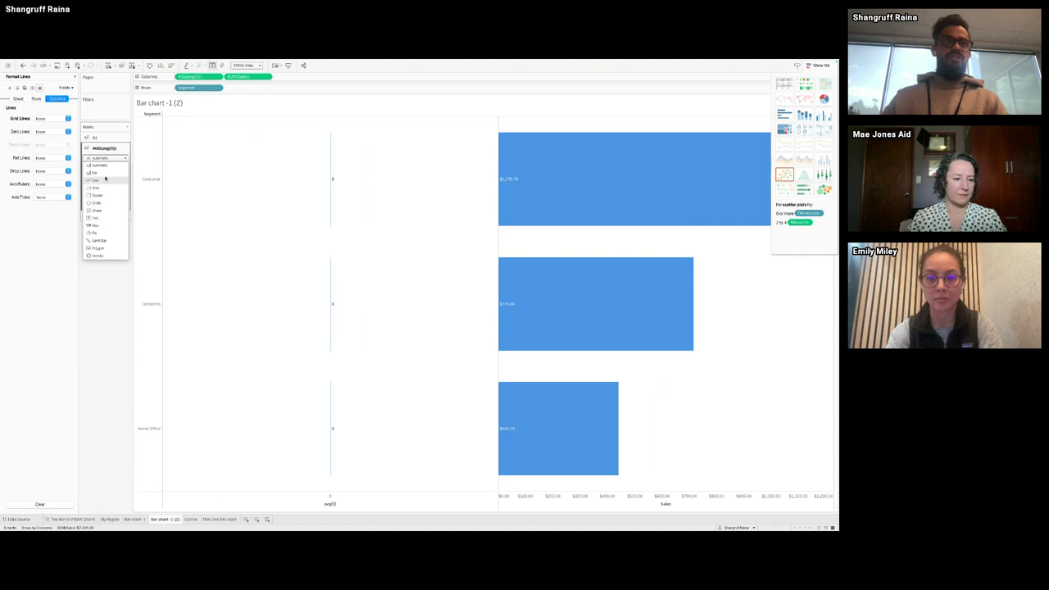
left_click(97, 241)
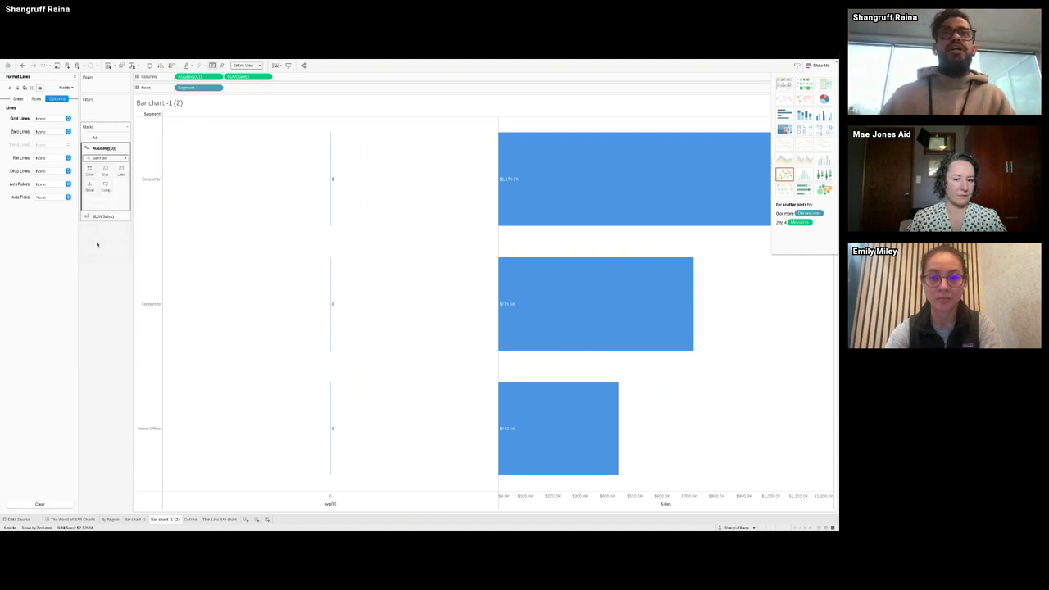
Step: Combine avg(0) and SUM(Sales) on a dual axis and set the SUM(Sales) mark type to Bar
left_click(266, 76)
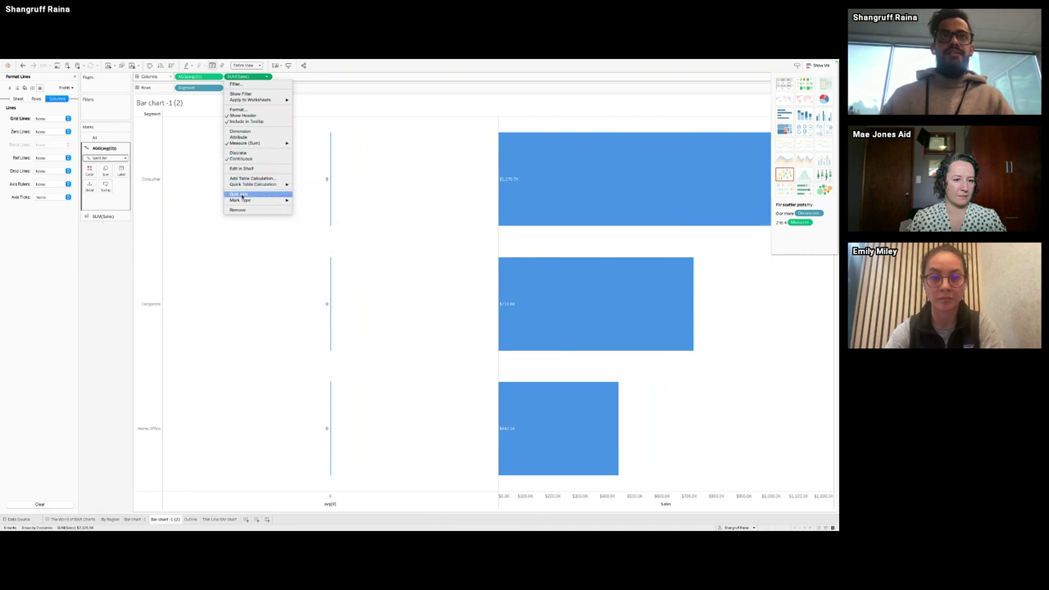
left_click(240, 195)
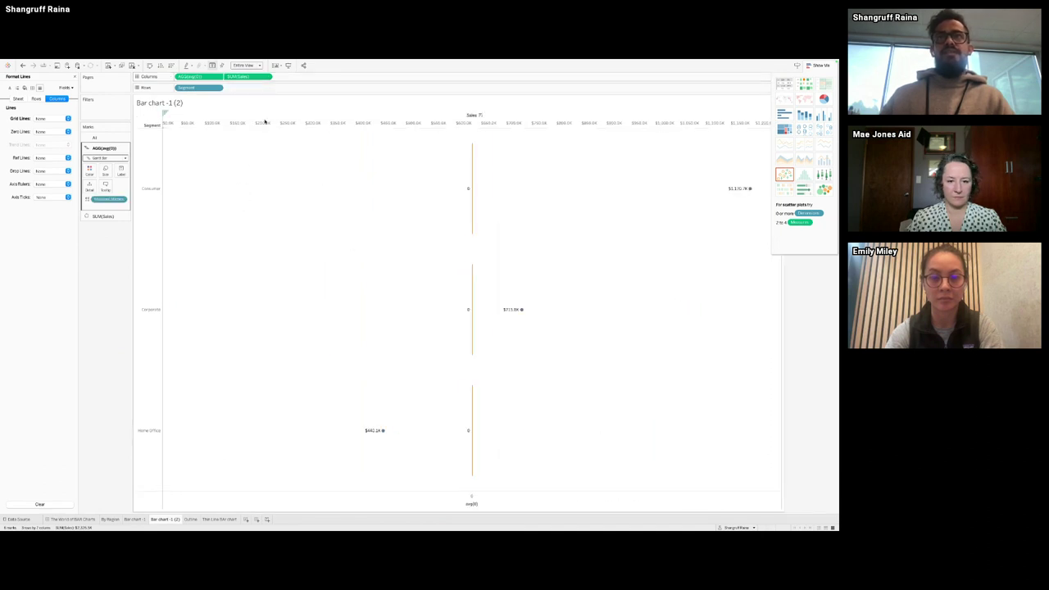
left_click(102, 216)
left_click(105, 168)
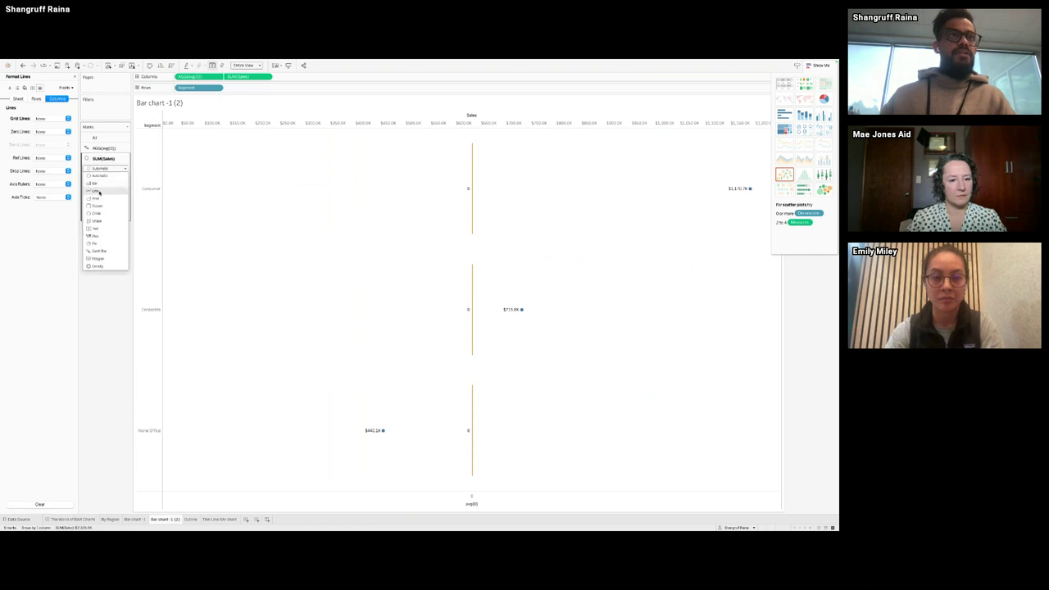
left_click(95, 183)
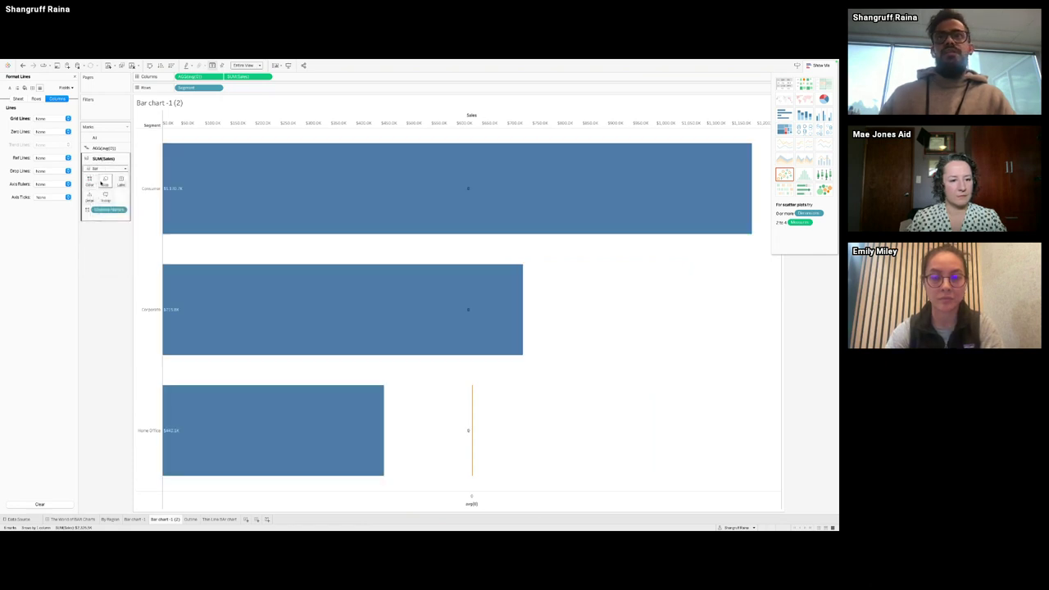
Step: Synchronize the avg(0) and Sales axes and enlarge the avg(0) Gantt marks so the lines extend beyond the bars
right_click(249, 123)
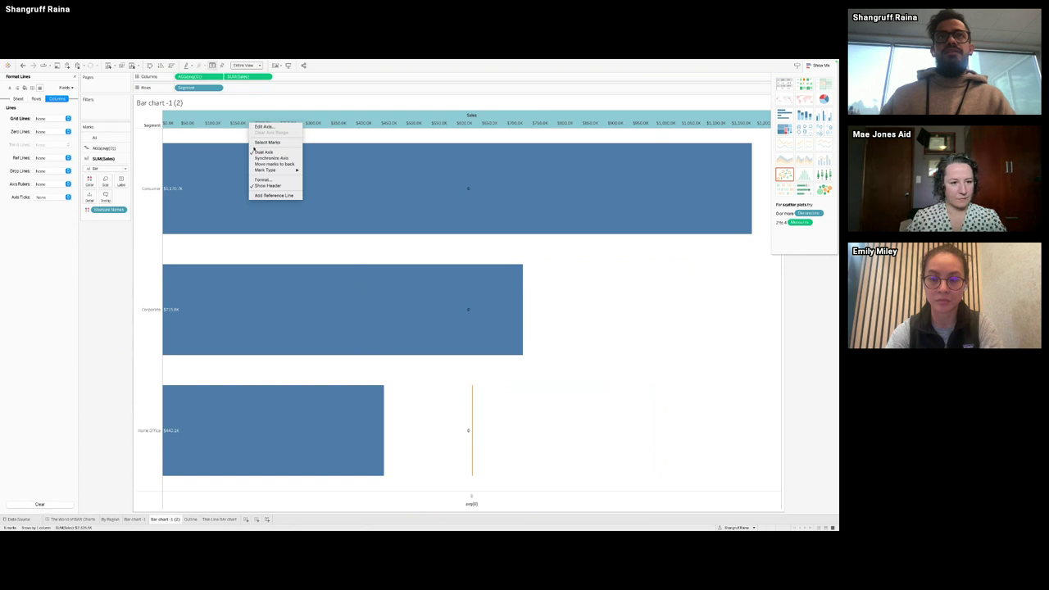
right_click(314, 502)
left_click(338, 464)
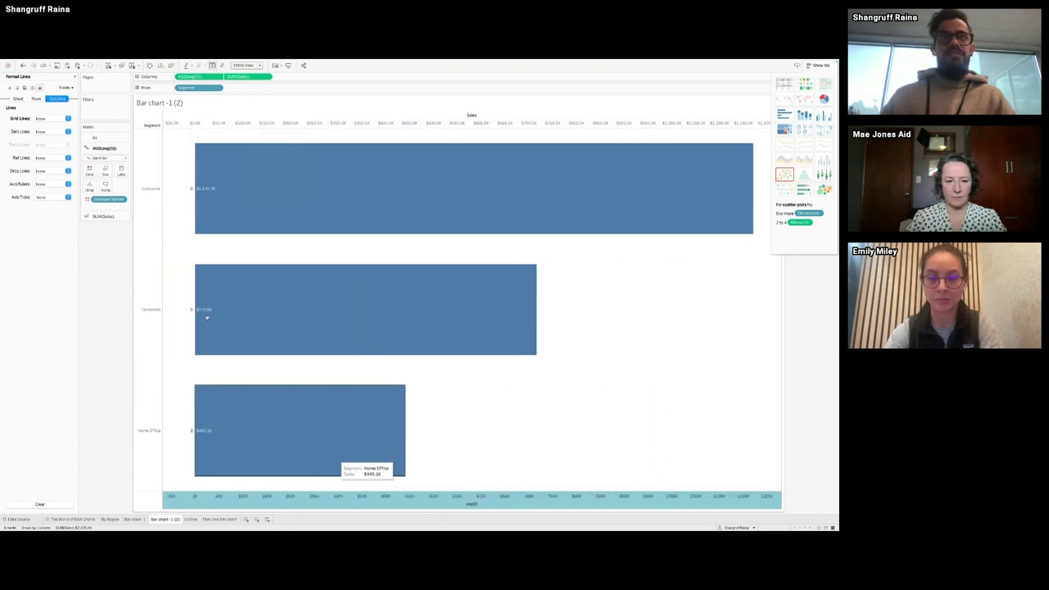
left_click(105, 173)
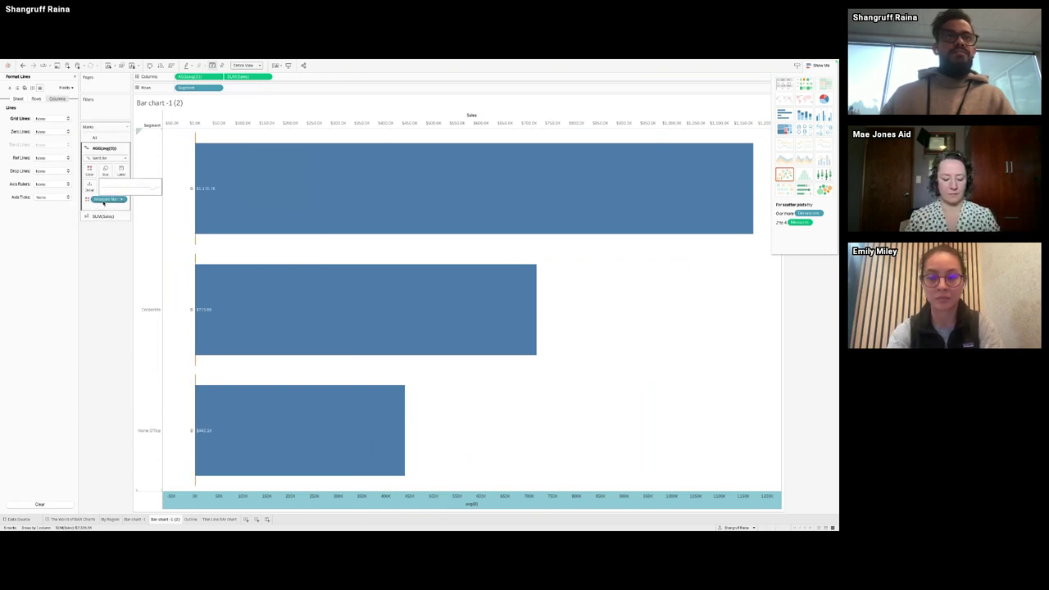
Step: Remove Measure Names from the avg(0) marks and turn off their mark labels
left_click_drag(109, 198, 101, 295)
left_click(119, 172)
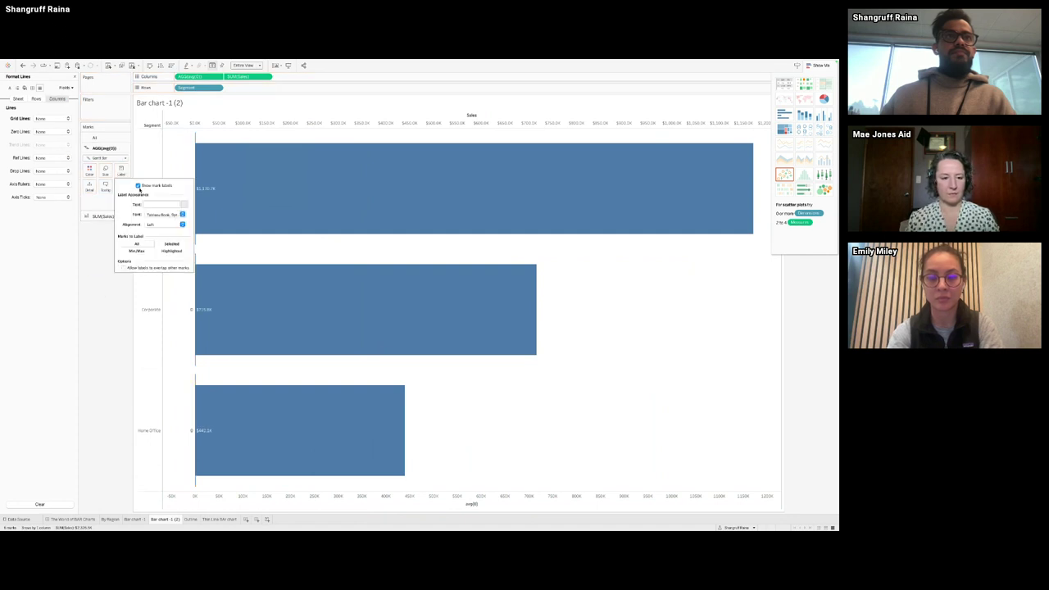
left_click(98, 250)
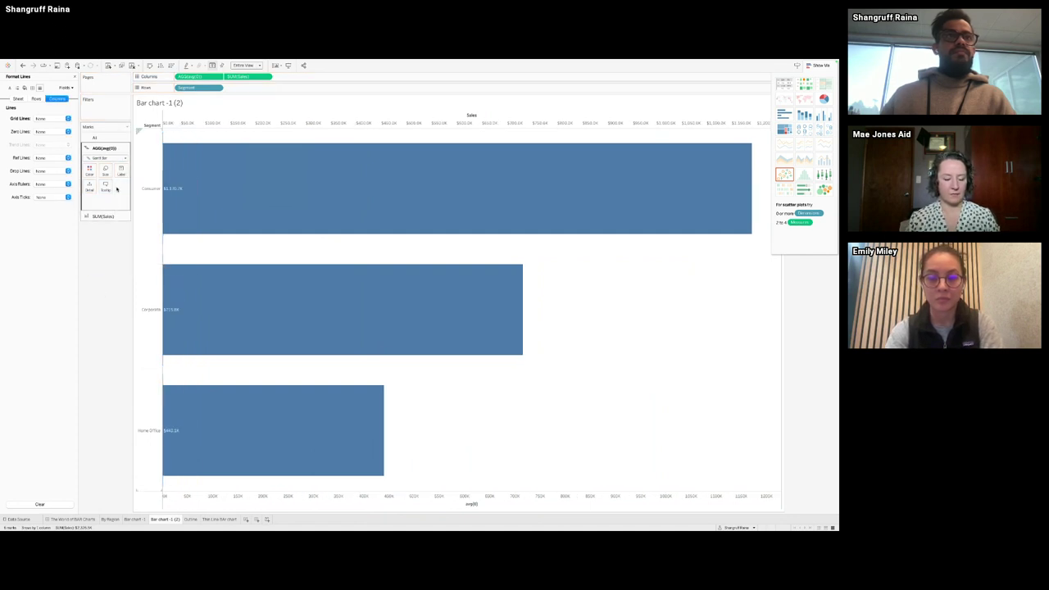
Step: Open the color options of the avg(0) marks, and remove Measure Names from the SUM(Sales) marks
left_click(90, 170)
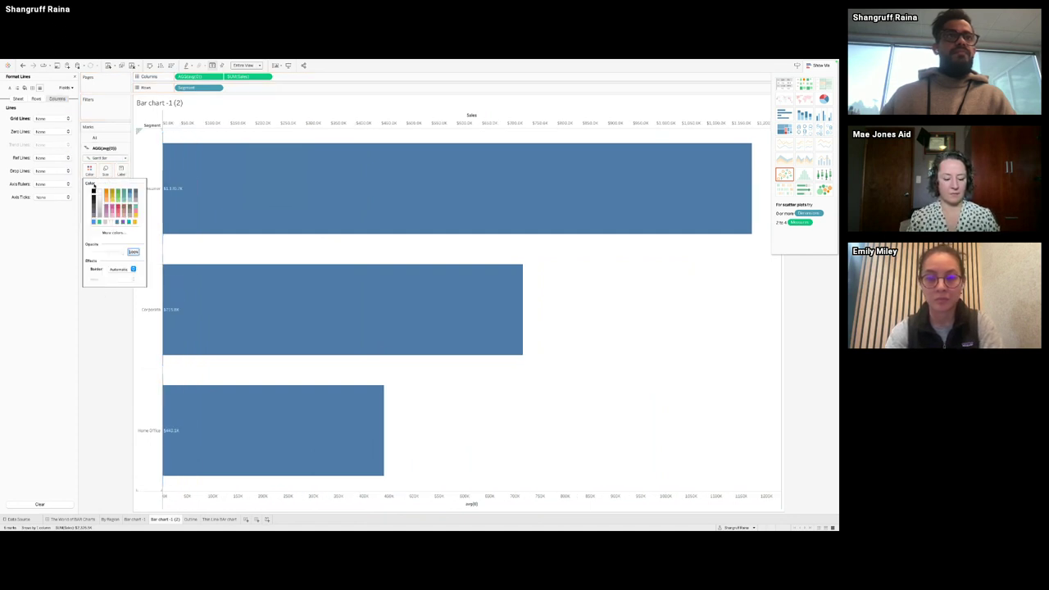
left_click(94, 288)
left_click_drag(102, 218, 97, 312)
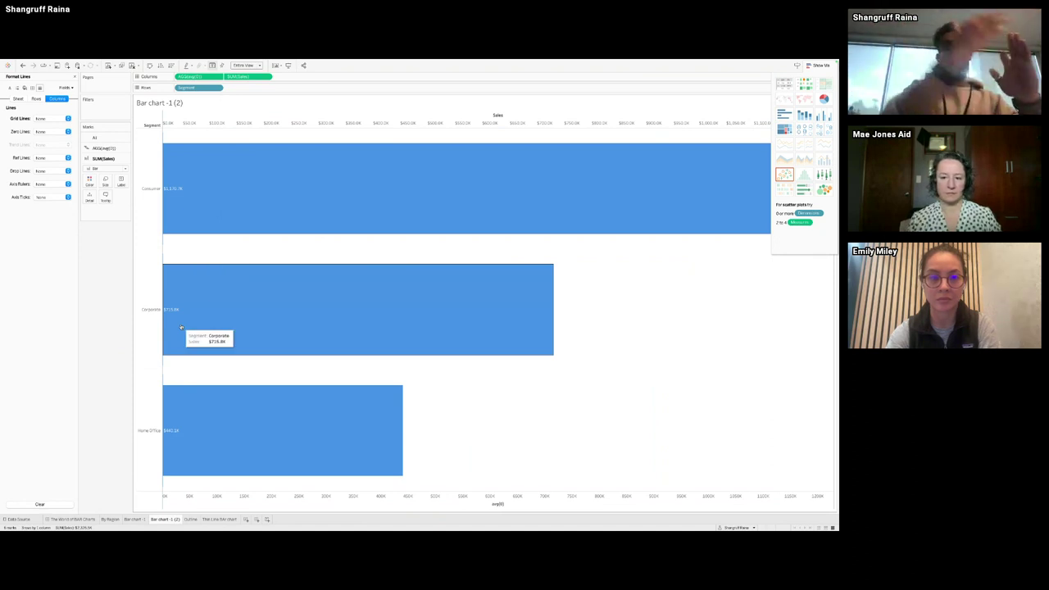
left_click(822, 62)
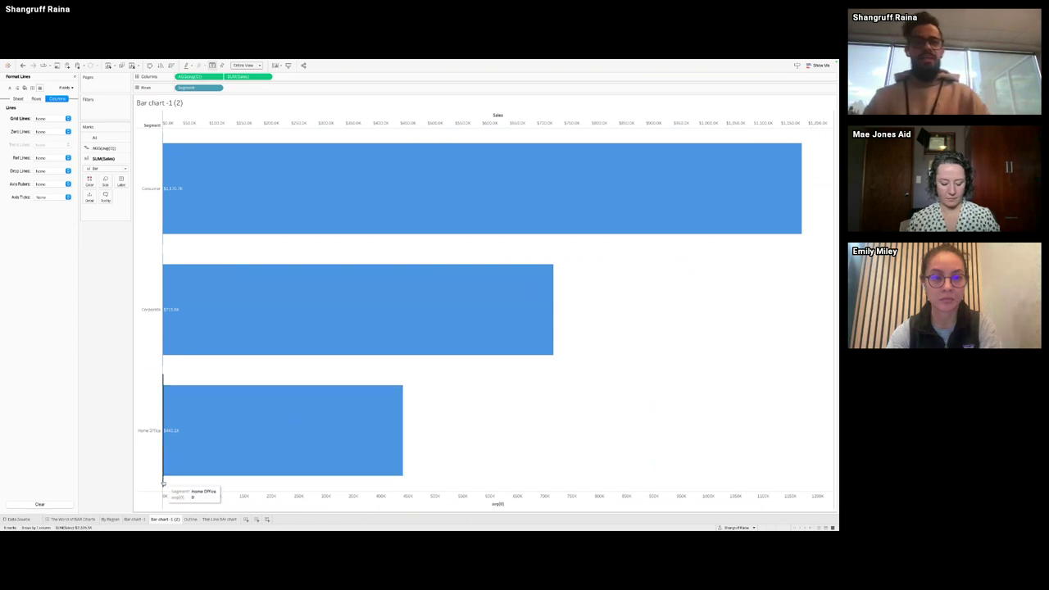
Step: Check the Lollipop Chart on the World of BAR Charts dashboard and duplicate the Bar chart -1 worksheet as its base
left_click(88, 520)
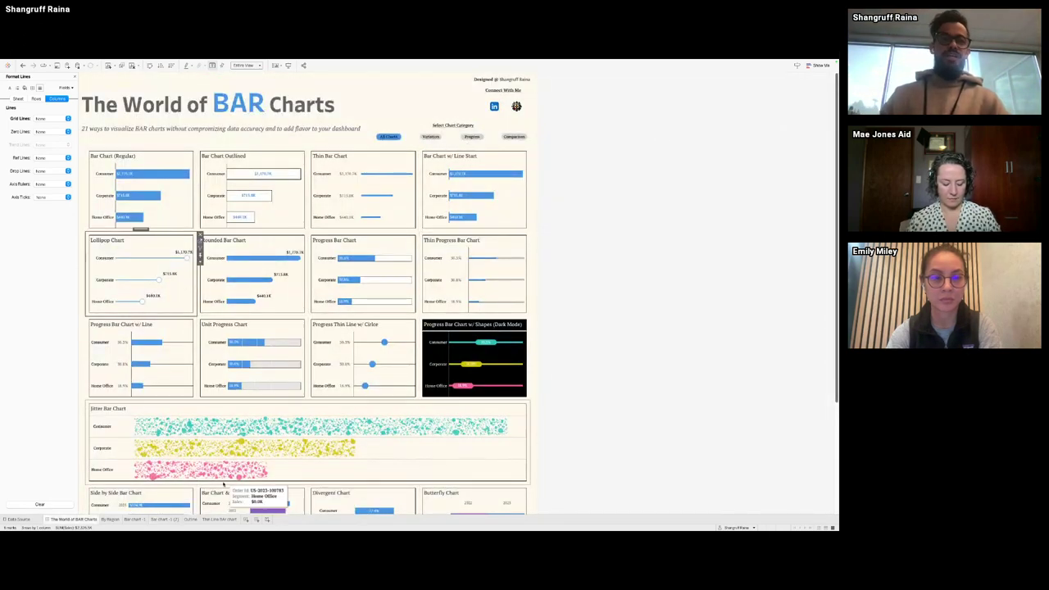
left_click(110, 519)
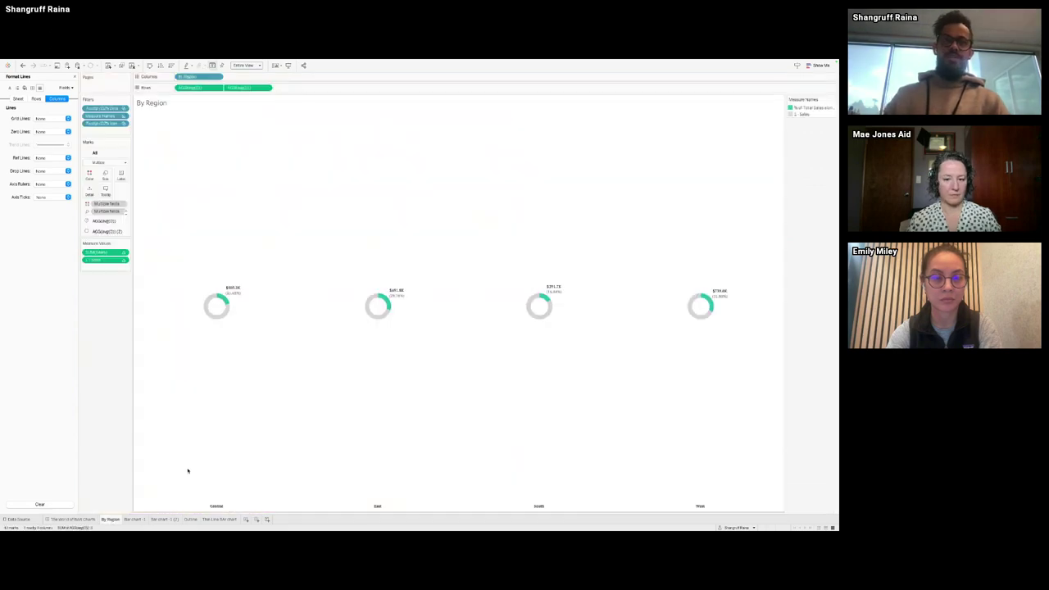
left_click(145, 520)
right_click(144, 519)
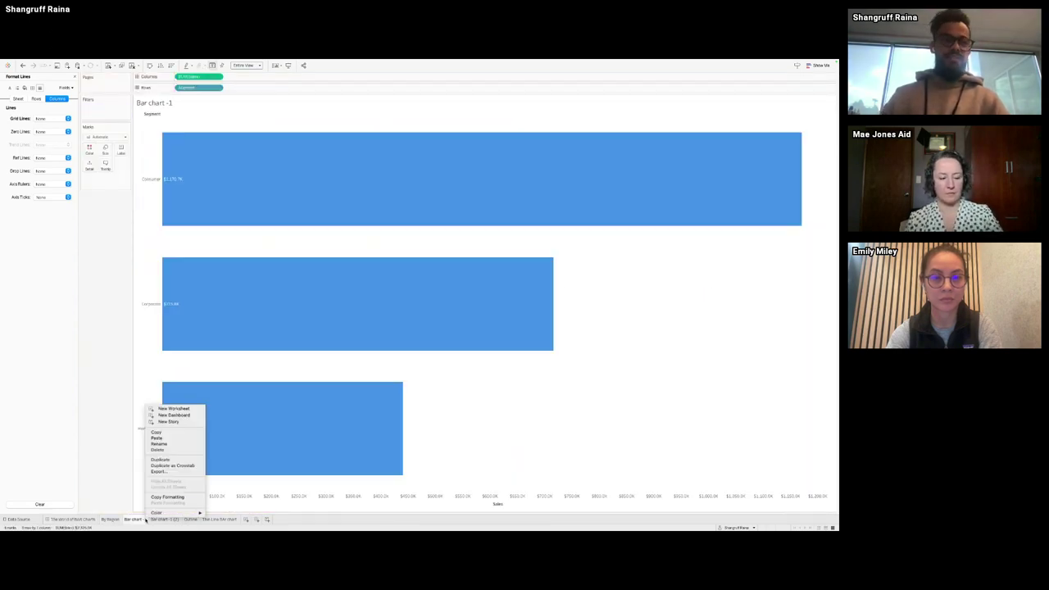
left_click(164, 459)
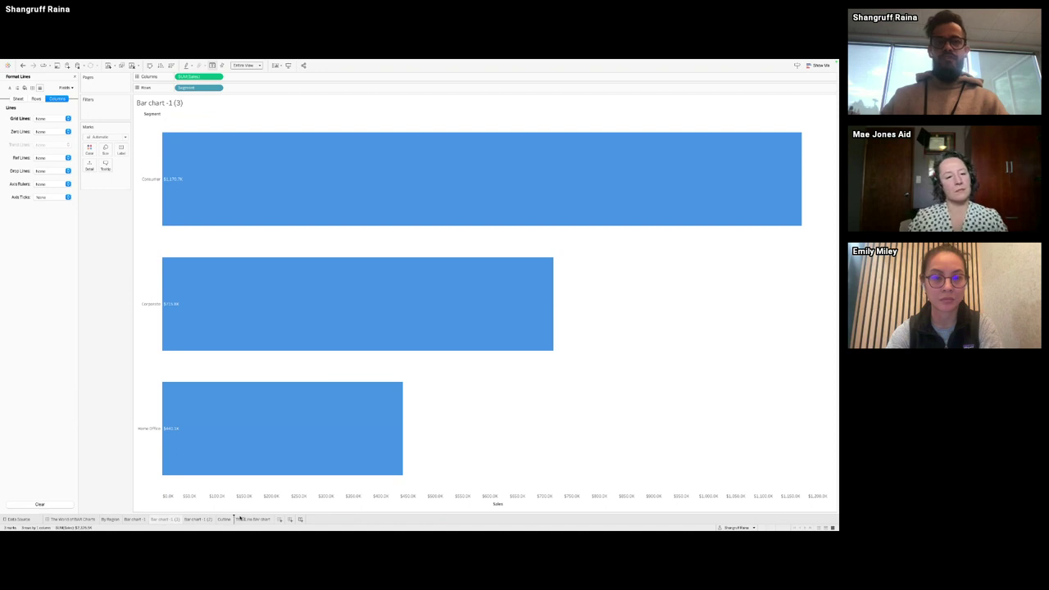
Step: Move the duplicated worksheet after the Thin Line BAR chart sheet and rename it Lollipop Chart -1
left_click_drag(264, 519, 264, 519)
double_click(264, 520)
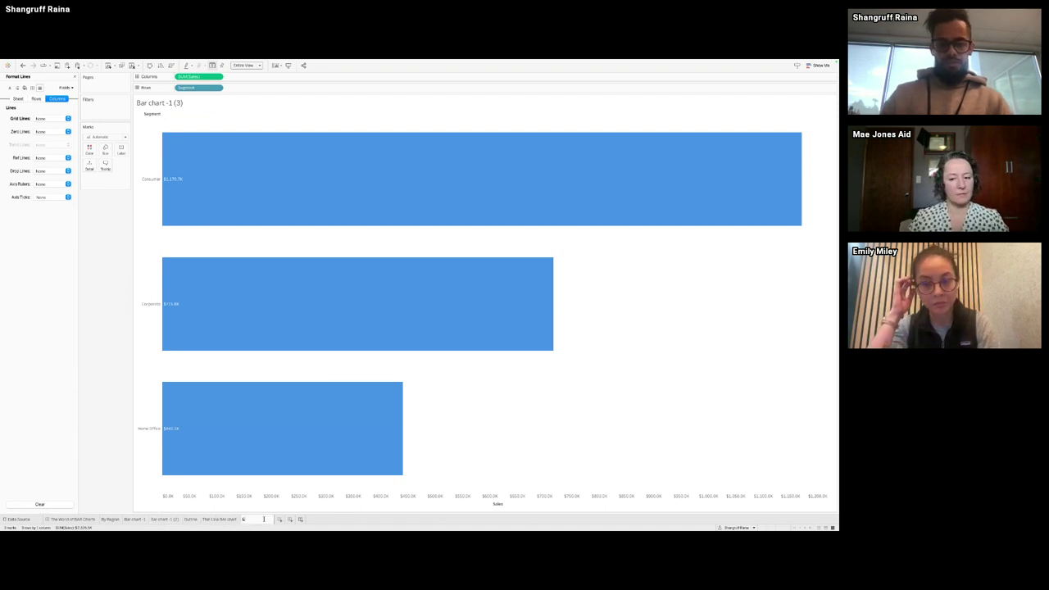
type("Lollipop Chart")
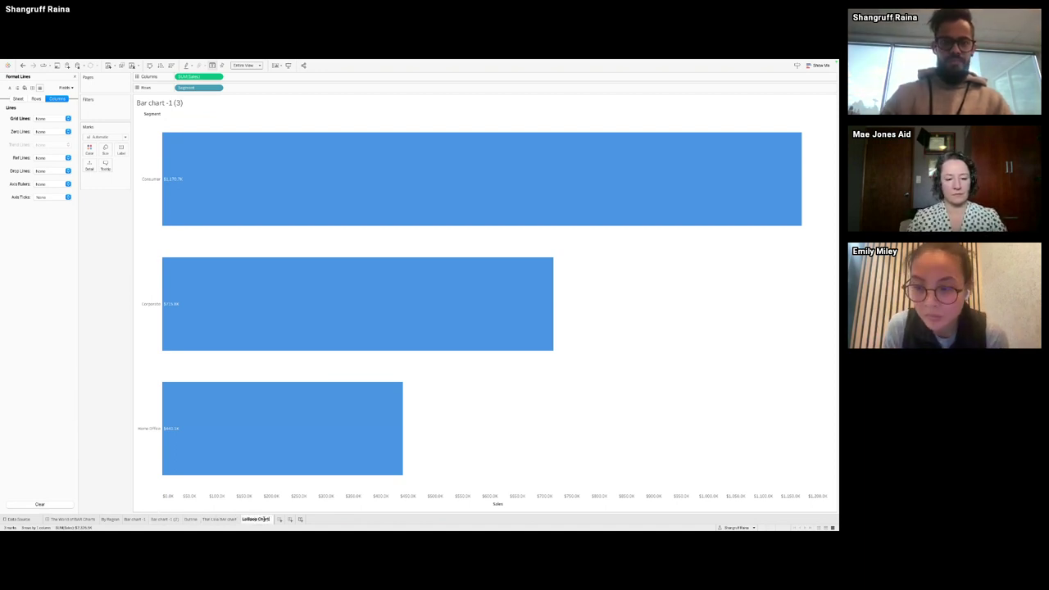
key("Return")
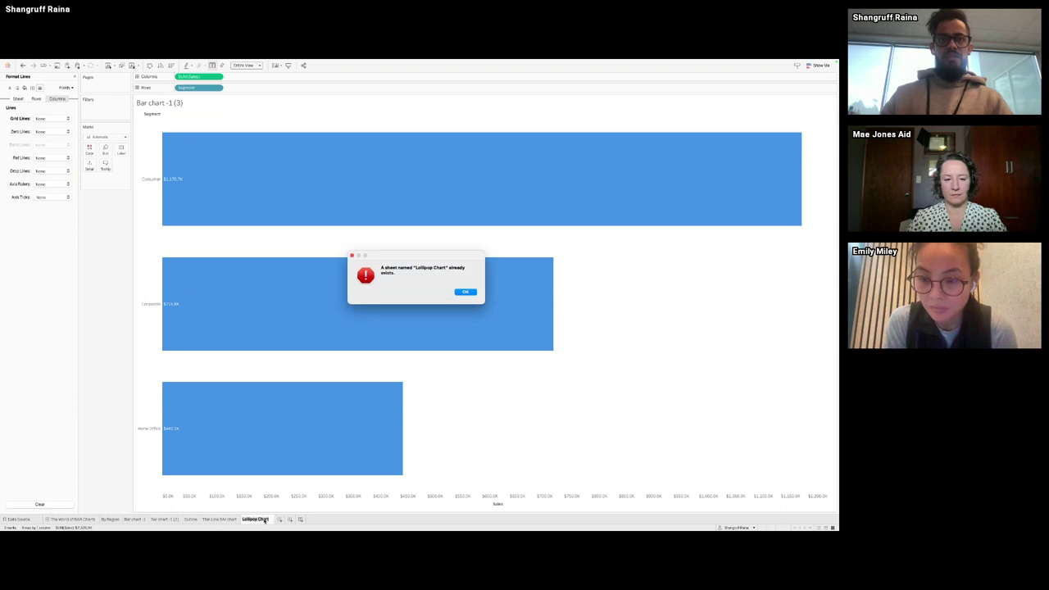
left_click(465, 292)
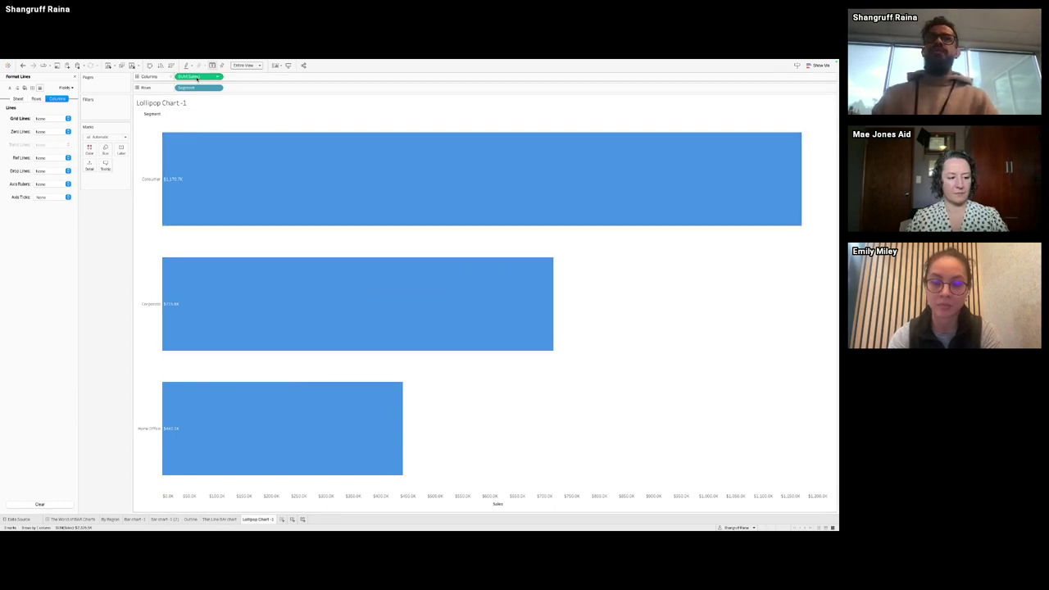
Step: Add a second SUM(Sales) to Columns and set its mark type to Circle
left_click_drag(197, 78, 250, 78)
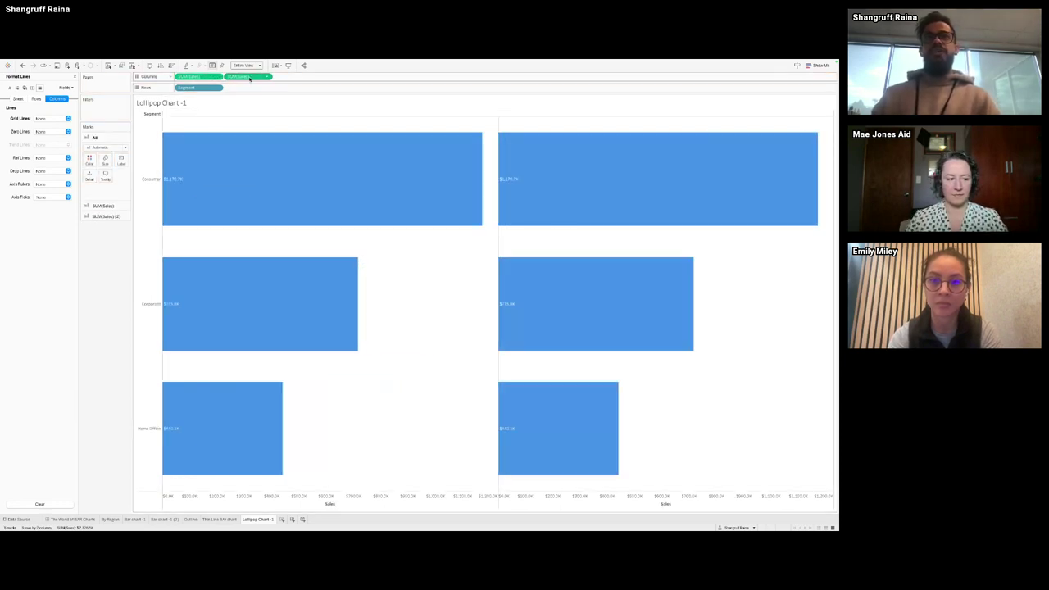
left_click(106, 216)
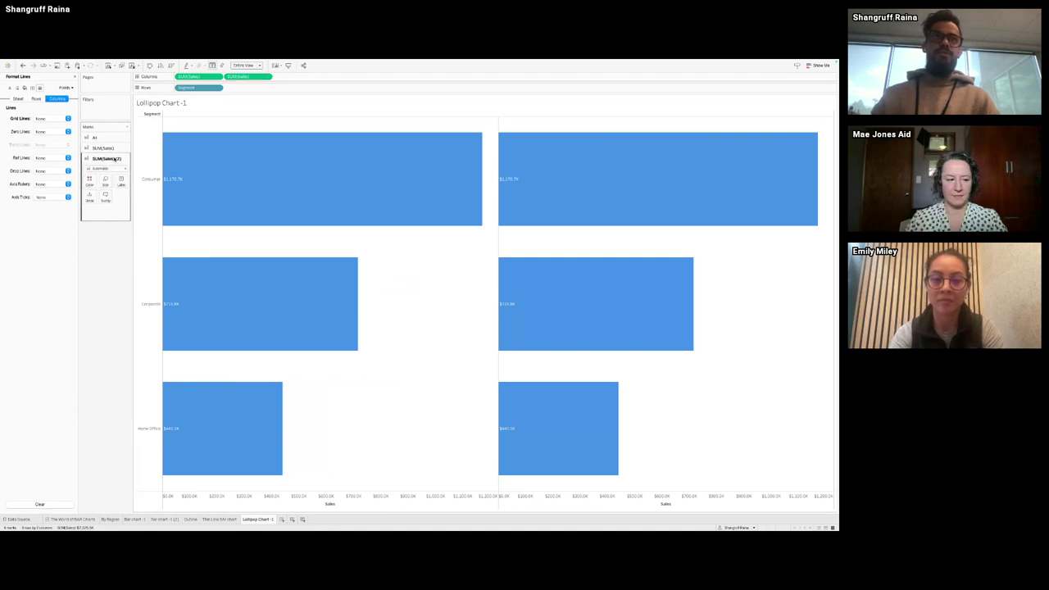
left_click(111, 168)
left_click(92, 213)
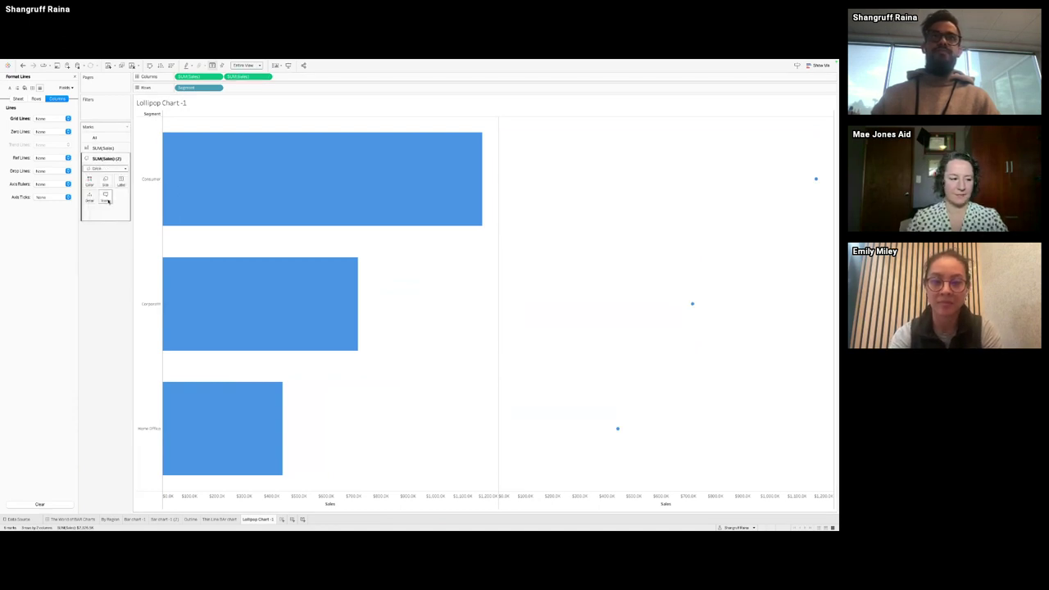
Step: Combine the two SUM(Sales) fields on a dual axis and synchronize their axes
left_click(266, 76)
left_click(249, 193)
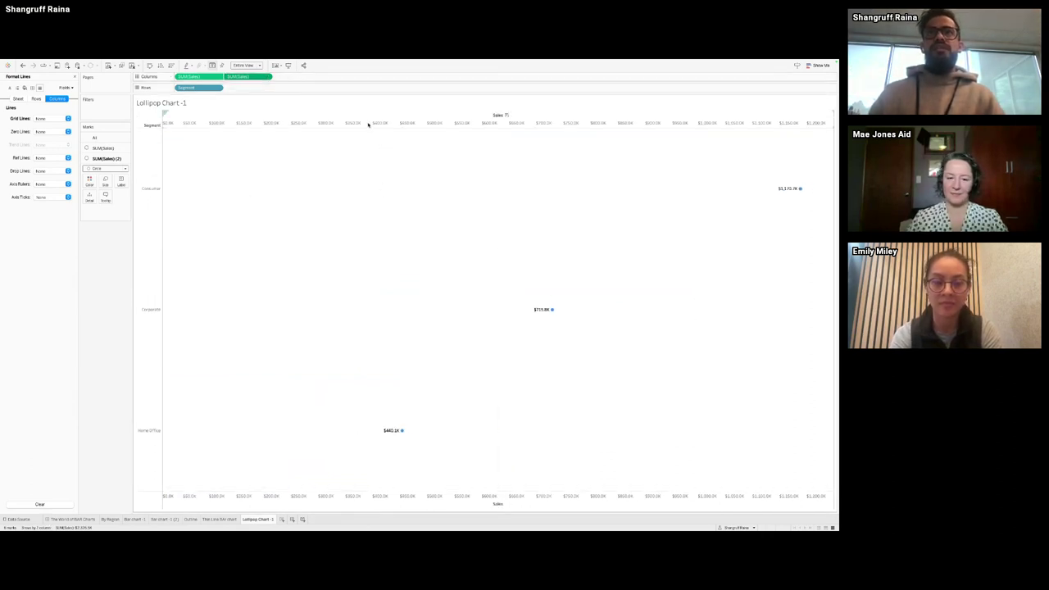
right_click(368, 123)
left_click(385, 160)
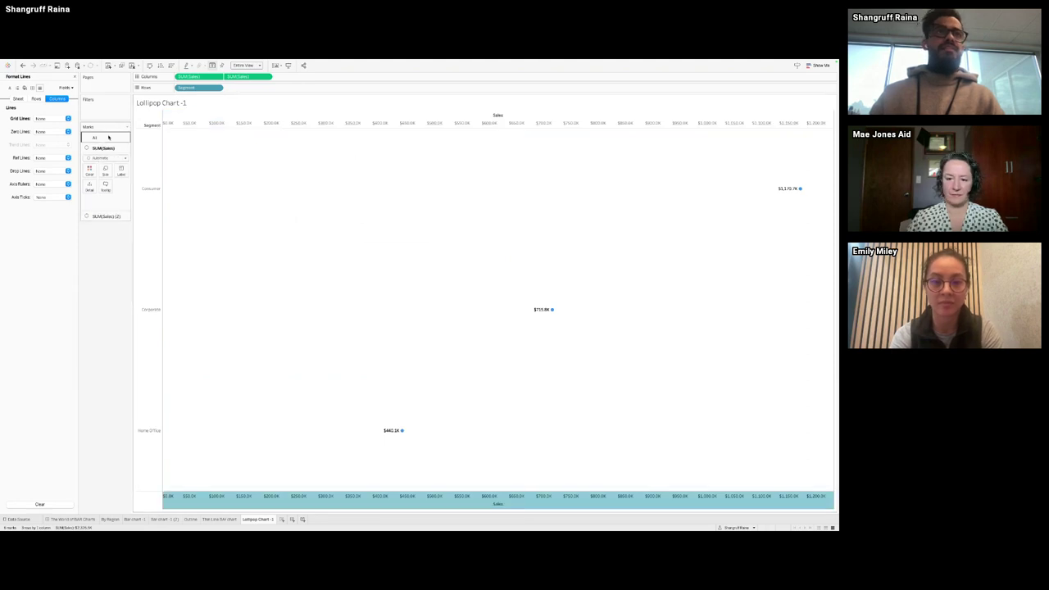
Step: Set the first SUM(Sales) mark type to Bar and shrink the bars to thin lines
left_click(107, 158)
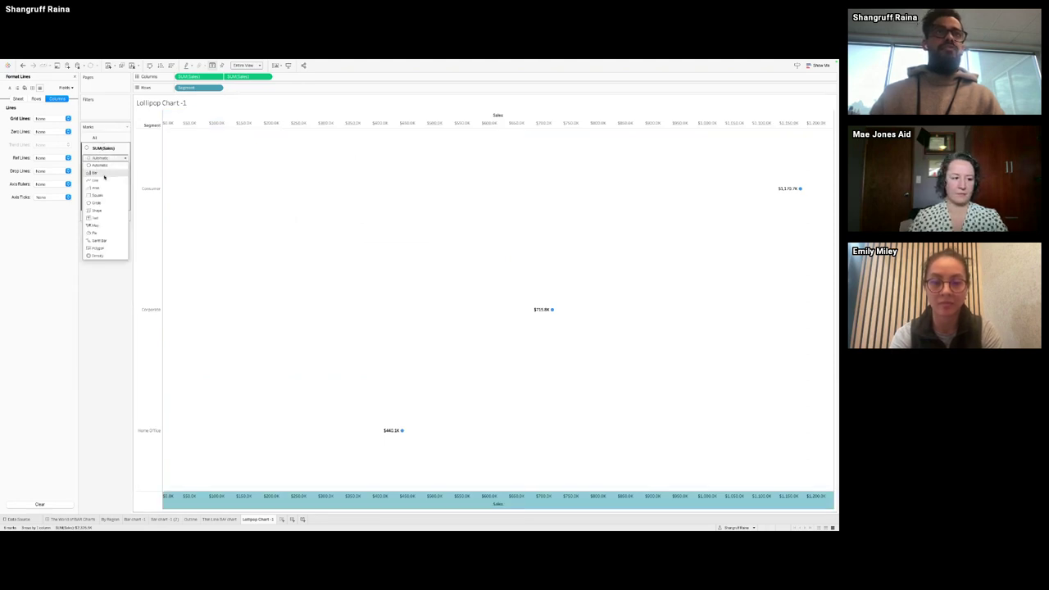
left_click(105, 172)
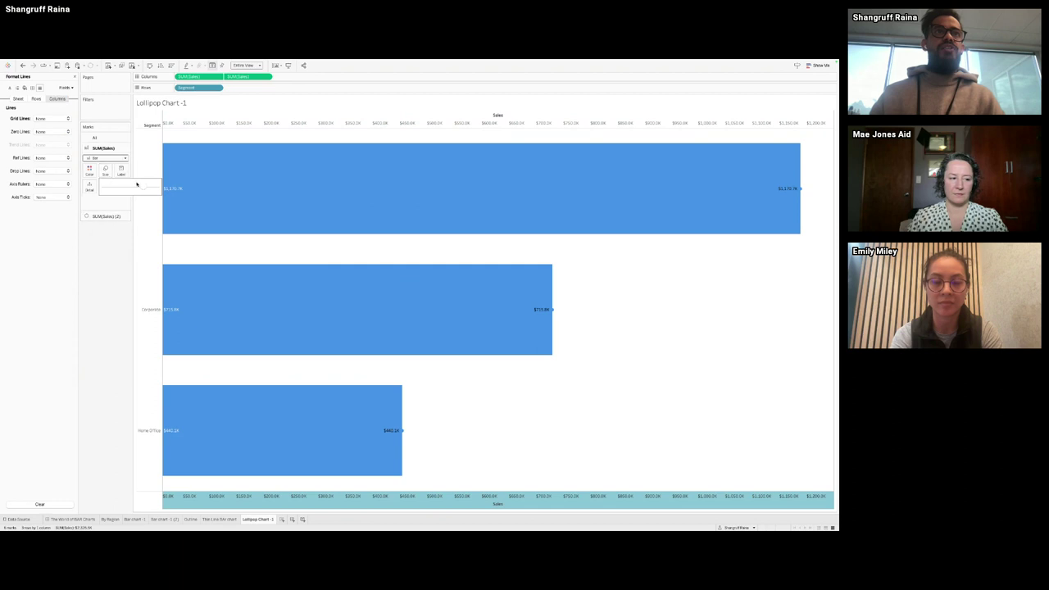
left_click(102, 188)
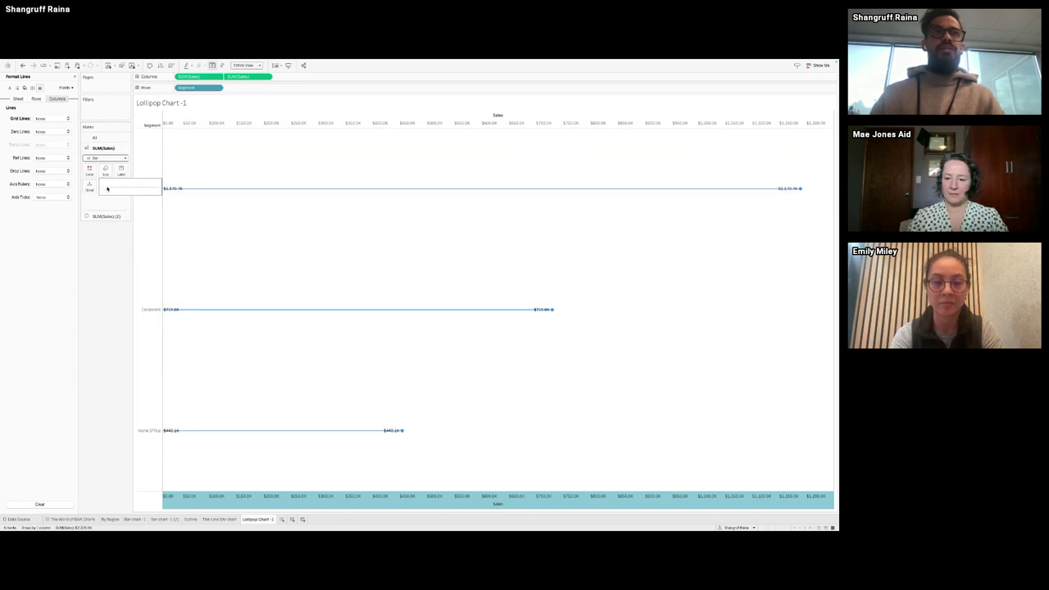
Step: Increase the size of the SUM(Sales) (2) circles at the ends of the lines
left_click(104, 215)
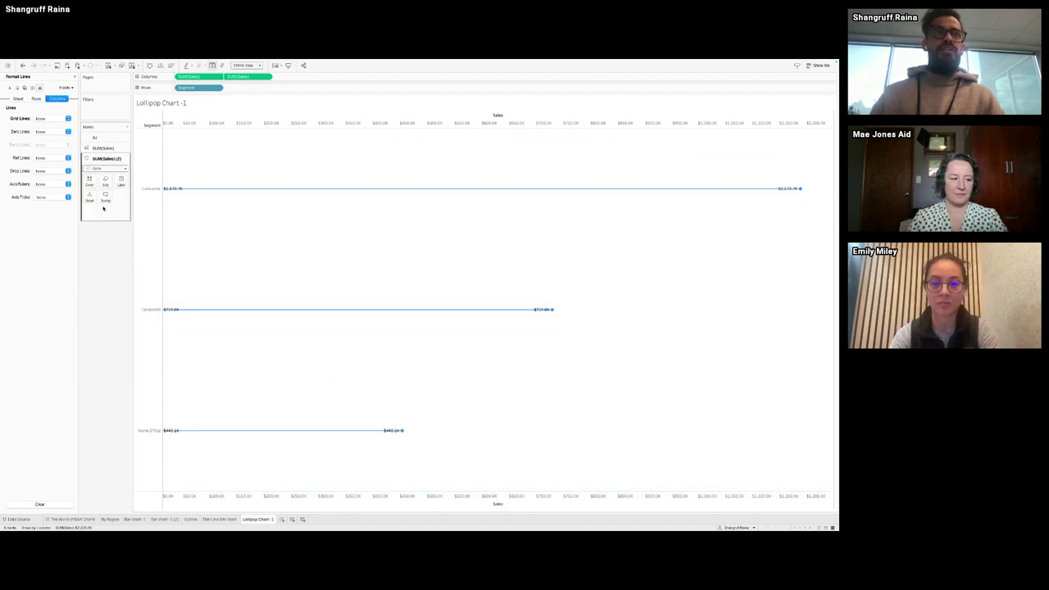
left_click(106, 185)
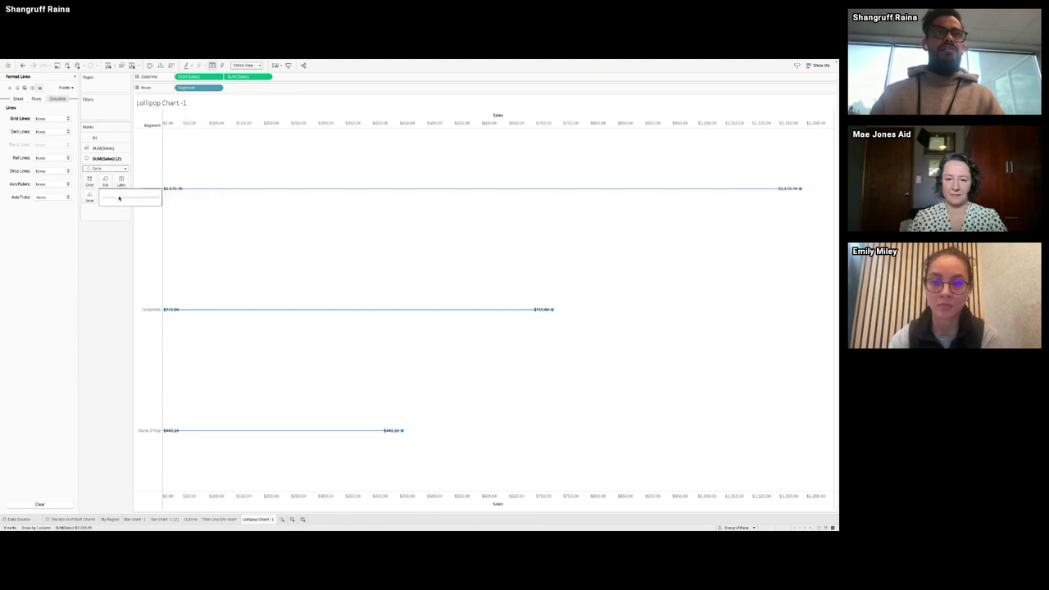
left_click(127, 199)
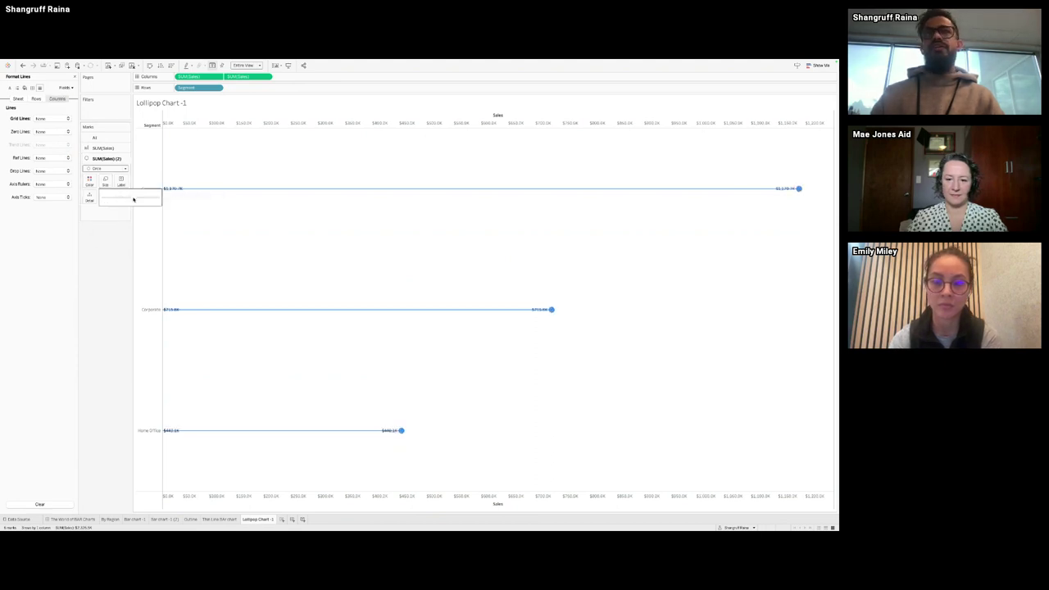
Step: Align the circles' mark labels right horizontally and top vertically
left_click(122, 181)
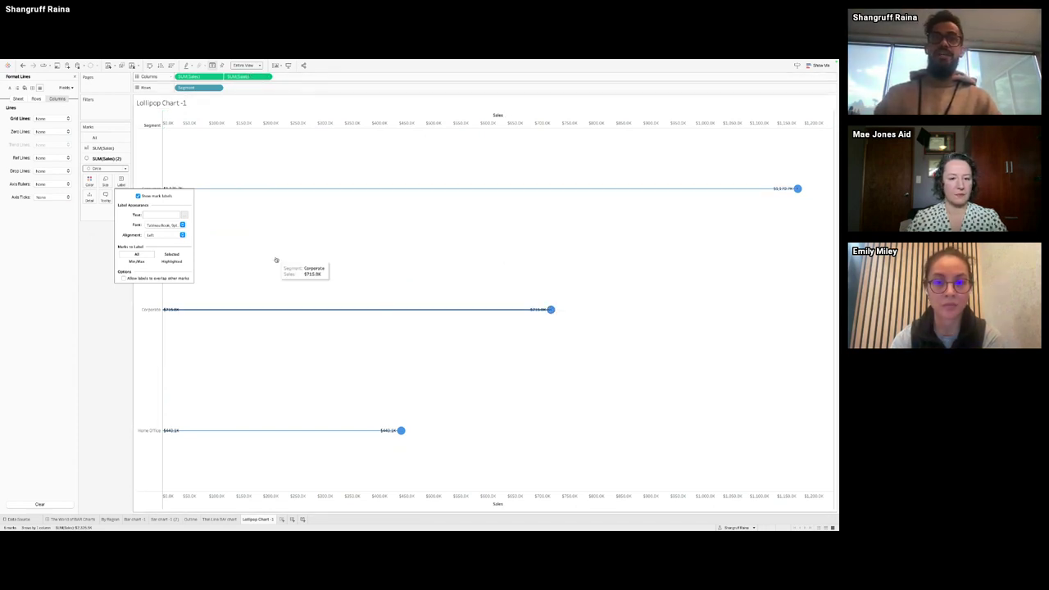
left_click(174, 236)
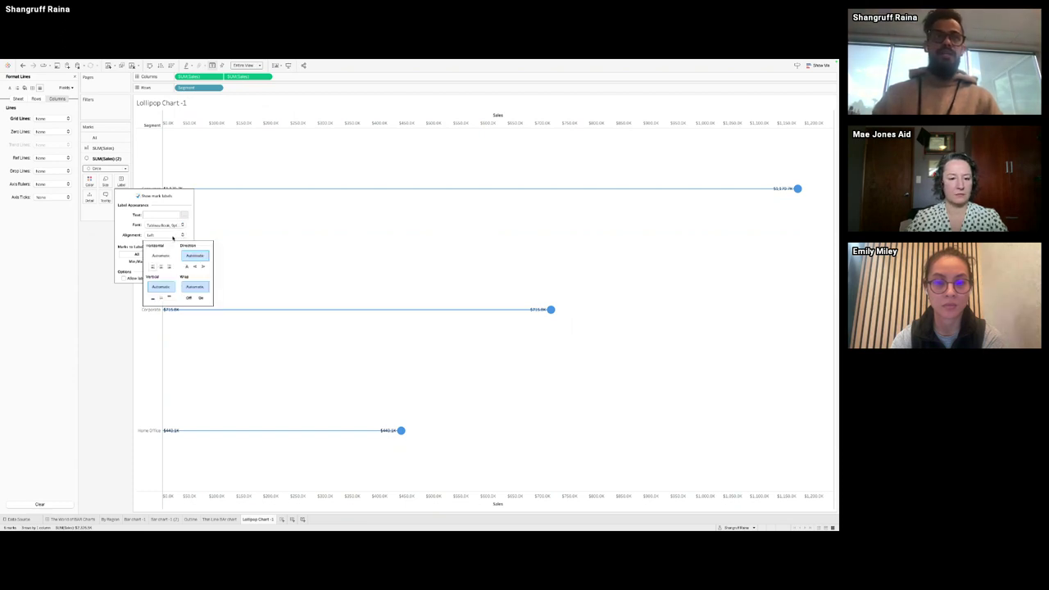
left_click(170, 268)
left_click(169, 298)
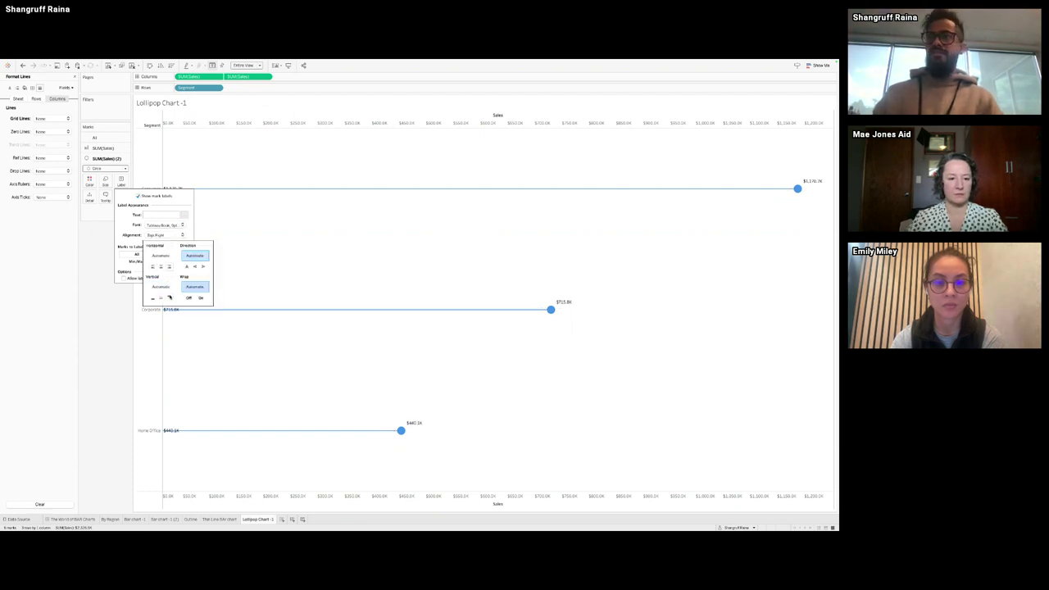
left_click(92, 339)
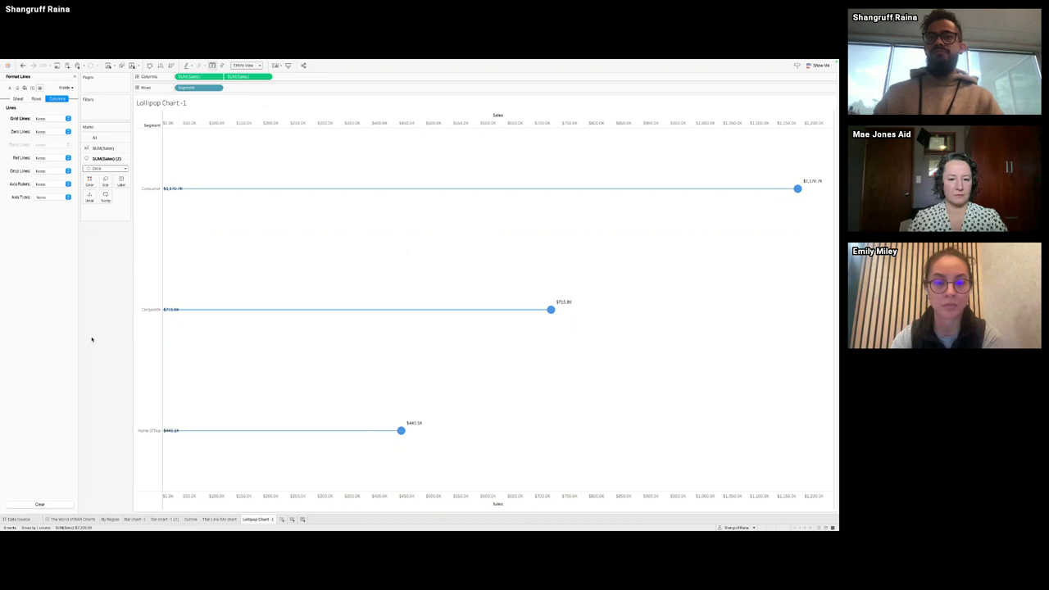
Step: Hide the Sales axes and thicken the first SUM(Sales) bars to match the circles, turning the lollipops into rounded bars
right_click(301, 501)
left_click(328, 494)
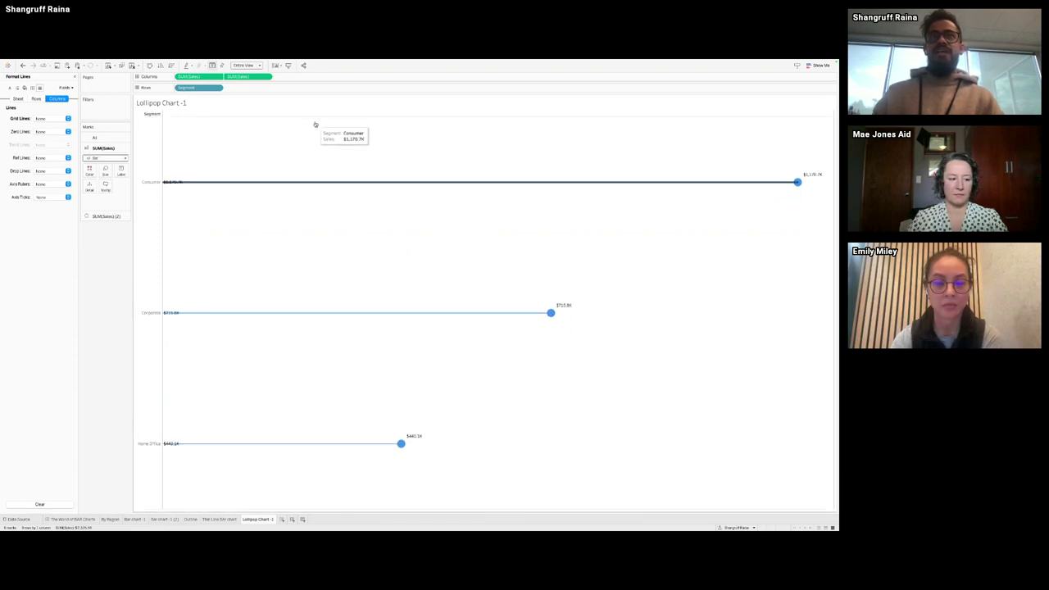
key("ctrl+Right")
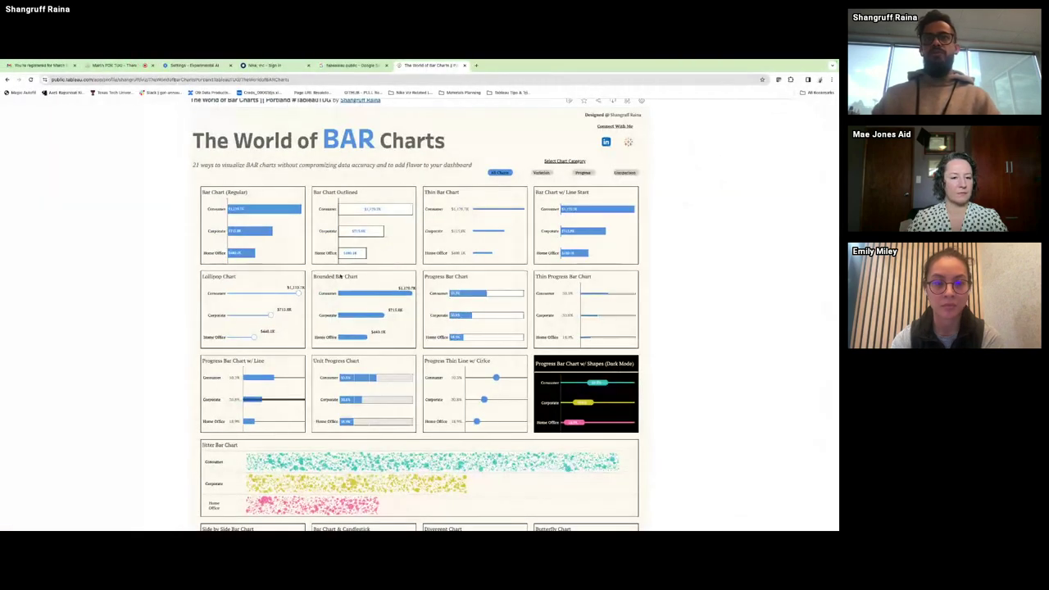
key("ctrl+Left")
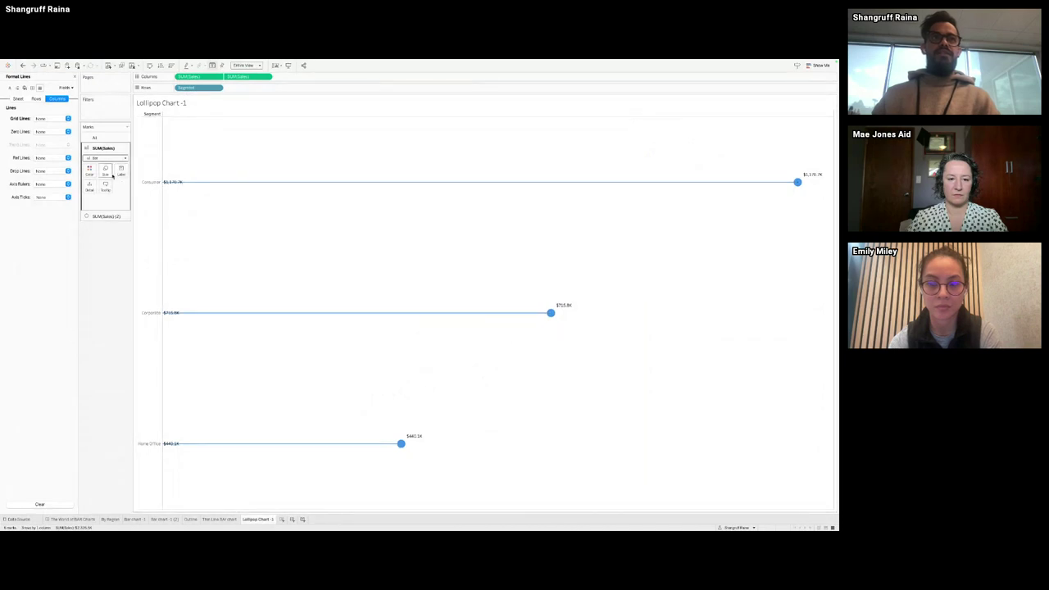
key("ctrl+z")
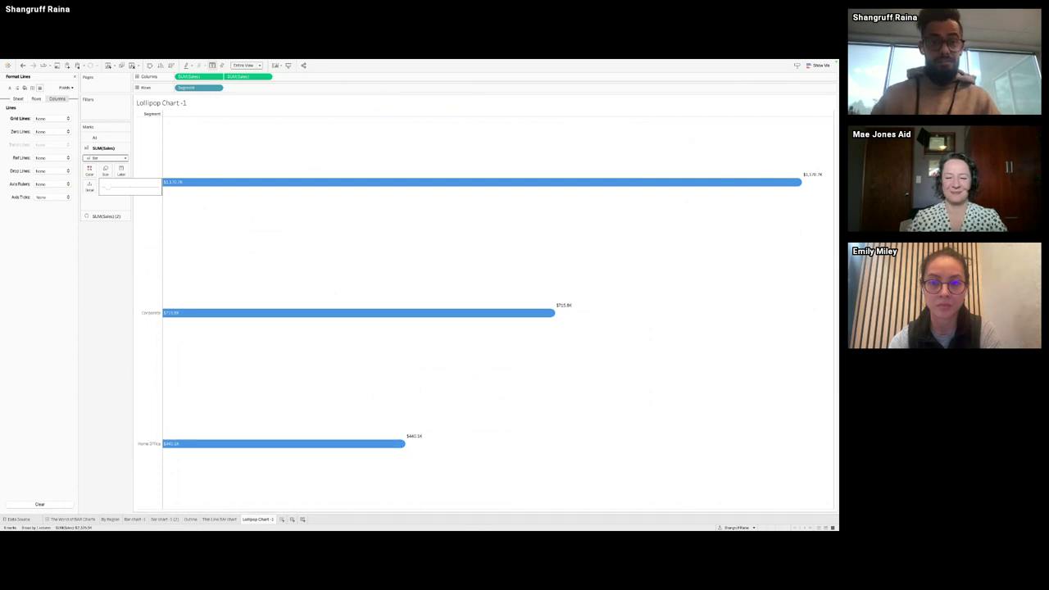
left_click(256, 524)
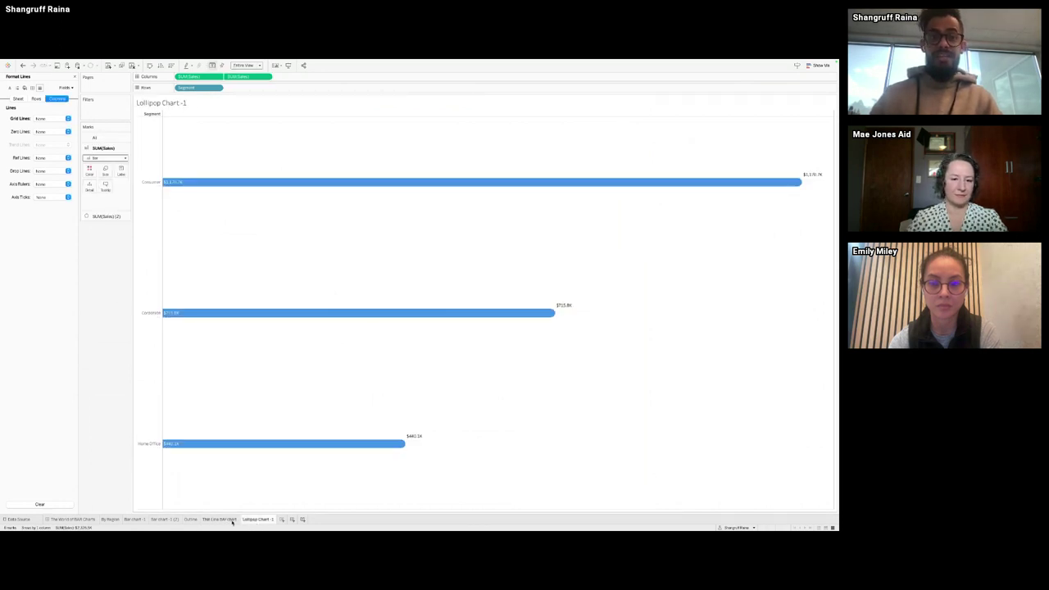
left_click(233, 521)
left_click(257, 520)
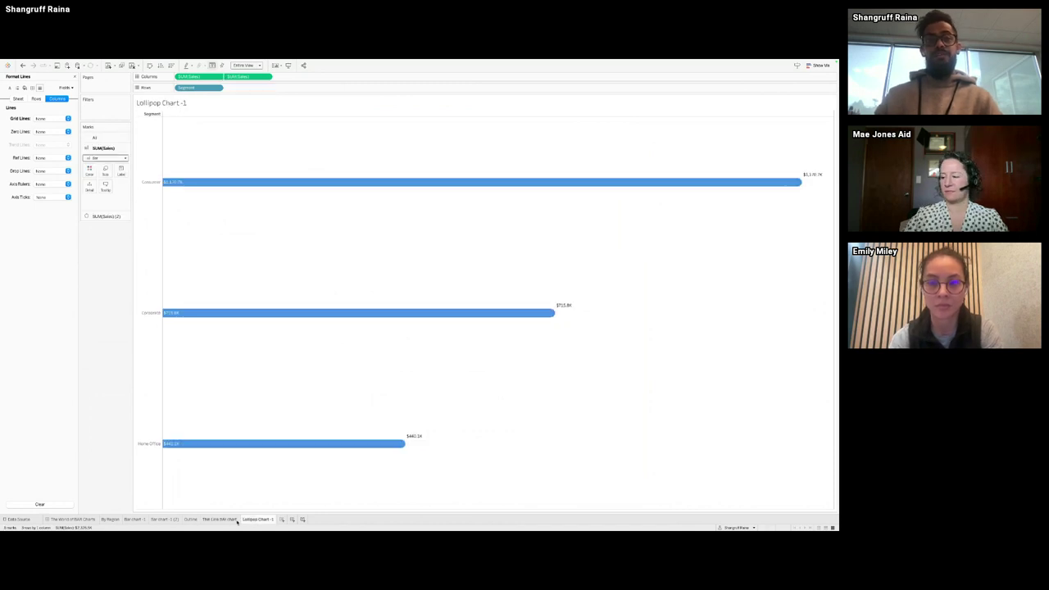
mouse_move(254, 521)
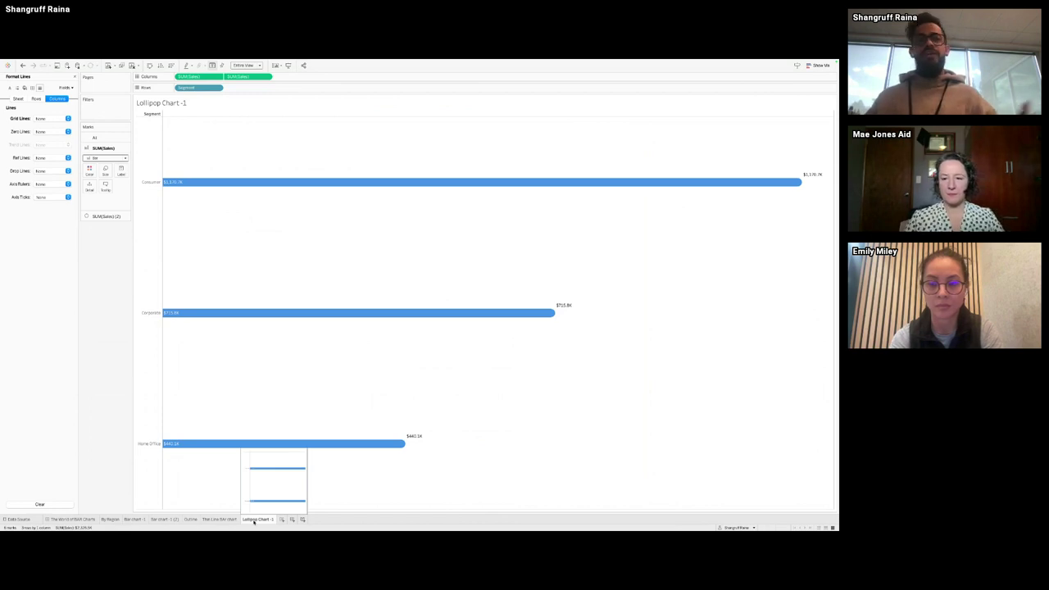
Step: Show only the Variation charts on the World of BAR Charts dashboard and examine the Jitter Bar Chart
left_click(72, 519)
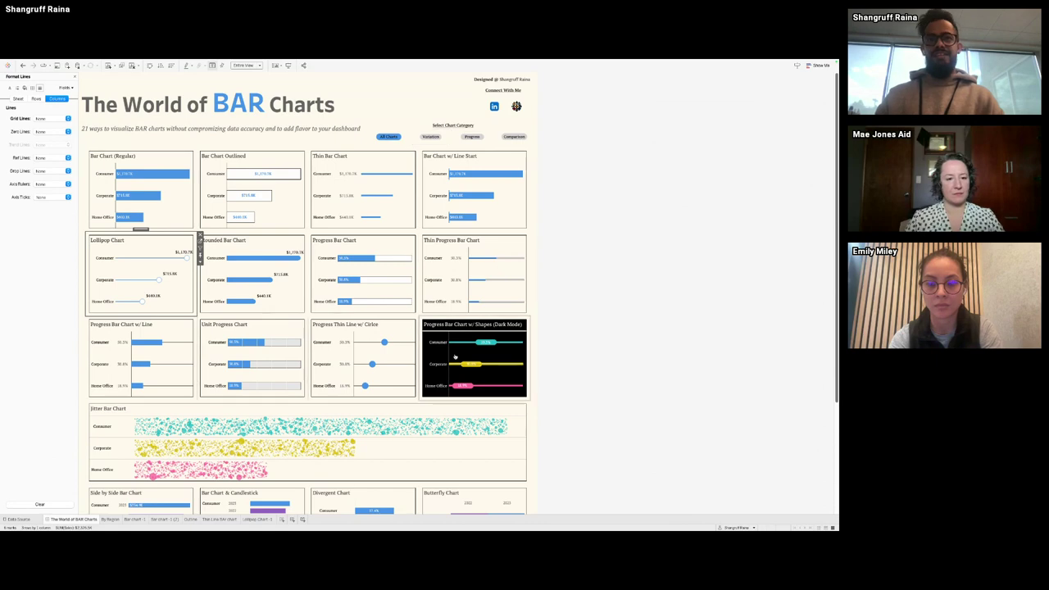
scroll(456, 364, "down", 1)
left_click(431, 117)
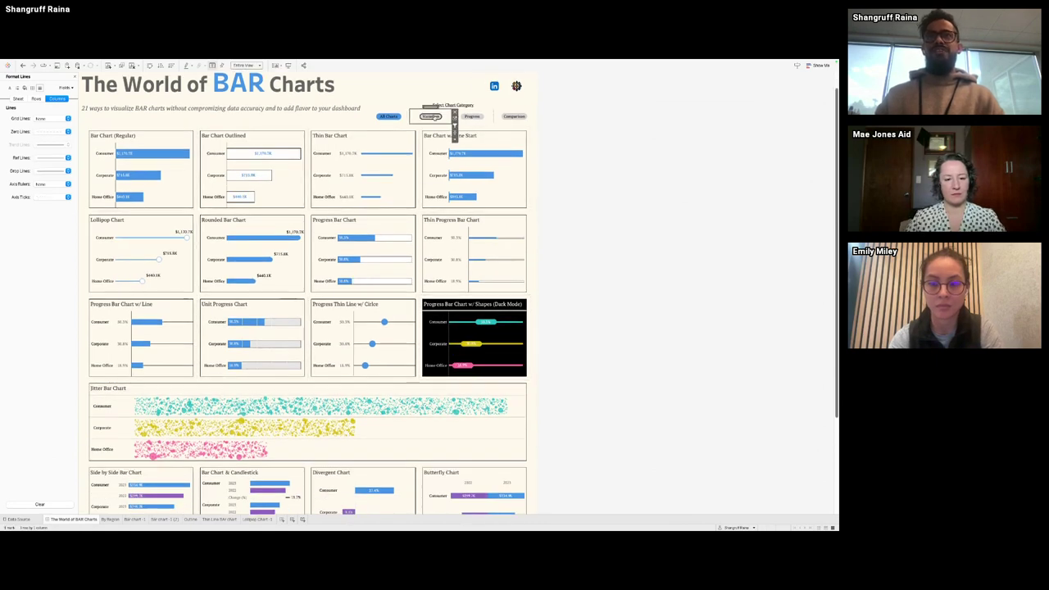
left_click(431, 116)
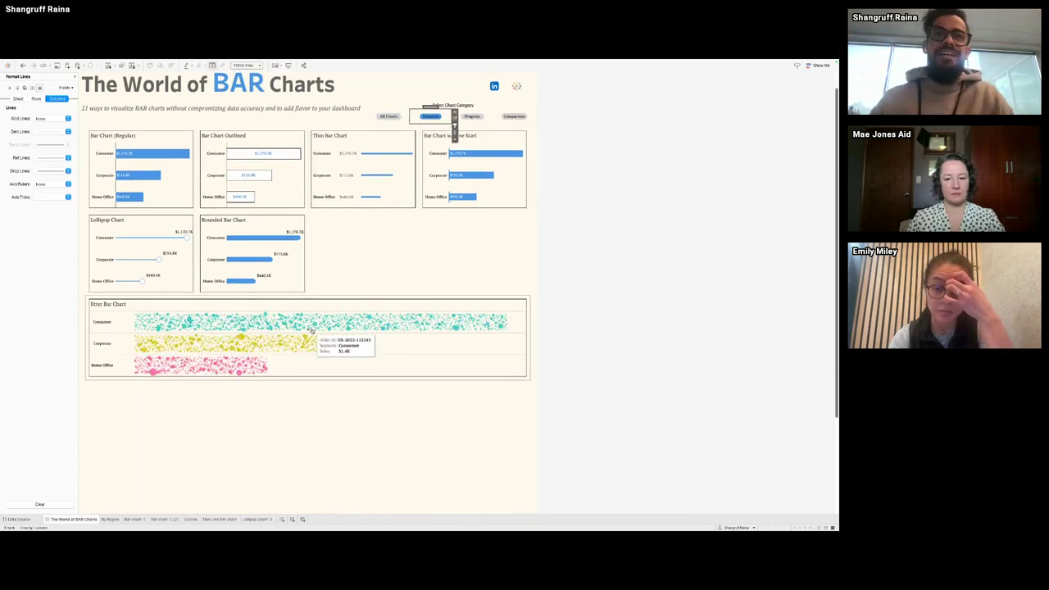
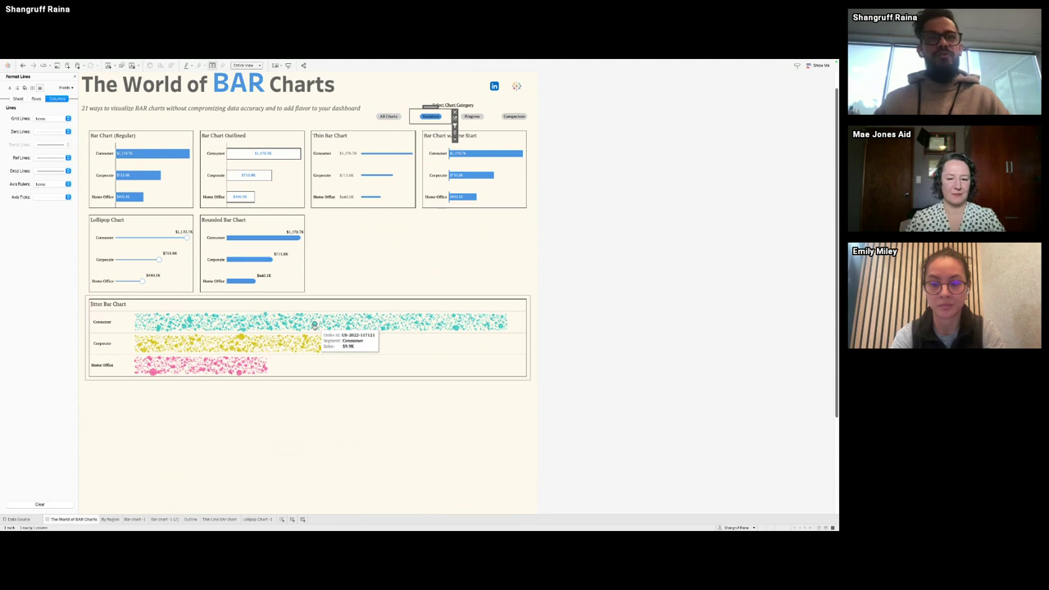
left_click(452, 370)
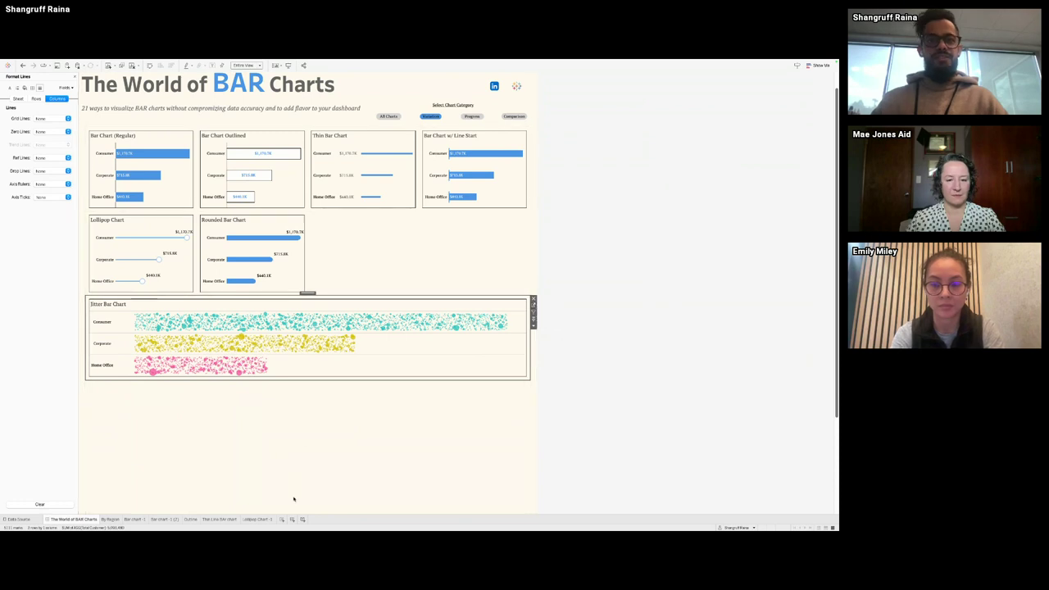
Step: Create a new worksheet for the jitter bar chart and check the dashboard's Jitter Bar Chart as reference
left_click(282, 519)
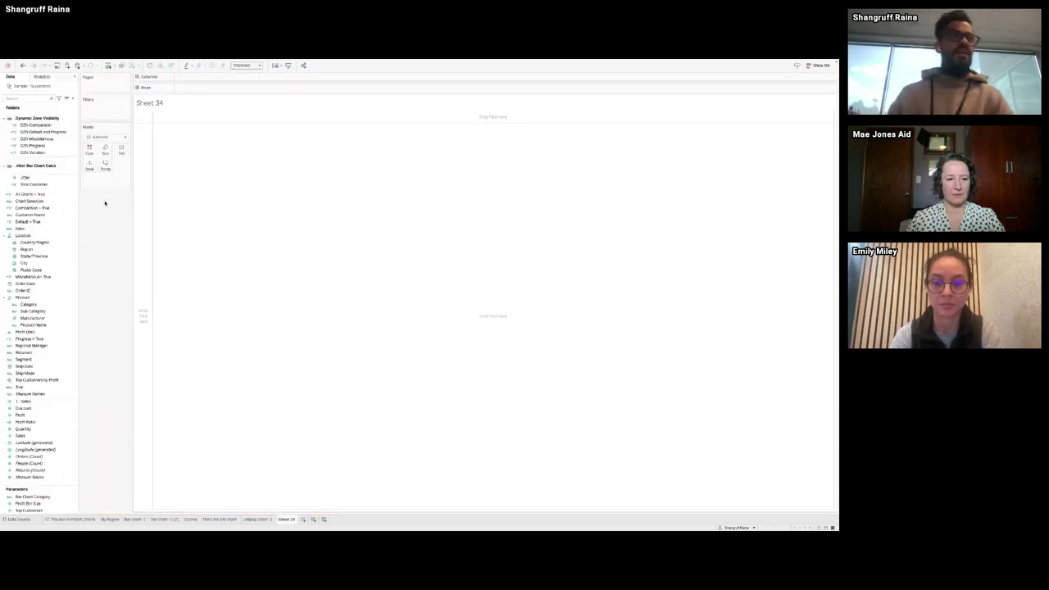
left_click(46, 178)
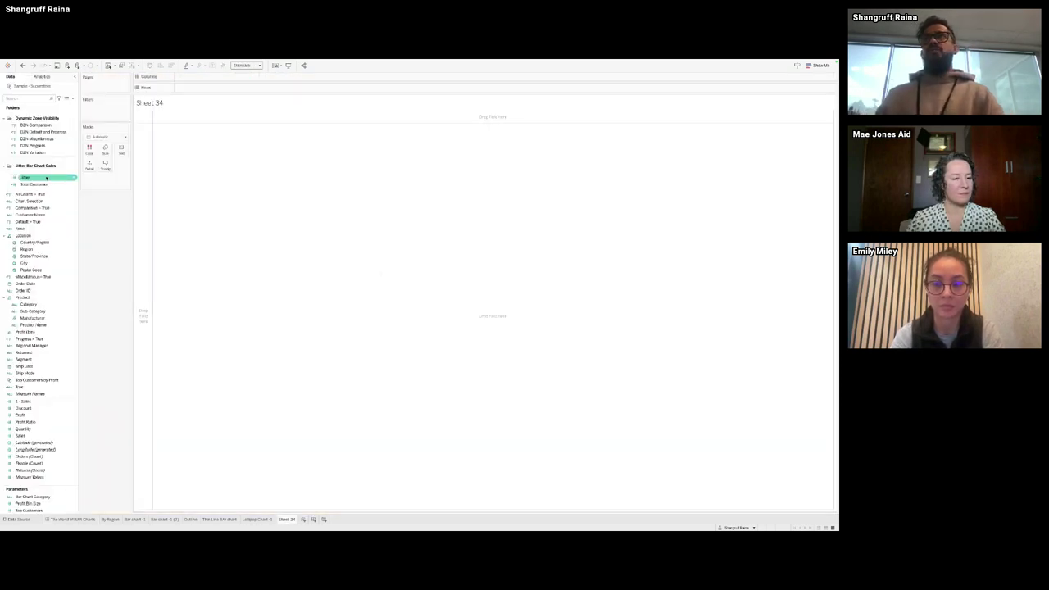
left_click(74, 519)
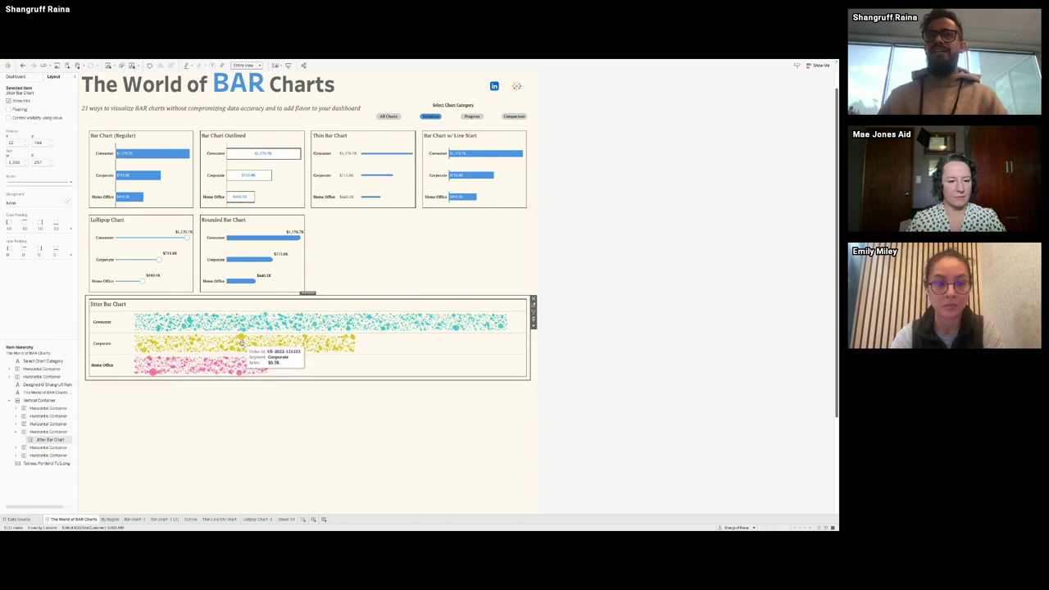
left_click(287, 519)
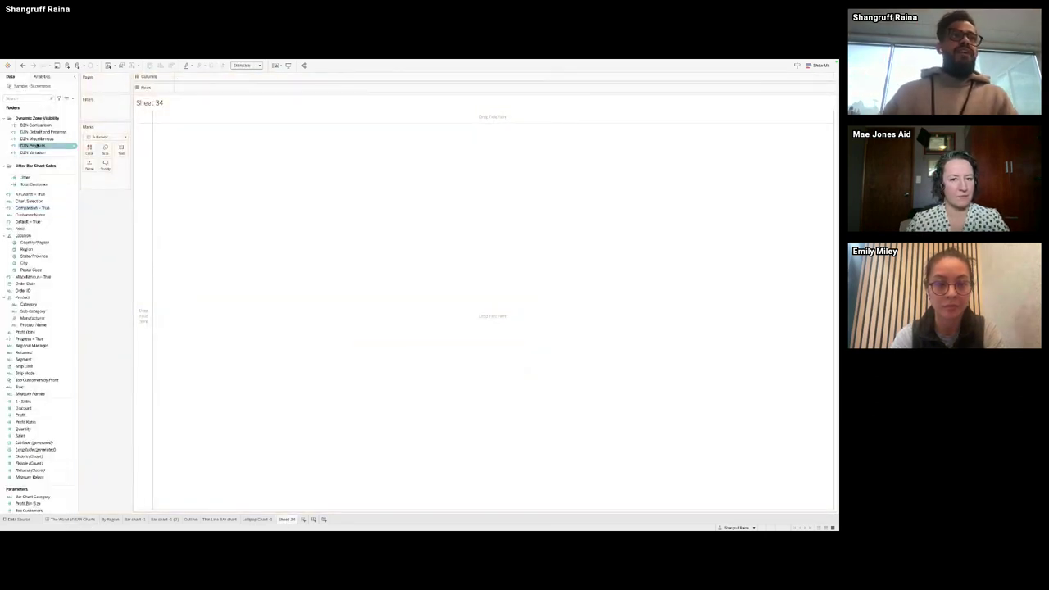
Step: Review the formula of the Total Customer calculated field in the Jitter Bar Chart Calcs folder, leaving it unedited
scroll(36, 148, "up", 5)
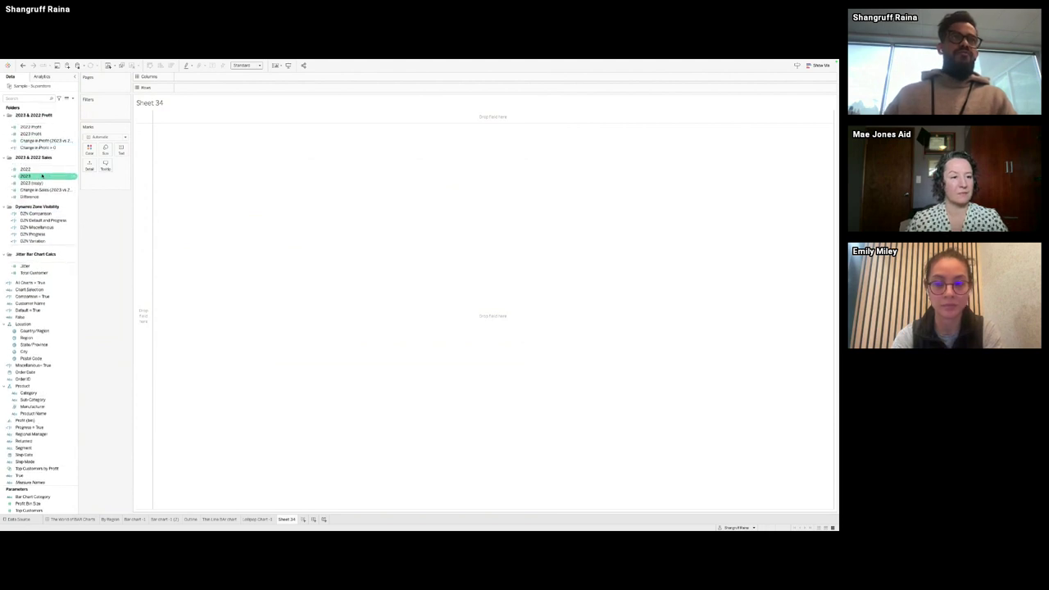
scroll(42, 213, "down", 1)
scroll(43, 237, "down", 1)
left_click(30, 228)
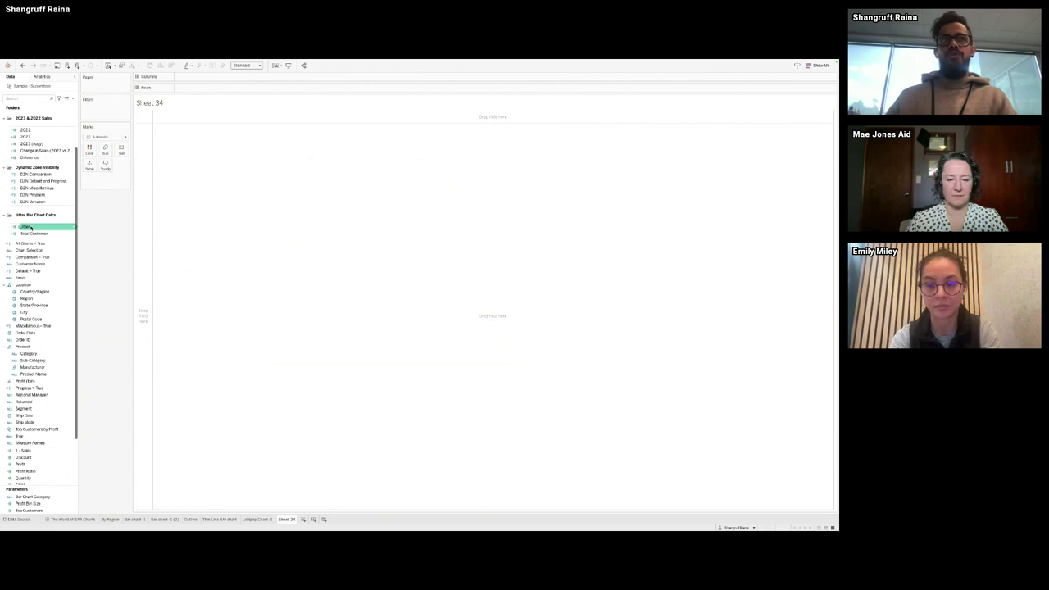
right_click(31, 227)
left_click(22, 235)
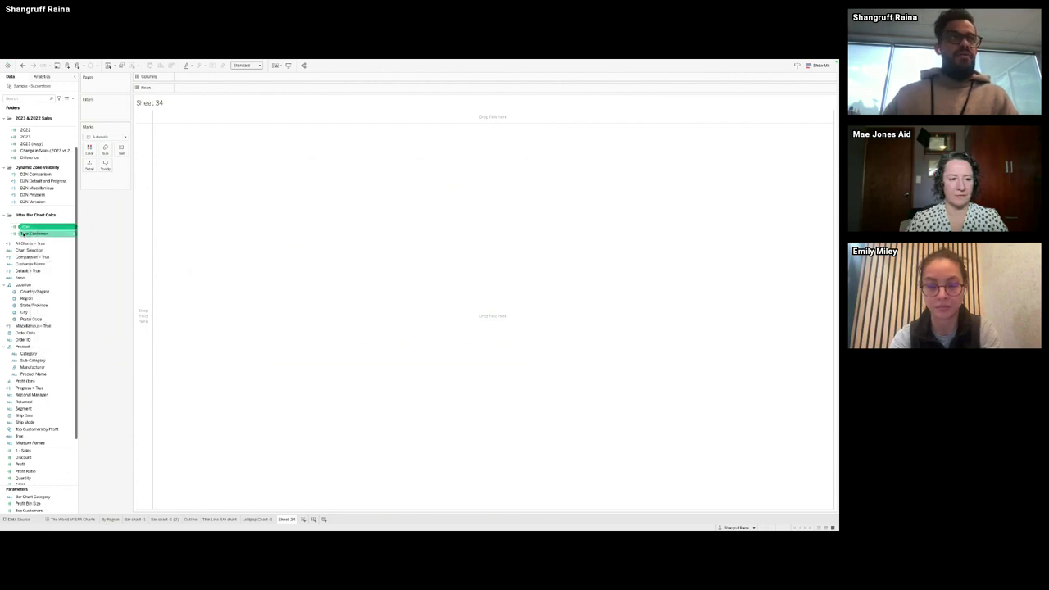
right_click(23, 234)
left_click(37, 274)
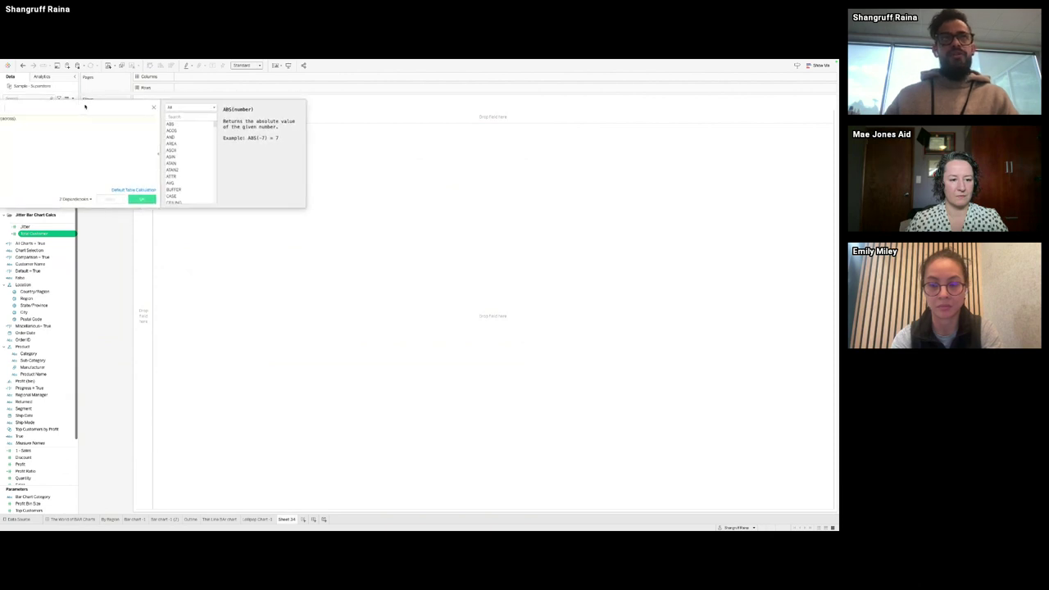
left_click_drag(87, 104, 402, 223)
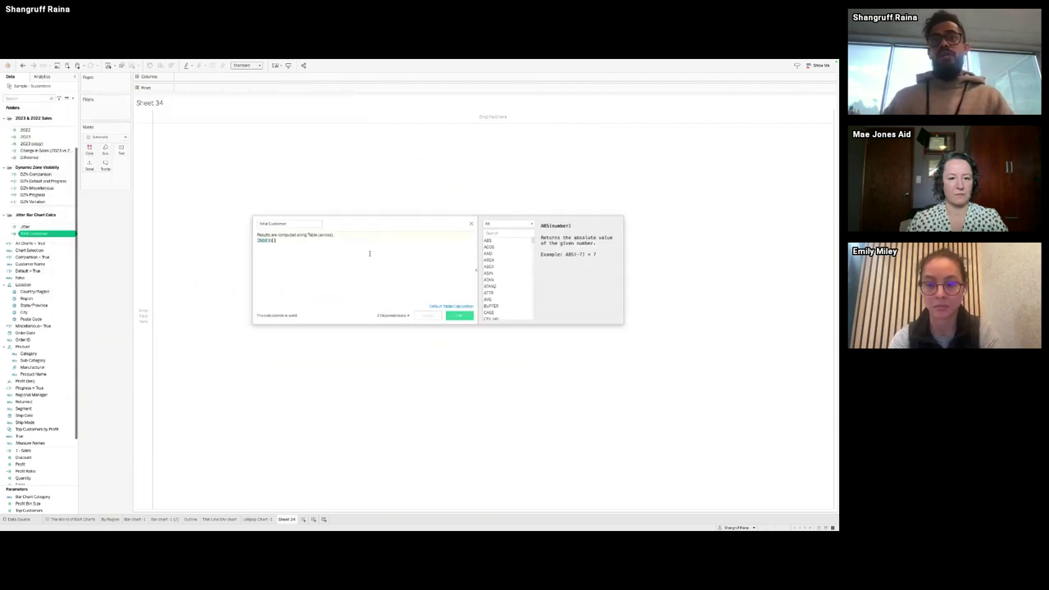
left_click(472, 224)
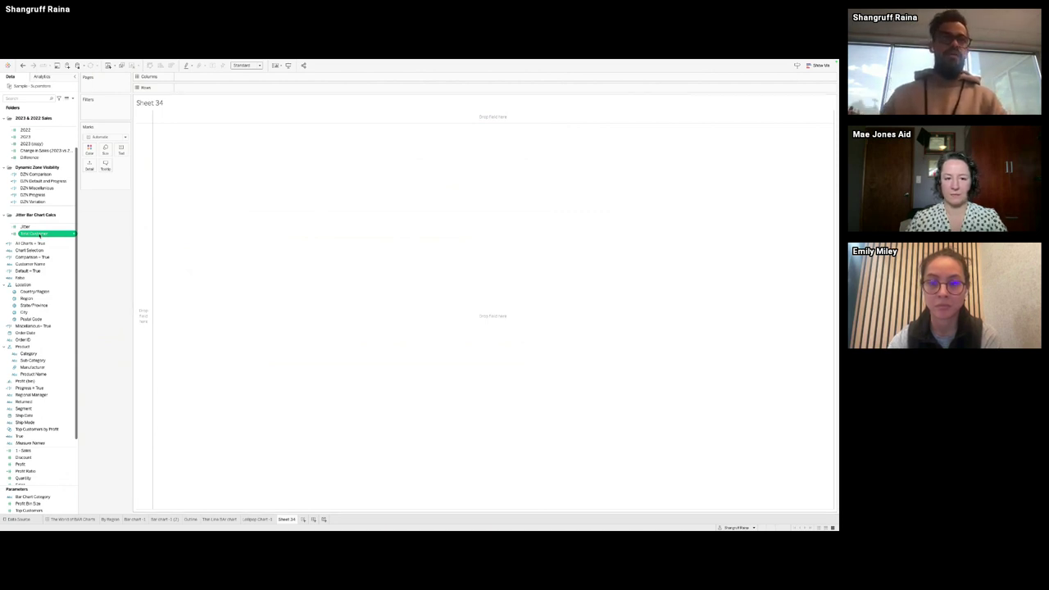
Step: Build the view with Total Customer on Columns, Order ID on Detail and Segment on Rows
left_click_drag(40, 234, 242, 77)
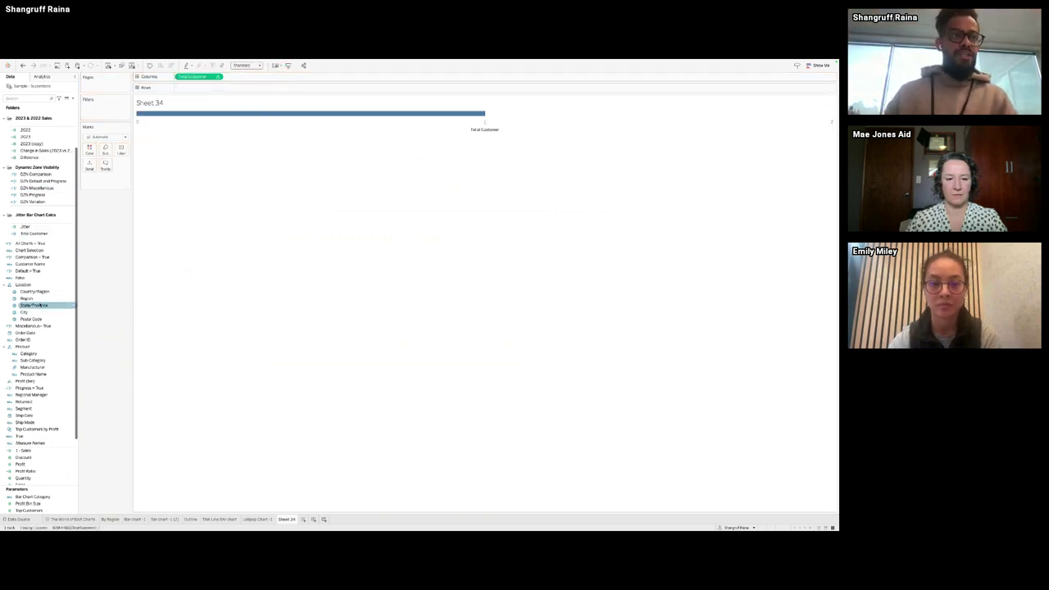
scroll(51, 307, "down", 1)
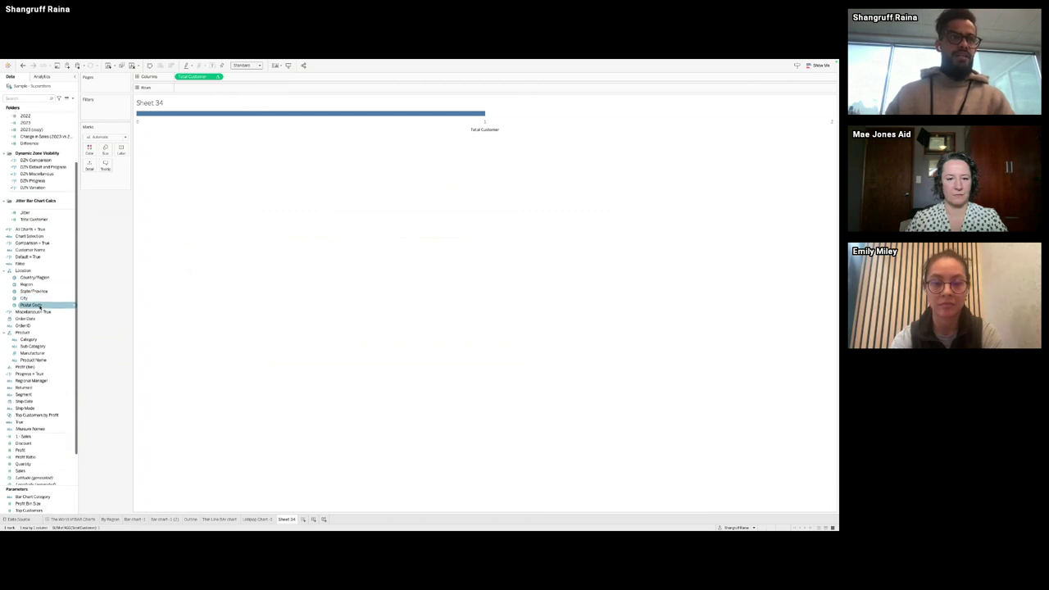
left_click_drag(38, 306, 89, 165)
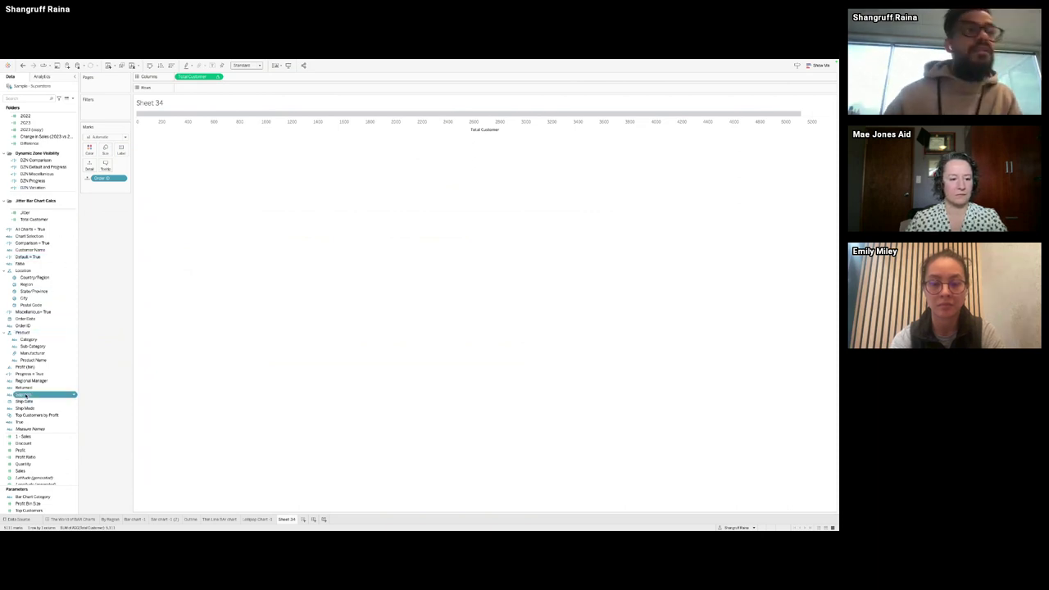
left_click_drag(33, 394, 187, 89)
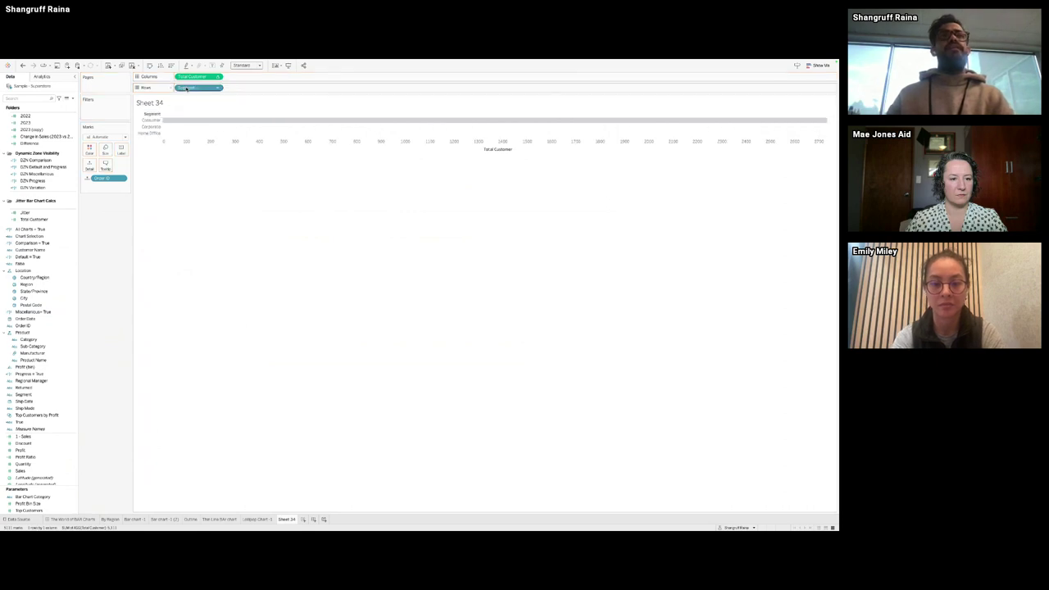
Step: Compute Total Customer using Order ID and change the mark type to Circle
left_click(217, 76)
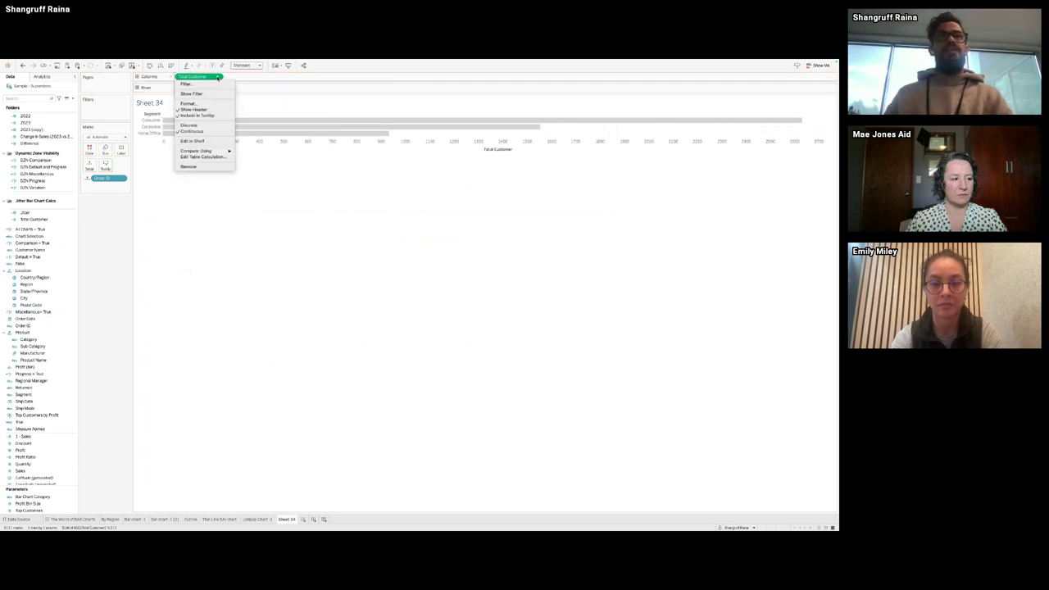
mouse_move(209, 151)
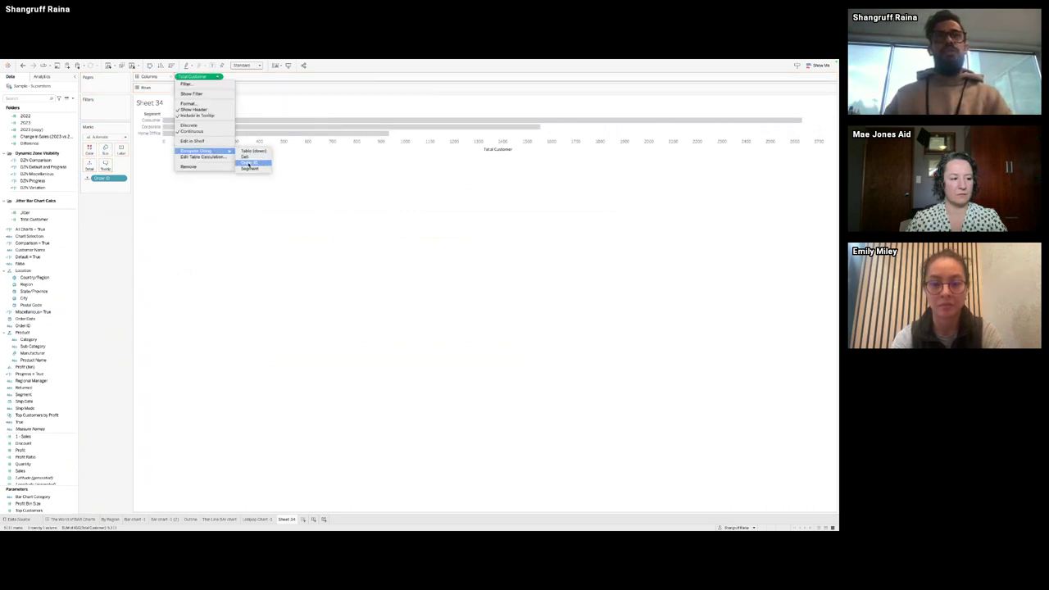
left_click(248, 165)
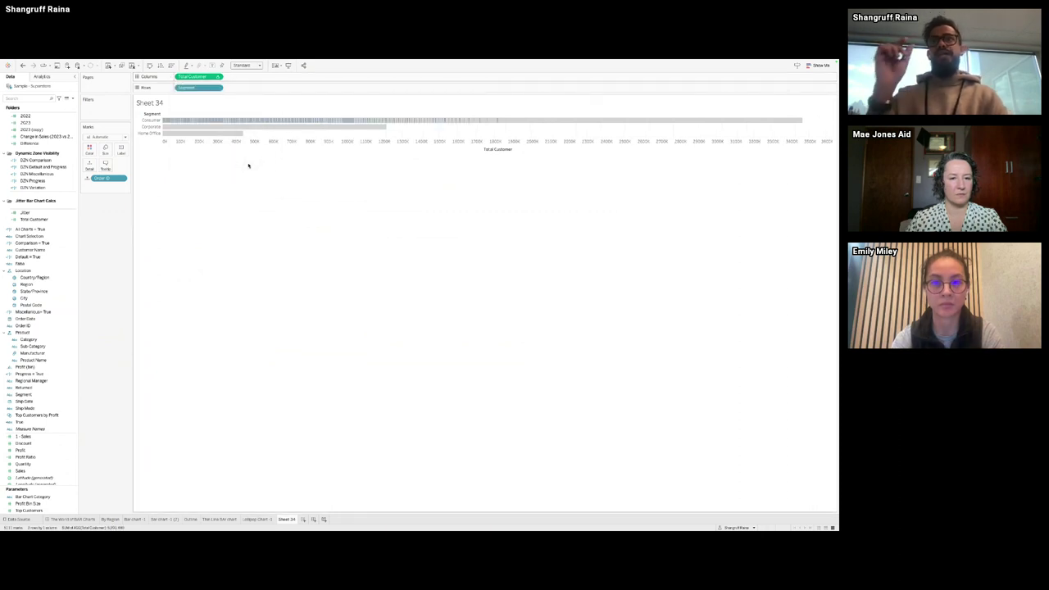
left_click(113, 137)
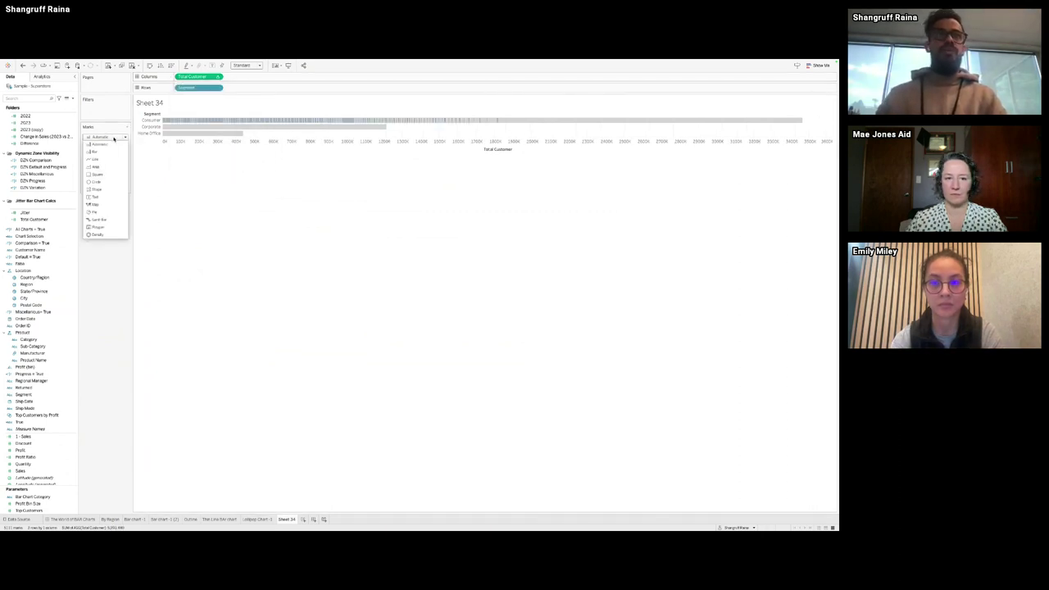
left_click(97, 174)
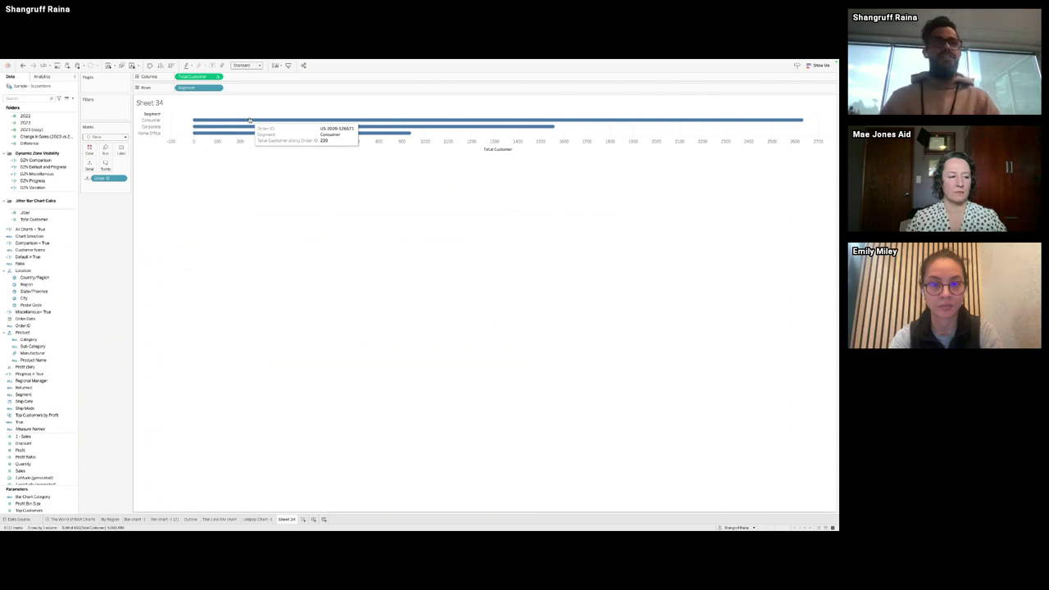
Step: Review the Jitter calculated field's formula and add Jitter to Rows after Segment
right_click(45, 213)
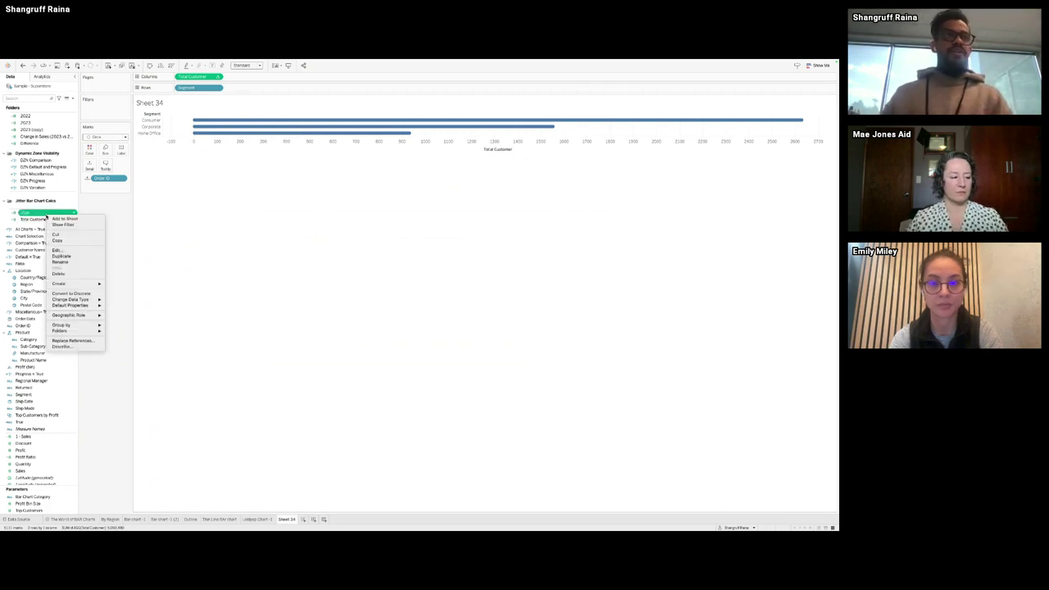
left_click(58, 250)
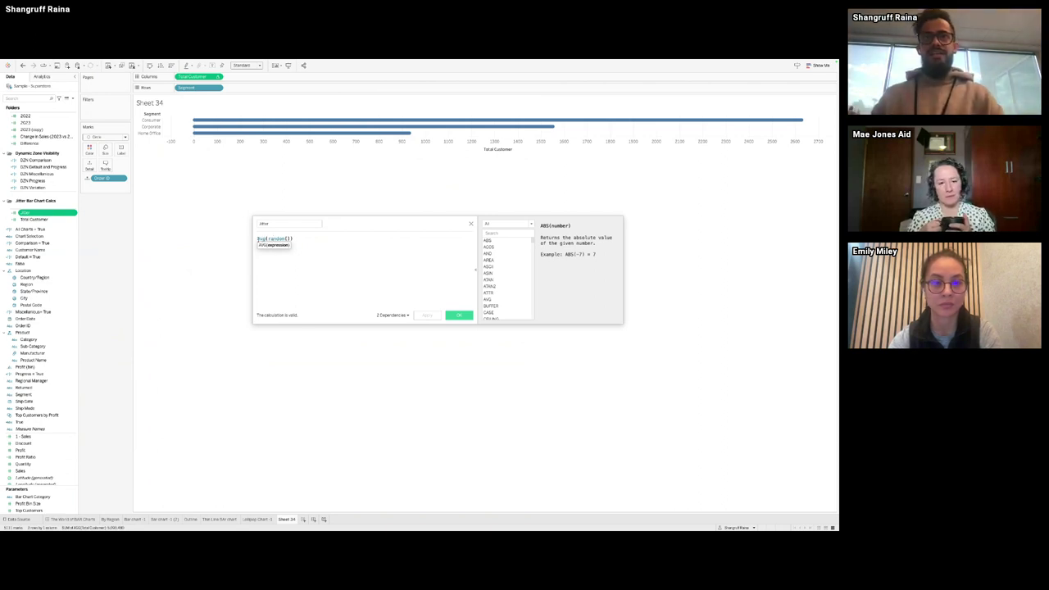
left_click(459, 314)
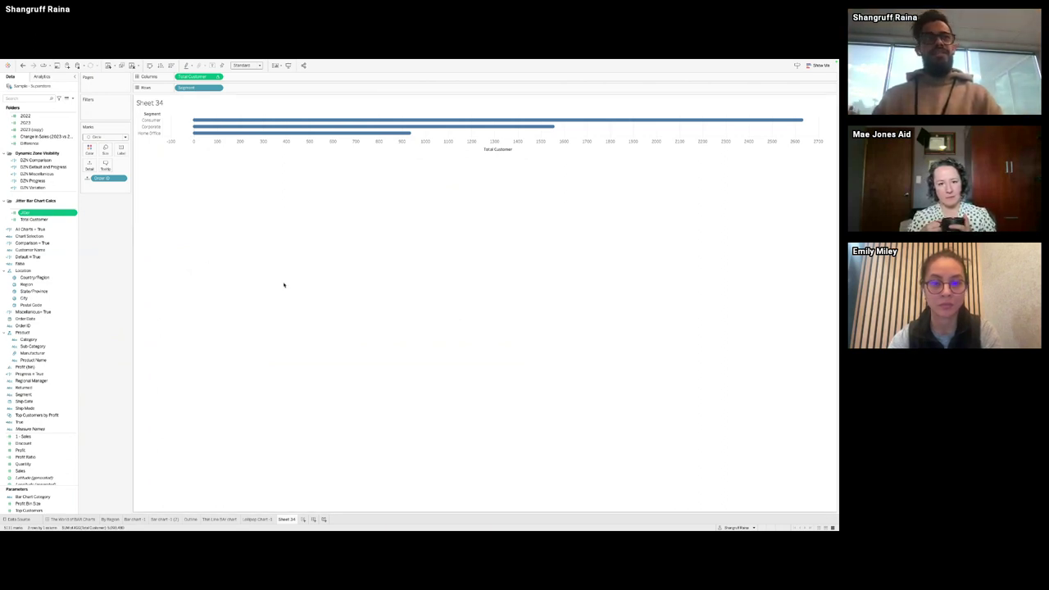
left_click_drag(24, 213, 250, 88)
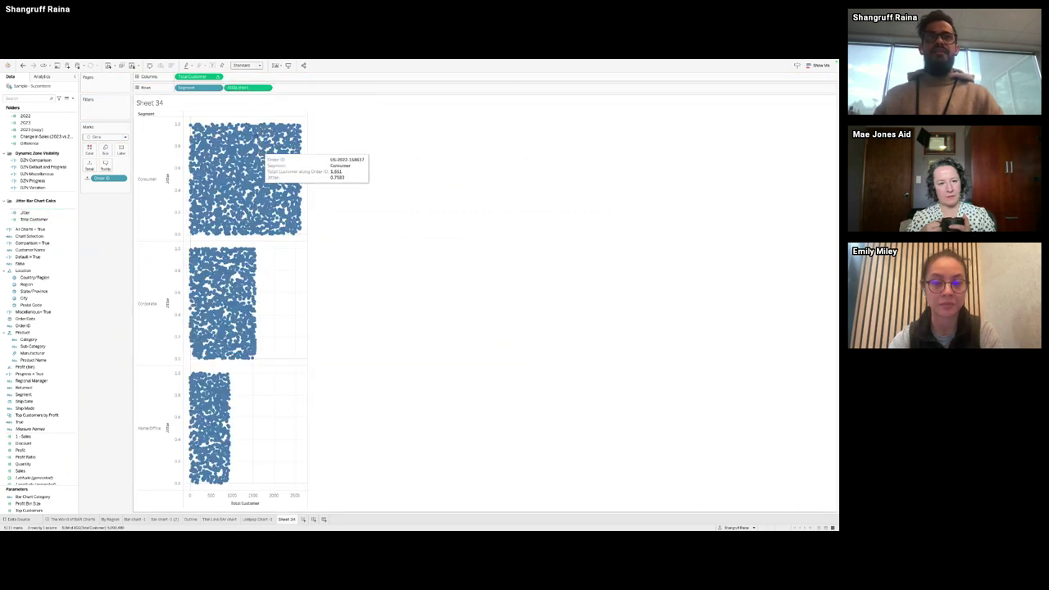
Step: Fit the jitter chart to Entire View and color its circles by Segment
left_click(246, 65)
left_click(243, 85)
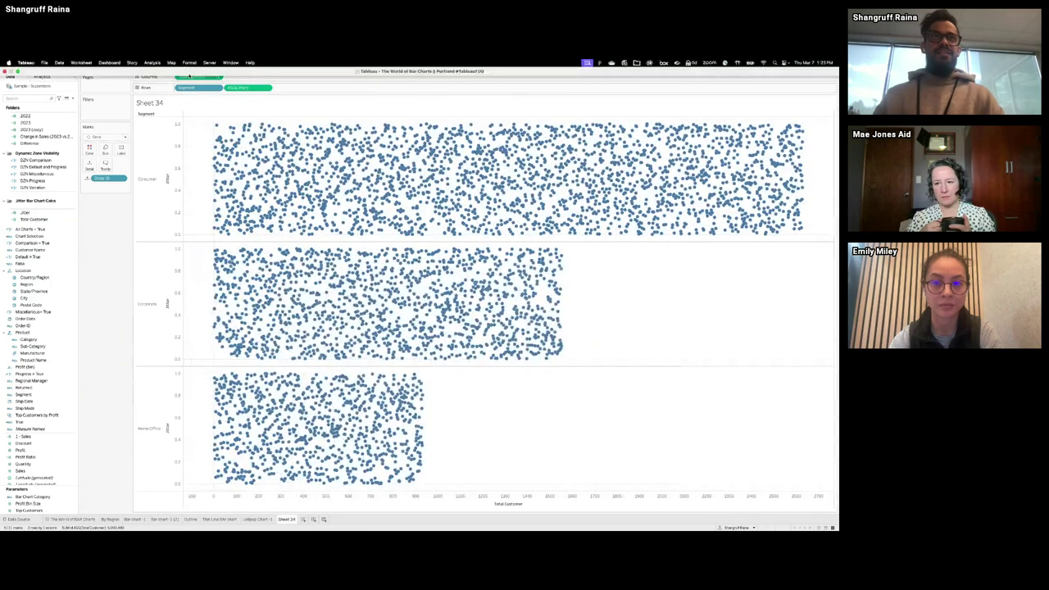
left_click_drag(197, 87, 93, 152)
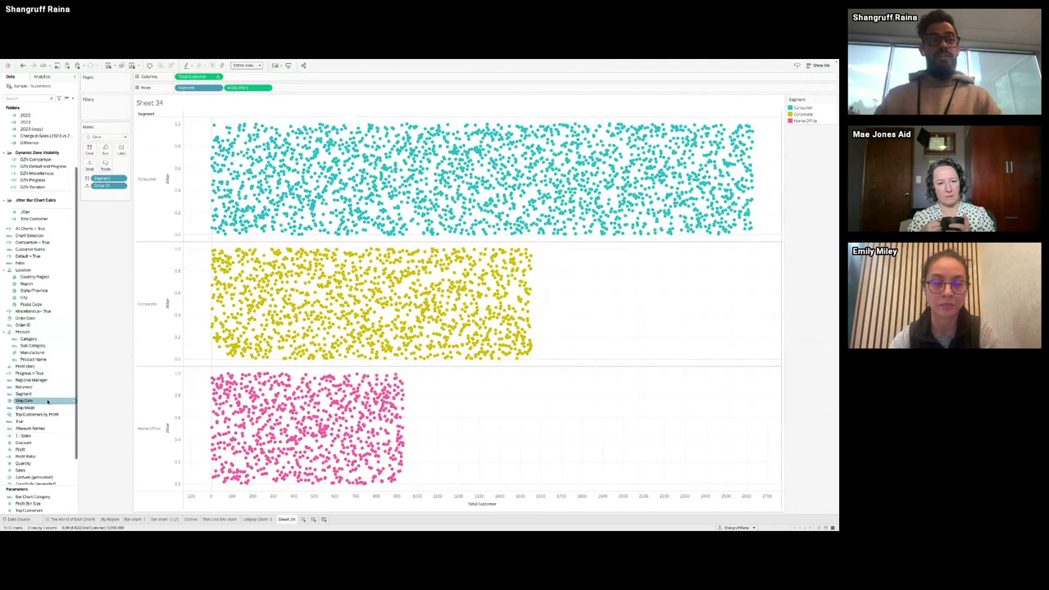
Step: Size the circles by Sales, lower their color opacity and increase the overall mark size
scroll(45, 404, "down", 1)
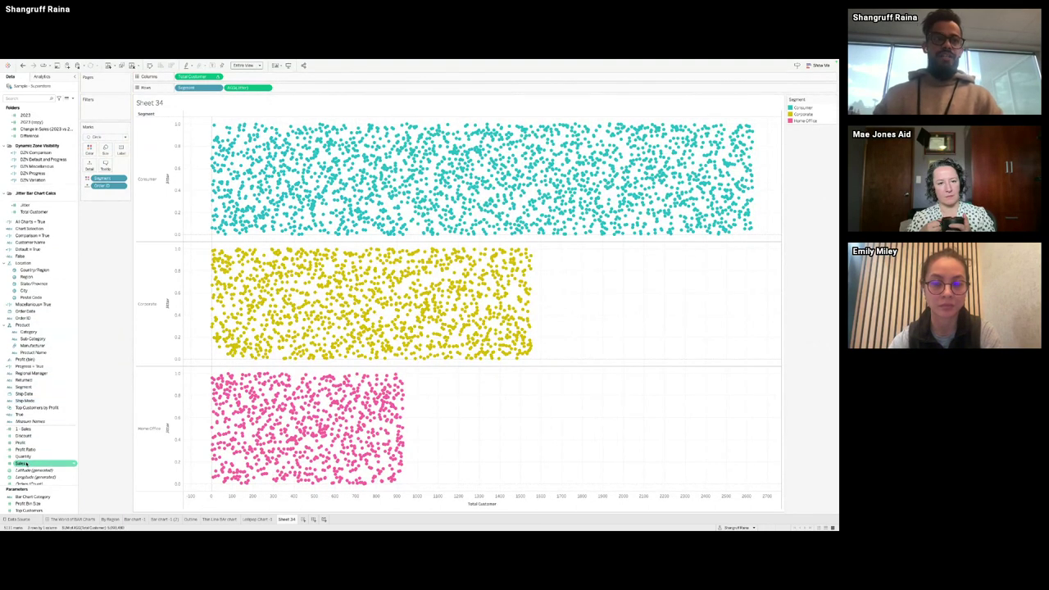
left_click_drag(27, 464, 104, 154)
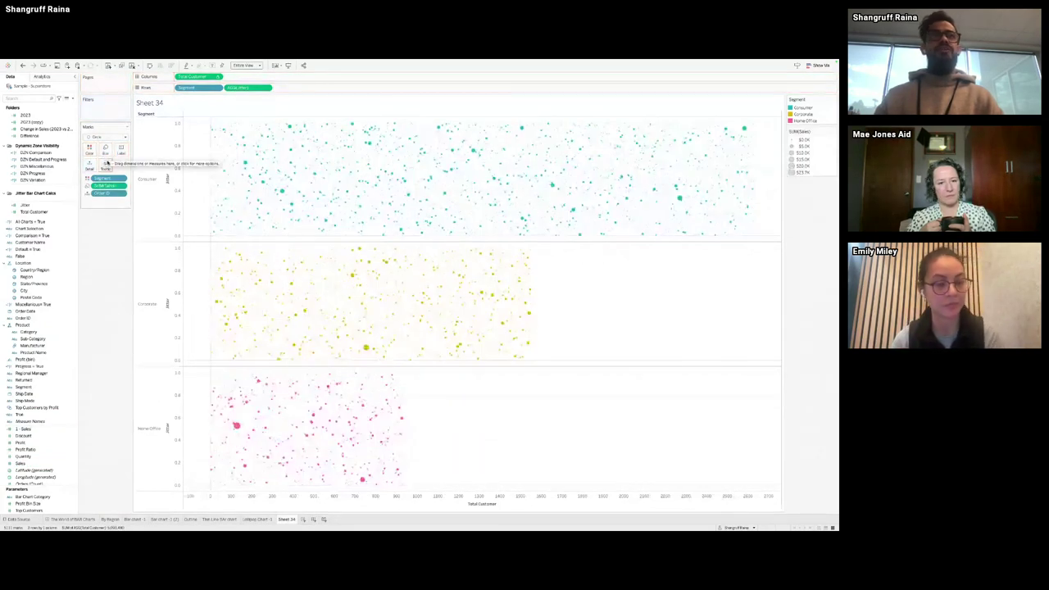
left_click(89, 150)
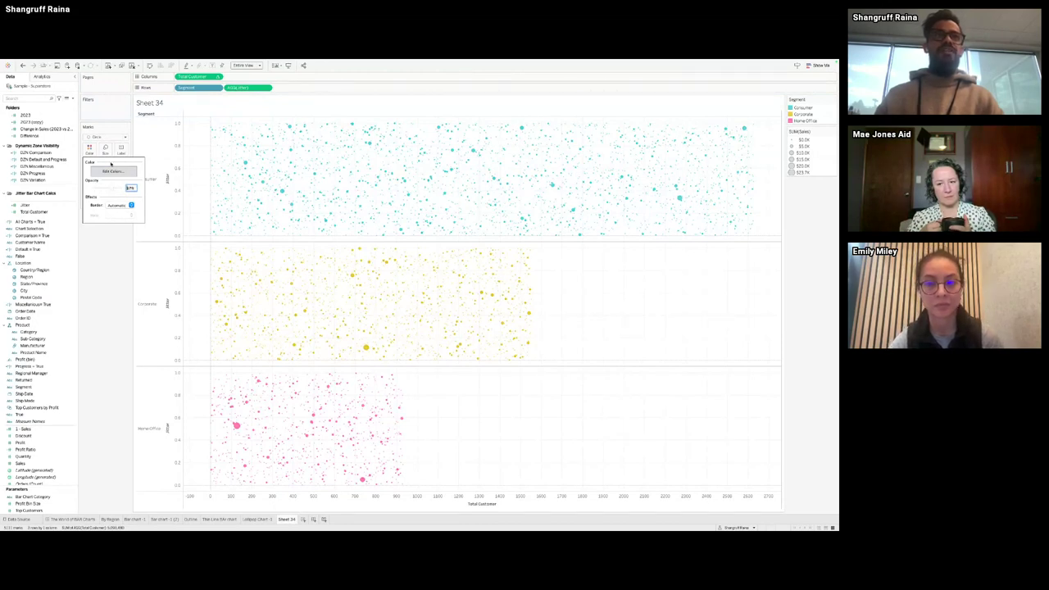
left_click(105, 149)
left_click_drag(121, 167, 127, 166)
left_click(108, 236)
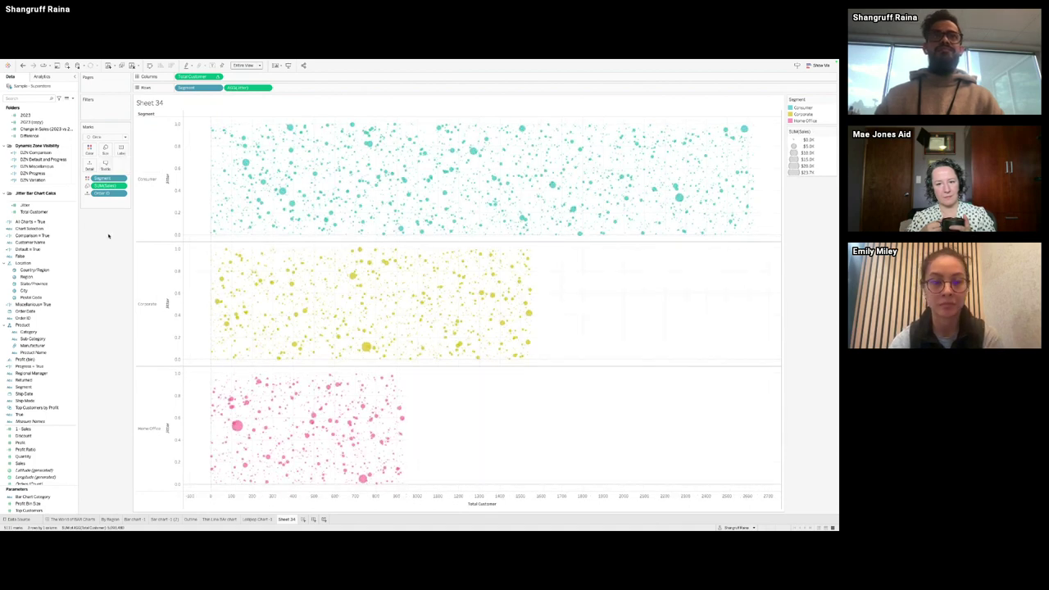
Step: Rename Sheet 34 as Jitter
mouse_move(244, 163)
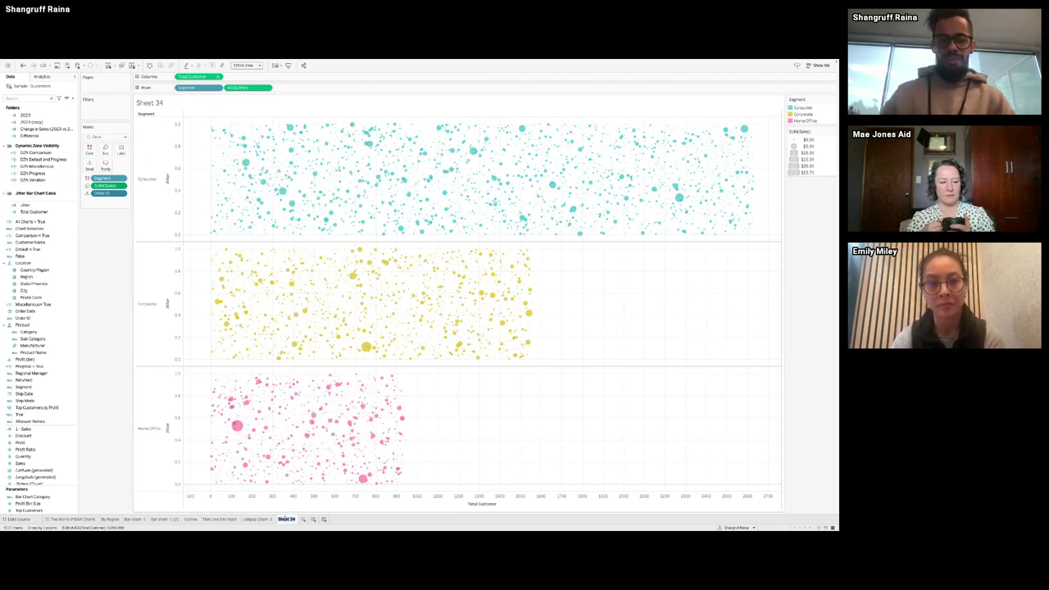
double_click(284, 519)
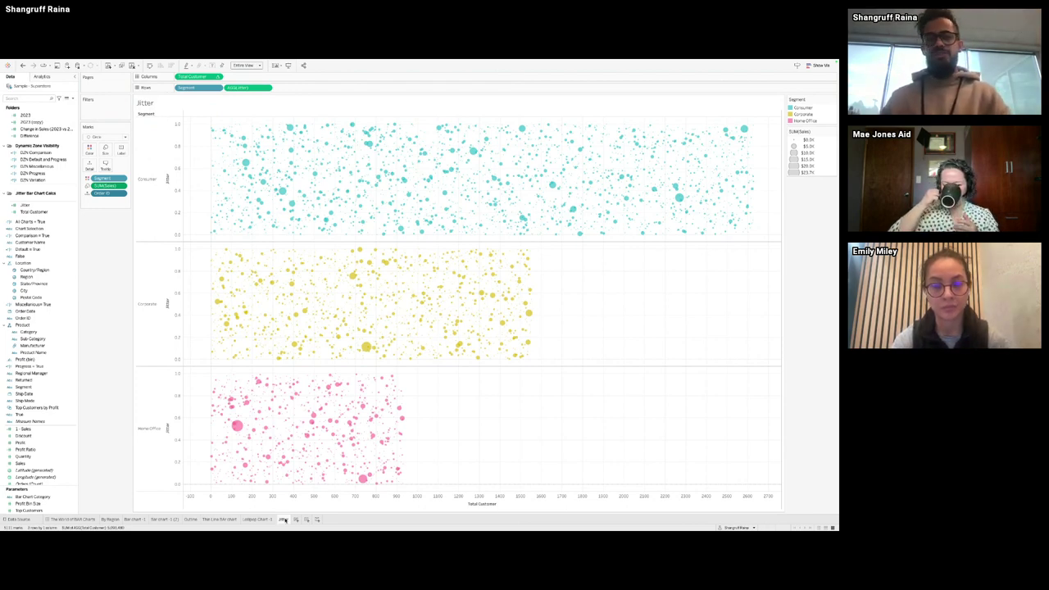
mouse_move(283, 520)
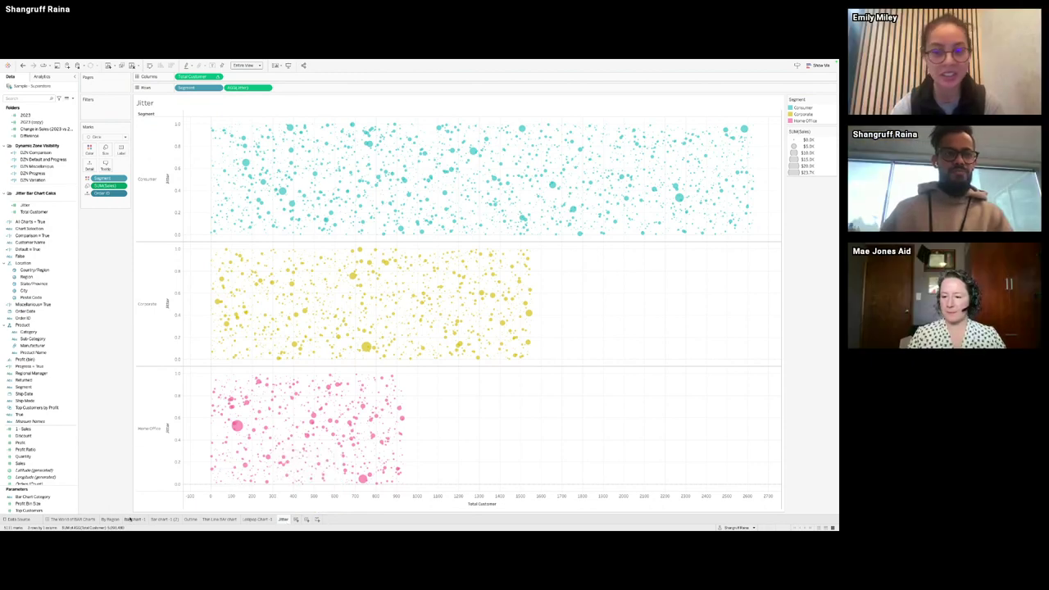
Step: Open The World of BAR Charts dashboard and show its Progress chart category
mouse_move(129, 519)
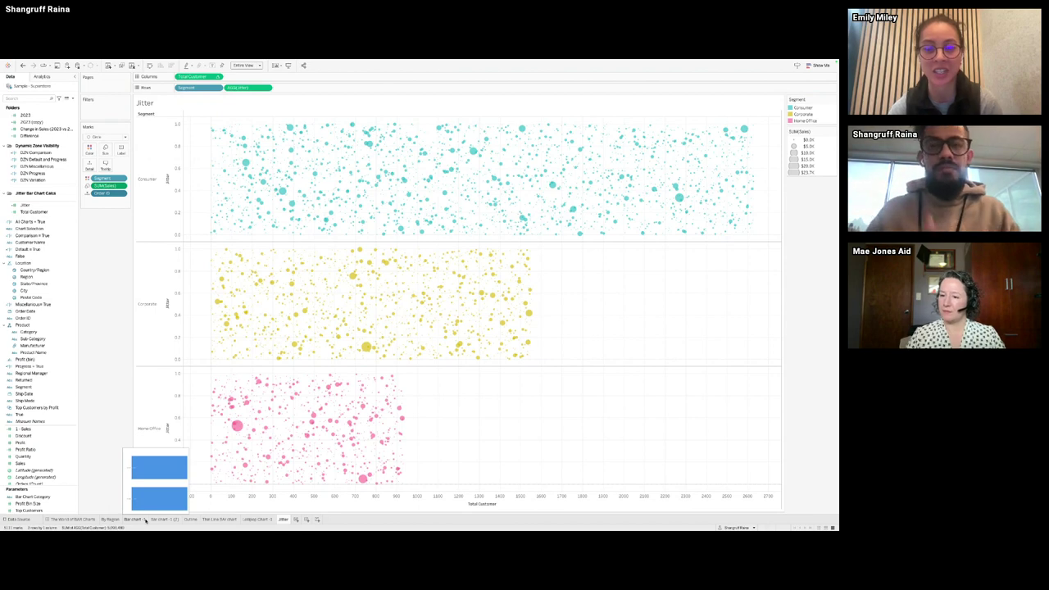
mouse_move(89, 521)
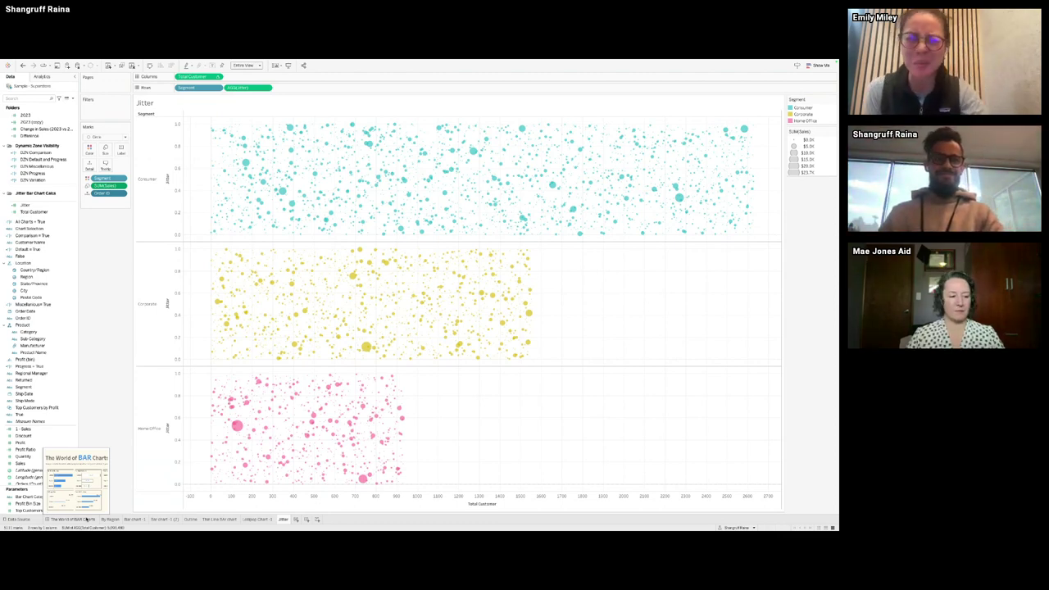
left_click(86, 520)
left_click(472, 115)
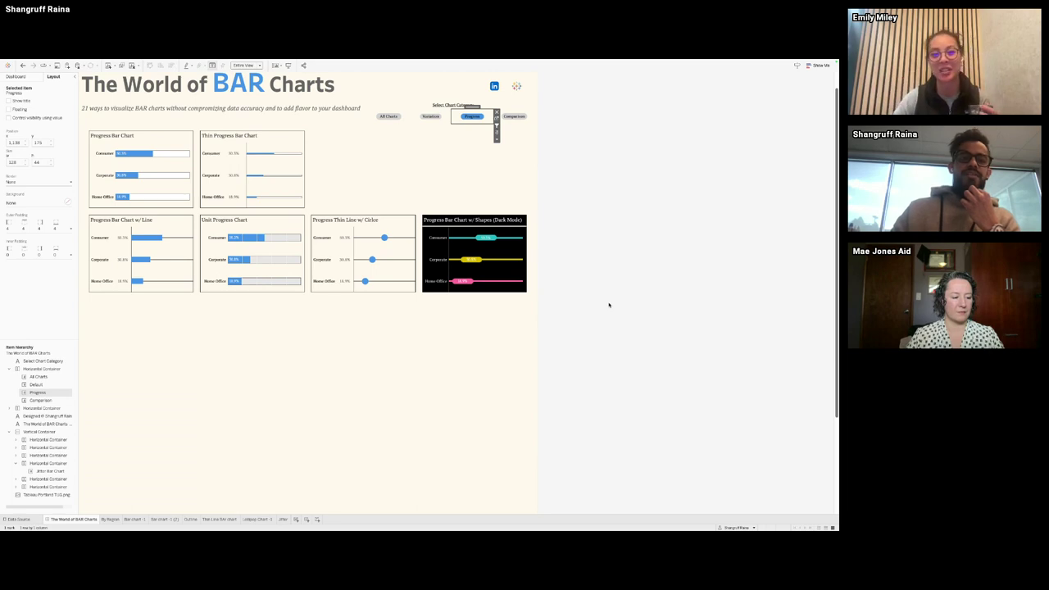
Step: Switch to Tableau Public in the browser, open your own profile and browse the published vizzes
key("ctrl+Right")
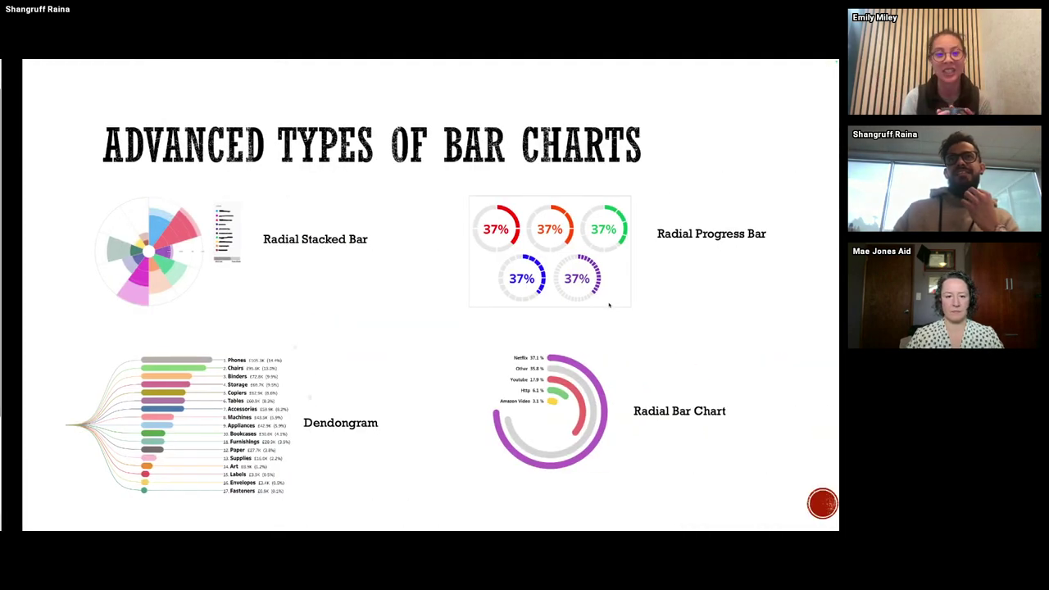
key("ctrl+Left")
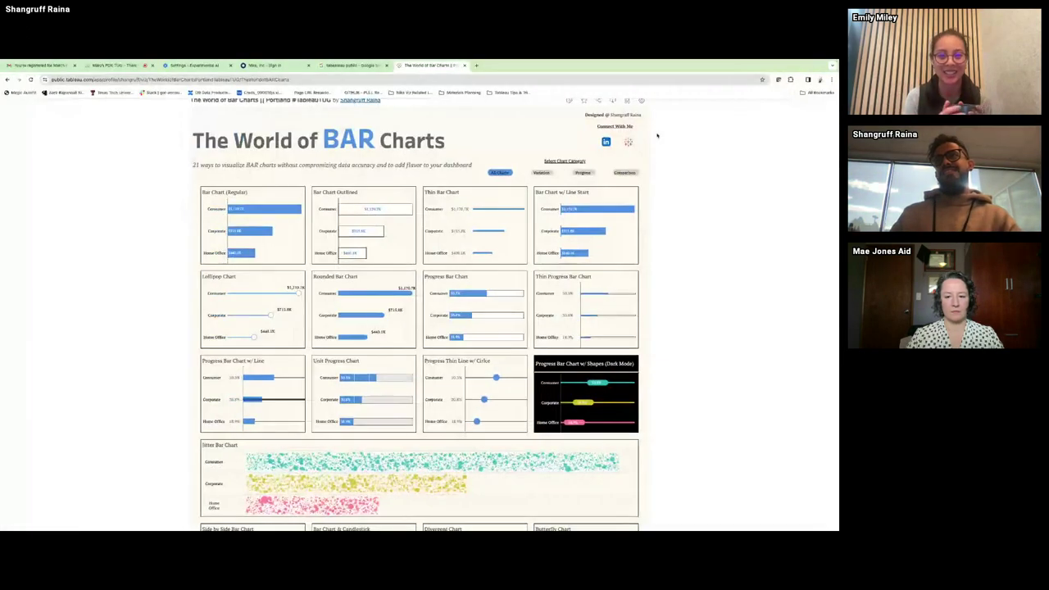
scroll(737, 205, "up", 1)
left_click(798, 119)
left_click(785, 135)
scroll(613, 340, "down", 15)
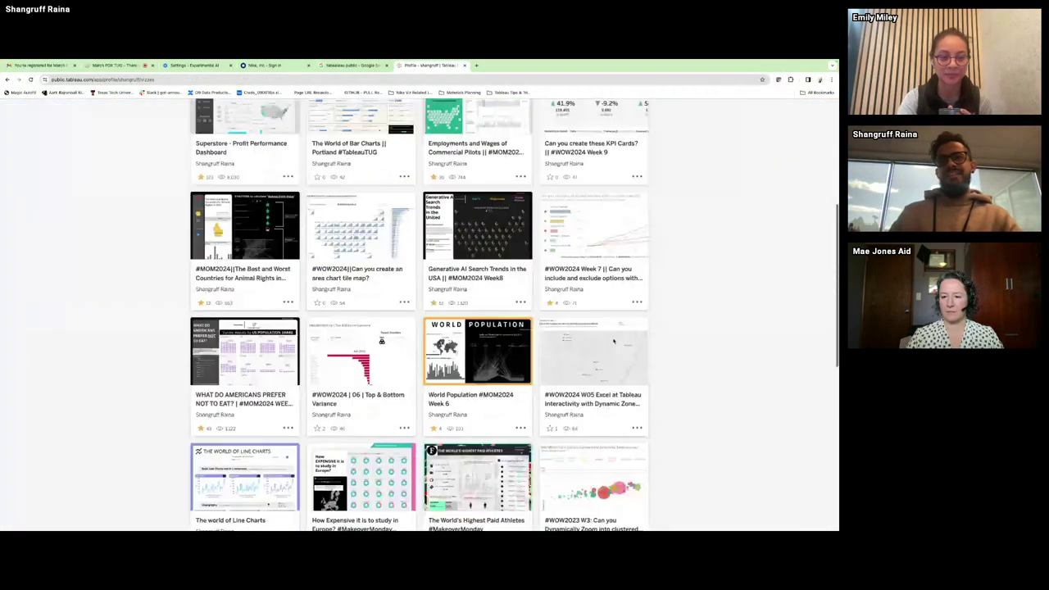
scroll(613, 340, "down", 5)
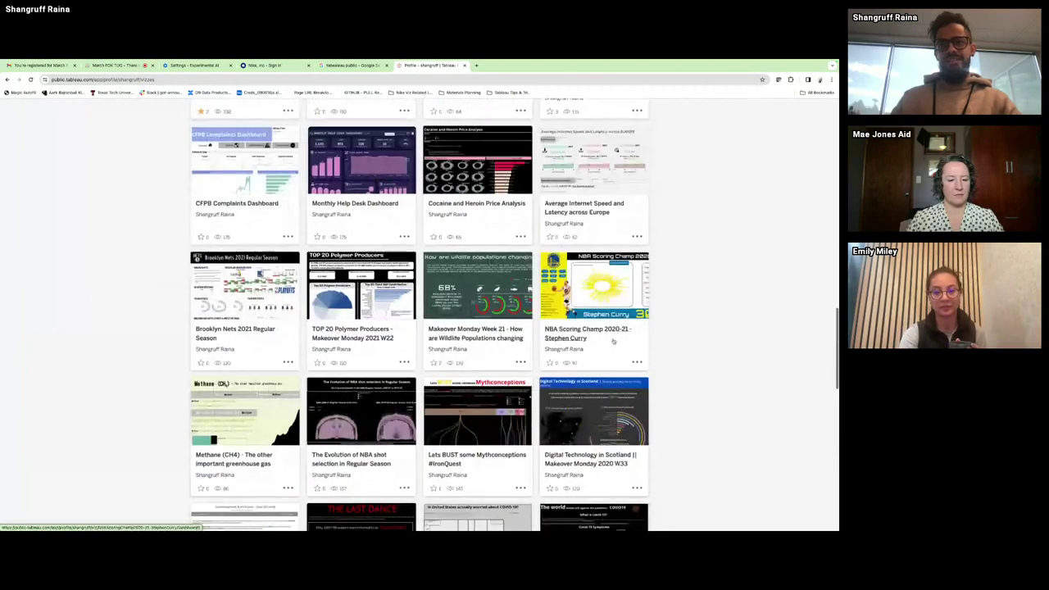
scroll(613, 340, "down", 3)
scroll(613, 340, "down", 1)
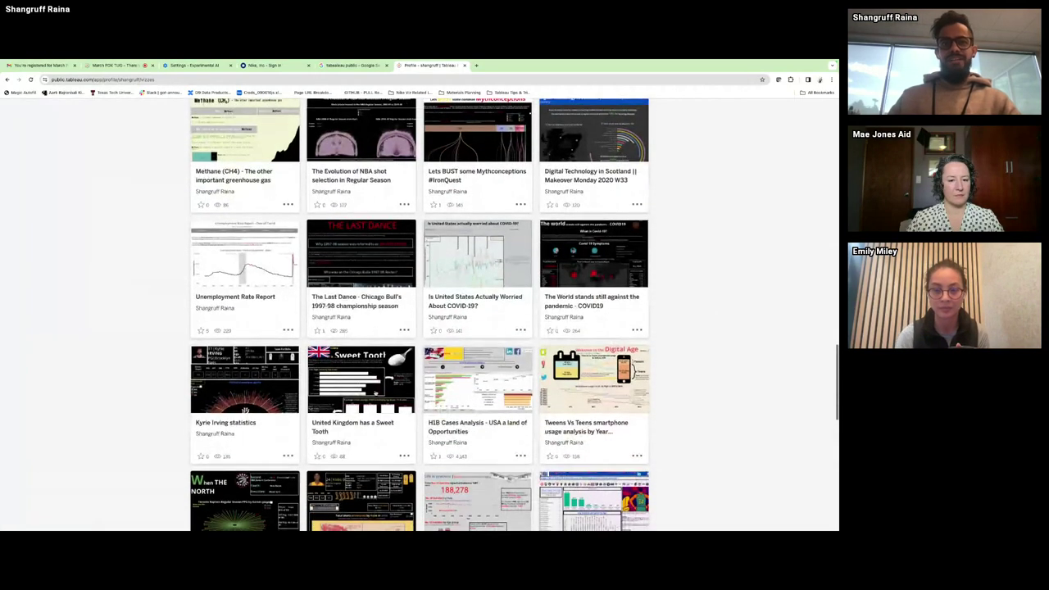
Step: Open the Kyrie Irving statistics viz, look through its radial points-per-game chart and bar charts, and return to the profile
left_click(255, 394)
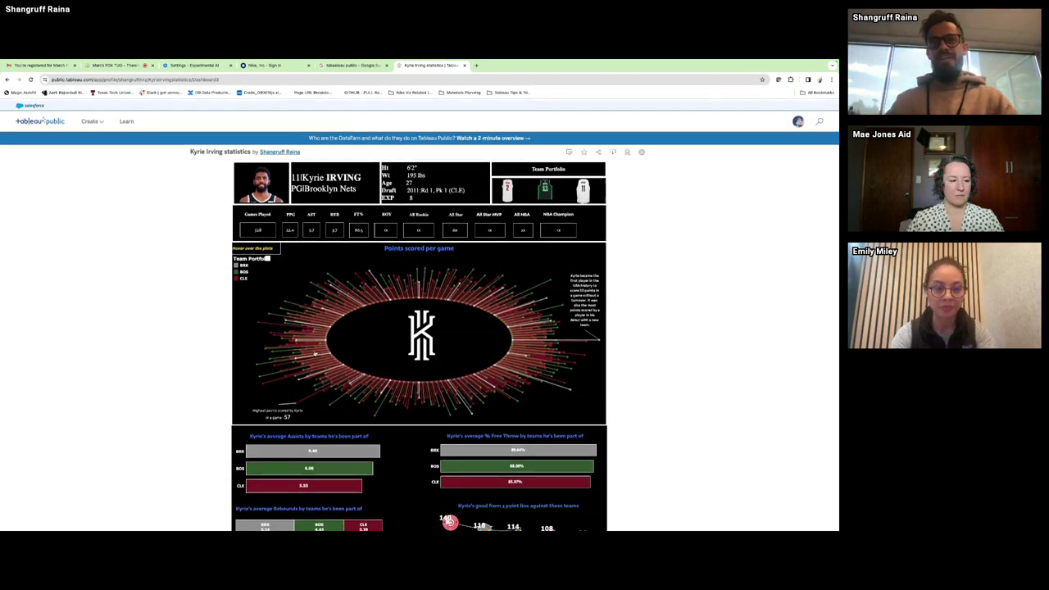
scroll(235, 417, "down", 5)
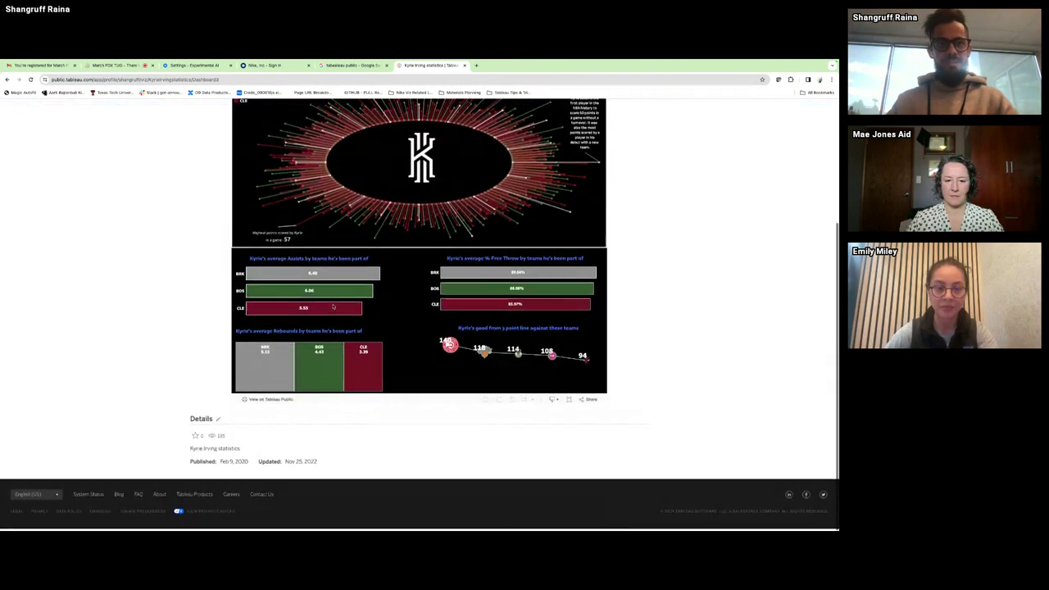
scroll(315, 431, "up", 5)
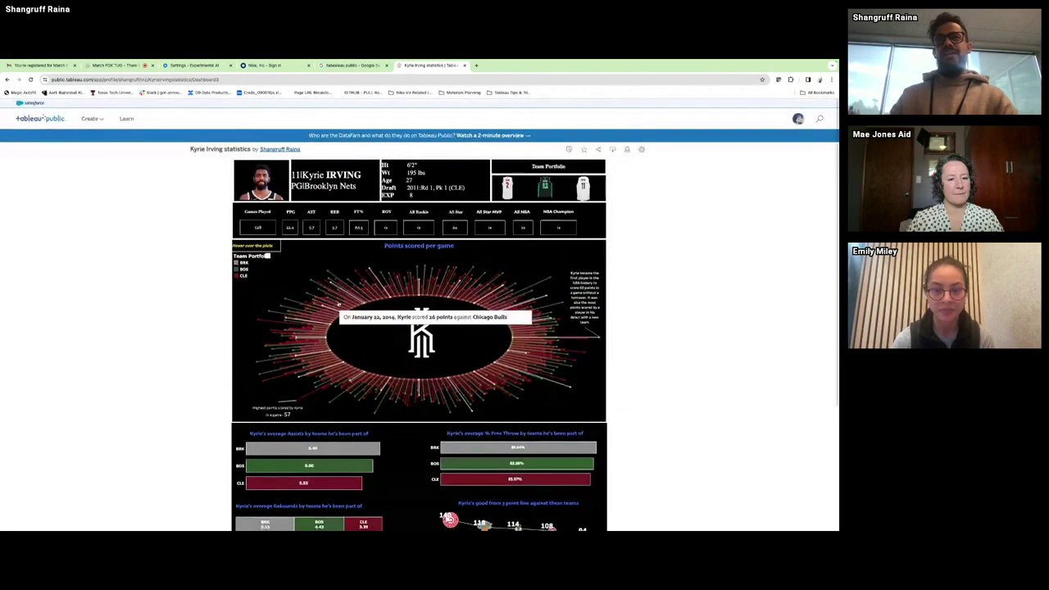
left_click(7, 80)
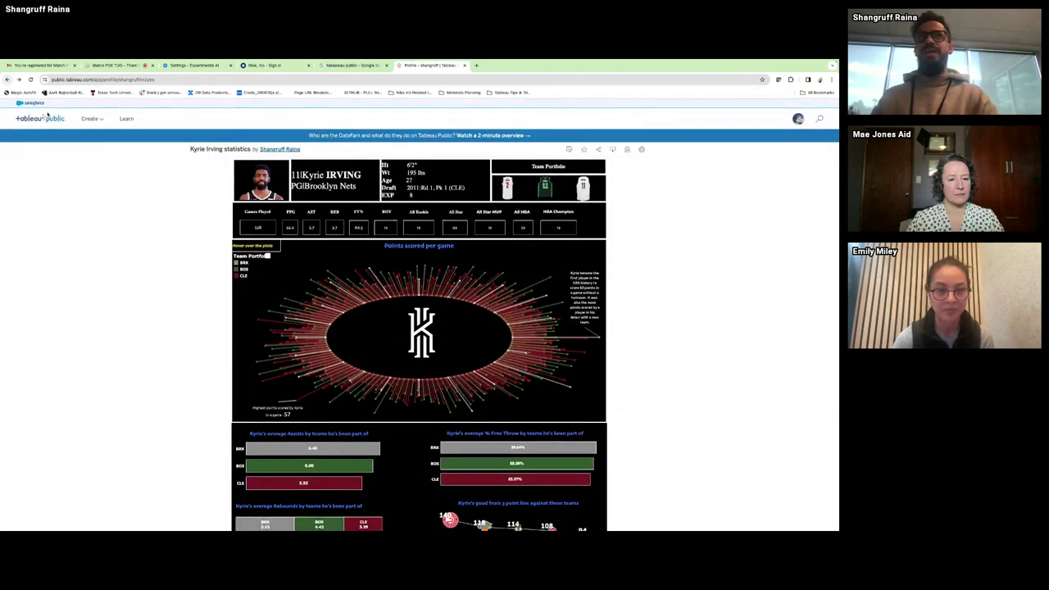
scroll(500, 332, "up", 15)
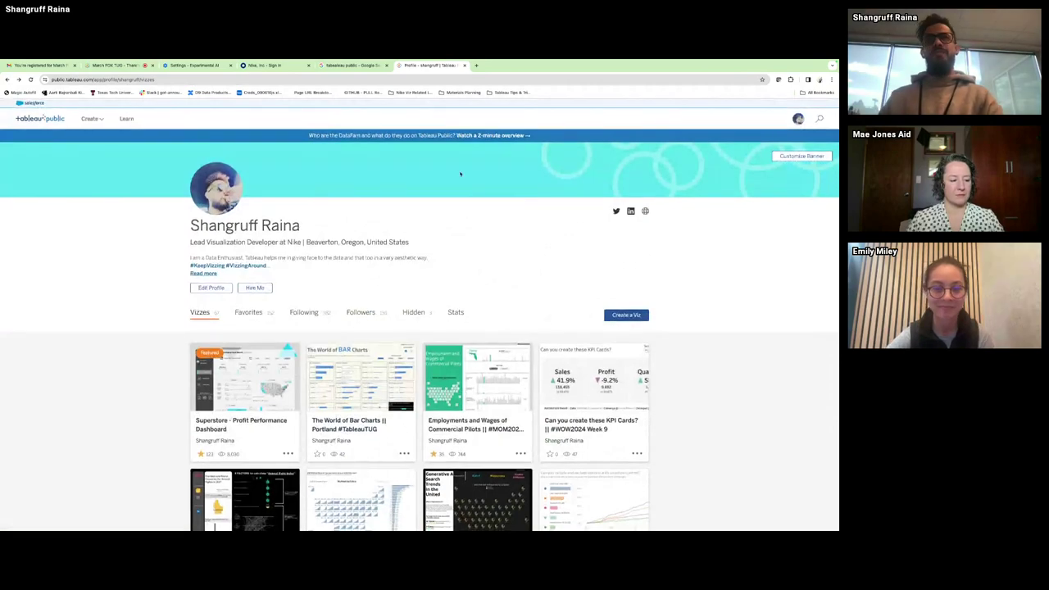
Step: Switch back to Tableau Desktop and open the Jitter worksheet from the dashboard
key("ctrl+Right")
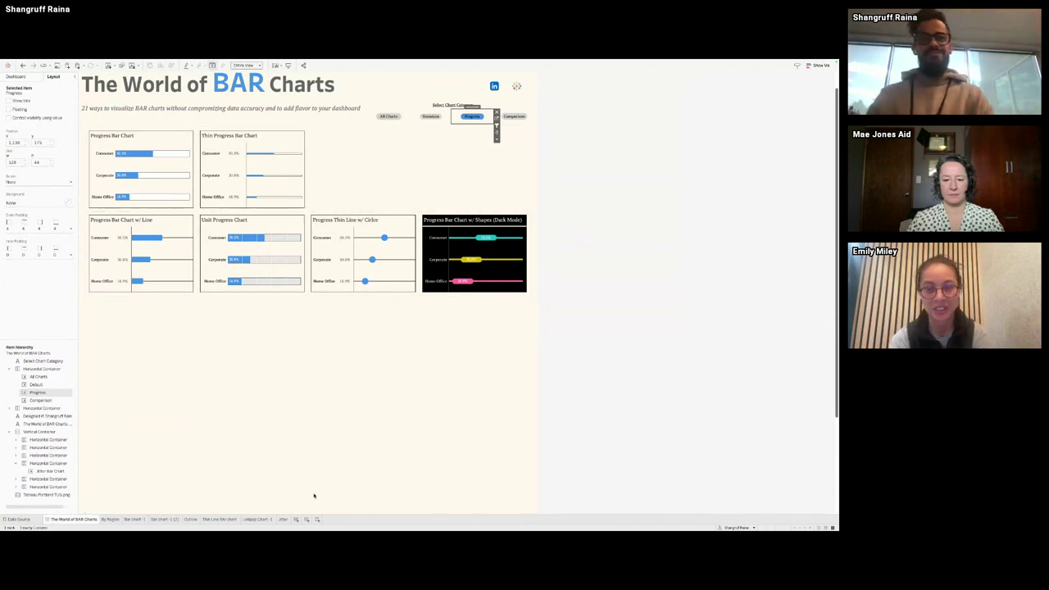
left_click(630, 397)
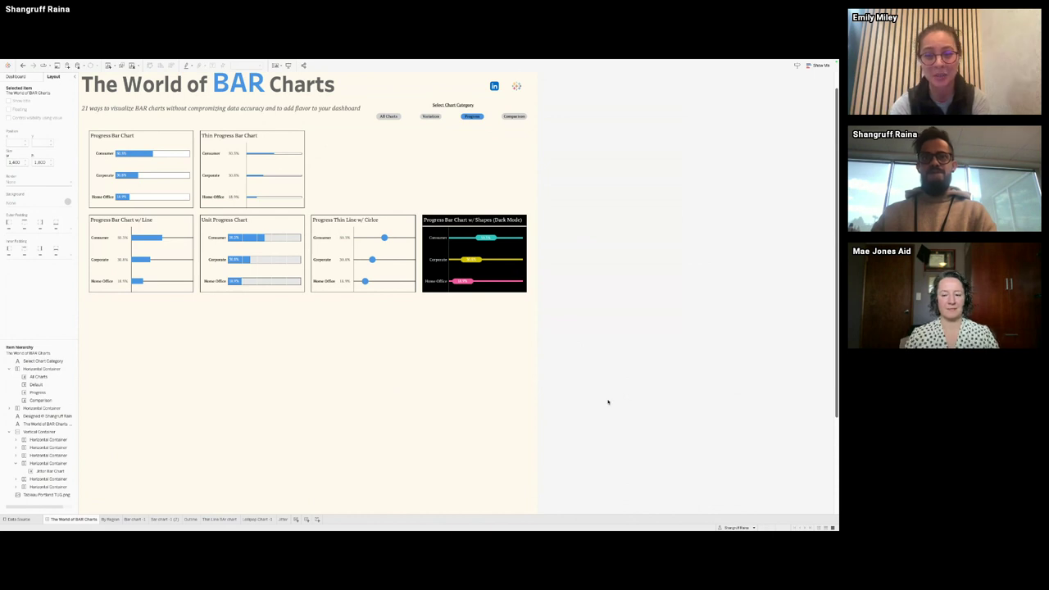
left_click(282, 519)
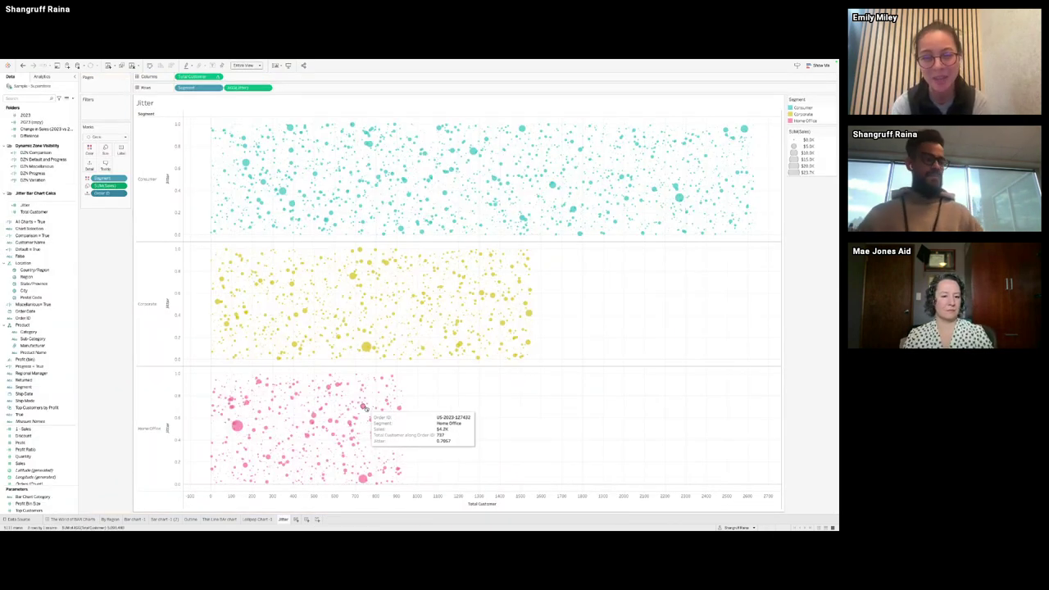
Step: Open the line formatting for the Jitter sheet and set the drop lines and reference lines on Columns to None
right_click(447, 467)
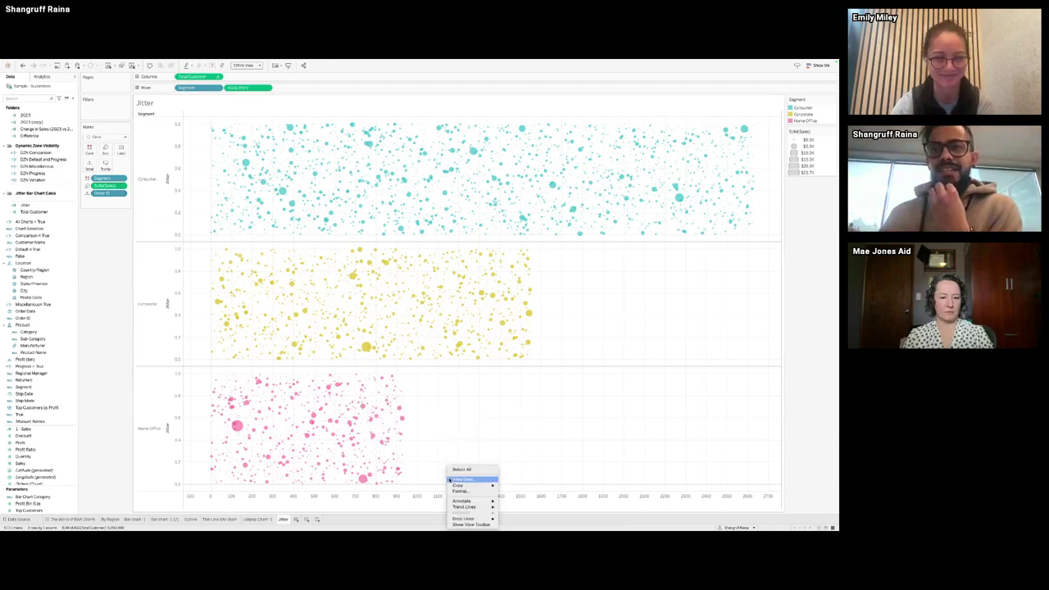
left_click(467, 492)
left_click(40, 88)
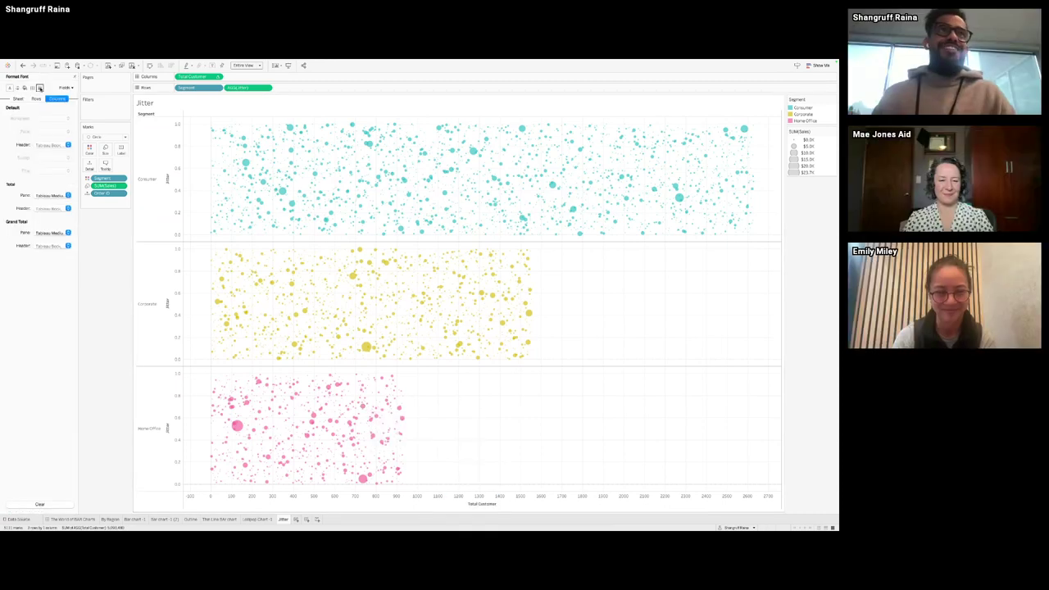
left_click(39, 199)
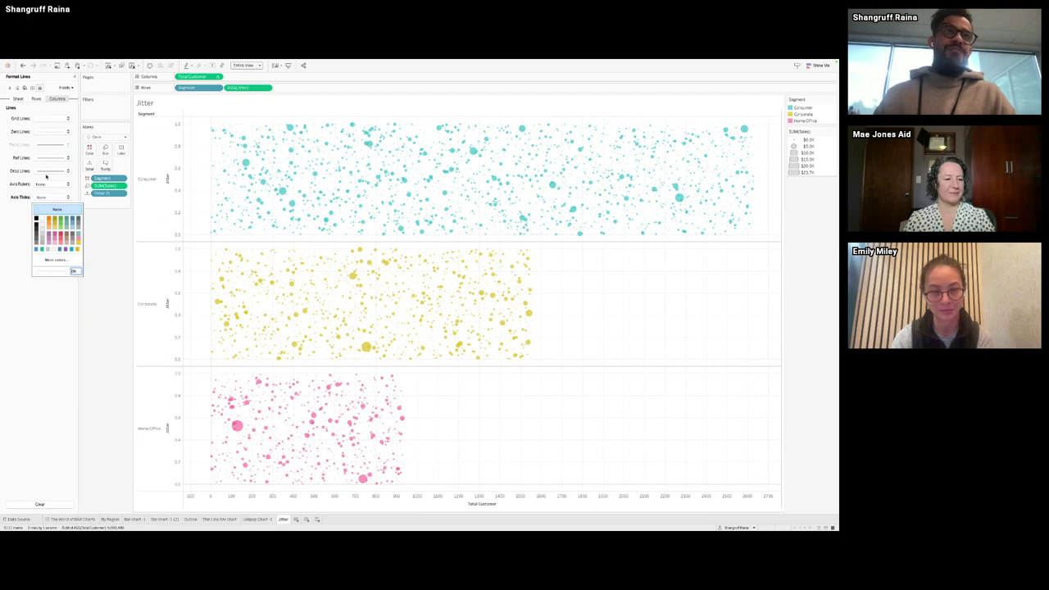
left_click(48, 171)
left_click(46, 157)
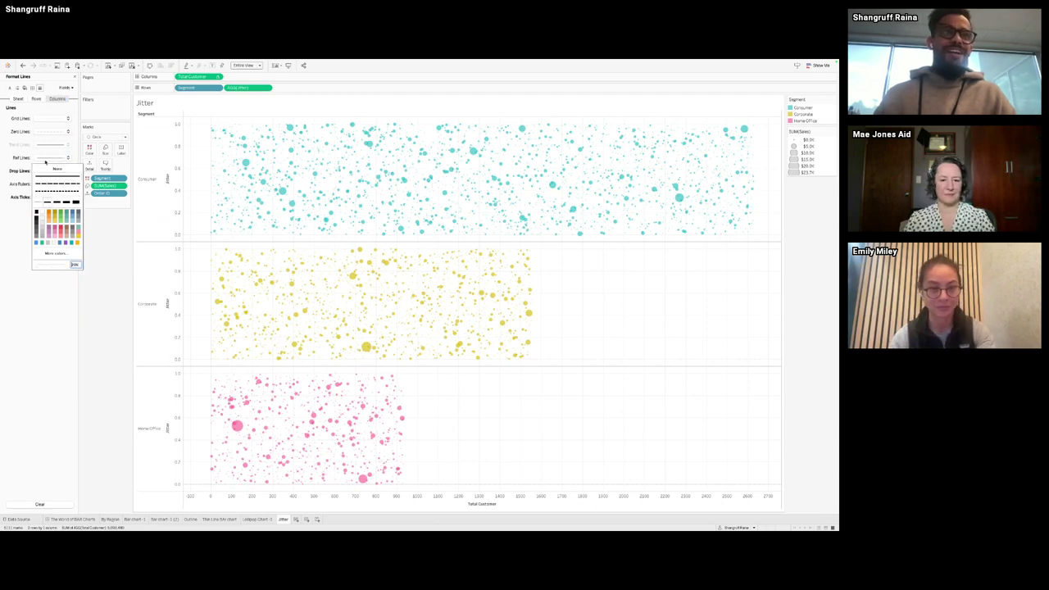
left_click(51, 169)
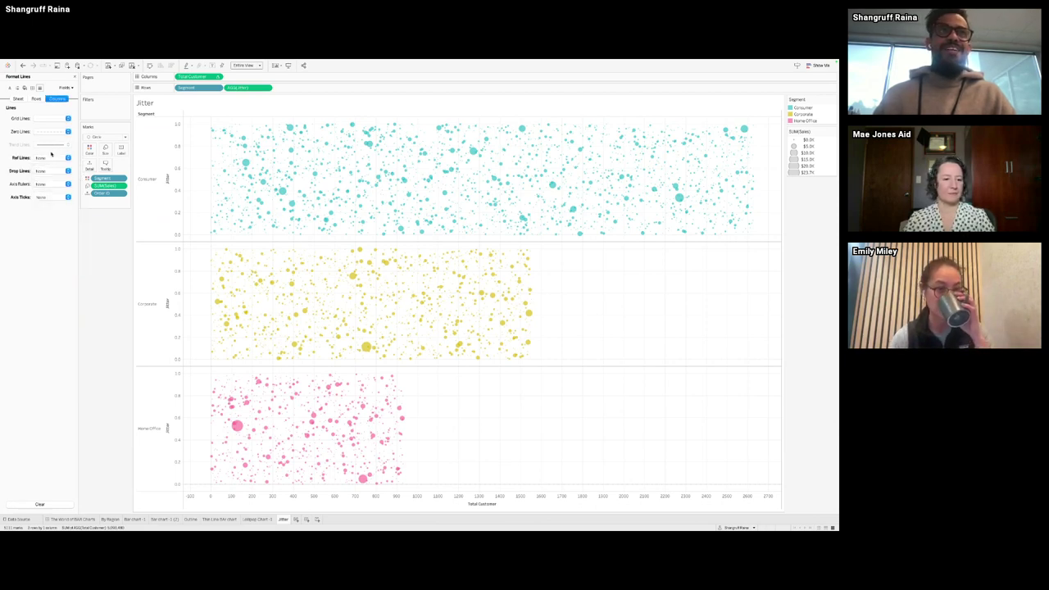
left_click(55, 132)
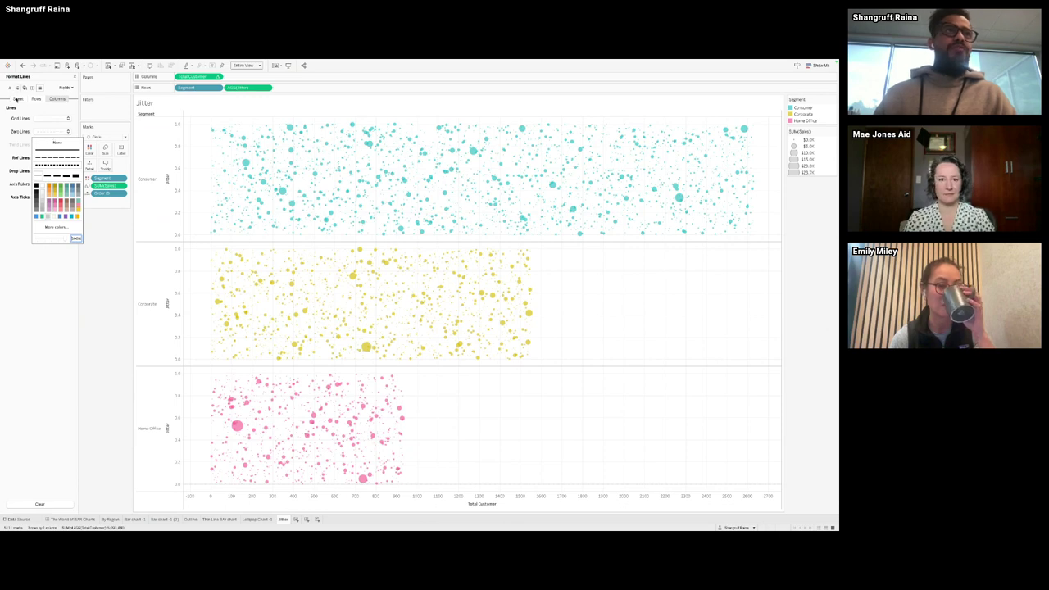
Step: Set the Jitter sheet's axis ticks, axis rulers, drop, reference, trend, zero and grid lines to None at sheet level
left_click(16, 99)
left_click(43, 197)
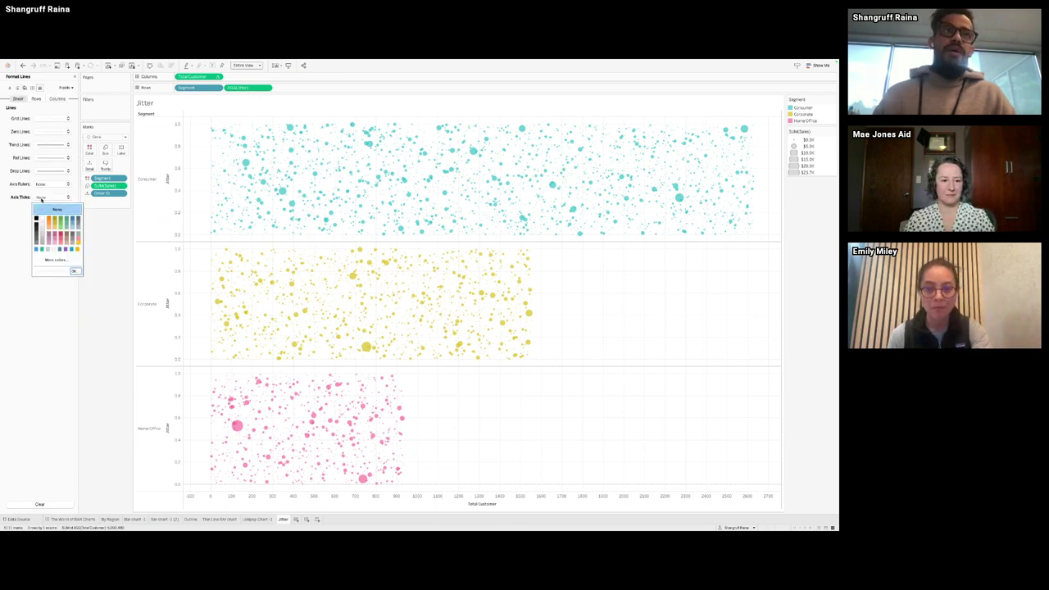
left_click(48, 183)
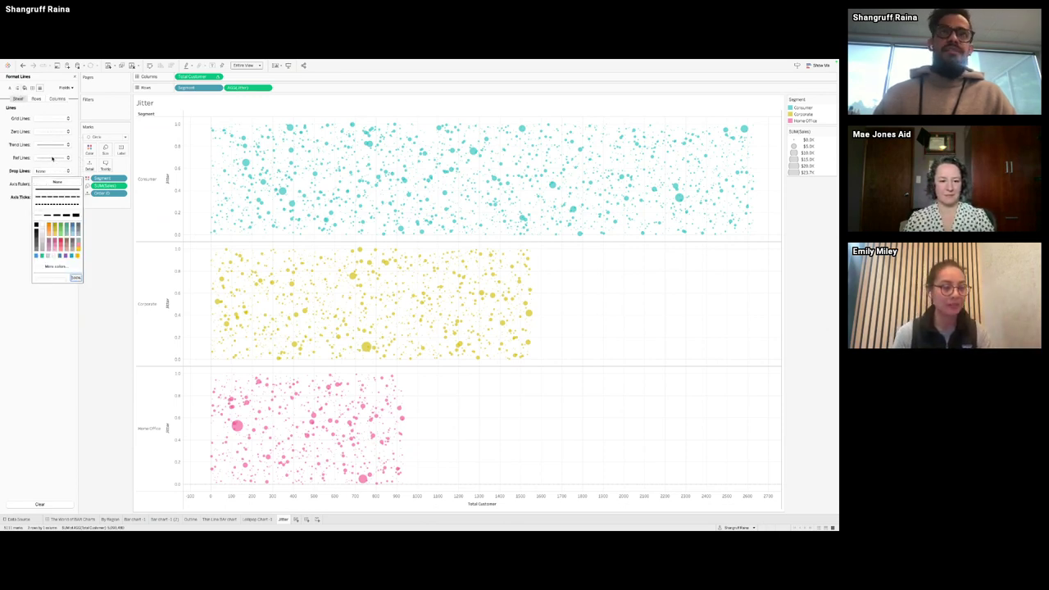
left_click(51, 168)
left_click(51, 145)
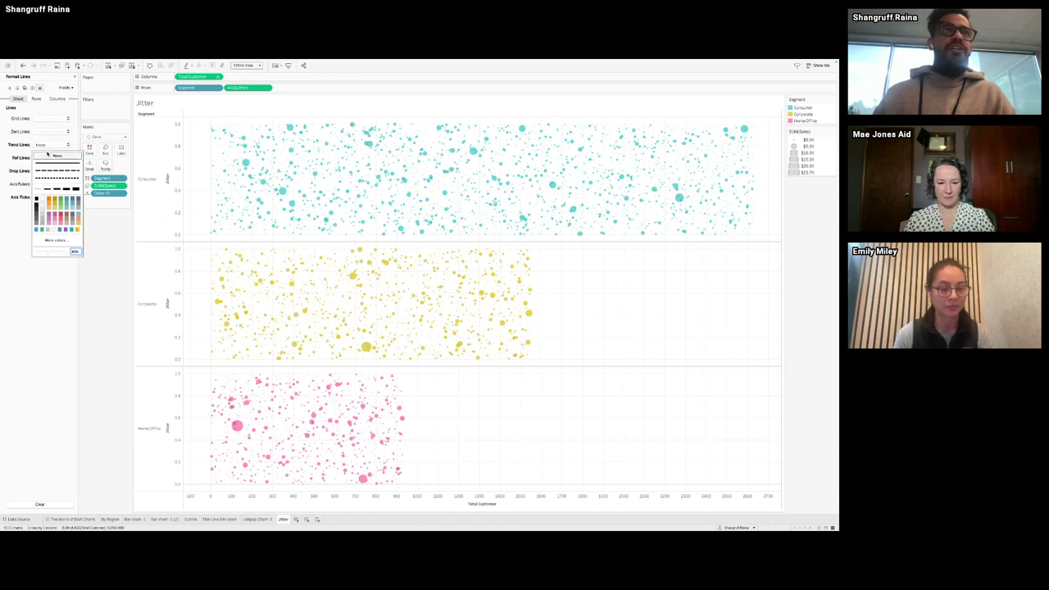
left_click(49, 132)
left_click(50, 121)
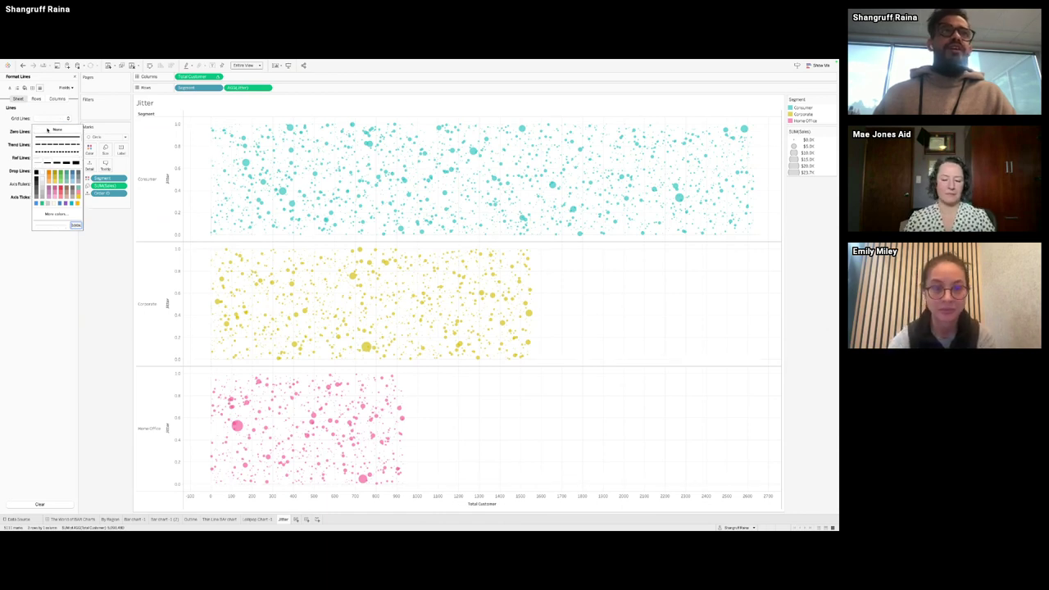
left_click(36, 99)
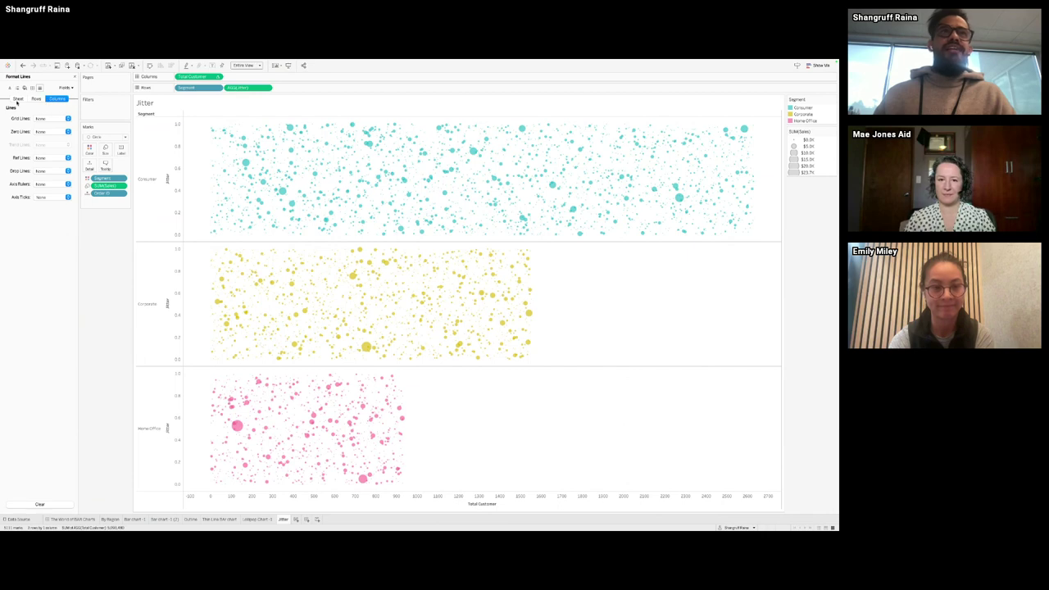
left_click(17, 99)
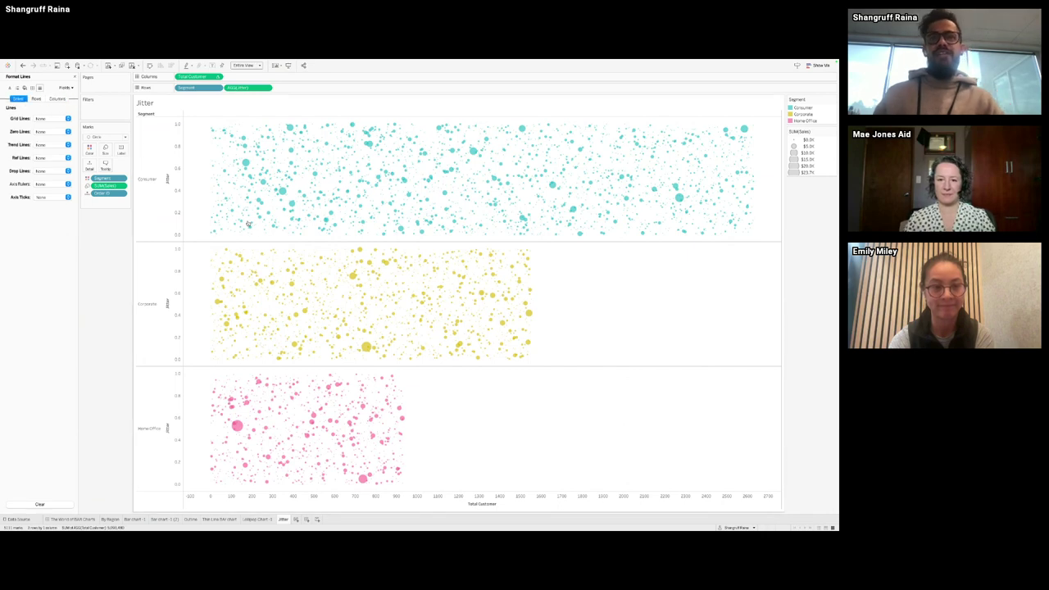
Step: Hide the headers of the Jitter axis and the Total Customer axis
right_click(170, 305)
left_click(186, 340)
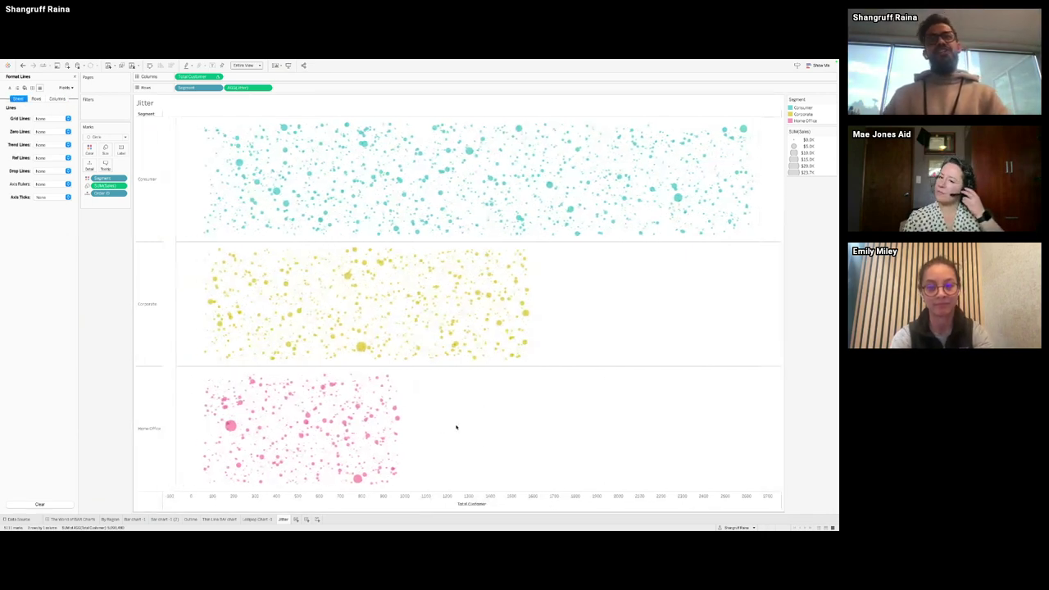
right_click(423, 497)
left_click(434, 496)
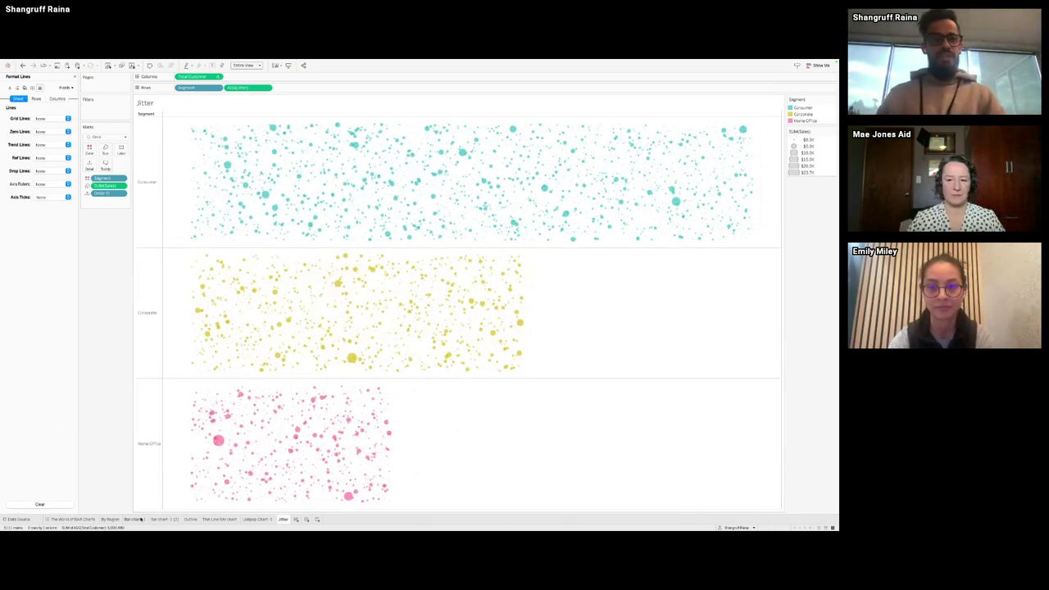
Step: Check the Progress charts on the World of BAR Charts dashboard and start a new worksheet with Segment on Rows
left_click(90, 519)
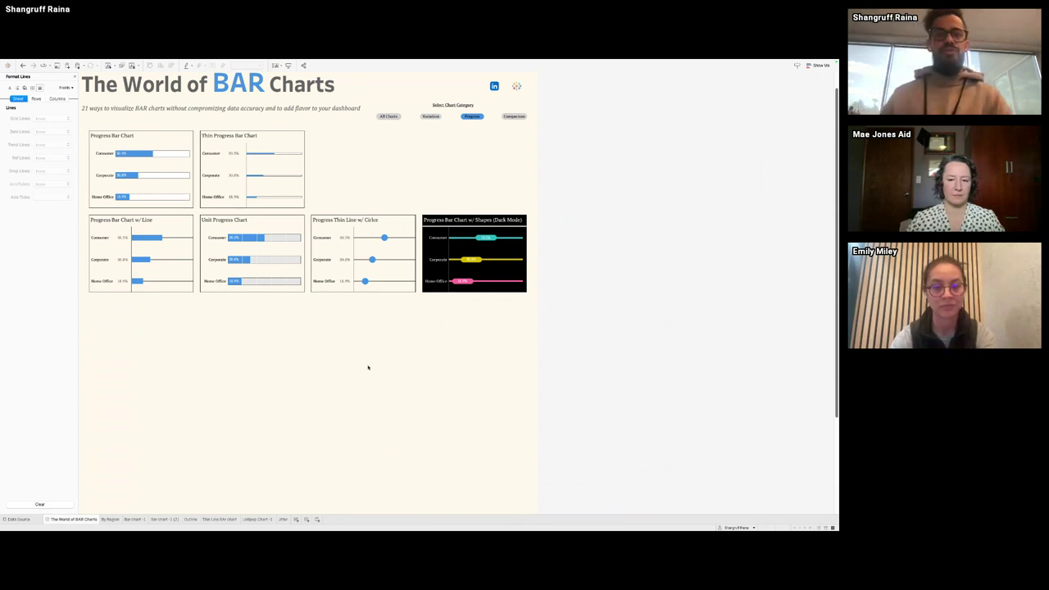
left_click(296, 520)
left_click(316, 519)
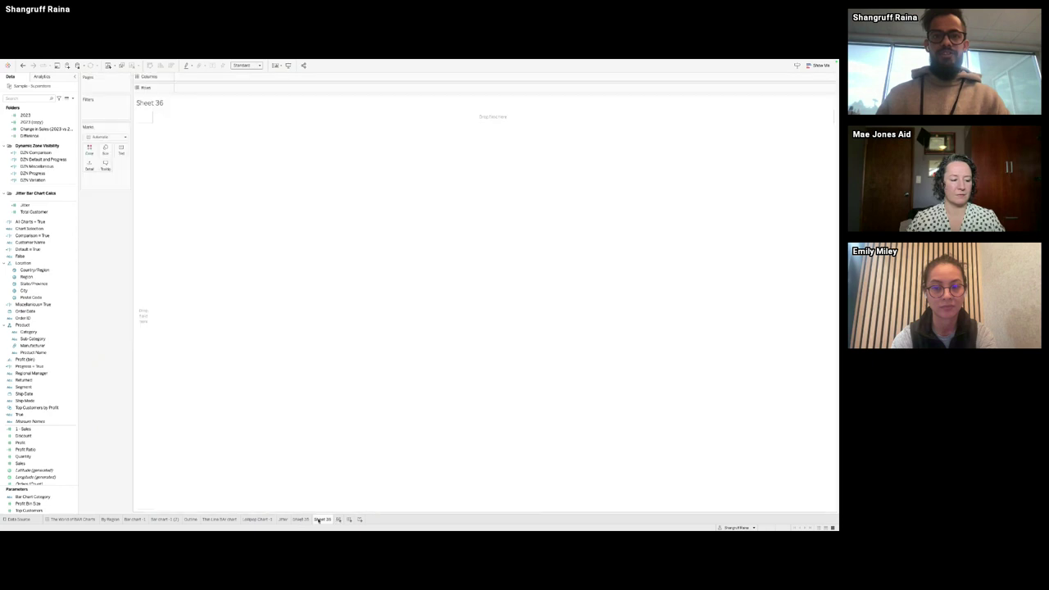
left_click(92, 520)
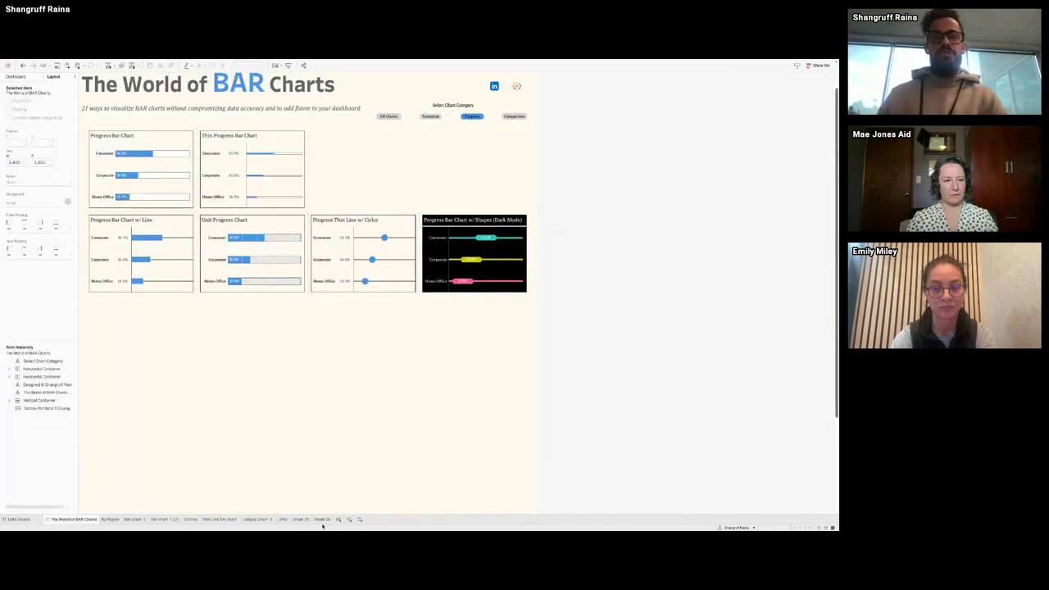
left_click(322, 520)
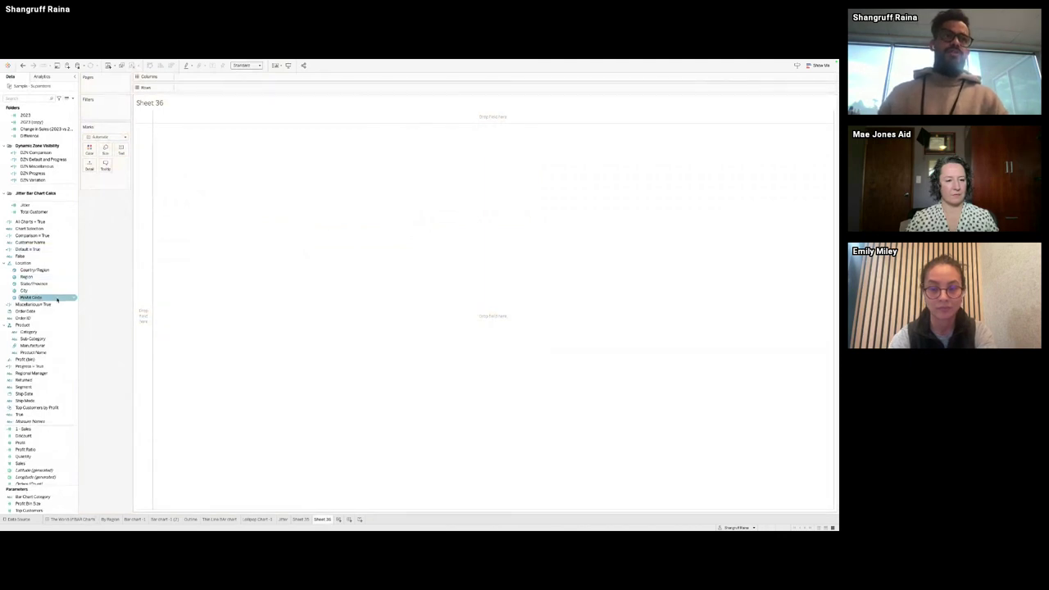
left_click_drag(39, 388, 233, 87)
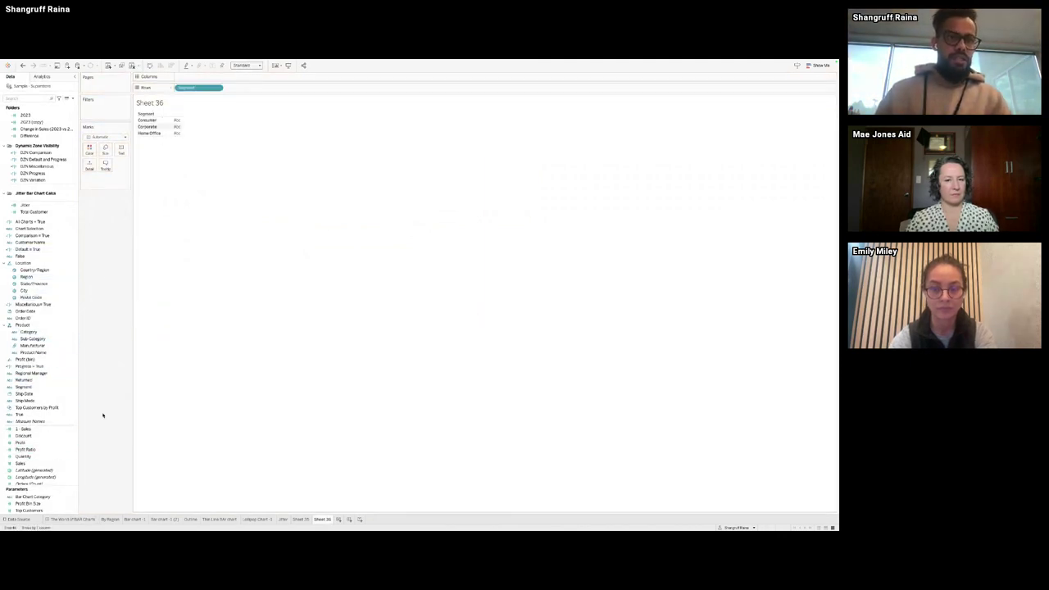
Step: Duplicate the Bar chart -1 worksheet and move the copy behind the last sheet
right_click(140, 520)
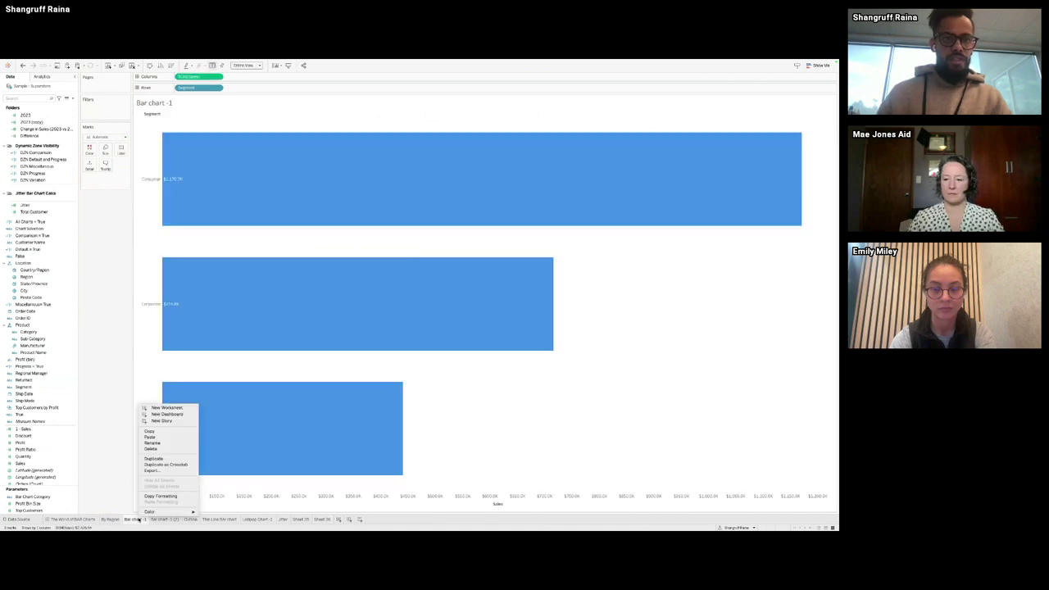
left_click(155, 459)
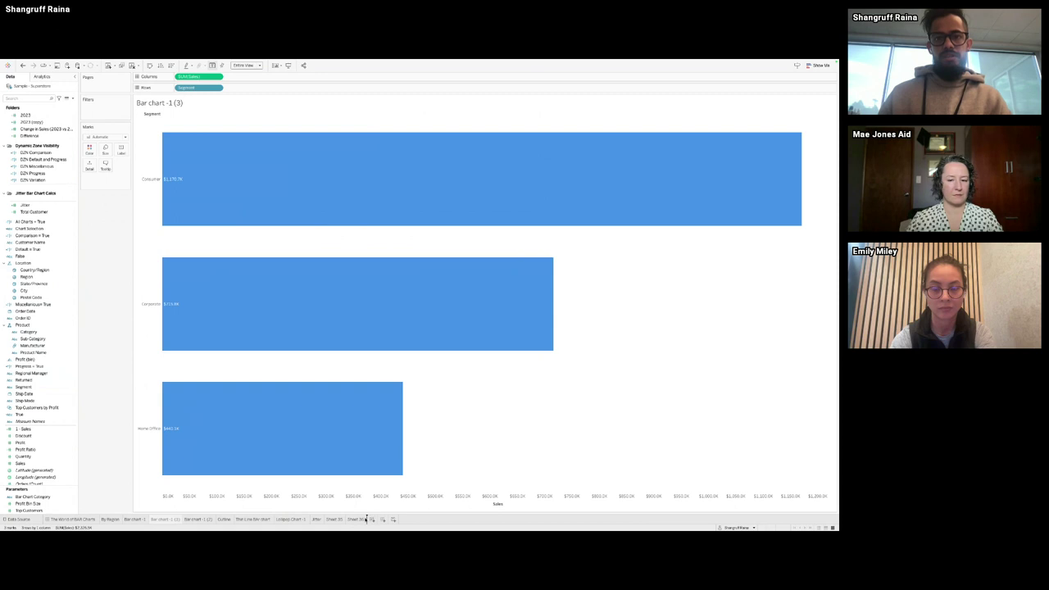
left_click_drag(367, 519, 365, 520)
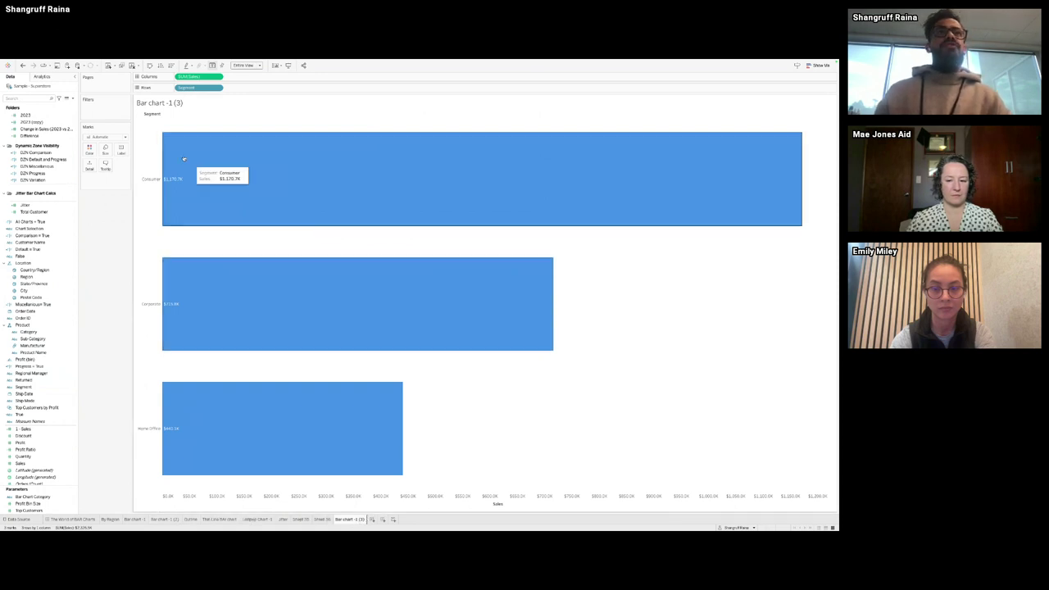
Step: Add an avg(1) calculation to Columns and place it ahead of SUM(Sales)
double_click(241, 77)
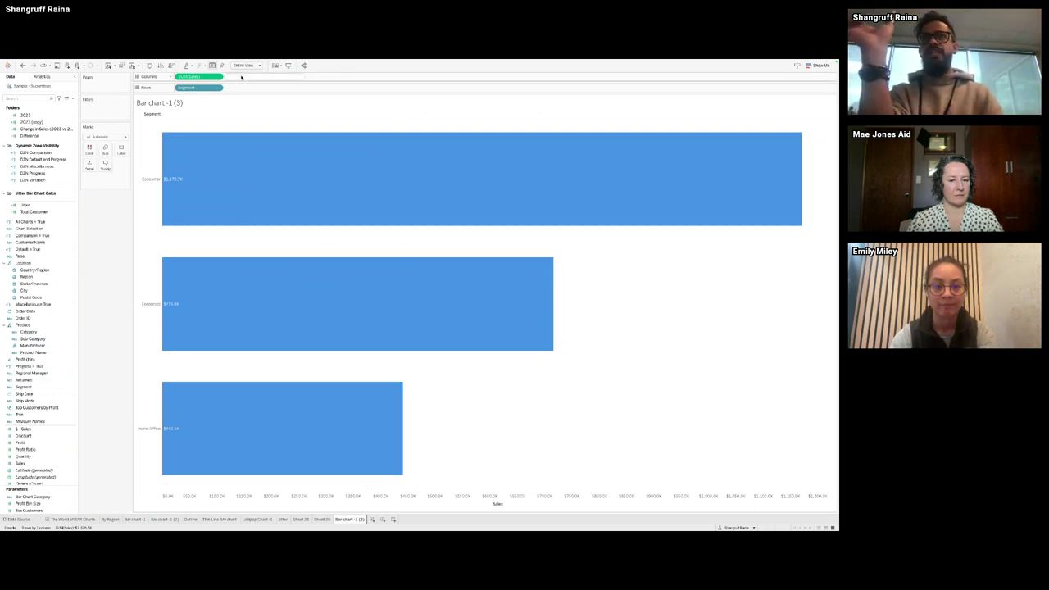
type("a")
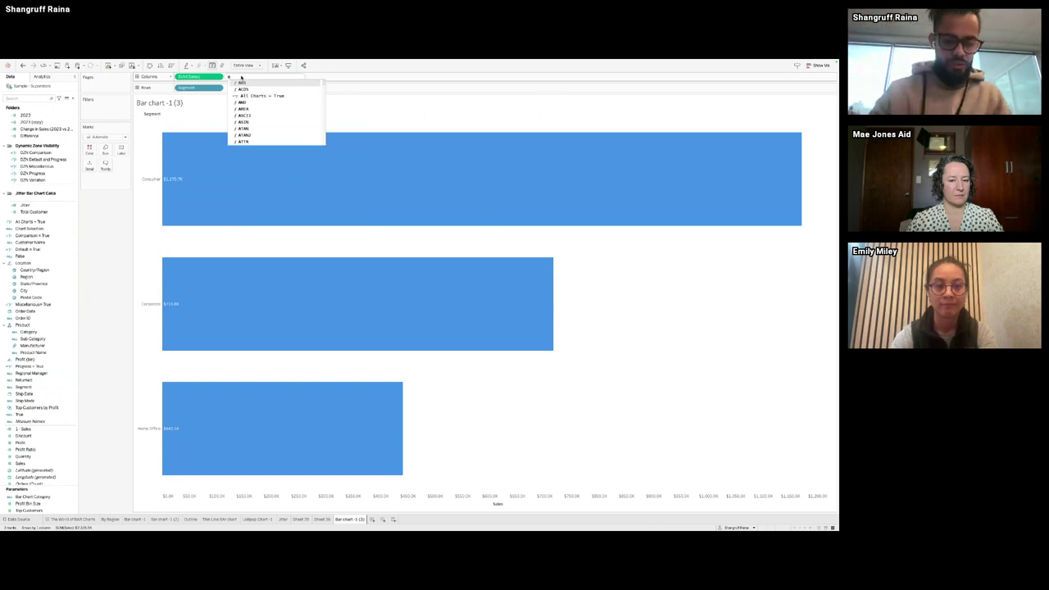
type("vg")
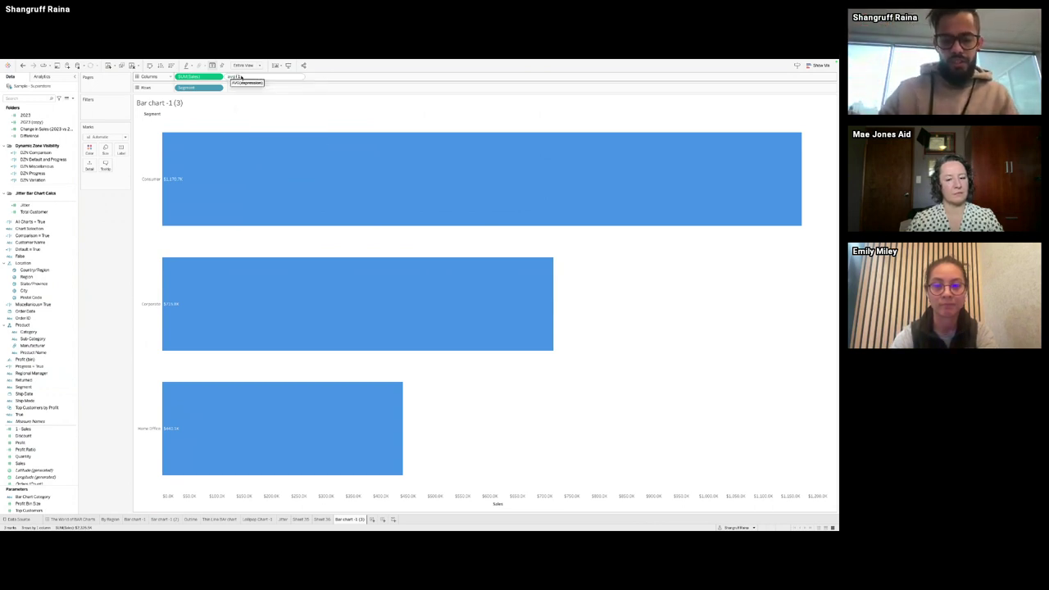
type("(1)")
key("Return")
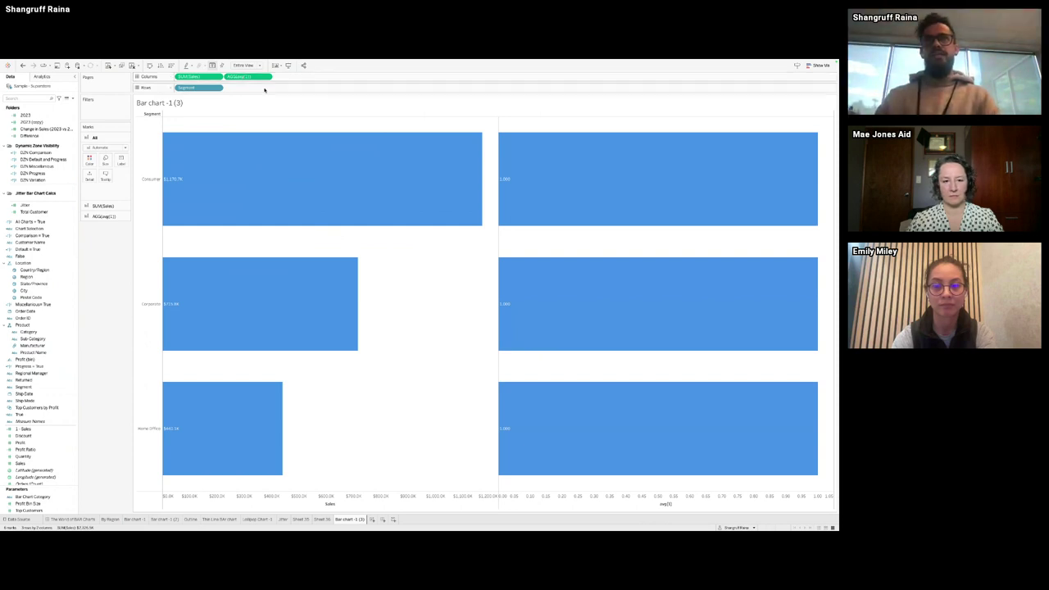
mouse_move(536, 237)
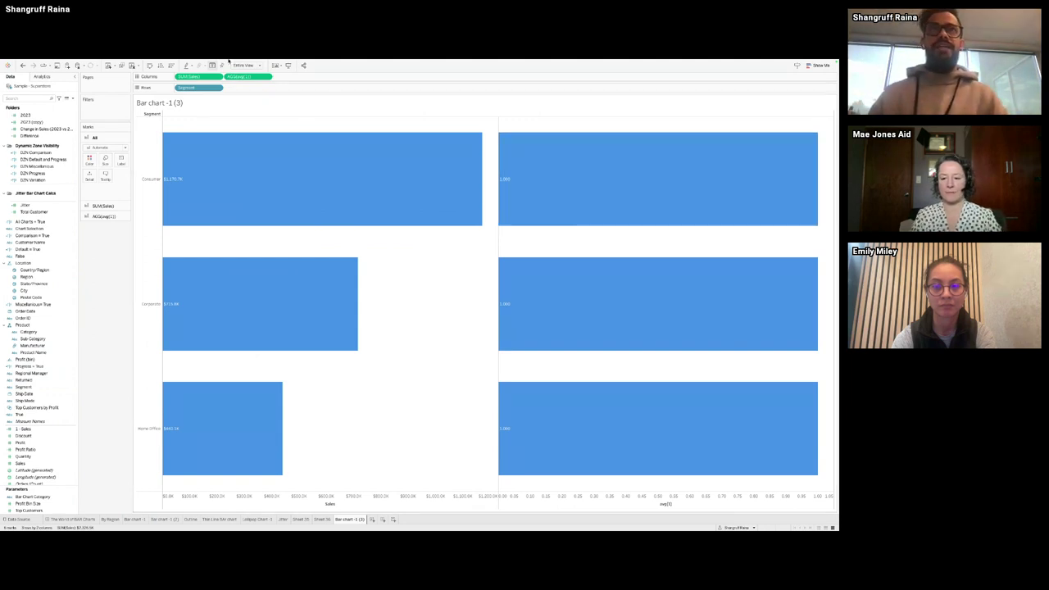
left_click_drag(189, 76, 274, 77)
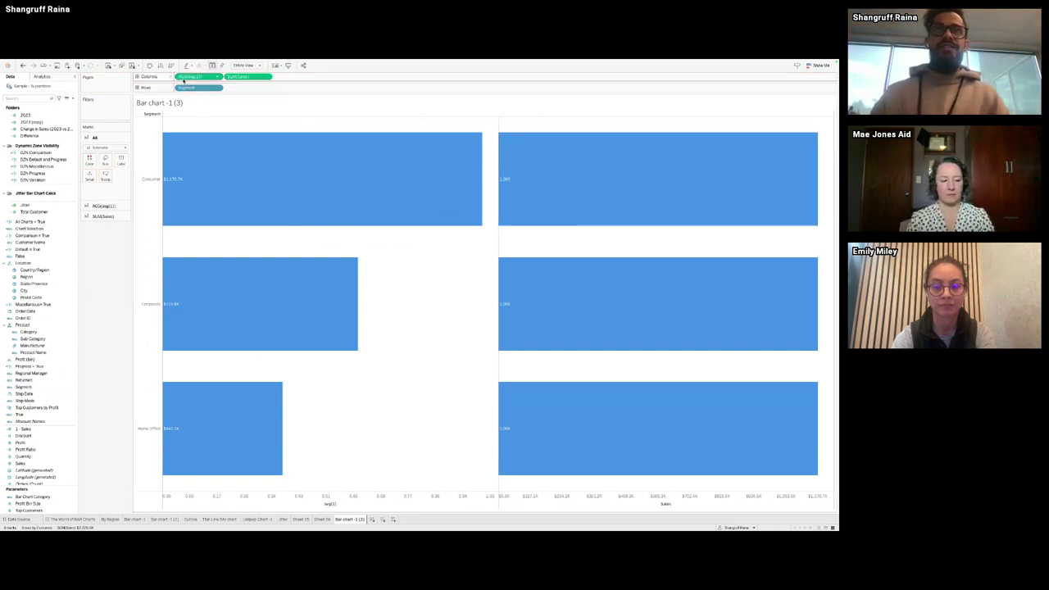
Step: Colour the avg(1) bars light grey
left_click(104, 205)
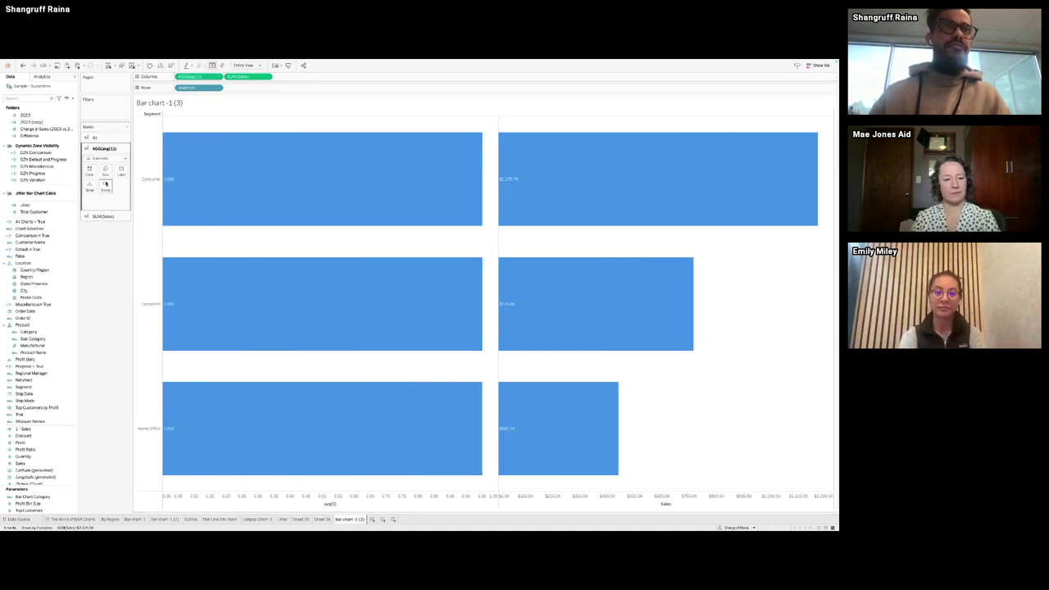
left_click(89, 170)
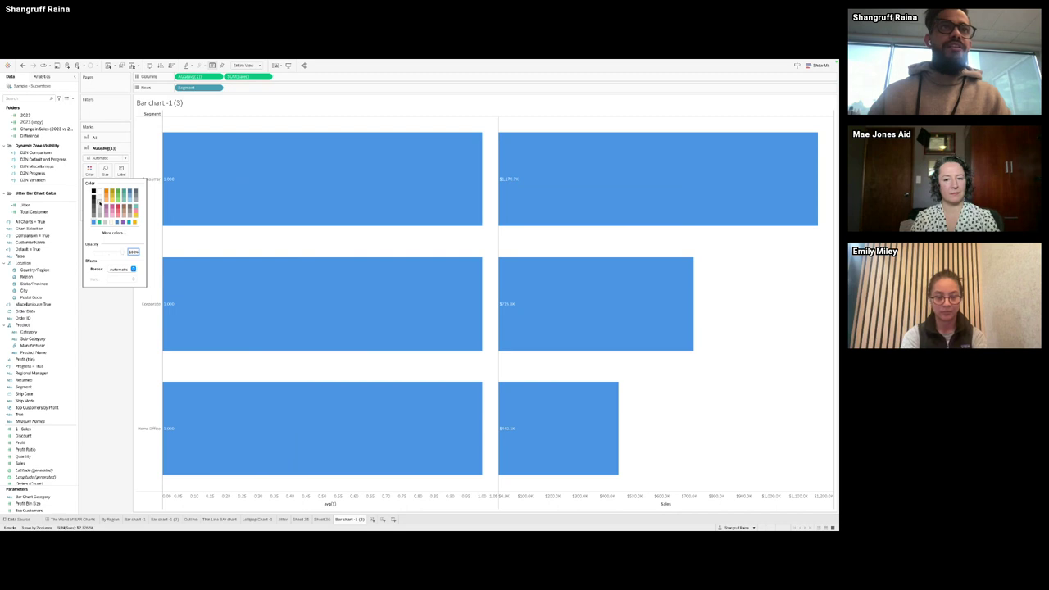
left_click(100, 202)
left_click(93, 333)
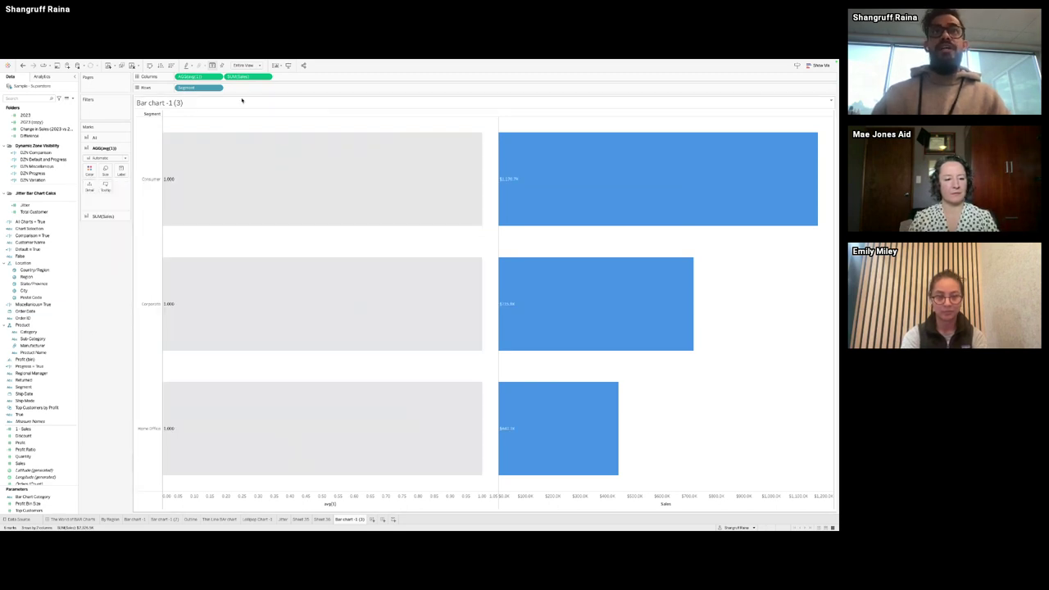
Step: Apply the Percent of Total quick table calculation to SUM(Sales) and combine it with avg(1) as a dual axis
left_click(267, 76)
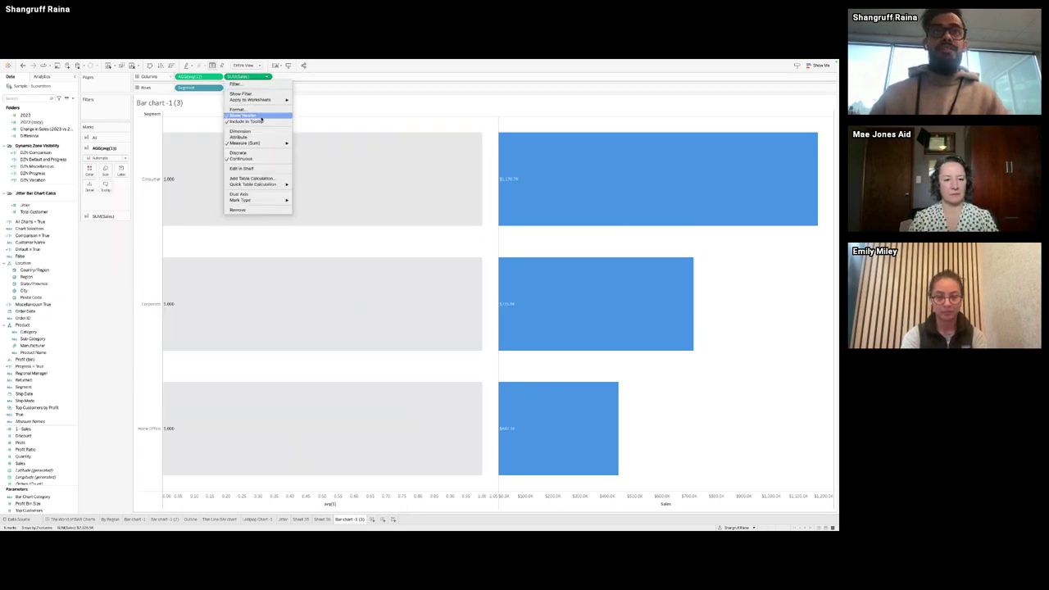
mouse_move(268, 184)
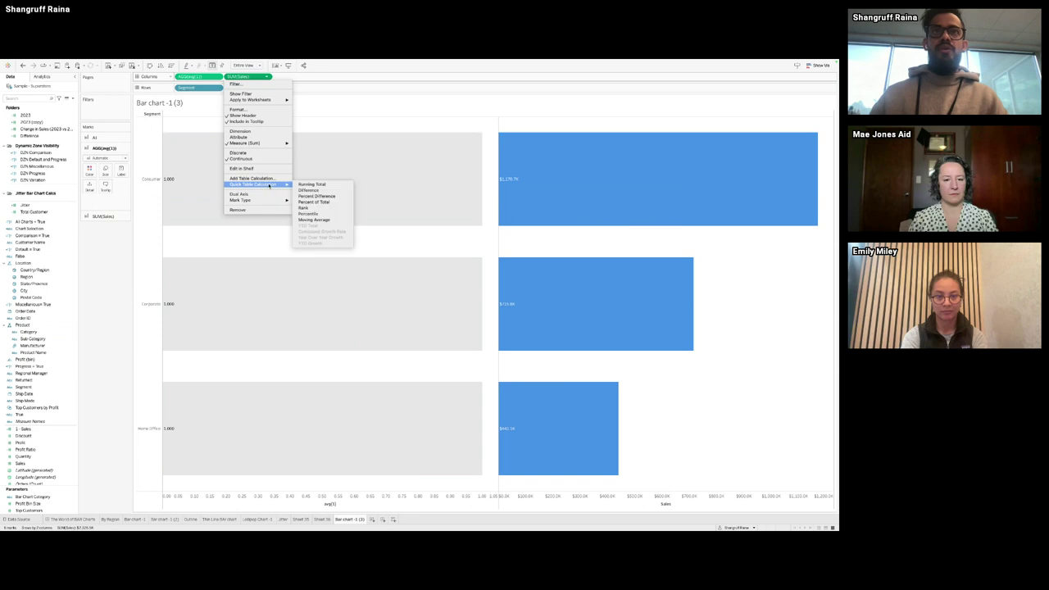
left_click(313, 202)
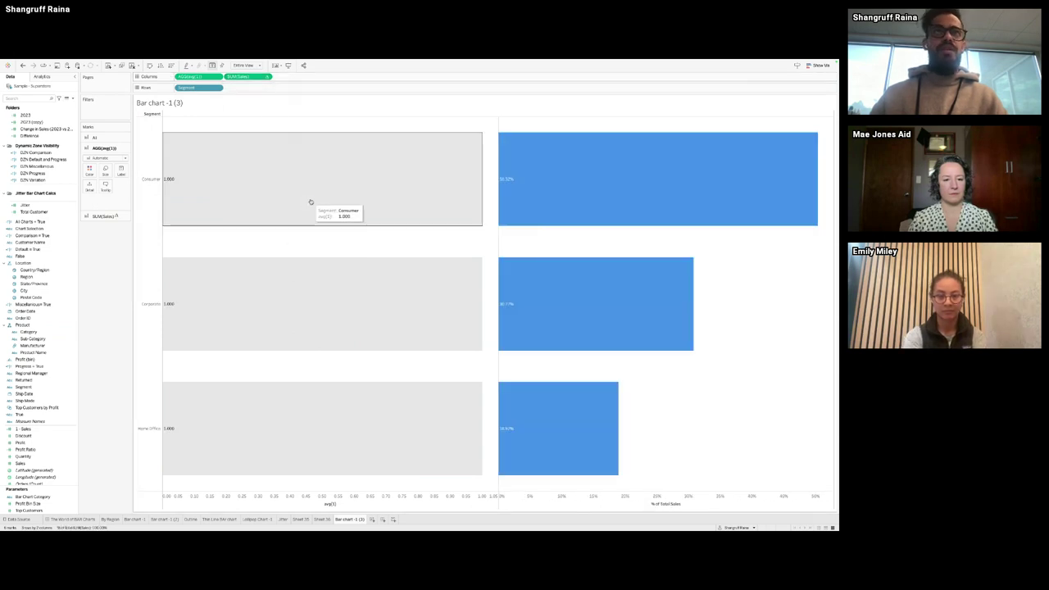
left_click(268, 76)
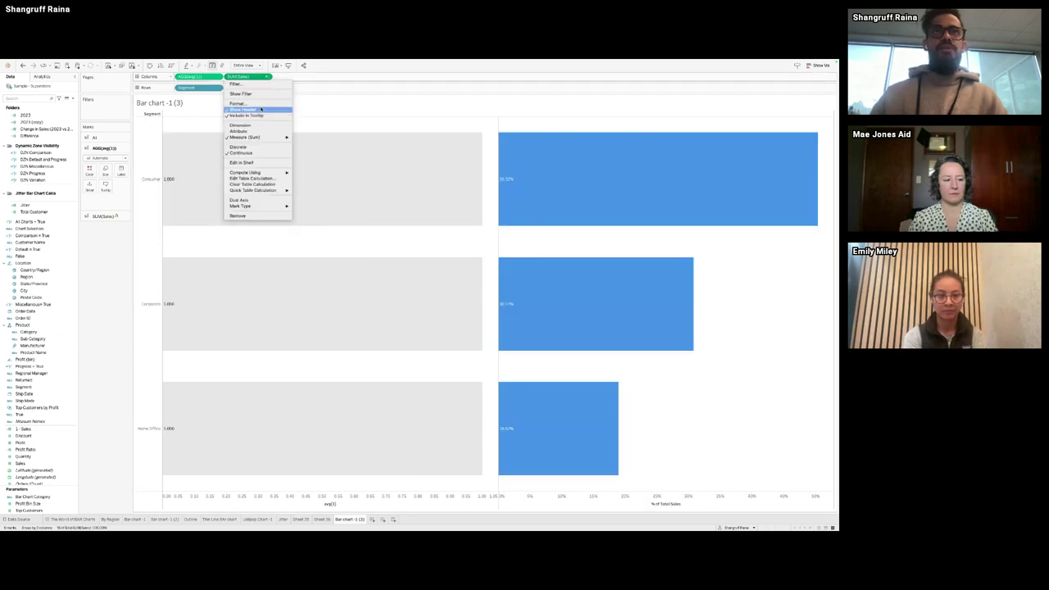
left_click(240, 200)
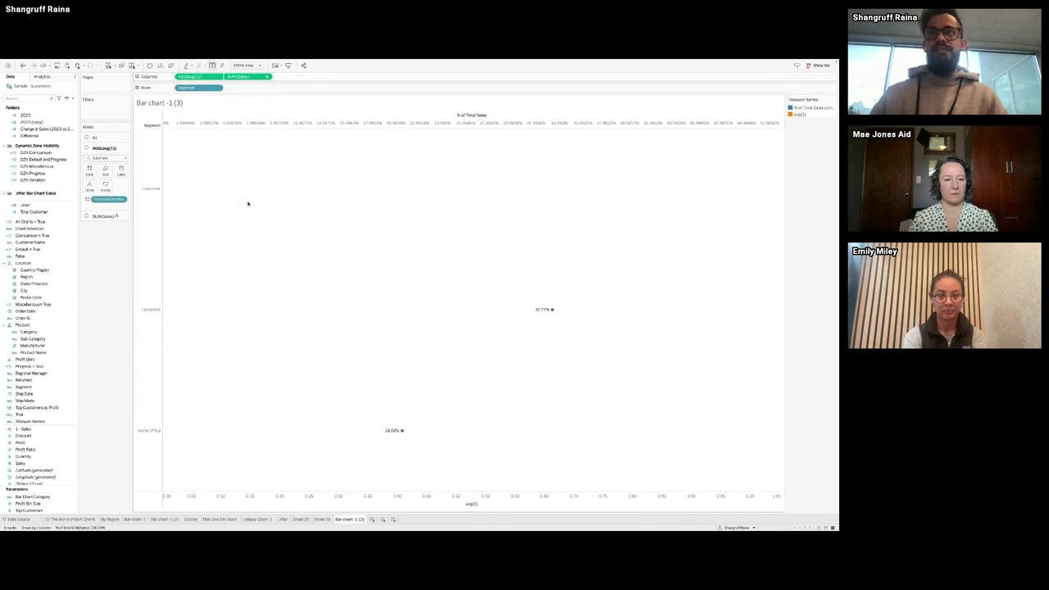
Step: Set the mark type to Bar for all measures and remove Measure Names from their colour
left_click(110, 138)
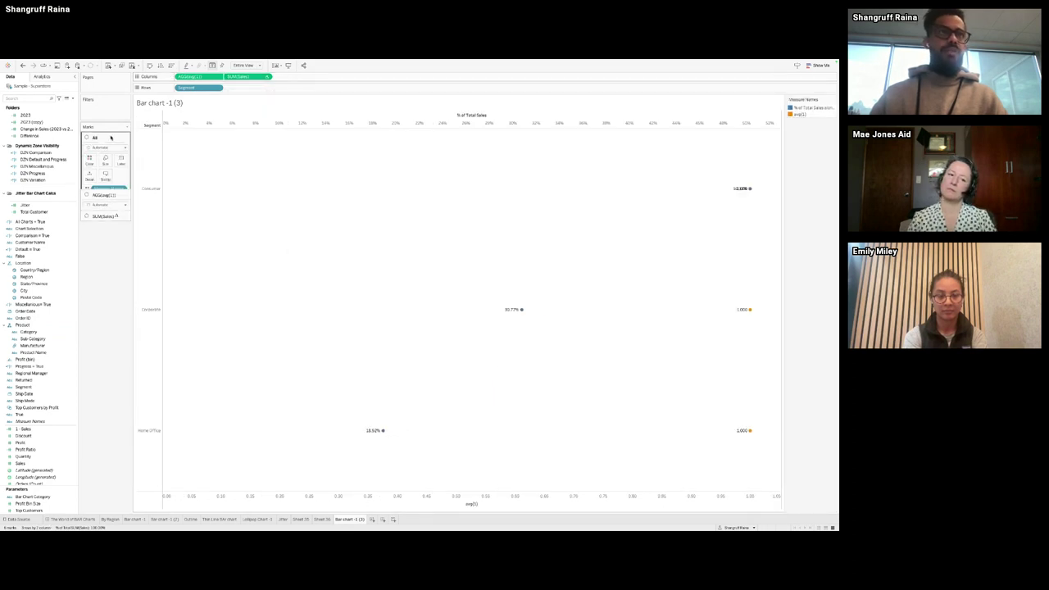
left_click(105, 147)
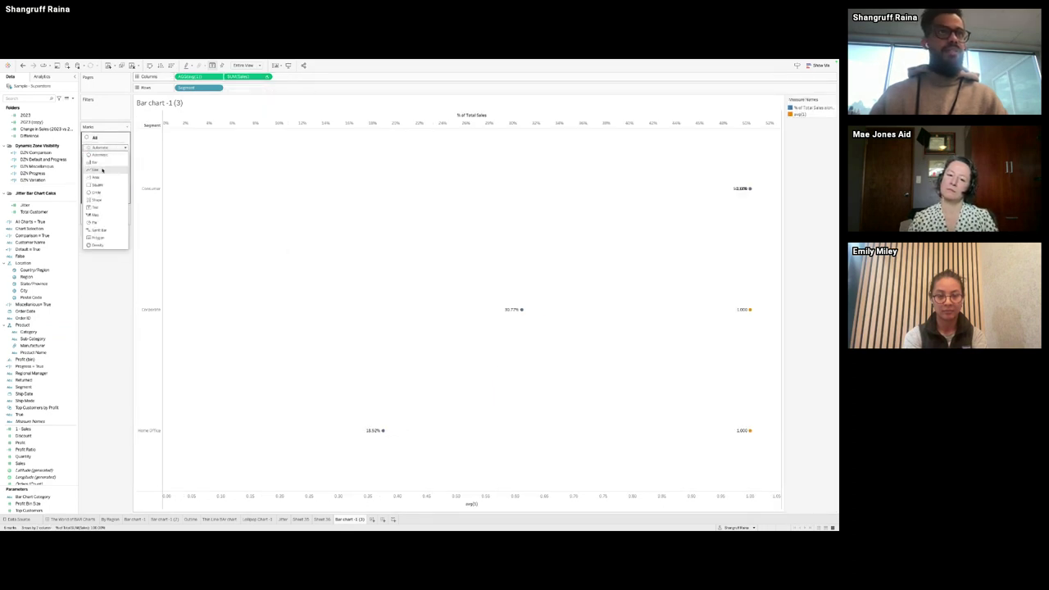
left_click(101, 163)
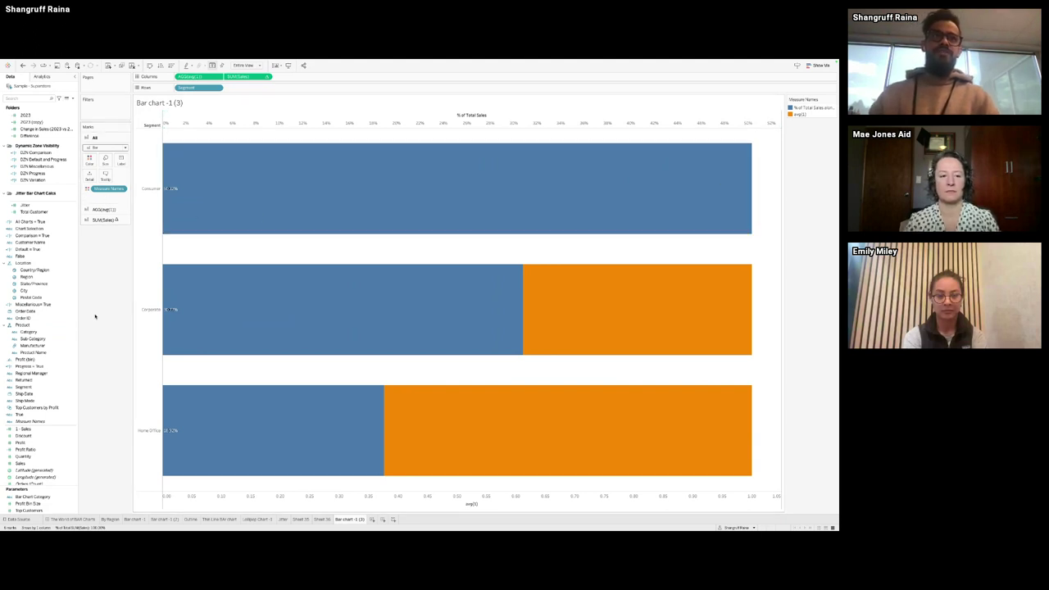
left_click_drag(108, 189, 98, 286)
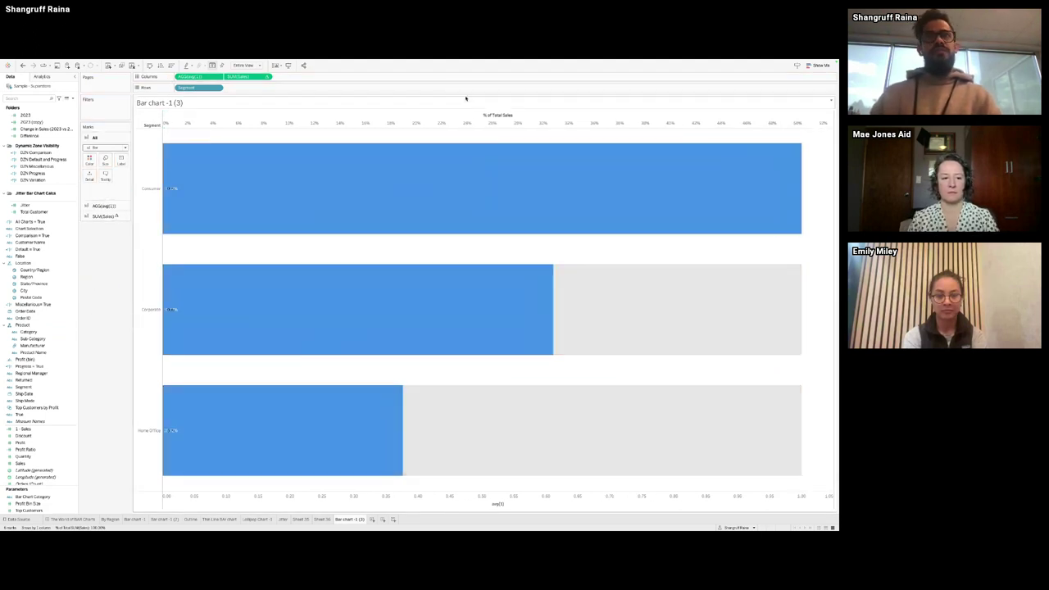
Step: Synchronize the % of Total Sales axis with the avg(1) axis and hide the mark labels on the avg(1) bars
right_click(564, 122)
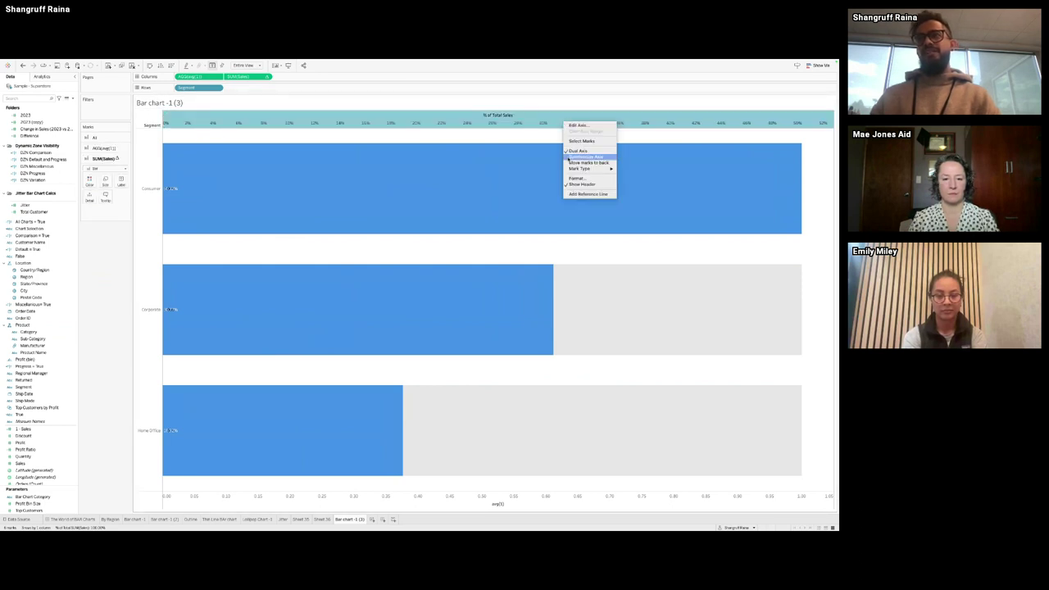
left_click(568, 157)
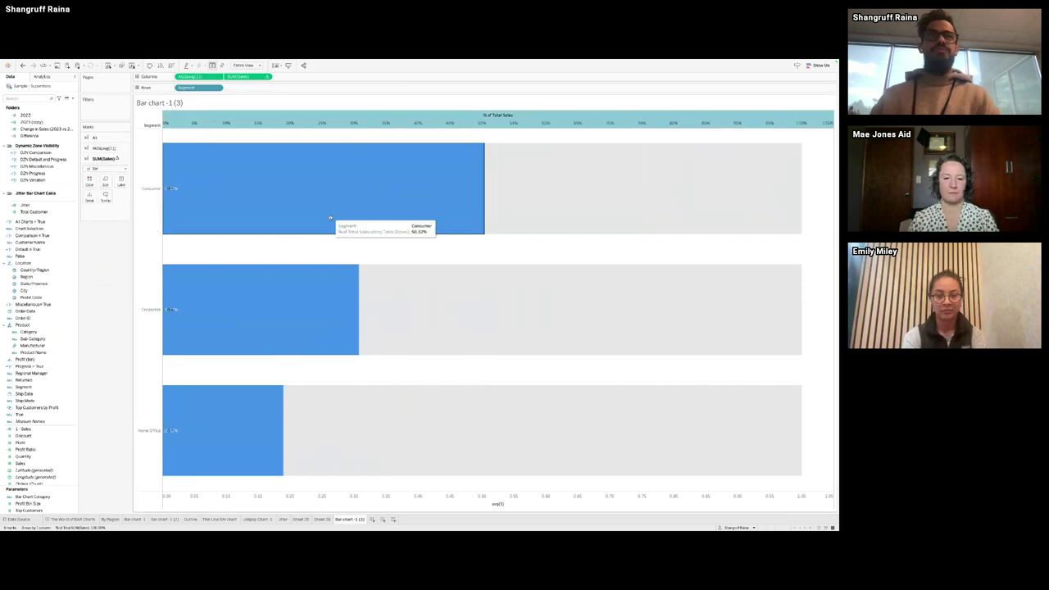
left_click(117, 149)
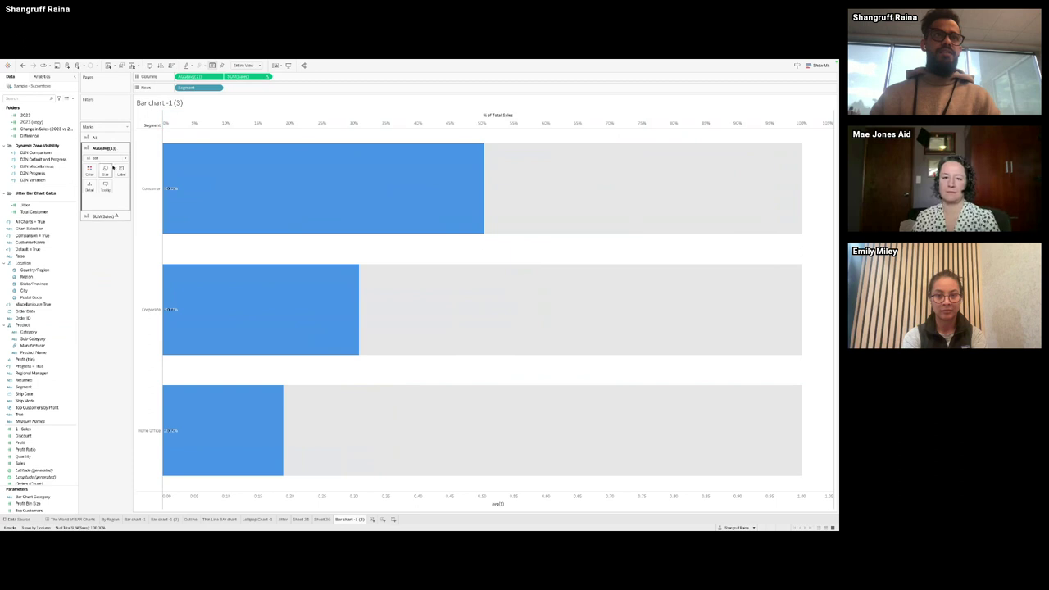
left_click(121, 170)
left_click(99, 284)
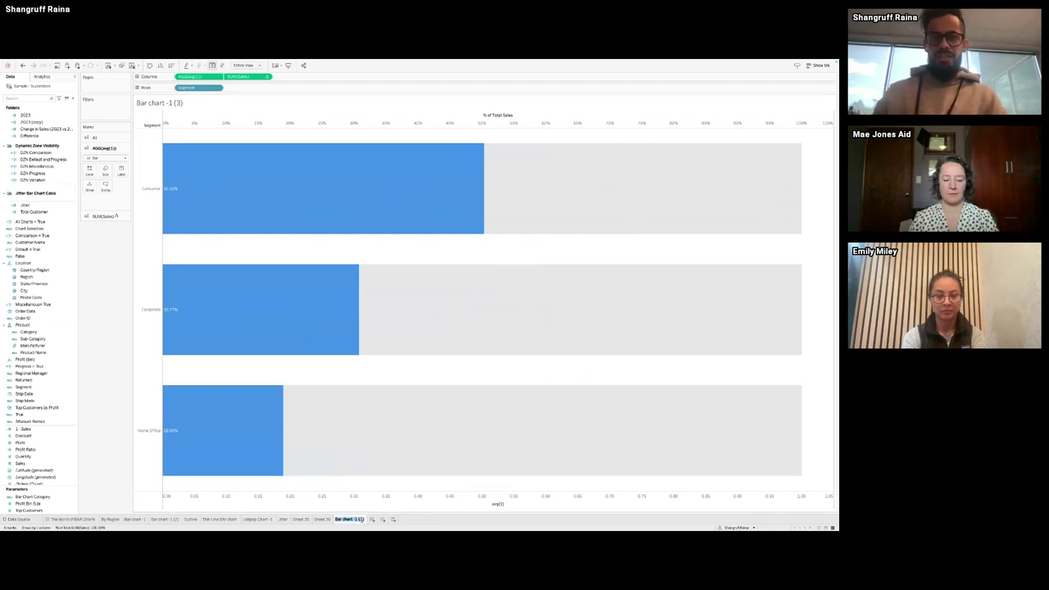
Step: Rename the Bar chart -1 (3) worksheet as "Progress BAr - 1"
type("Progres")
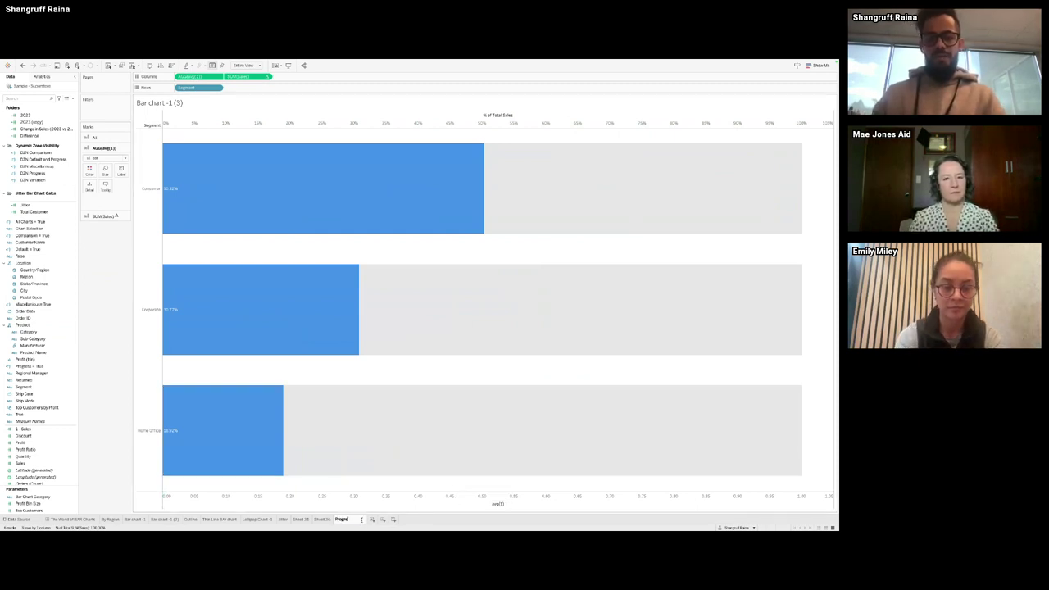
type("s")
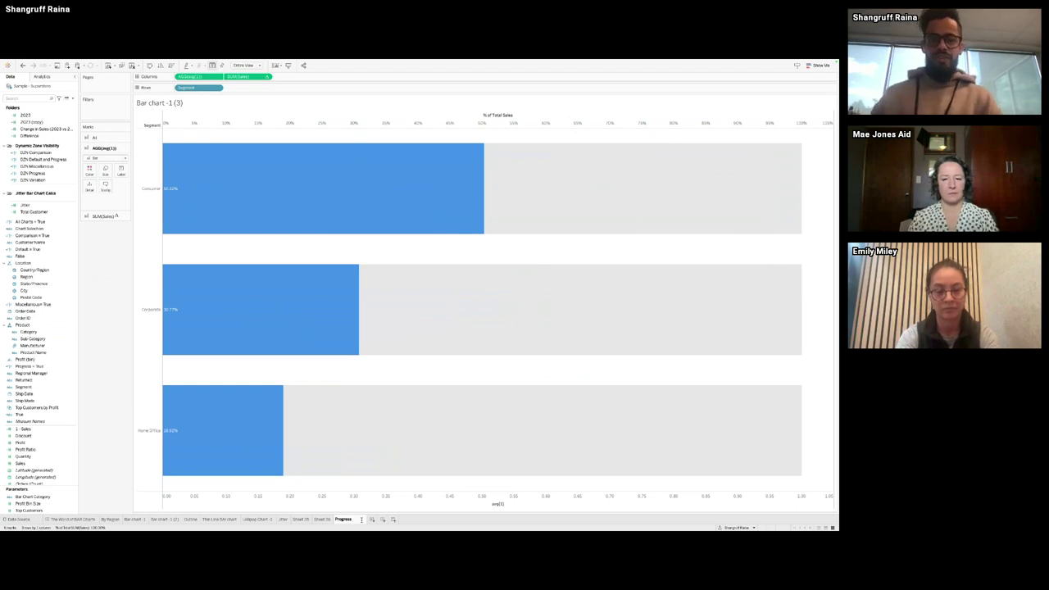
type("Ba")
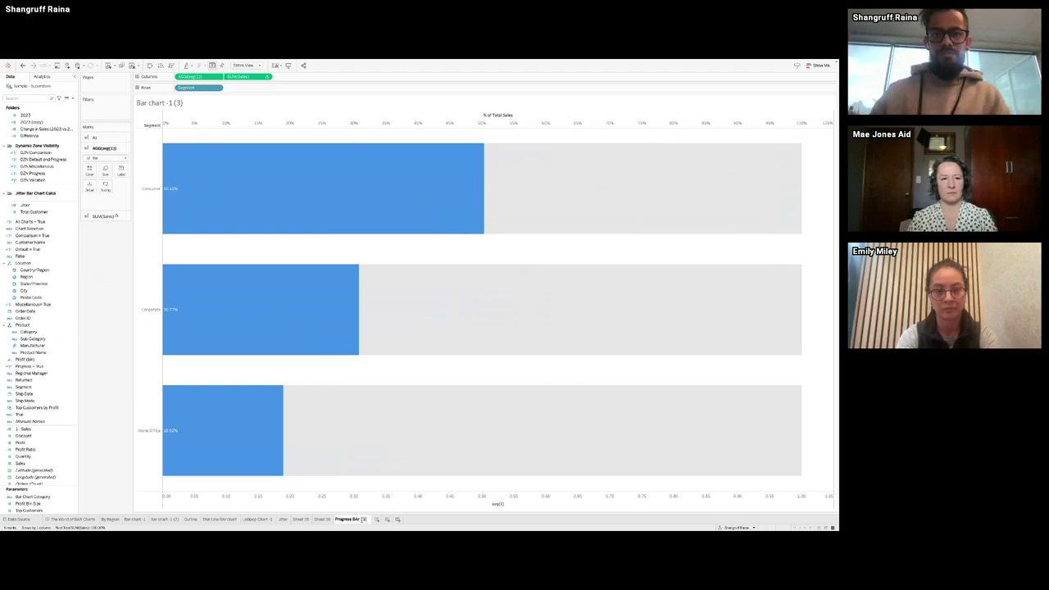
Step: Check the dashboard's progress charts, duplicate the Progress BAr - 1 sheet and make all bars in the copy thin
left_click(76, 519)
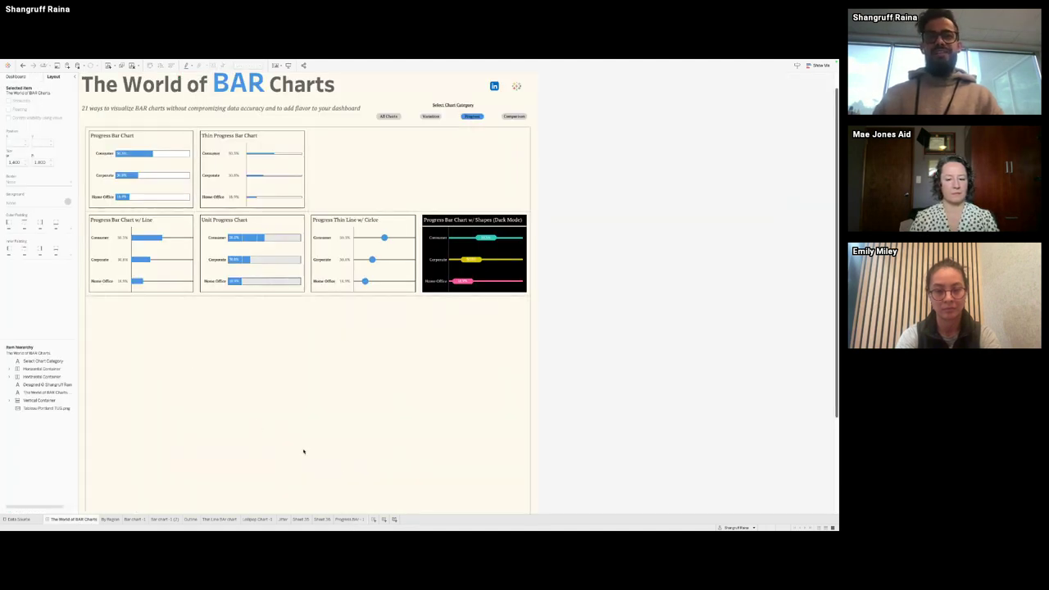
left_click(348, 520)
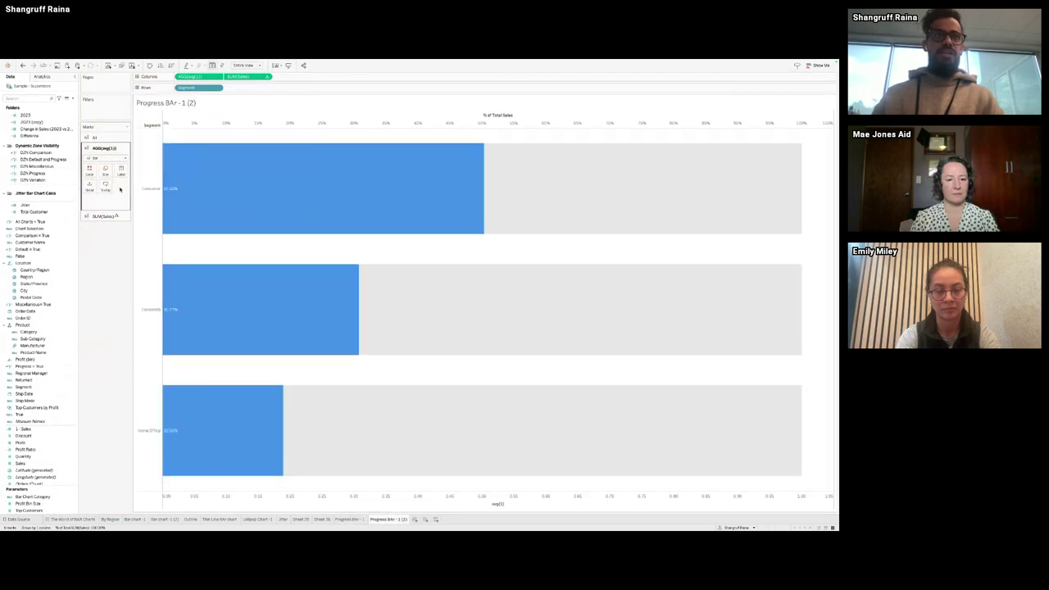
left_click(105, 139)
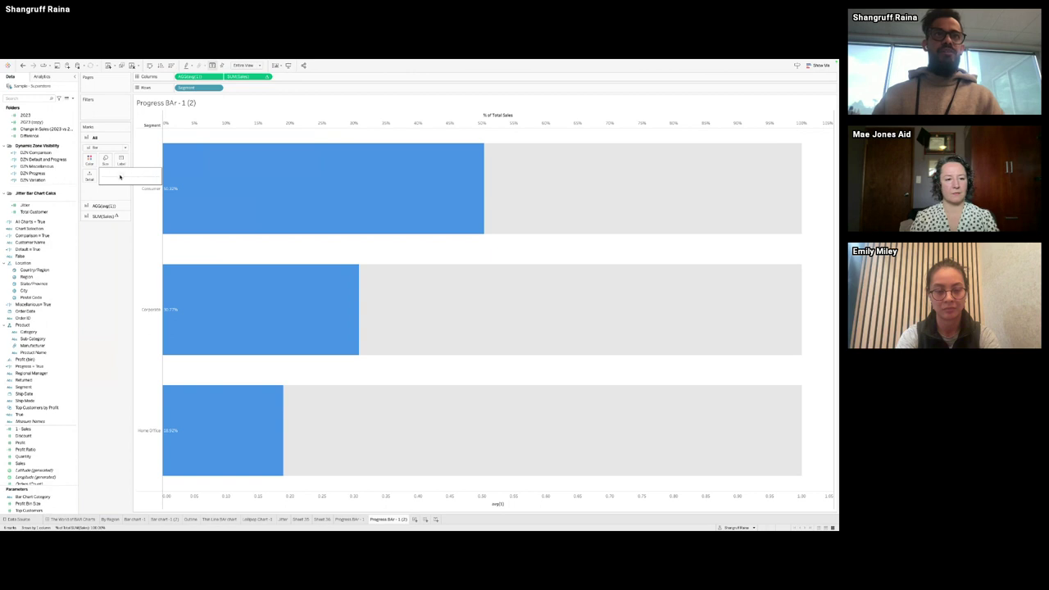
left_click(112, 177)
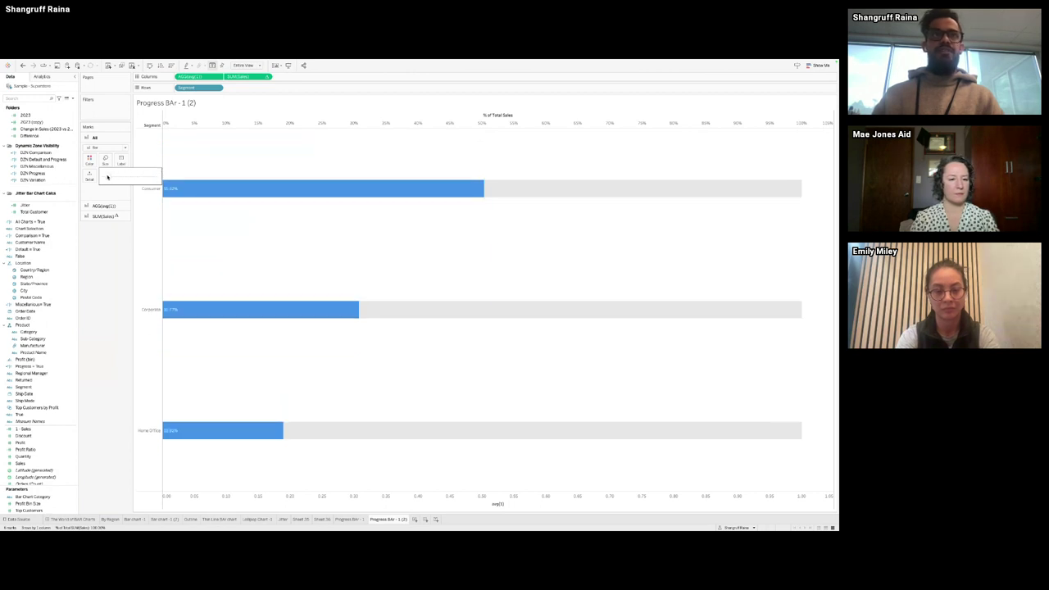
left_click(105, 177)
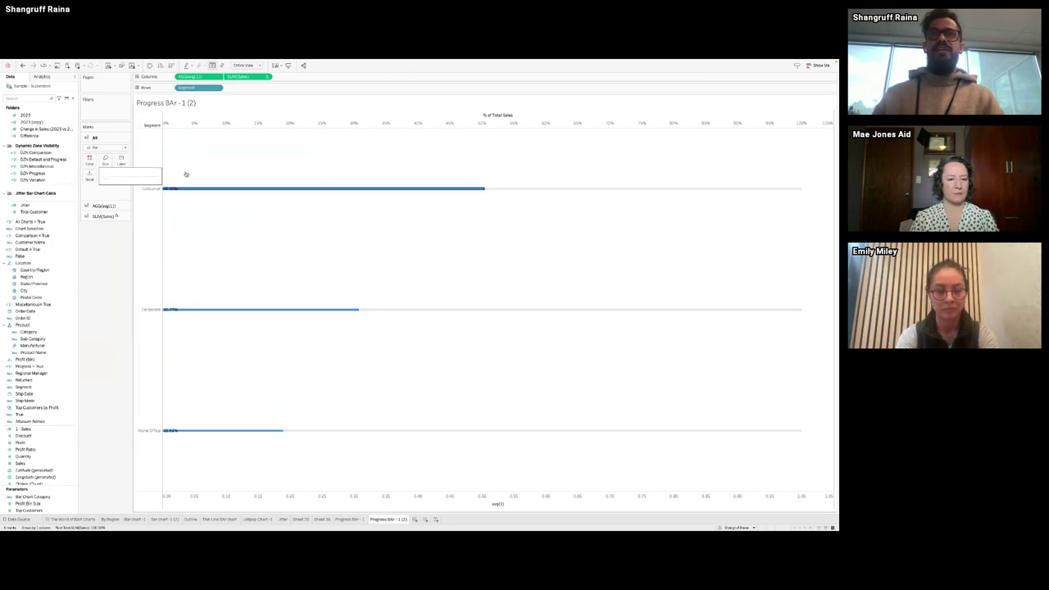
left_click(109, 177)
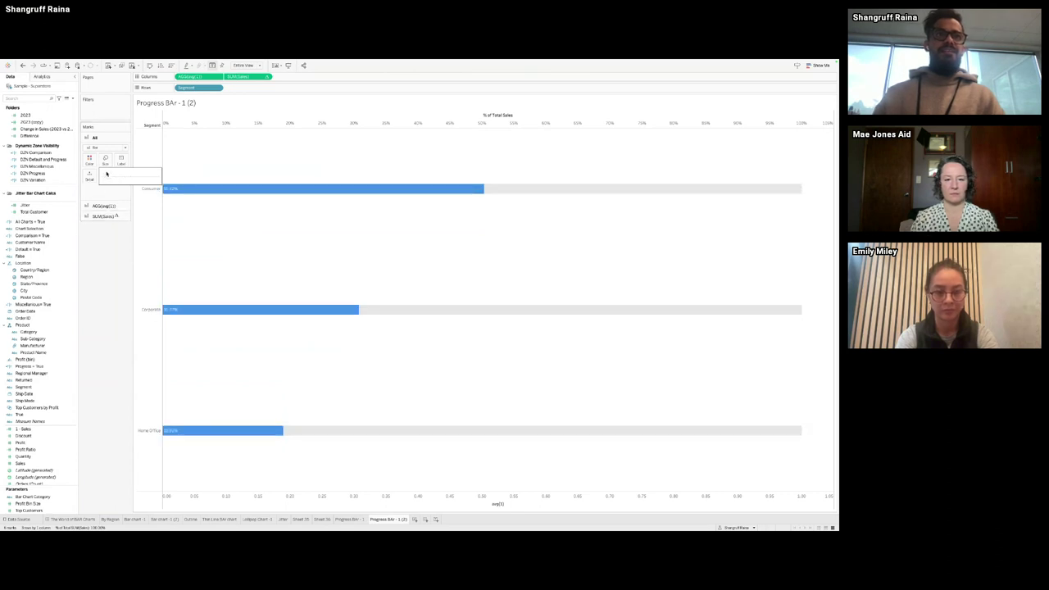
Step: Hide the mark labels on the thin SUM(Sales) bars
left_click(103, 214)
left_click(122, 181)
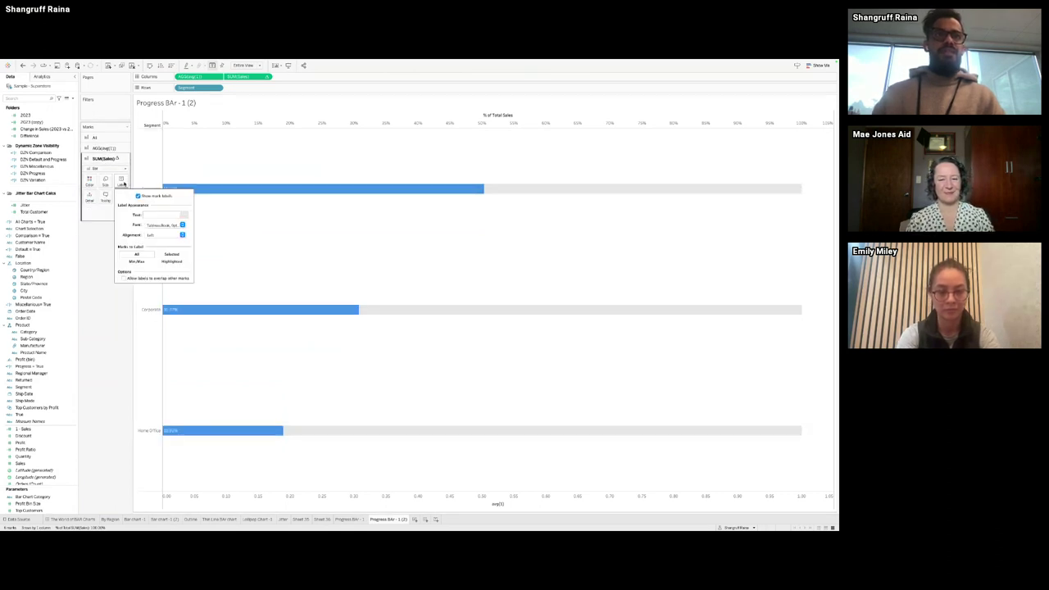
left_click(147, 205)
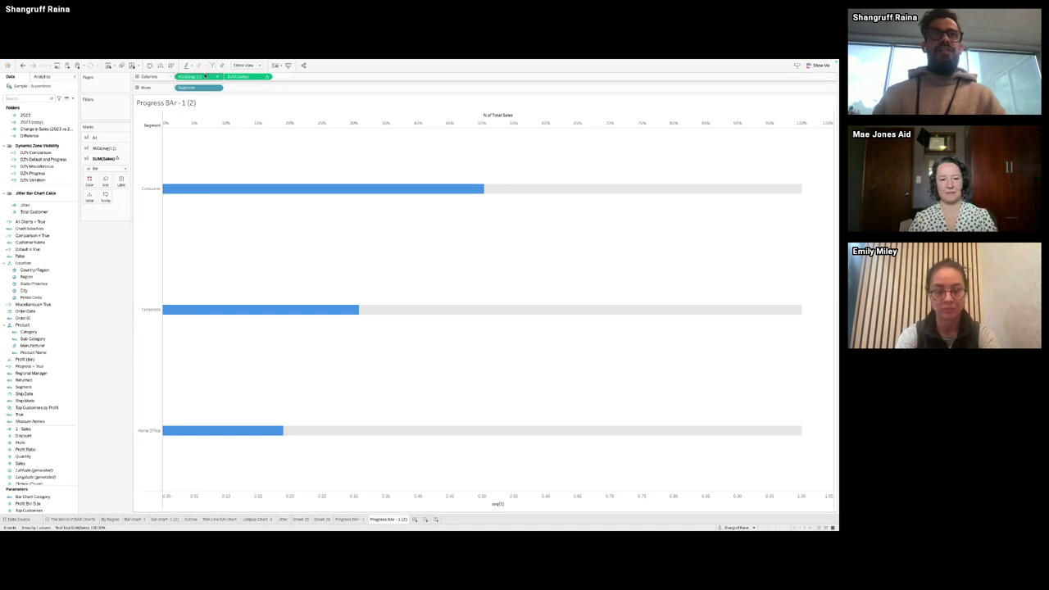
Step: Copy the percent-of-total SUM(Sales) field to Rows after Segment and make it discrete
left_click_drag(237, 76, 239, 86)
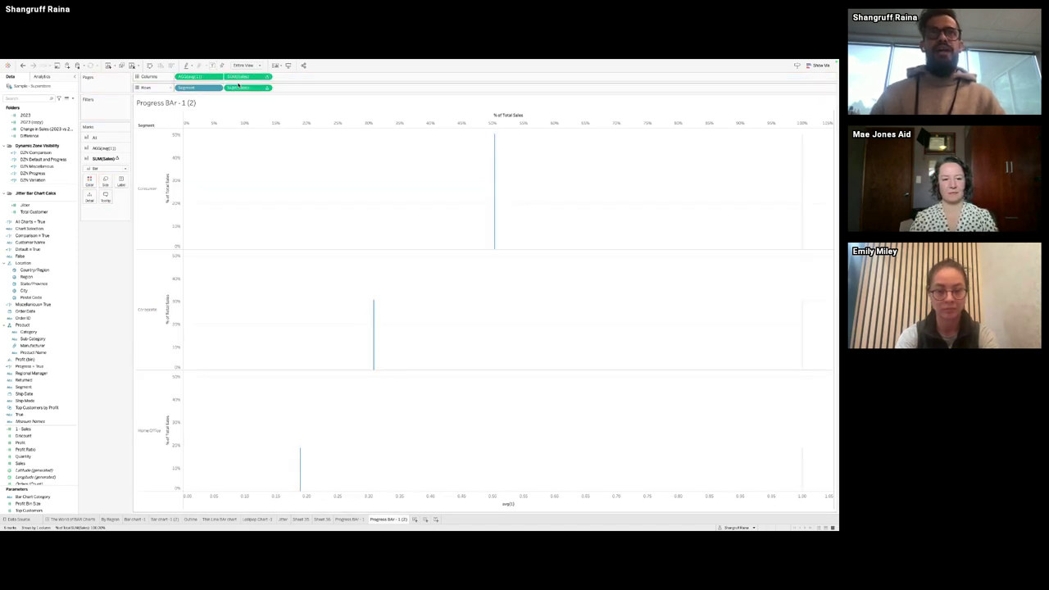
left_click(267, 88)
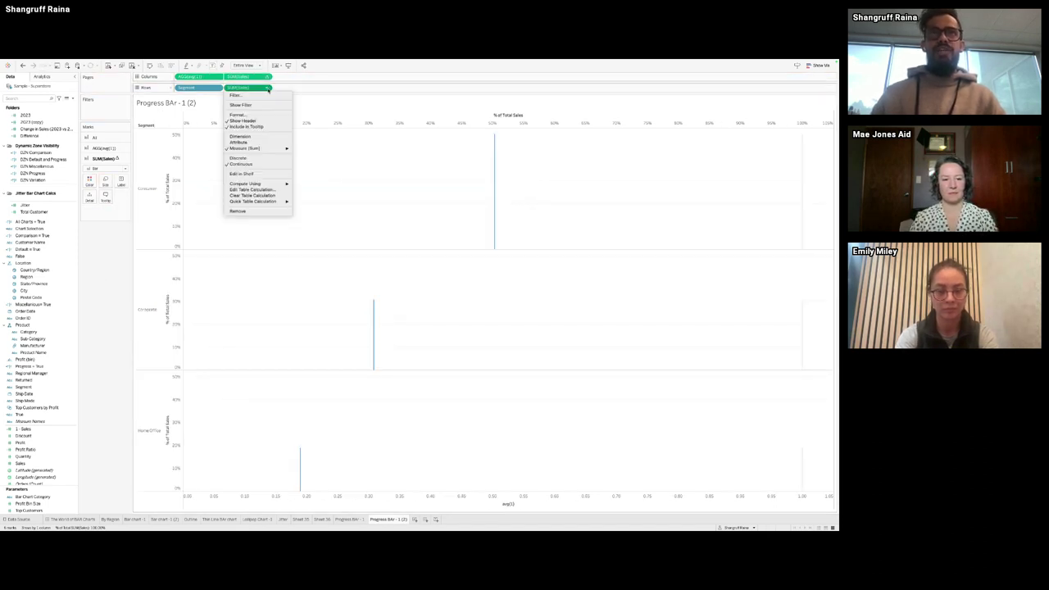
left_click(256, 159)
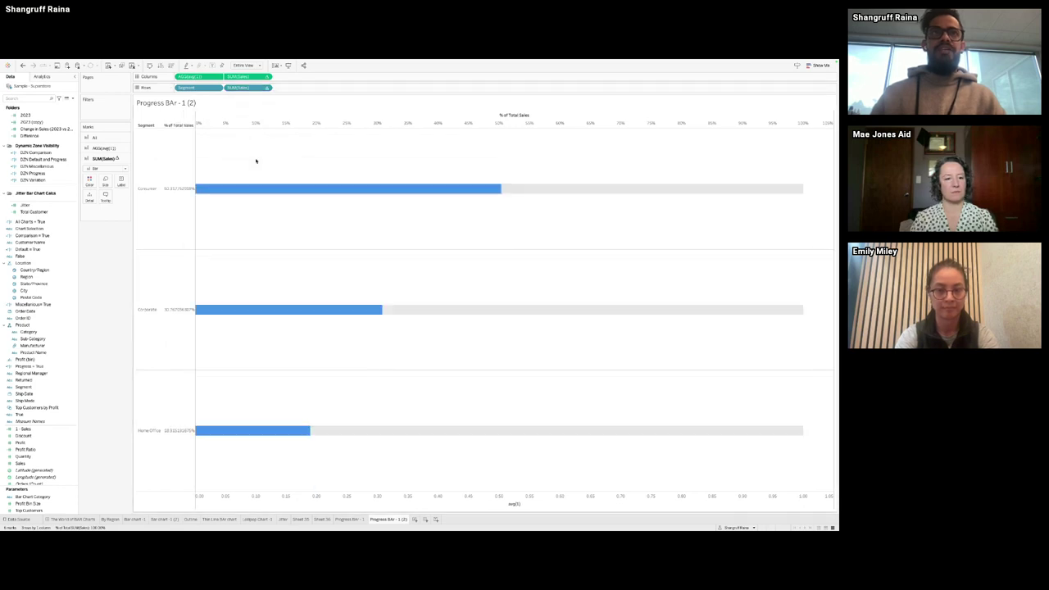
Step: Format the discrete % of Total Sales header numbers as Percentage with one decimal place
right_click(247, 89)
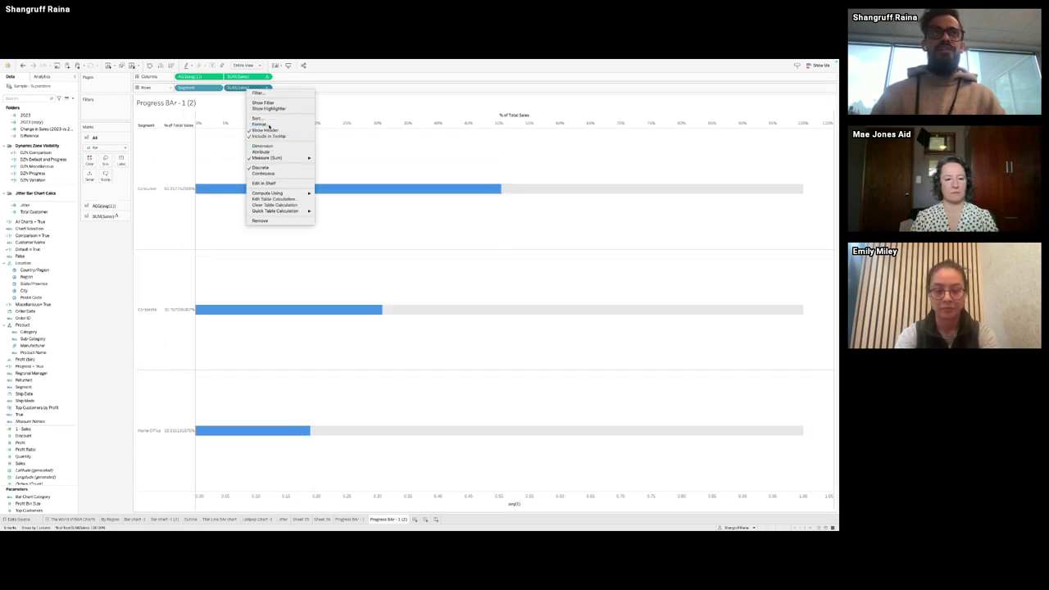
left_click(259, 124)
left_click(50, 99)
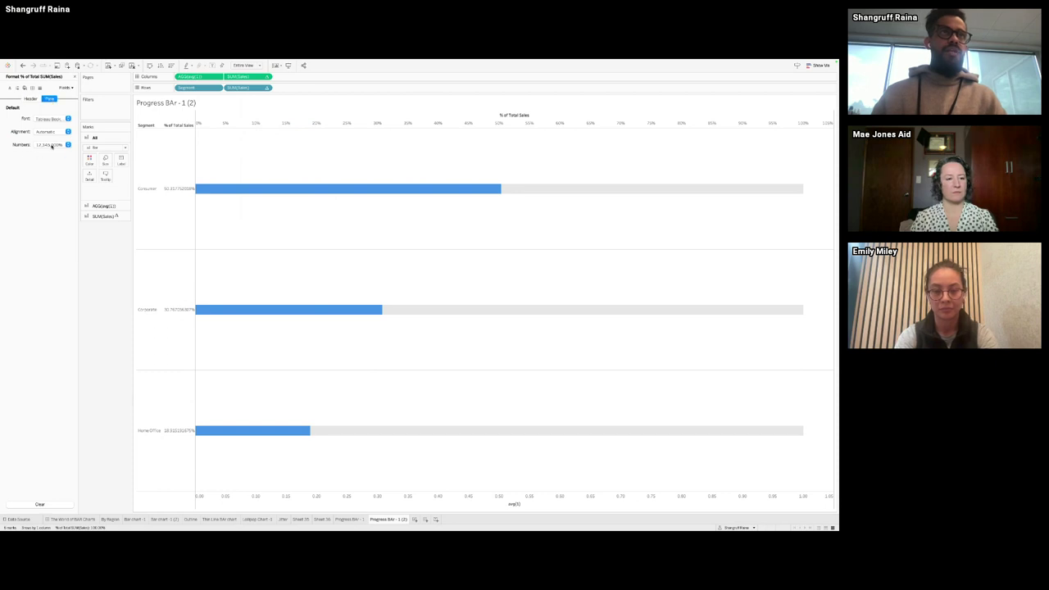
left_click(51, 146)
left_click(30, 98)
left_click(46, 145)
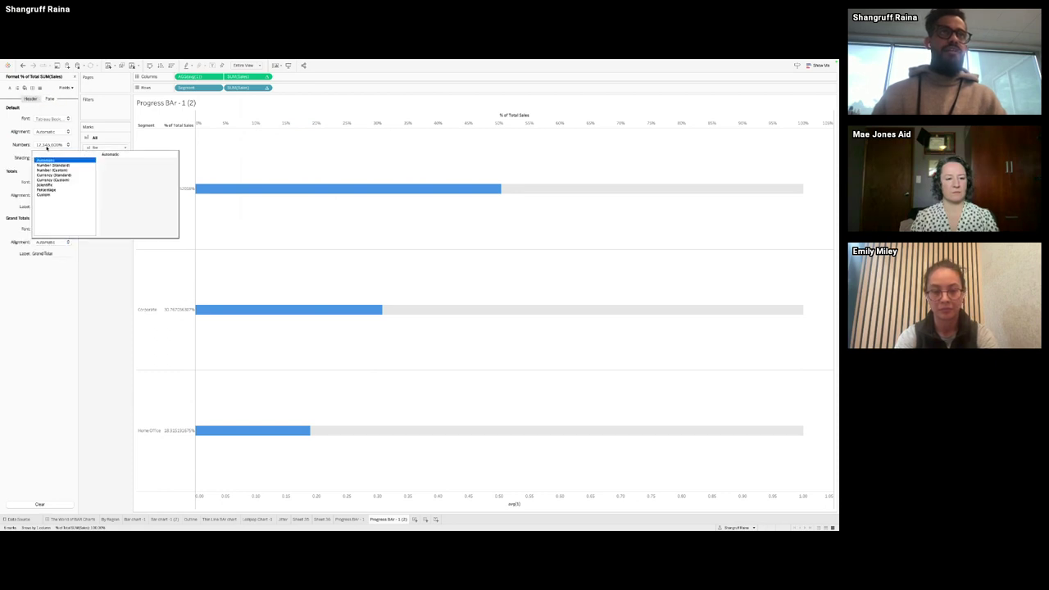
left_click(53, 190)
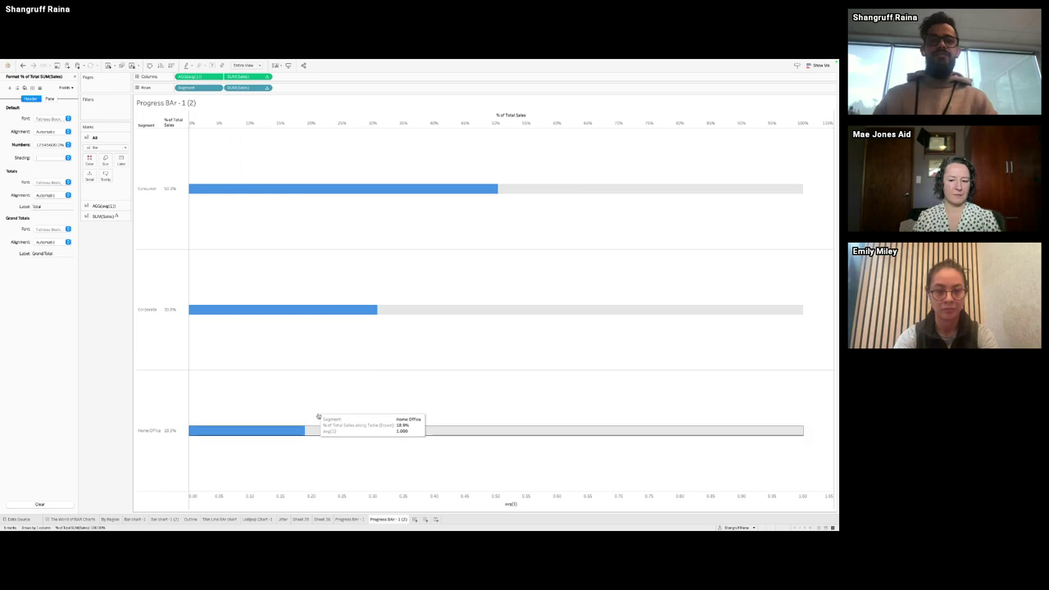
Step: Check the dashboard's Progress Bar Chart w/ Line and duplicate the Progress BAr - 1 sheet for it
left_click(56, 519)
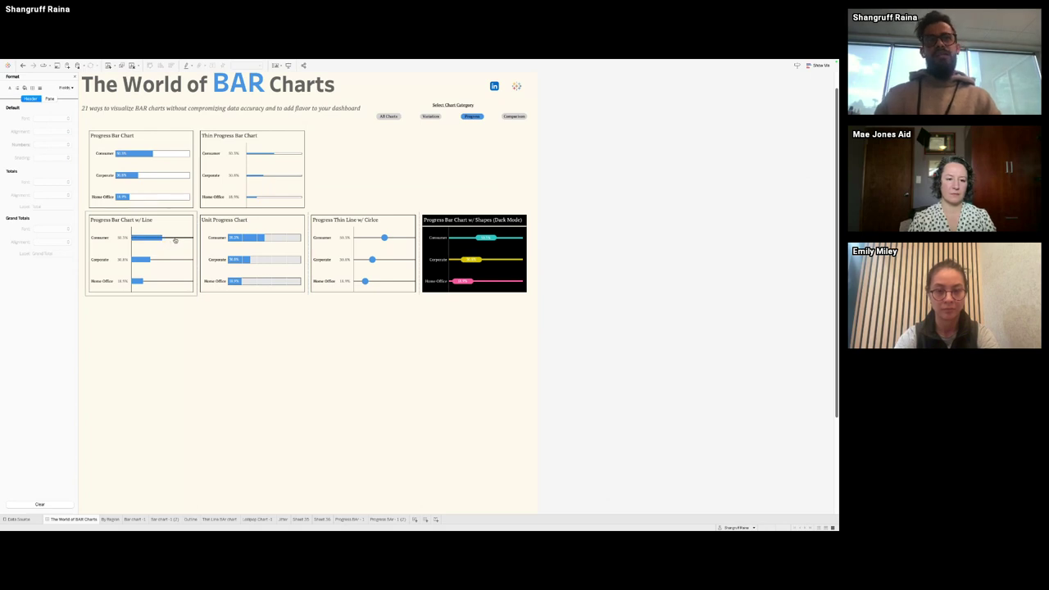
key("ctrl+Right")
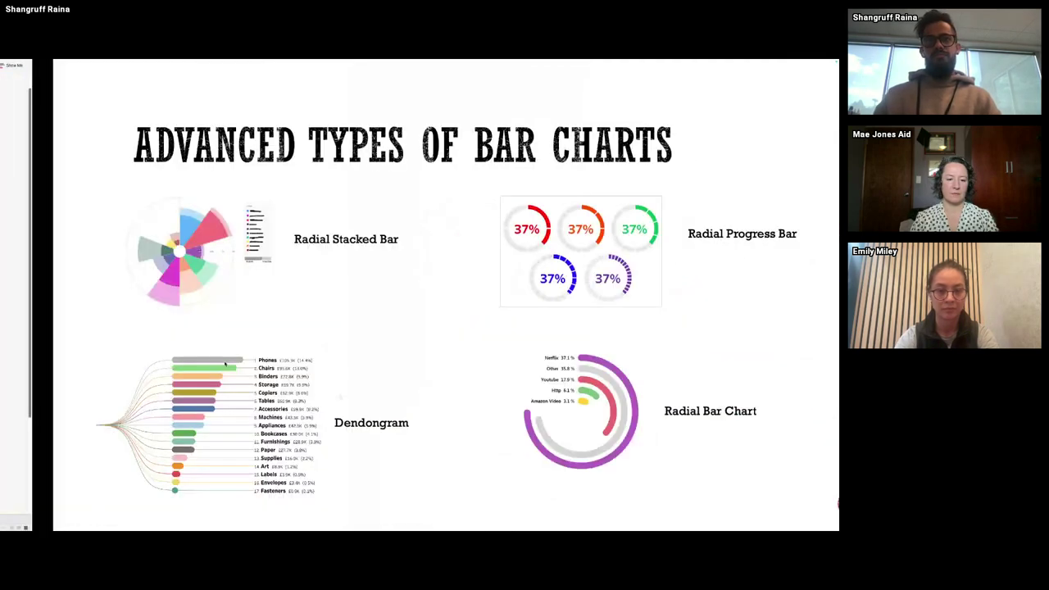
key("ctrl+Left")
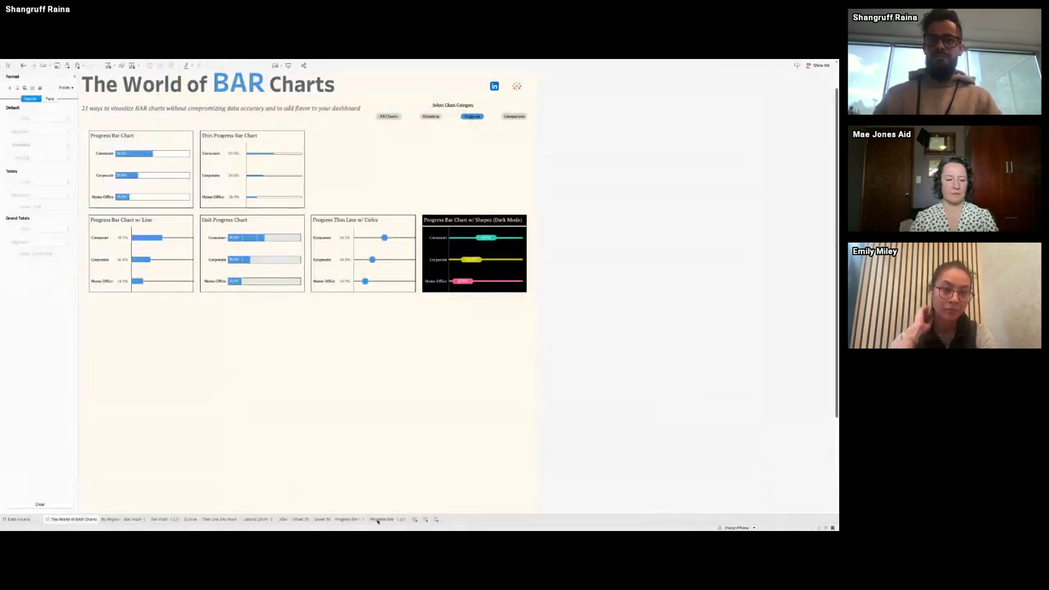
left_click(378, 522)
right_click(358, 520)
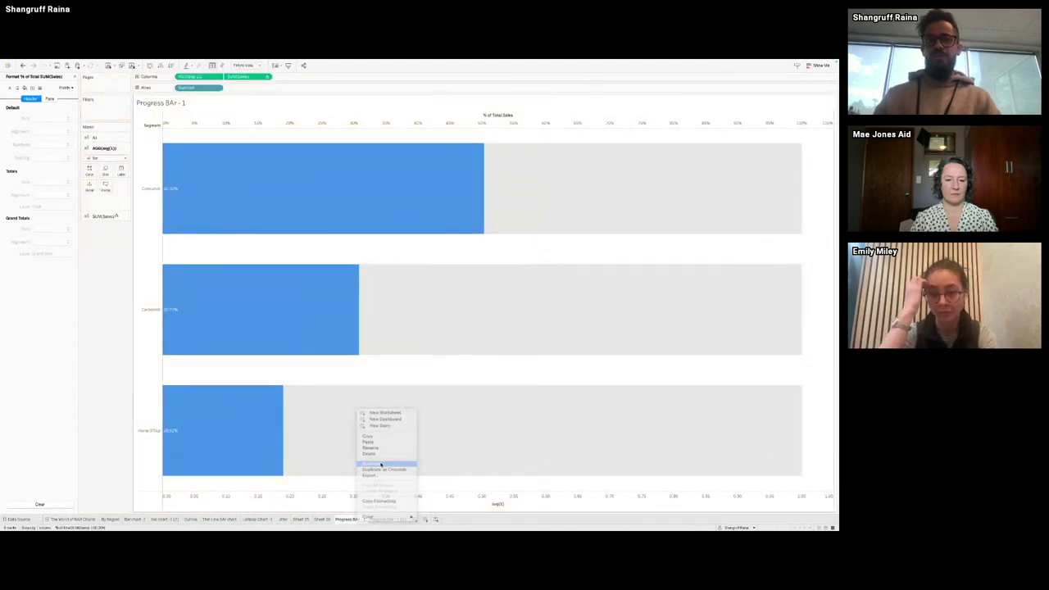
left_click(380, 463)
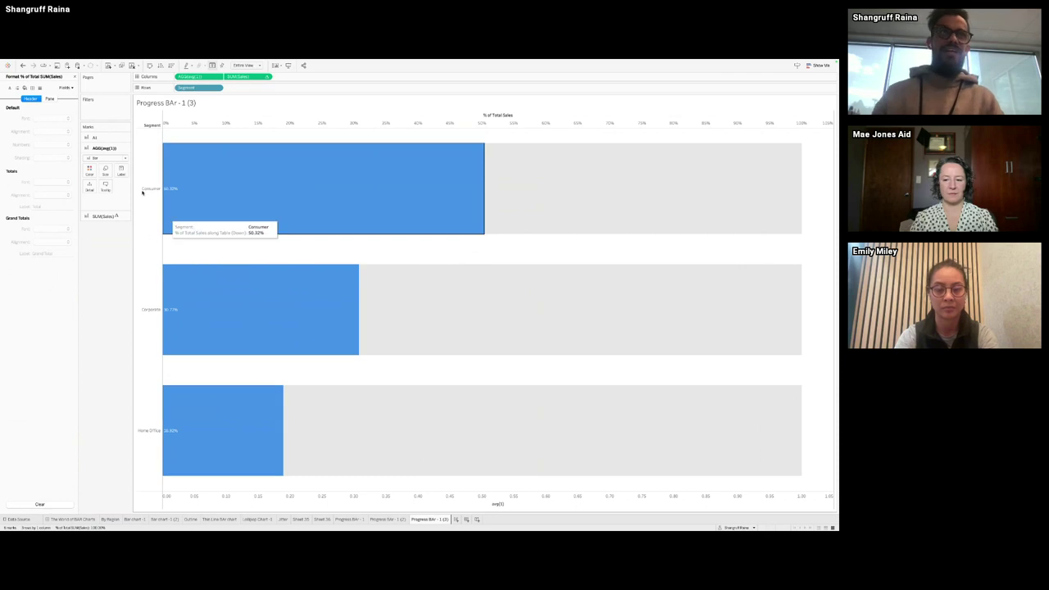
Step: Shrink the avg(1) bars to a thin line and colour them black
left_click(201, 77)
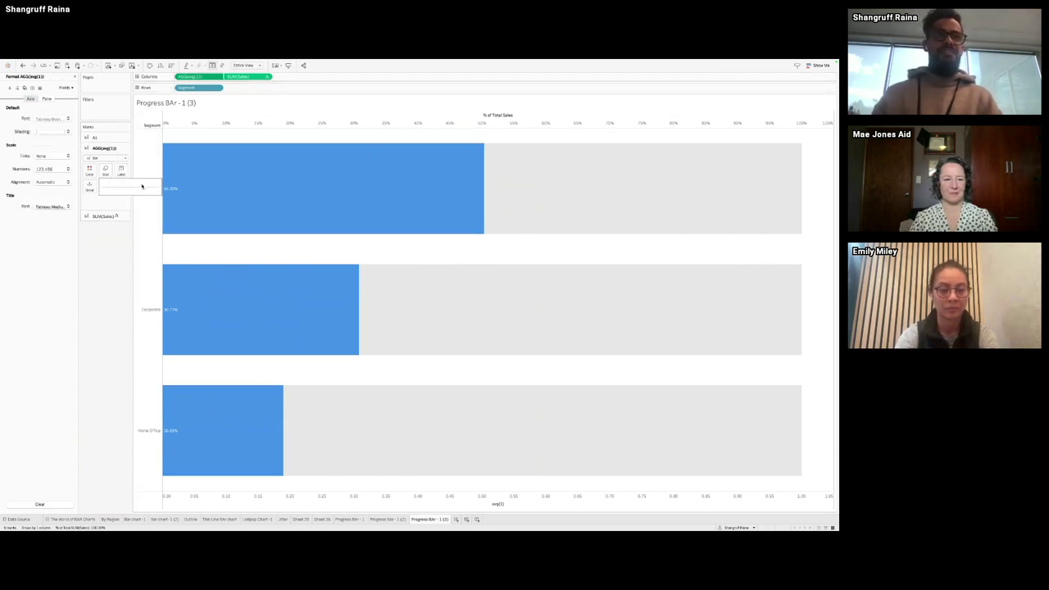
left_click_drag(119, 187, 82, 185)
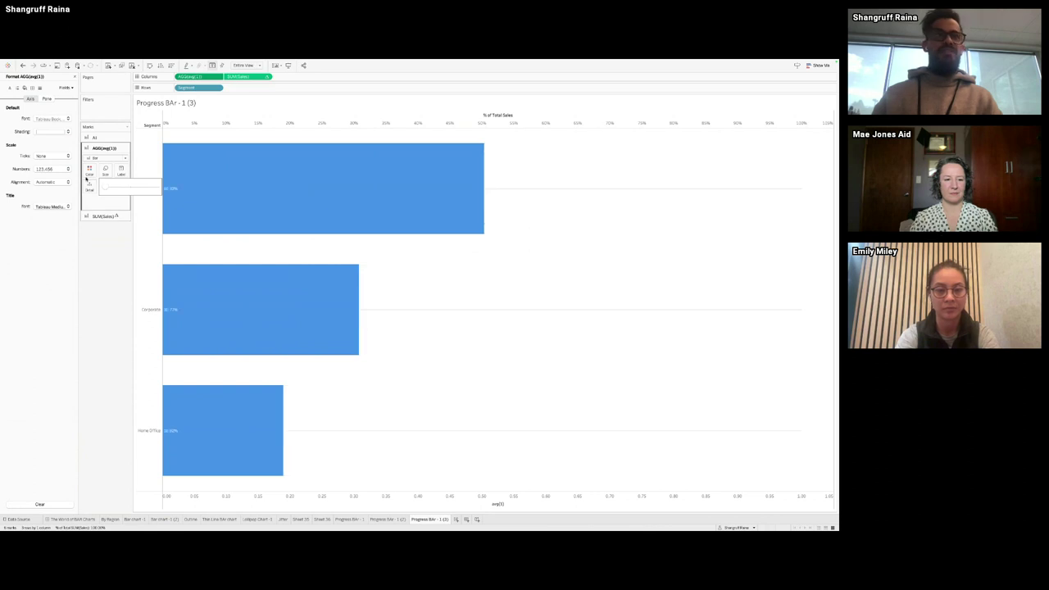
left_click(88, 172)
left_click(93, 195)
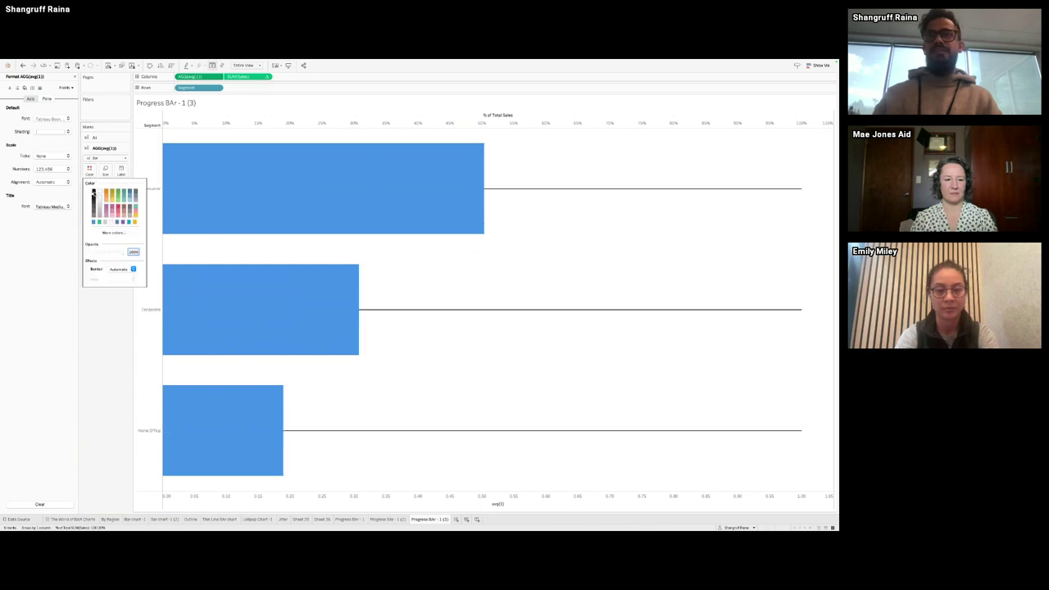
left_click(111, 326)
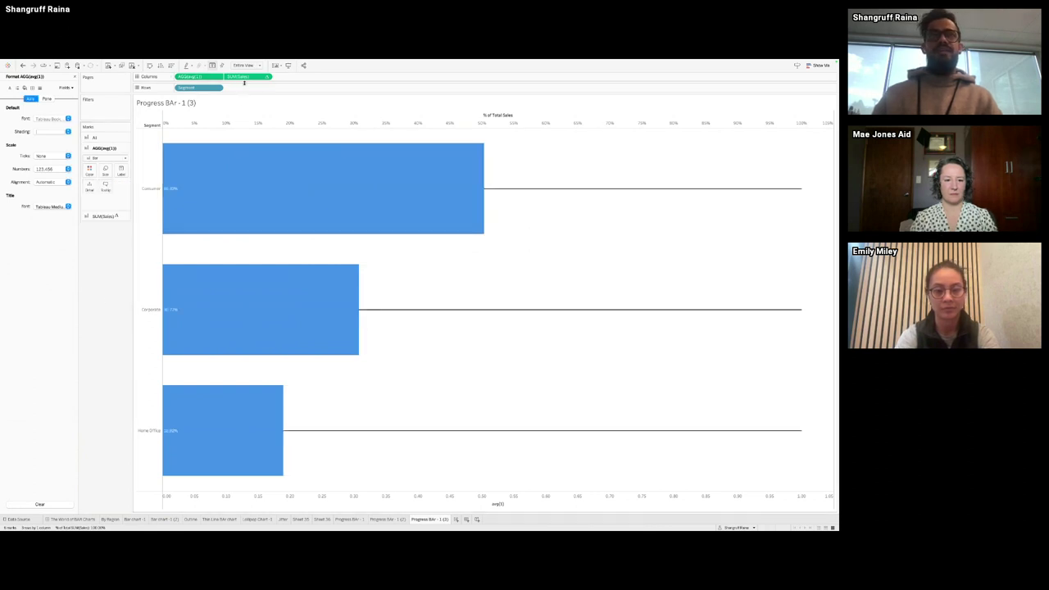
Step: Add a discrete copy of the percent-of-total SUM(Sales) field to Rows on the Progress BAr - 1 (3) sheet
left_click_drag(246, 77, 250, 89)
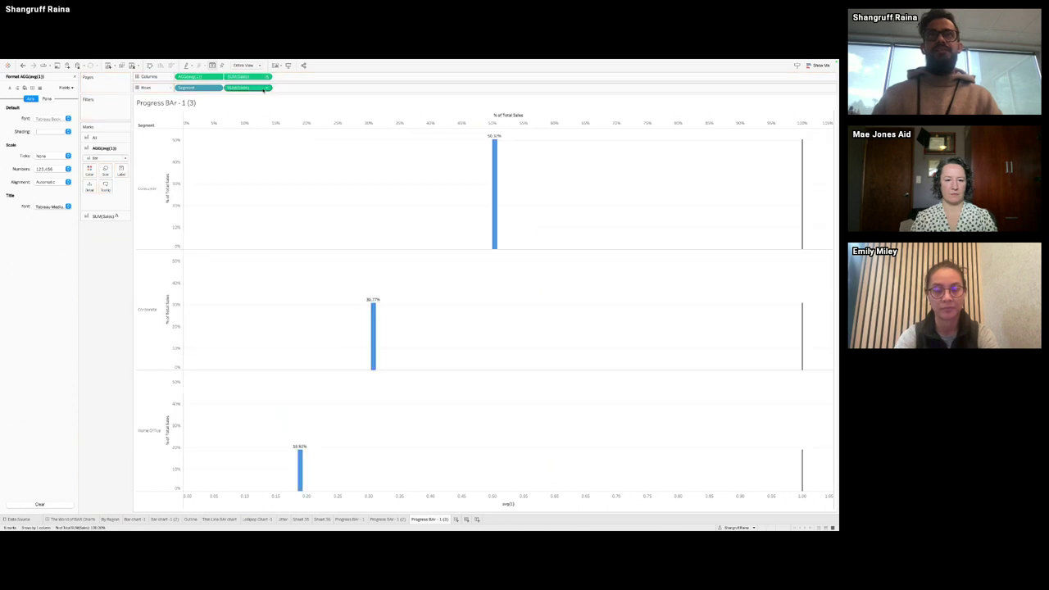
left_click(267, 88)
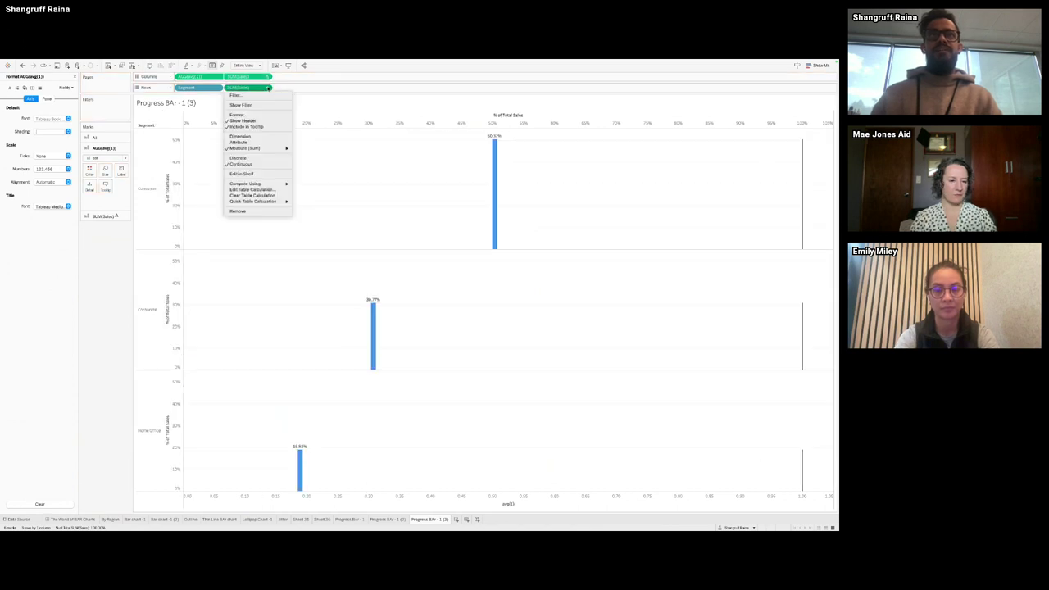
left_click(252, 157)
Step: Format the % of Total Sales row headers beside the line progress bars as Percentage with one decimal place
left_click(267, 88)
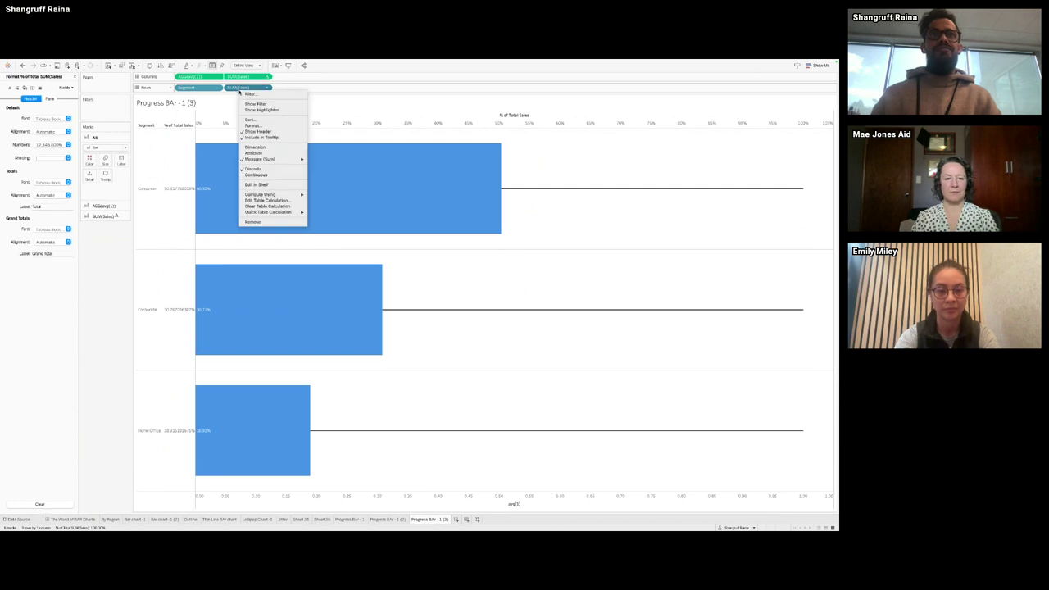
left_click(261, 128)
left_click(69, 145)
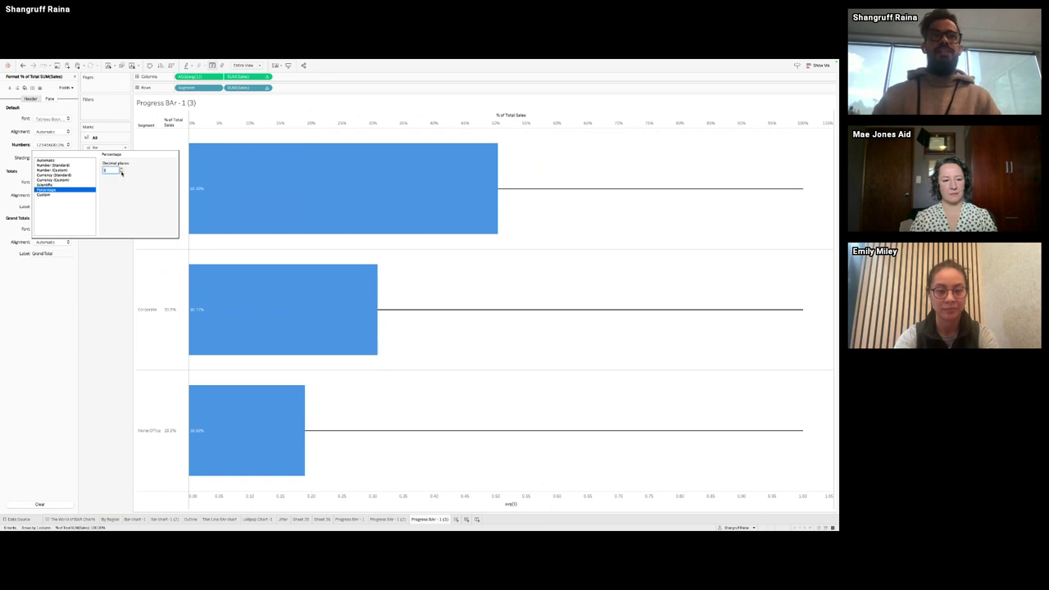
Step: Turn off the mark labels inside the SUM(Sales) bars
key("Return")
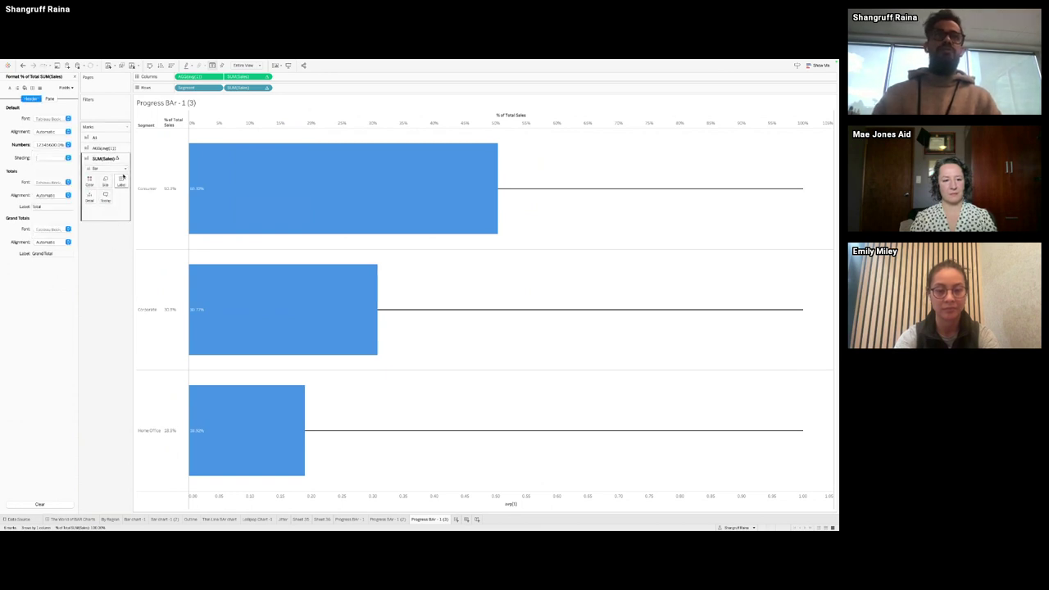
left_click(122, 179)
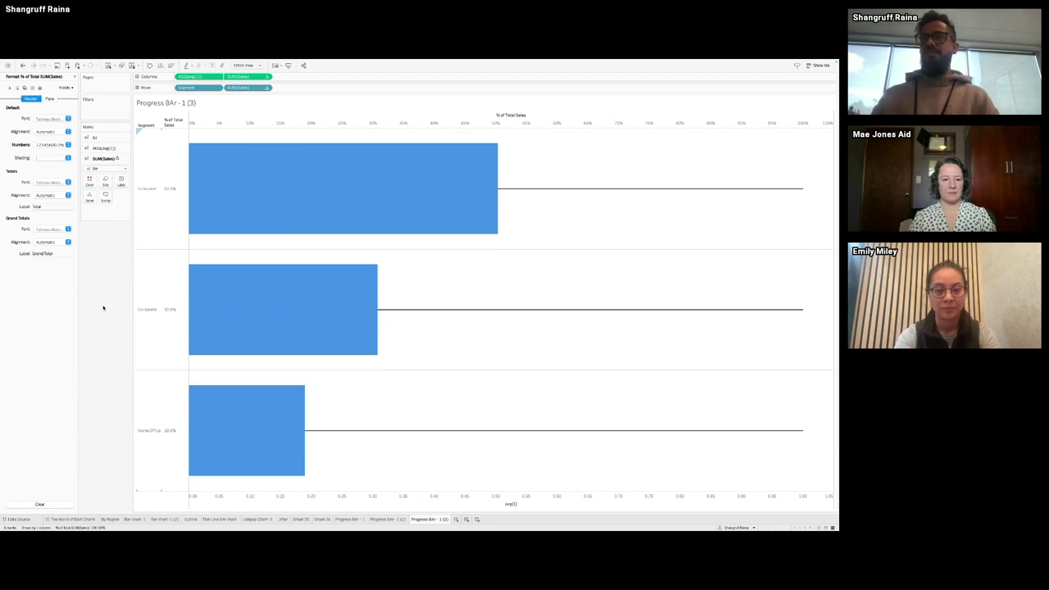
Step: Check the dashboard's Unit Progress Chart and duplicate the Progress BAr - 1 (3) sheet
left_click(72, 519)
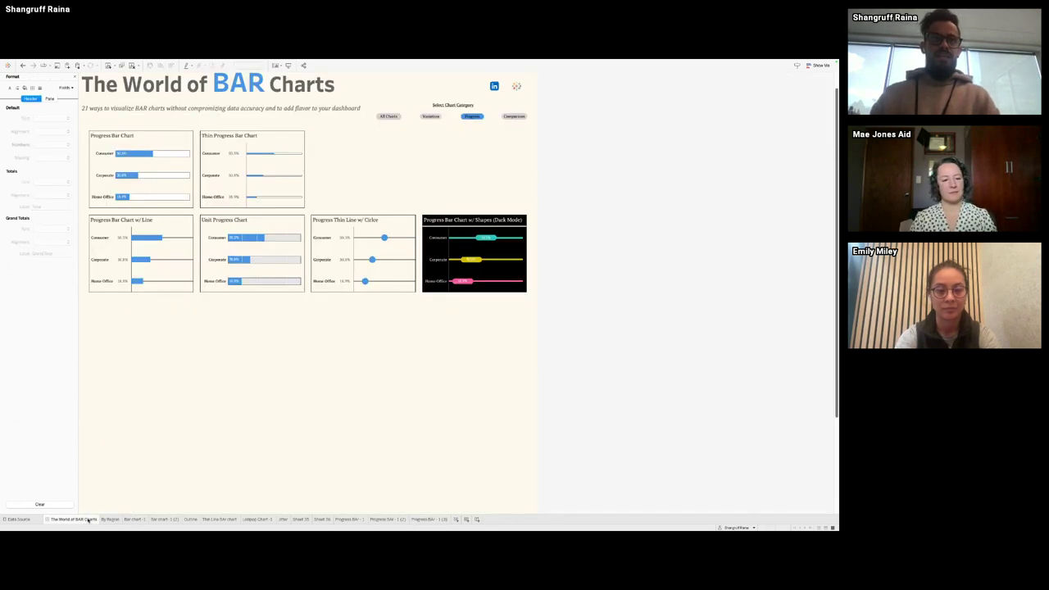
left_click(281, 223)
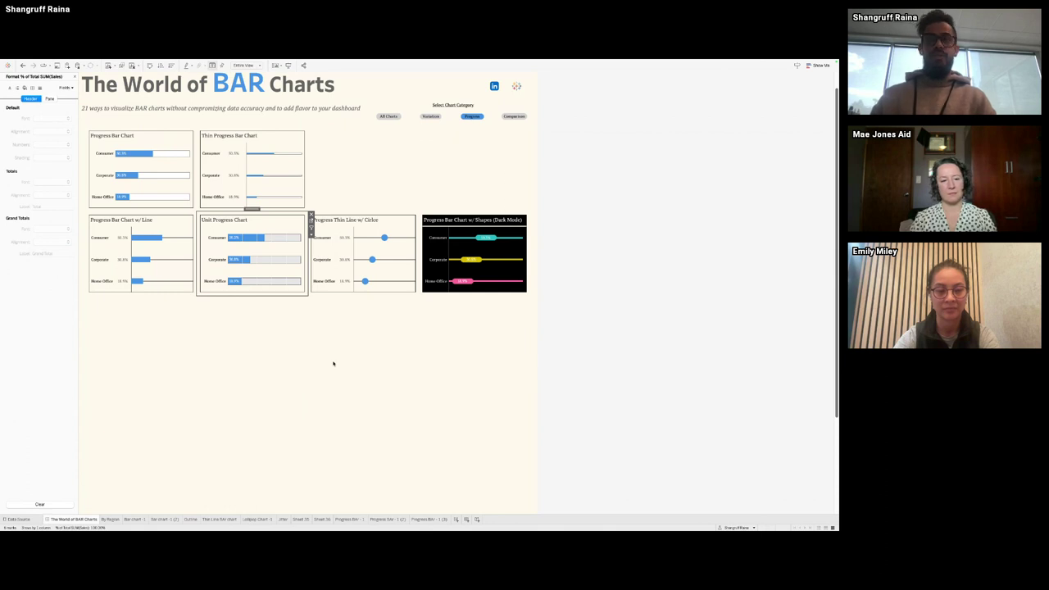
right_click(429, 519)
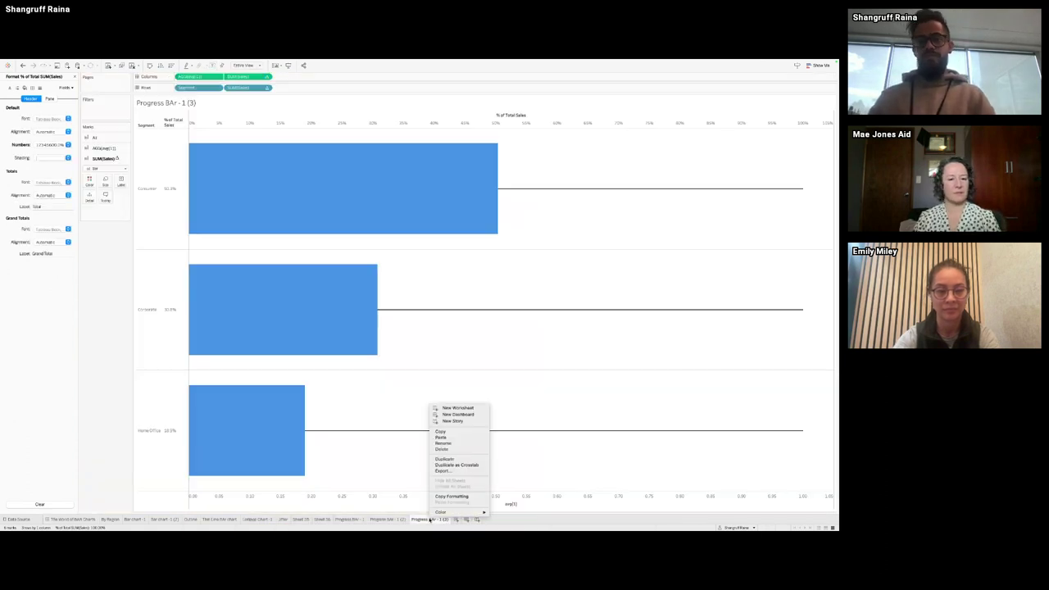
left_click(454, 459)
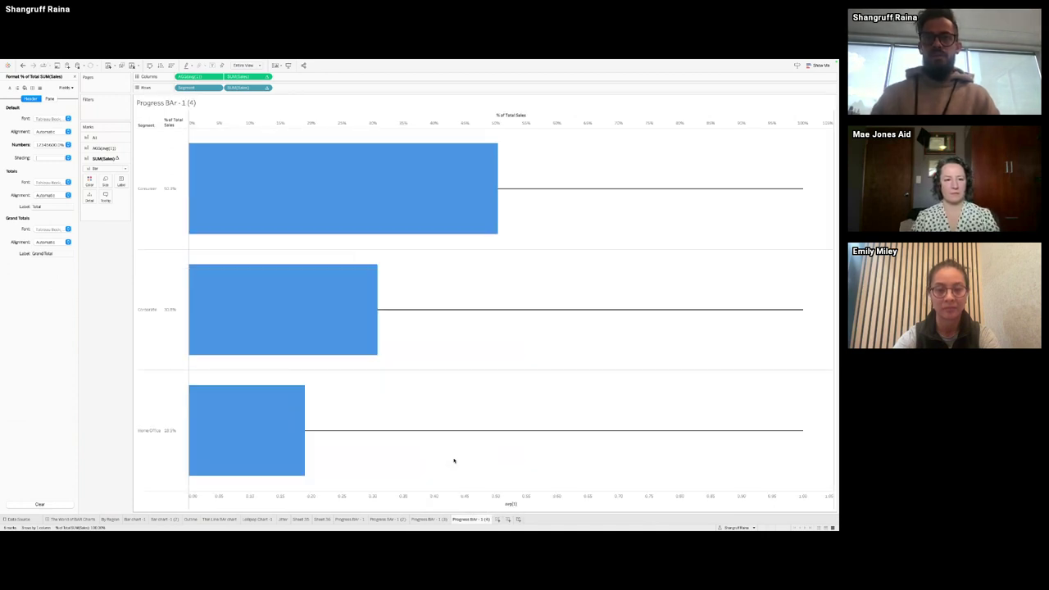
Step: Duplicate the Progress BAr - 1 sheet and place the copy after the last progress bar sheet
right_click(348, 520)
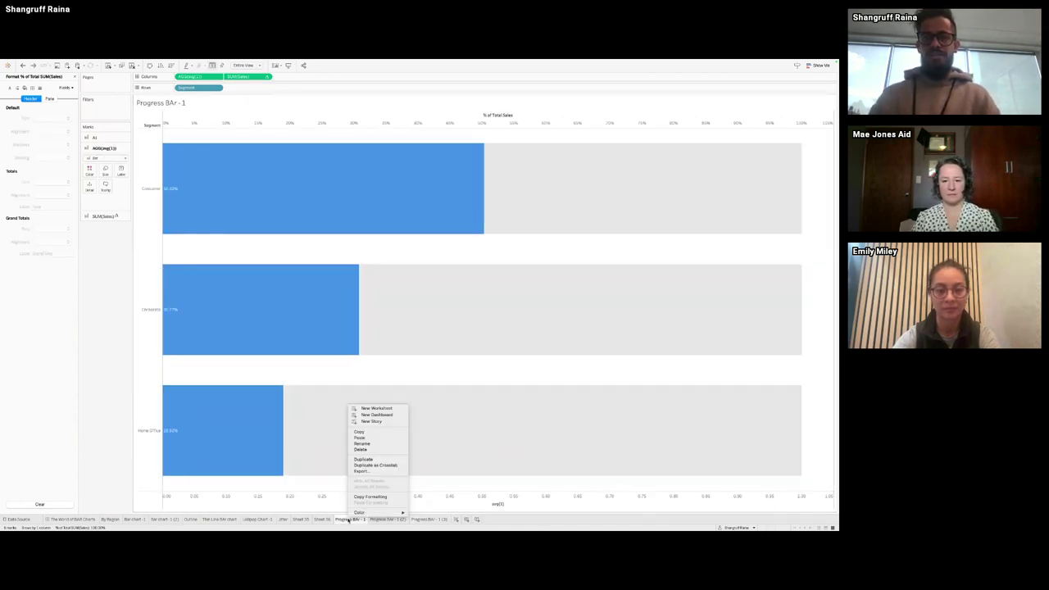
left_click(363, 459)
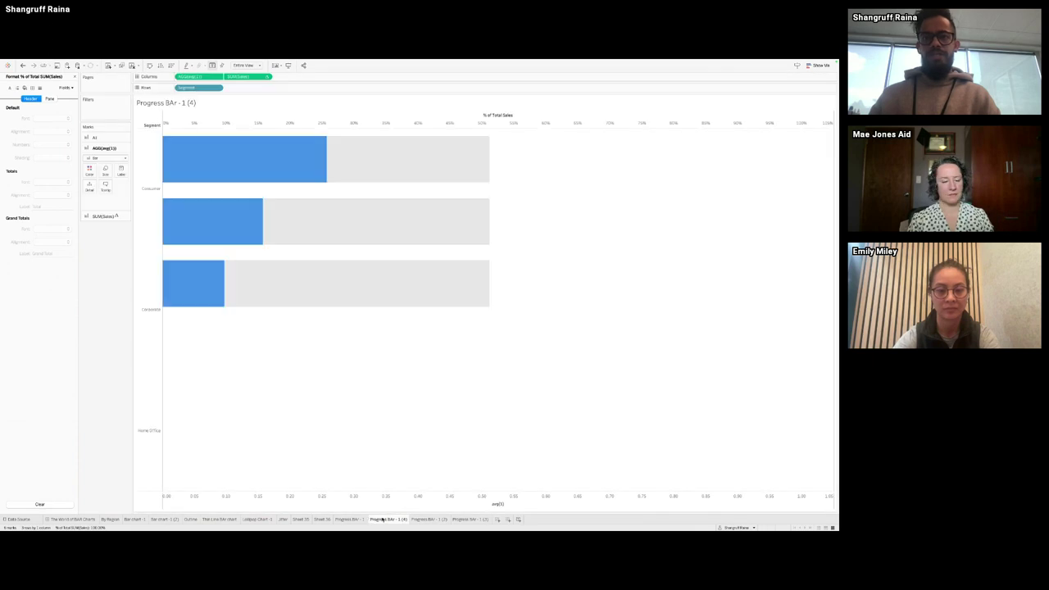
left_click_drag(383, 520, 491, 520)
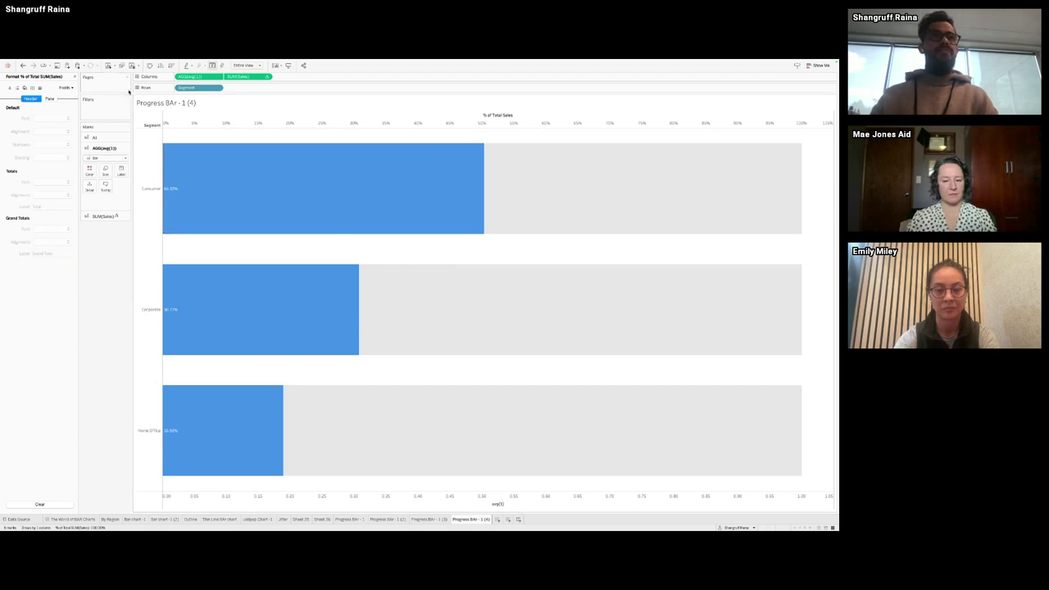
Step: Hide the headers of both the % of Total Sales axis and the avg(1) axis on Progress BAr - 1 (4)
right_click(222, 124)
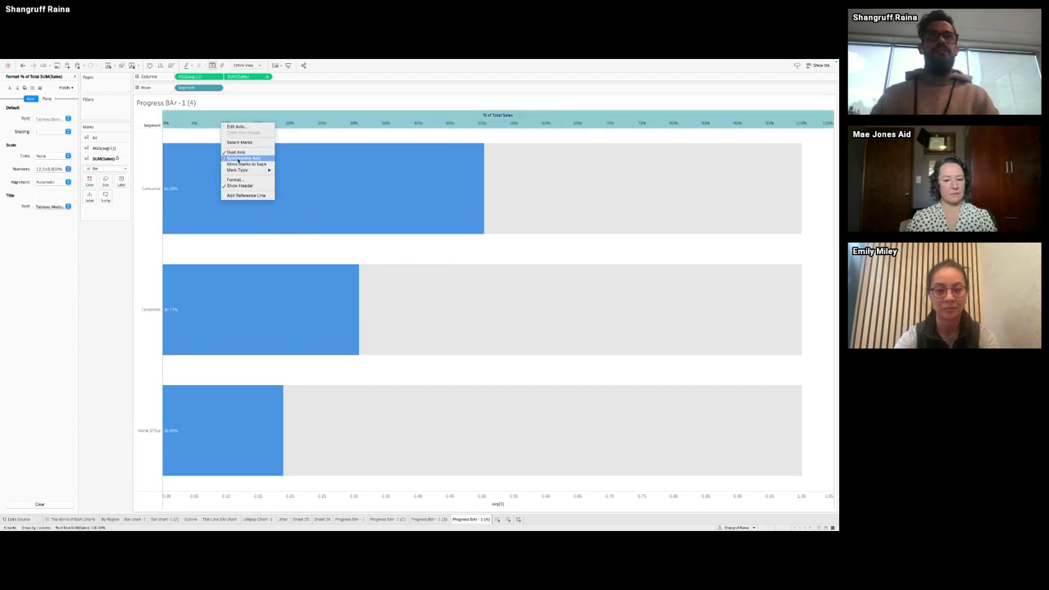
left_click(239, 186)
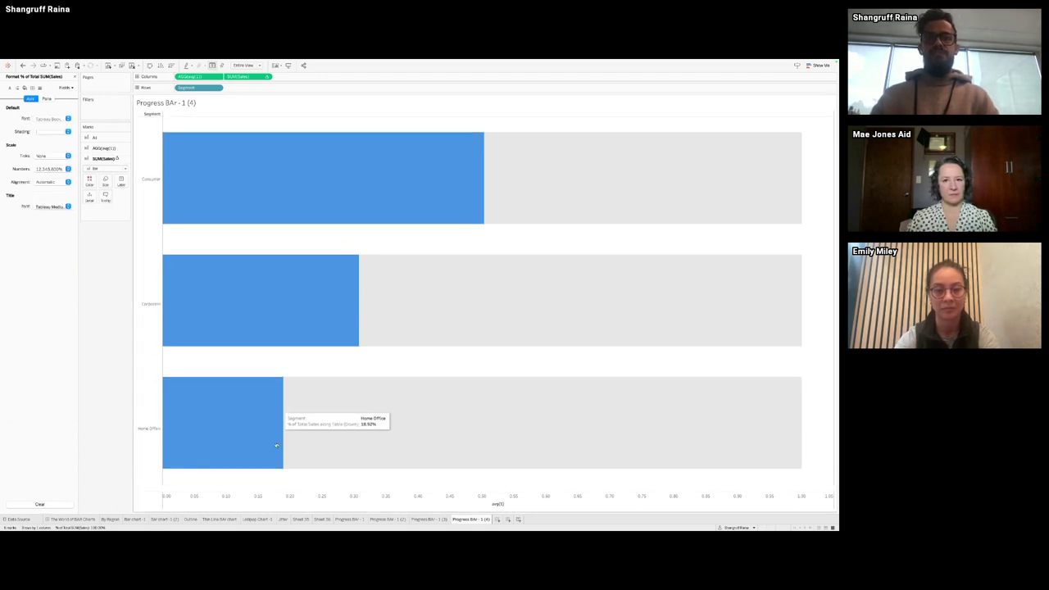
right_click(276, 497)
left_click(282, 479)
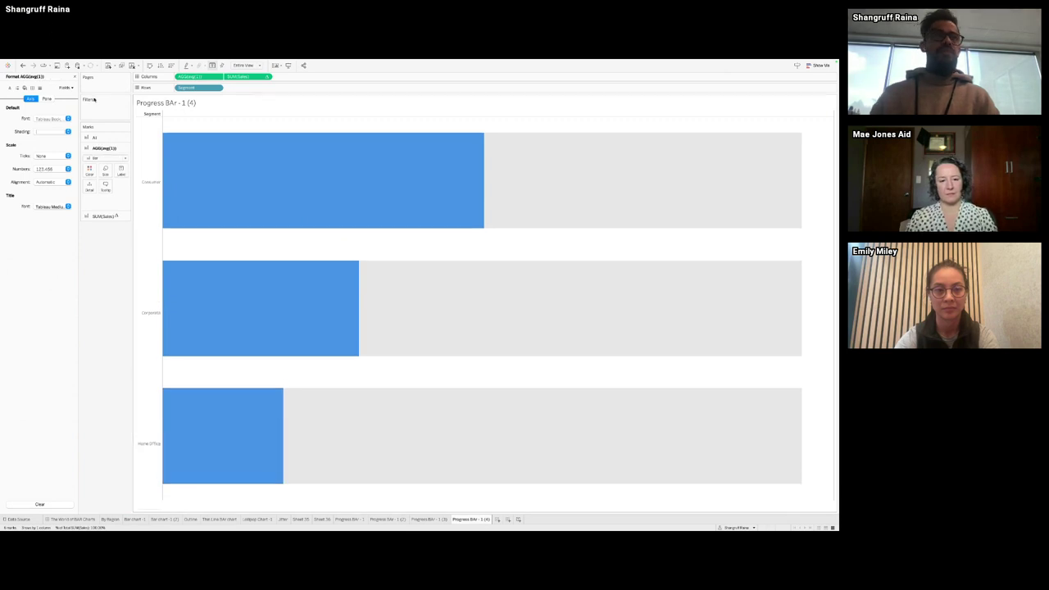
Step: Add a custom reference line to the progress bars and change its type to Distribution
left_click(74, 77)
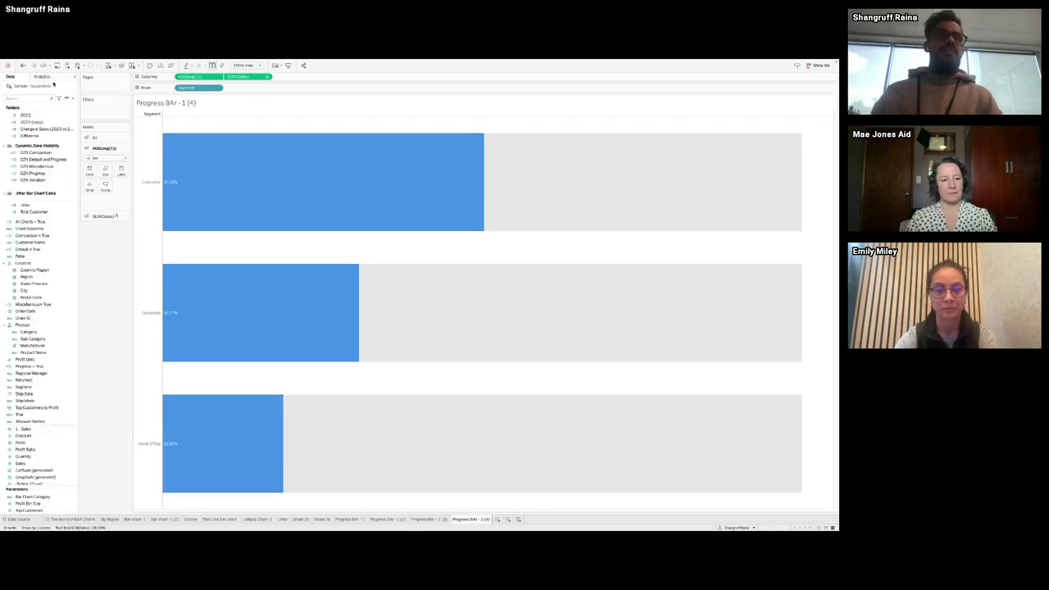
left_click(42, 76)
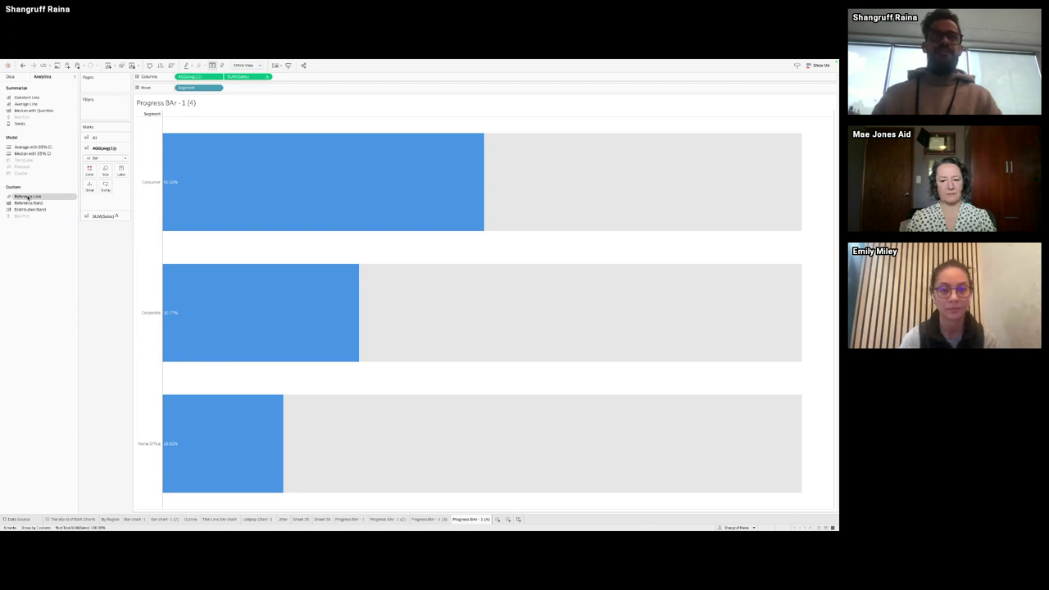
left_click_drag(27, 198, 257, 170)
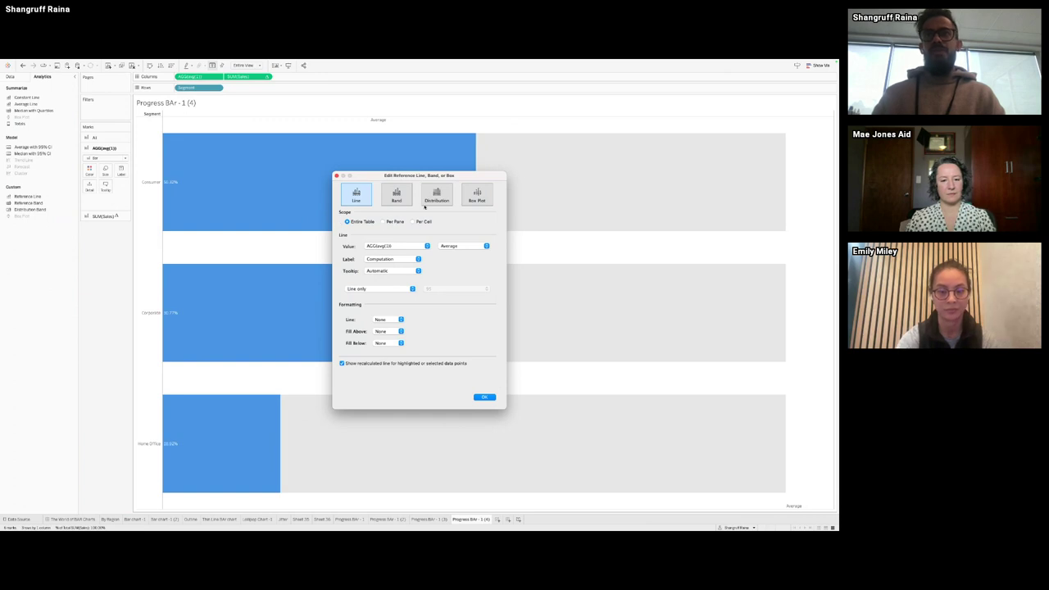
left_click(425, 205)
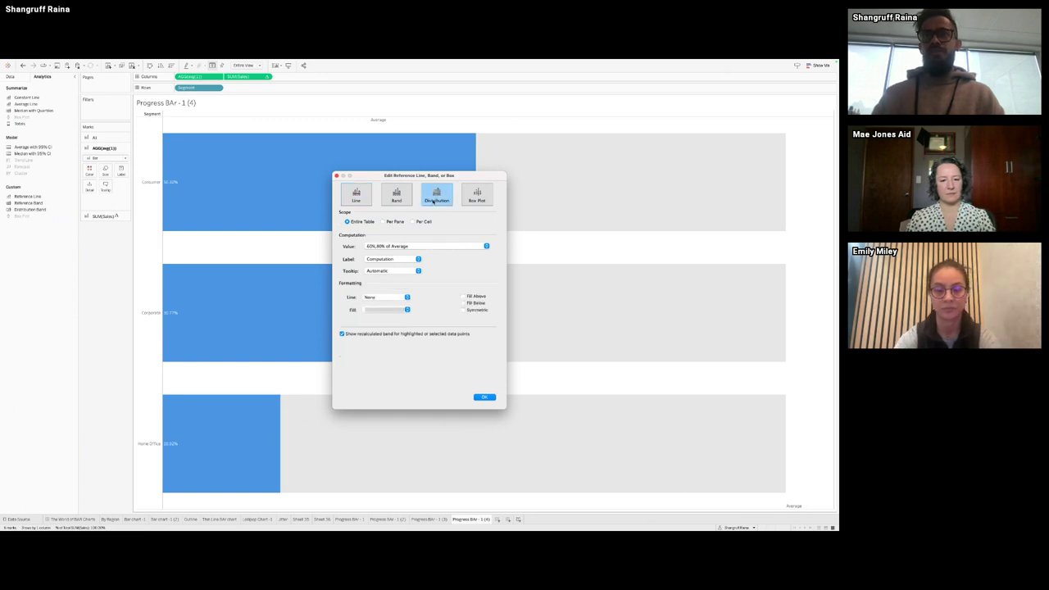
Step: Define the distribution per pane with percentages 10,20,30,40,50,60,70,80,90 of a constant of 1
left_click(411, 247)
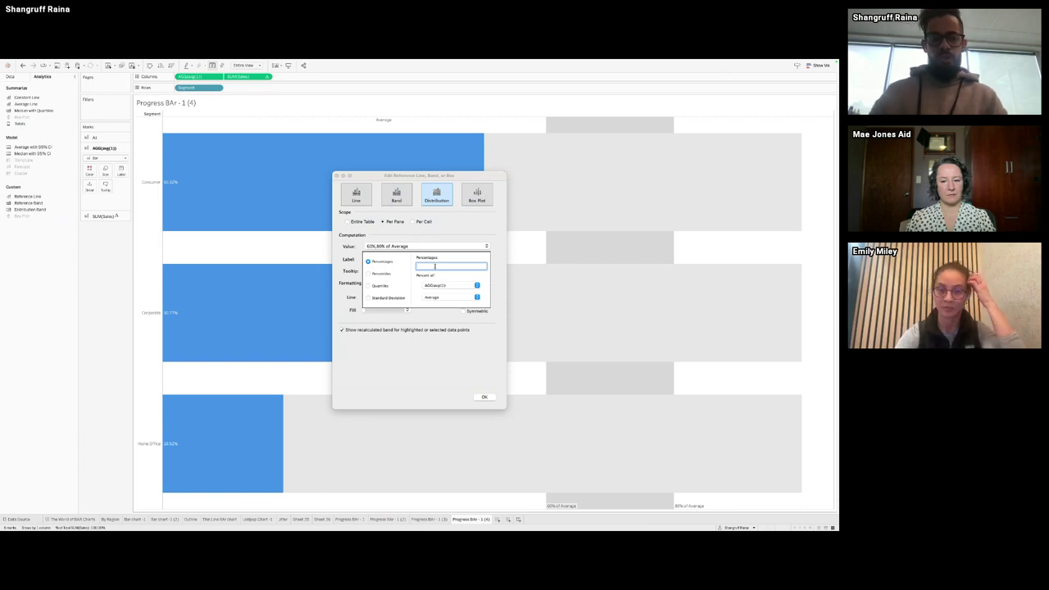
type("60,80")
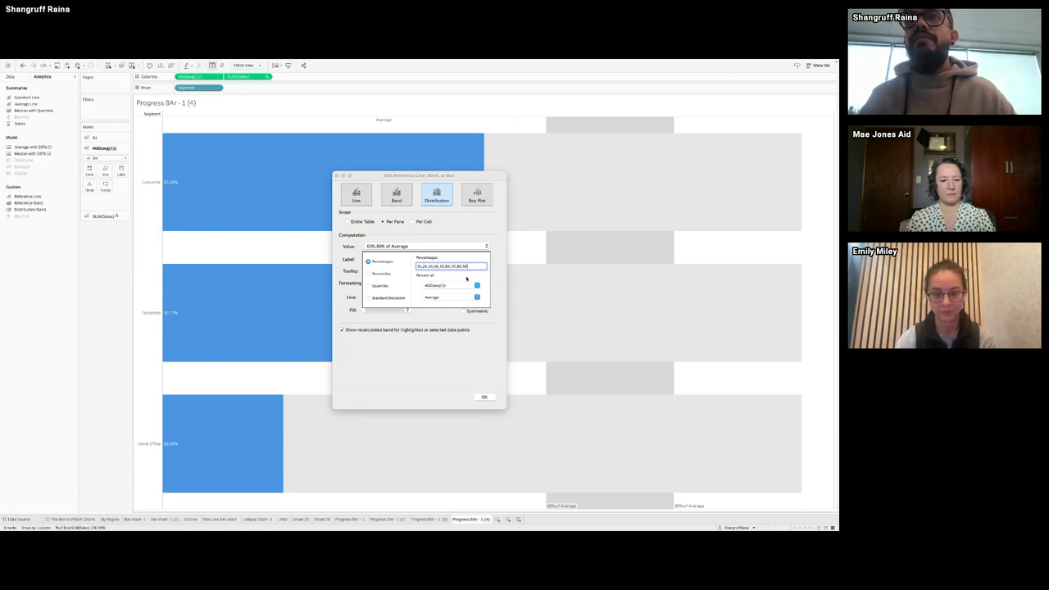
left_click(462, 286)
left_click(463, 285)
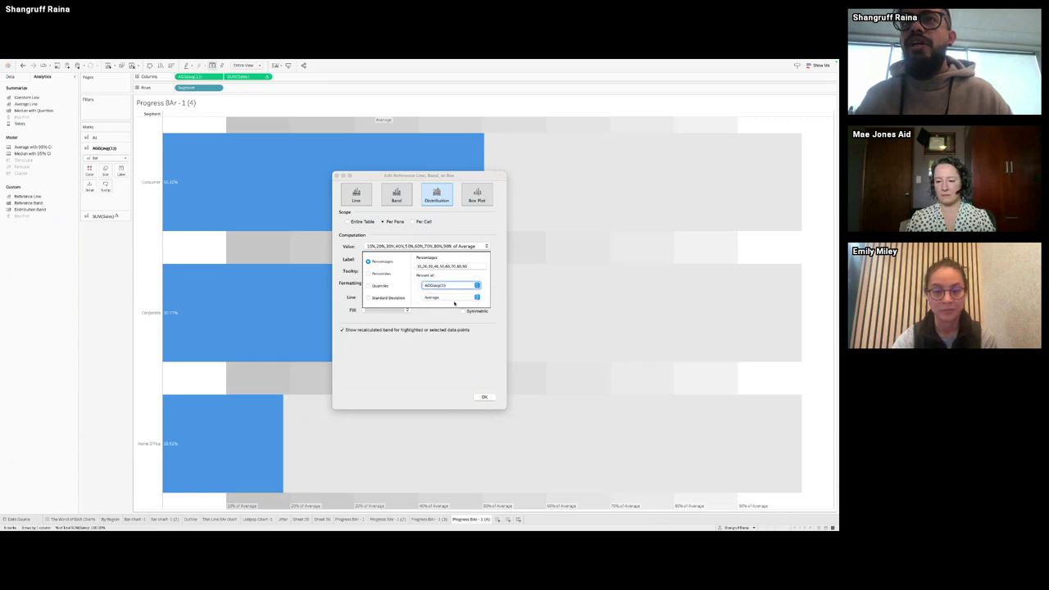
left_click(454, 298)
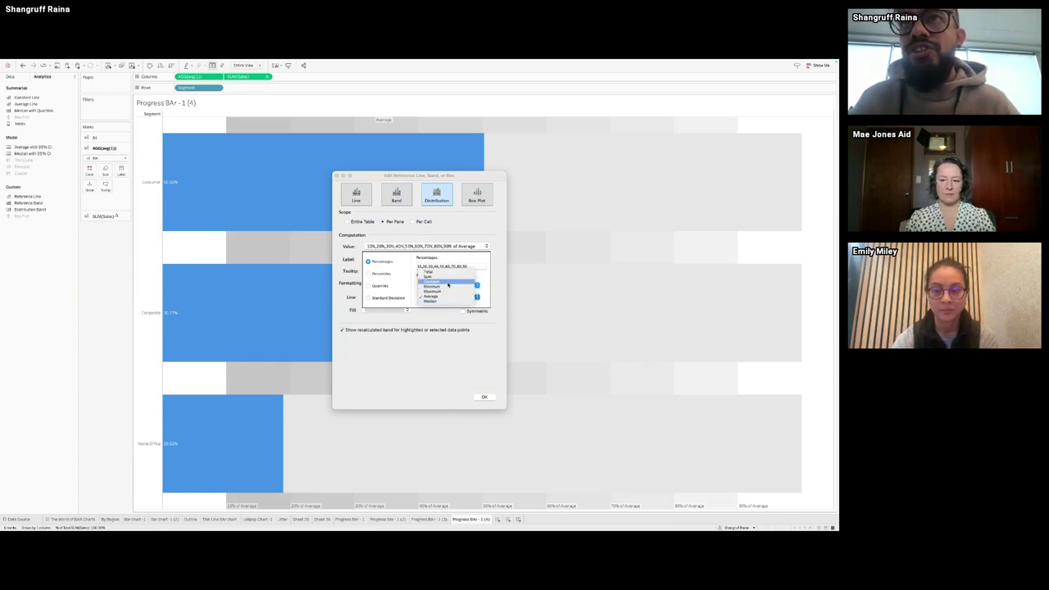
left_click(447, 283)
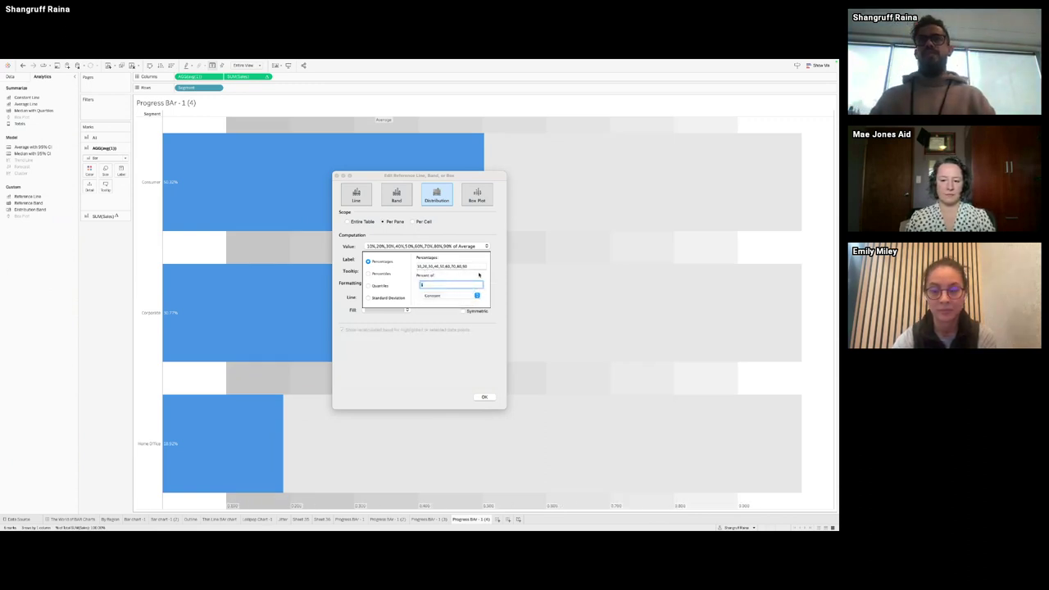
left_click(474, 325)
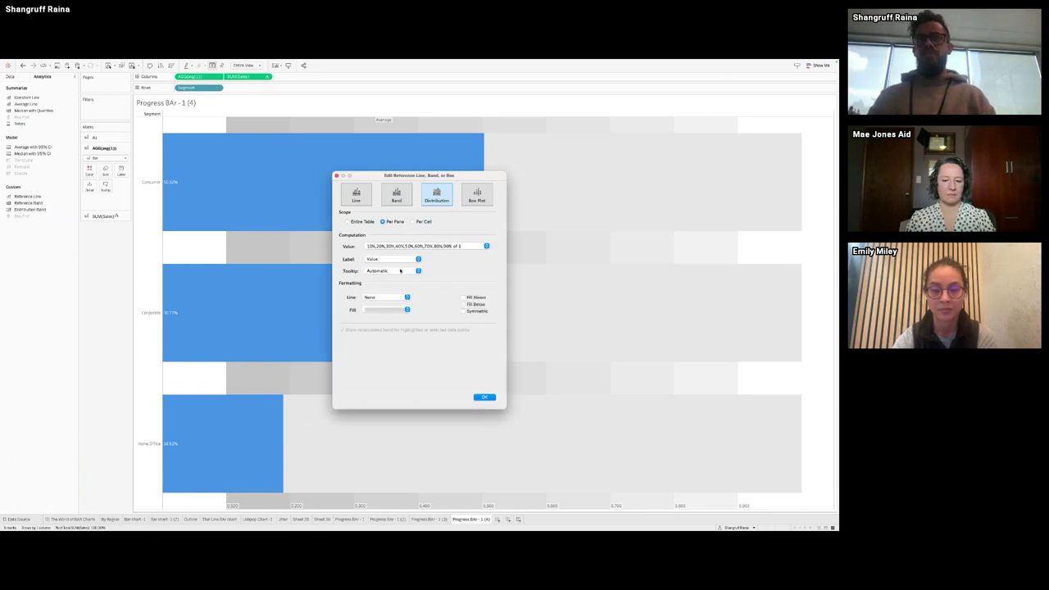
Step: Set both the label and the tooltip of the reference distribution to None
left_click(400, 270)
left_click(385, 265)
left_click(387, 259)
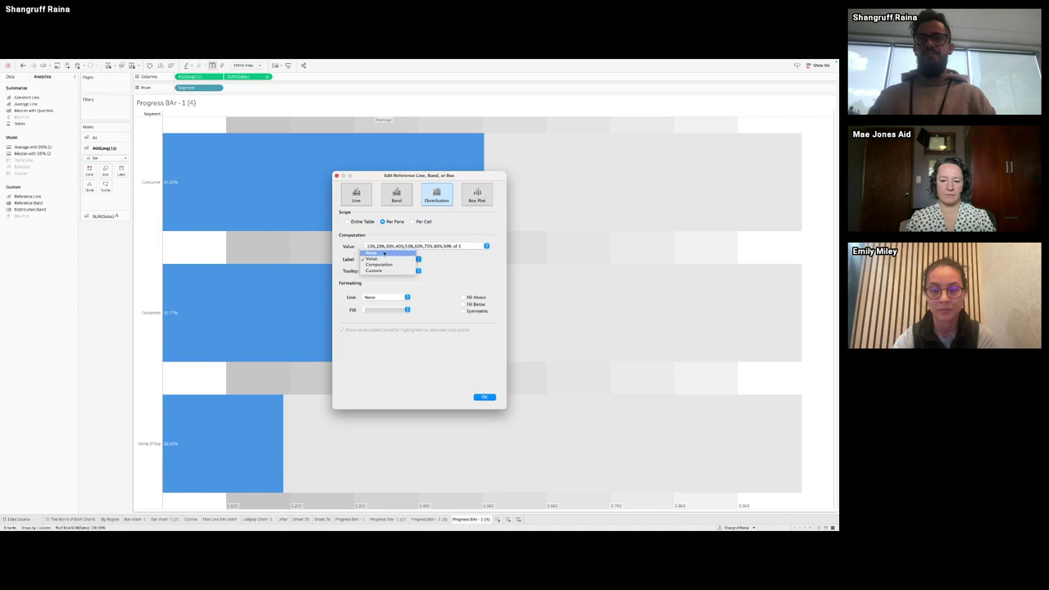
left_click(384, 254)
Step: Give the reference distribution the thinnest white line and apply its settings
left_click(398, 298)
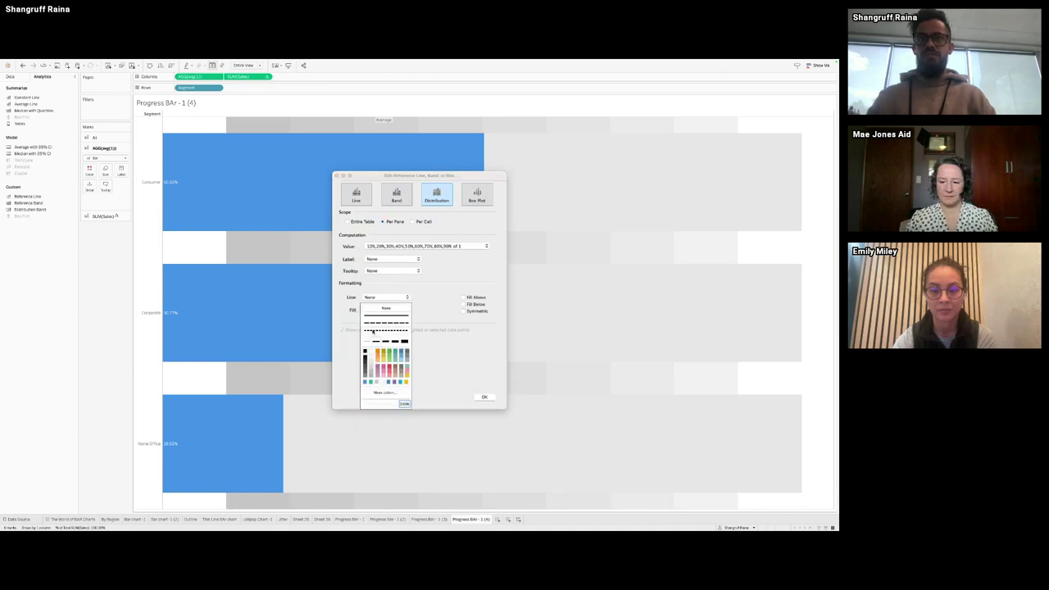
left_click(366, 342)
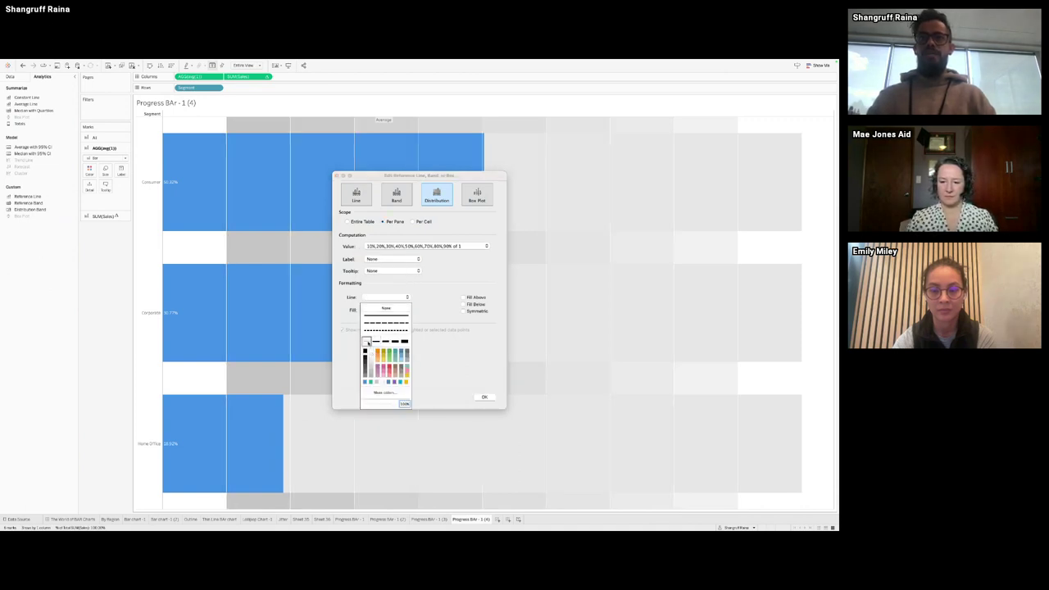
left_click(459, 358)
left_click(392, 310)
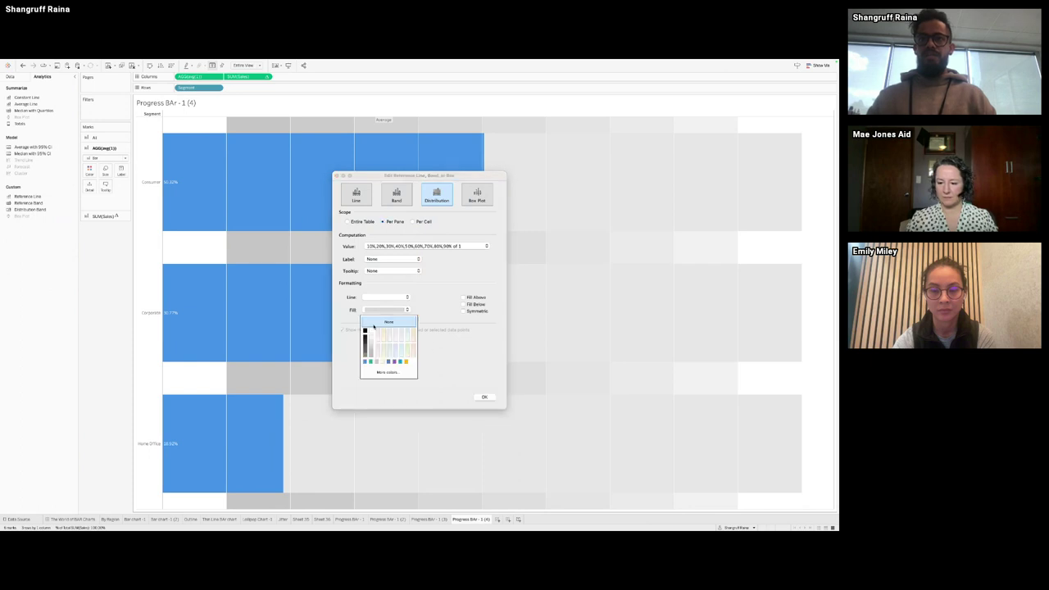
left_click(441, 359)
left_click(484, 397)
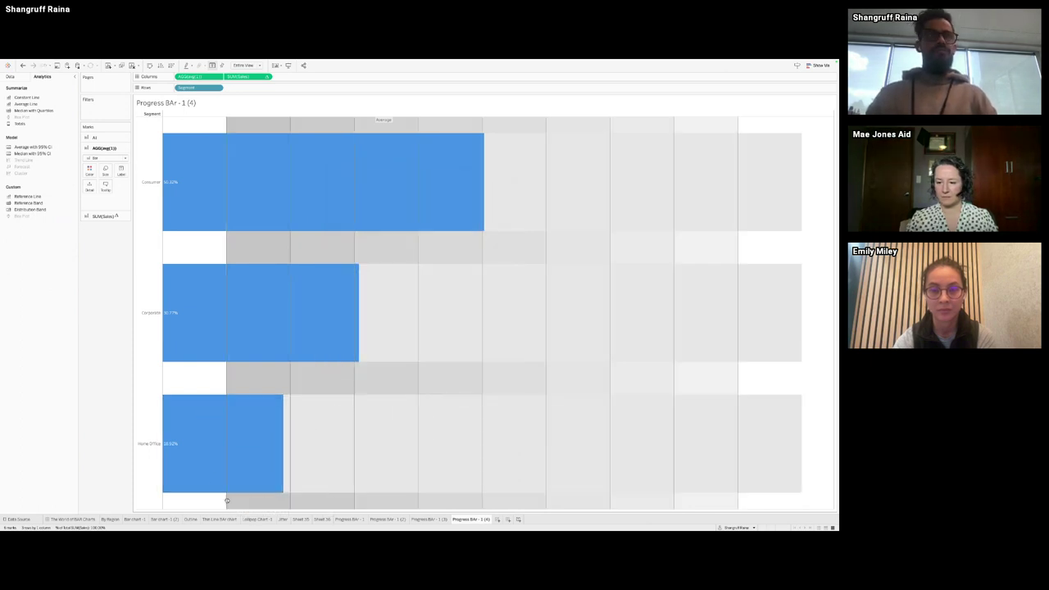
Step: Format the reference distribution with No Fill so that only its dividing lines are drawn
right_click(227, 456)
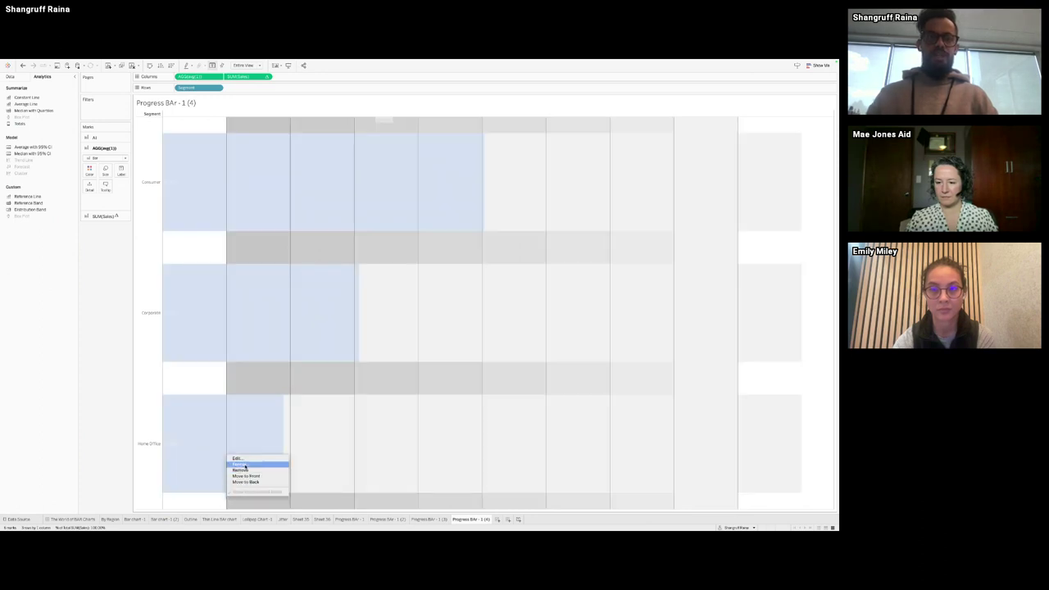
left_click(244, 465)
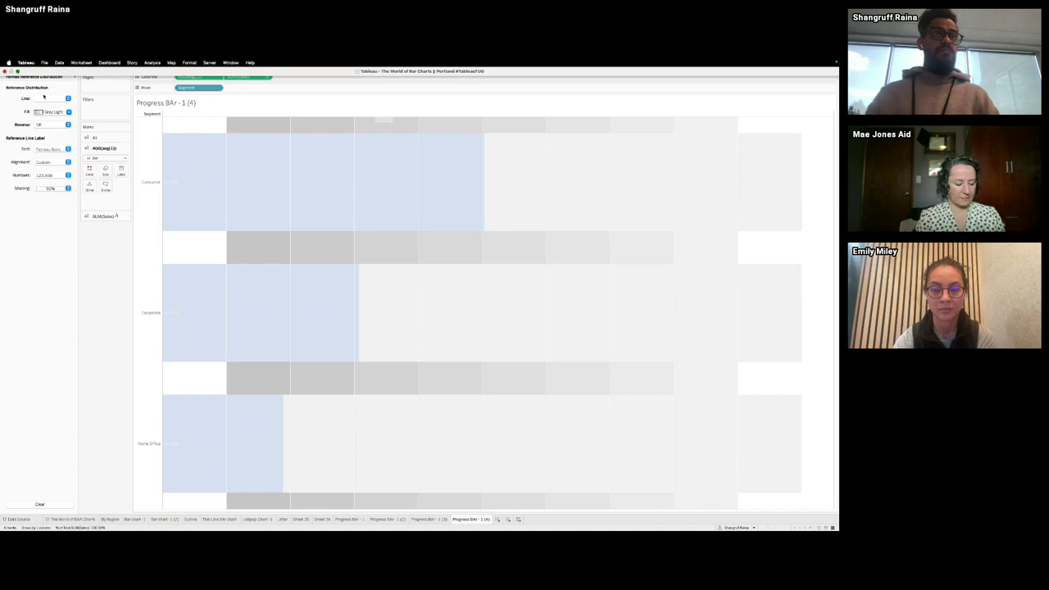
key("ctrl+super+f")
left_click(223, 275)
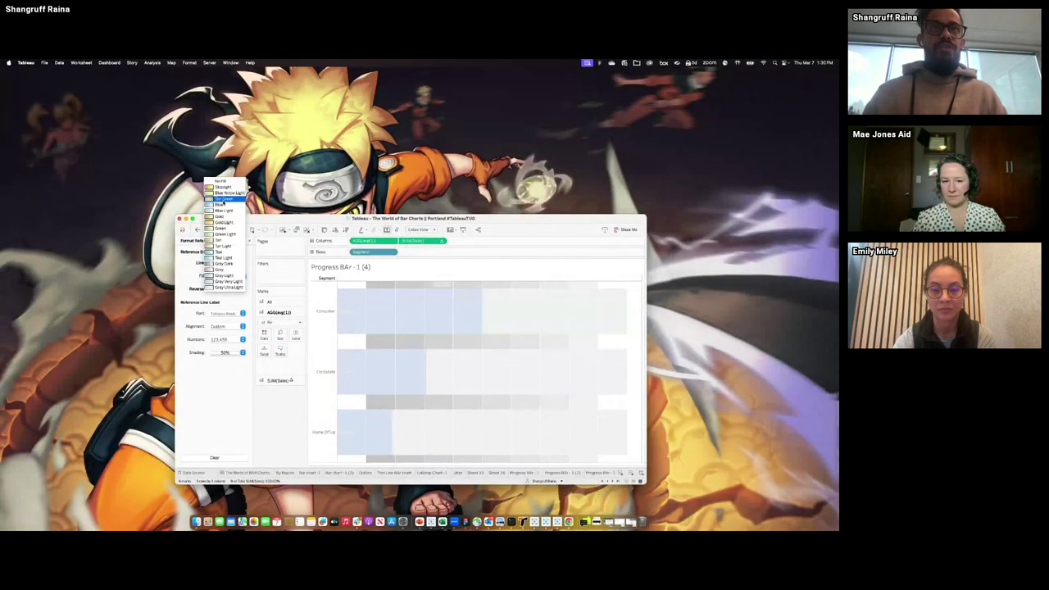
left_click(218, 181)
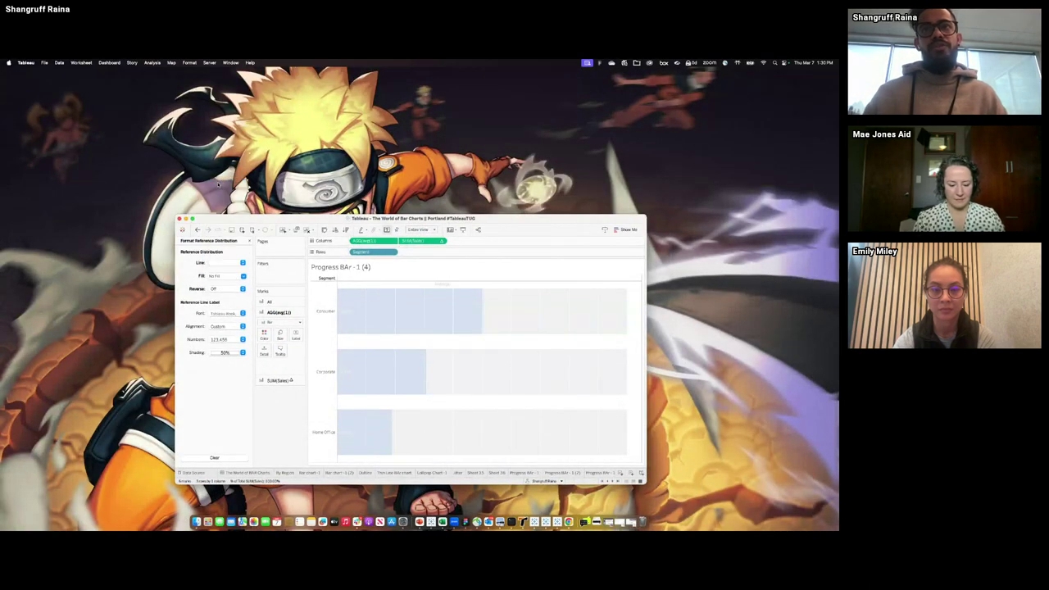
left_click(192, 220)
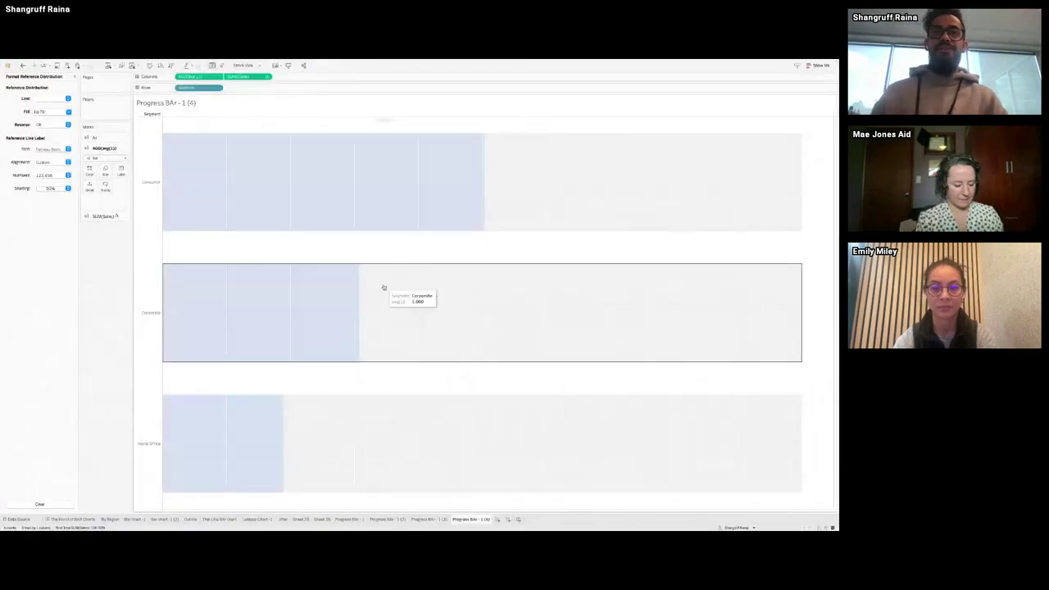
left_click(376, 252)
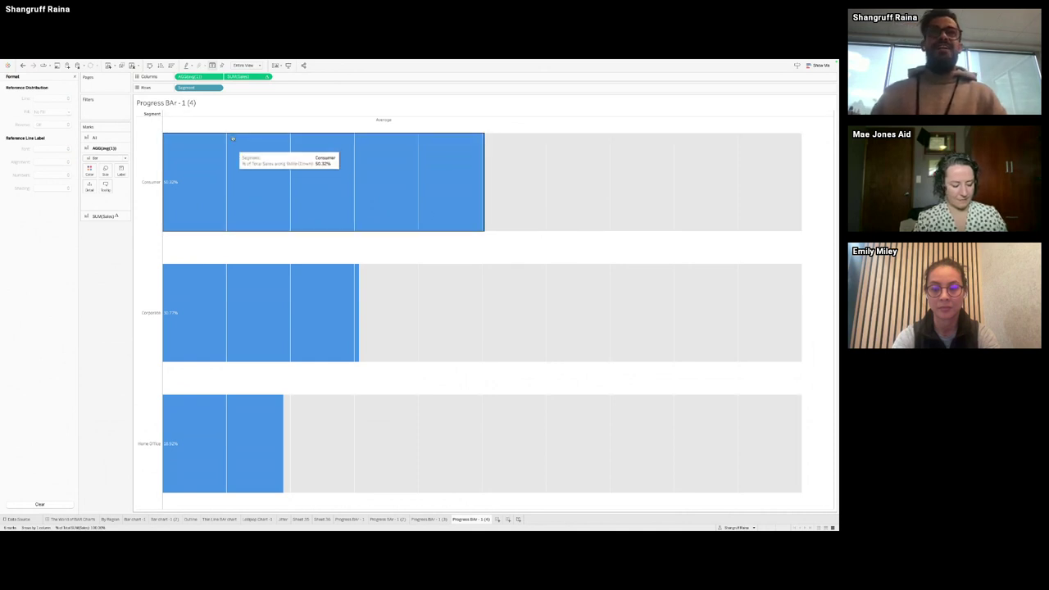
Step: Change the reference distribution's percentages to 20,40,60,80 of the constant 1
right_click(227, 253)
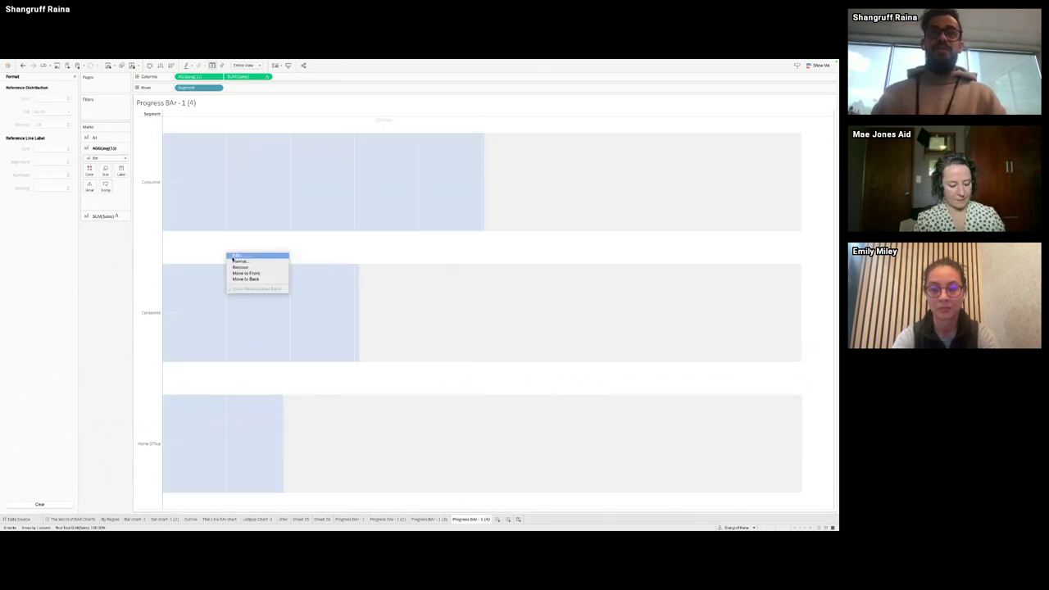
left_click(232, 260)
left_click(418, 246)
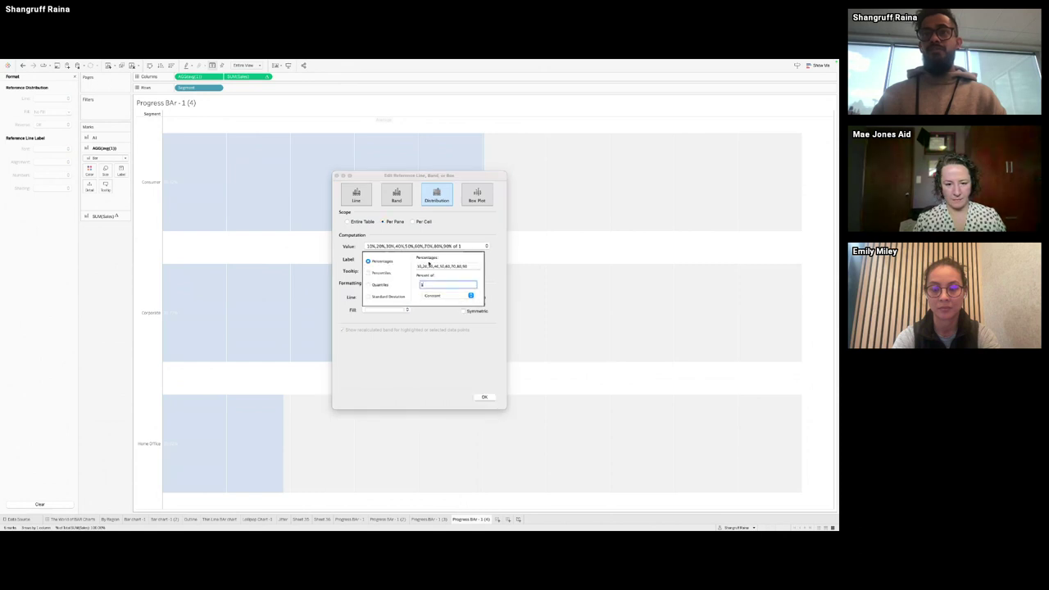
left_click_drag(419, 267, 492, 271)
key("BackSpace")
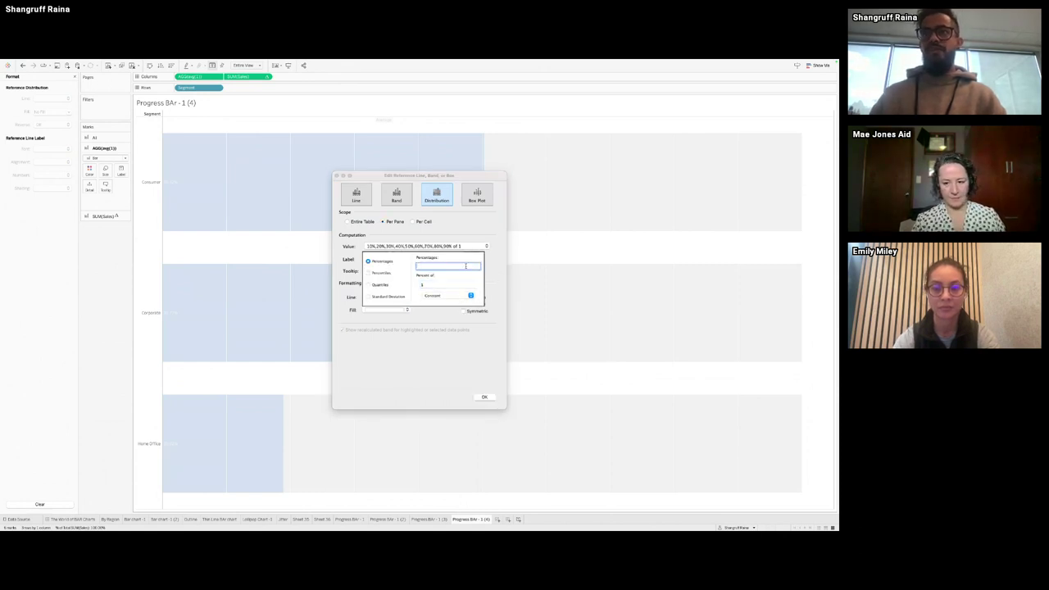
type("30,")
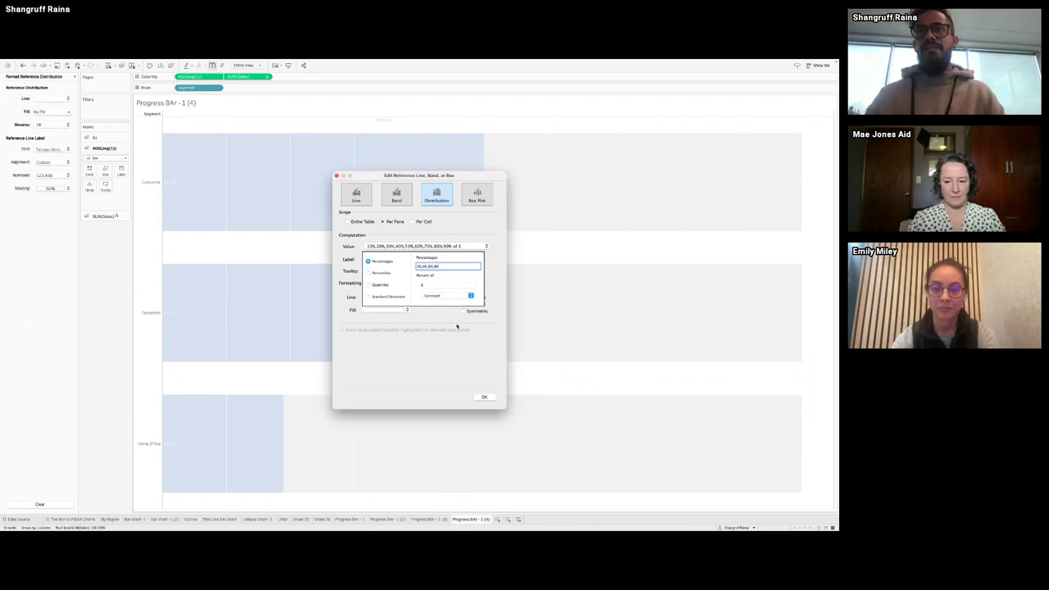
key("Return")
left_click(484, 398)
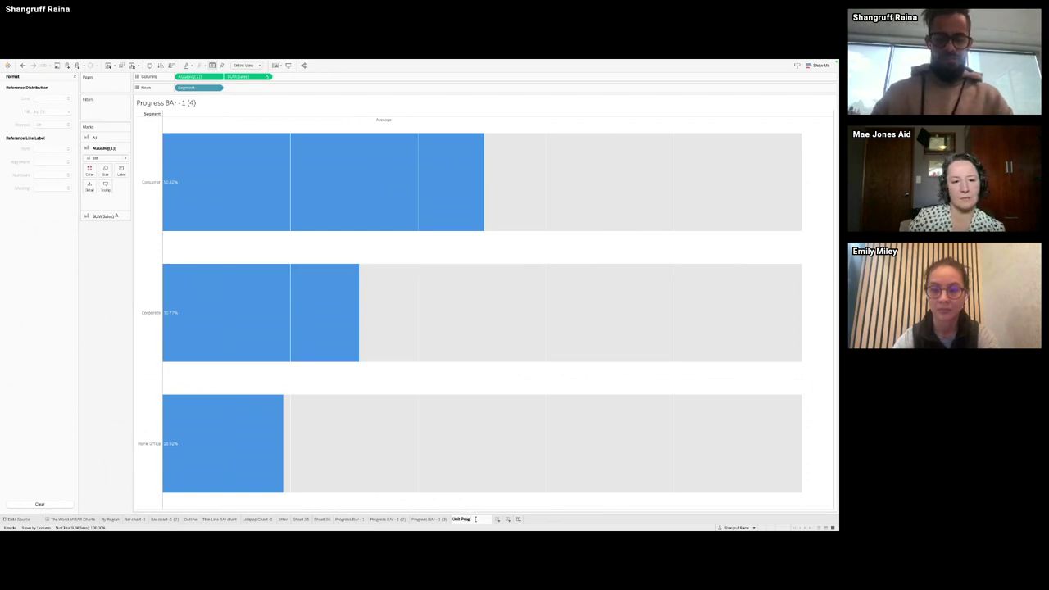
Step: Rename the current worksheet as Unit Progress Chart -1
key("Return")
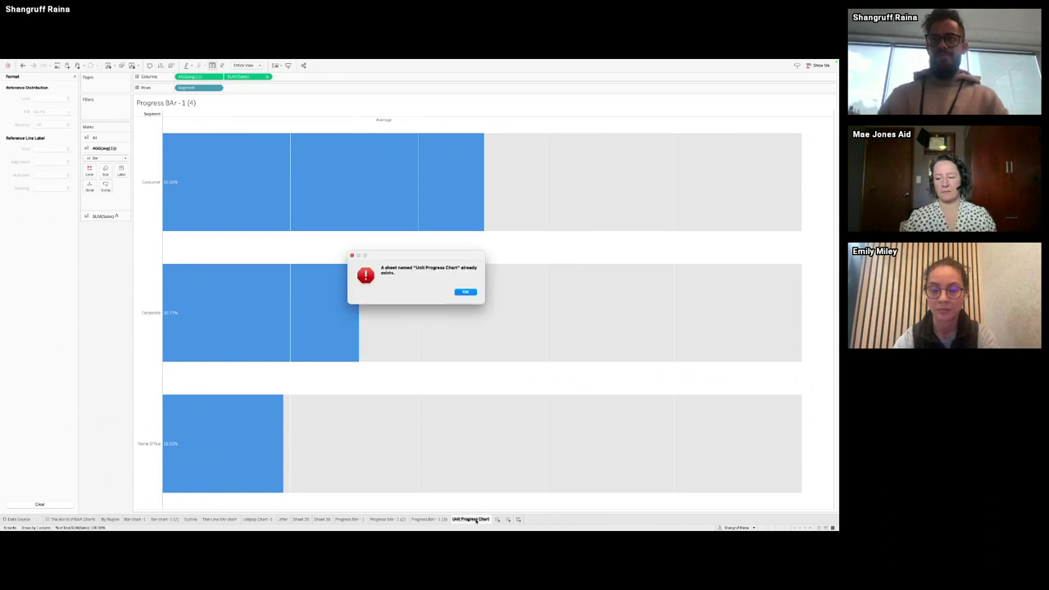
left_click(470, 293)
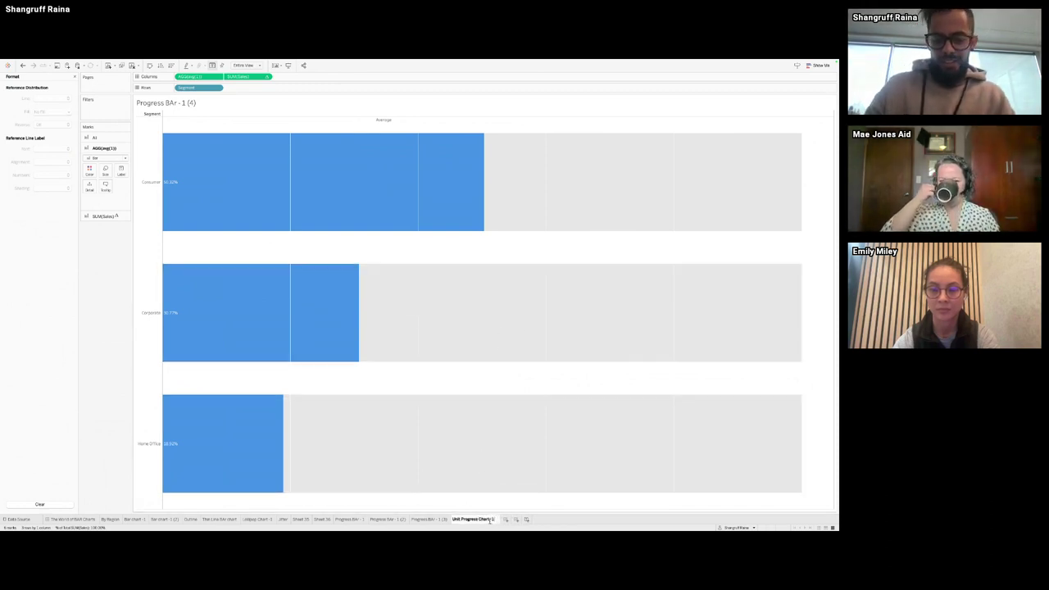
type("-1")
key("Return")
Step: Duplicate the Progress BAr - 1 worksheet and place the copy at the end, after Unit Progress Chart -1
left_click(92, 519)
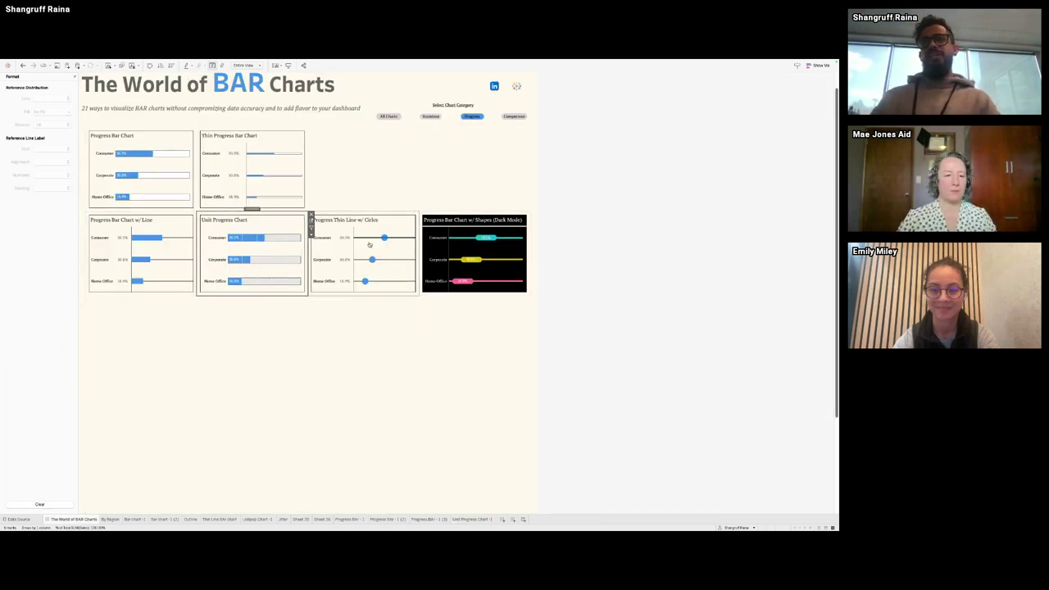
left_click(393, 224)
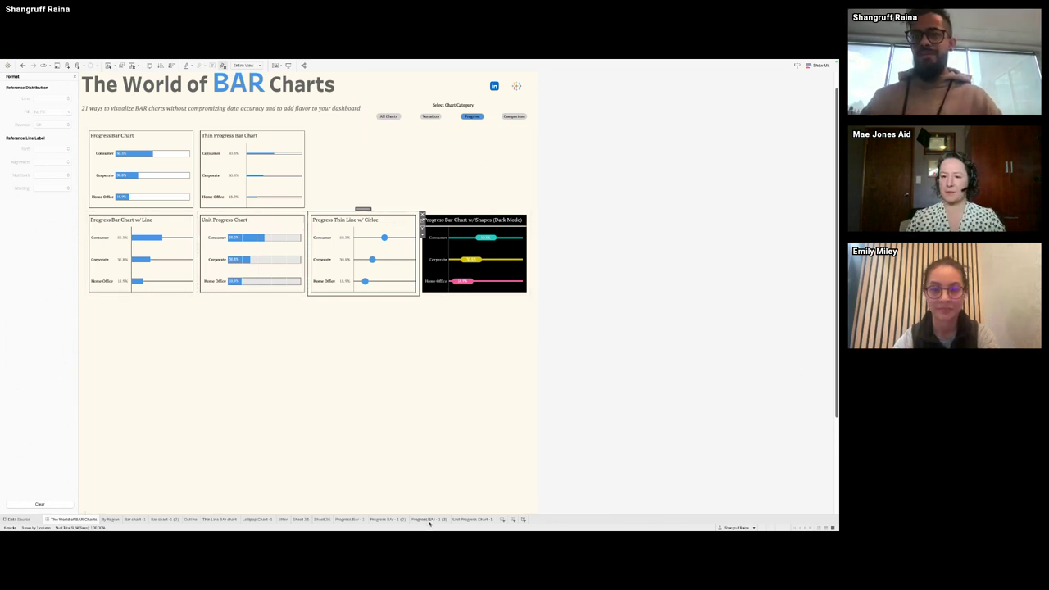
left_click(471, 520)
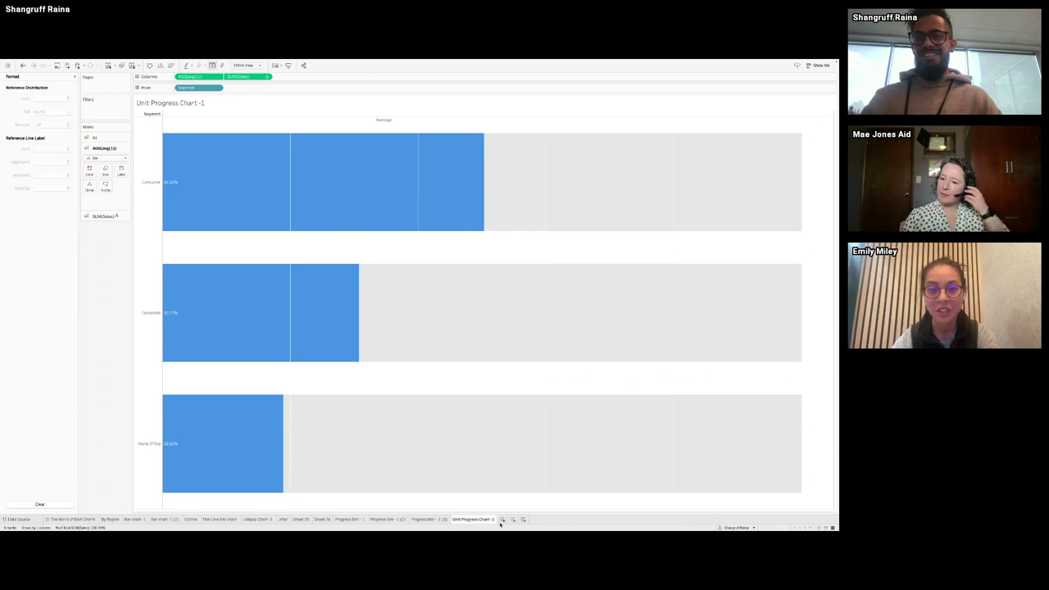
right_click(344, 519)
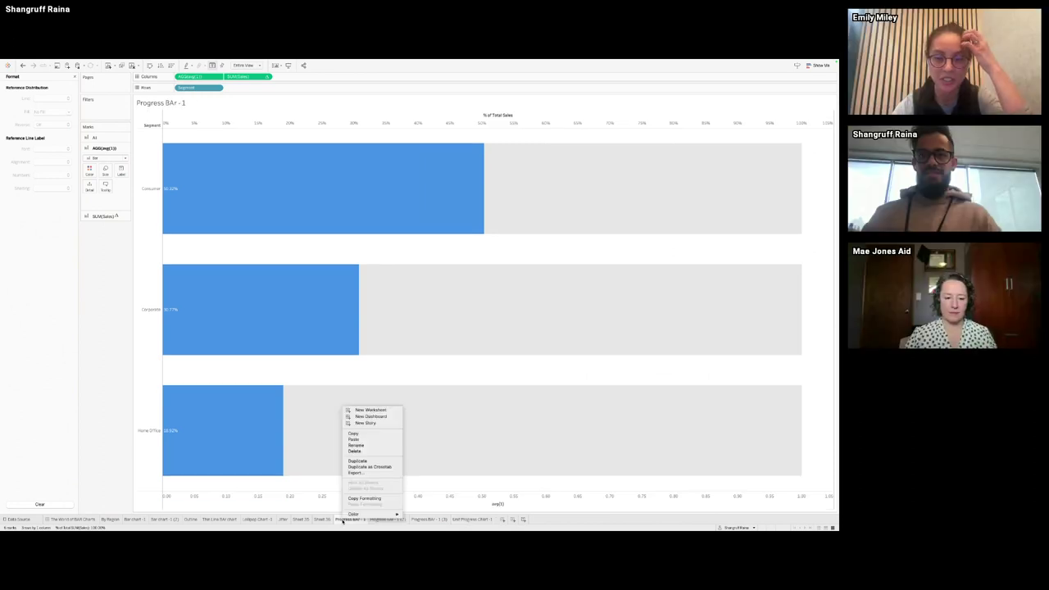
left_click(363, 461)
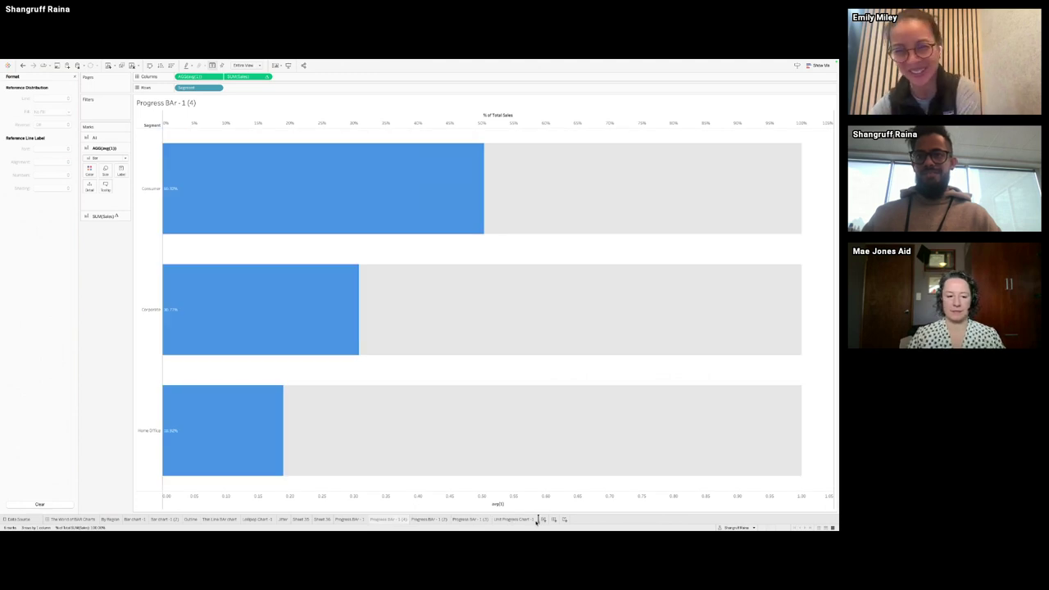
left_click_drag(537, 521, 536, 520)
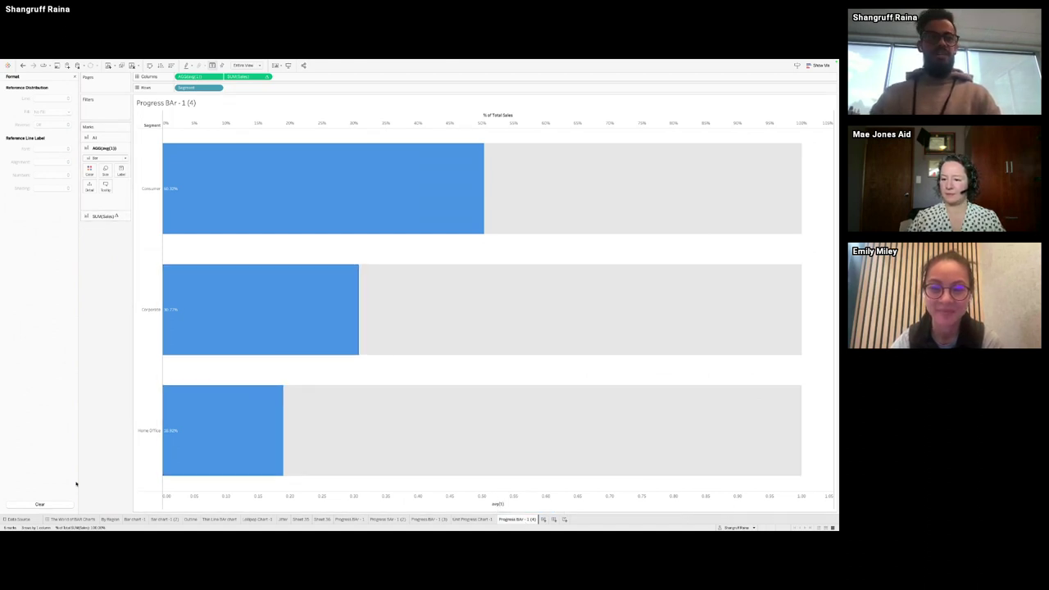
left_click(68, 518)
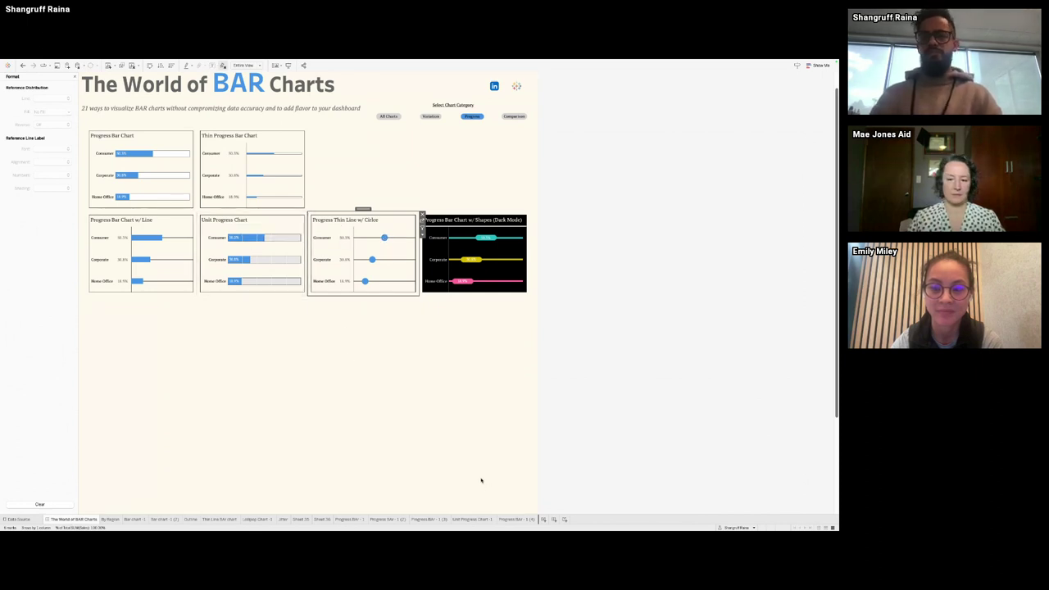
left_click(508, 519)
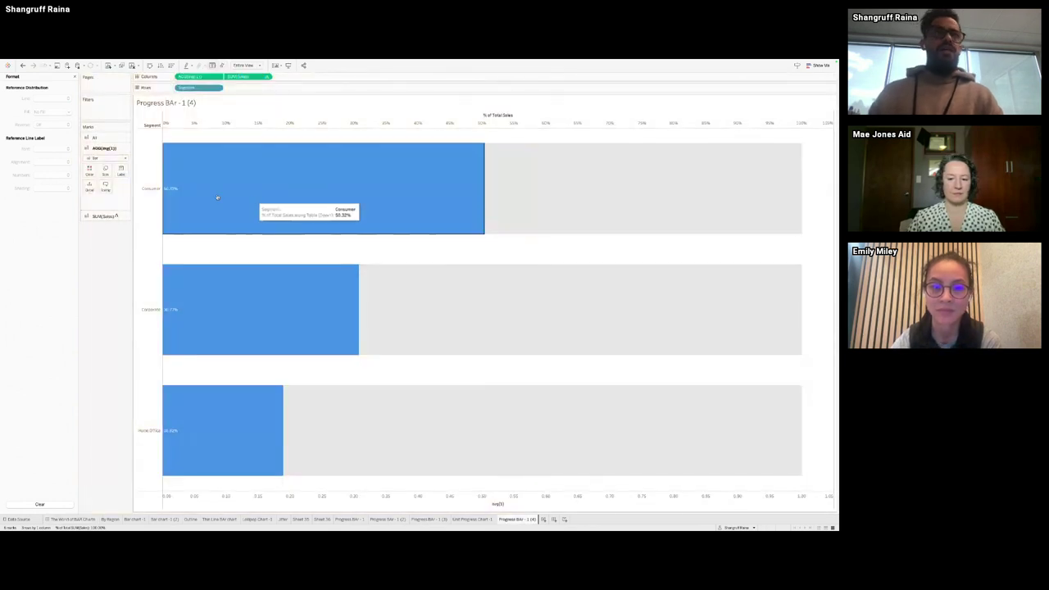
left_click(106, 159)
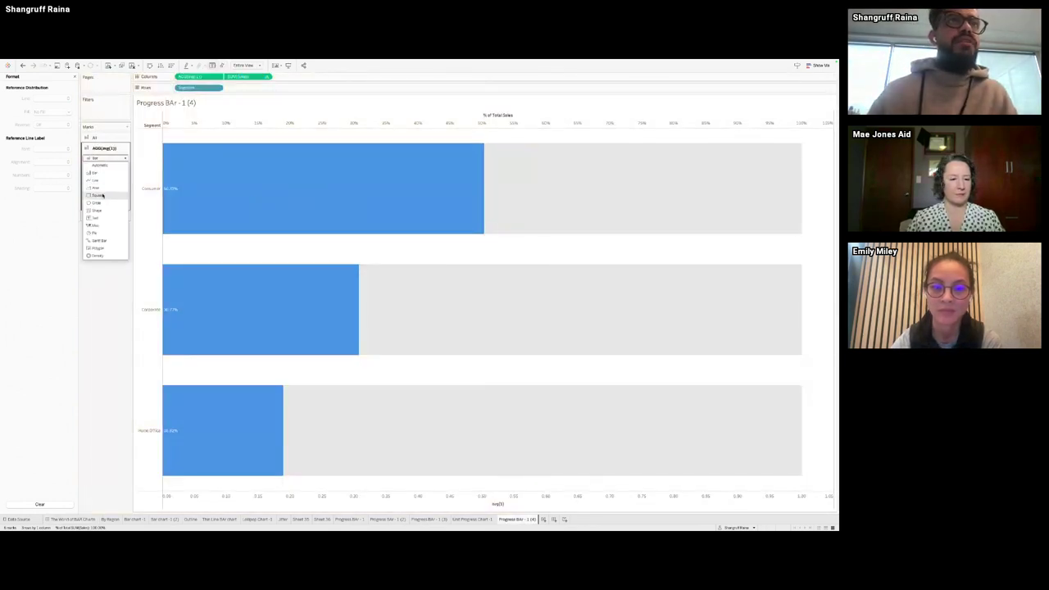
left_click(100, 202)
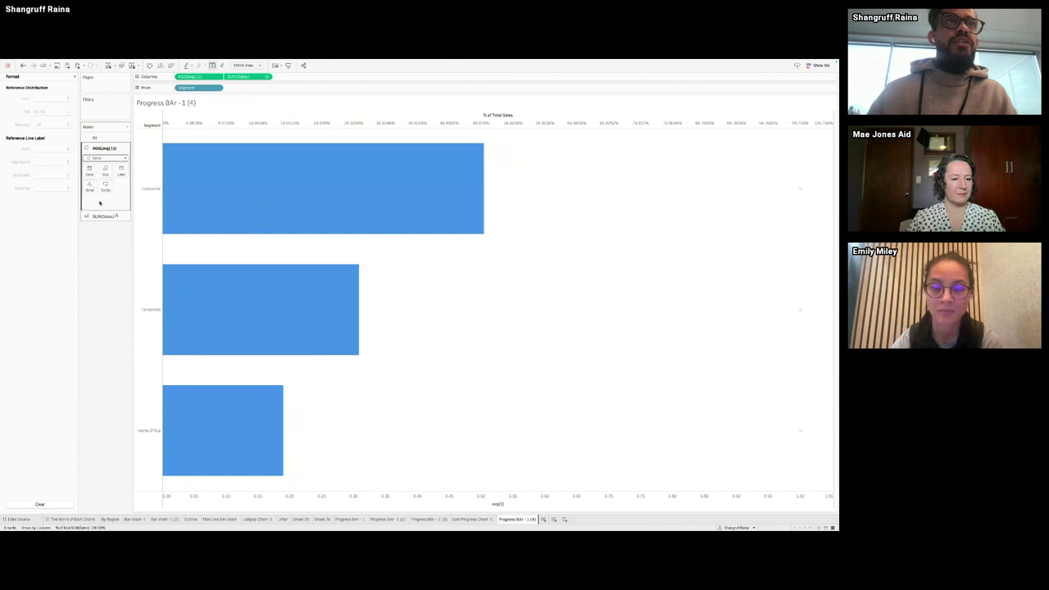
key("ctrl+z")
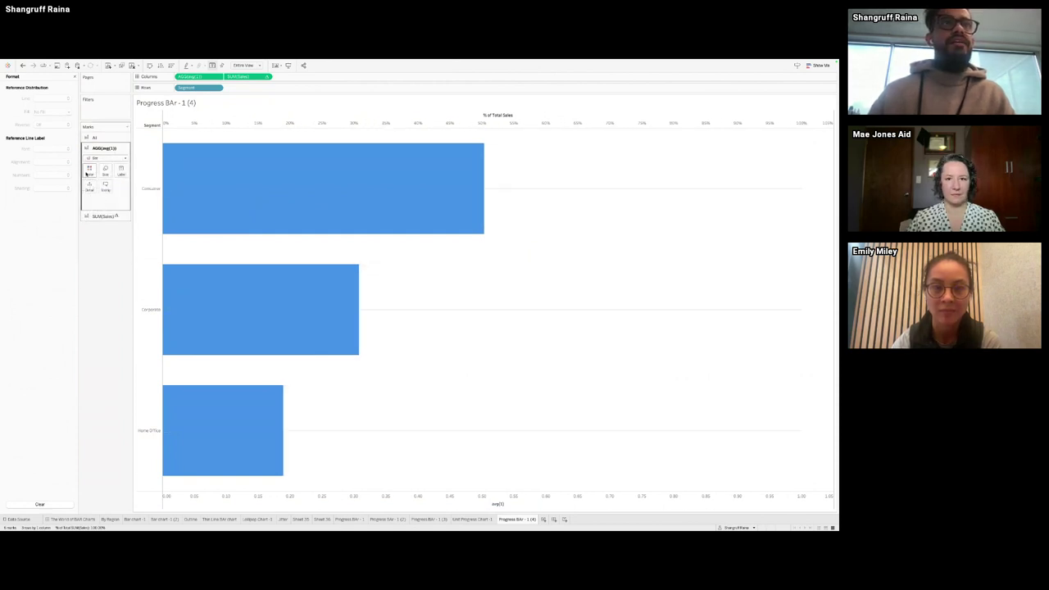
Step: Turn the avg(1) bars into thin black lines and change the SUM(Sales) marks to circles
left_click(89, 170)
left_click(115, 314)
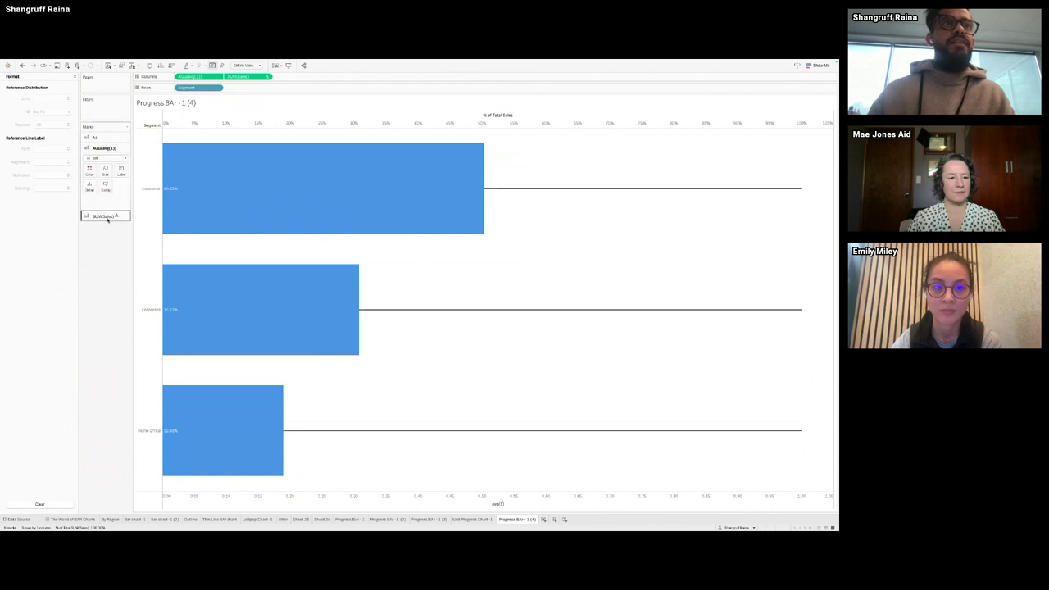
left_click(107, 215)
left_click(107, 168)
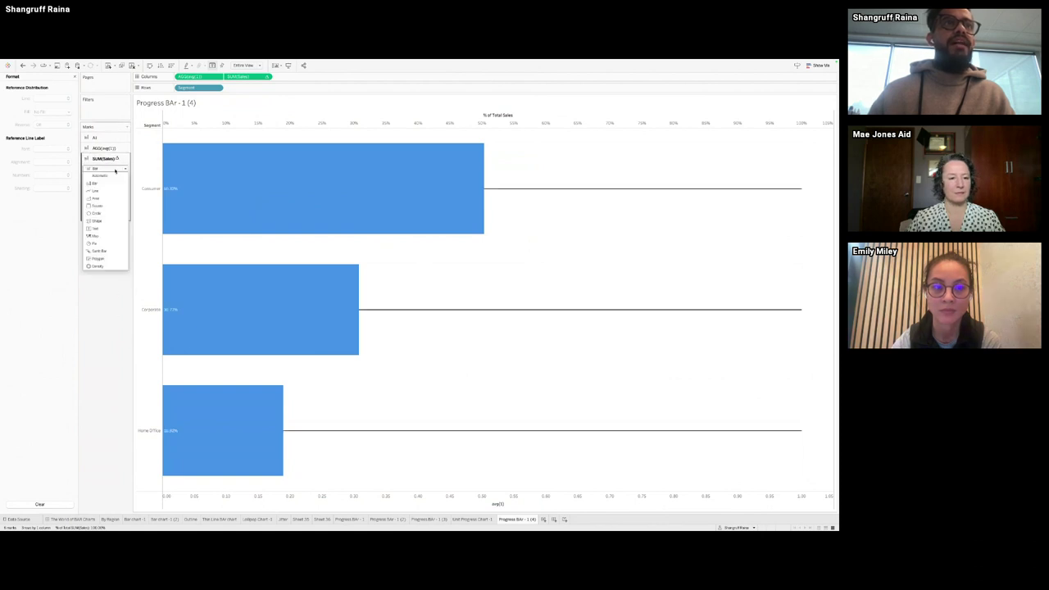
left_click(99, 215)
left_click(105, 182)
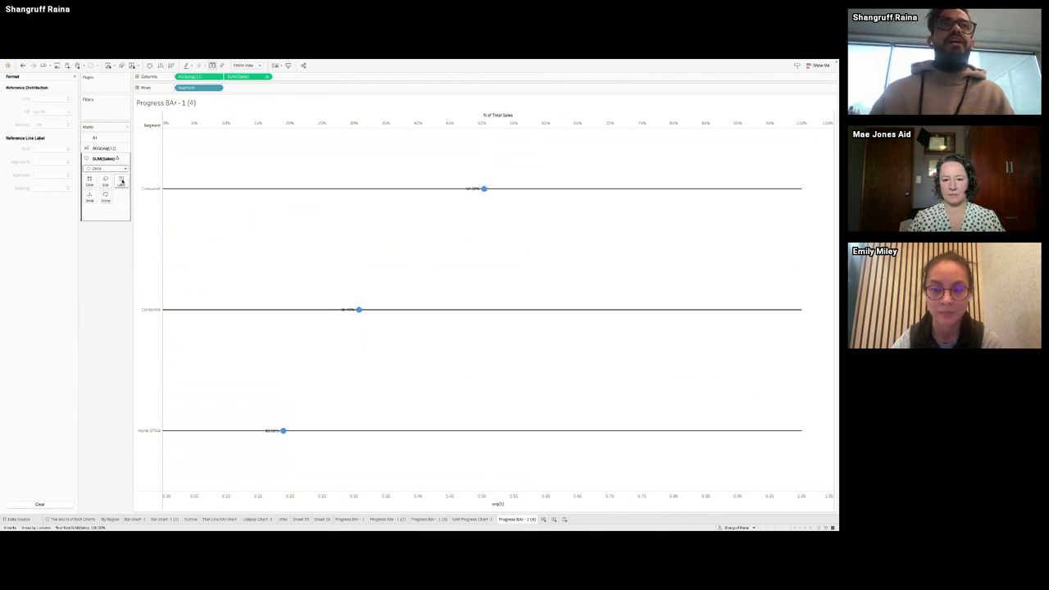
Step: Hide the circles' labels and copy the % of Total Sales pill to Rows as a discrete field
left_click(121, 182)
left_click(136, 197)
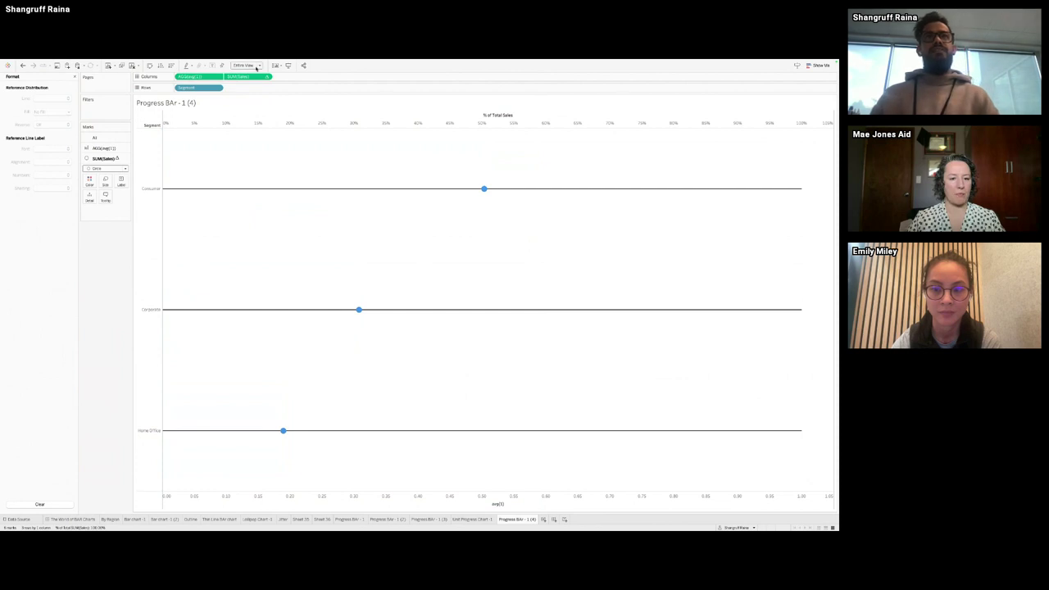
left_click_drag(250, 76, 249, 92)
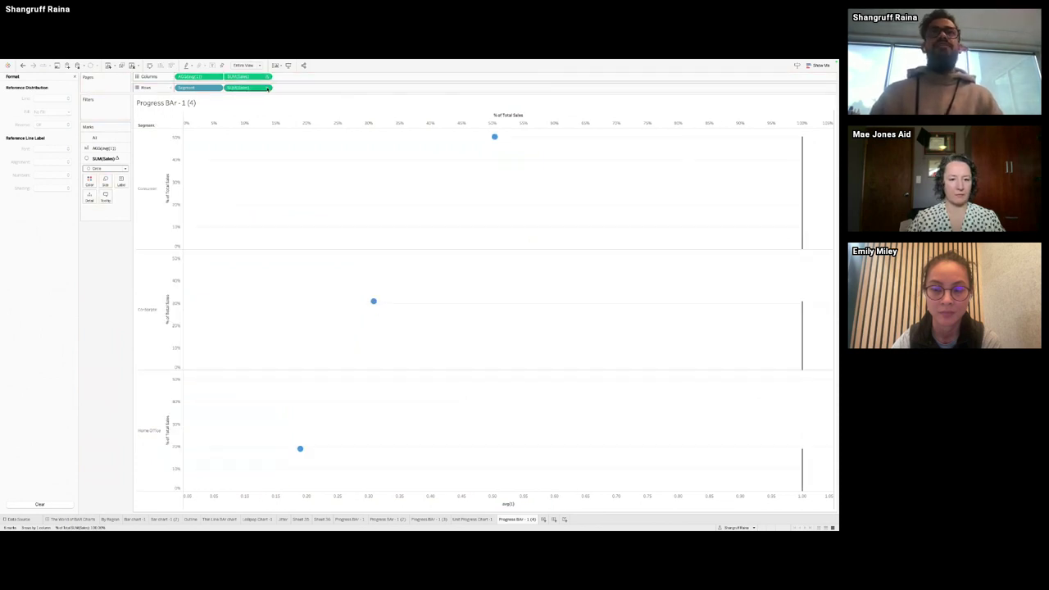
left_click(268, 87)
left_click(254, 160)
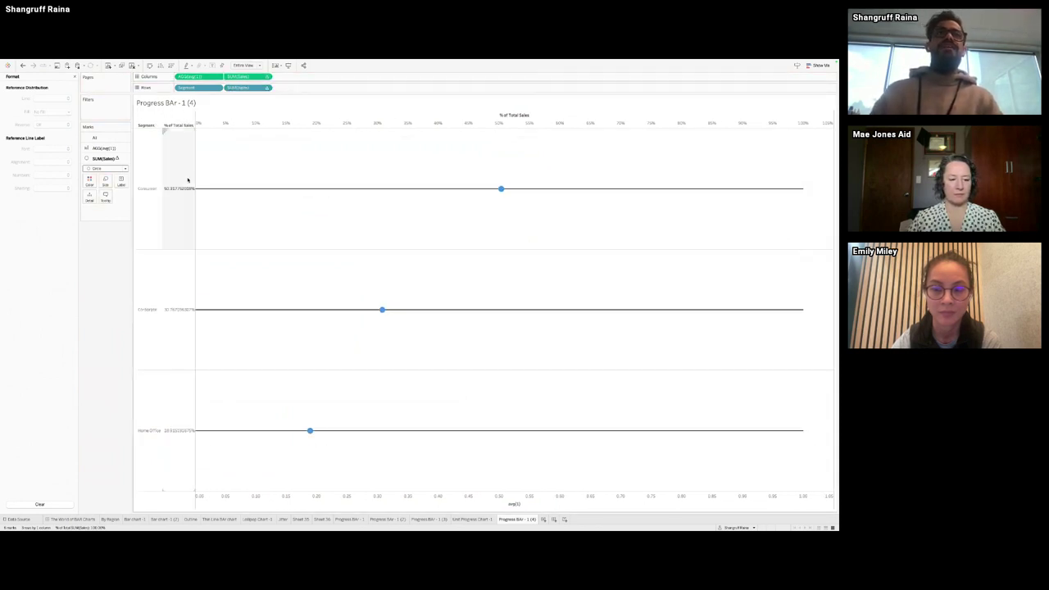
Step: Format the header numbers of the % of Total Sales field on Rows as percentages with one decimal place
right_click(246, 88)
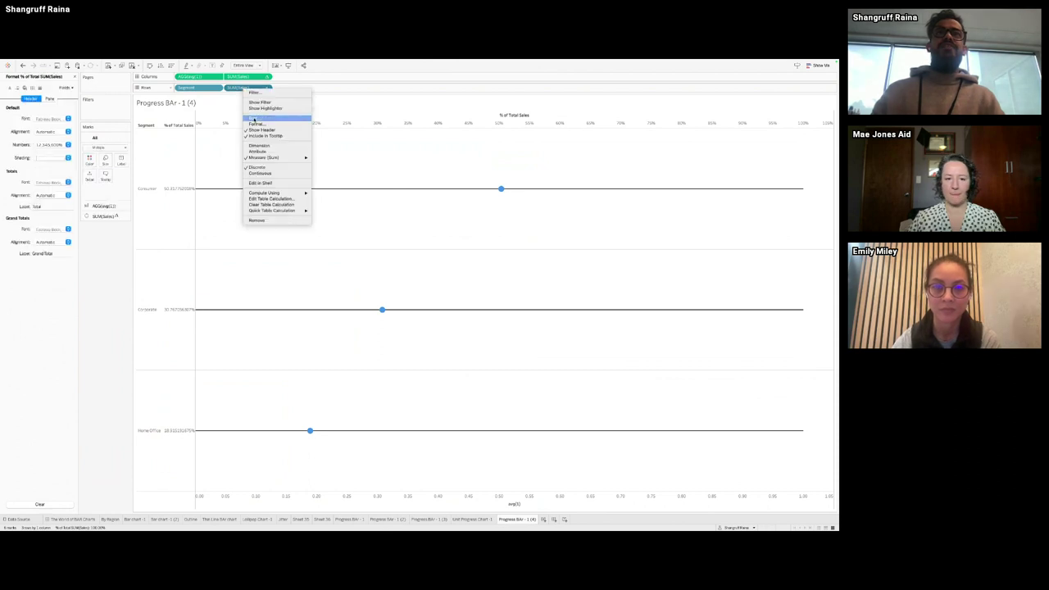
left_click(258, 124)
left_click(47, 144)
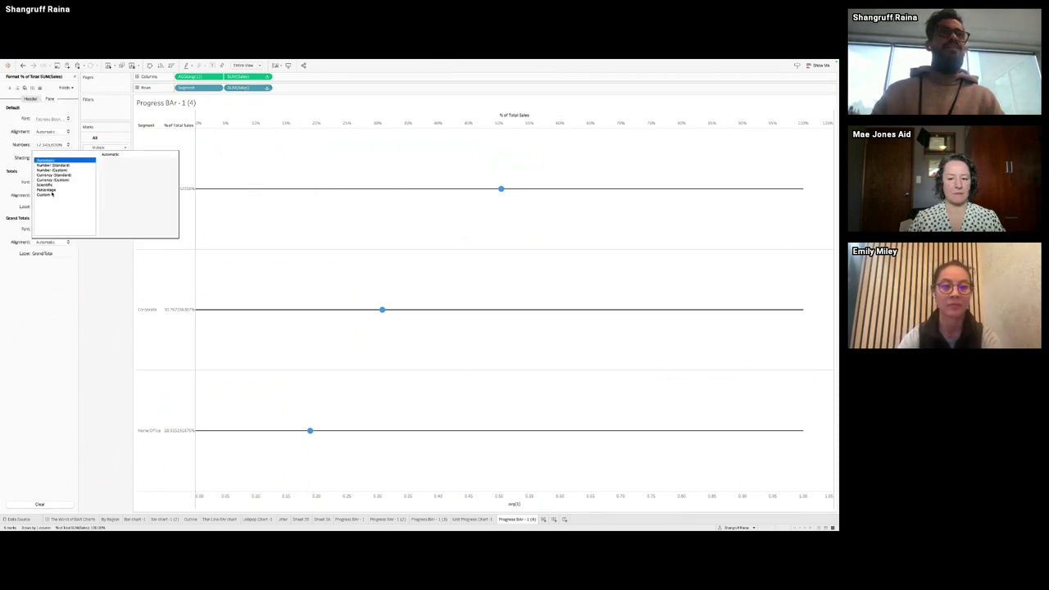
left_click(47, 189)
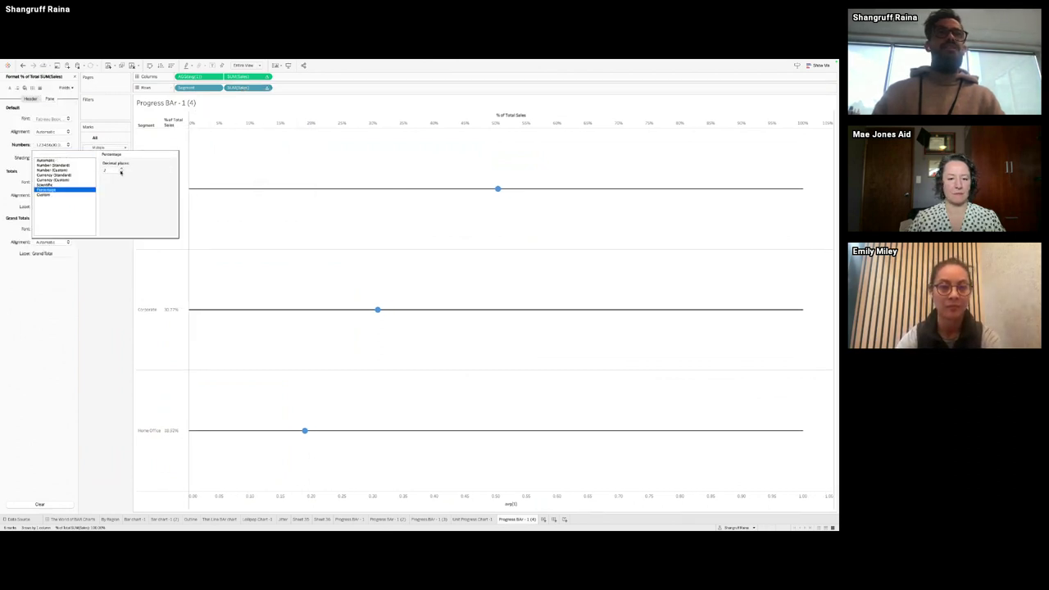
left_click(120, 172)
left_click(111, 329)
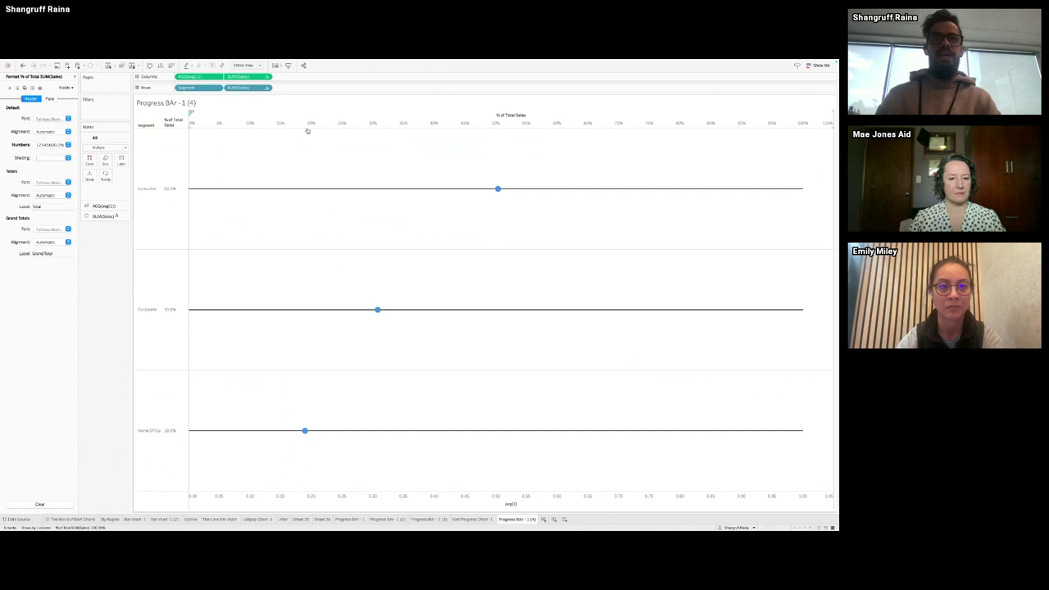
Step: Compare the finished circle chart with the examples on The World of BAR Charts dashboard
mouse_move(385, 269)
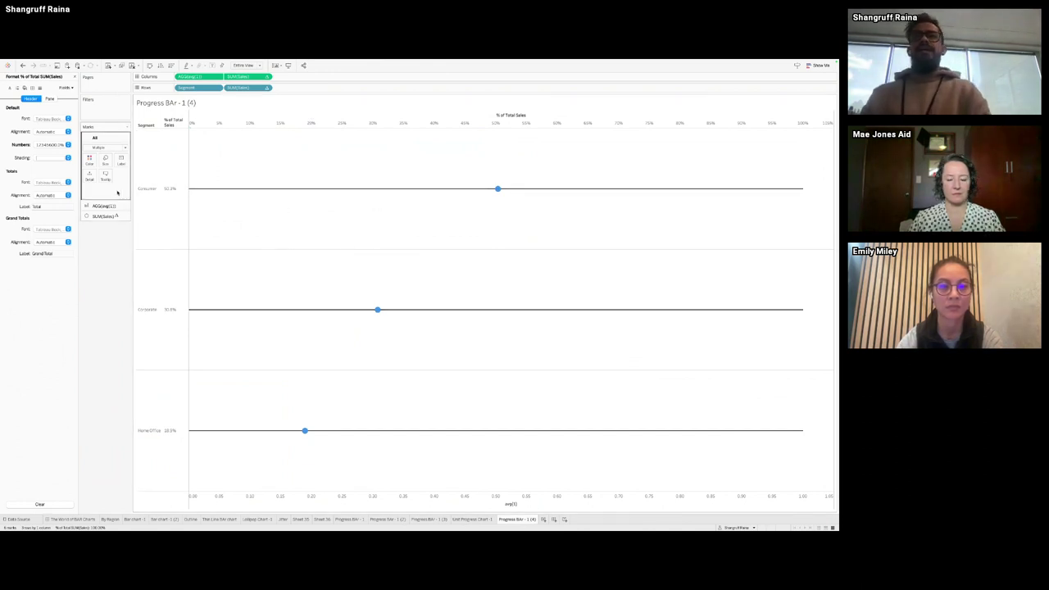
mouse_move(203, 335)
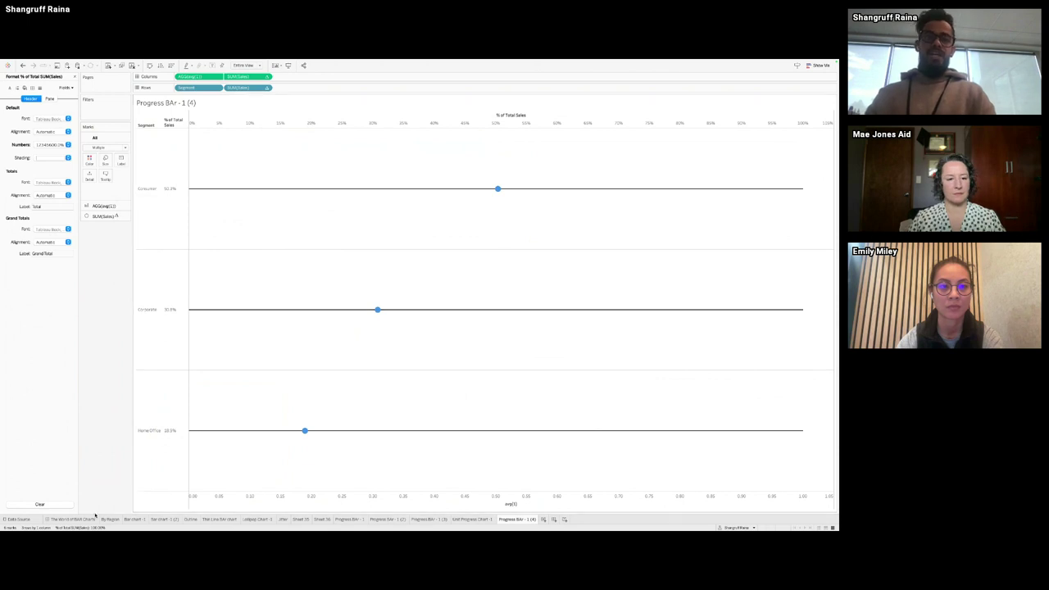
left_click(72, 519)
left_click(547, 251)
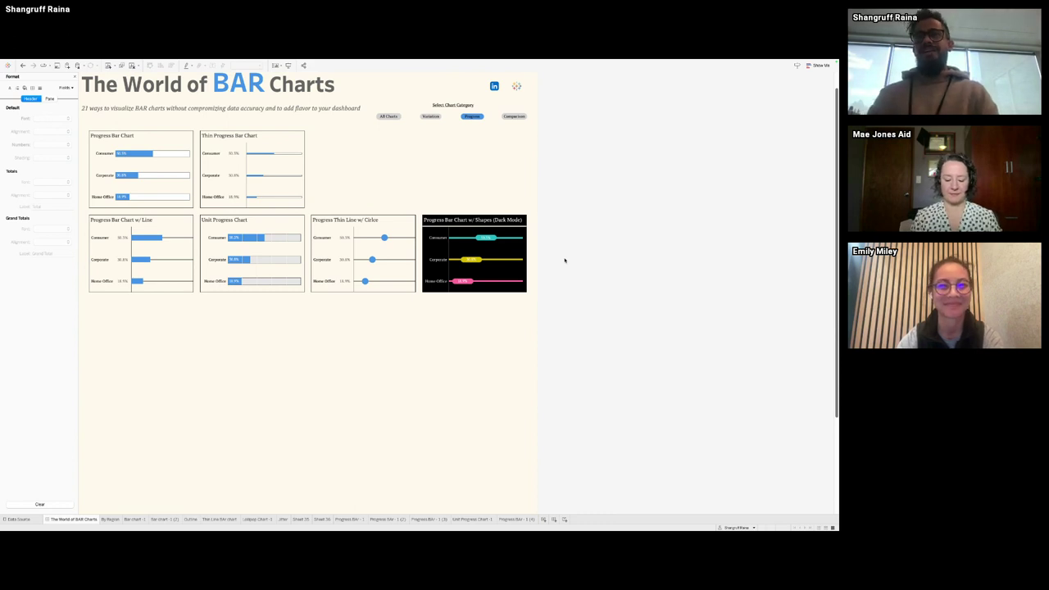
Step: Duplicate the "Progress BAr - 1 (4)" worksheet
left_click(516, 520)
right_click(517, 519)
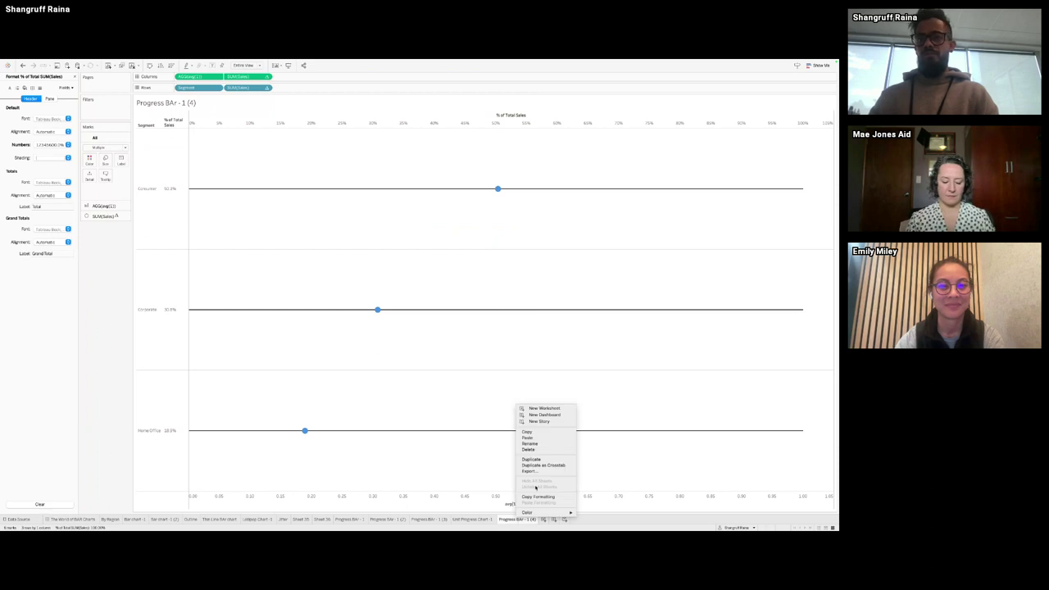
left_click(547, 464)
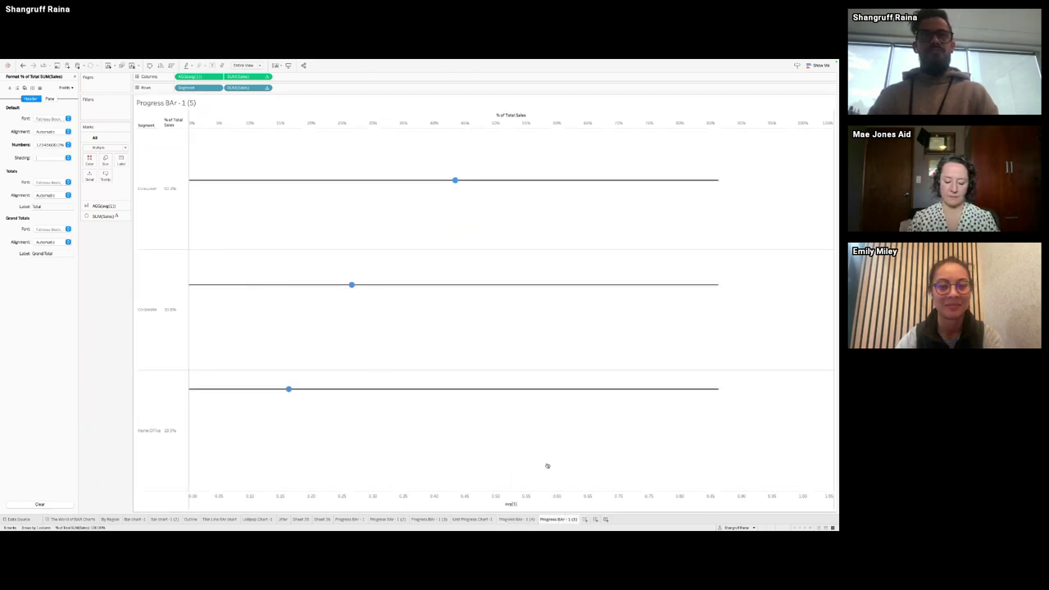
Step: Change the SUM(Sales) marks to the rounded bar shape from the Help Icons palette and enlarge them
left_click(106, 216)
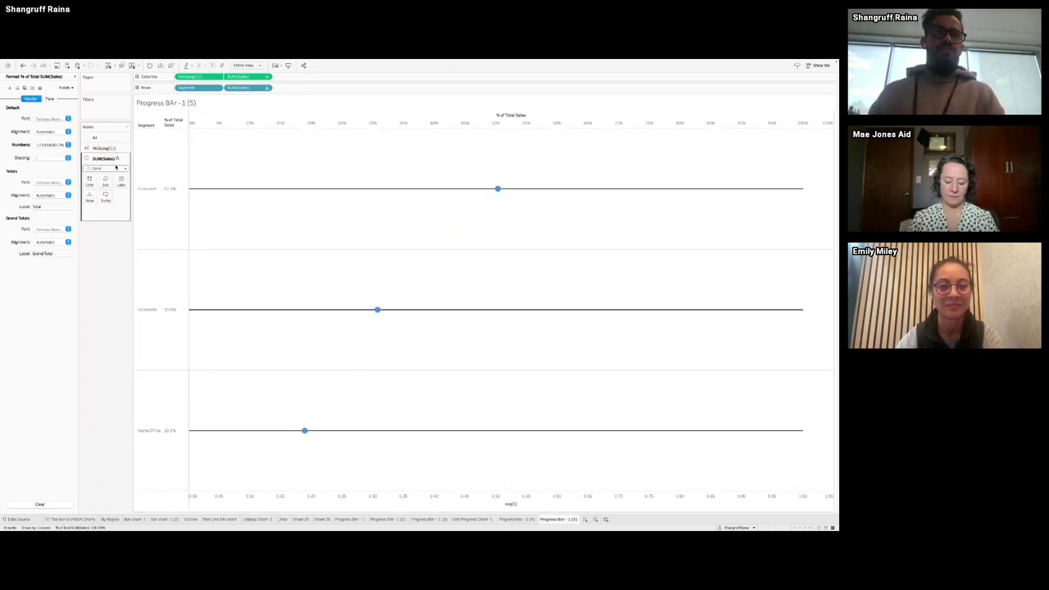
left_click(115, 167)
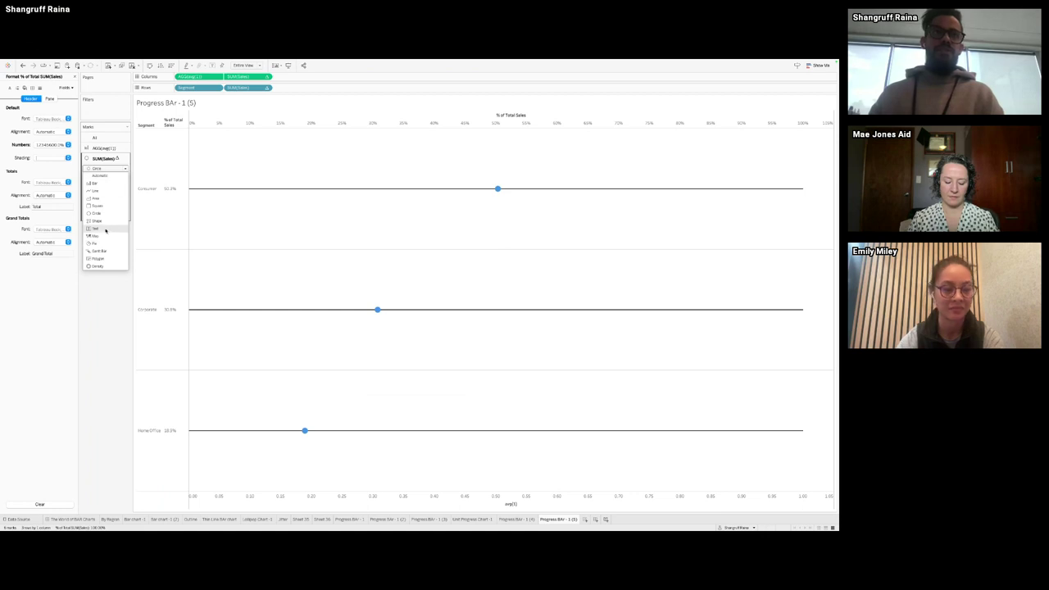
left_click(107, 222)
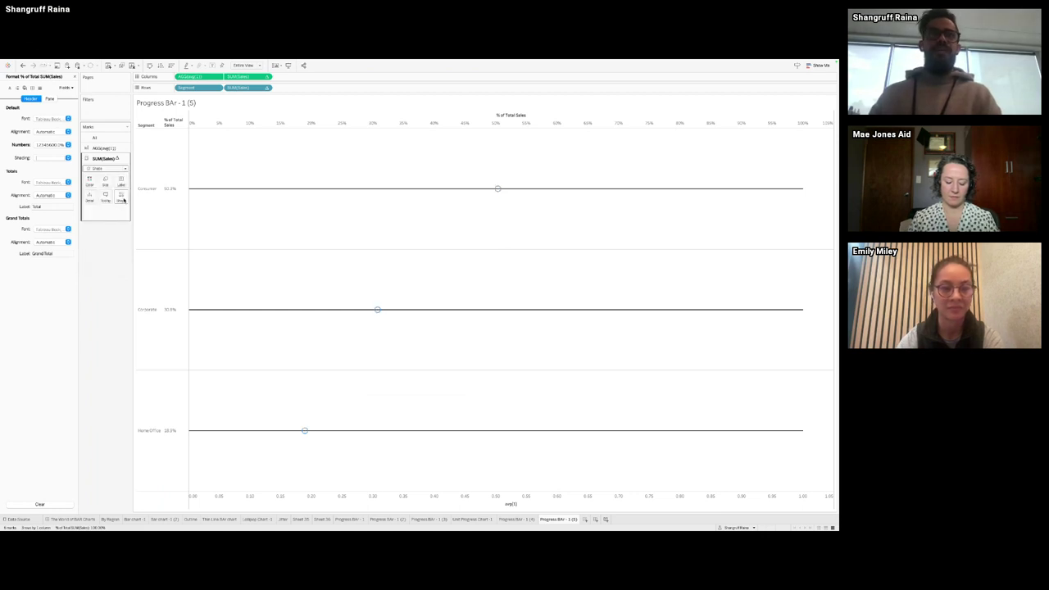
left_click(123, 198)
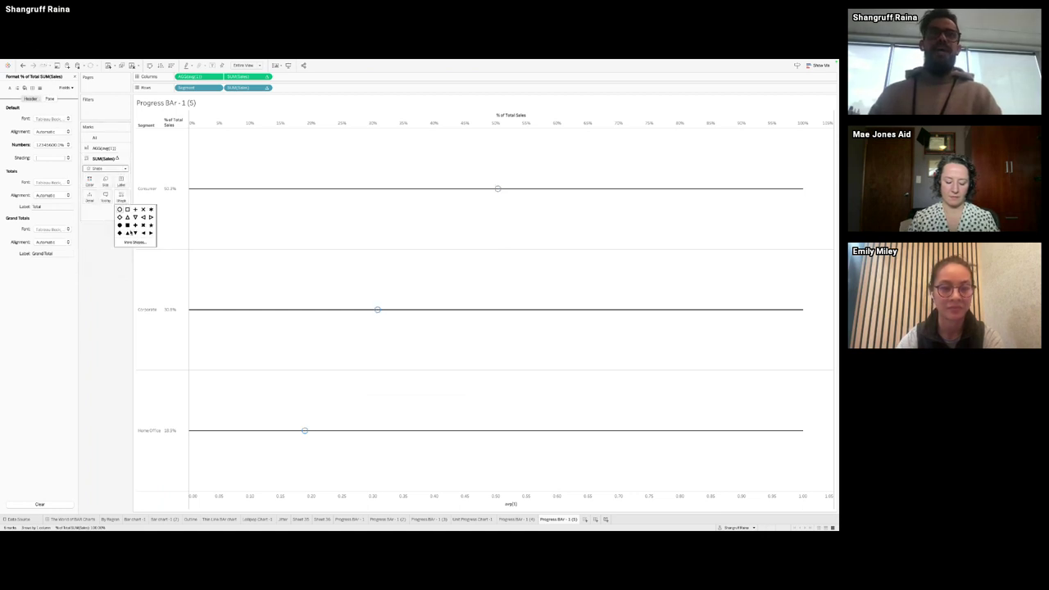
left_click(134, 242)
left_click(441, 245)
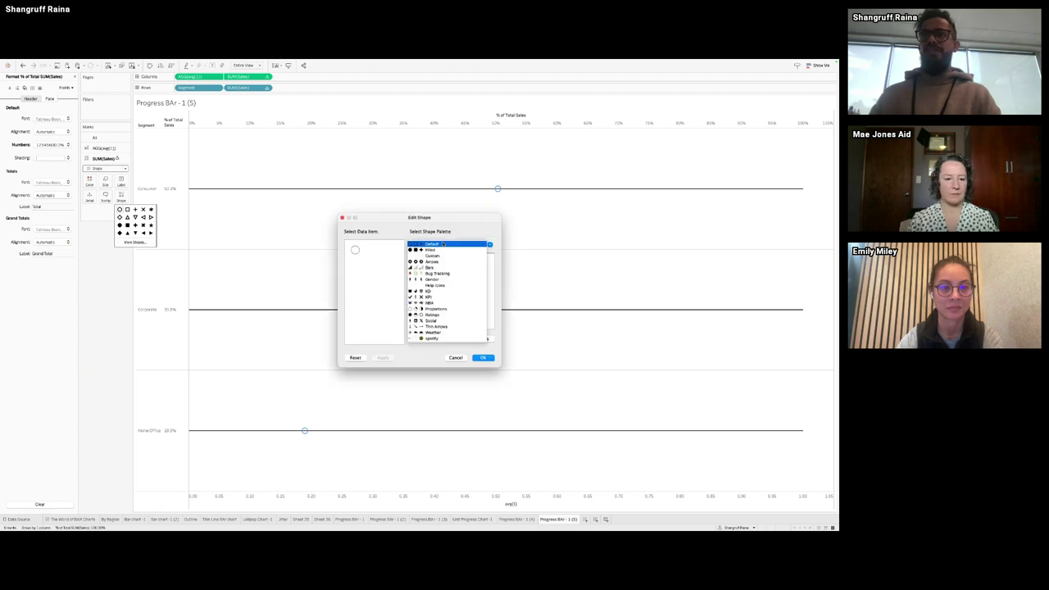
left_click(451, 291)
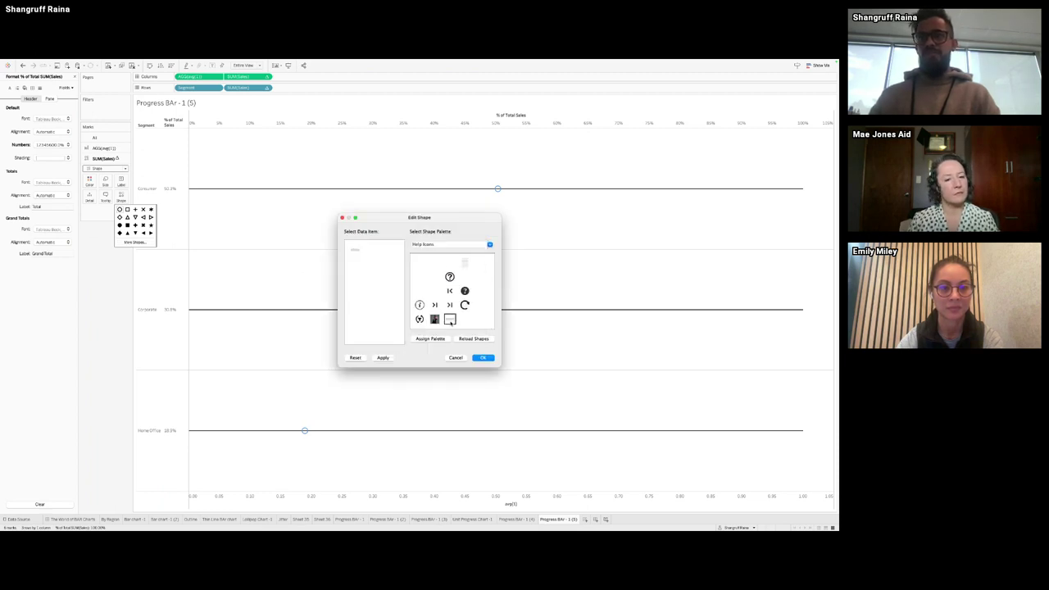
left_click(483, 358)
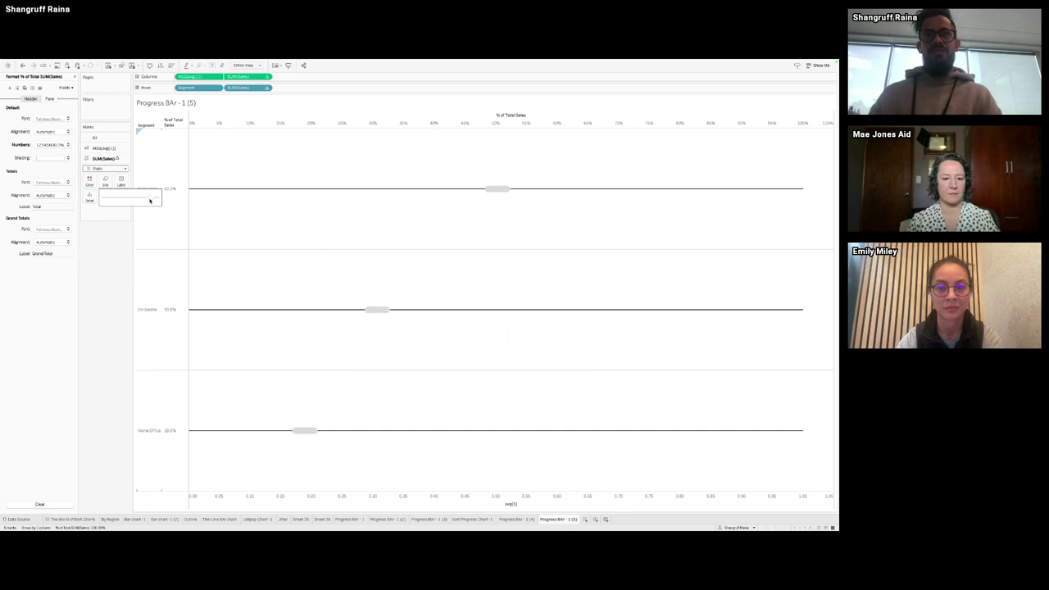
left_click(95, 309)
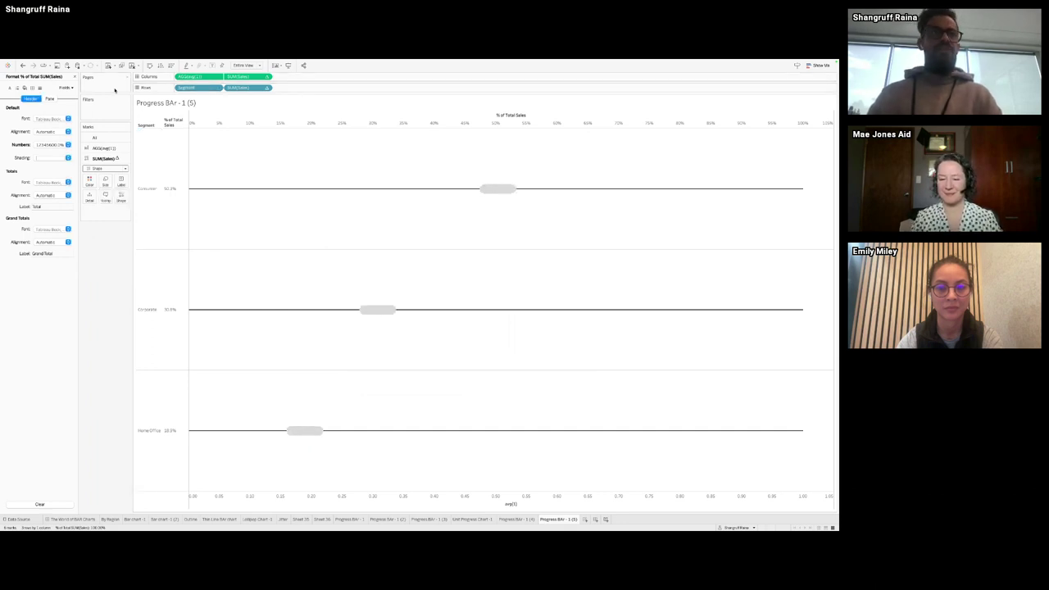
Step: Color all marks by Segment
left_click(110, 143)
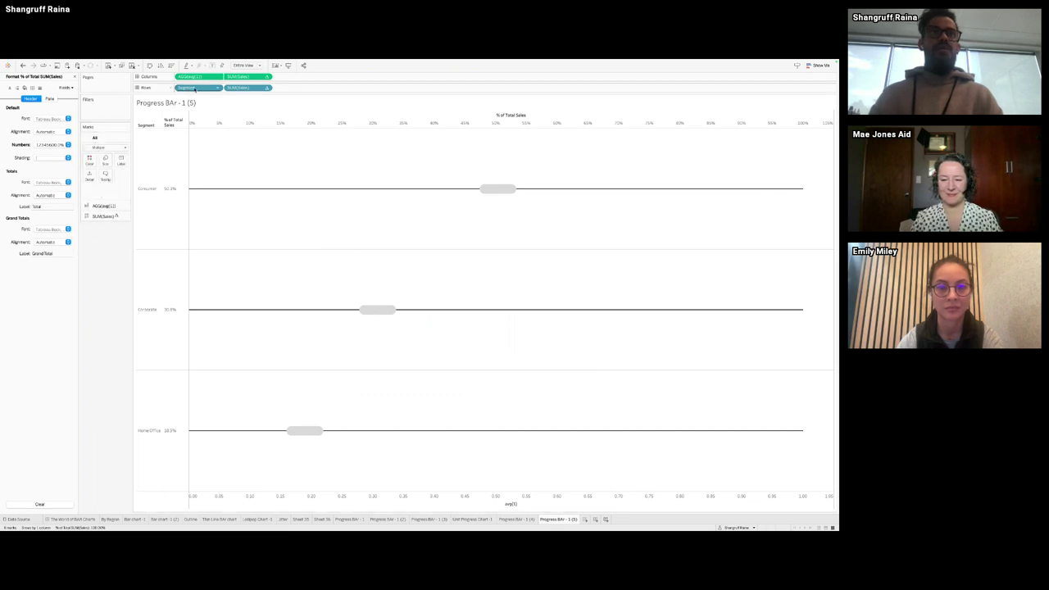
left_click_drag(91, 162, 91, 161)
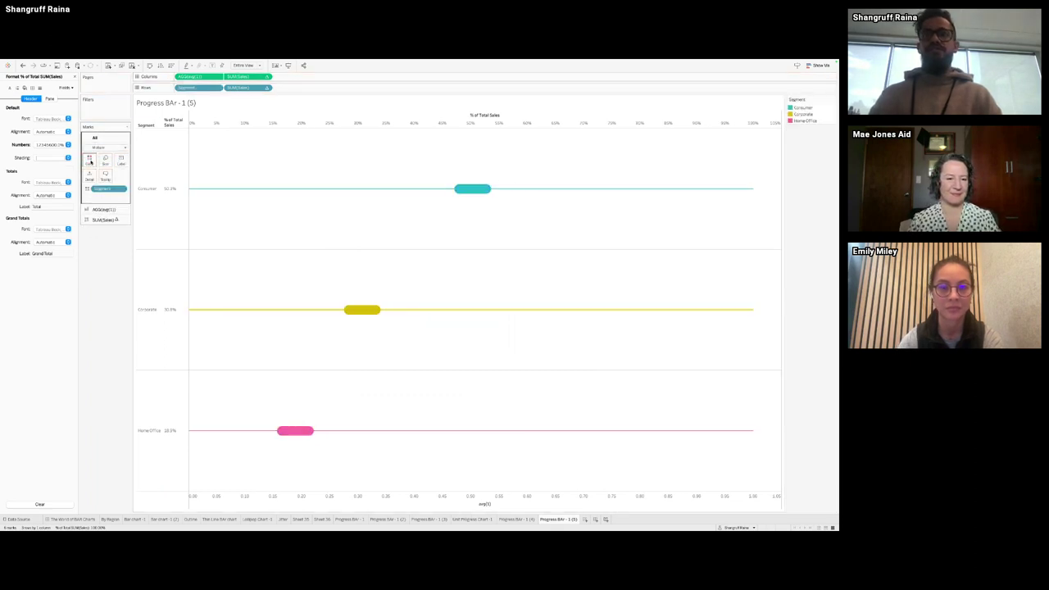
Step: Show mark labels on the SUM(Sales) shapes and center them horizontally inside the shapes
left_click(104, 220)
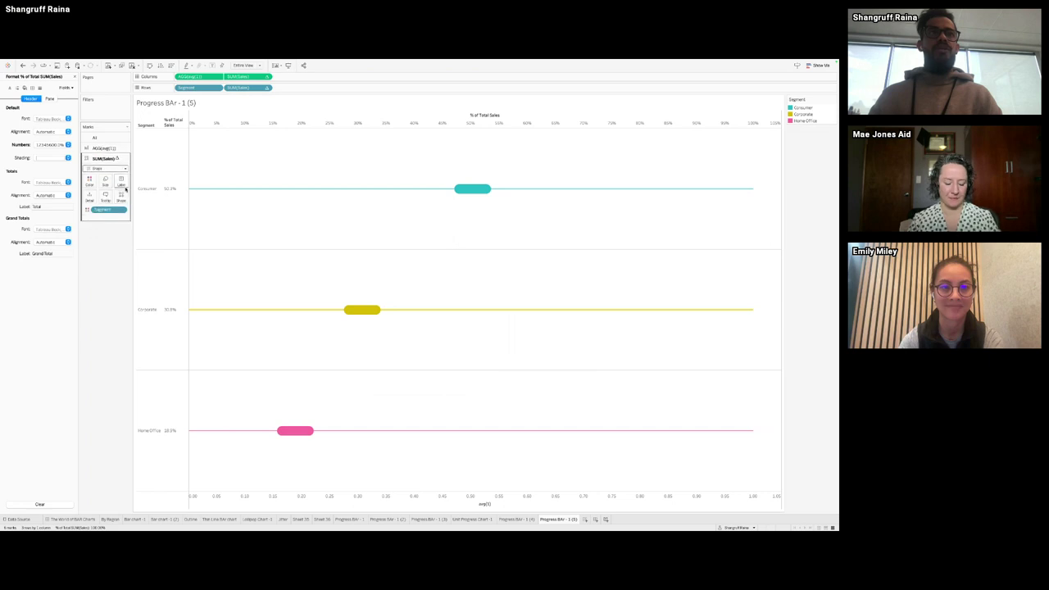
left_click(121, 180)
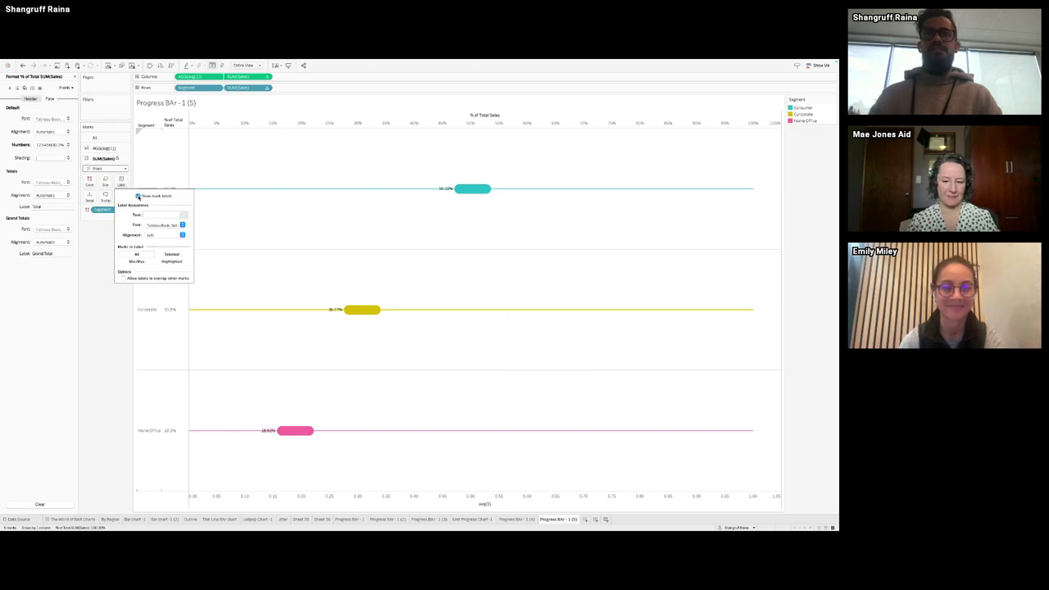
left_click(164, 235)
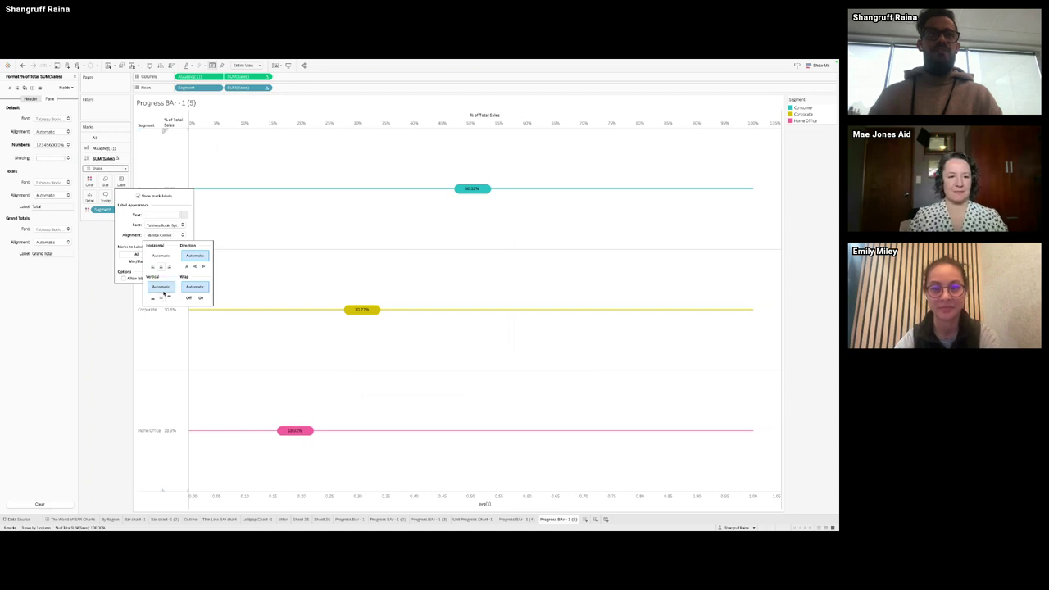
left_click(162, 225)
left_click(160, 226)
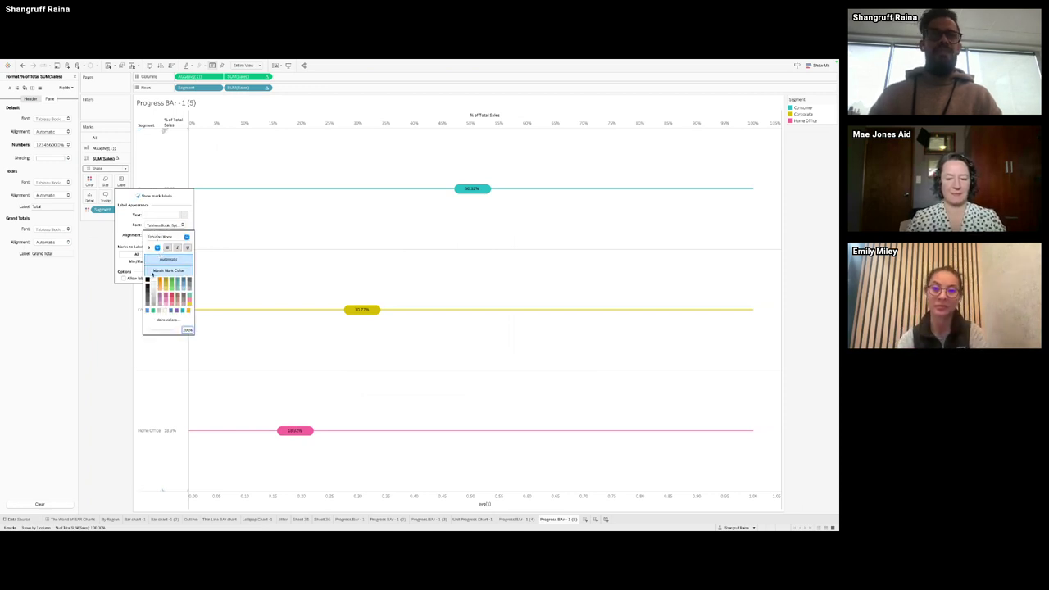
left_click(122, 341)
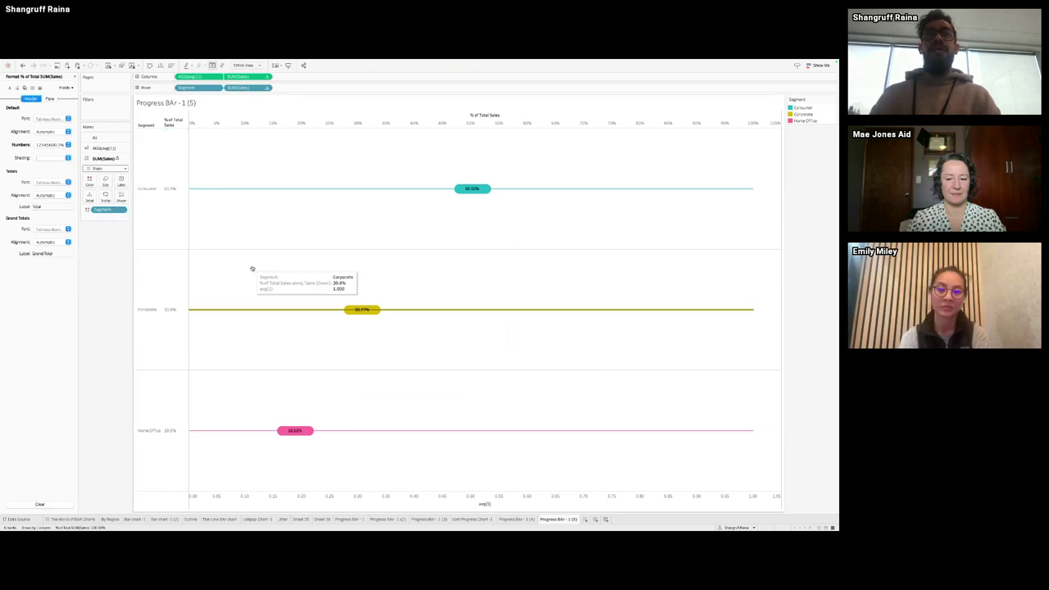
Step: Set the worksheet's default shading to black
left_click(258, 225)
right_click(260, 219)
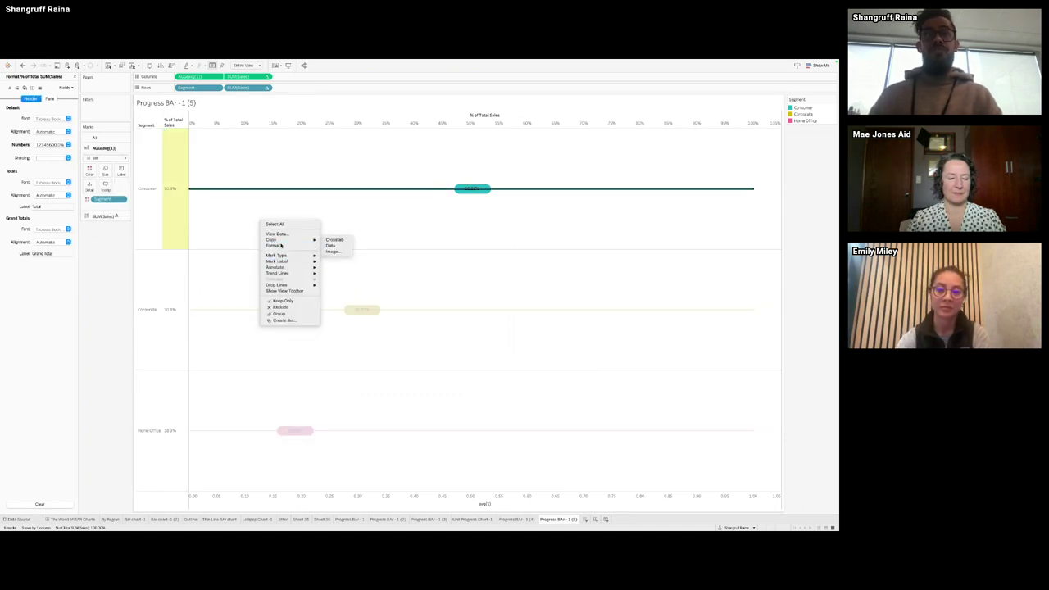
left_click(273, 245)
left_click(25, 88)
left_click(56, 118)
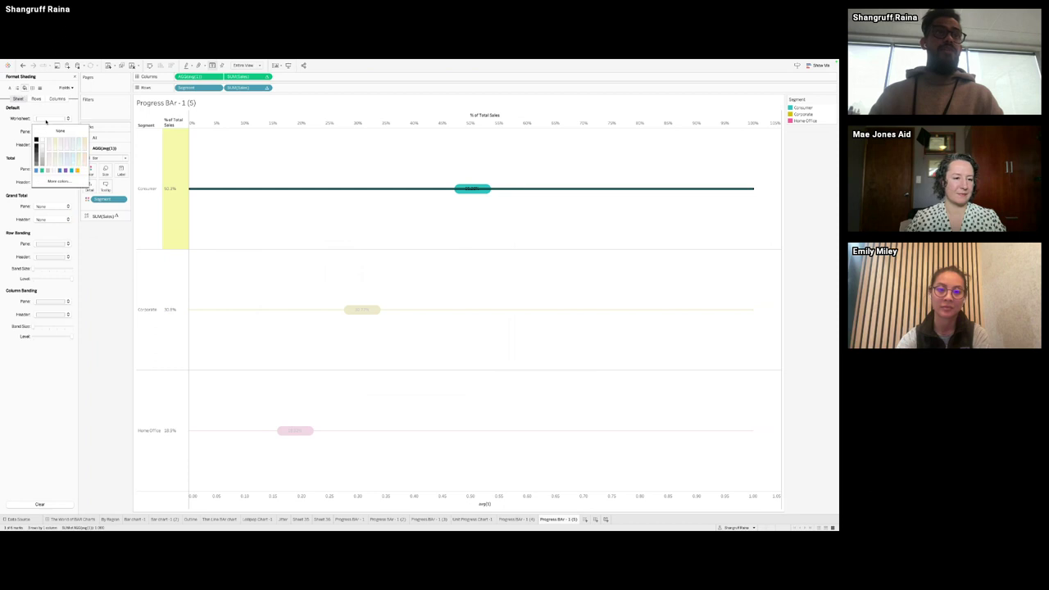
left_click(36, 142)
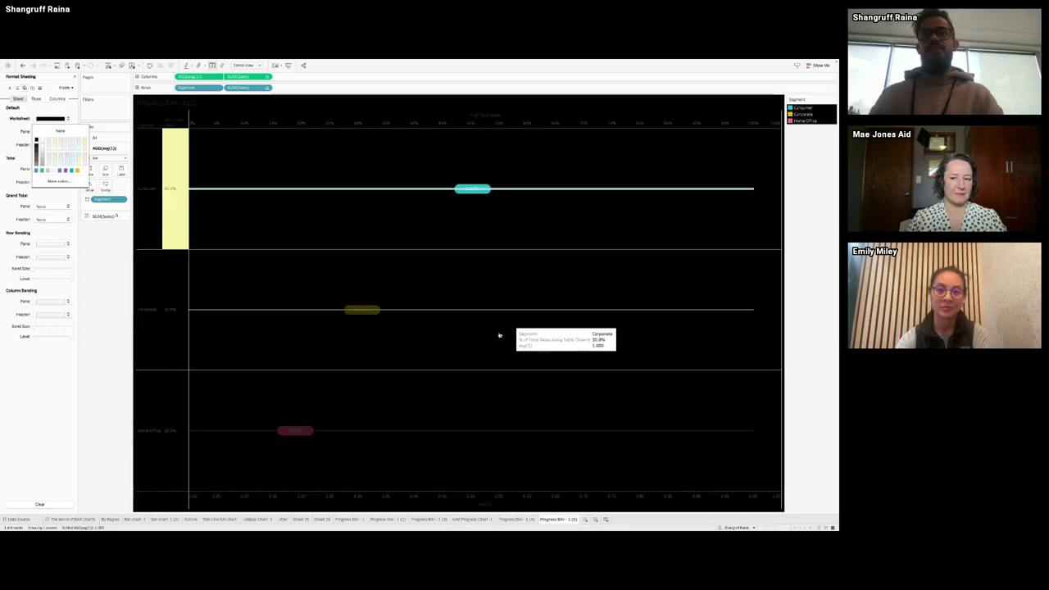
Step: Set the header font color to white for both Segment and % of Total Sales
right_click(148, 321)
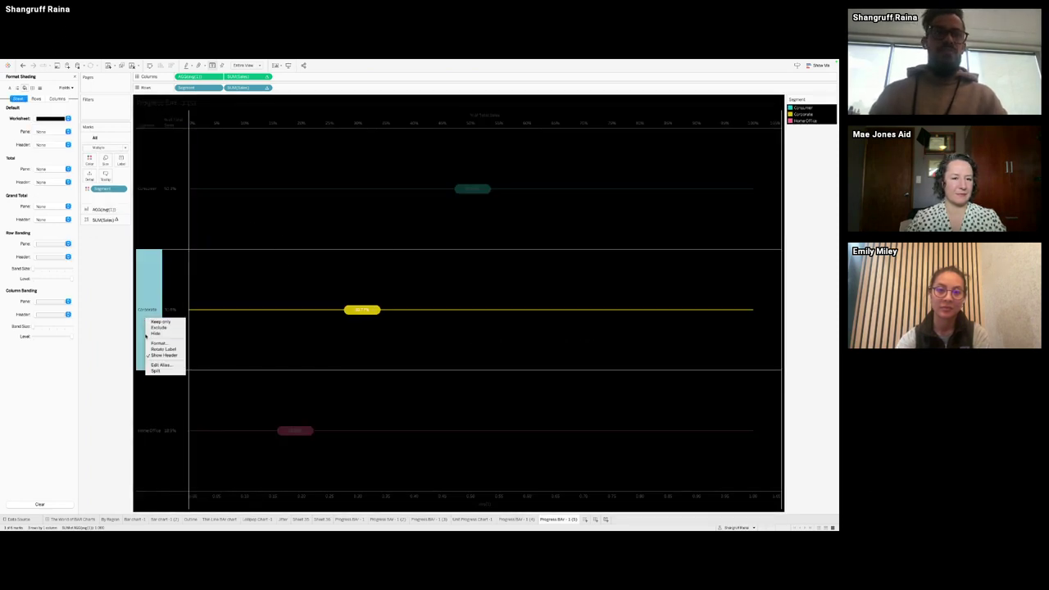
left_click(158, 343)
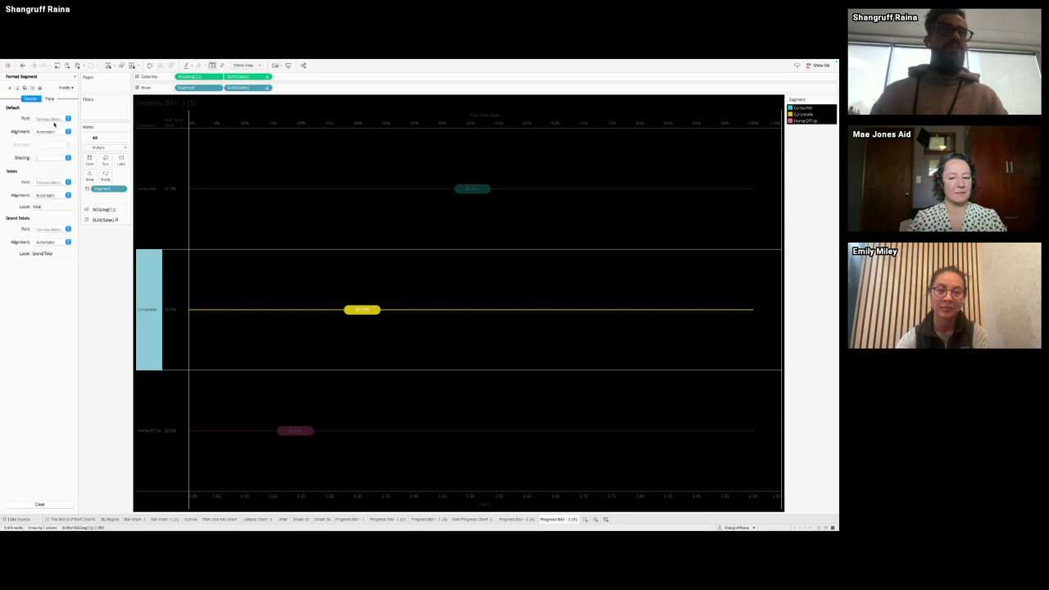
left_click(54, 120)
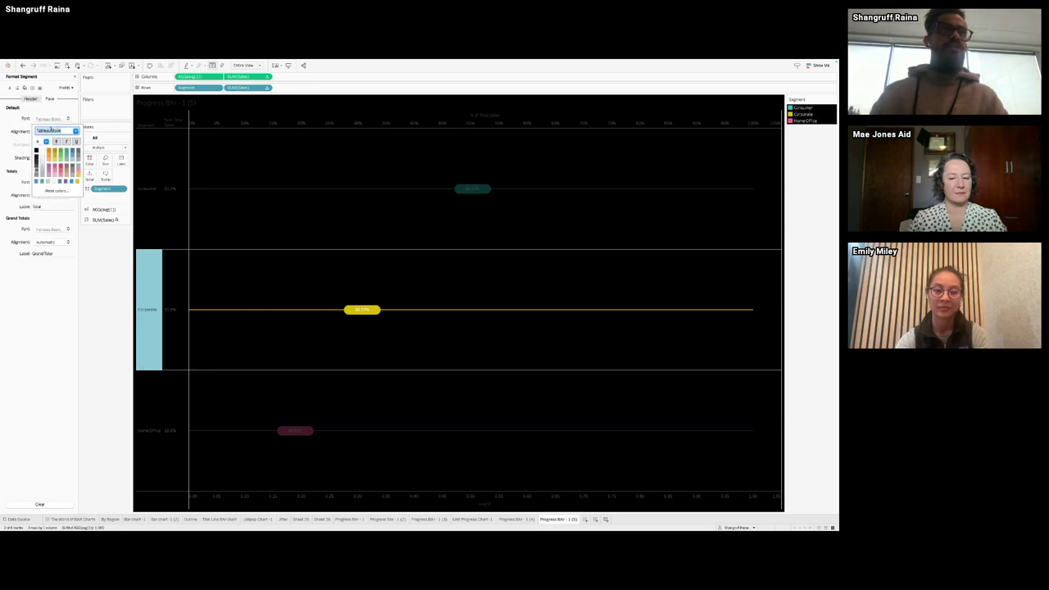
left_click(182, 204)
left_click(51, 119)
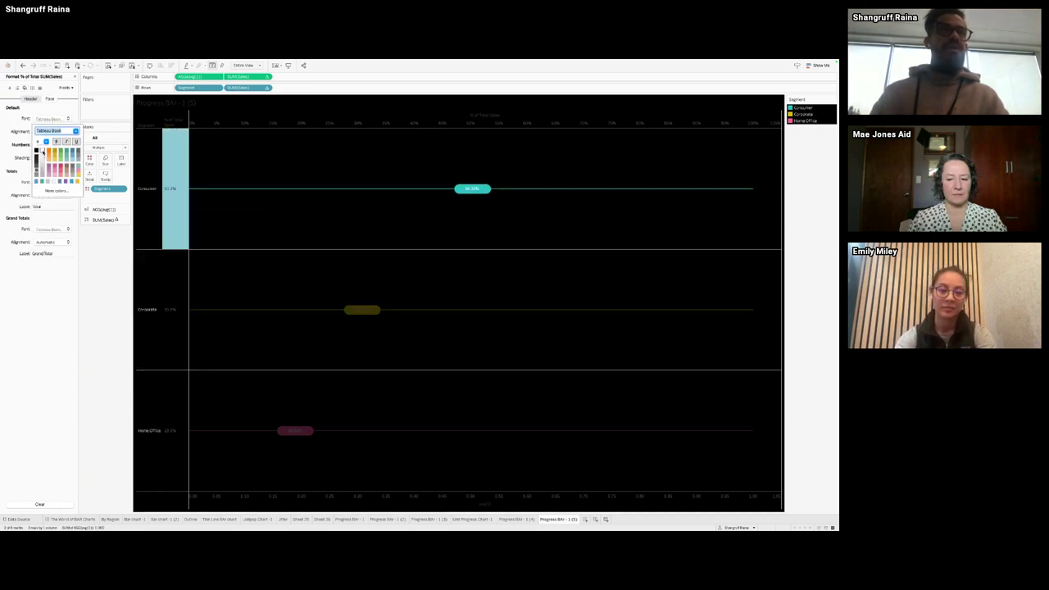
left_click(465, 283)
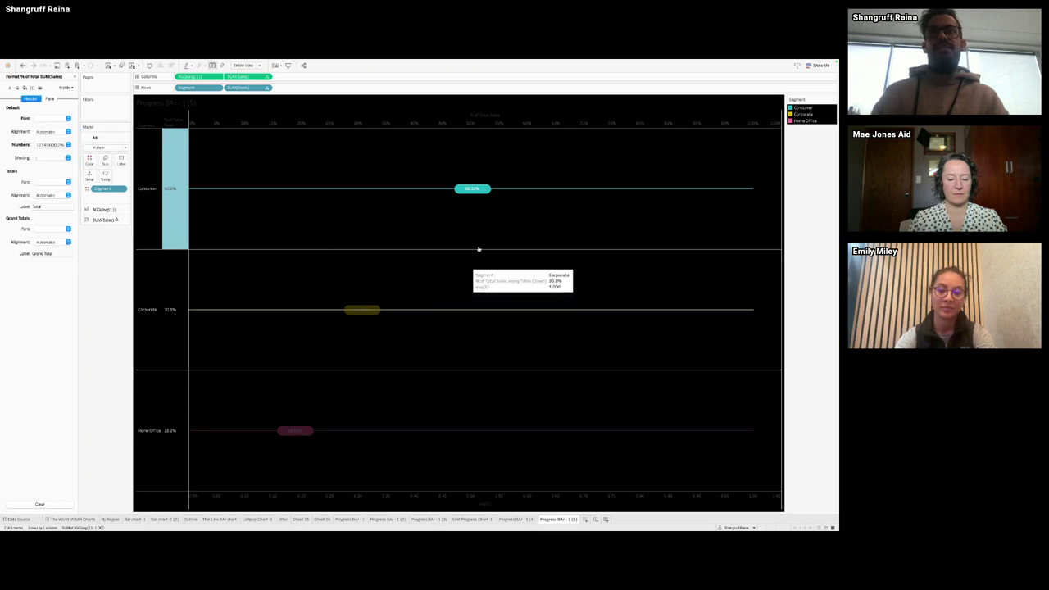
left_click(552, 227)
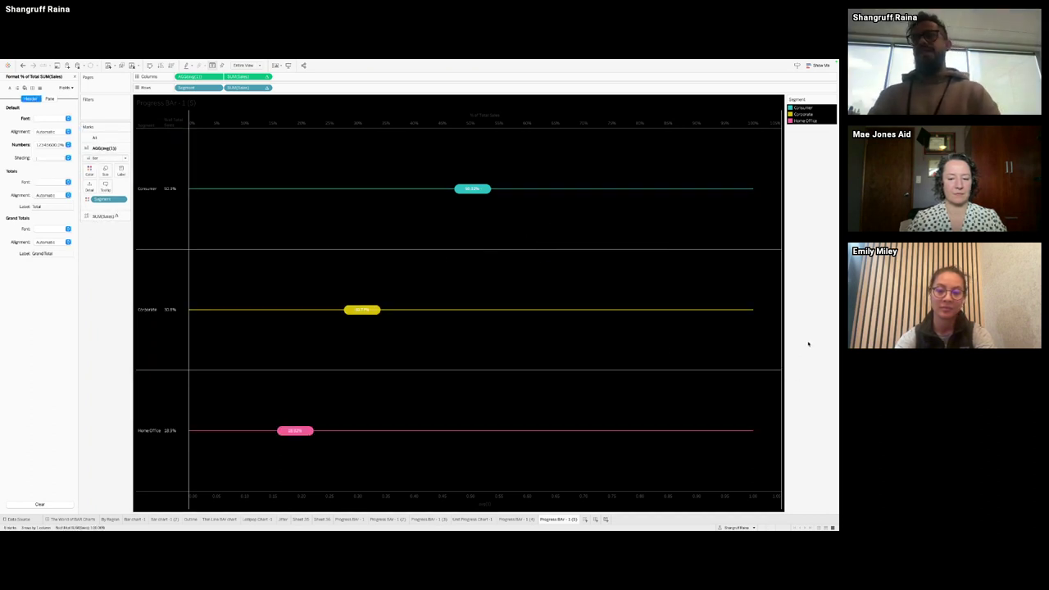
Step: Examine the worksheet's line formatting options
mouse_move(578, 250)
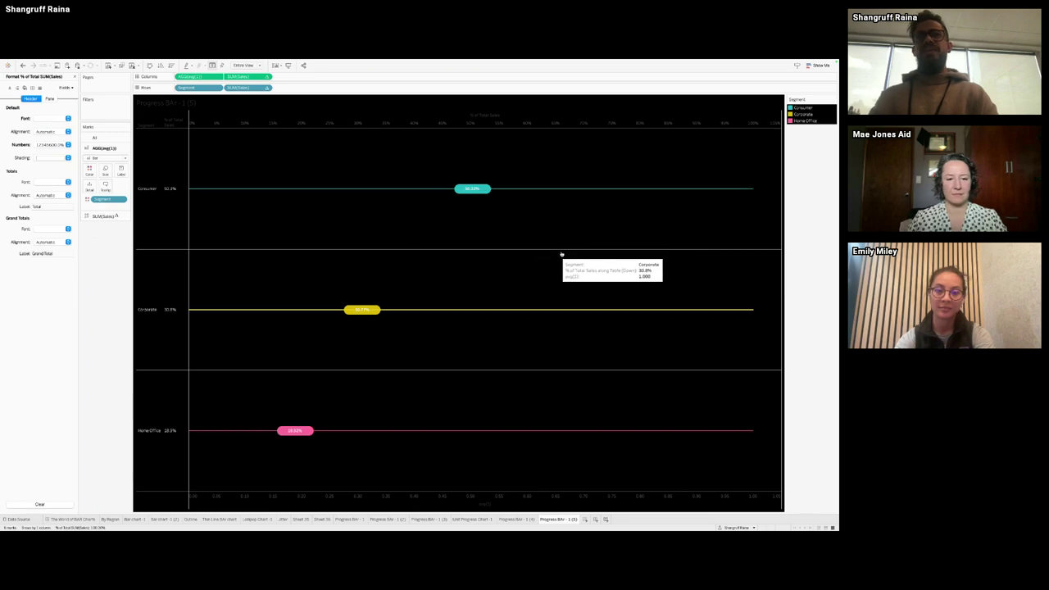
left_click(41, 88)
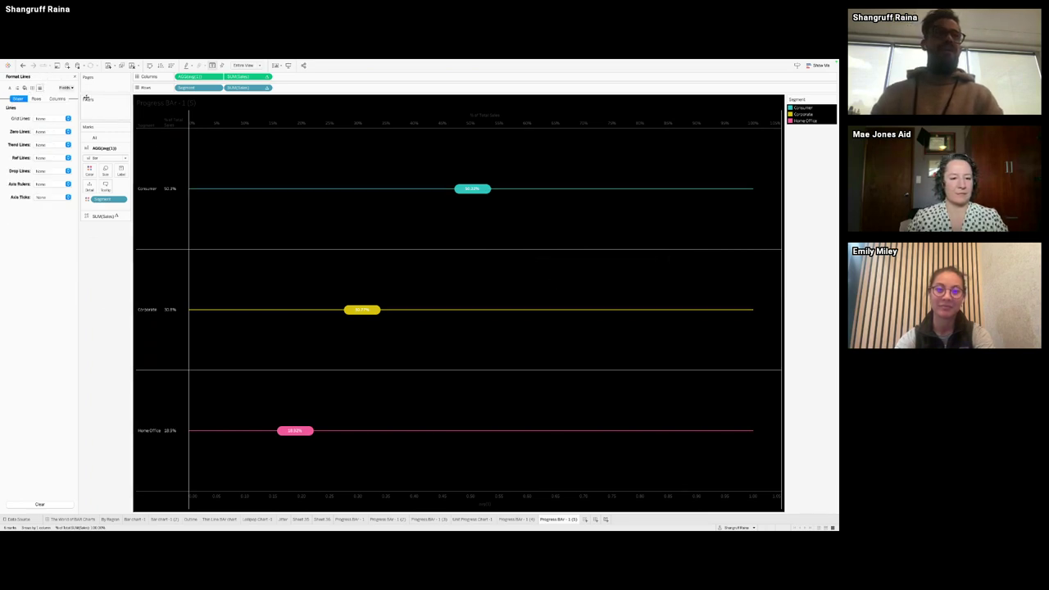
right_click(265, 157)
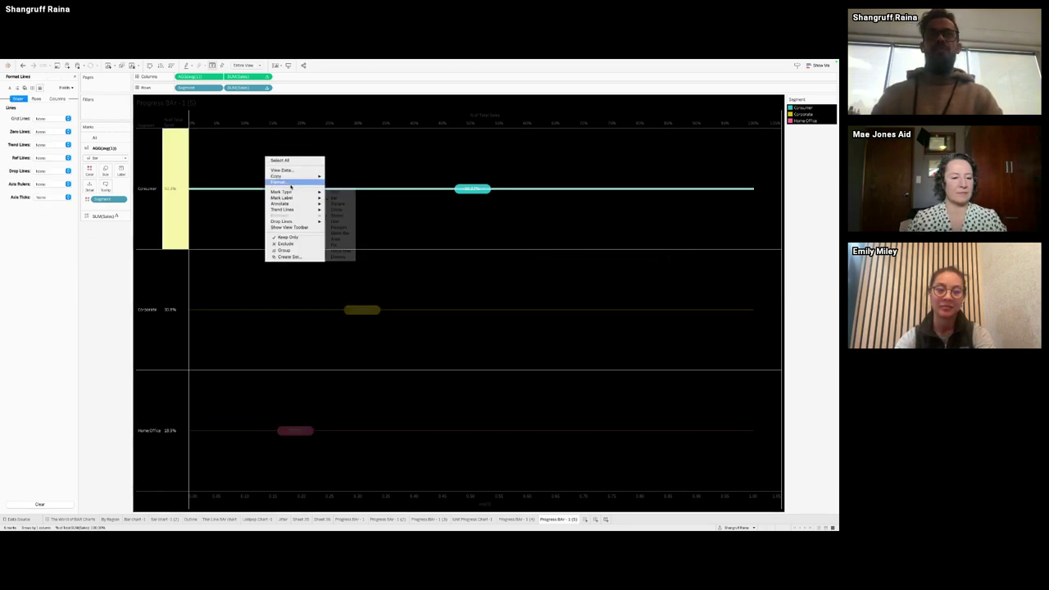
left_click(278, 182)
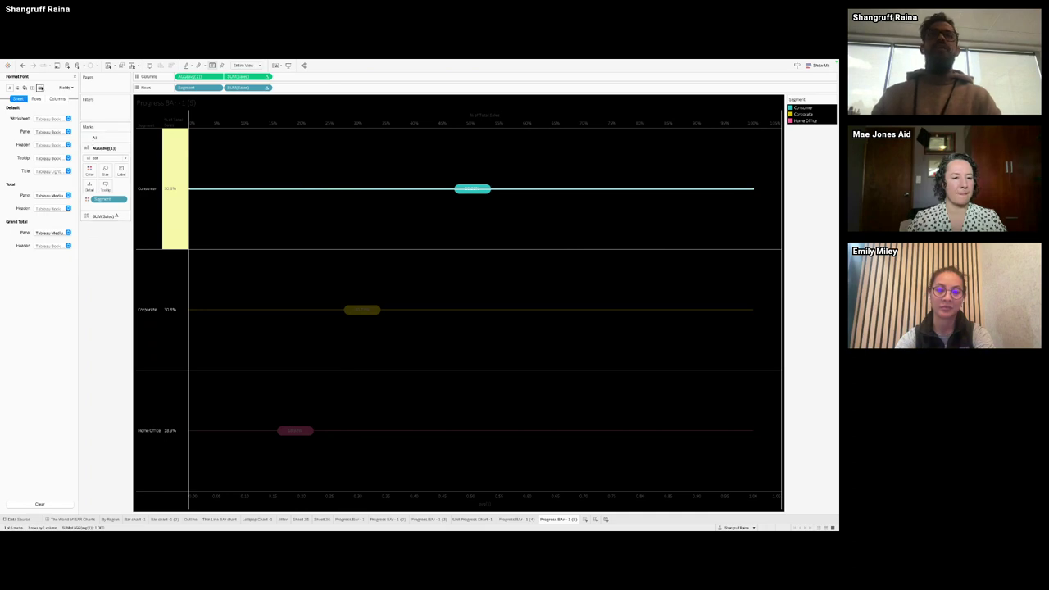
Step: Return to The World of BAR Charts dashboard and show the Comparison chart category
left_click(86, 520)
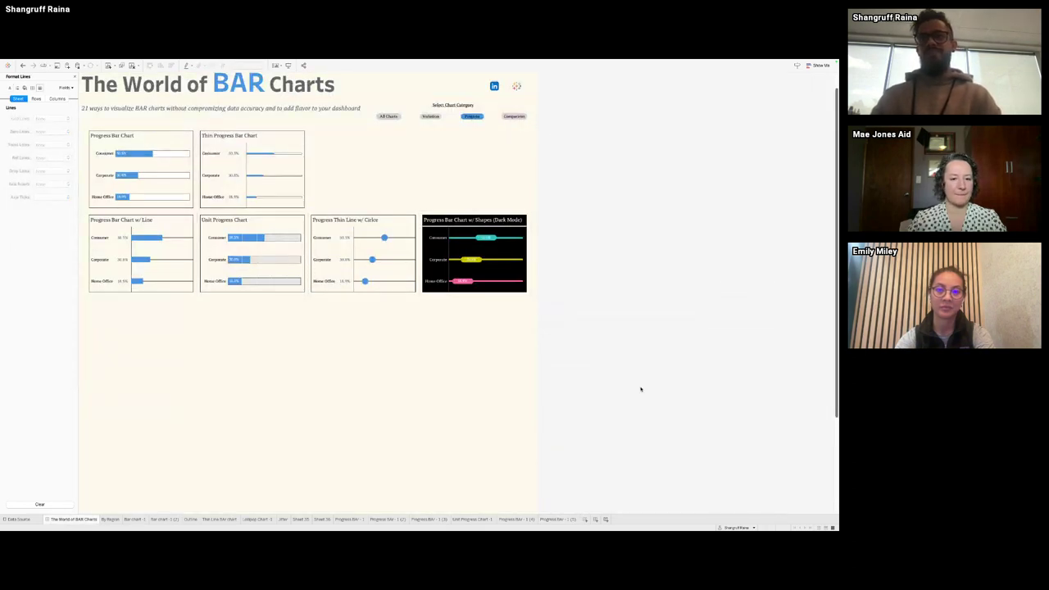
left_click(524, 117)
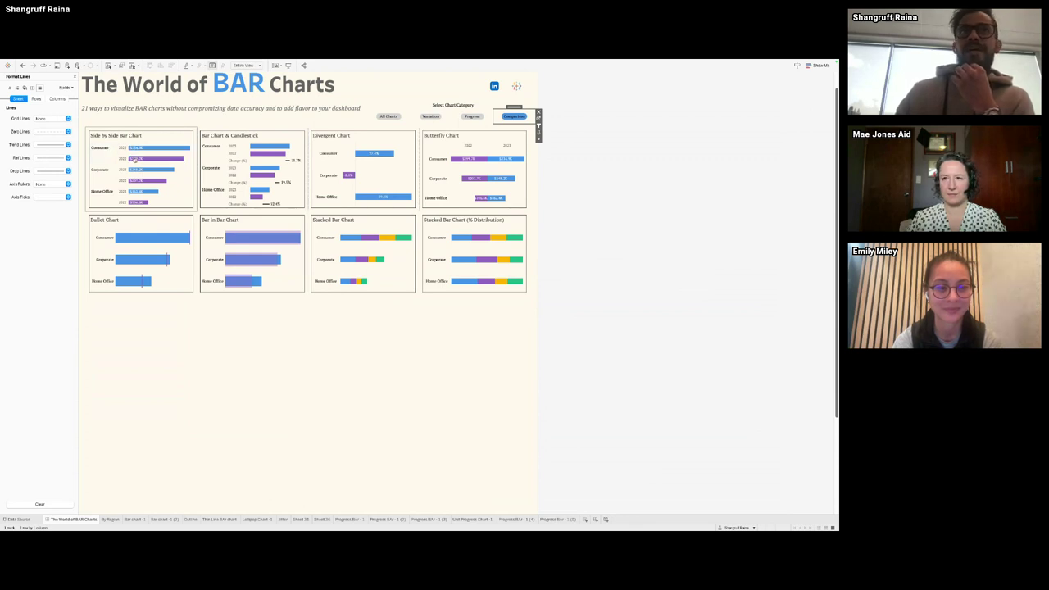
Step: Create a new worksheet and open the 2023 sales calculated field for editing
left_click(585, 519)
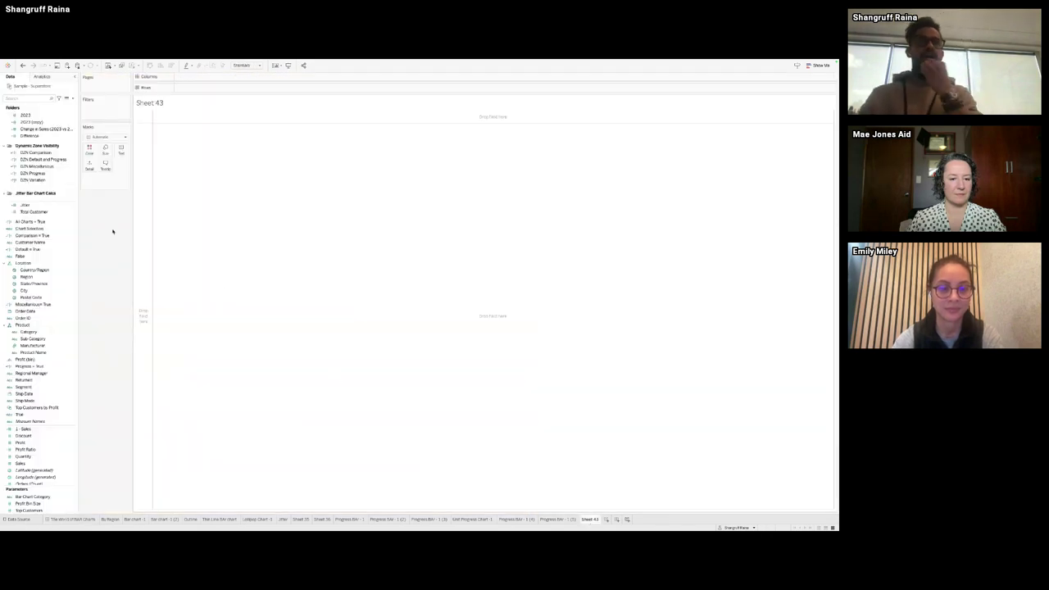
scroll(37, 148, "up", 3)
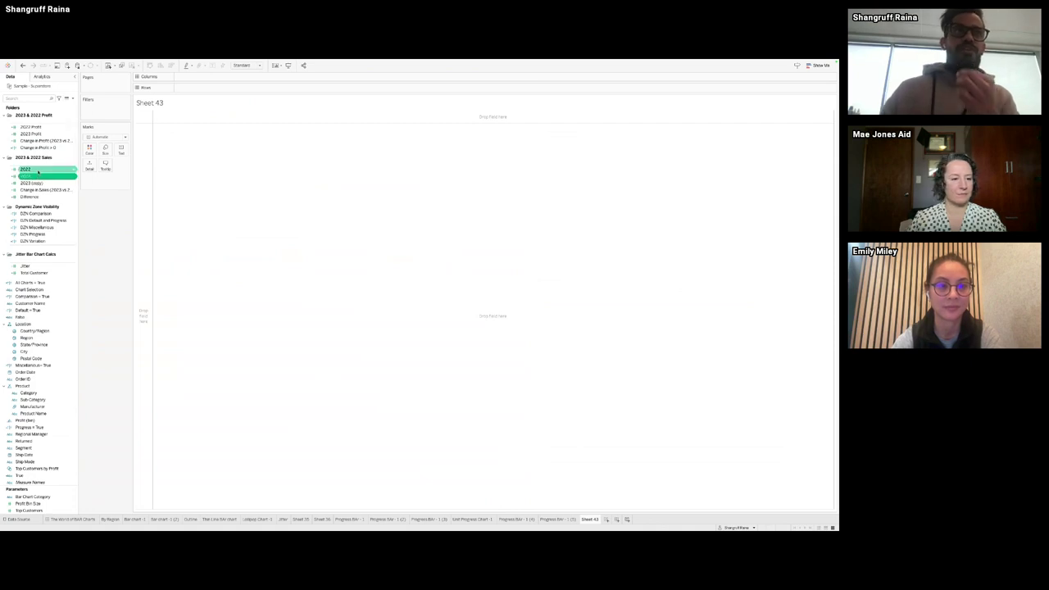
right_click(38, 176)
left_click(47, 204)
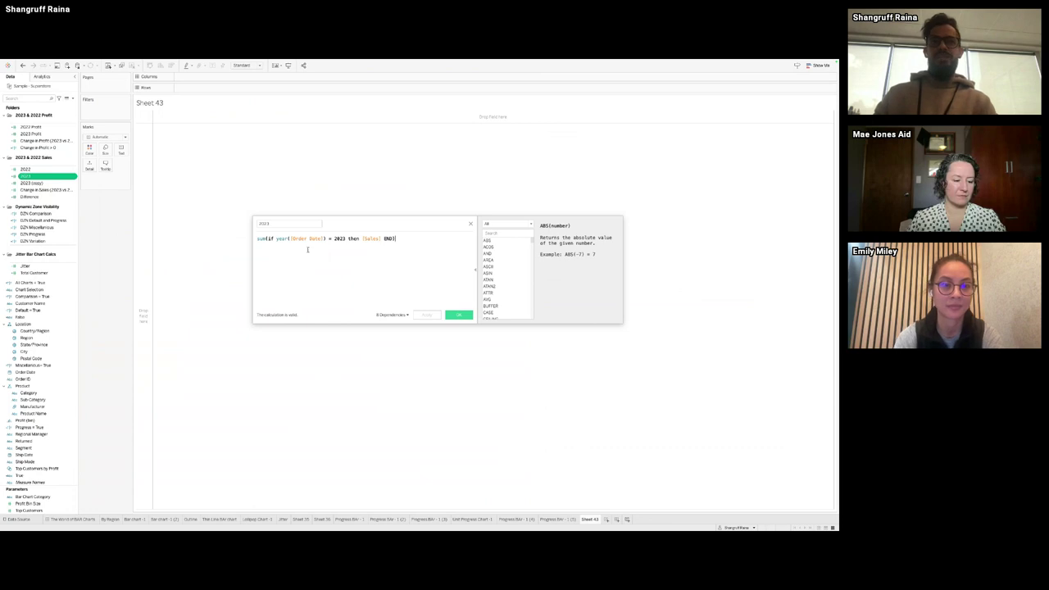
Step: Examine the formulas of the 2023 and 2022 sales calculated fields, leaving both unchanged
left_click(256, 238)
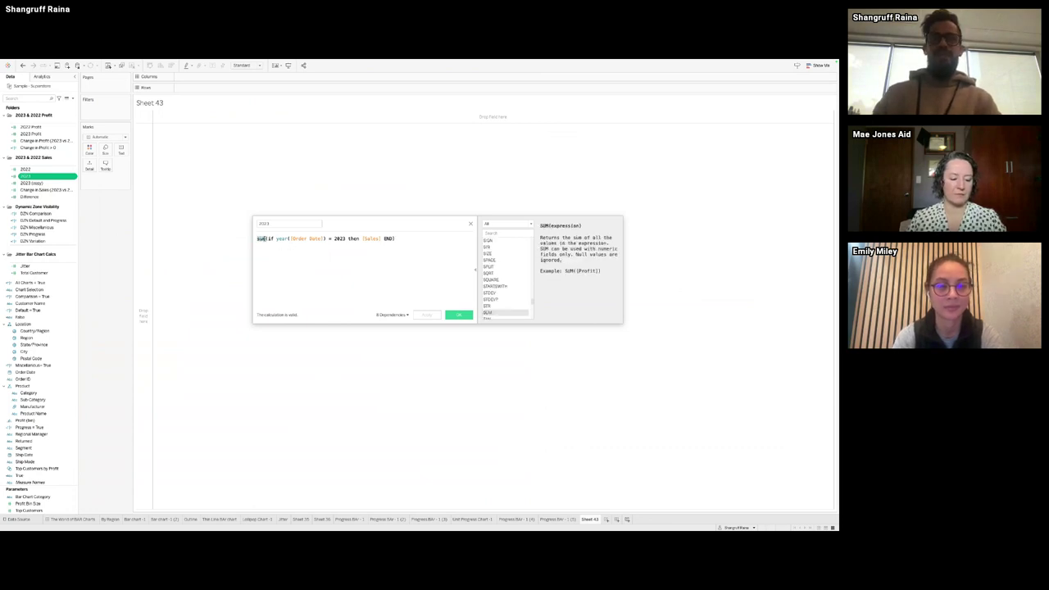
left_click_drag(257, 238, 402, 258)
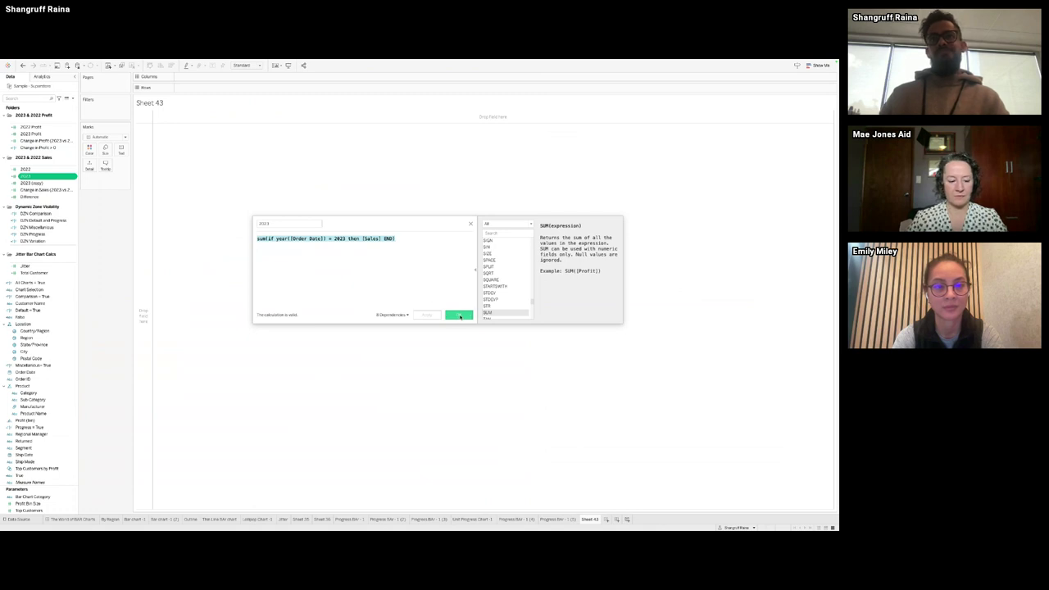
left_click(459, 317)
right_click(49, 170)
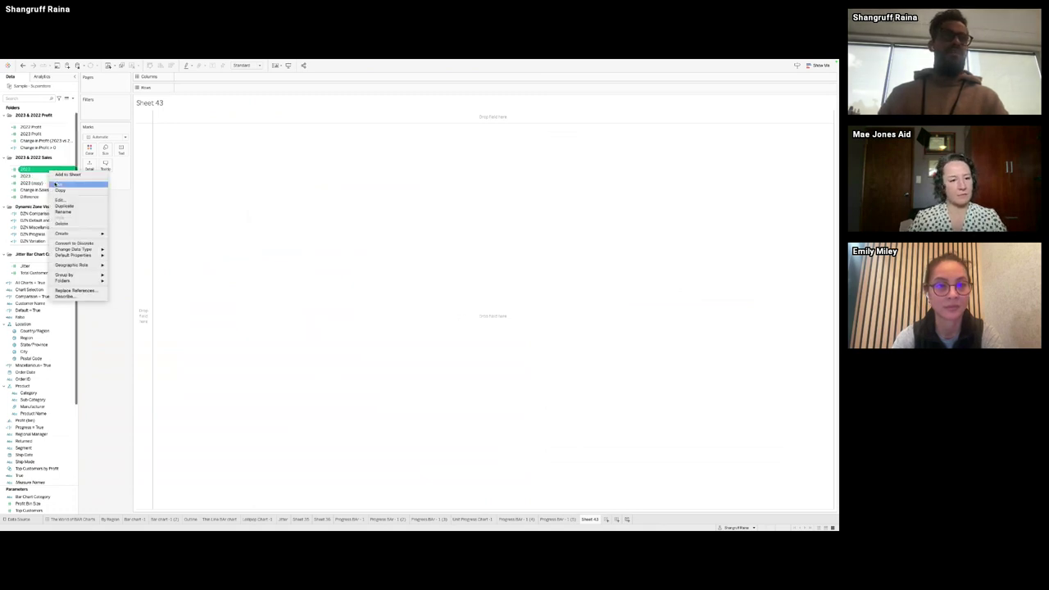
left_click(60, 200)
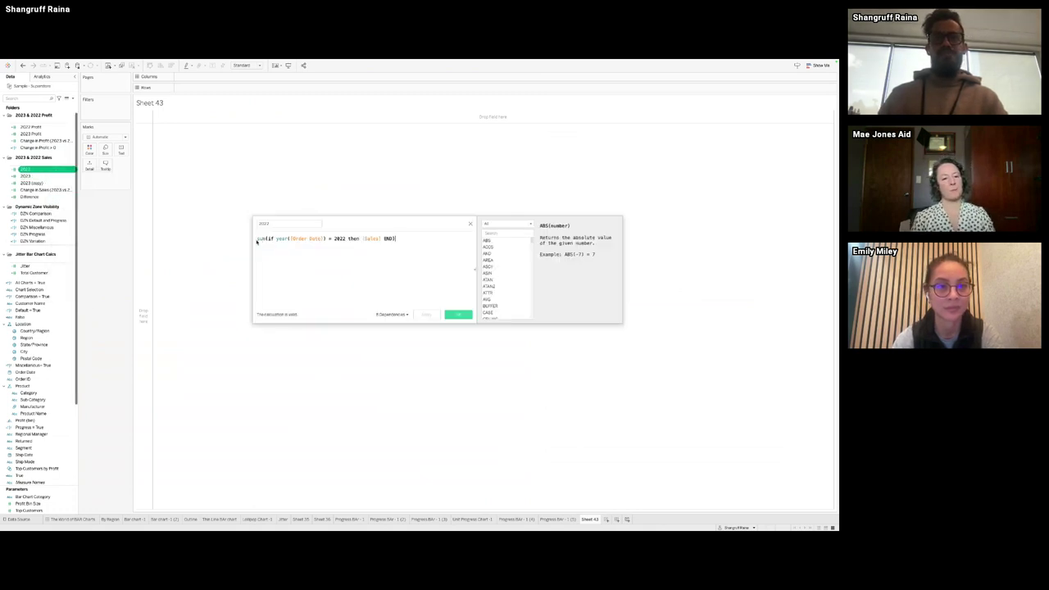
key("ctrl+a")
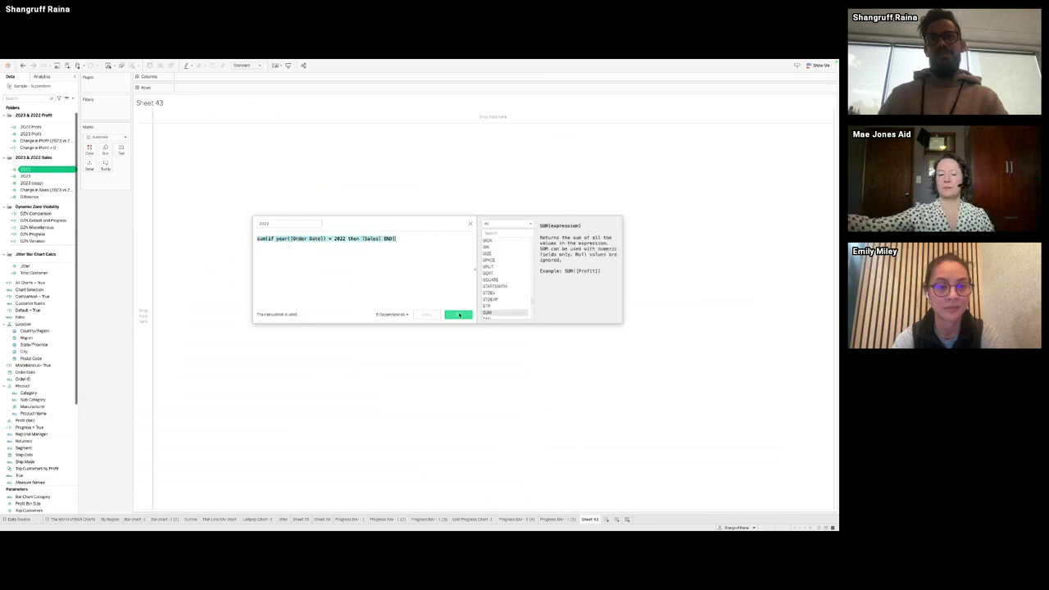
key("Return")
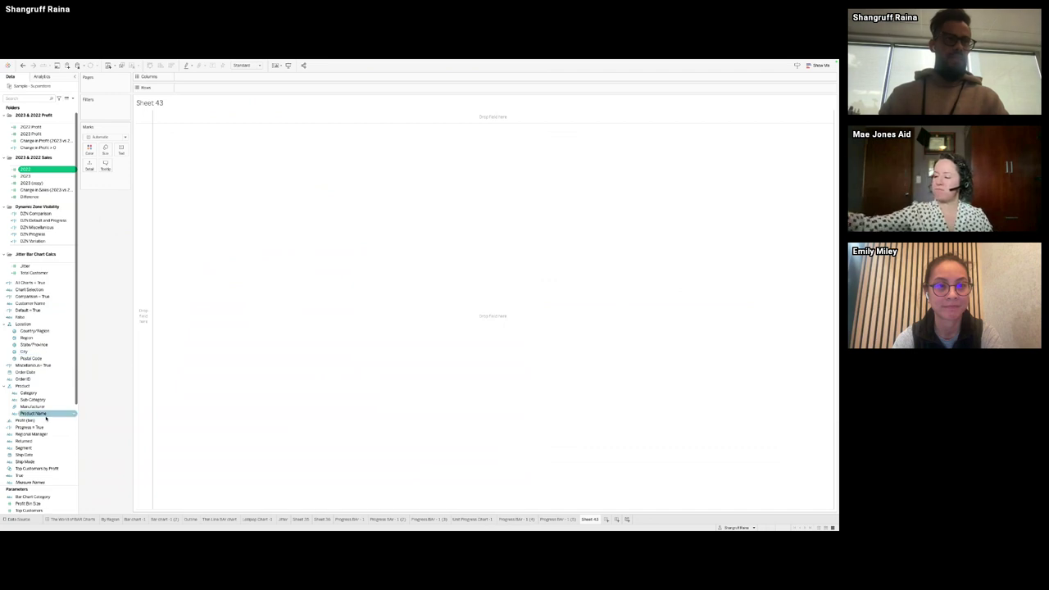
Step: Add Segment to the rows and filter Measure Names to only 2022 and 2023
scroll(46, 416, "down", 2)
left_click_drag(46, 417, 208, 88)
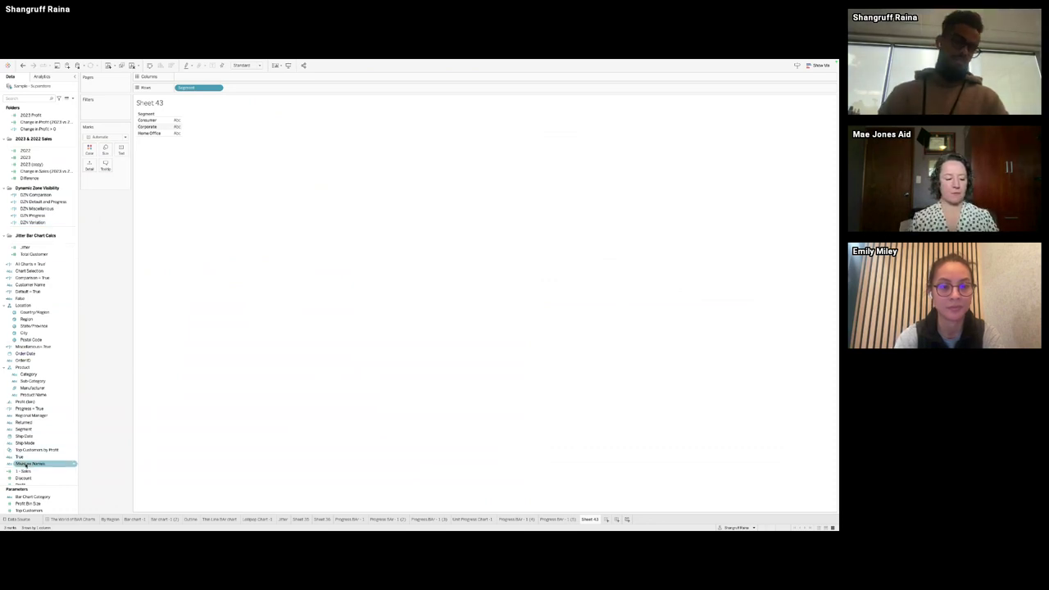
left_click_drag(27, 466, 102, 116)
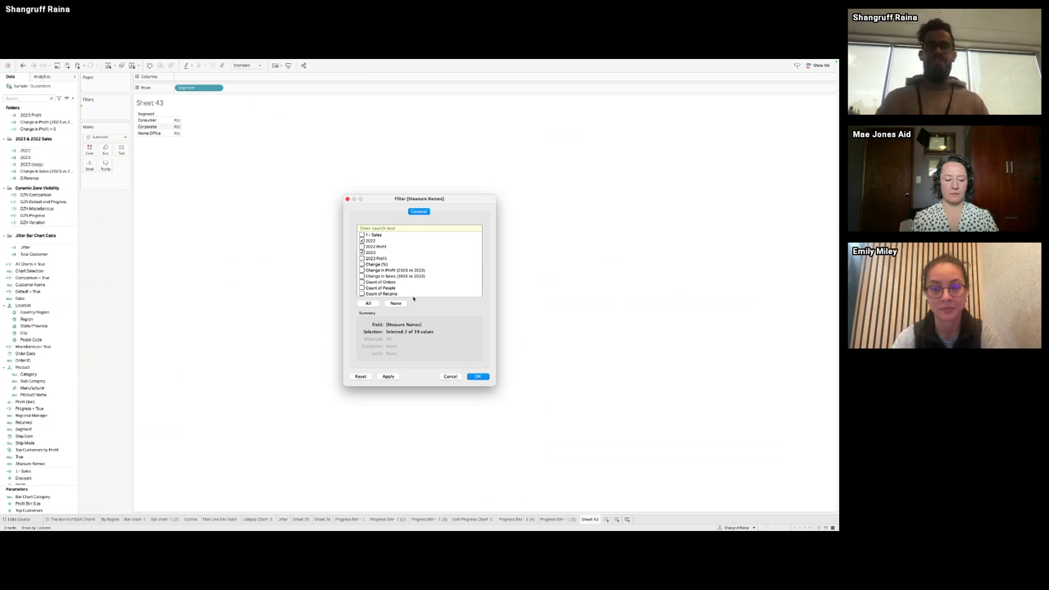
left_click(476, 376)
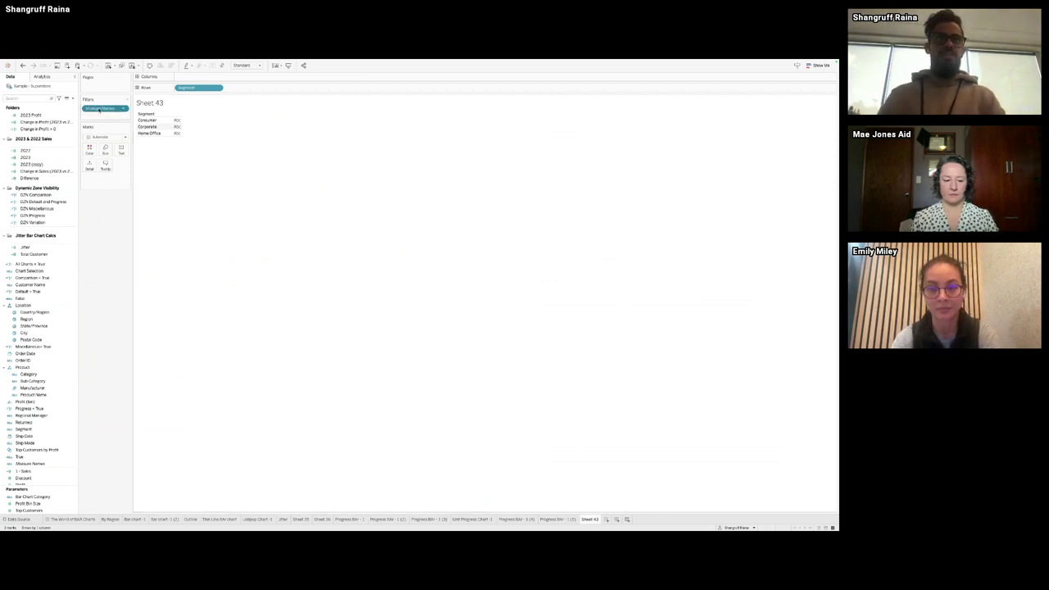
Step: Add Measure Names to the rows after Segment and show Measure Values as text
left_click_drag(100, 109, 245, 87)
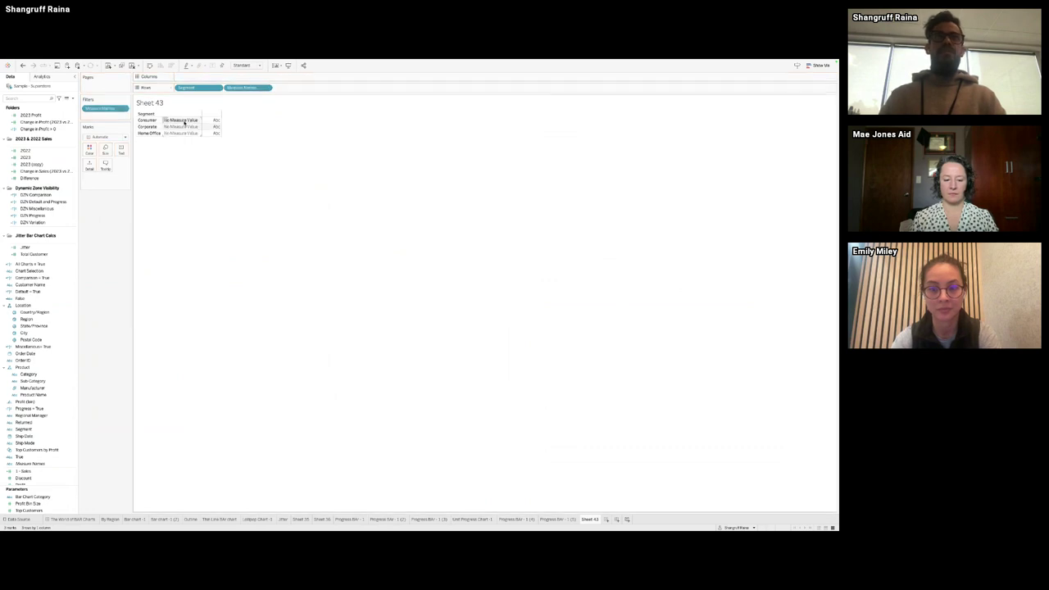
scroll(49, 459, "down", 2)
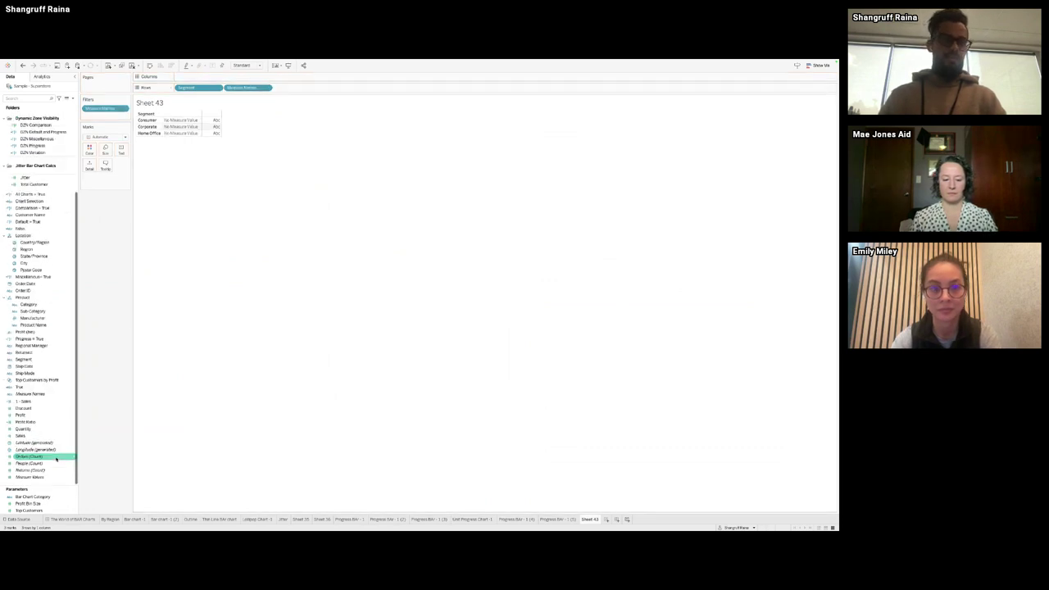
left_click(40, 478)
left_click_drag(40, 480, 122, 153)
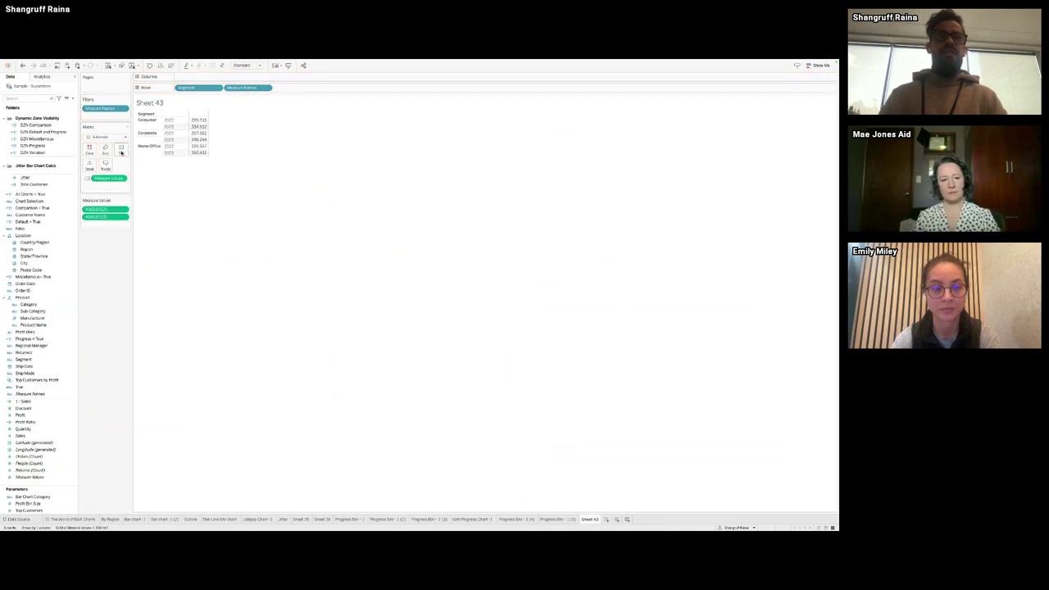
Step: Convert the table to side-by-side bars, swap rows and columns to make them horizontal, and fit the chart to Entire View
left_click(818, 65)
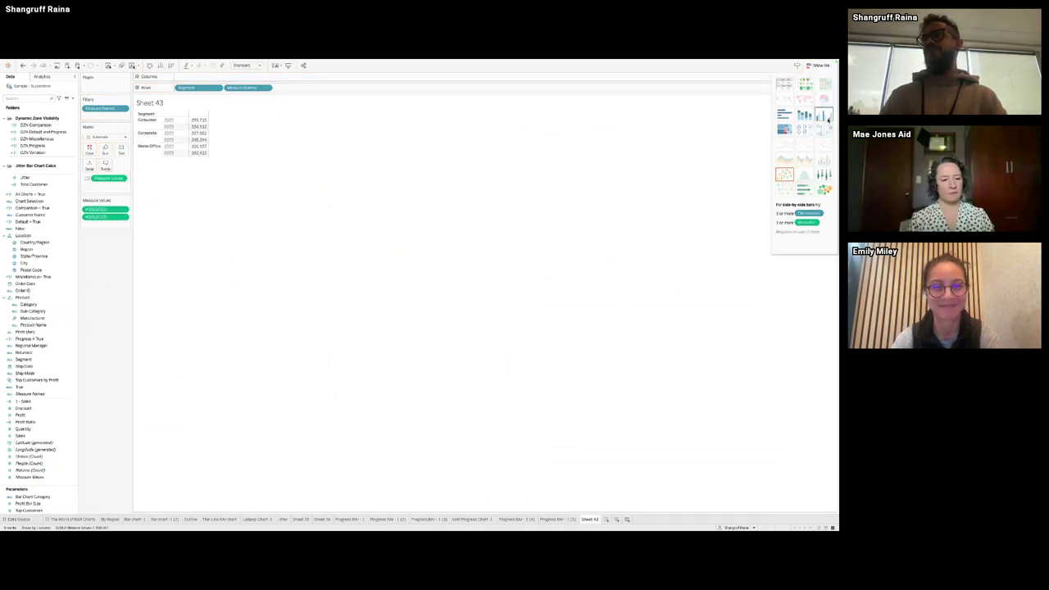
left_click(825, 118)
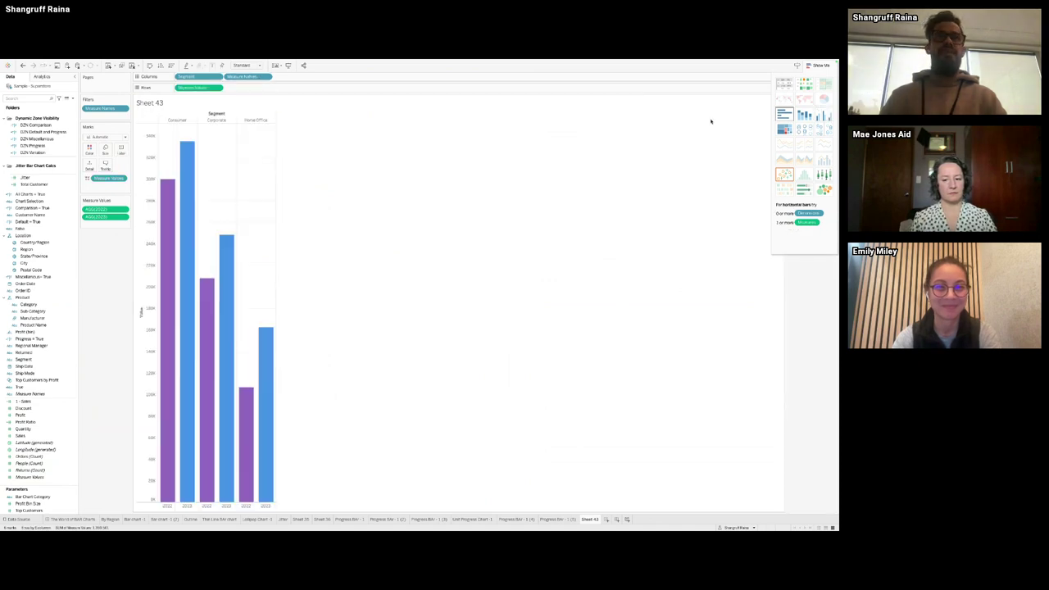
left_click(150, 65)
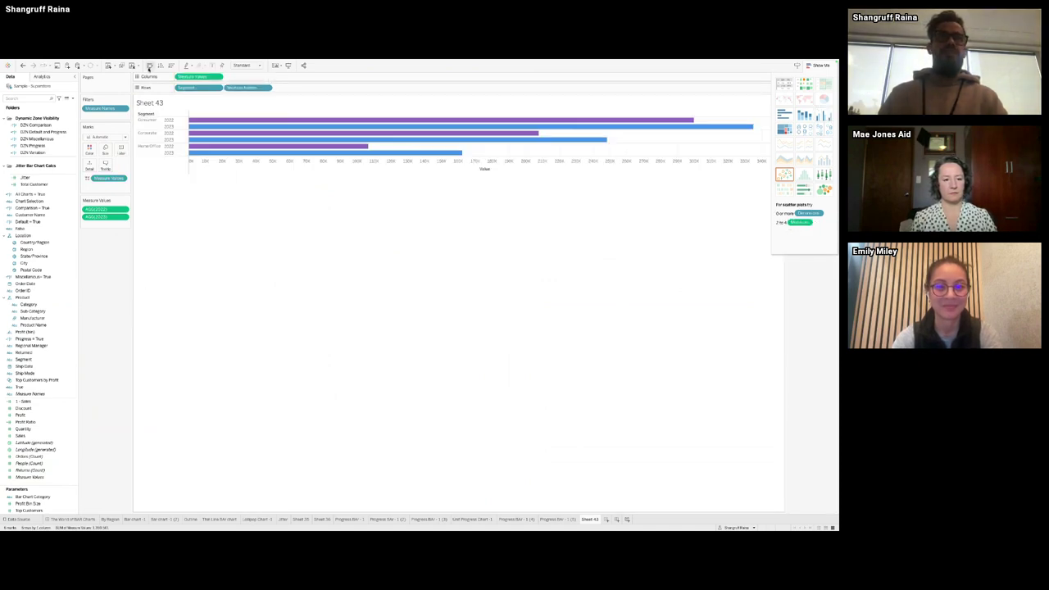
left_click(259, 66)
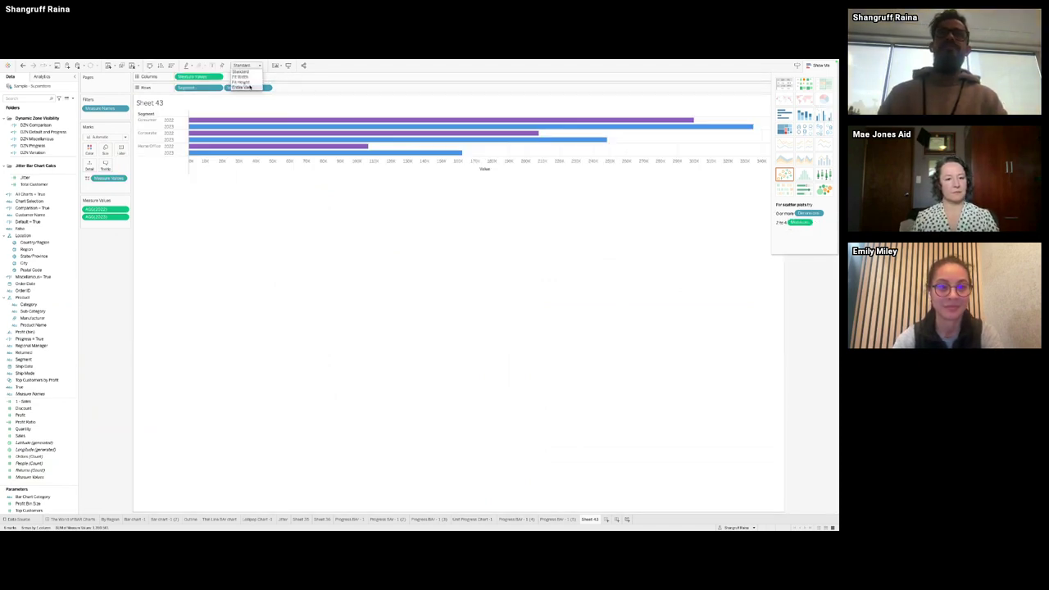
left_click(243, 91)
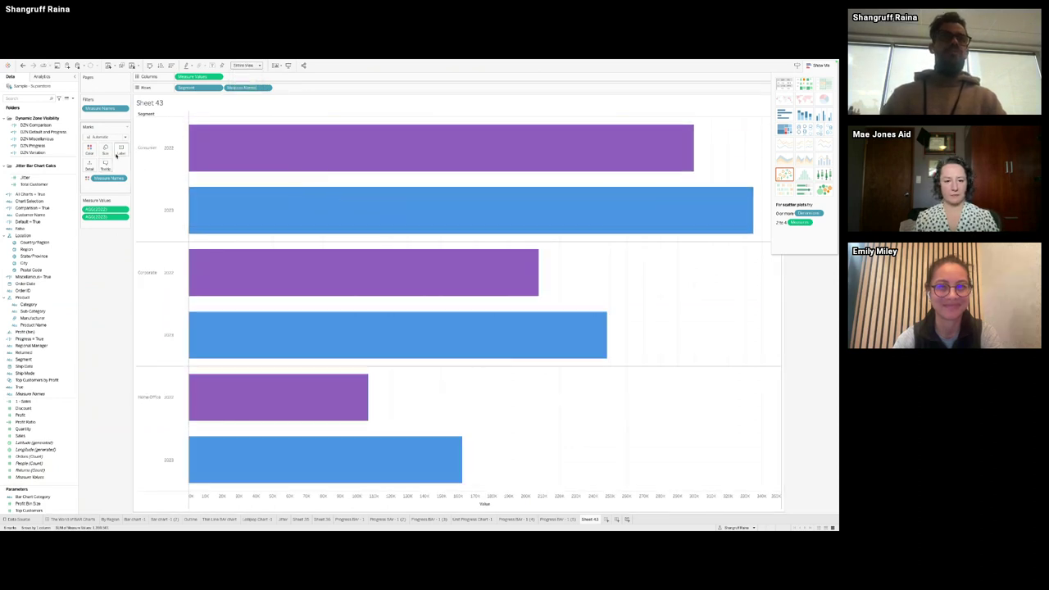
Step: Show mark labels on the bars and align them horizontally to the left
left_click(121, 151)
left_click(137, 164)
left_click(168, 203)
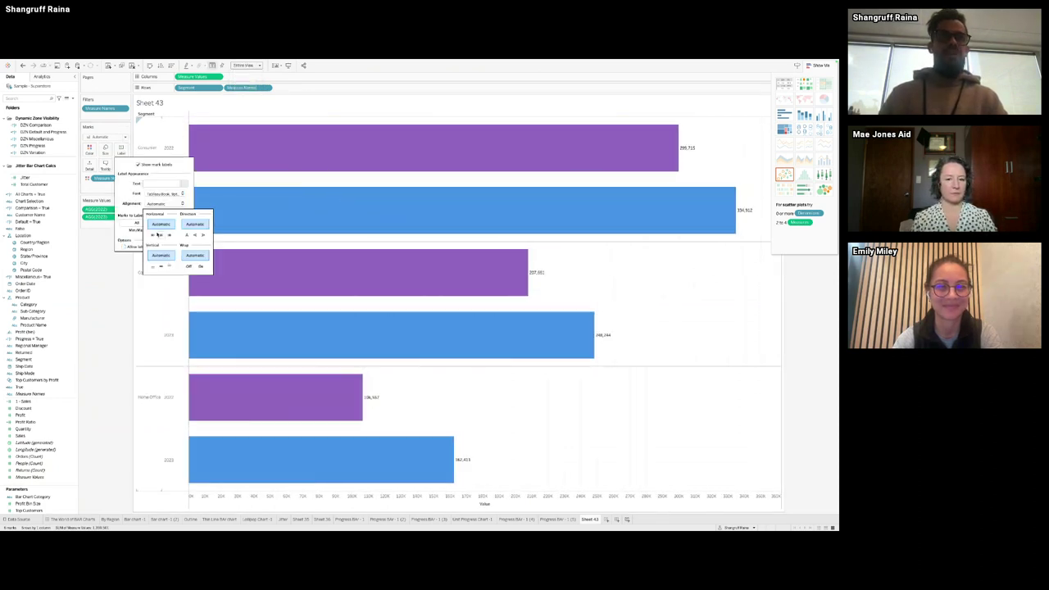
left_click(154, 236)
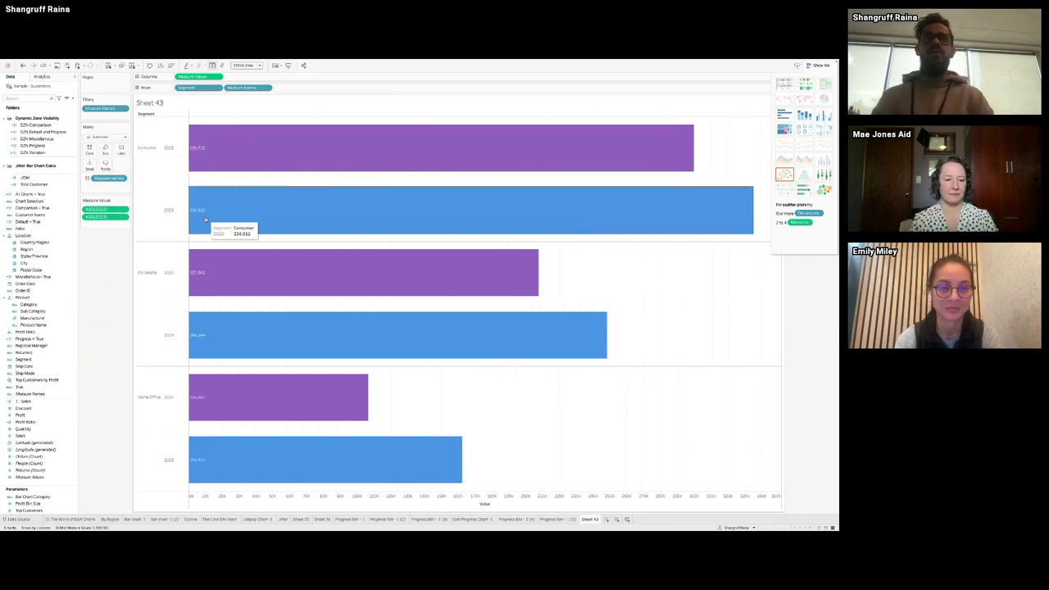
Step: Format the 2022 measure as Currency (Custom) with Thousands (K) display units
right_click(115, 210)
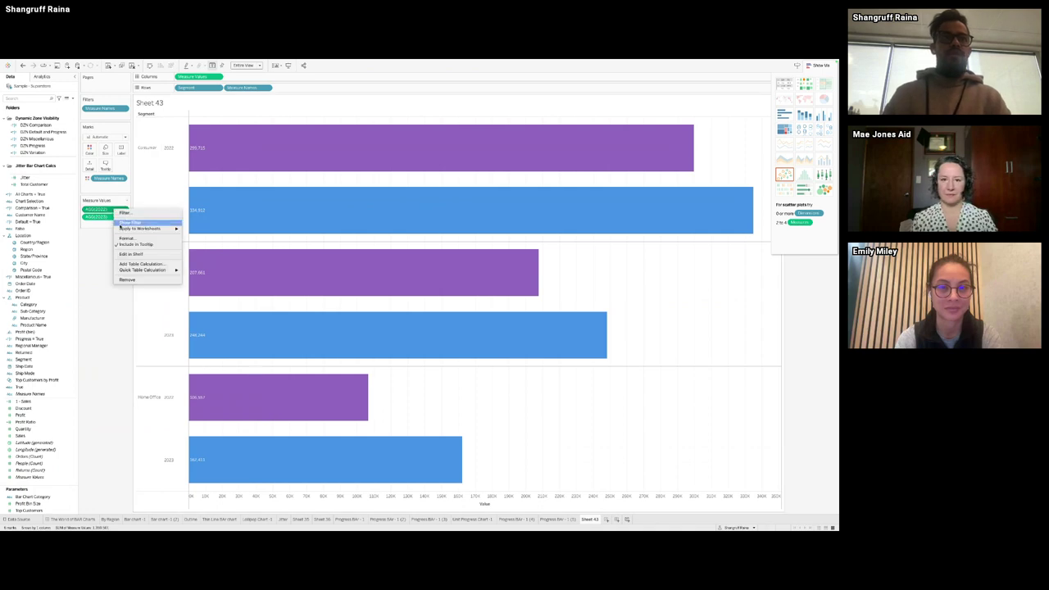
left_click(127, 237)
left_click(53, 118)
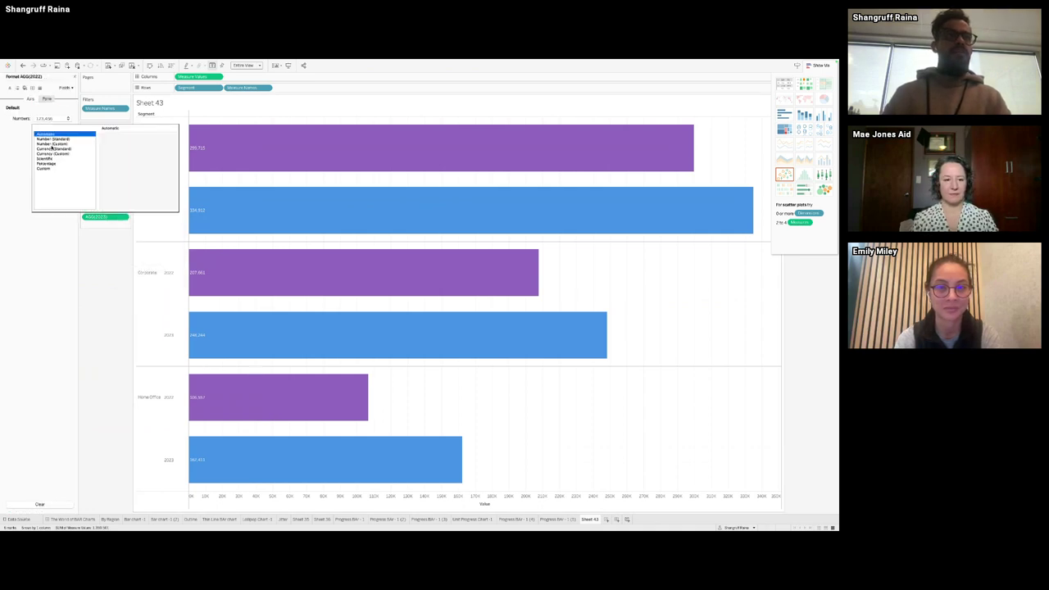
left_click(54, 153)
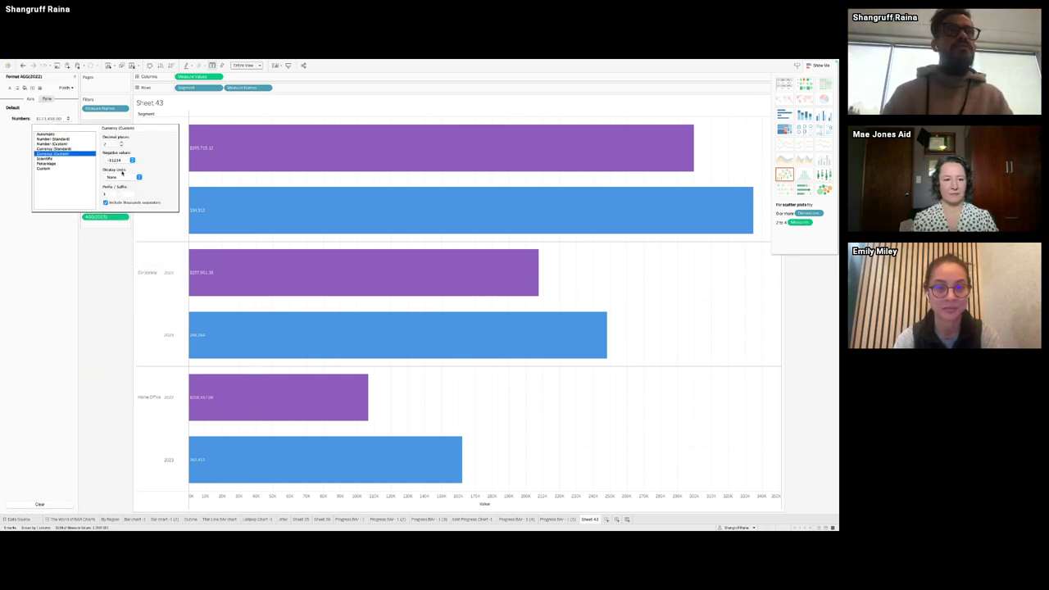
left_click(119, 177)
left_click(116, 180)
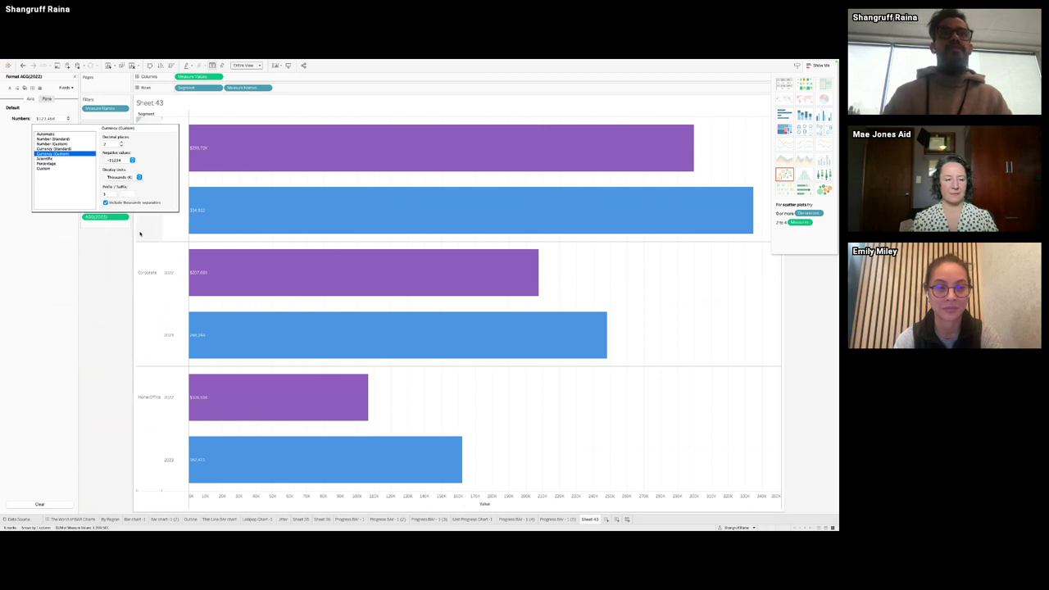
left_click(105, 218)
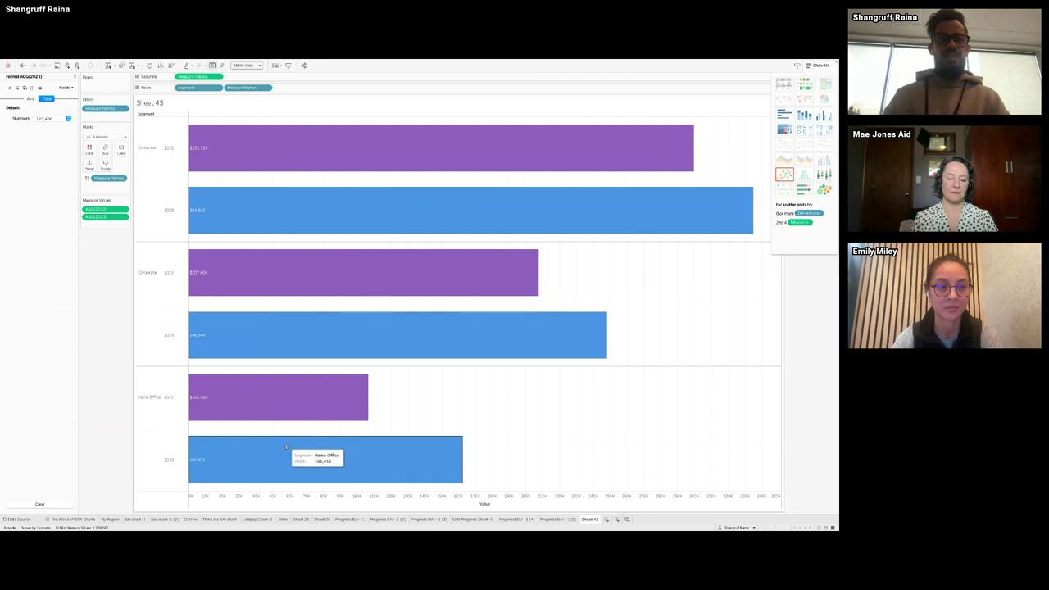
Step: Check the Bar Chart & Candlestick example on the dashboard and duplicate Sheet 43 as its starting point
left_click(73, 519)
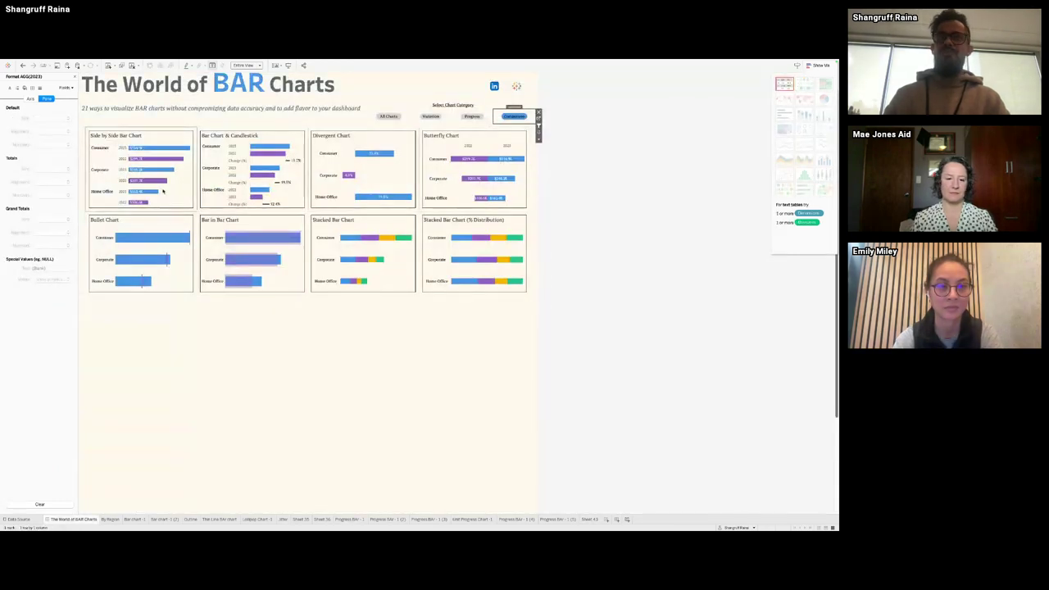
left_click(300, 201)
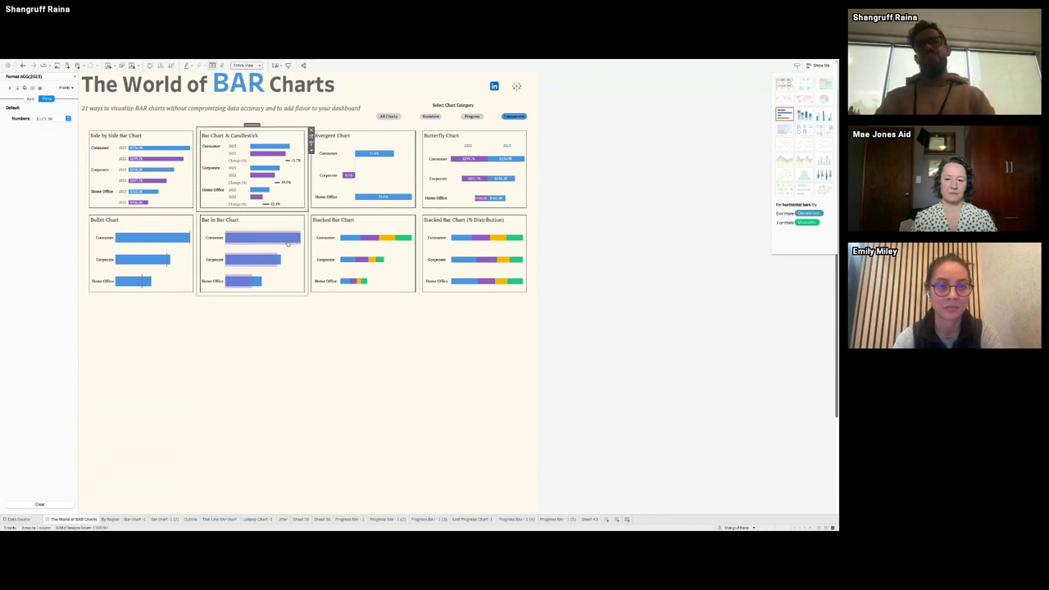
mouse_move(419, 524)
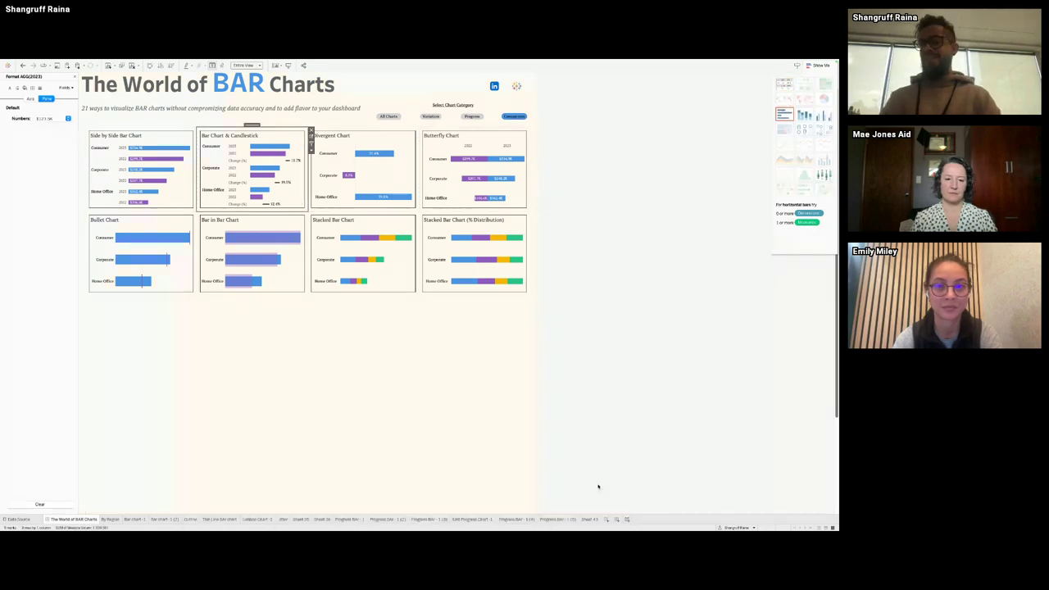
left_click(589, 520)
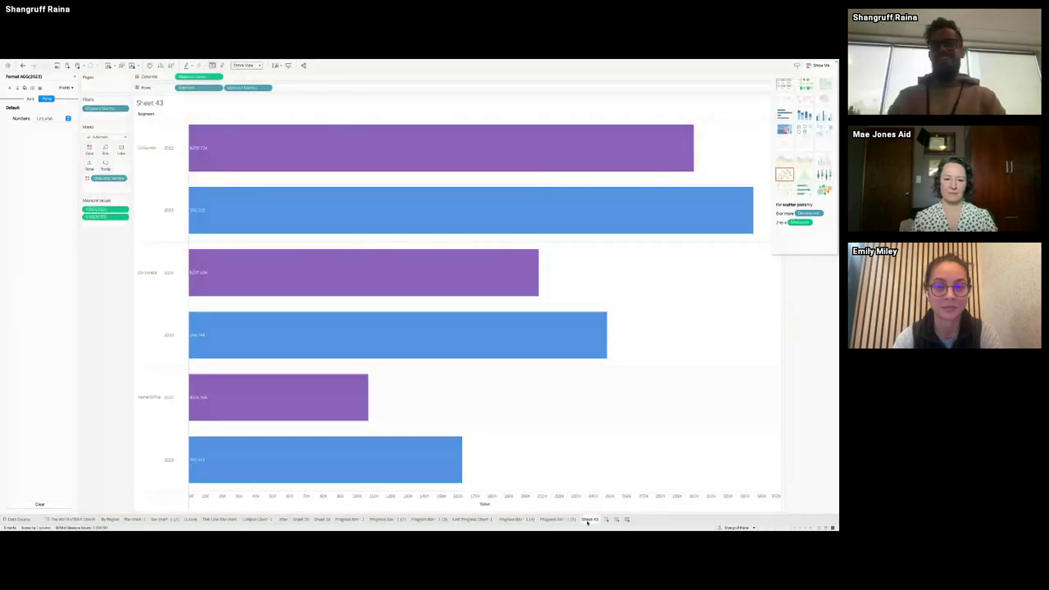
right_click(588, 521)
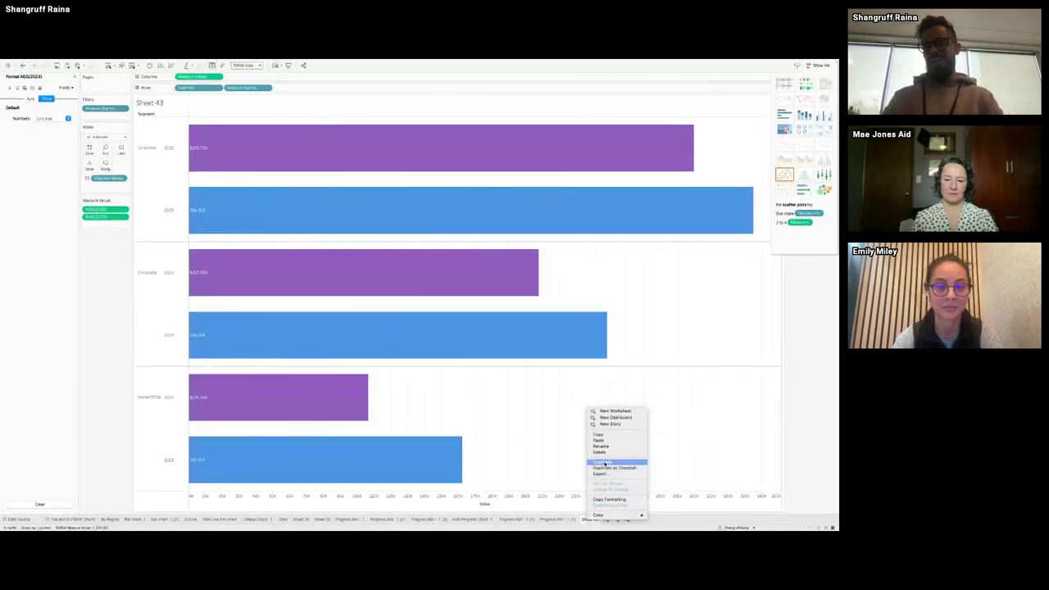
left_click(605, 464)
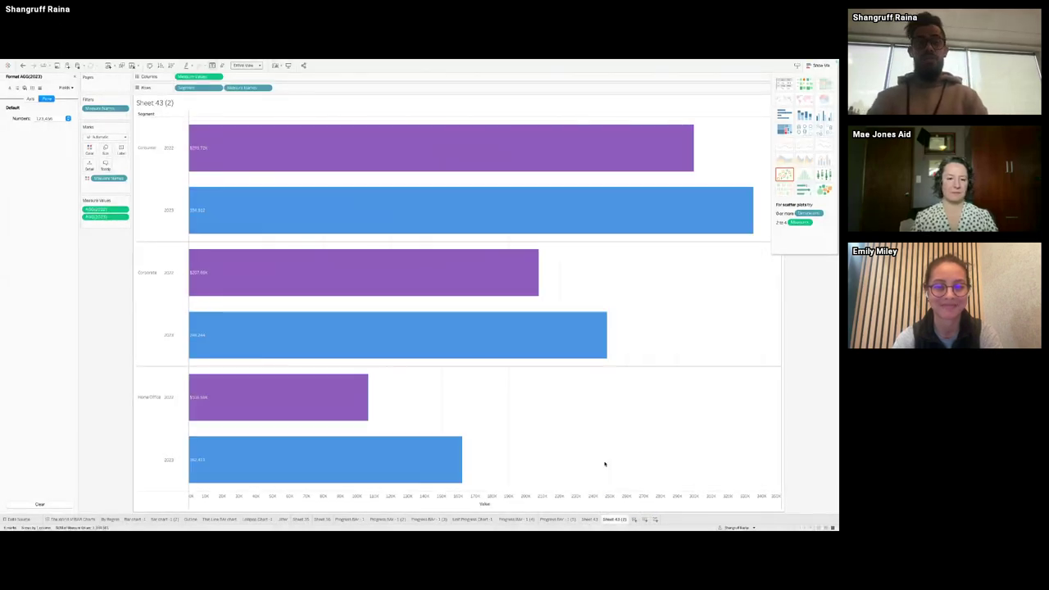
Step: Compare the duplicated sheet with the dashboard's Bar Chart & Candlestick example and close the number formatting options
left_click(72, 519)
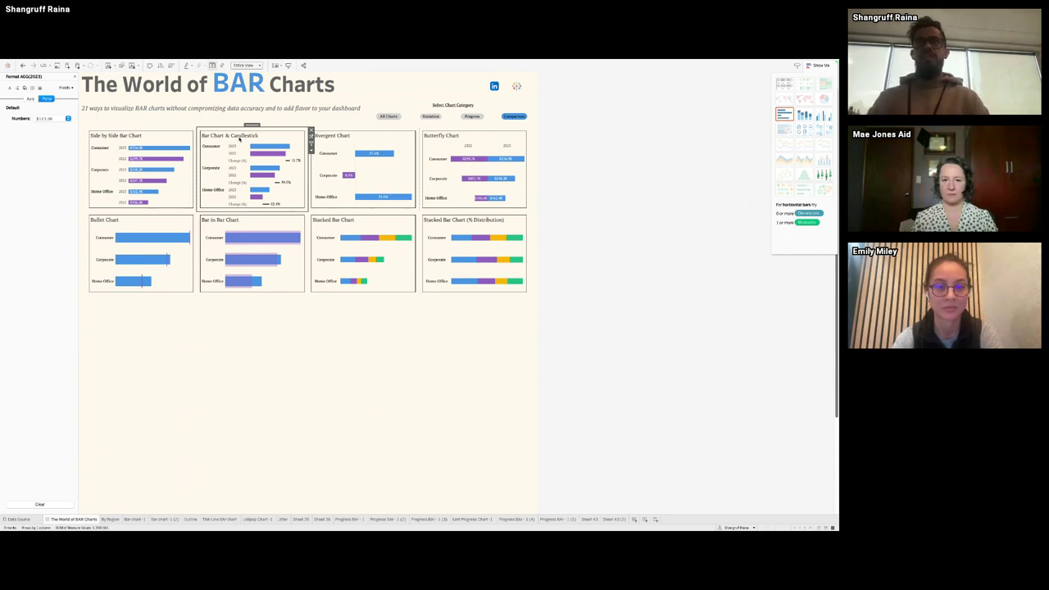
left_click(612, 519)
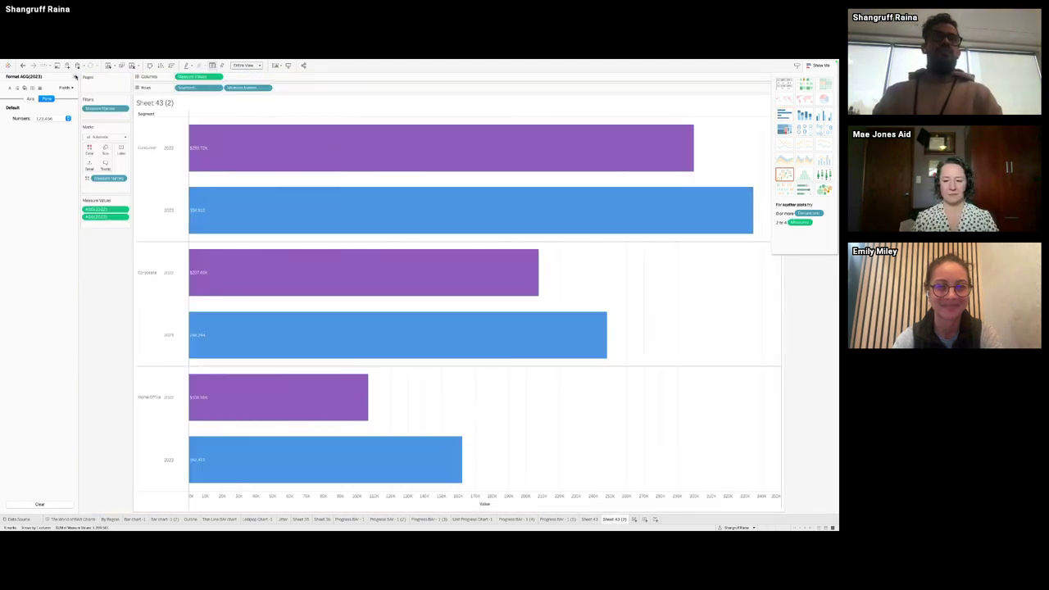
left_click(74, 77)
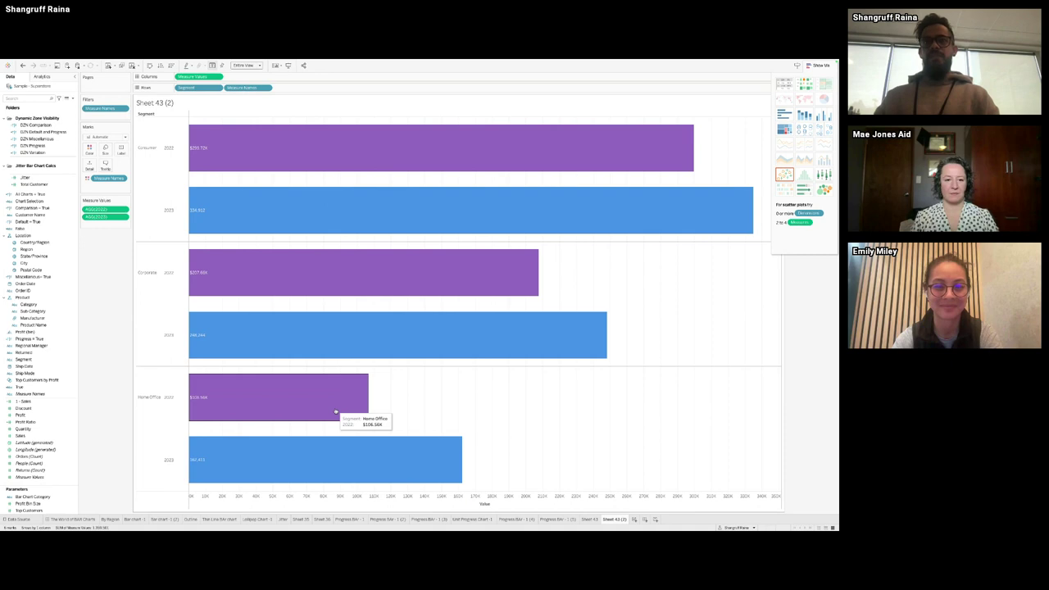
left_click(54, 519)
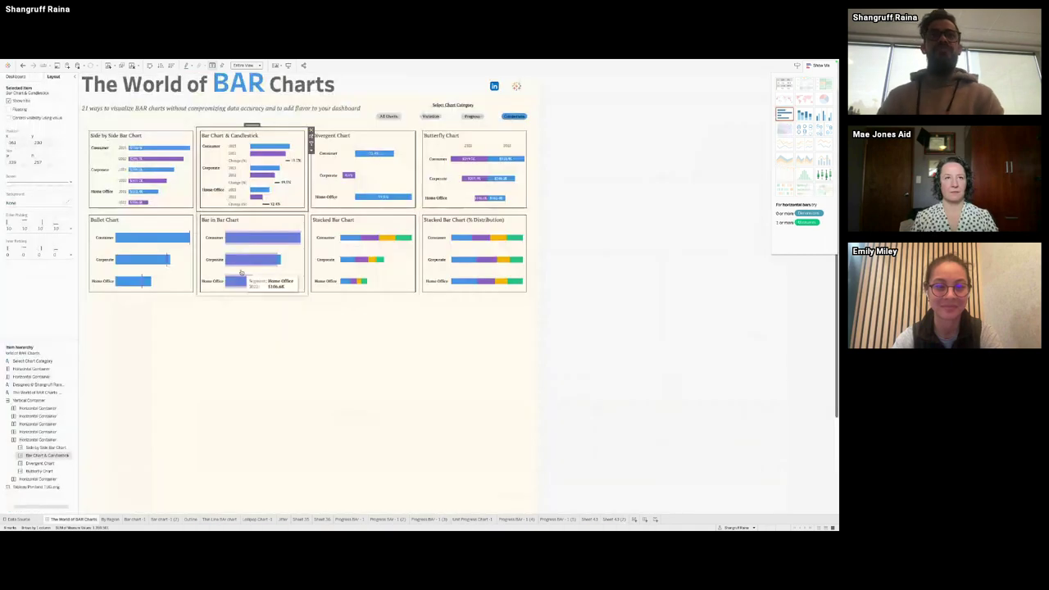
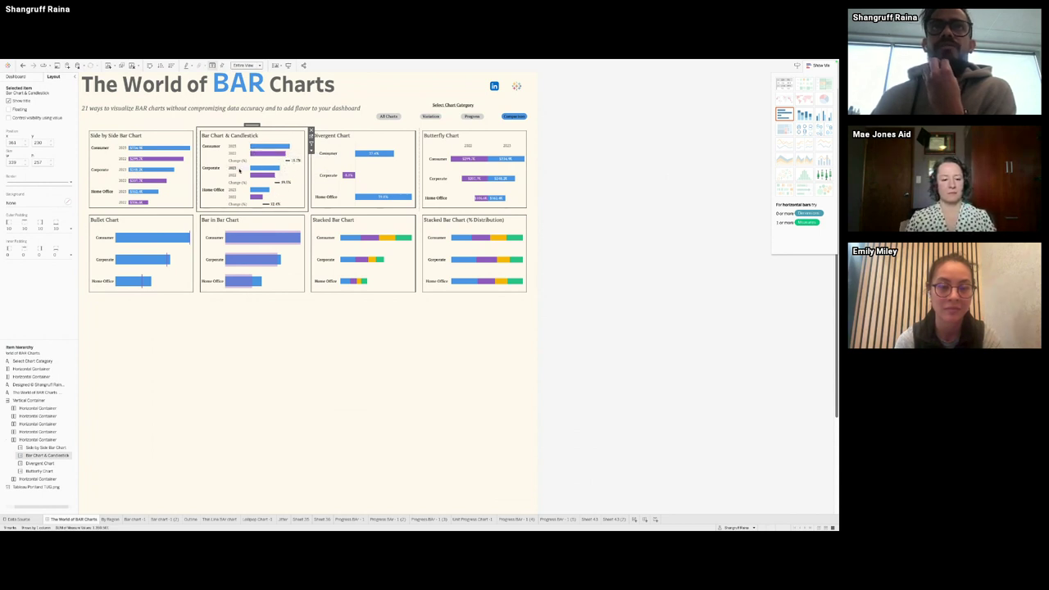
Step: Return to Sheet 43 (2) and inspect the formula of the 2023 (copy) calculated field in the 2023 & 2022 Sales folder
left_click(612, 518)
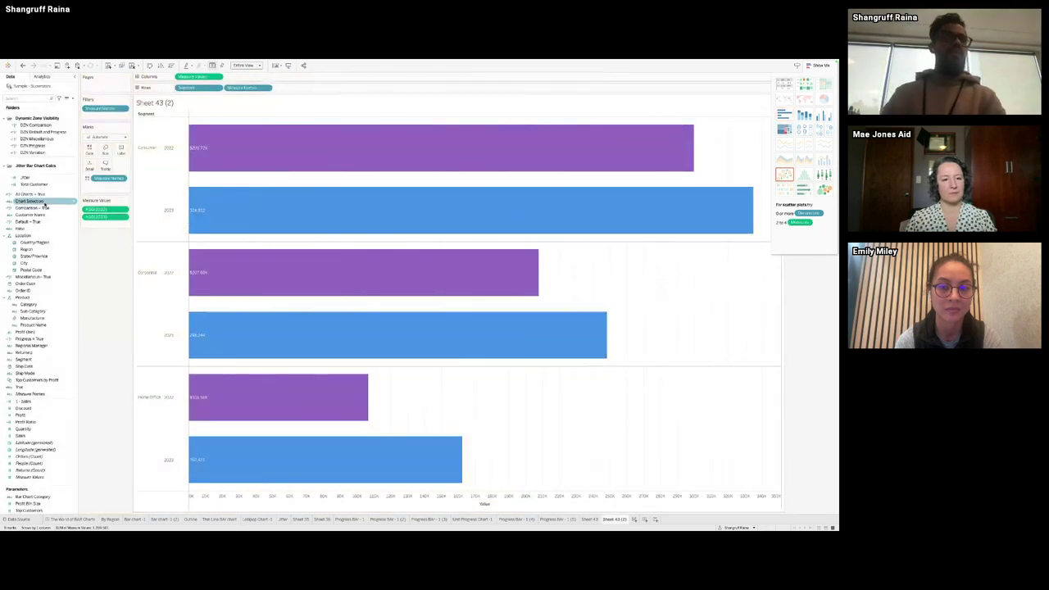
scroll(45, 201, "up", 3)
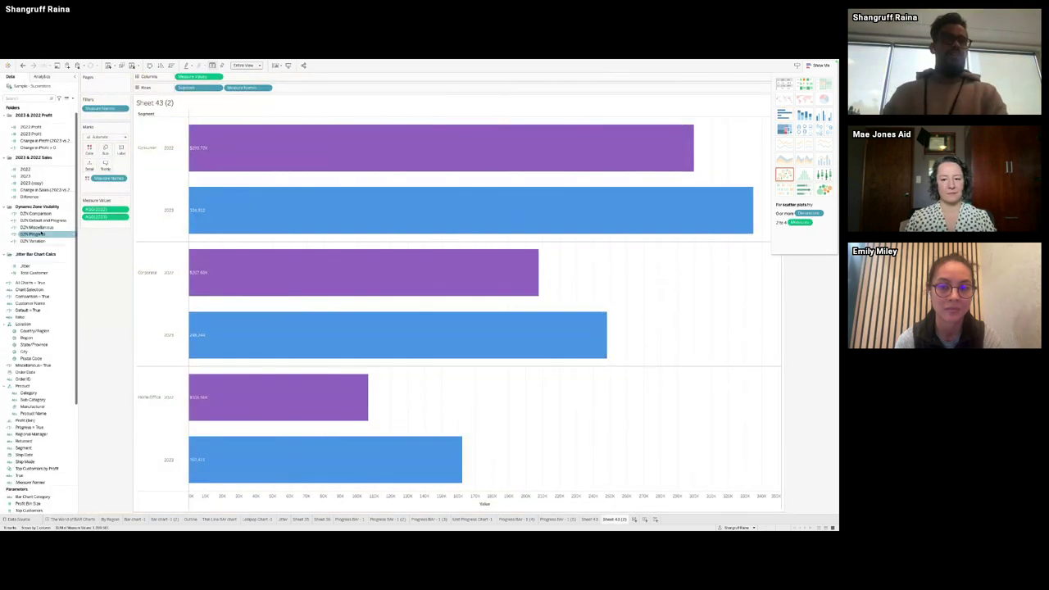
left_click(48, 177)
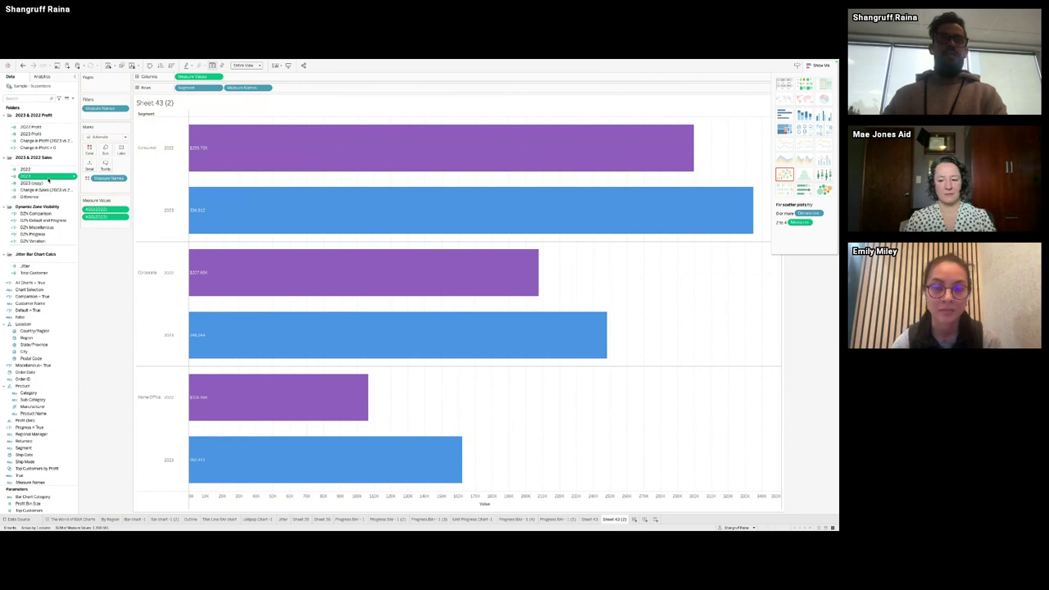
right_click(48, 183)
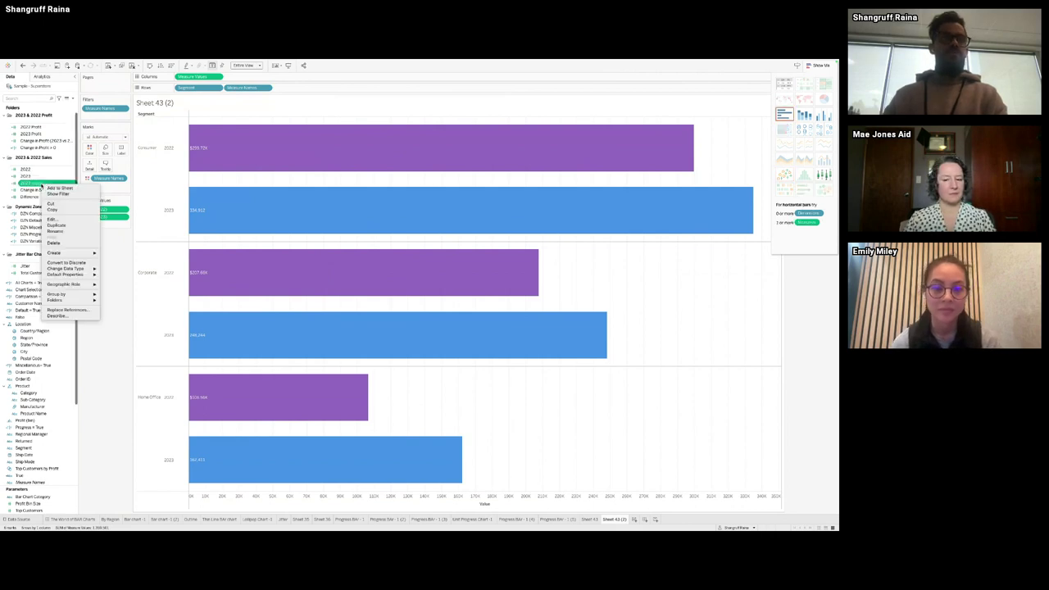
left_click(51, 221)
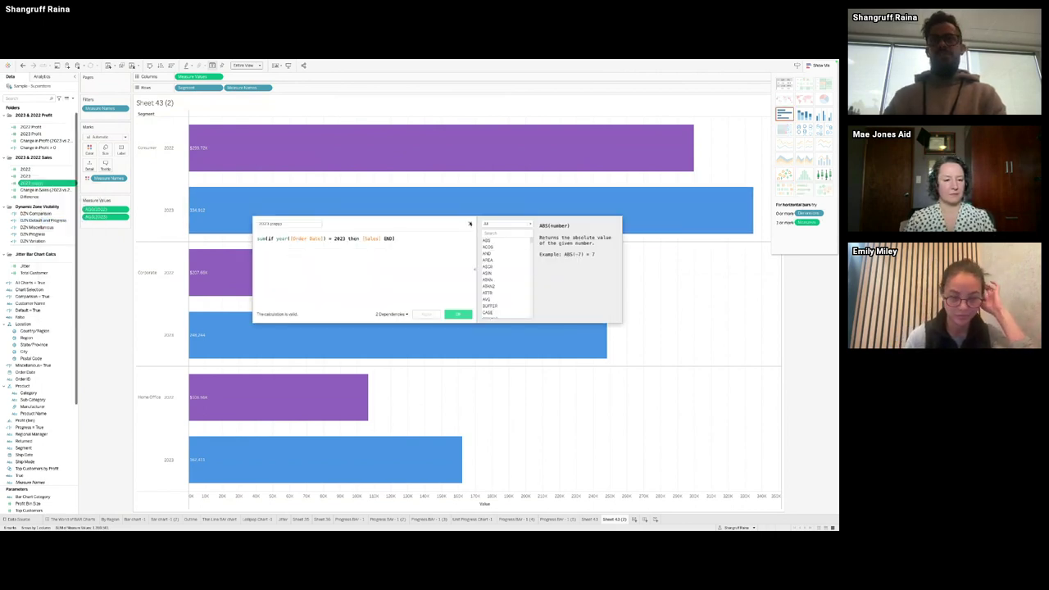
left_click(458, 314)
right_click(22, 176)
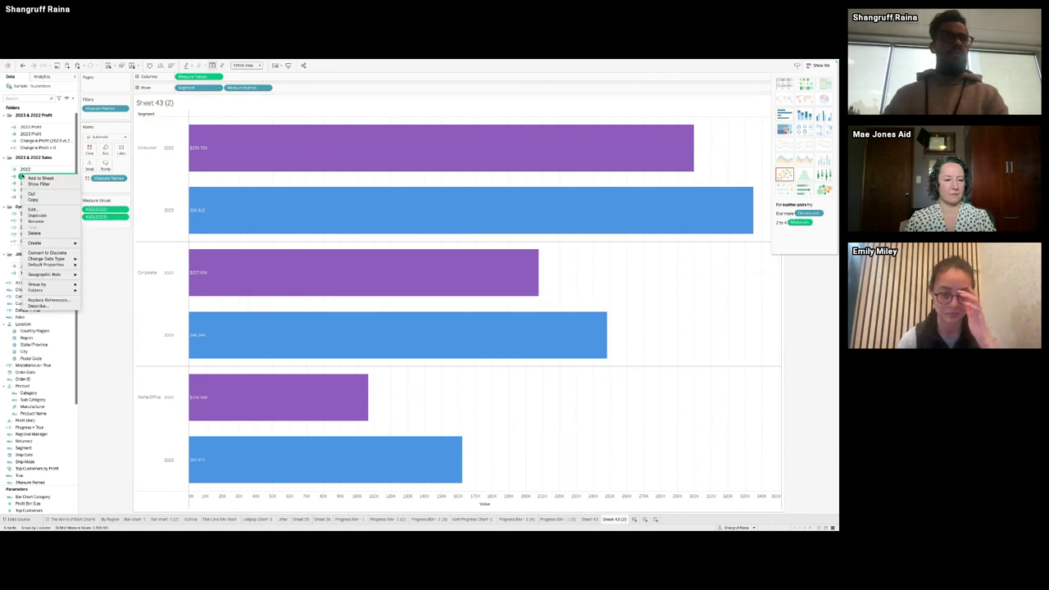
left_click(34, 215)
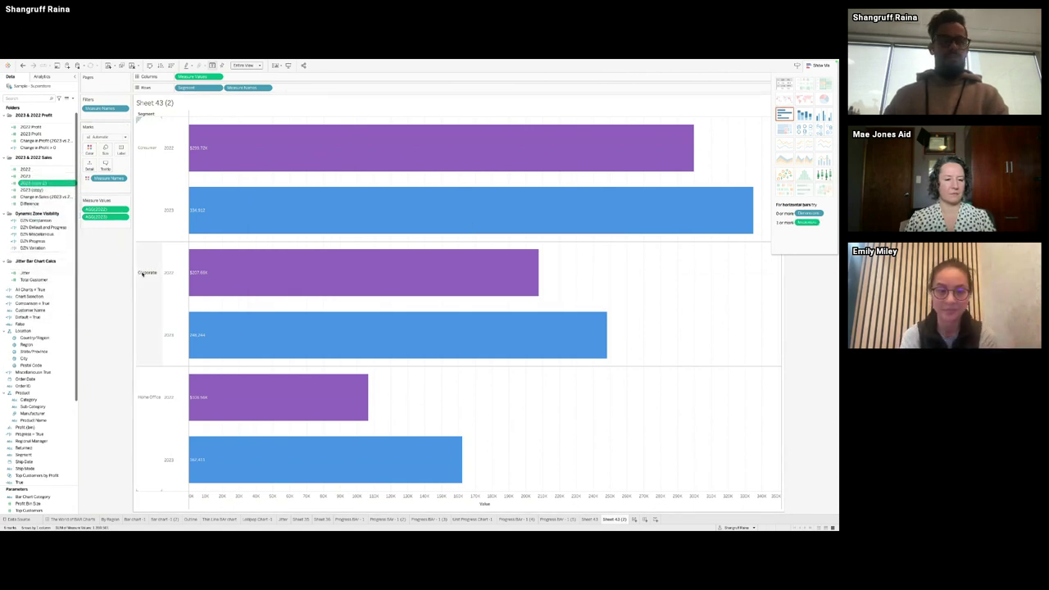
key("ctrl+z")
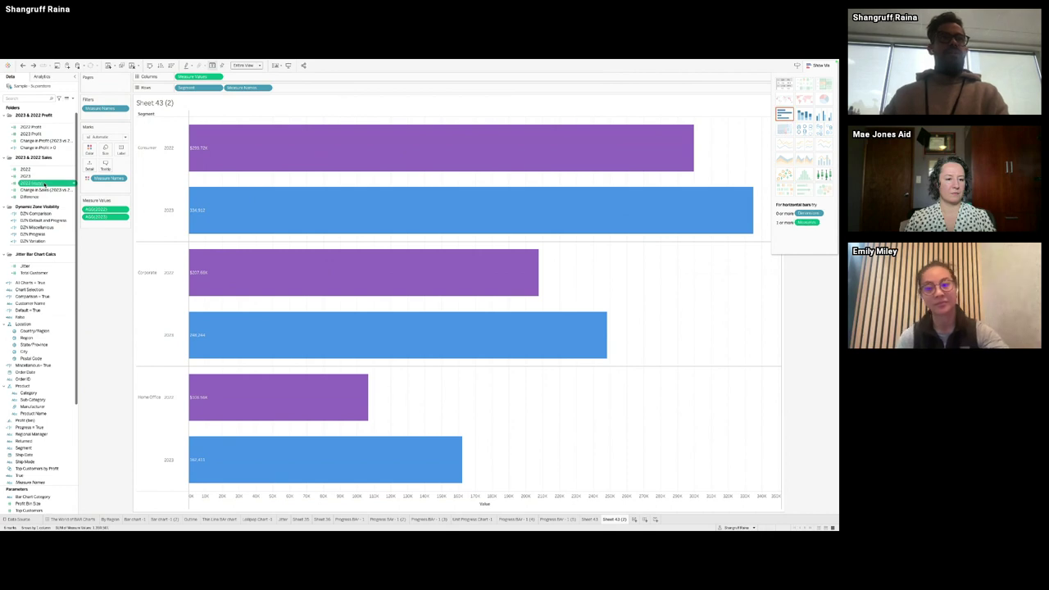
Step: Add 2023 (copy) to Columns after Measure Values and compare the sheet with the dashboard's Bar Chart & Candlestick example
left_click_drag(38, 187, 251, 77)
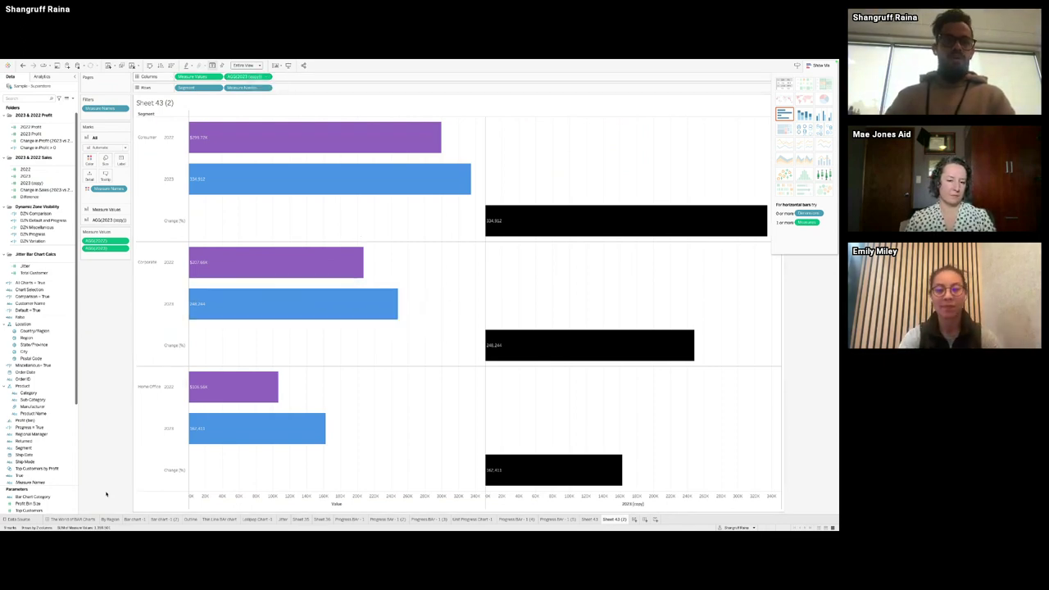
left_click(92, 518)
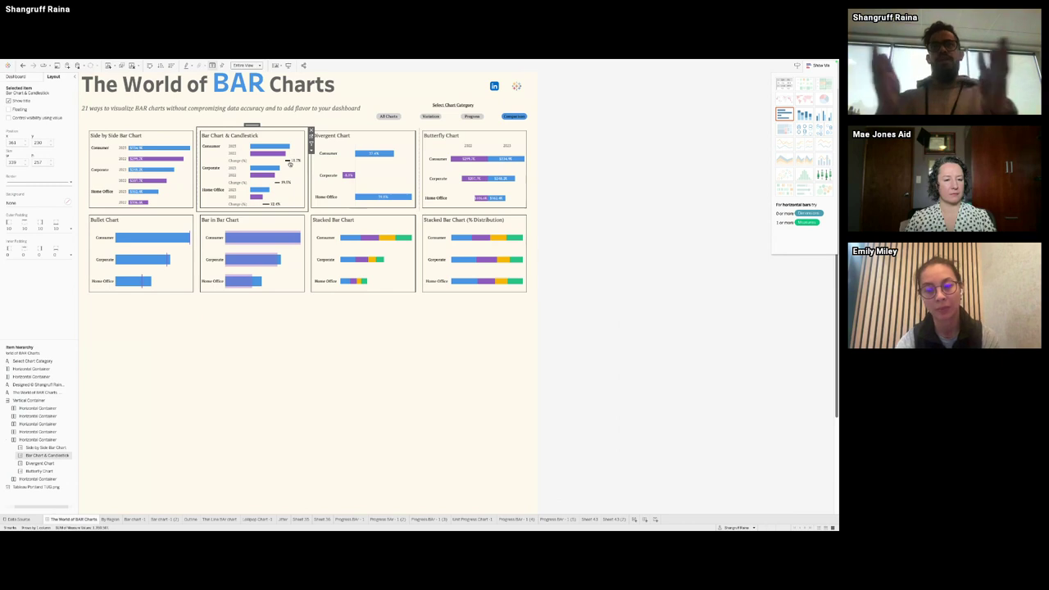
key("ctrl+Right")
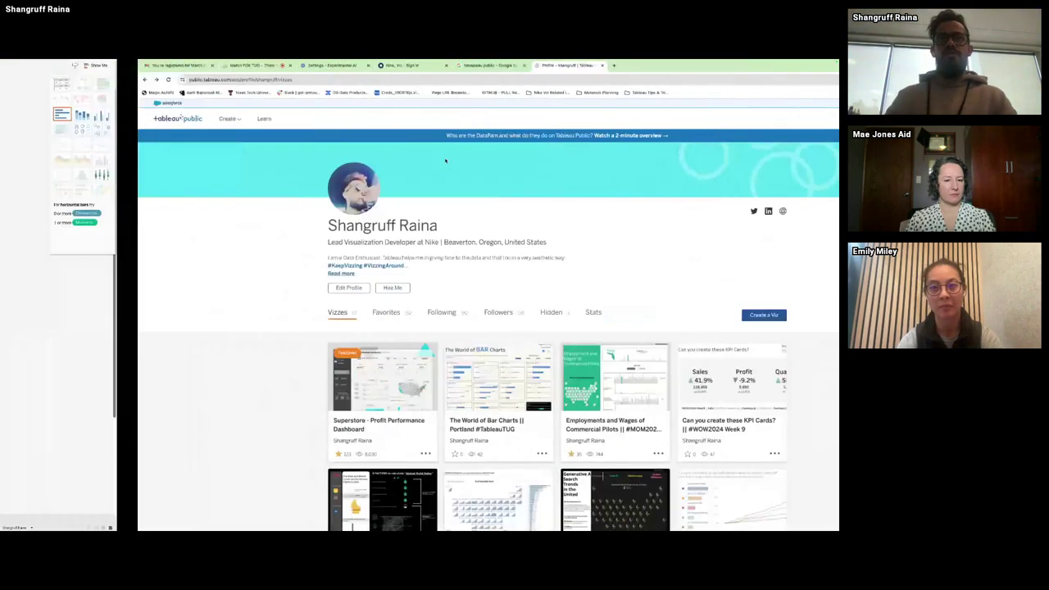
key("ctrl+Left")
left_click(613, 519)
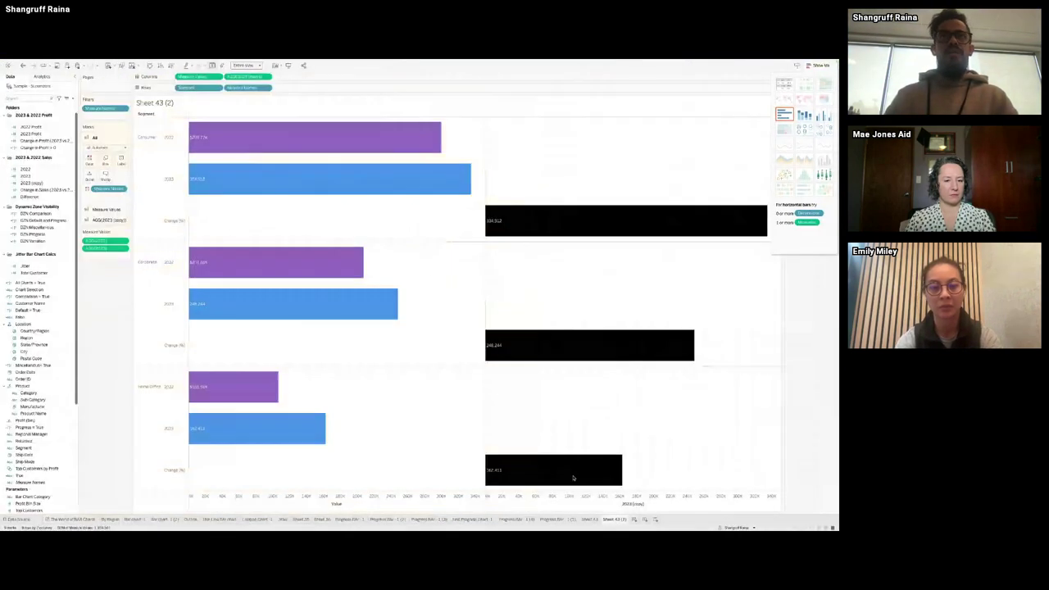
Step: Make 2023 (copy) a dual axis with Measure Values and set the mark type of all marks to Bar
left_click(266, 76)
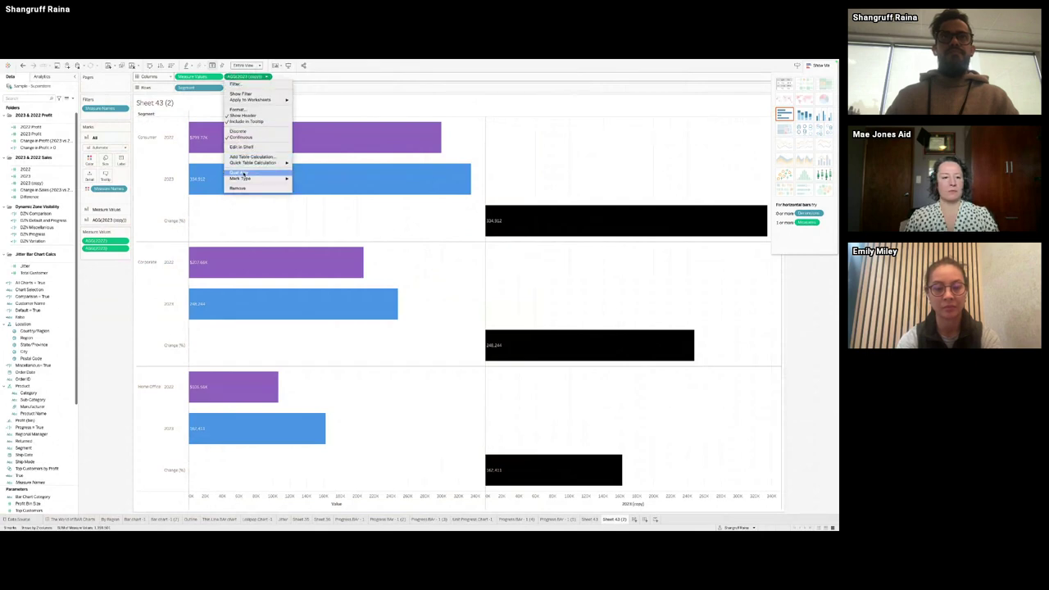
left_click(243, 173)
left_click(104, 147)
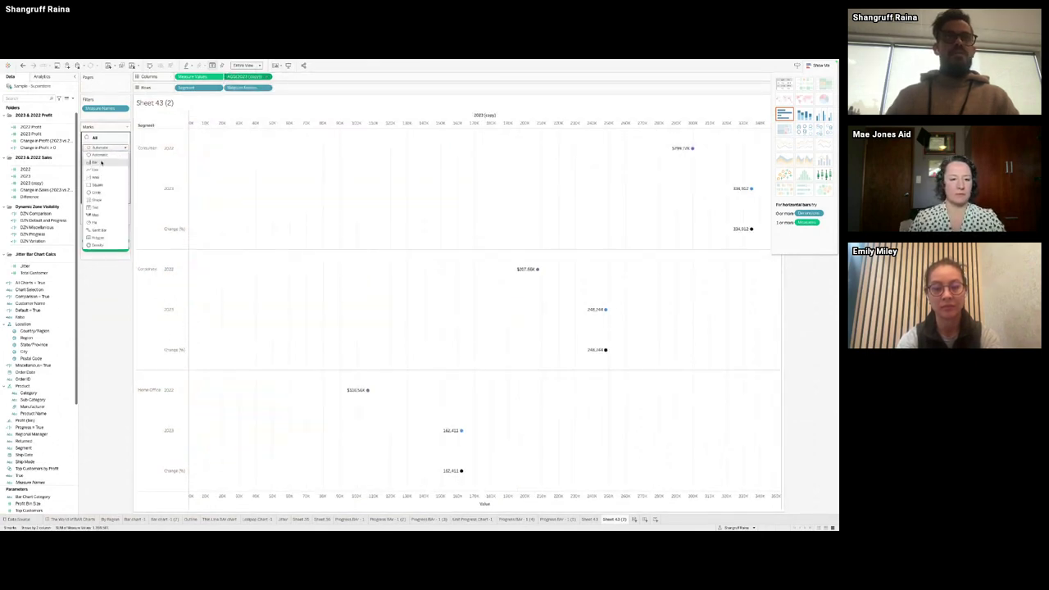
left_click(101, 162)
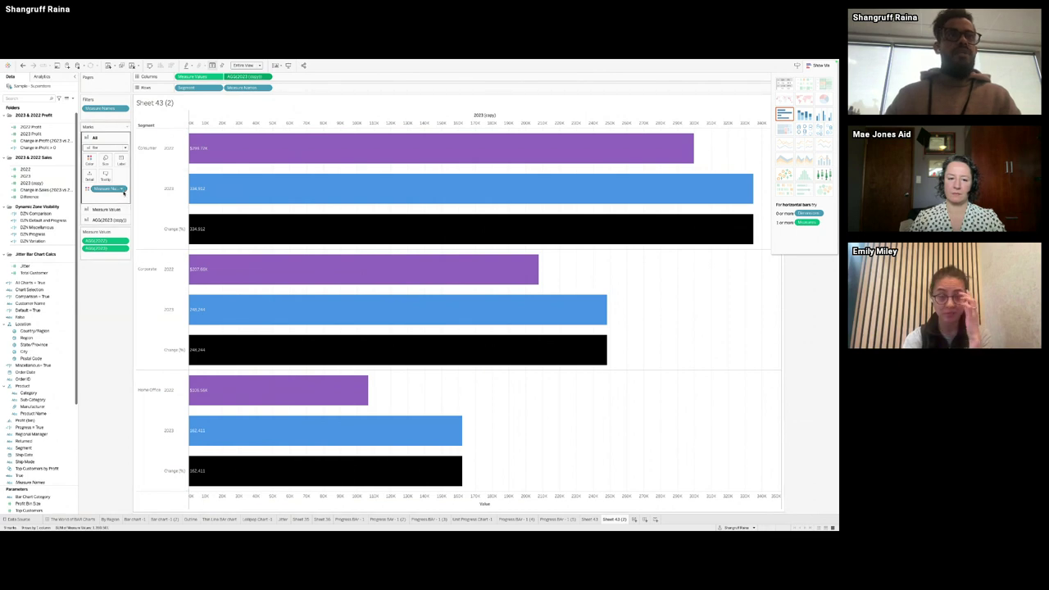
Step: Sort Measure Names manually so that 2023 comes first, above 2022 and Change (%)
right_click(106, 189)
left_click(111, 211)
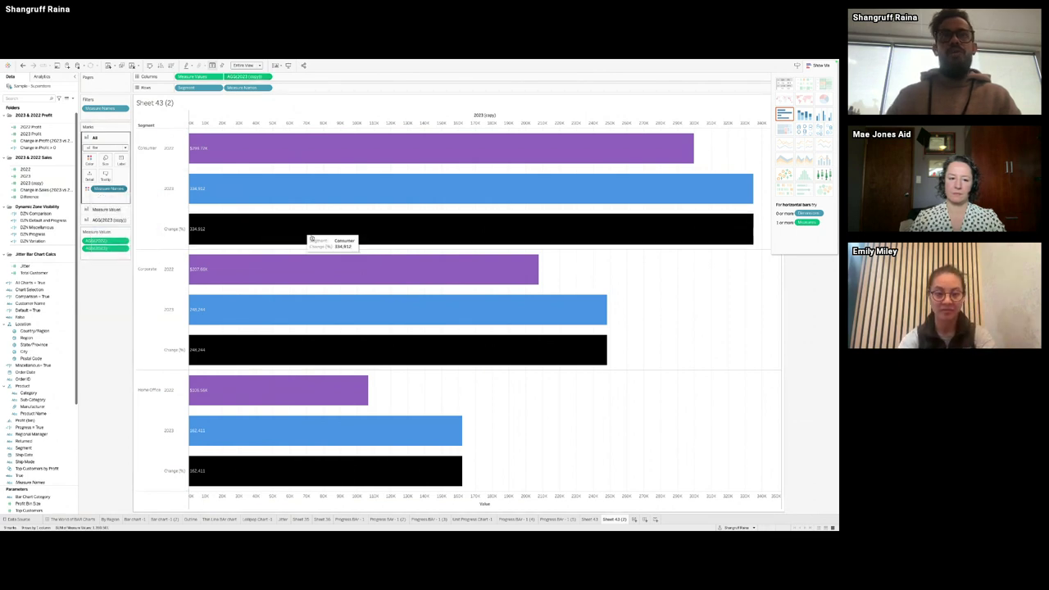
left_click(399, 283)
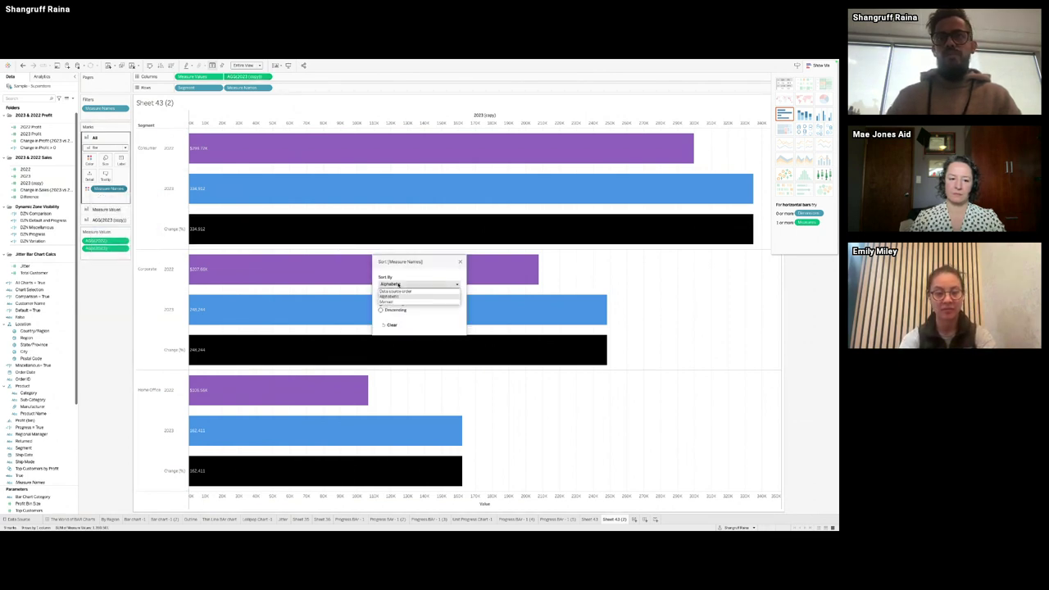
left_click(396, 302)
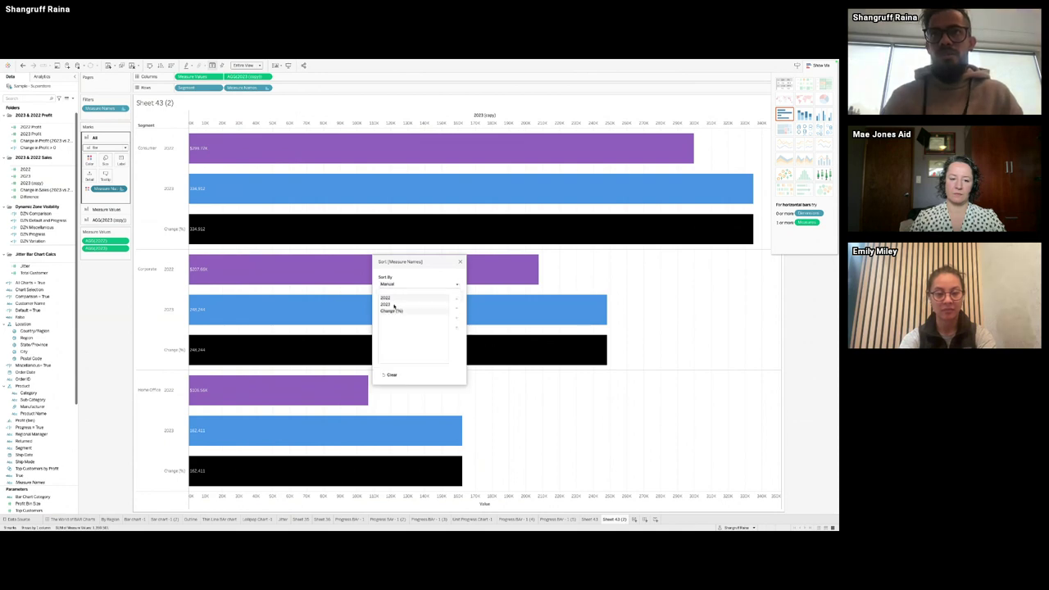
left_click(393, 305)
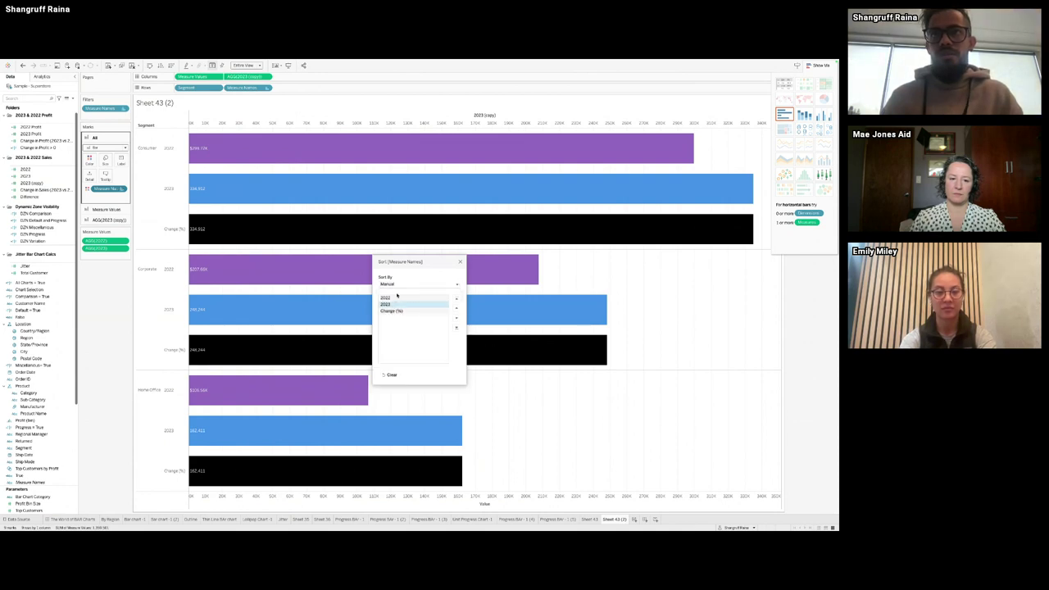
left_click(457, 308)
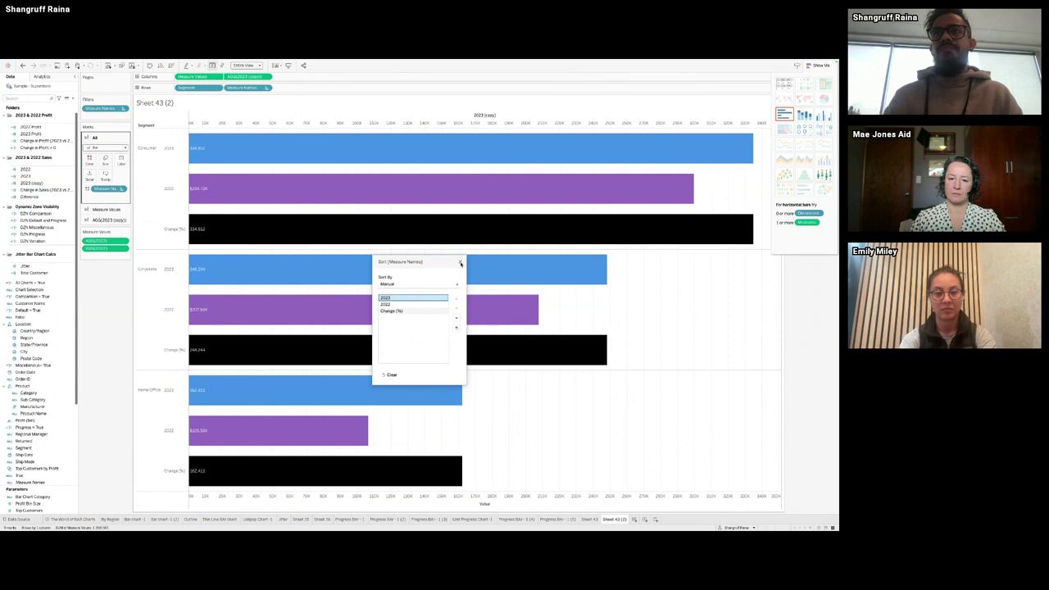
left_click(461, 263)
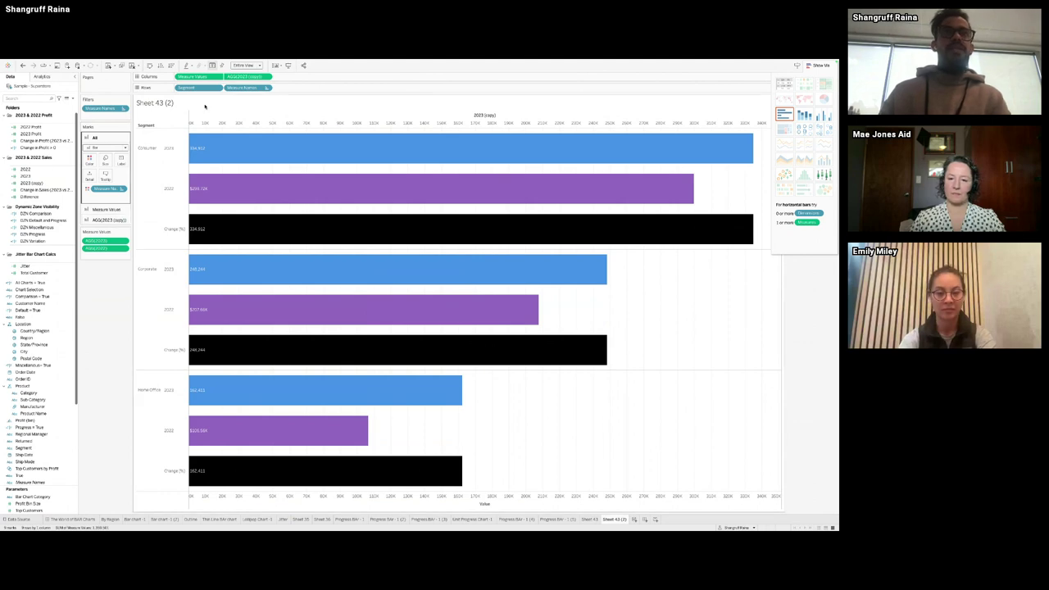
Step: Change the mark type of the 2023 (copy) measure to Gantt Bar
left_click(117, 220)
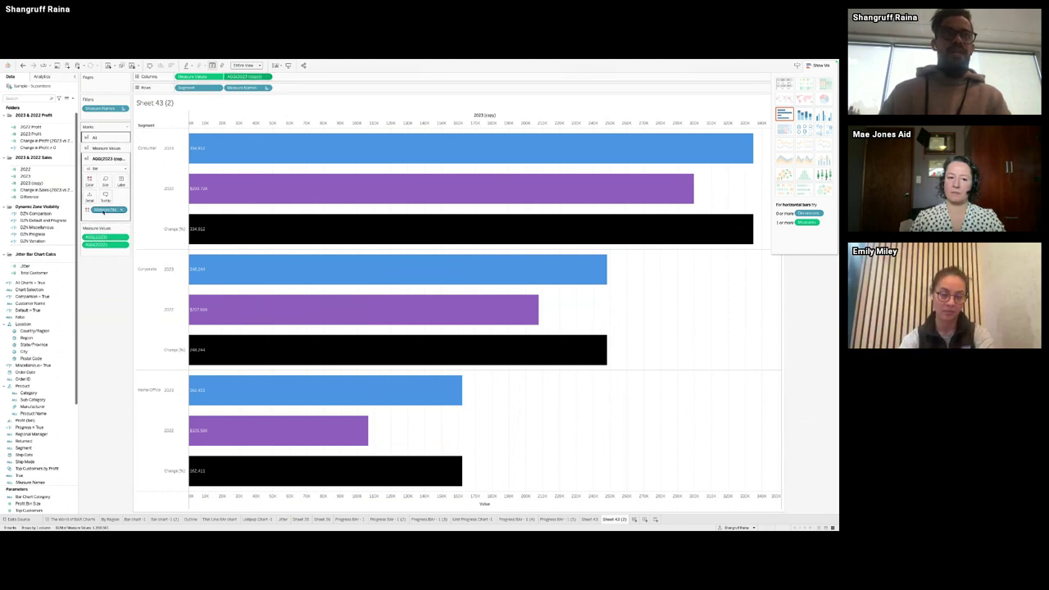
left_click(105, 168)
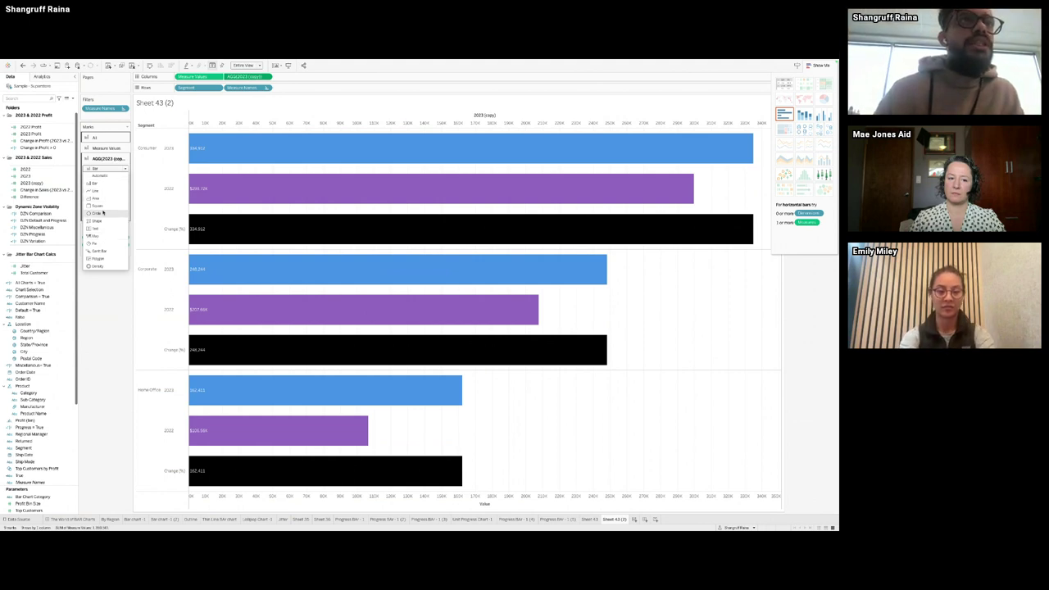
left_click(97, 250)
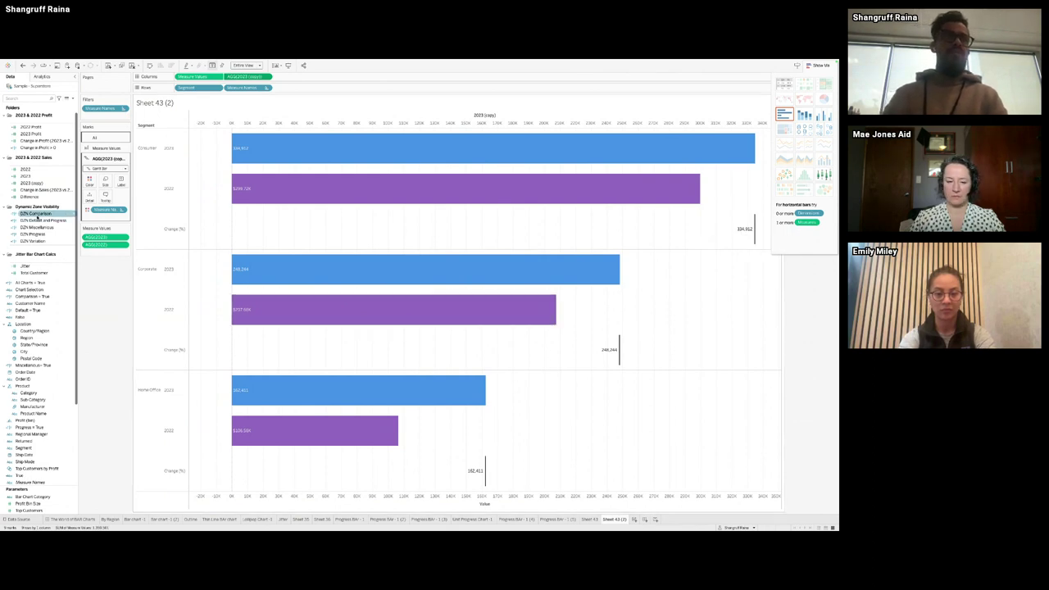
Step: Review the Difference calculation and size the Gantt bars of 2023 (copy) by the Difference field
right_click(33, 198)
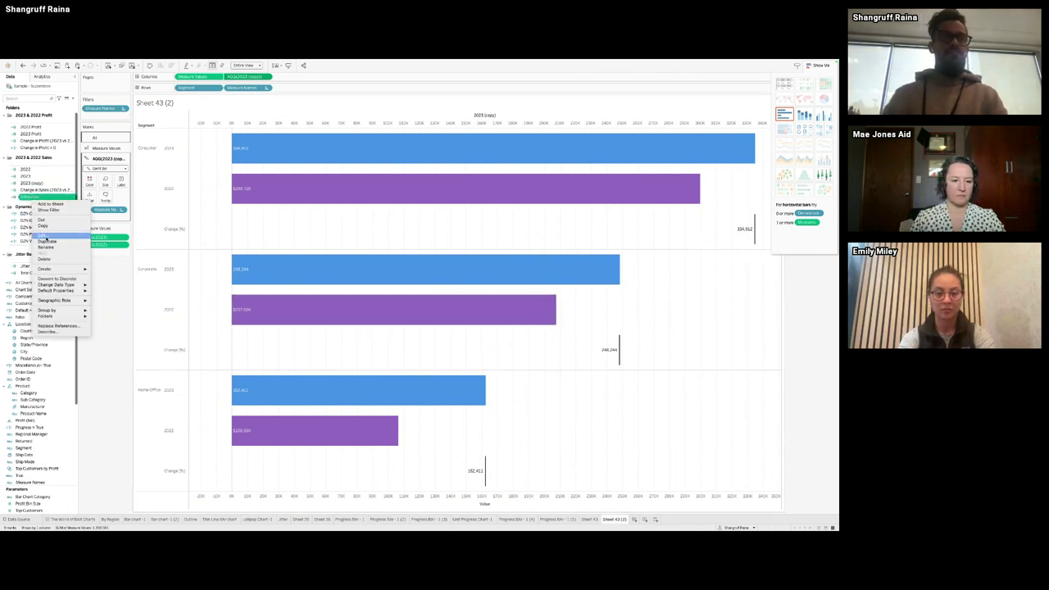
left_click(45, 238)
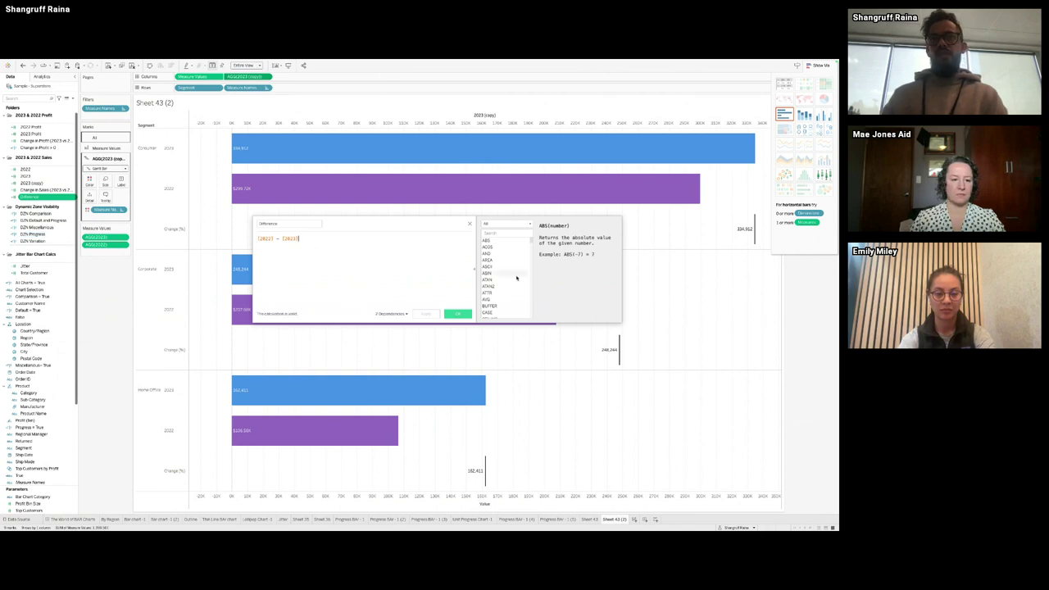
left_click(262, 238)
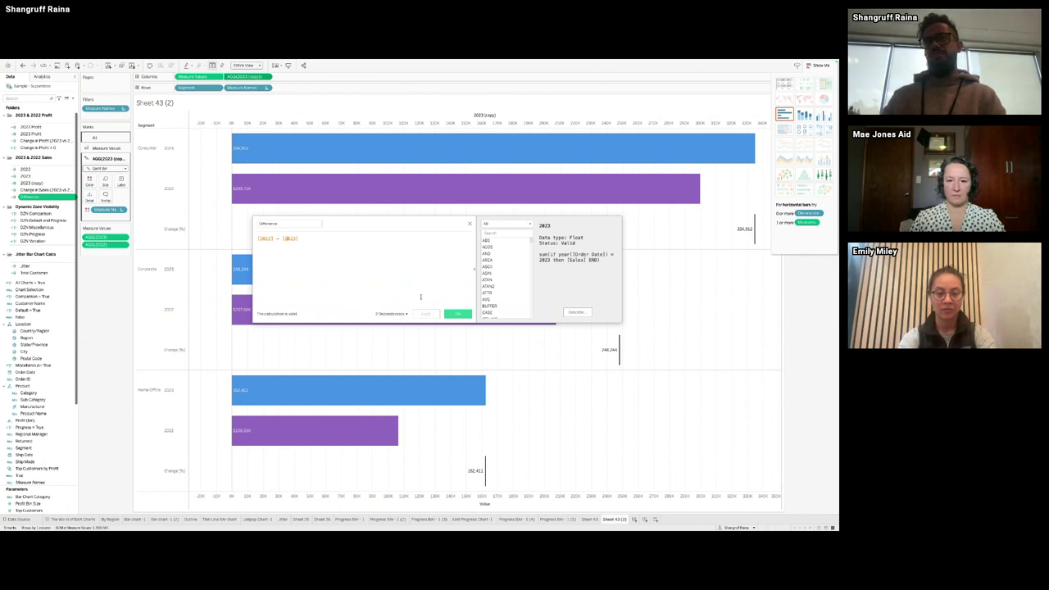
left_click(458, 313)
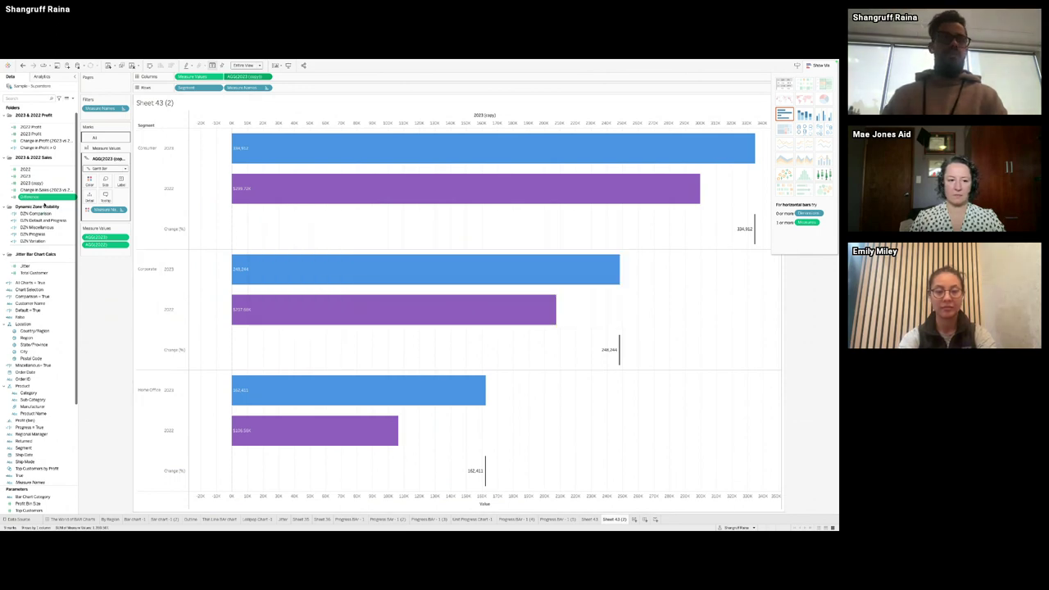
left_click_drag(31, 196, 105, 188)
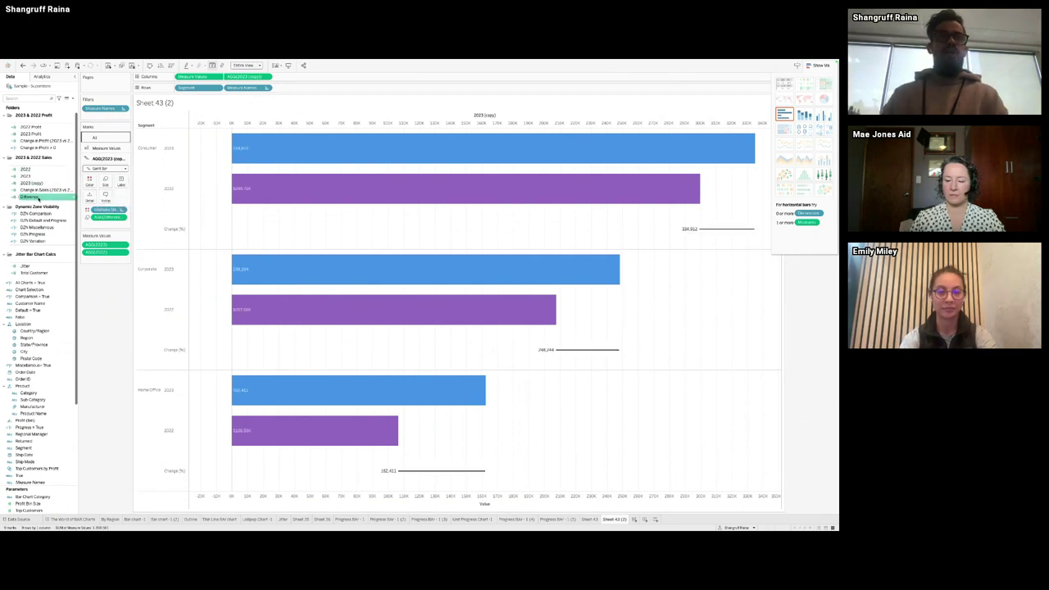
Step: Check the dashboard's Bar Chart & Candlestick example and inspect the formula of the Change in Sales (2023 vs 2022) field
left_click(82, 521)
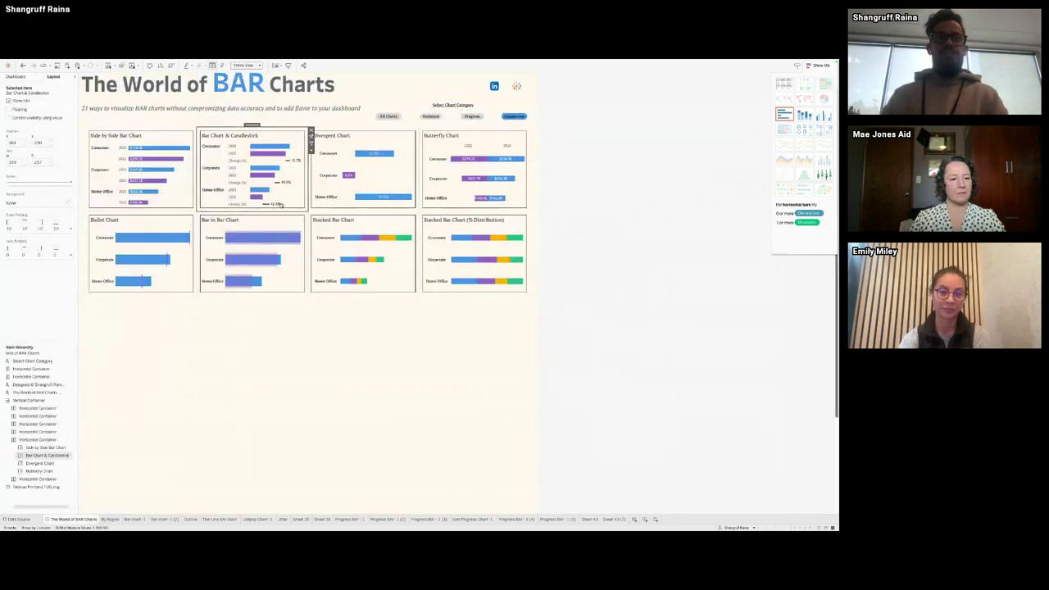
left_click(615, 520)
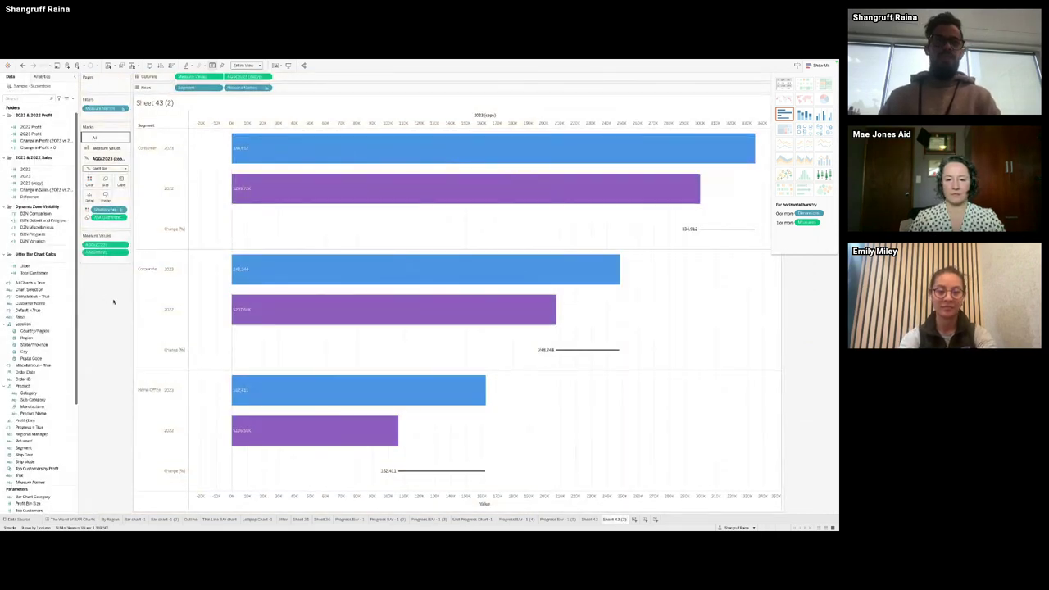
left_click(50, 192)
right_click(50, 192)
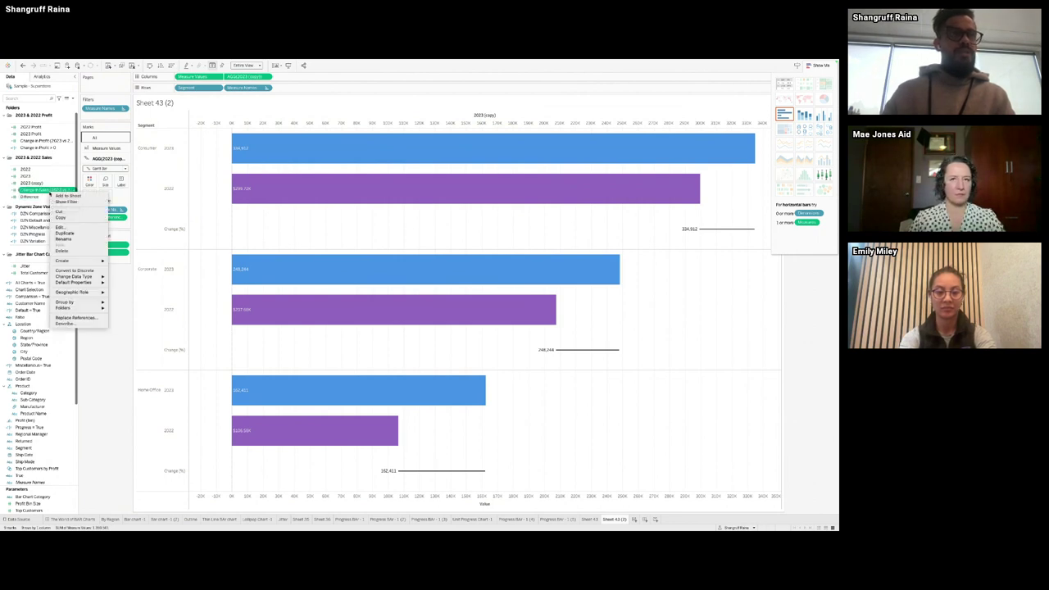
left_click(64, 223)
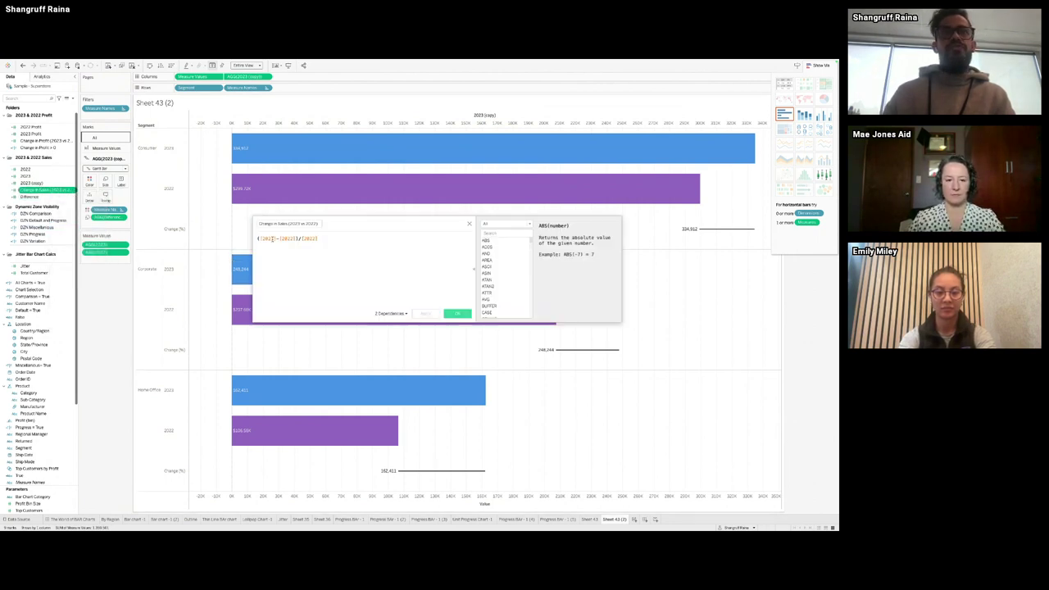
left_click(267, 238)
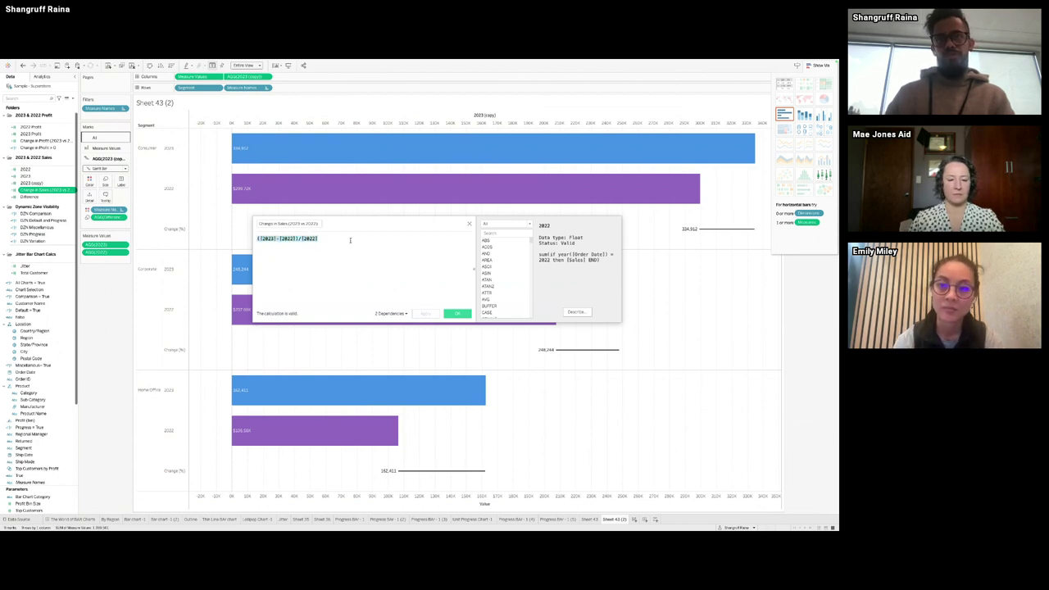
left_click(469, 315)
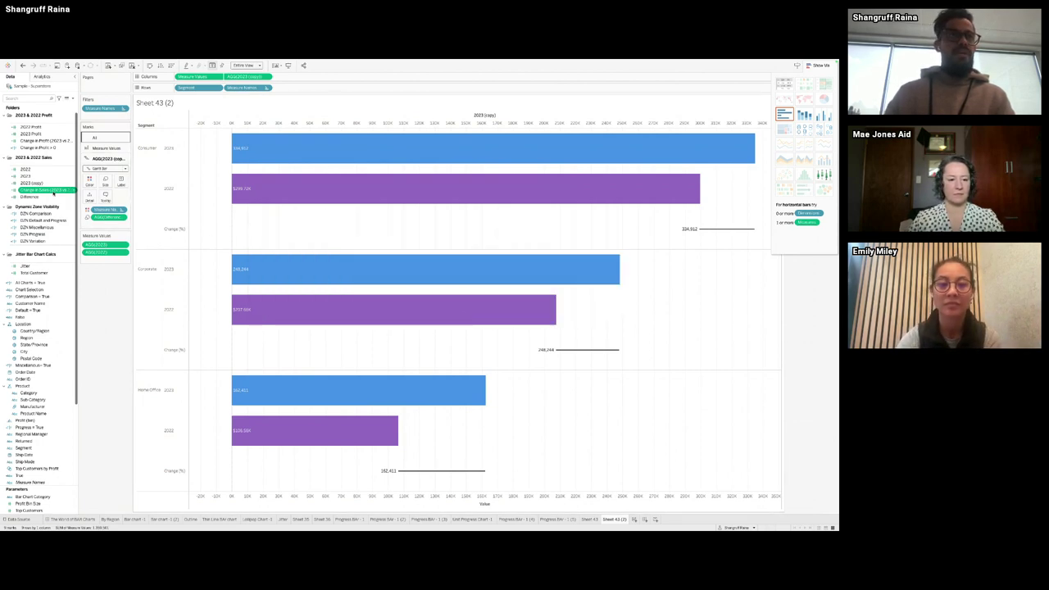
Step: Label the Gantt bars with Change in Sales (2023 vs 2022) and format that field as a percentage with one decimal place
left_click_drag(46, 189, 121, 182)
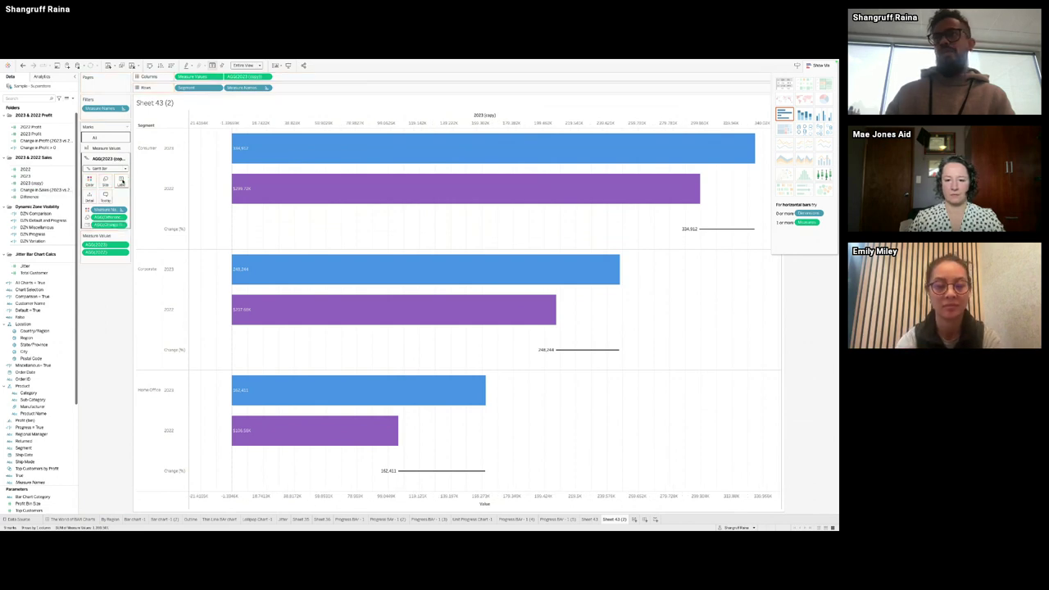
right_click(107, 224)
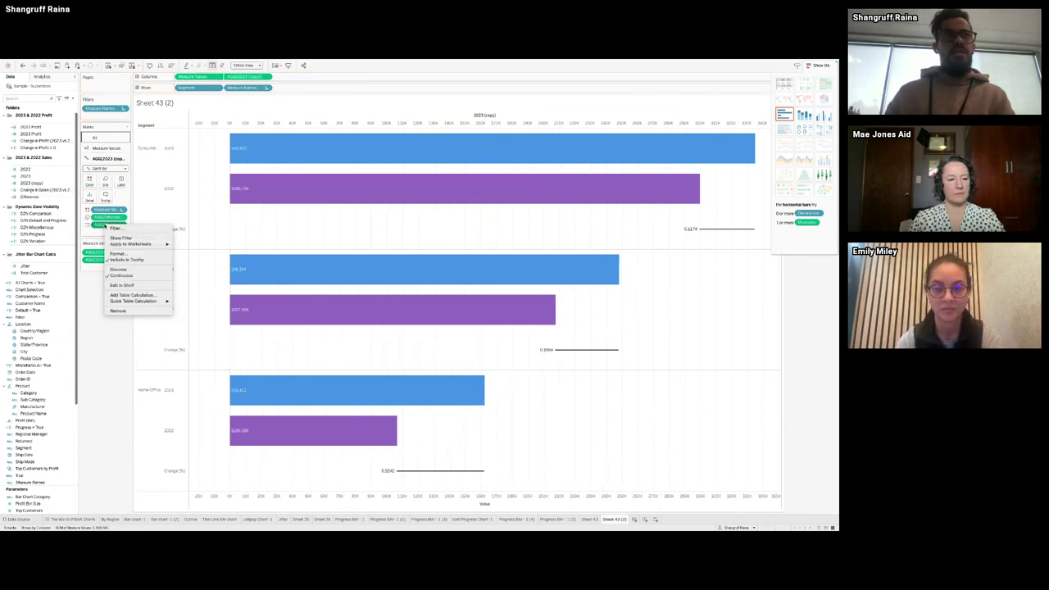
left_click(118, 253)
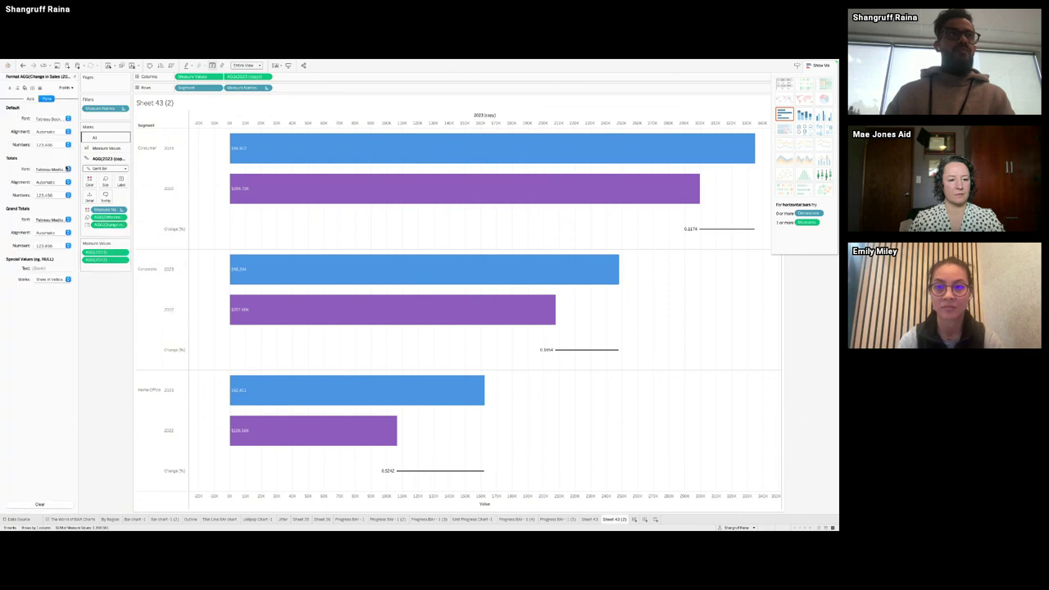
left_click(50, 145)
left_click(45, 190)
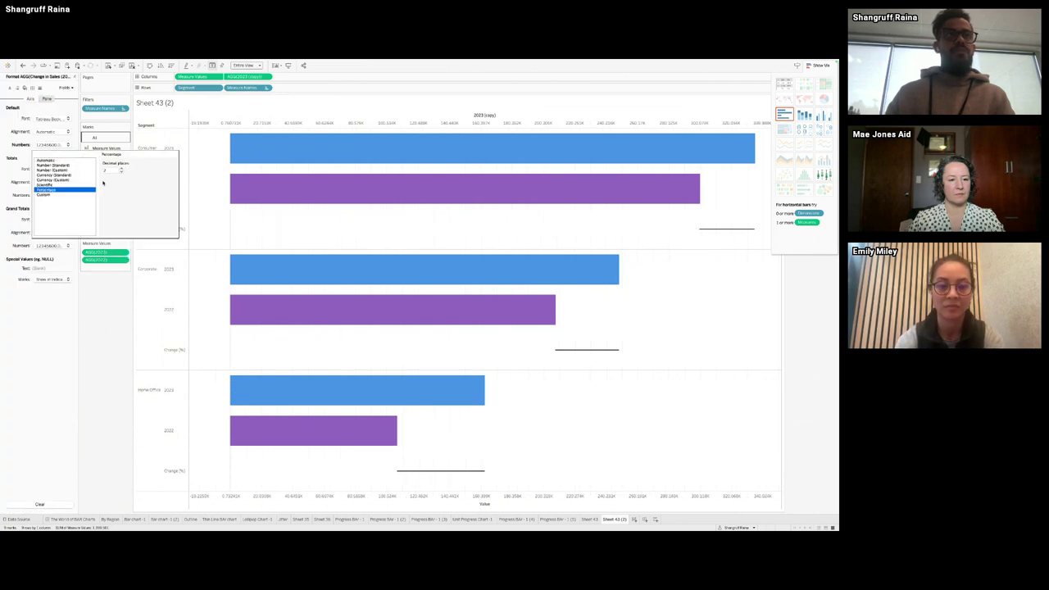
left_click(111, 338)
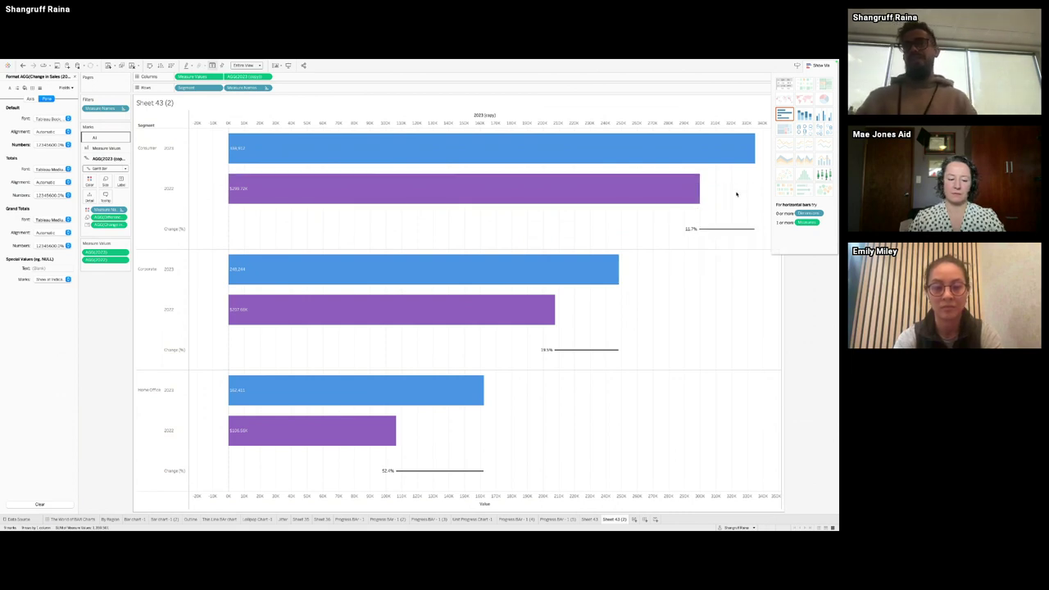
Step: Rename the candlestick worksheet Bar and Candle Stick and rename Sheet 43 Side by Side
mouse_move(741, 230)
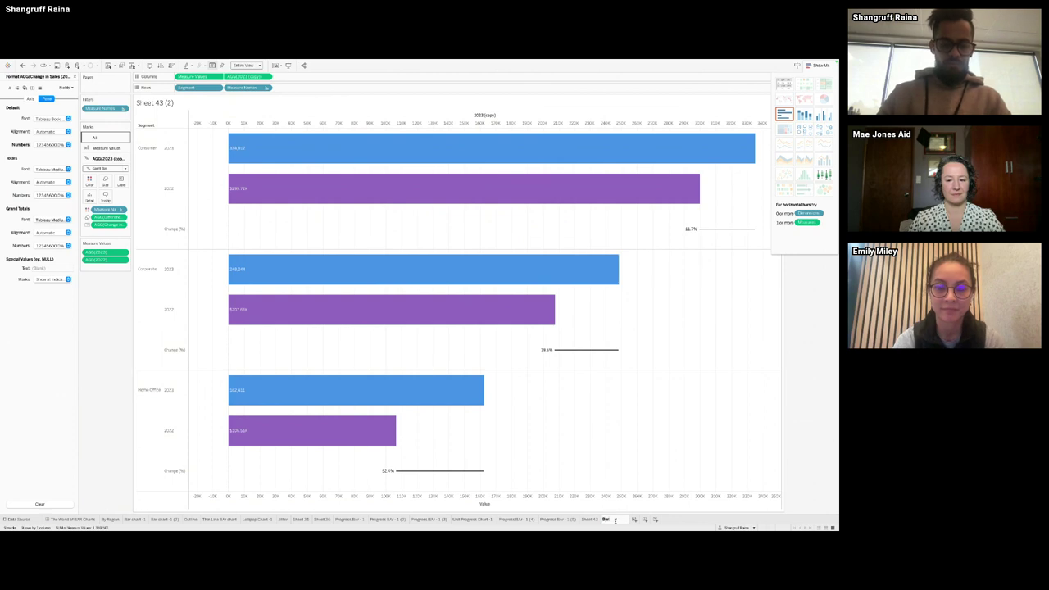
type("and Cart")
type("le St")
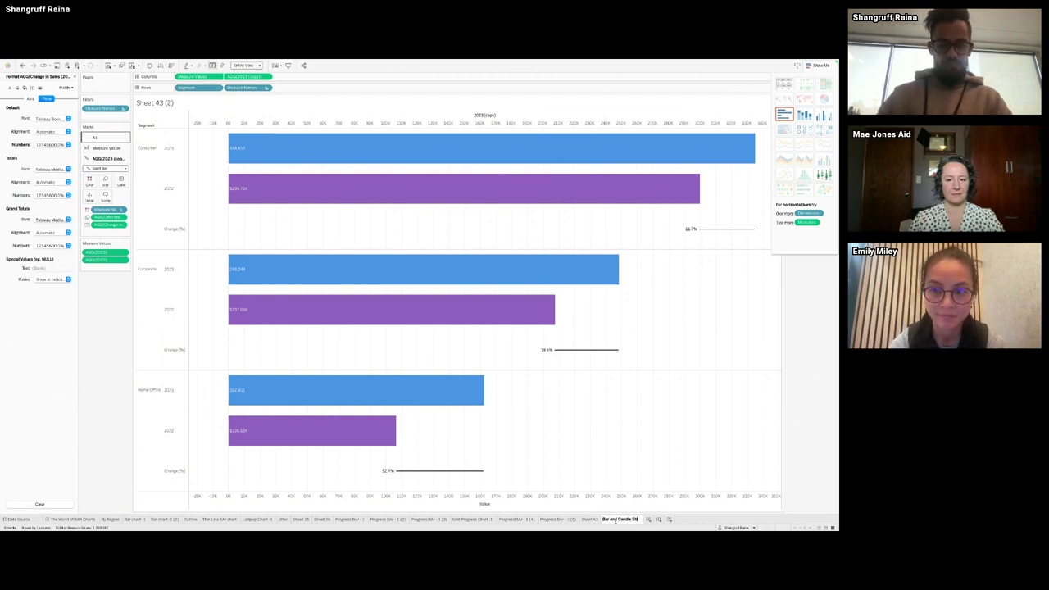
type("ick")
key("Return")
left_click(590, 520)
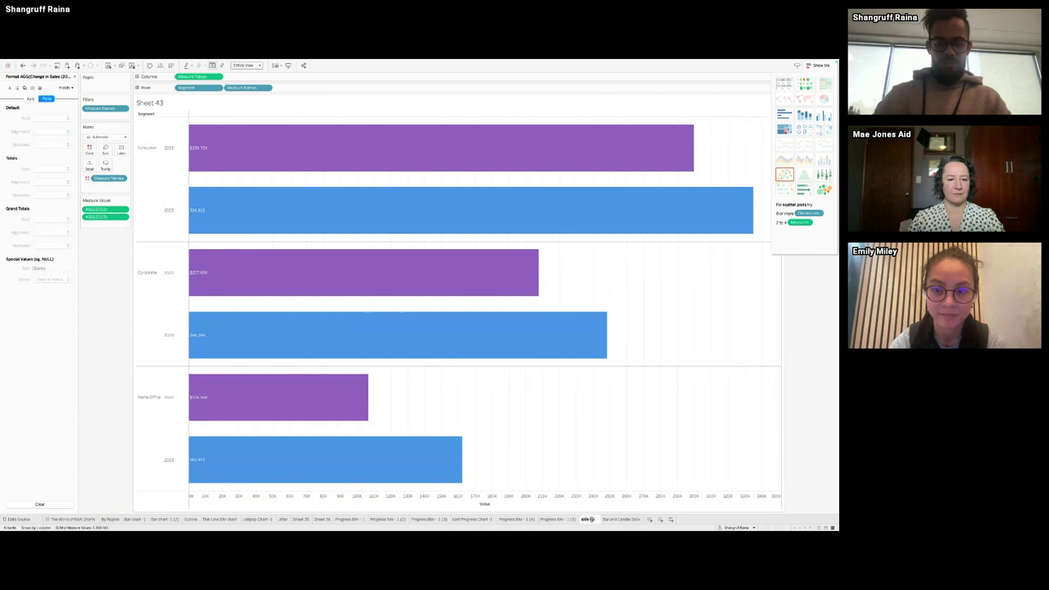
left_click(636, 520)
Step: Examine the Divergent Chart on The World of BAR Charts dashboard and go to its worksheet
left_click(74, 520)
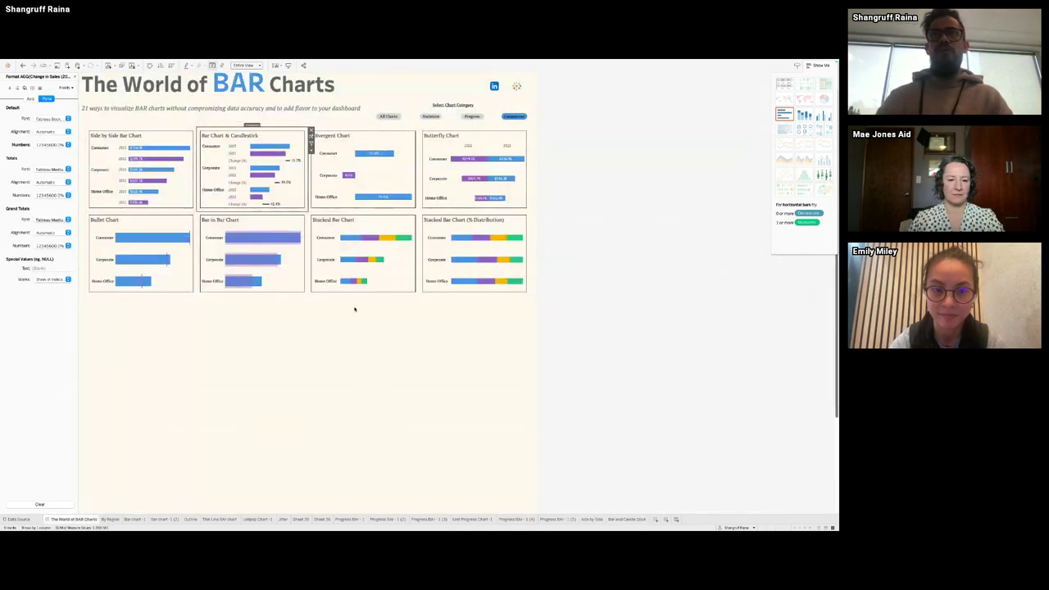
left_click(402, 172)
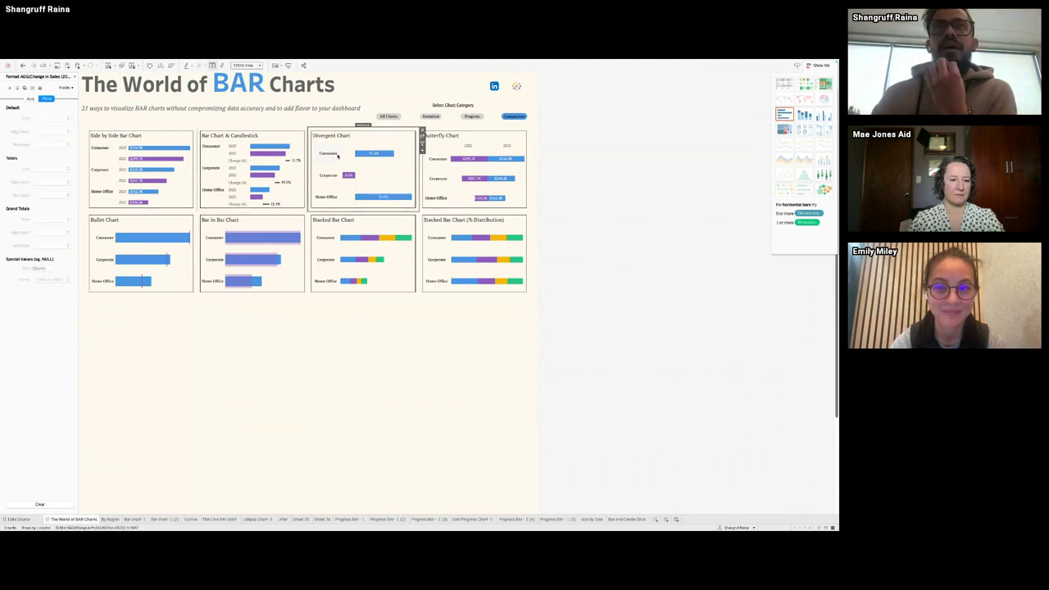
mouse_move(363, 156)
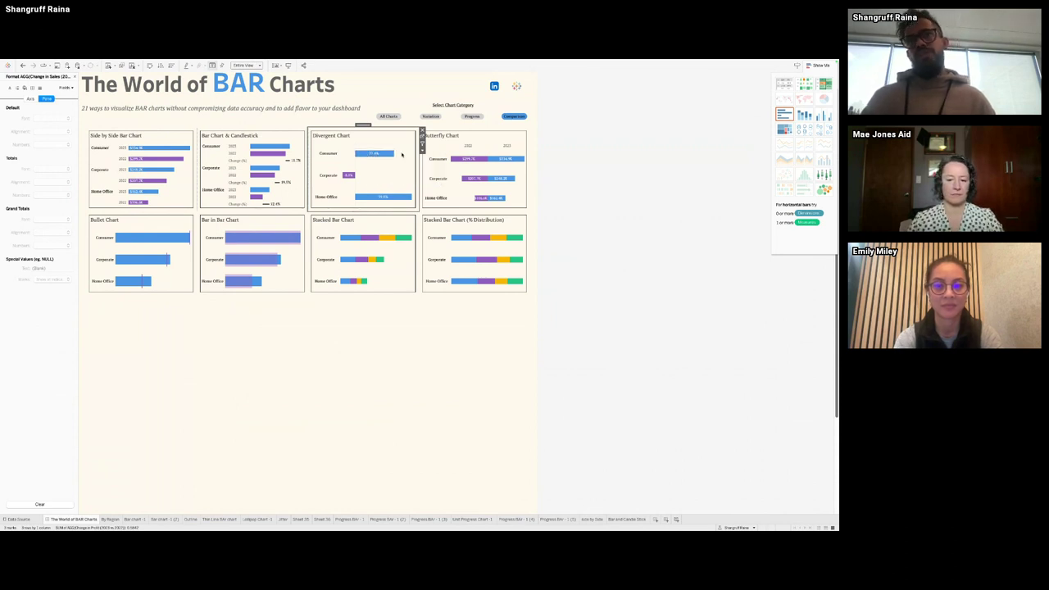
mouse_move(354, 180)
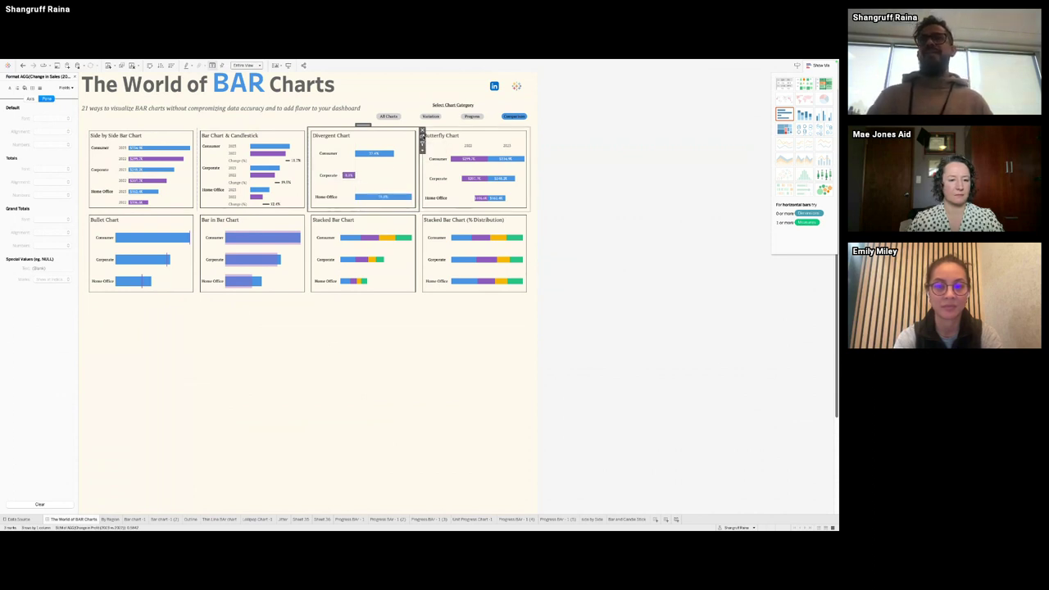
left_click(423, 137)
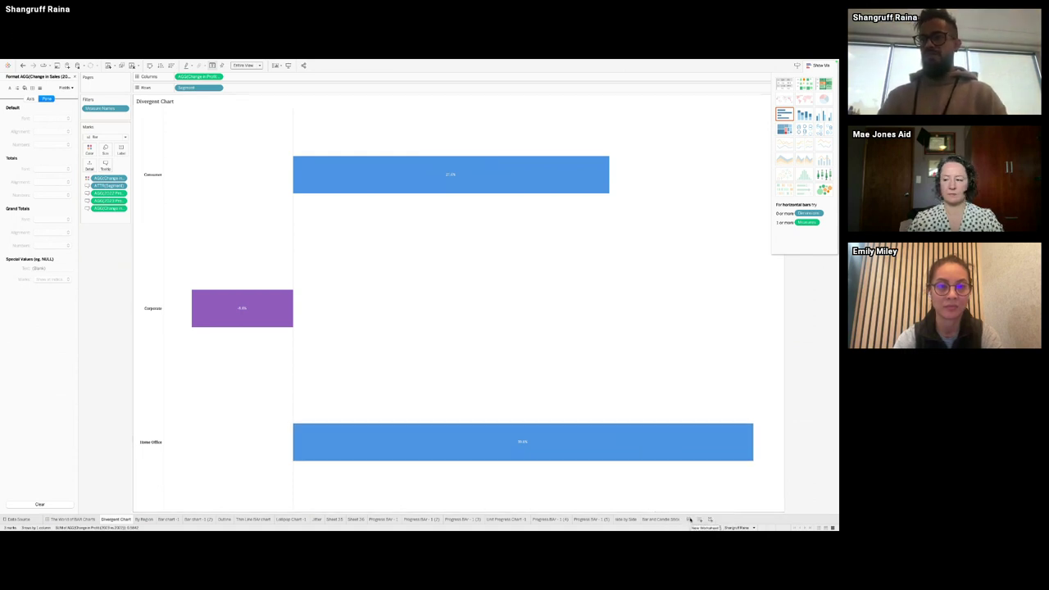
Step: Create a new worksheet and inspect the formulas of the 2022 Profit and 2023 Profit fields
left_click(690, 520)
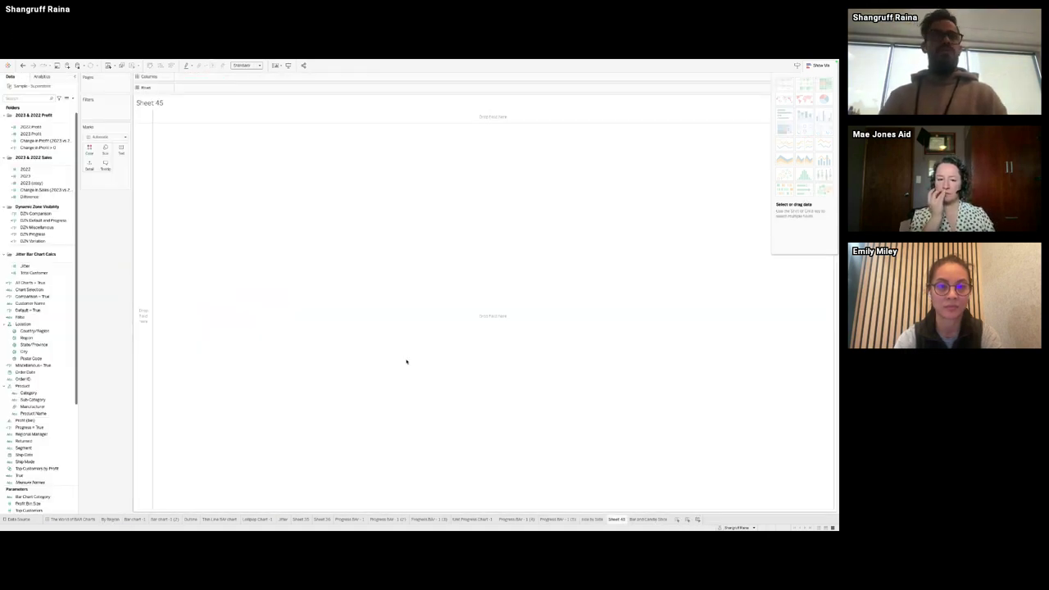
right_click(48, 128)
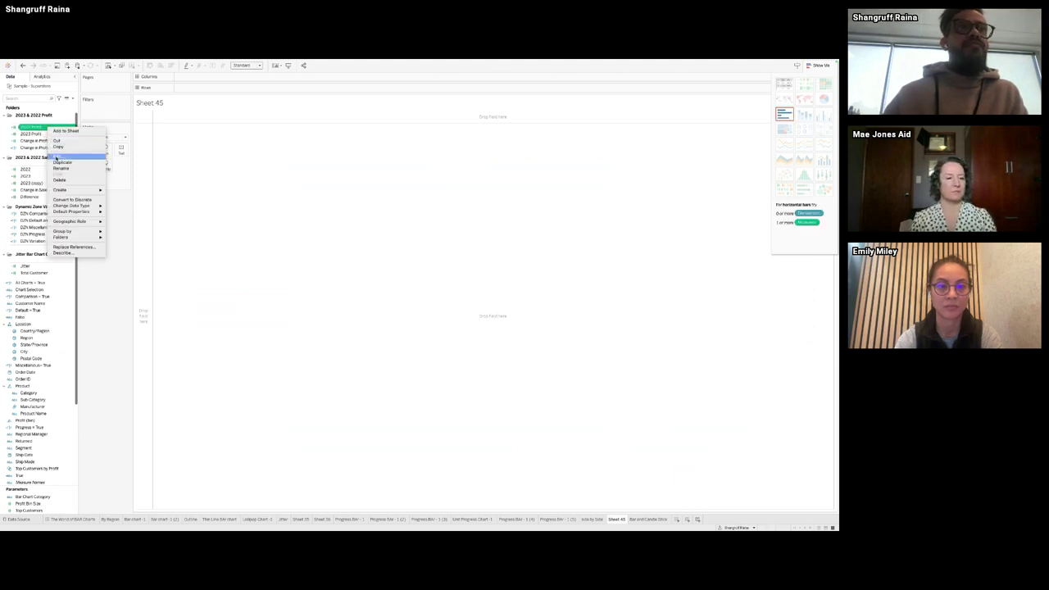
left_click(61, 156)
left_click(458, 313)
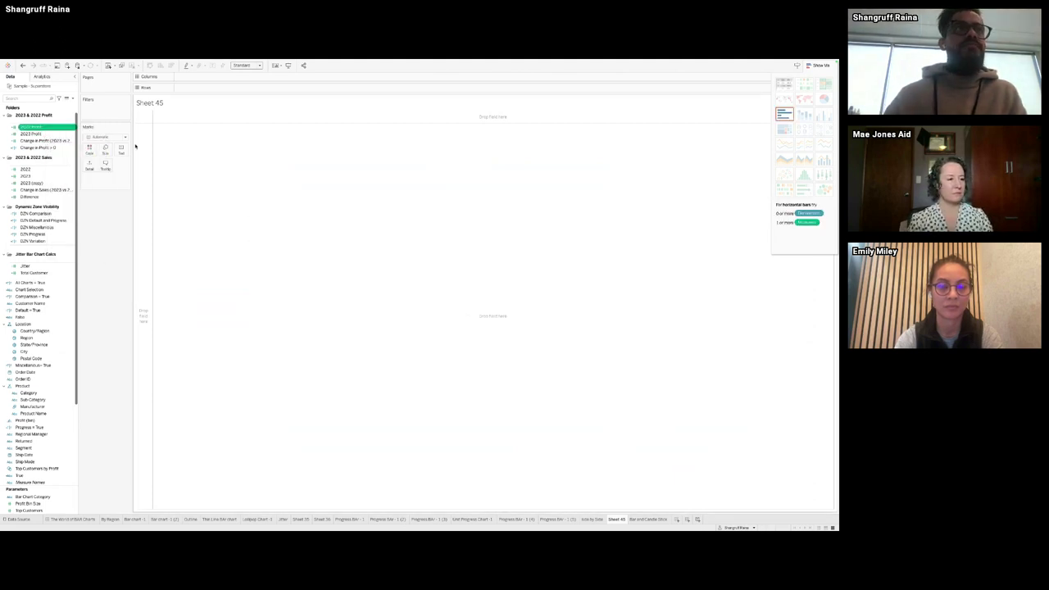
right_click(43, 132)
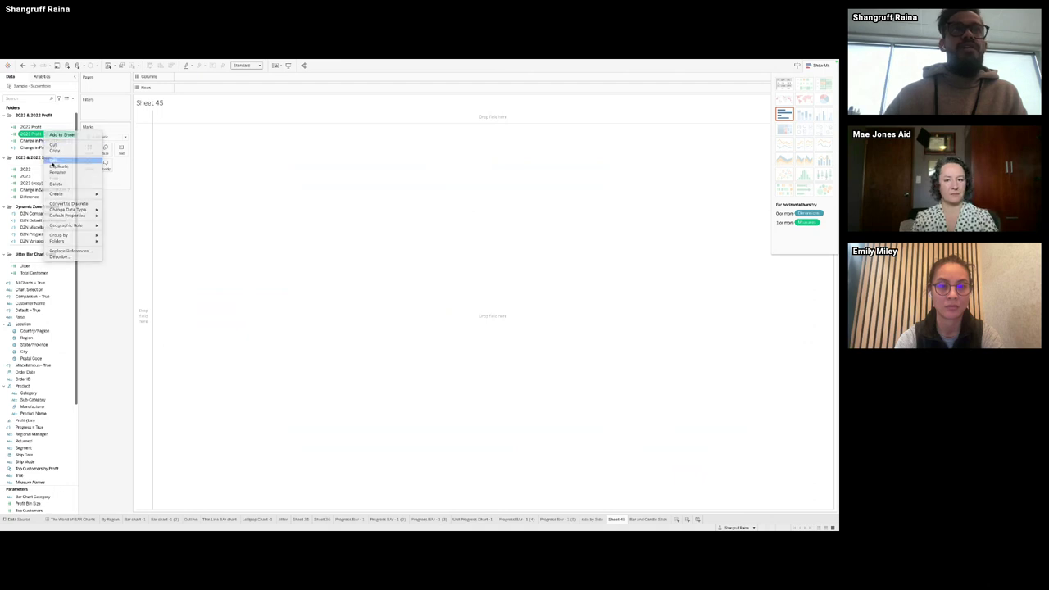
left_click(62, 162)
left_click(455, 314)
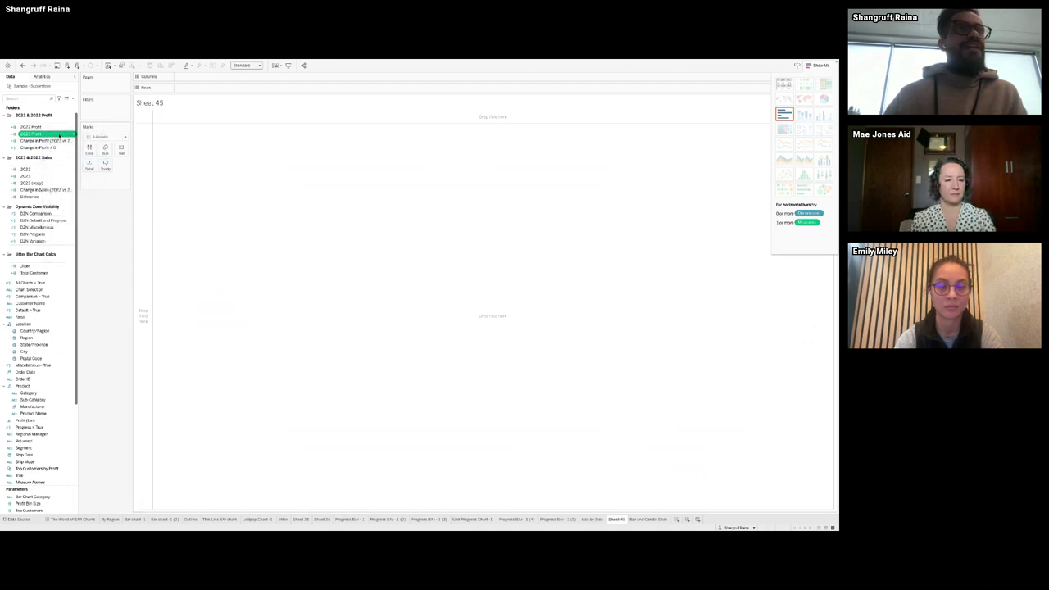
Step: Widen the field list and inspect the formula of Change in Profit (2023 vs 2022)
left_click_drag(77, 141, 140, 143)
left_click(91, 141)
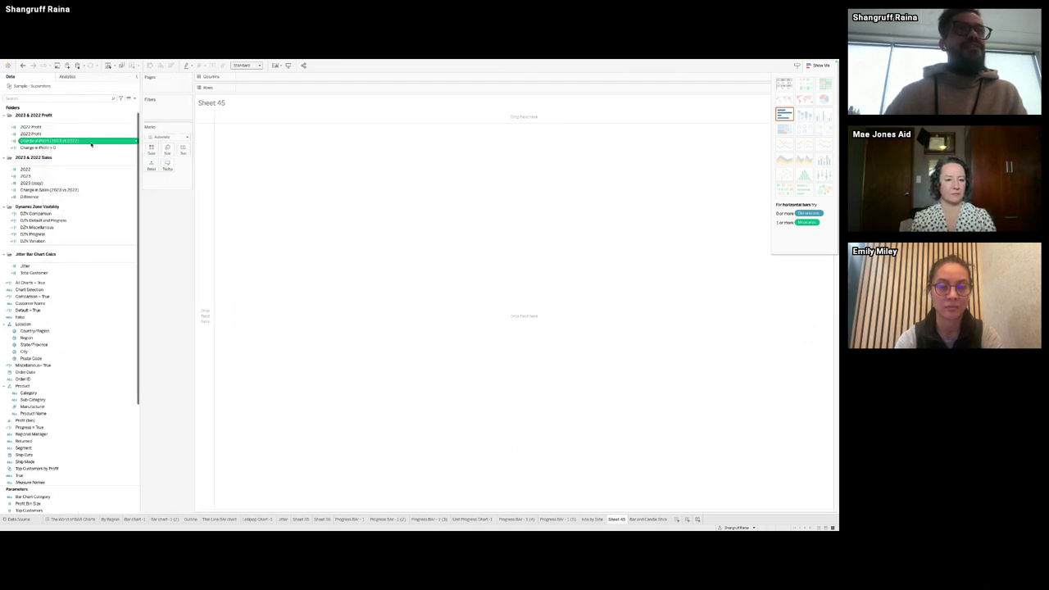
right_click(91, 144)
left_click(106, 172)
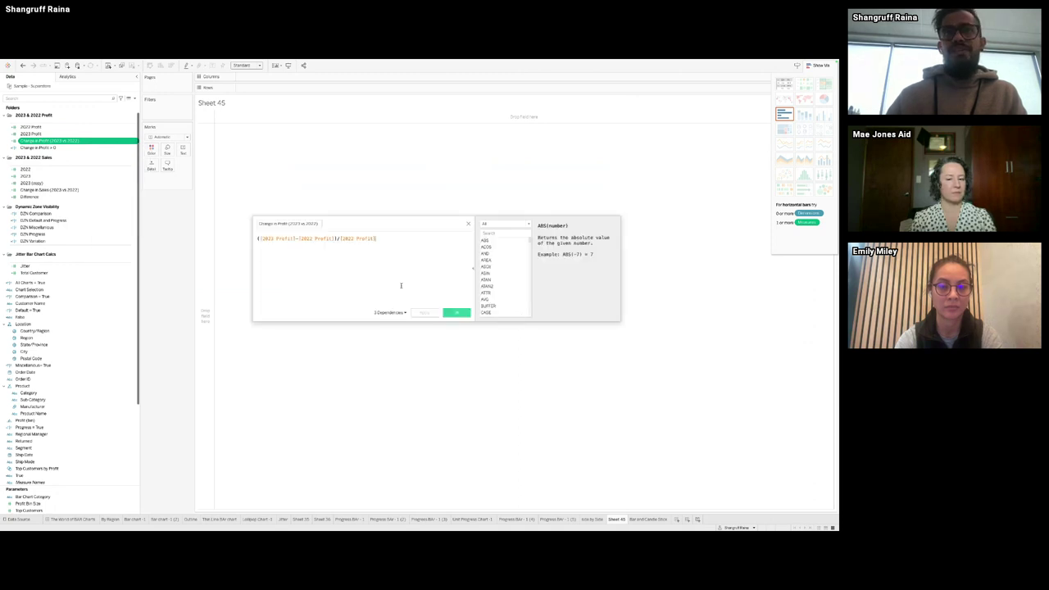
left_click(468, 223)
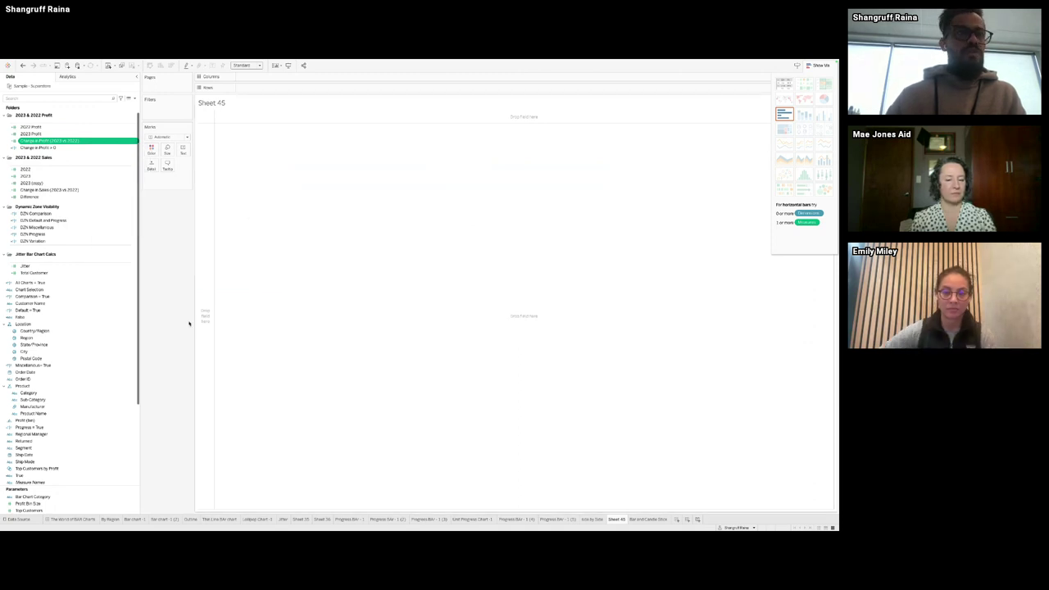
Step: Build a horizontal bar chart of Change in Profit (2023 vs 2022) by Segment
scroll(87, 418, "down", 3)
left_click(86, 422)
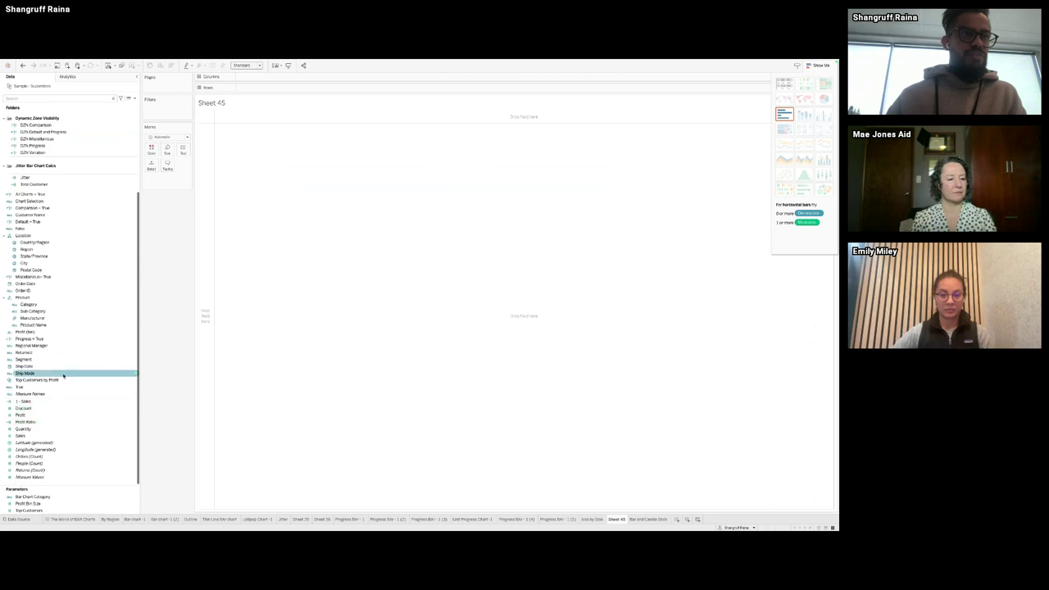
double_click(32, 359)
scroll(58, 158, "up", 3)
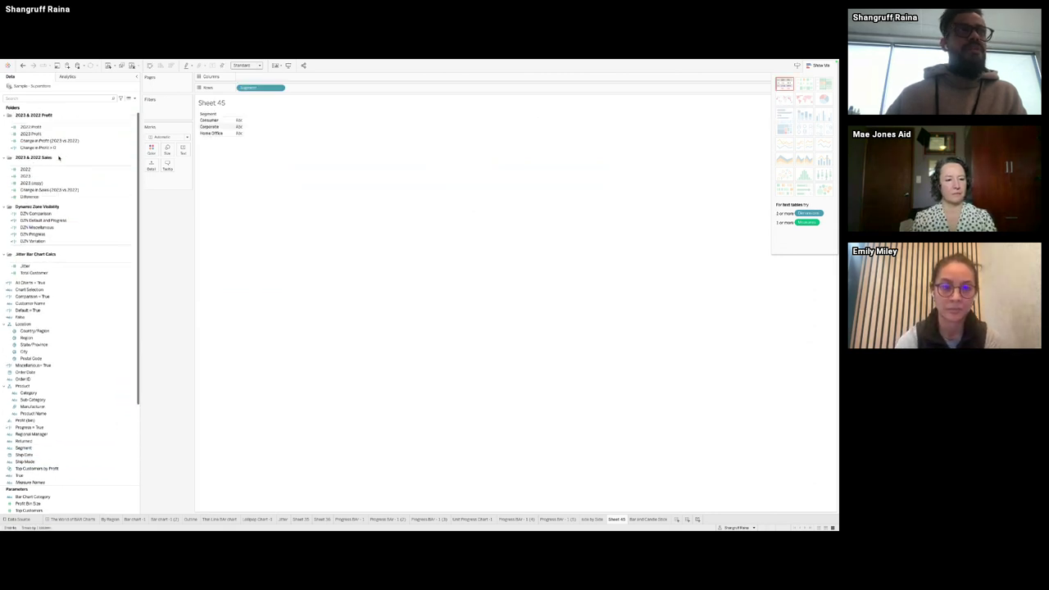
double_click(54, 142)
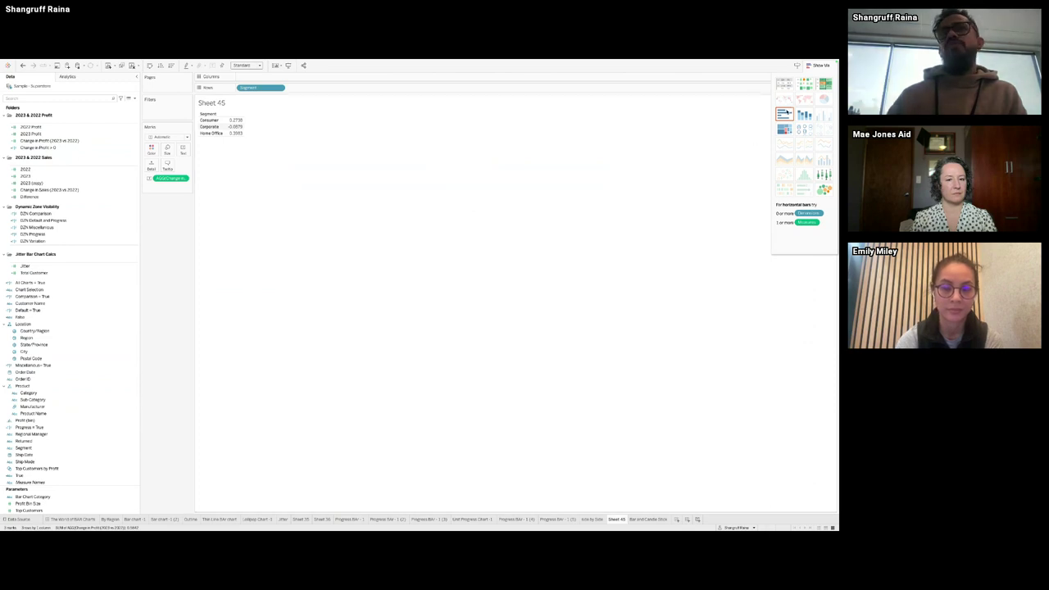
left_click(787, 113)
Step: Review the Change in Profit > 0 calculation, then color the bars by that field
left_click(67, 148)
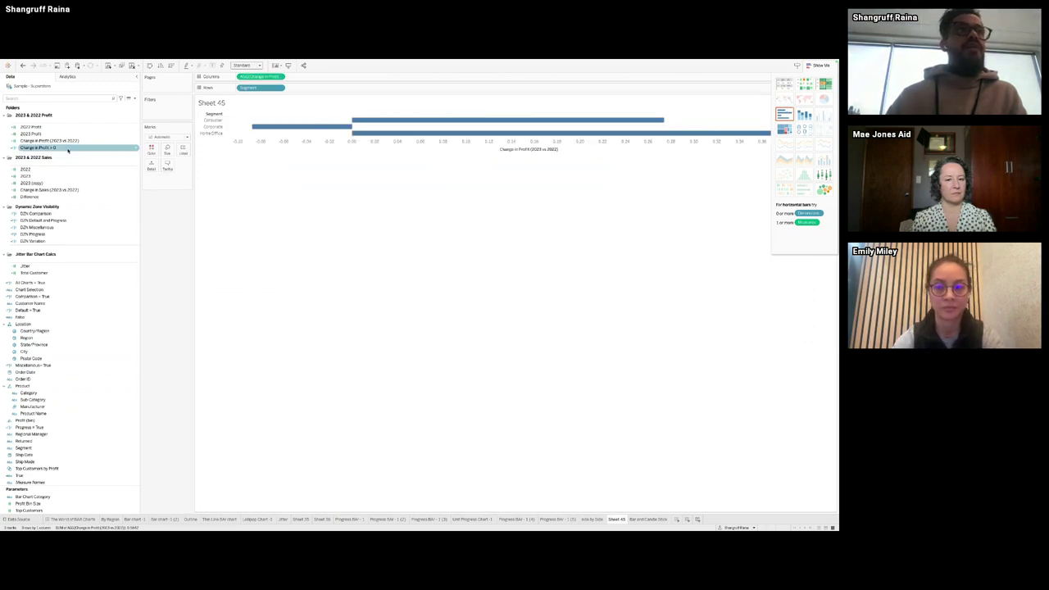
right_click(67, 147)
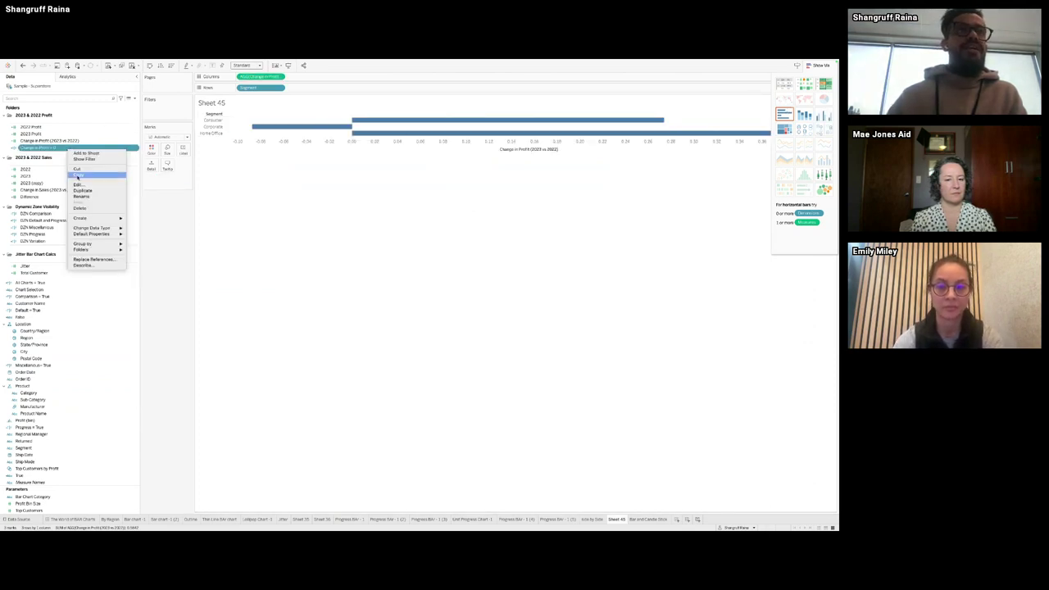
left_click(82, 186)
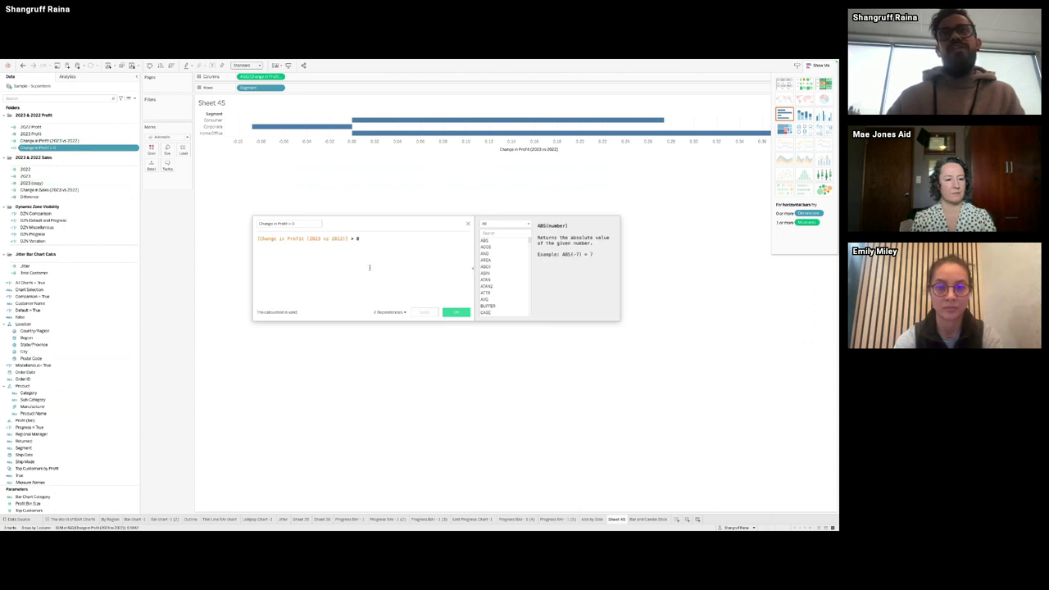
left_click(468, 224)
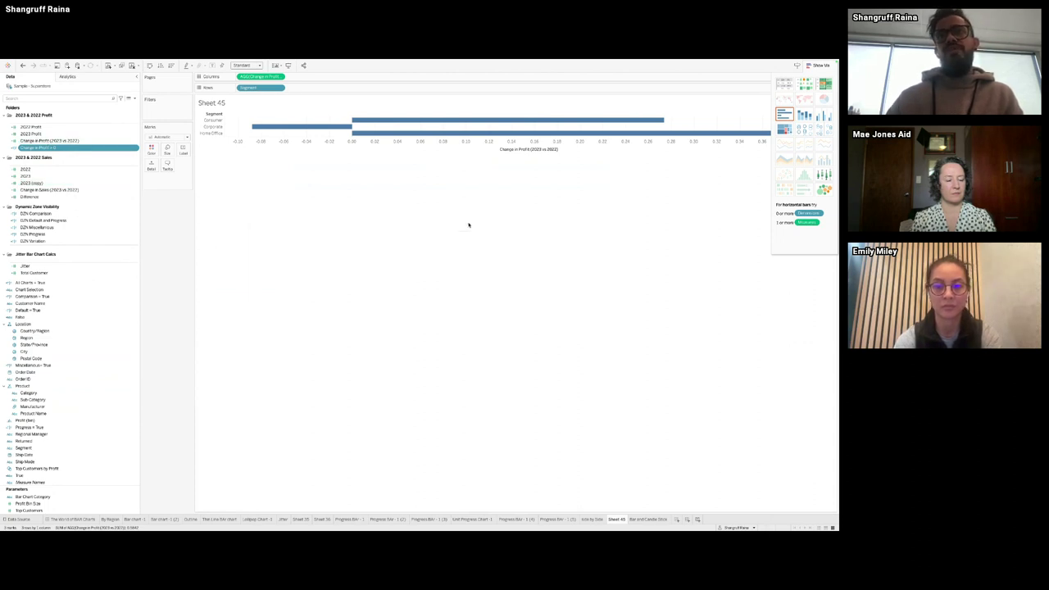
left_click(817, 70)
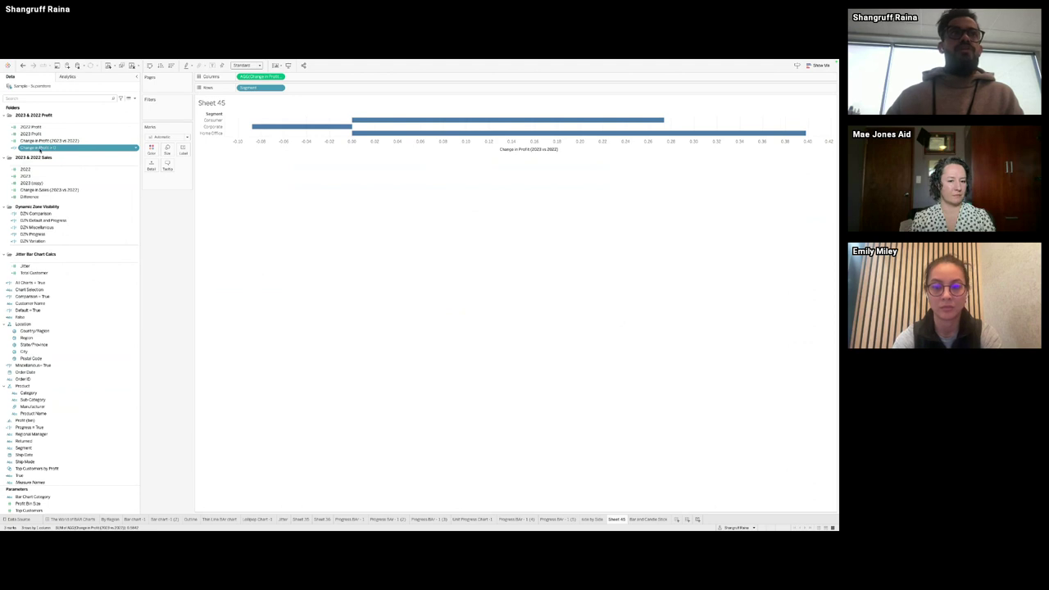
left_click_drag(40, 149, 151, 149)
Step: Fit the chart to Entire View and show mark labels centered horizontally on the bars
left_click(250, 65)
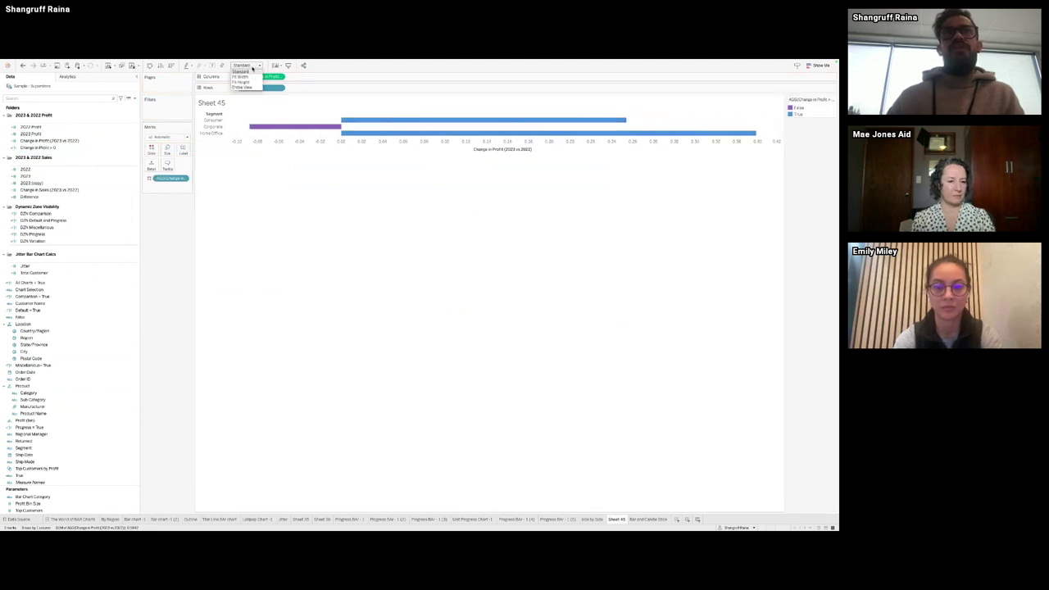
left_click(246, 87)
left_click(183, 150)
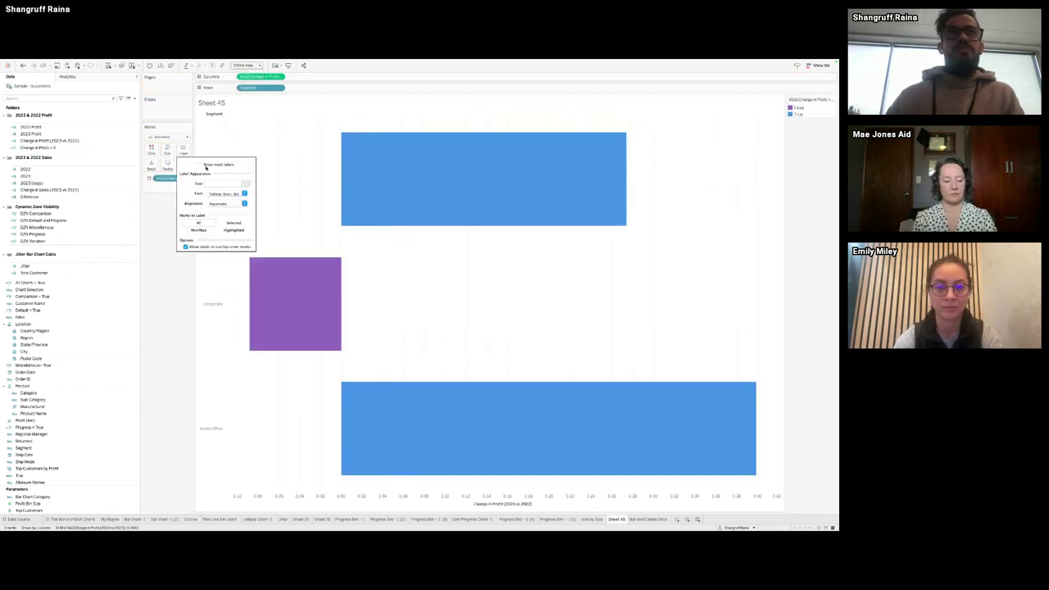
left_click(200, 165)
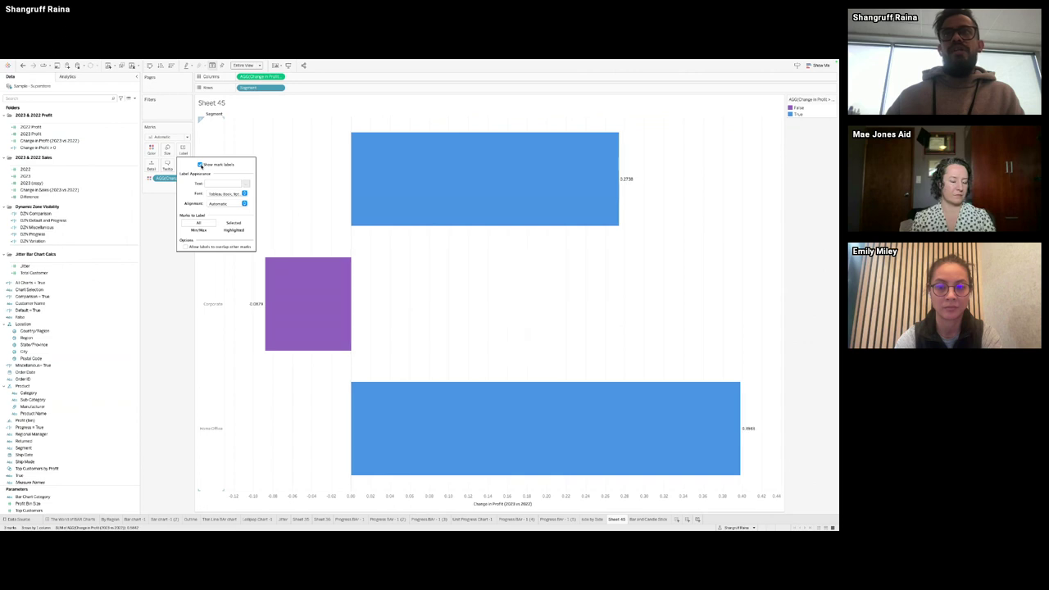
left_click(222, 204)
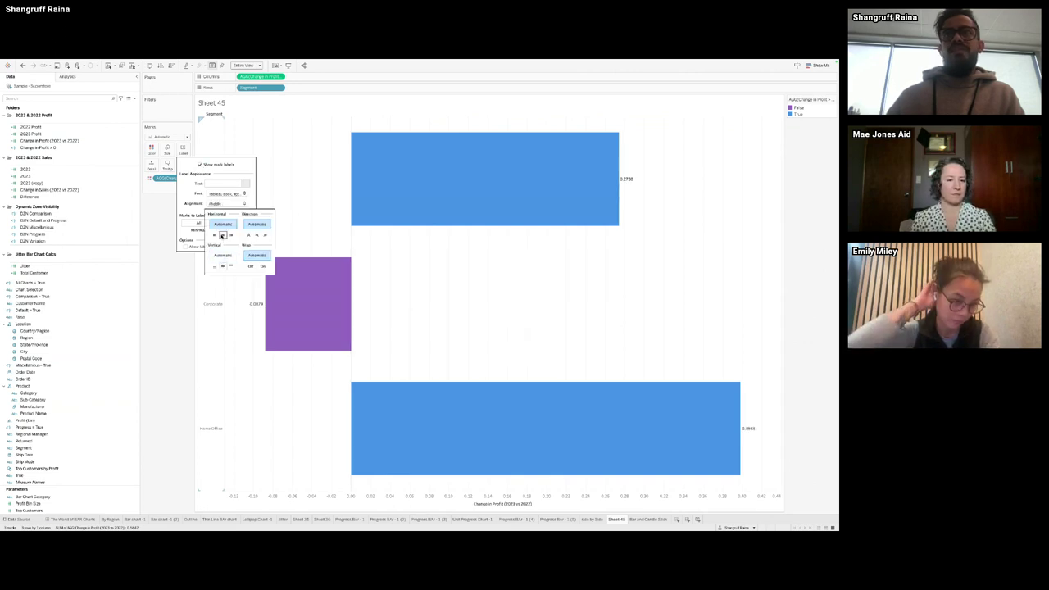
left_click(221, 235)
left_click(148, 305)
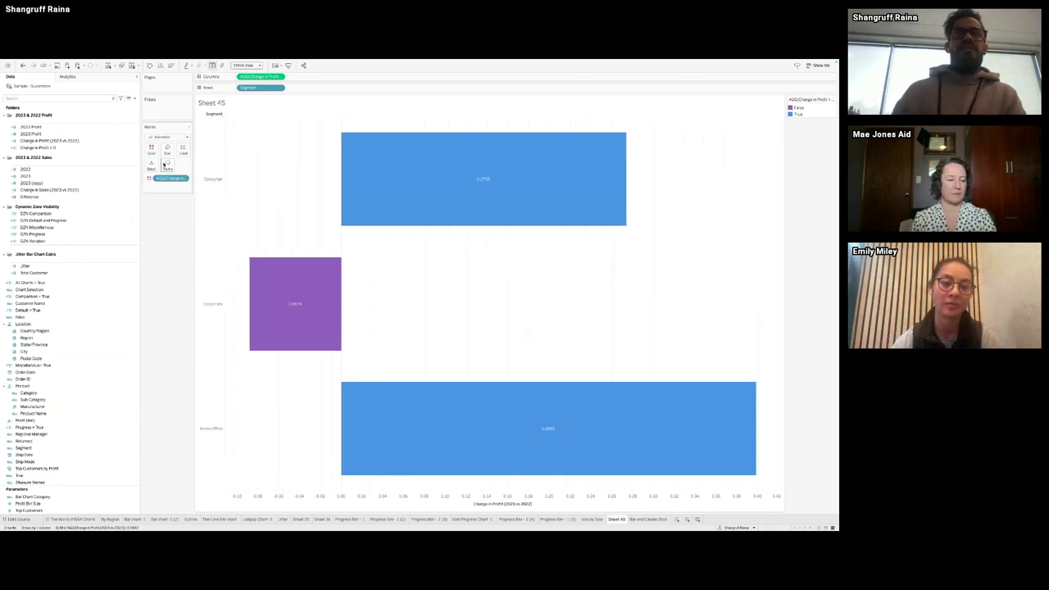
Step: Format the pane numbers of Change in Profit (2023 vs 2022) as a percentage
right_click(263, 88)
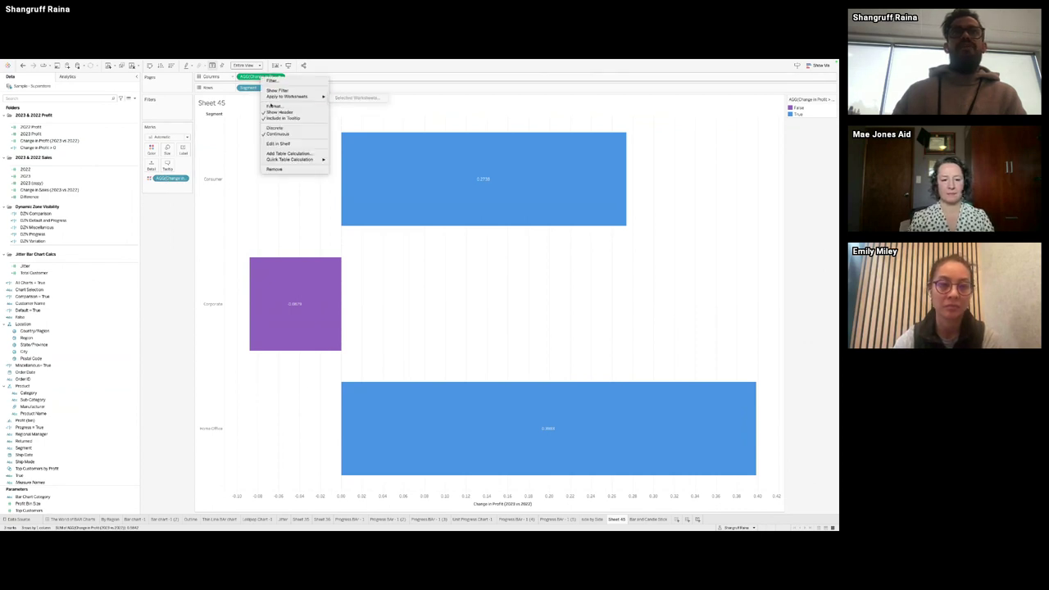
left_click(220, 110)
left_click(56, 145)
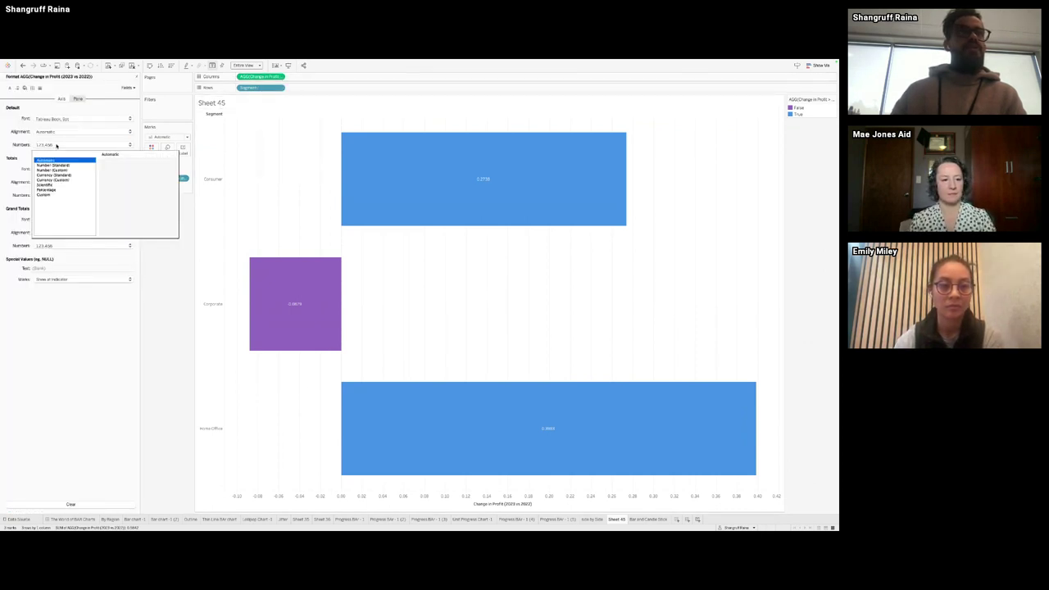
left_click(46, 189)
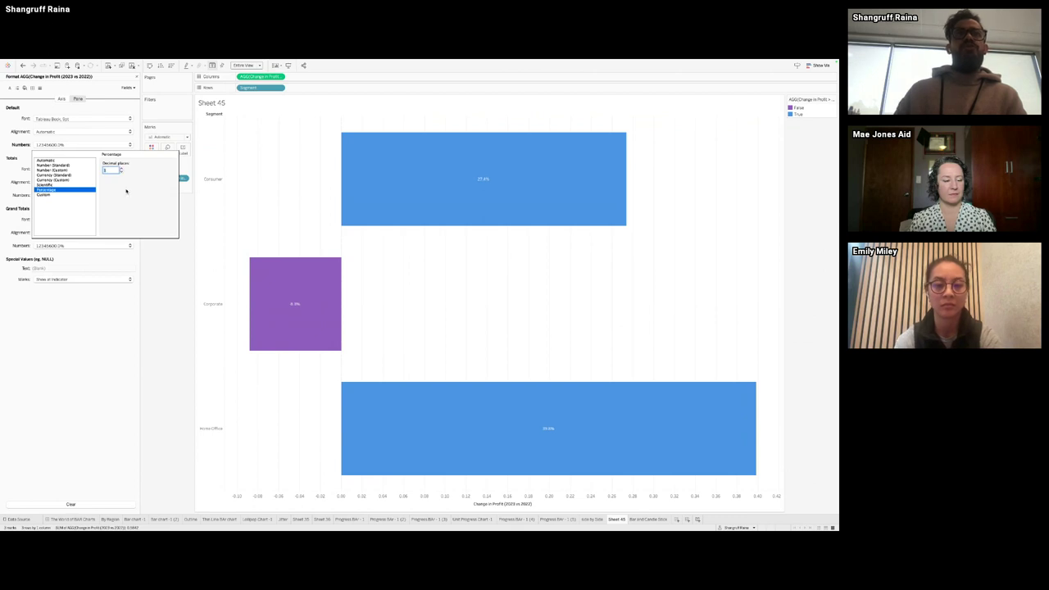
left_click(169, 317)
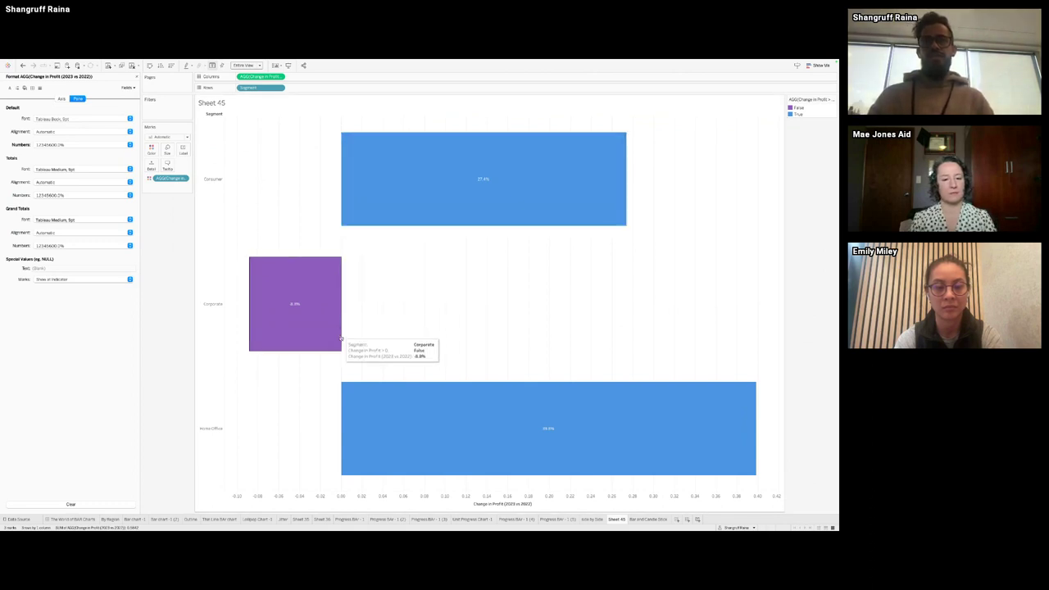
left_click(343, 237)
left_click(341, 239)
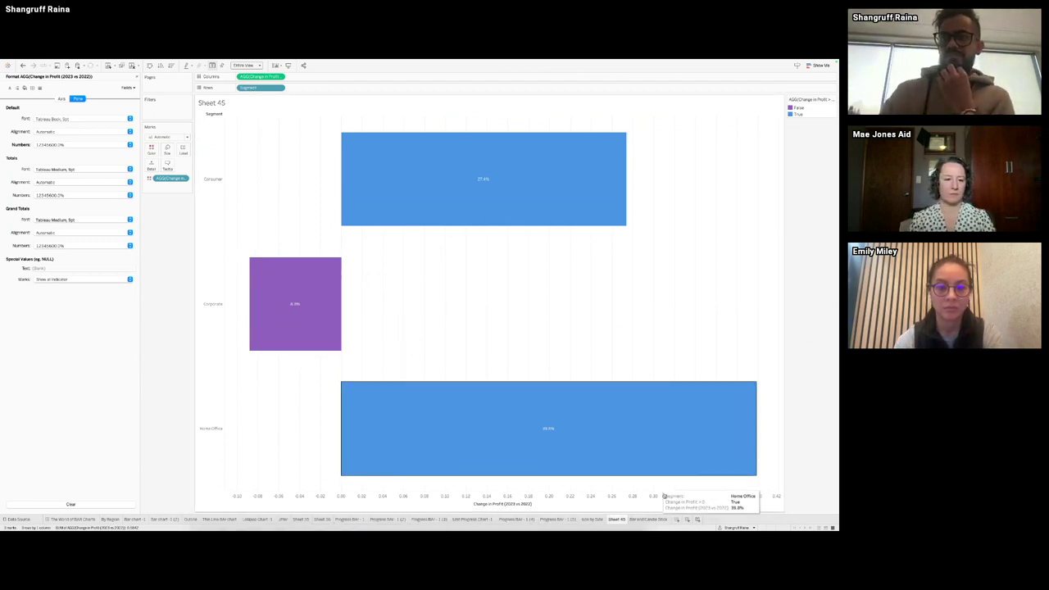
Step: Review the Butterfly Chart on The World of BAR Charts dashboard and add a new worksheet
left_click(70, 519)
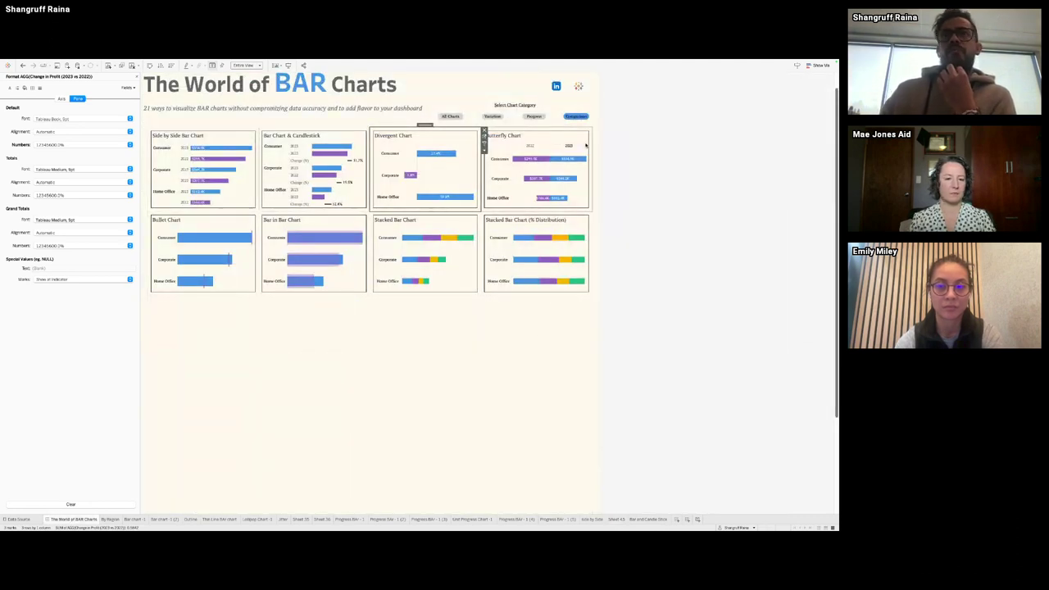
left_click(586, 139)
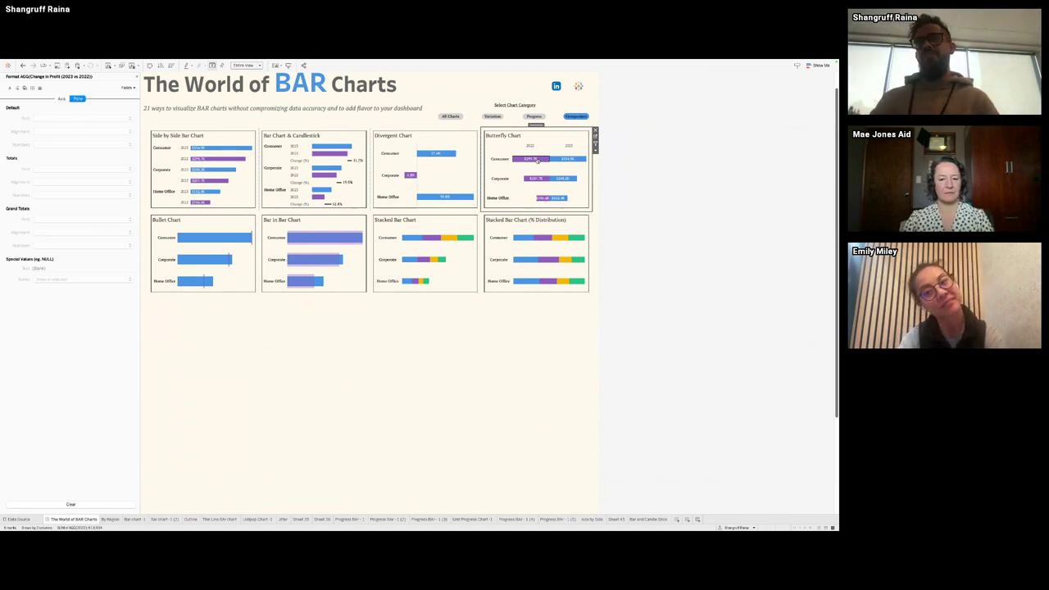
left_click(677, 521)
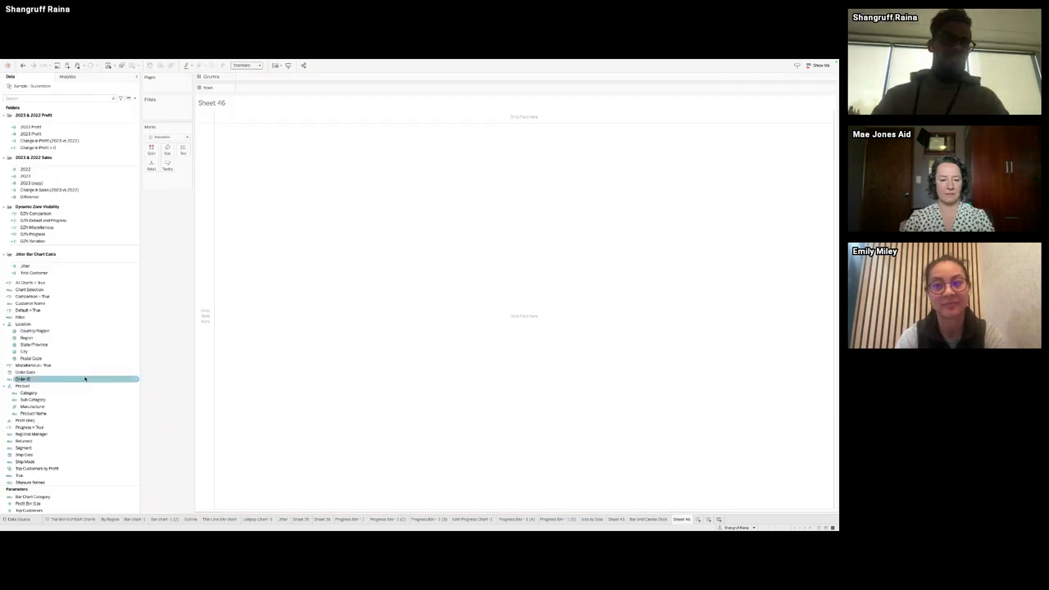
Step: Build a horizontal bar chart by Segment with the 2022 and 2023 sales measures side by side in the columns
double_click(42, 449)
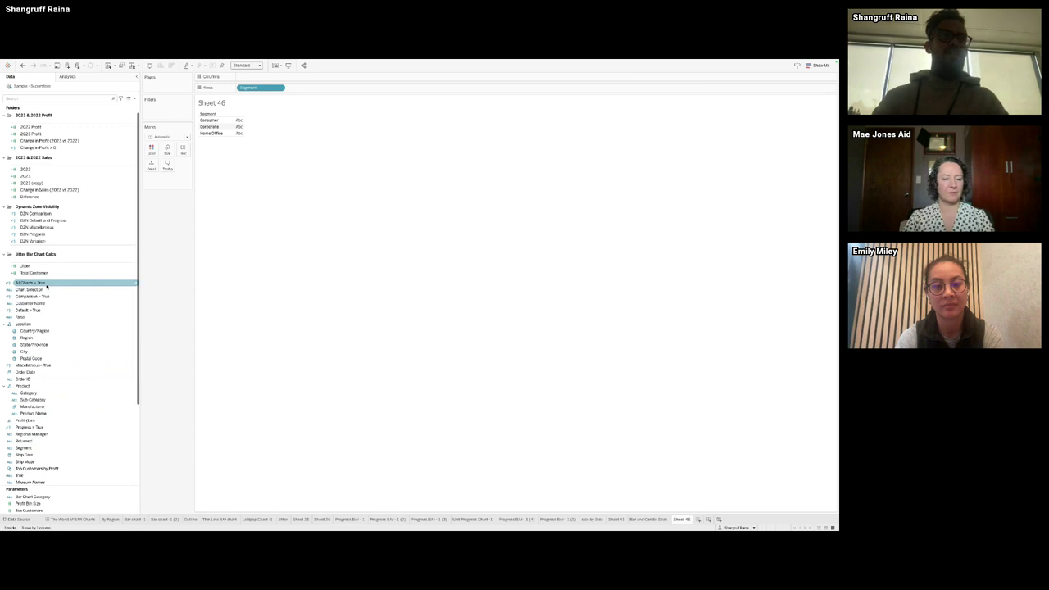
left_click_drag(25, 175, 277, 76)
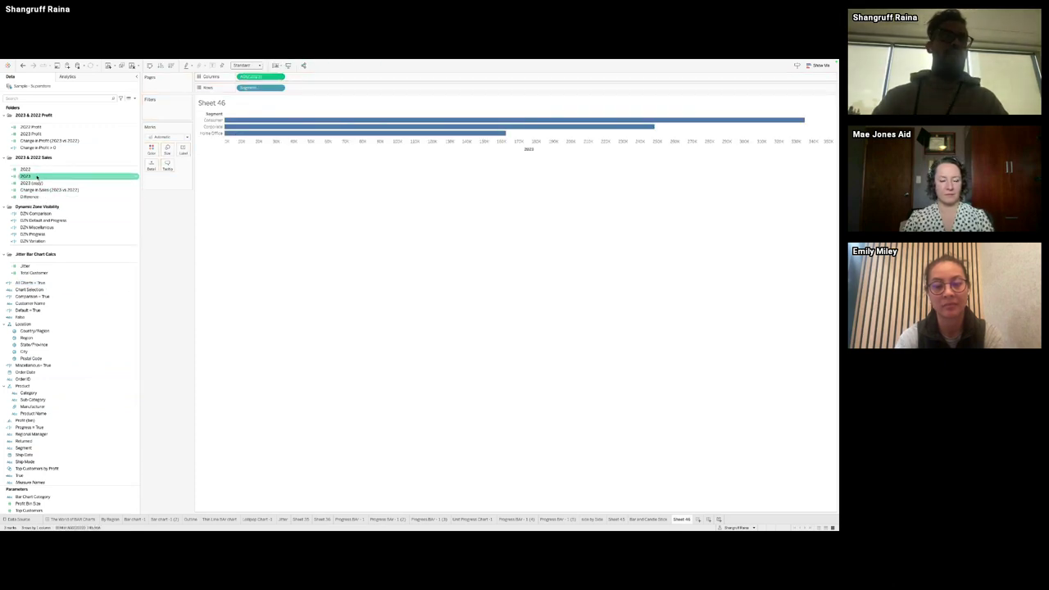
left_click_drag(36, 177, 243, 80)
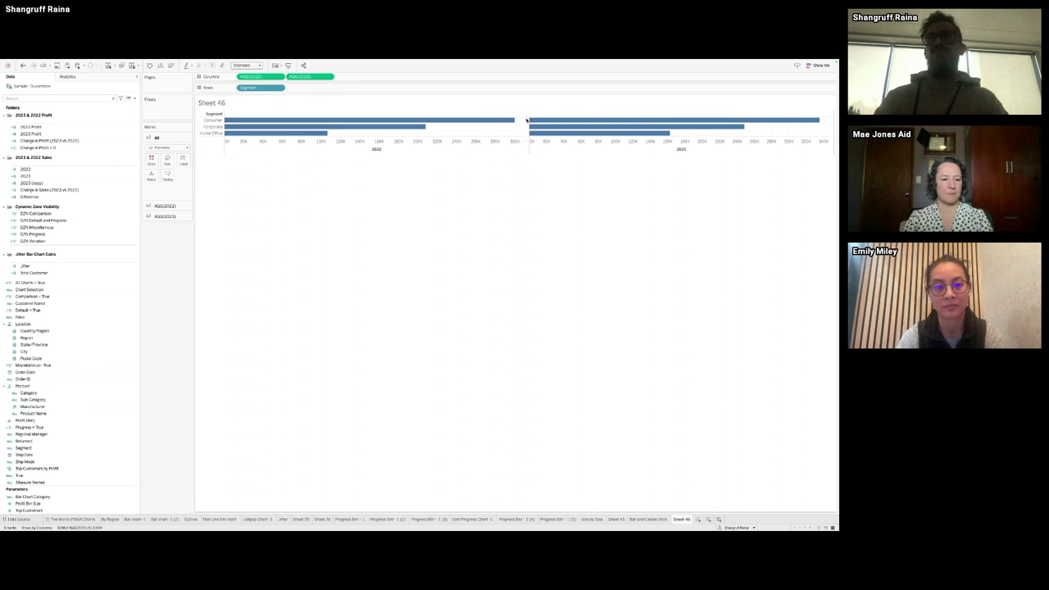
Step: Reverse the scale of the 2022 axis so its bars extend in the opposite direction from the 2023 bars
right_click(422, 147)
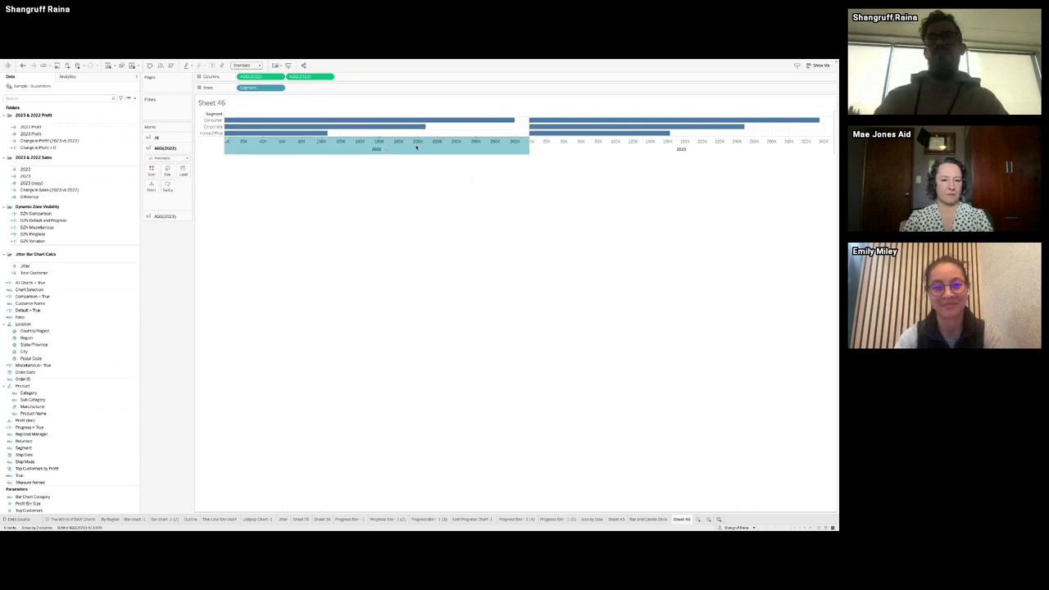
left_click(423, 150)
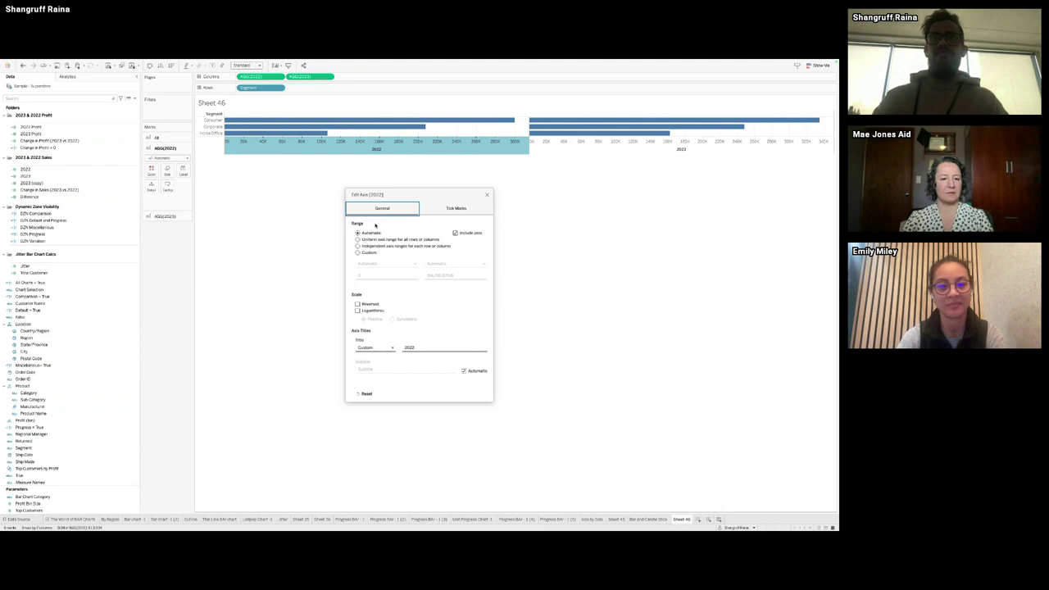
left_click(358, 304)
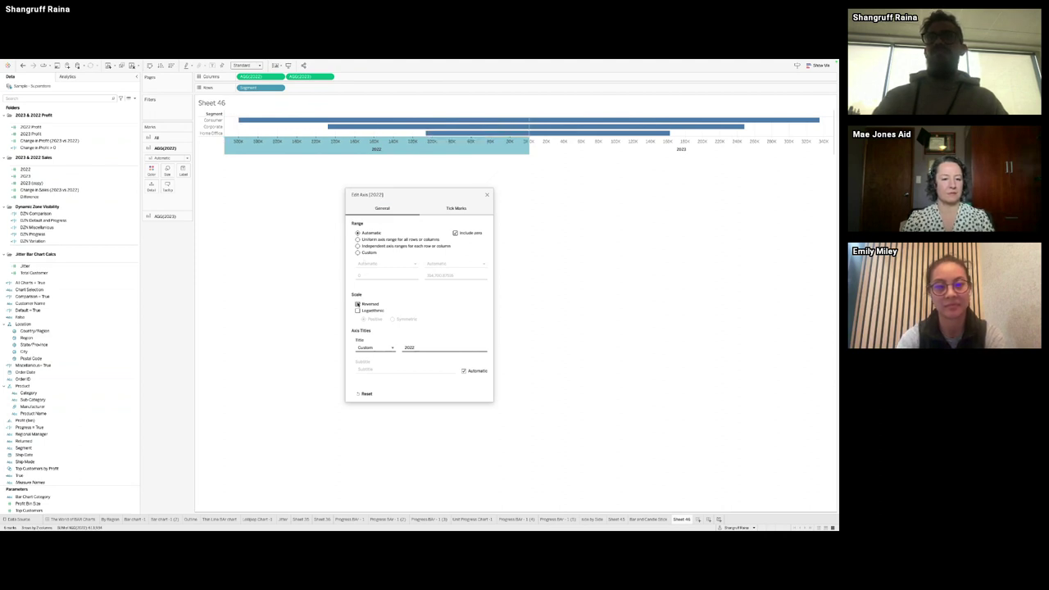
left_click(487, 196)
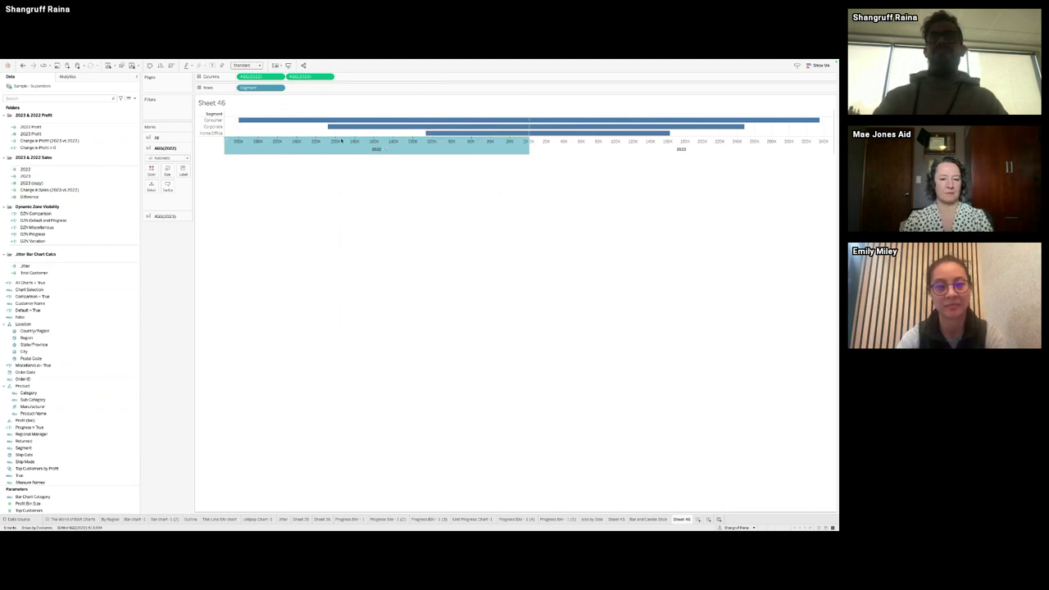
Step: Try to combine 2022 and 2023 on a dual axis with all marks set to Bar
left_click(329, 77)
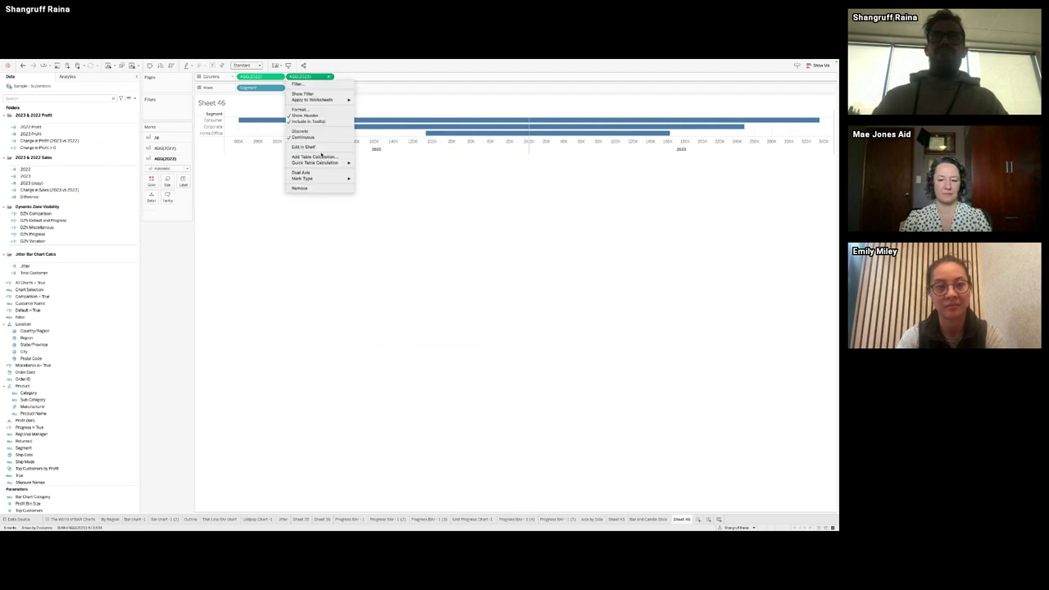
left_click(316, 172)
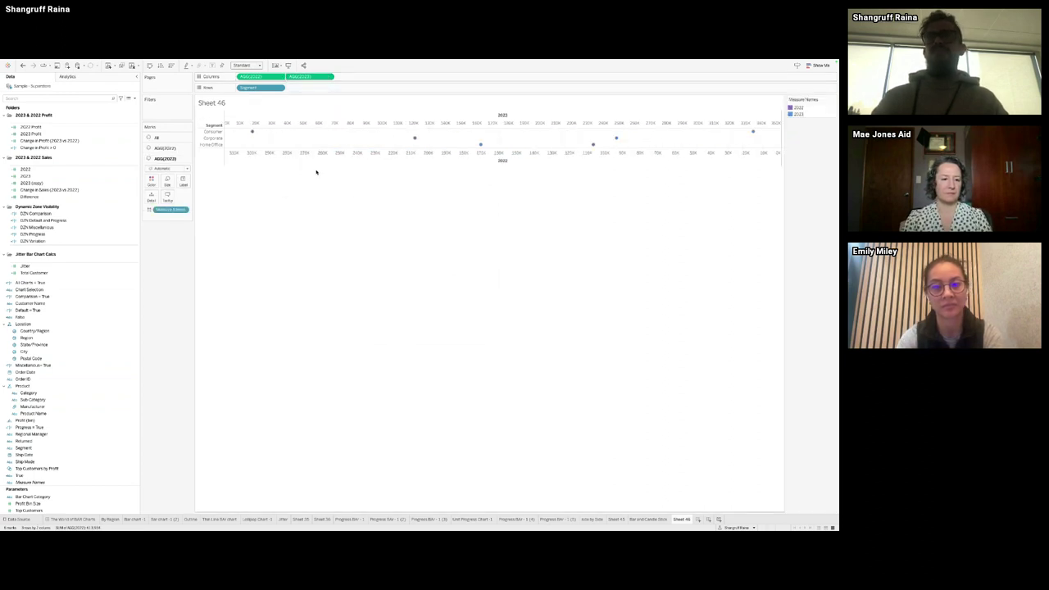
left_click(175, 138)
left_click(168, 147)
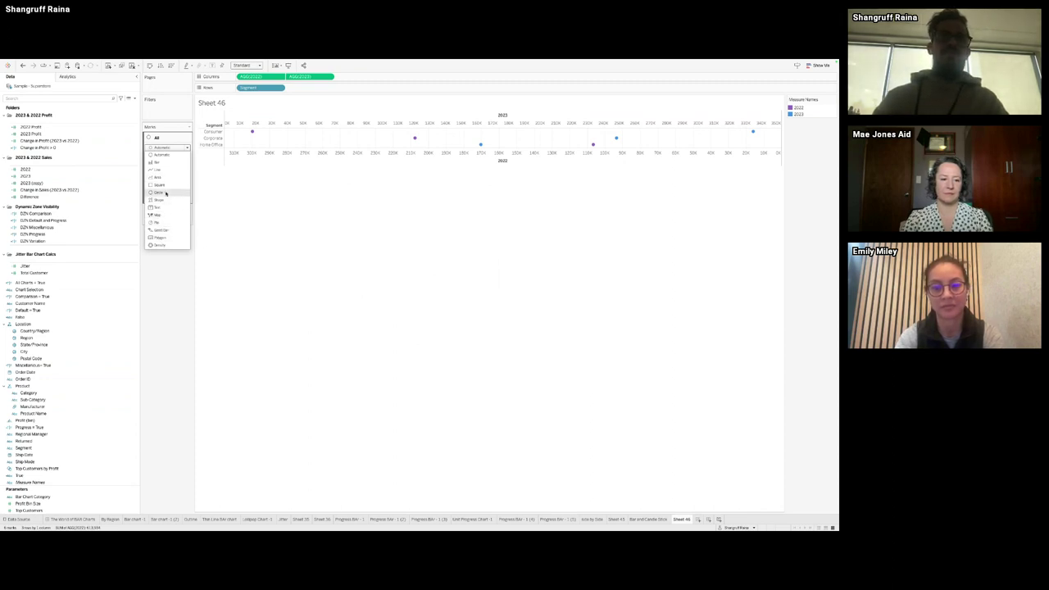
left_click(163, 163)
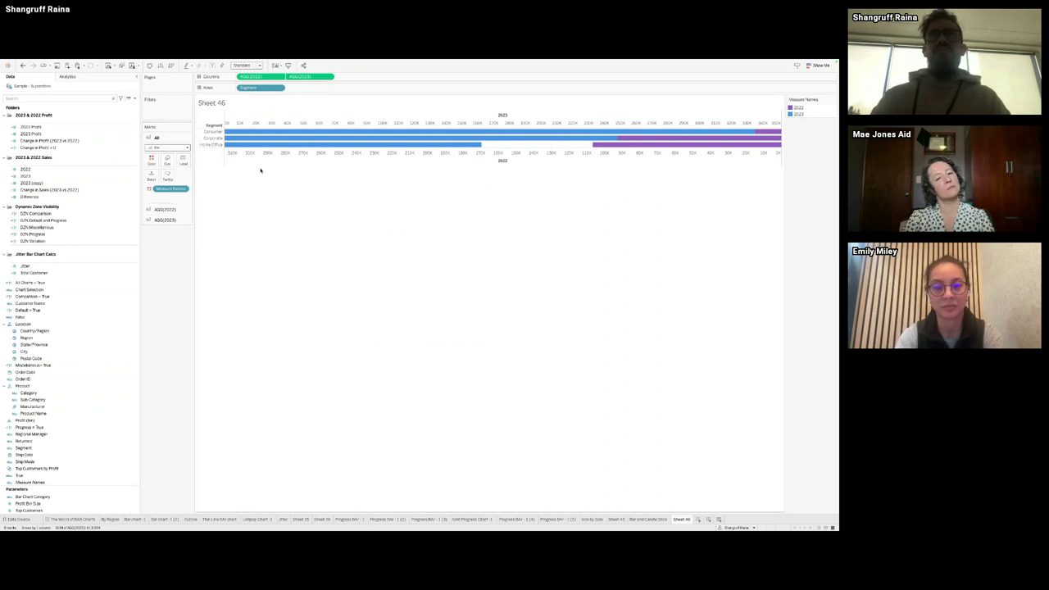
right_click(334, 123)
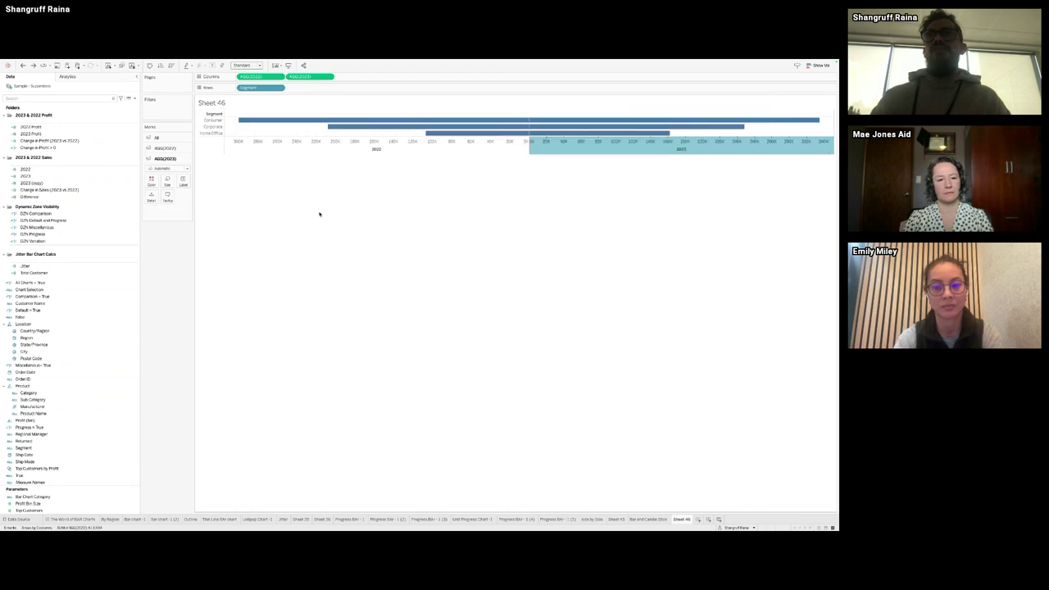
Step: Fit the chart to Entire View and place Measure Names in the columns ahead of 2022 and 2023
left_click(252, 65)
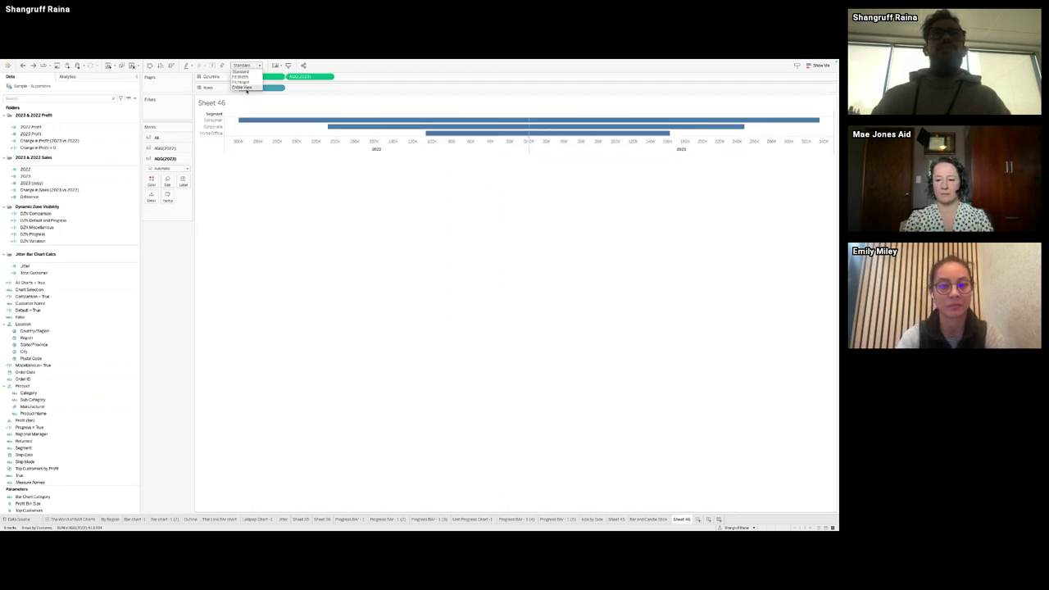
left_click(251, 66)
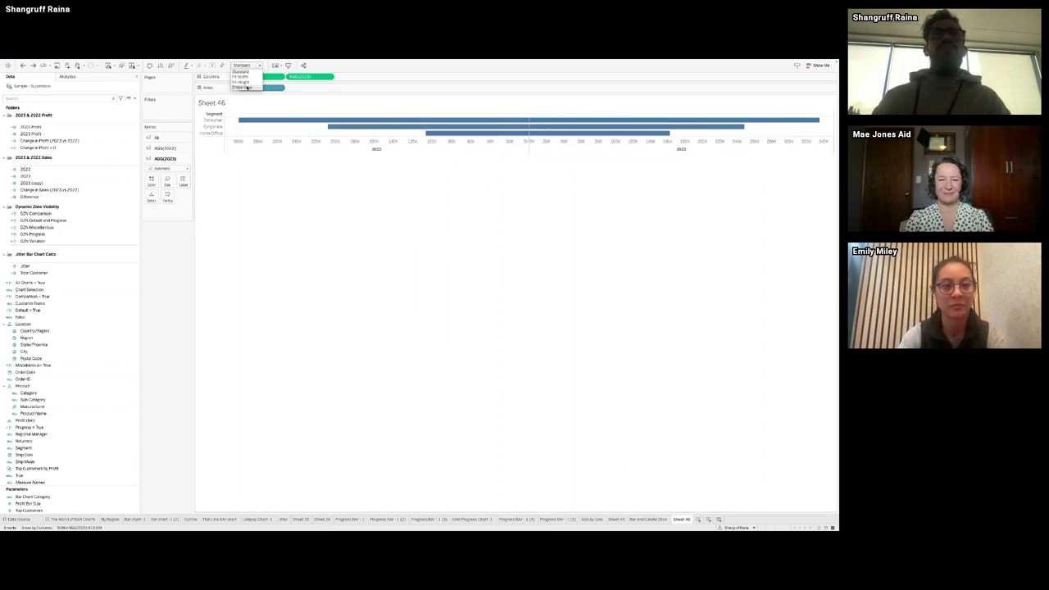
left_click(246, 86)
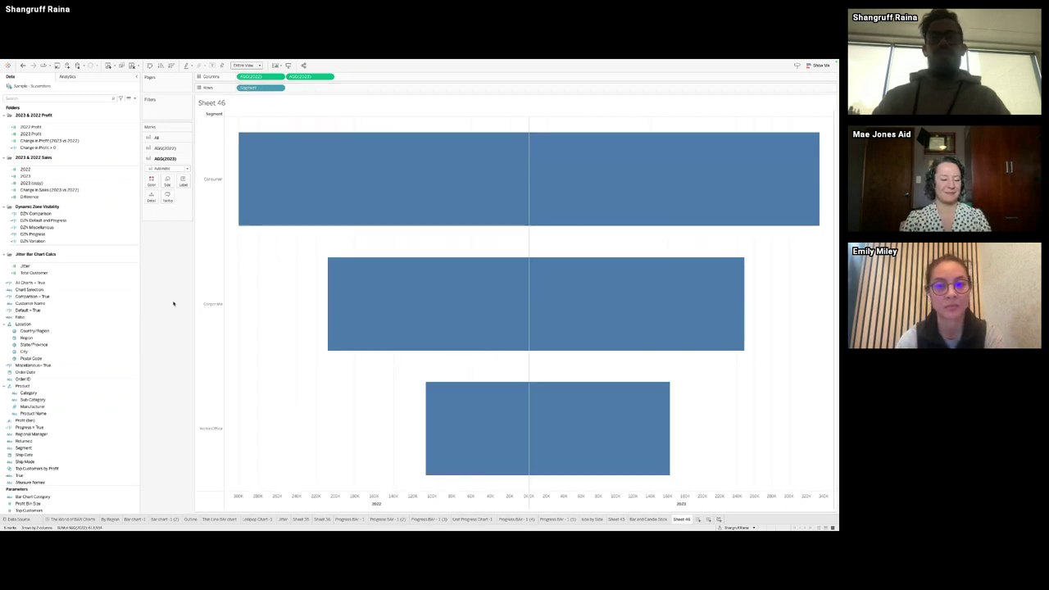
left_click_drag(32, 481, 153, 180)
left_click(157, 137)
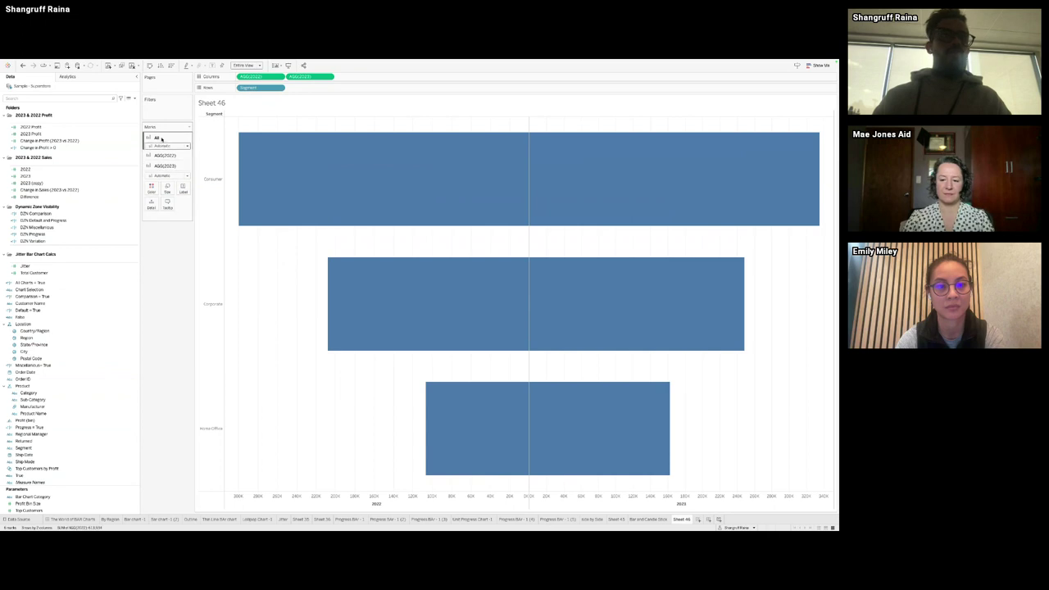
left_click_drag(33, 482, 263, 77)
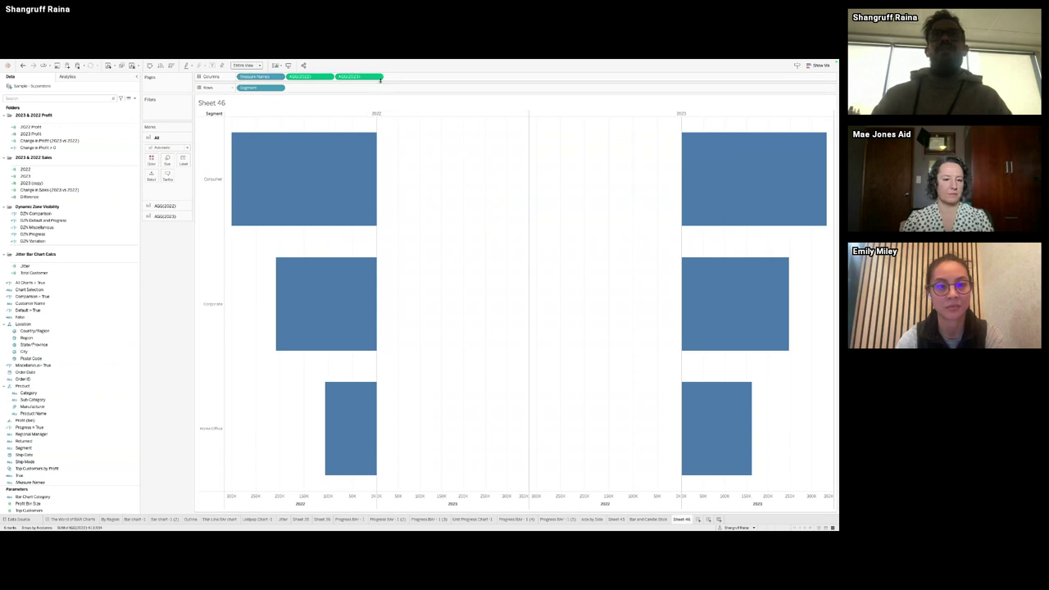
Step: Combine 2022 and 2023 on a dual axis with Bar marks and hide the upper 2023 axis header
left_click(378, 76)
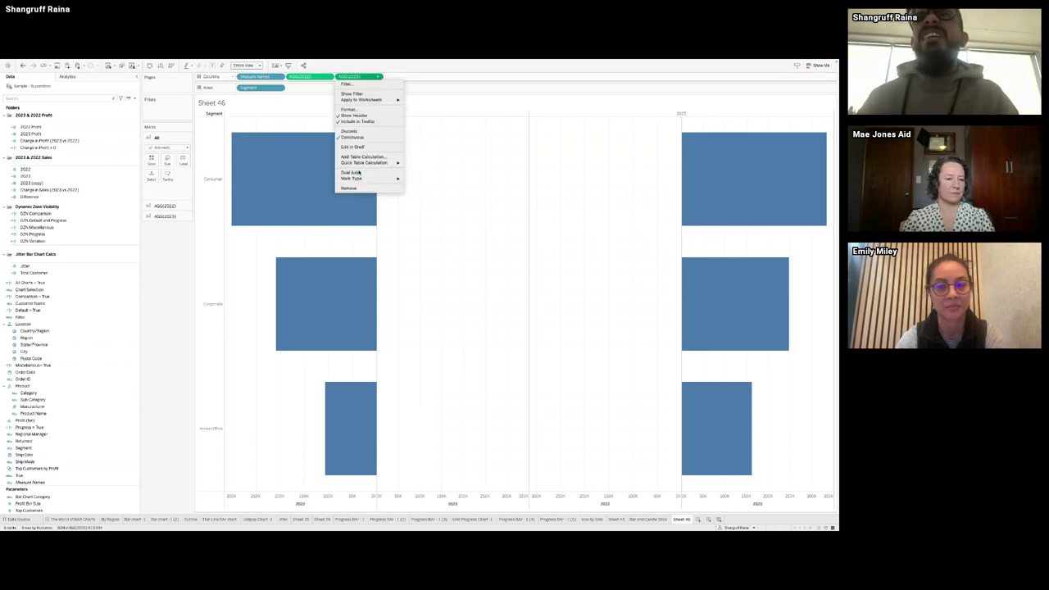
left_click(351, 172)
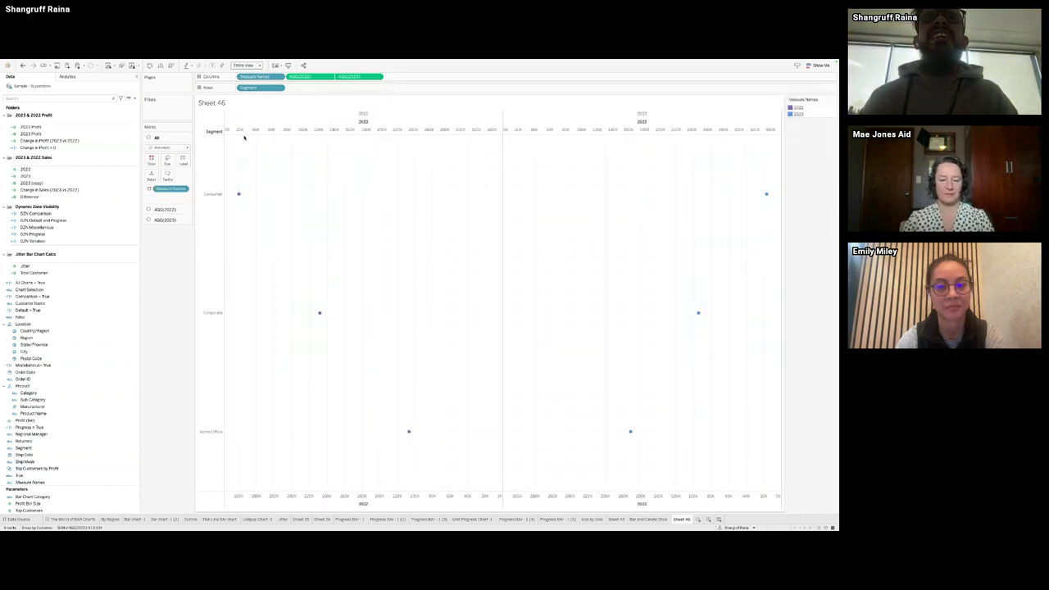
left_click(170, 148)
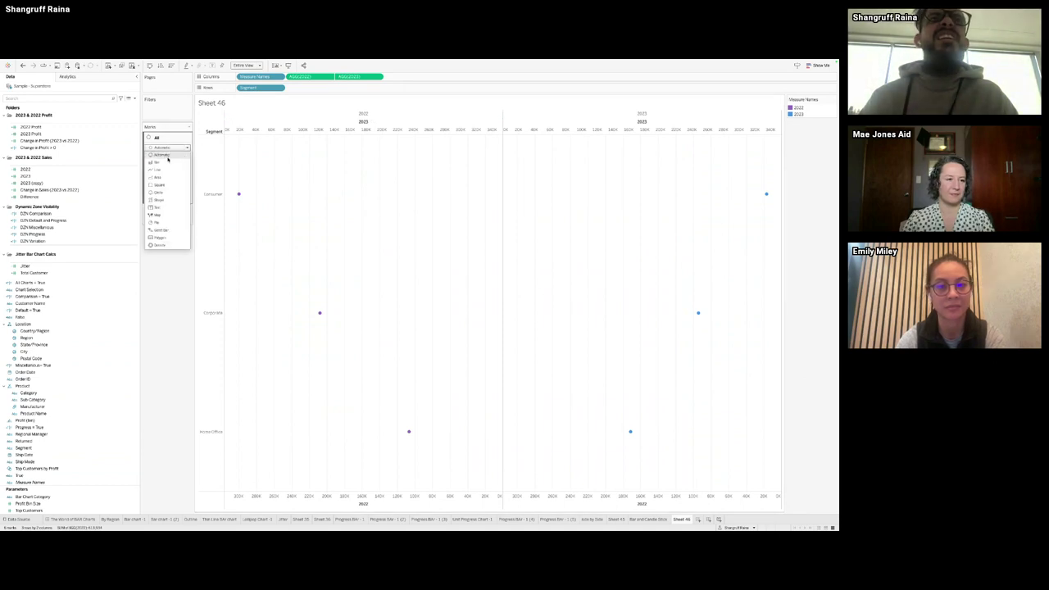
left_click(168, 158)
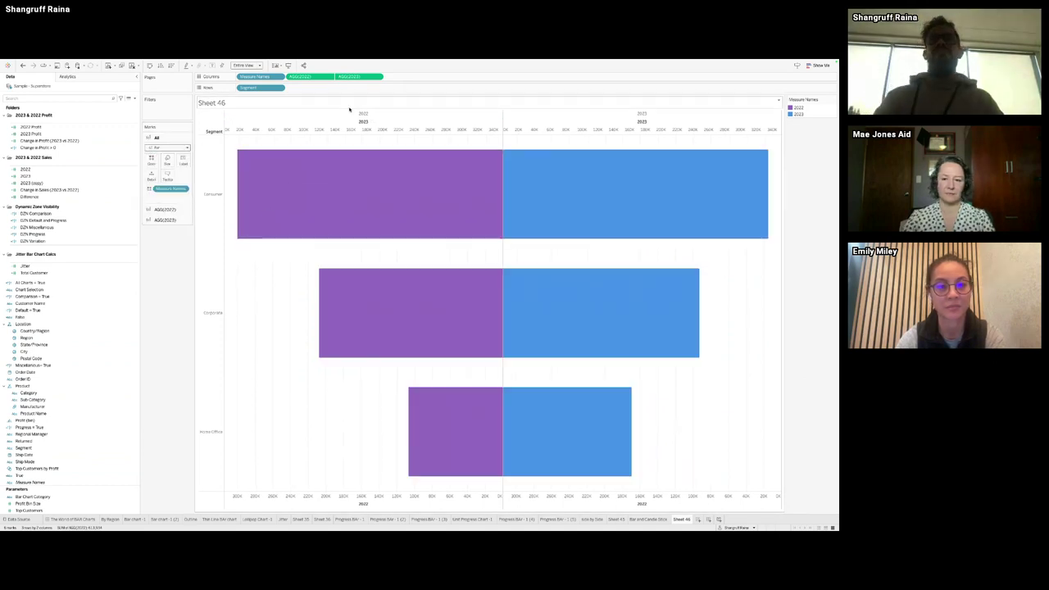
right_click(338, 129)
left_click(351, 194)
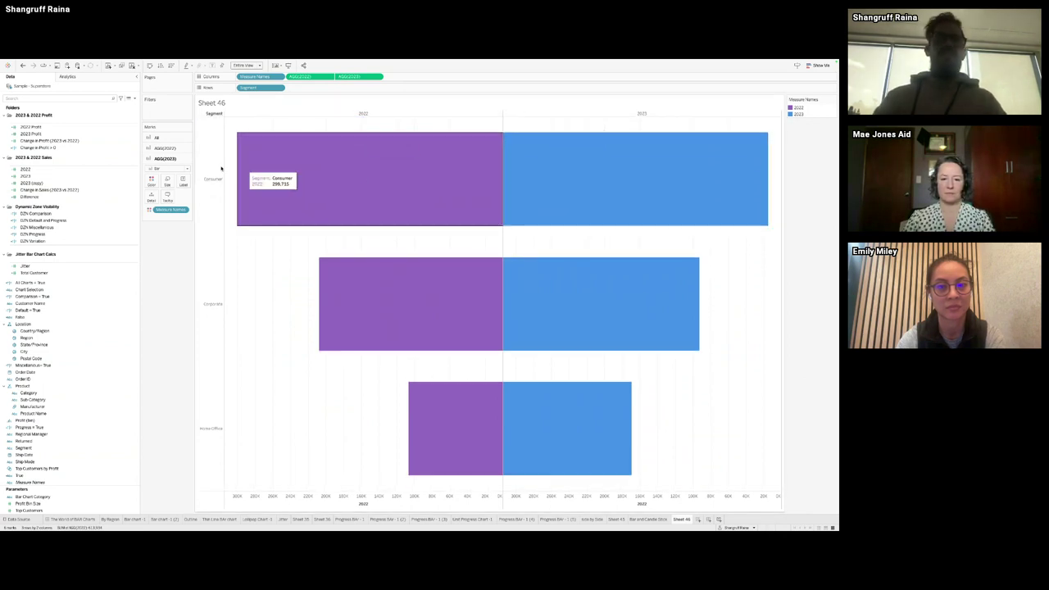
Step: Show mark labels on all bars of the butterfly chart and center them horizontally
left_click(174, 139)
left_click(185, 159)
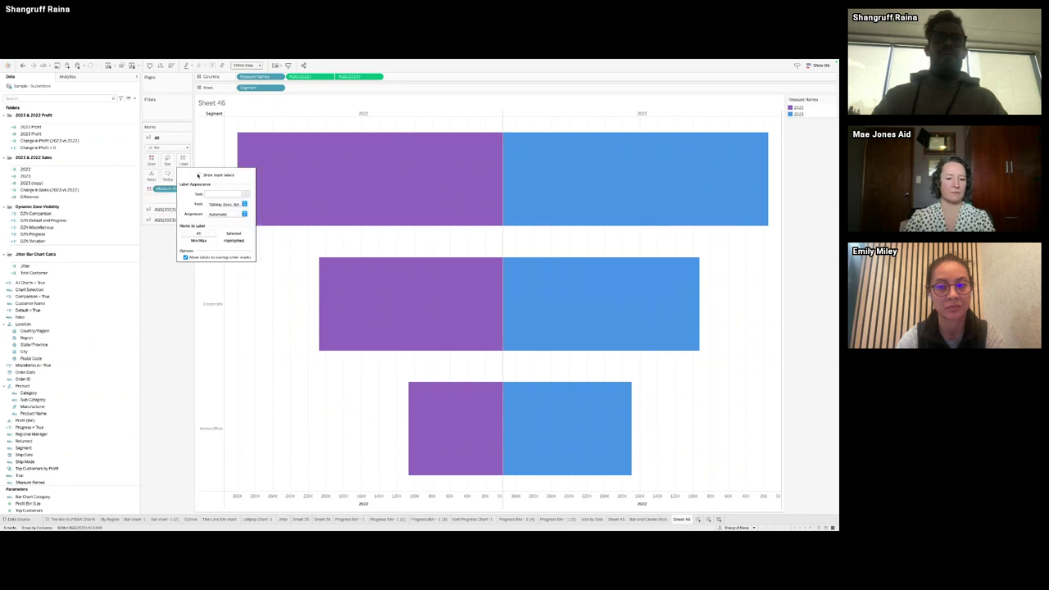
left_click(199, 174)
left_click(232, 214)
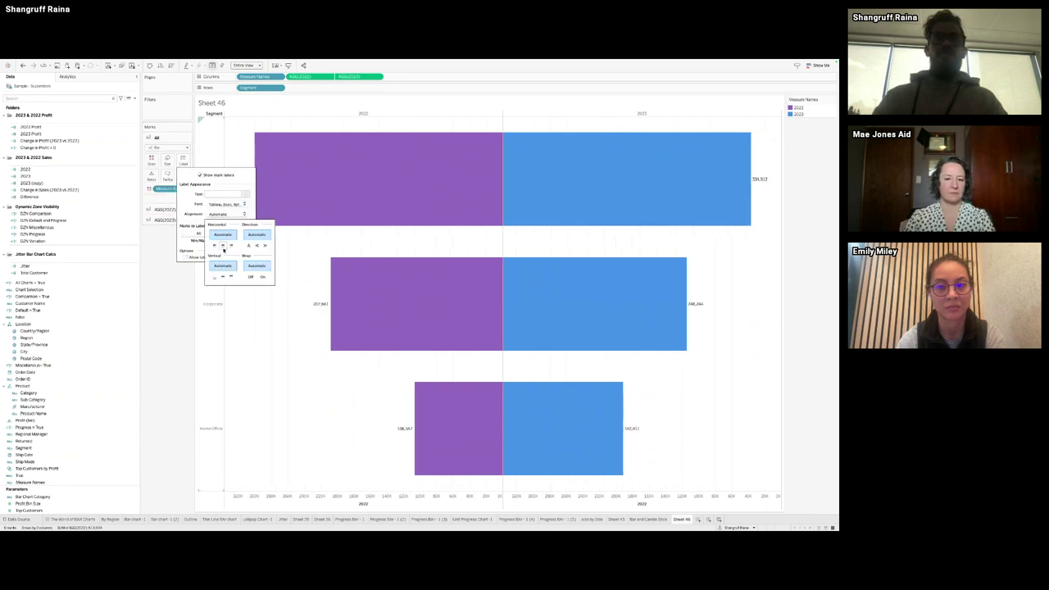
left_click(223, 246)
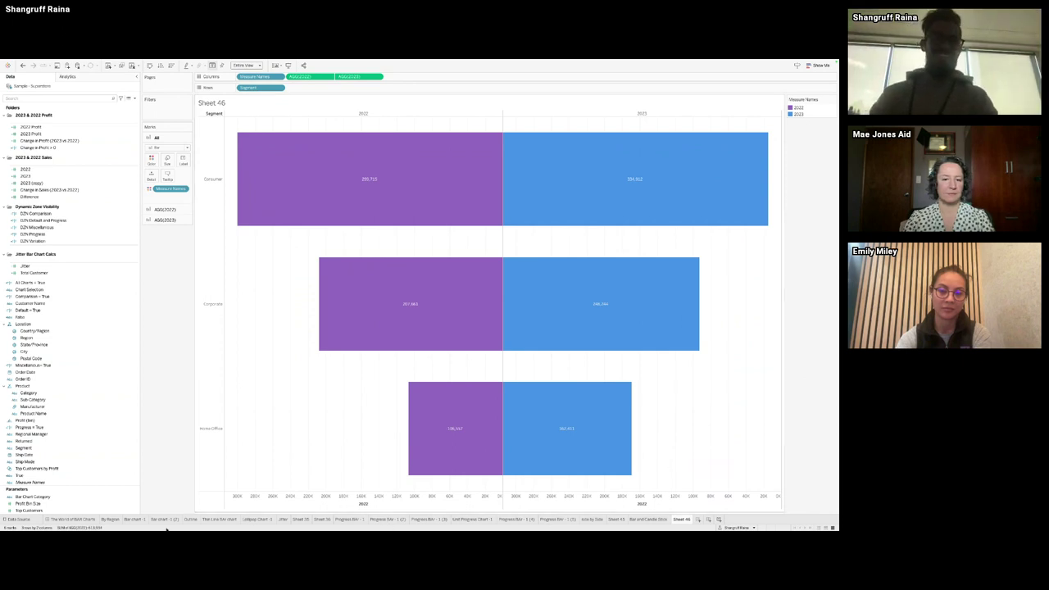
Step: Return to The World of BAR Charts dashboard and select the Bullet Chart for review
left_click(73, 518)
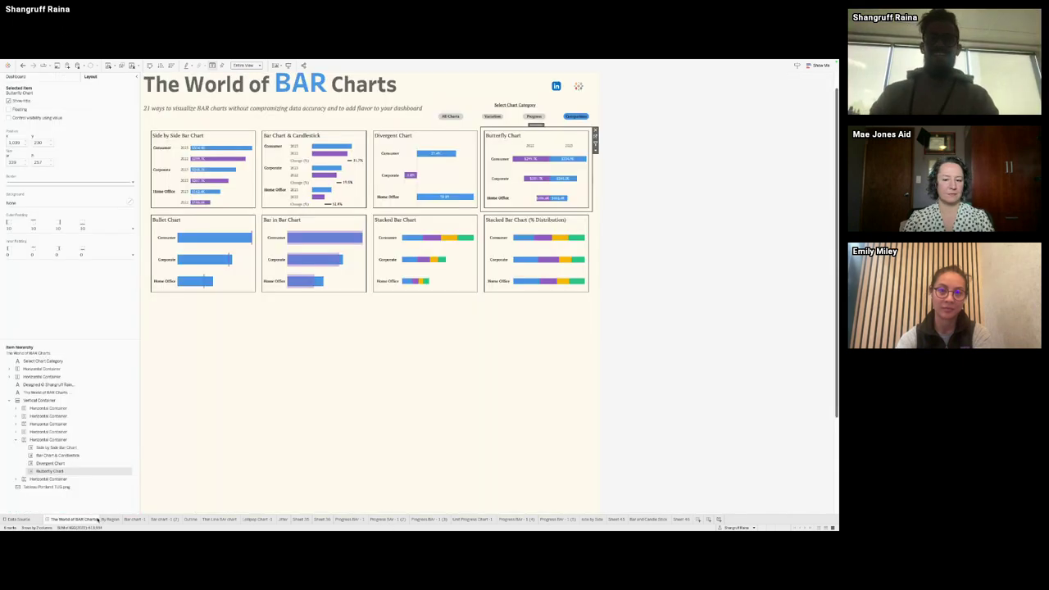
left_click(249, 287)
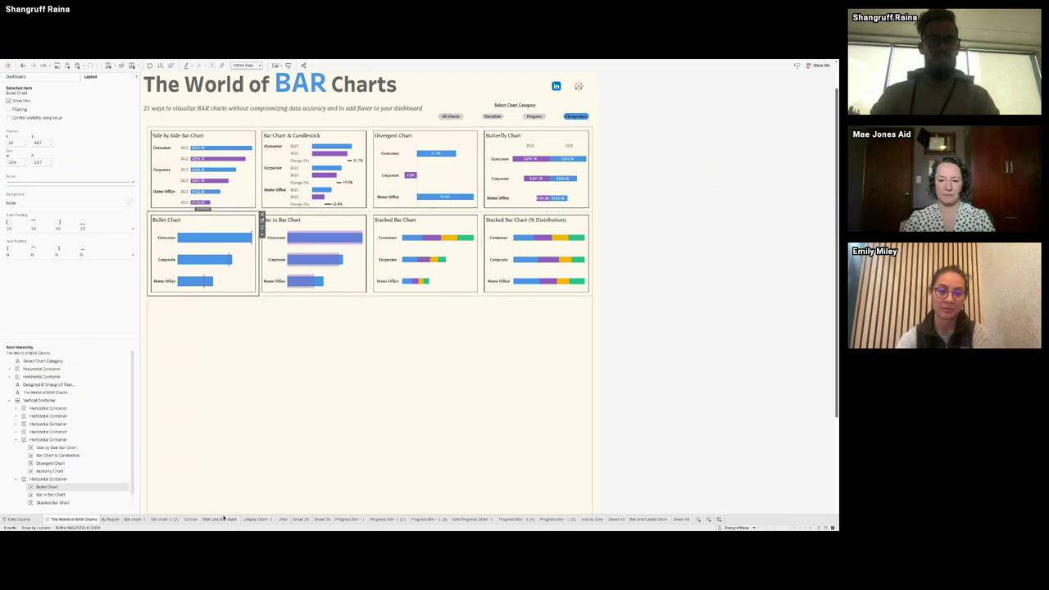
left_click(137, 520)
right_click(137, 520)
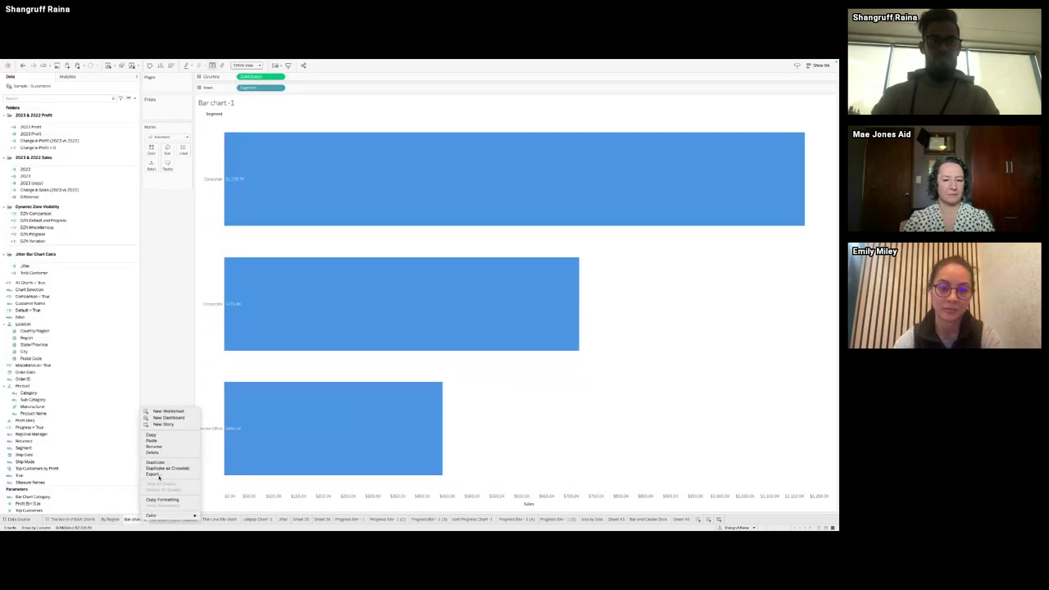
left_click(164, 463)
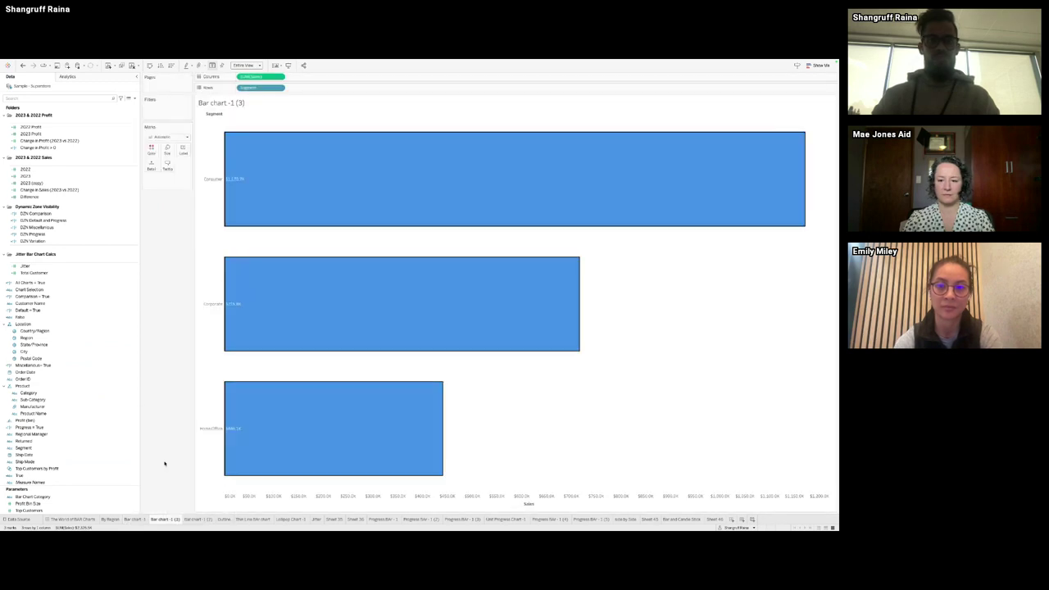
key("ctrl+z")
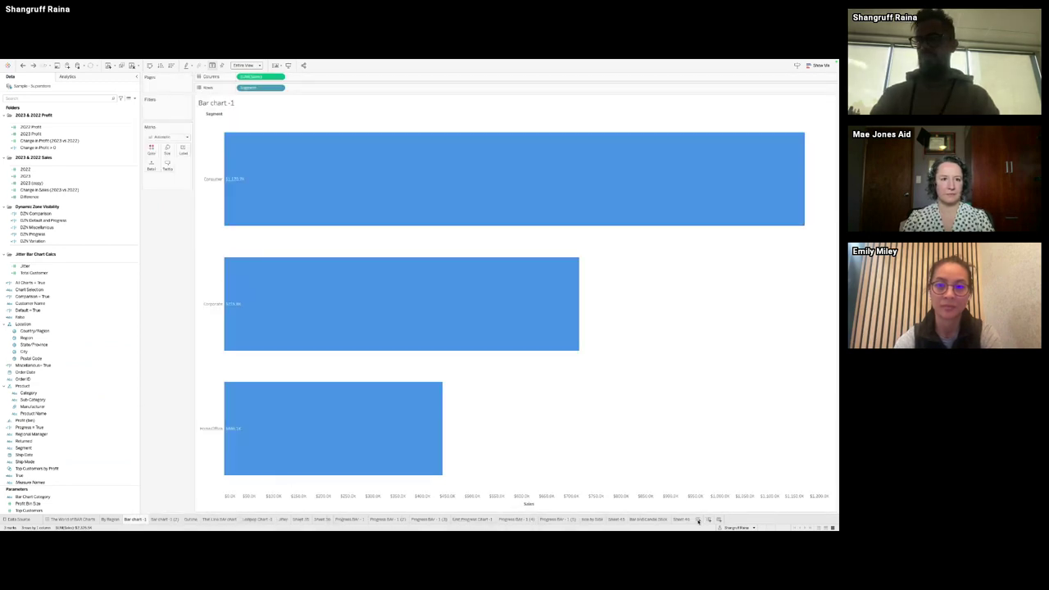
Step: Create a new worksheet and place Segment in the rows
left_click(721, 519)
scroll(77, 227, "down", 3)
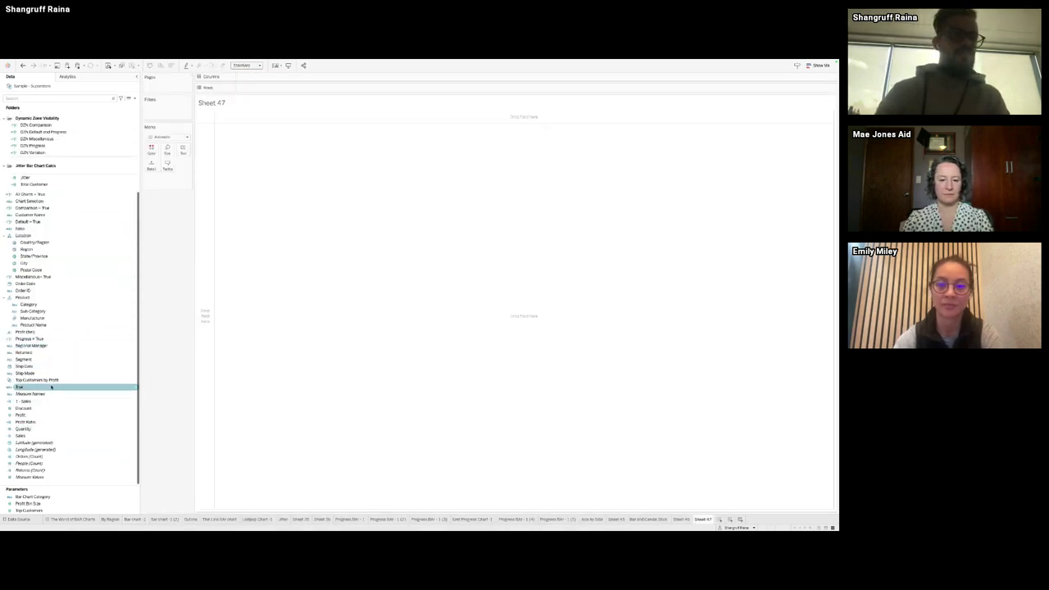
double_click(49, 360)
scroll(65, 324, "up", 4)
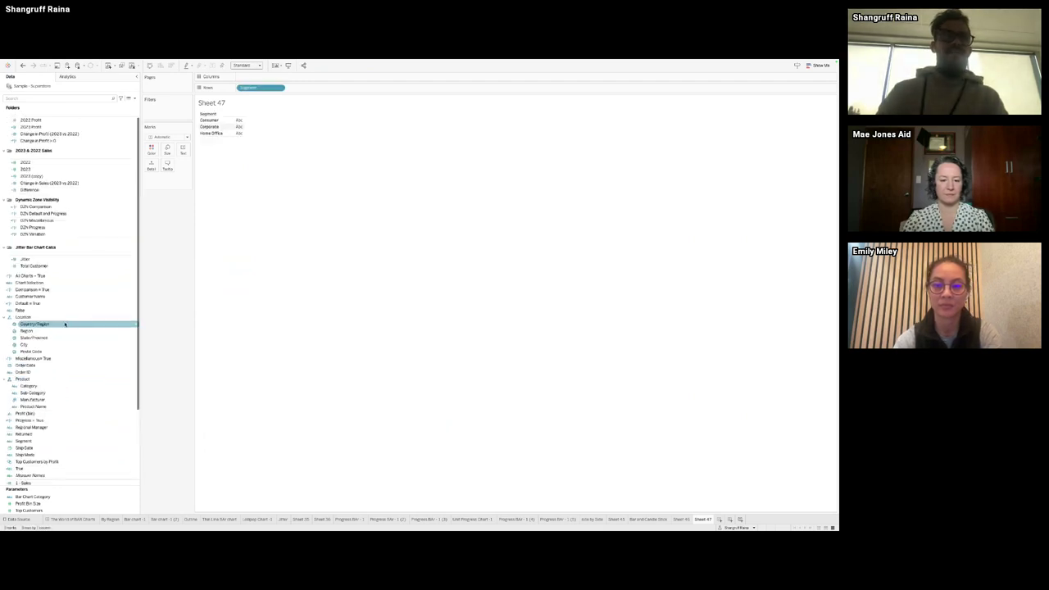
Step: Check the Bullet Chart on the dashboard, then place 2023 and 2022 in the columns of Sheet 47
left_click(79, 519)
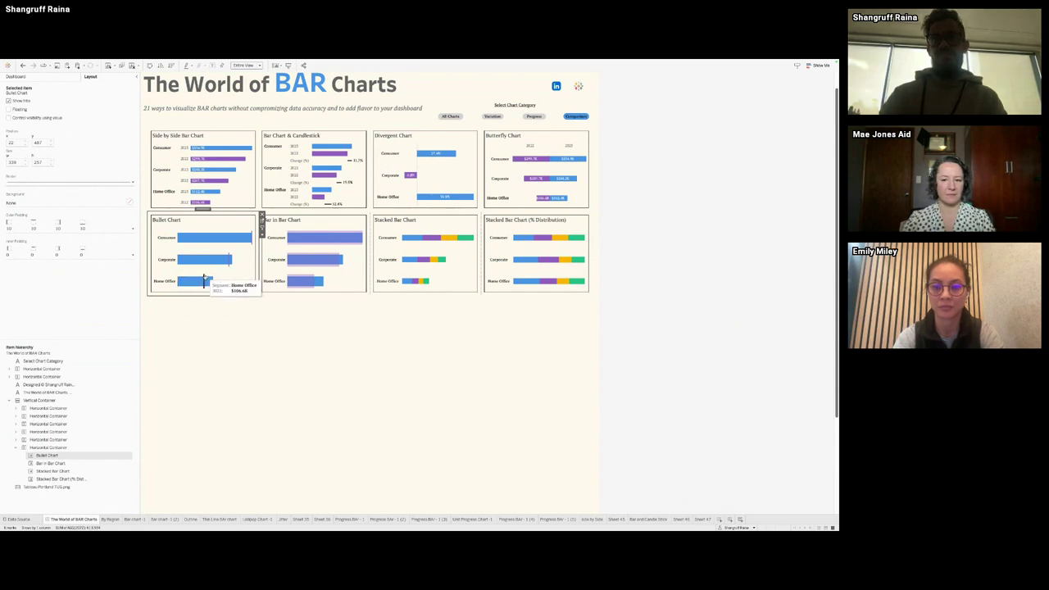
left_click(703, 519)
left_click(68, 184)
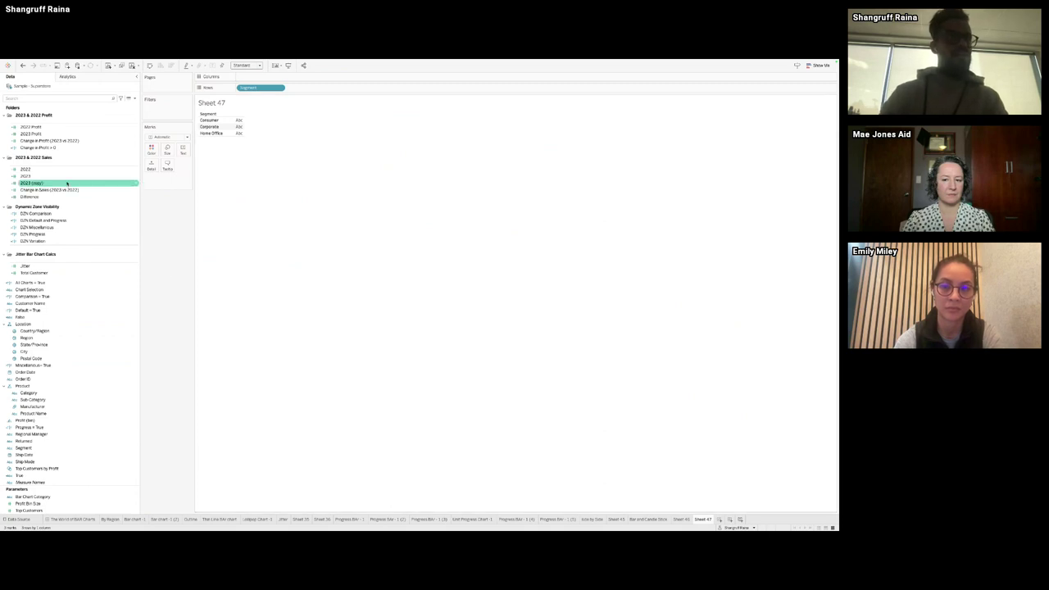
left_click(54, 177)
double_click(53, 180)
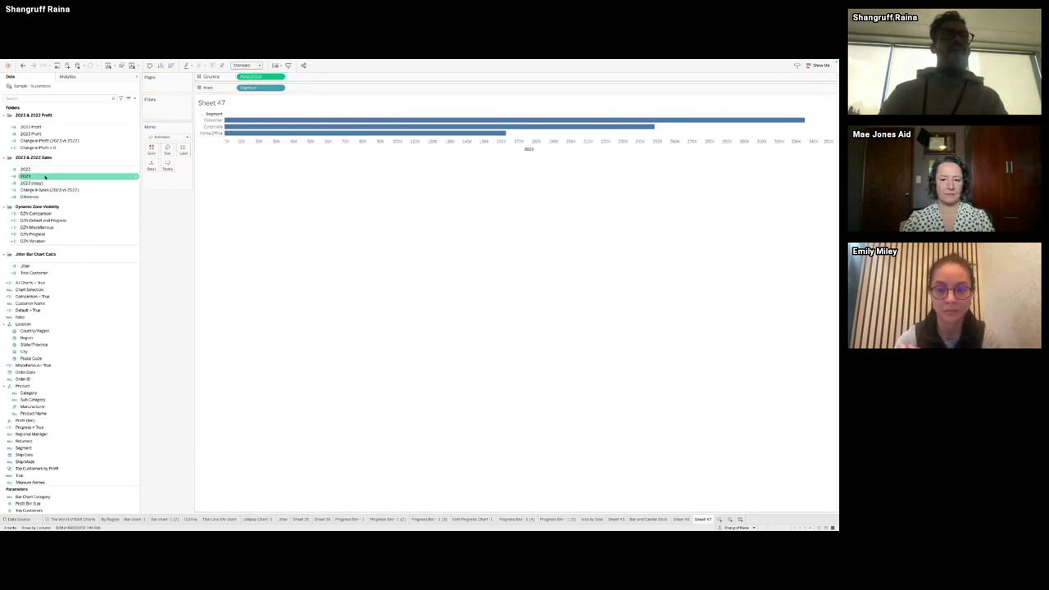
left_click_drag(25, 169, 314, 82)
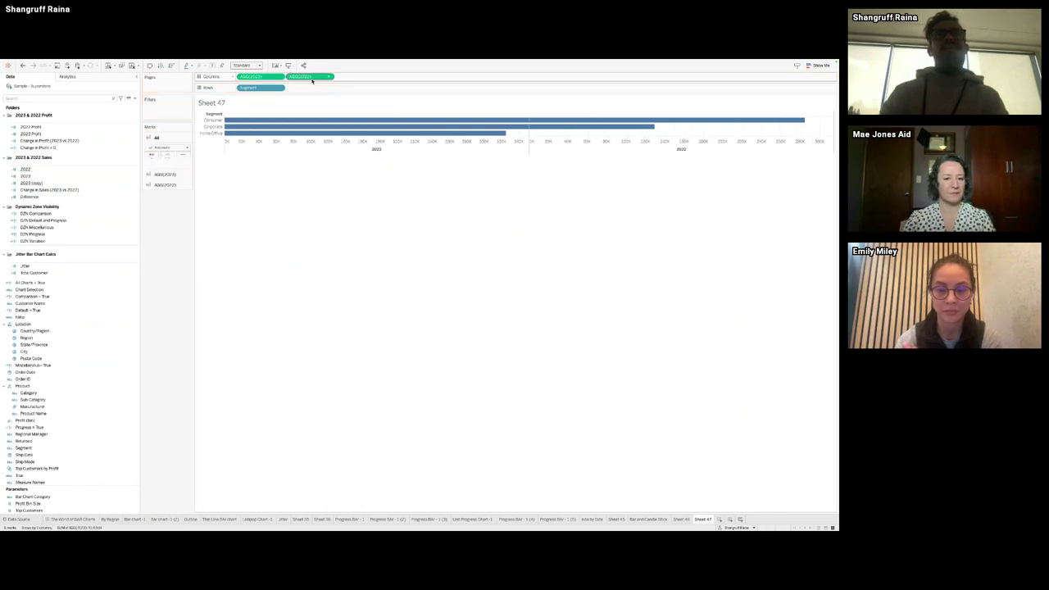
Step: Combine 2023 and 2022 on a dual axis with Bar marks and fit the chart to Entire View
left_click(328, 77)
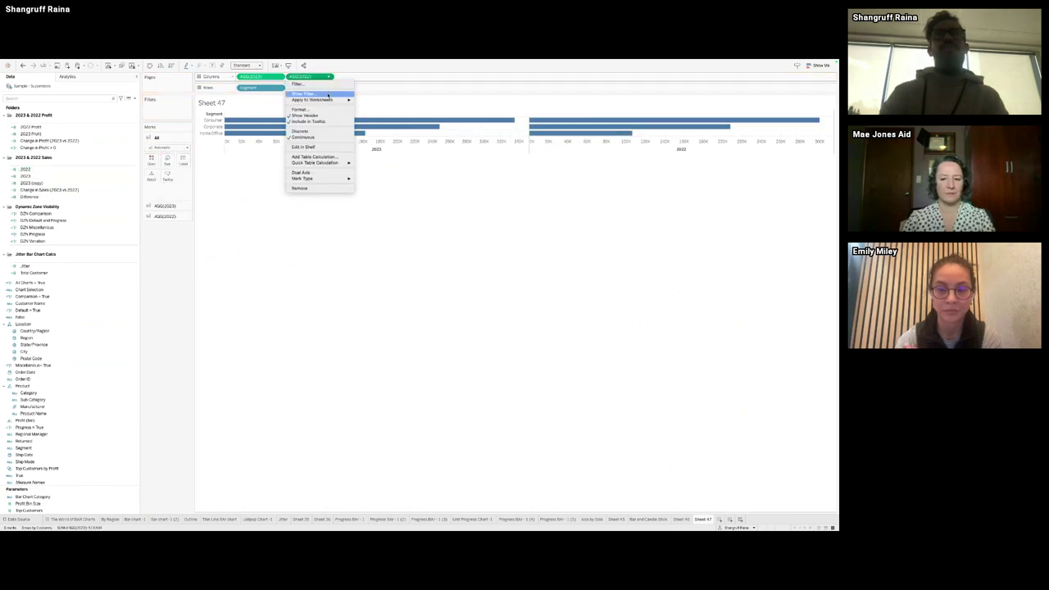
left_click(310, 173)
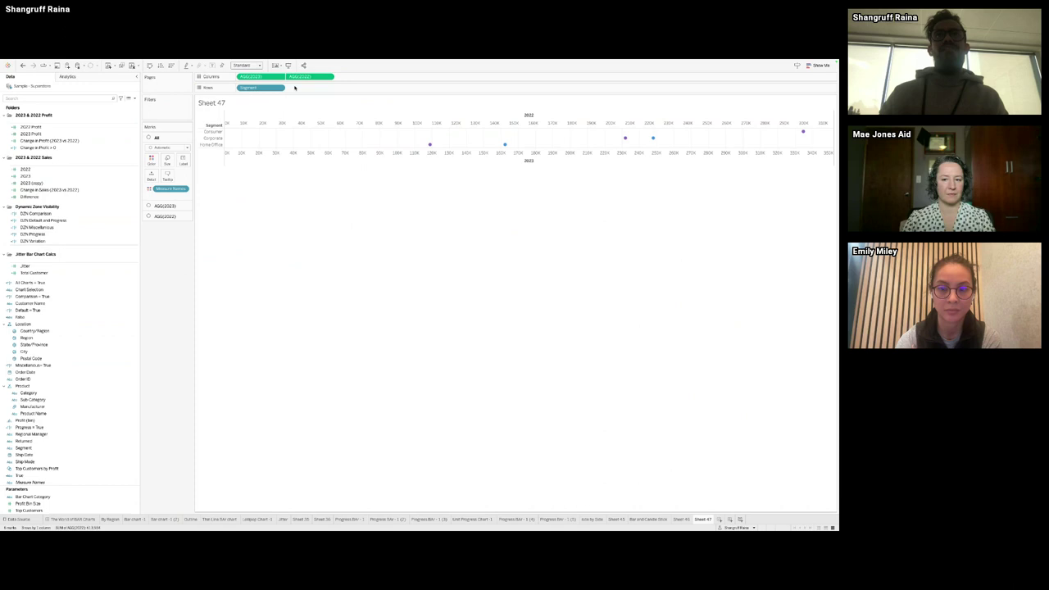
left_click(246, 65)
left_click(246, 90)
left_click(175, 147)
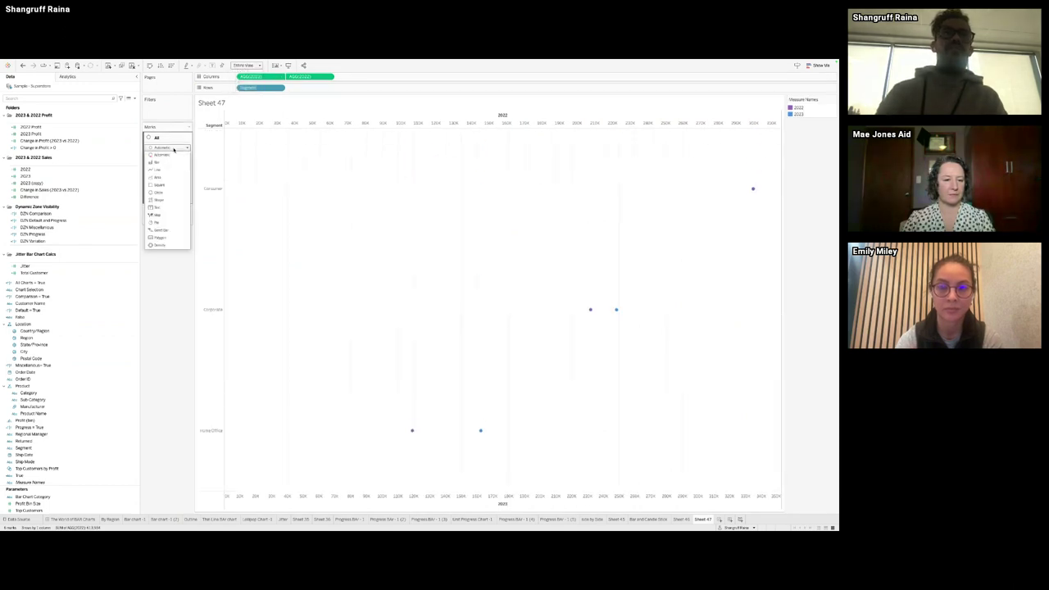
left_click(167, 159)
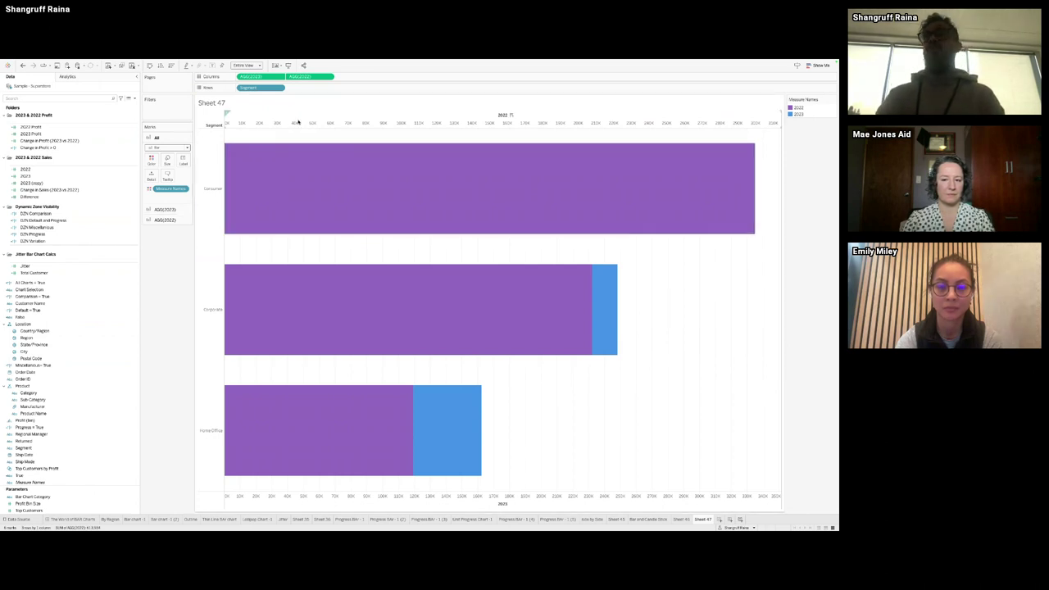
Step: Change the 2022 marks to Gantt Bar and narrow the 2023 bars so the 2022 lines extend beyond them
left_click(171, 219)
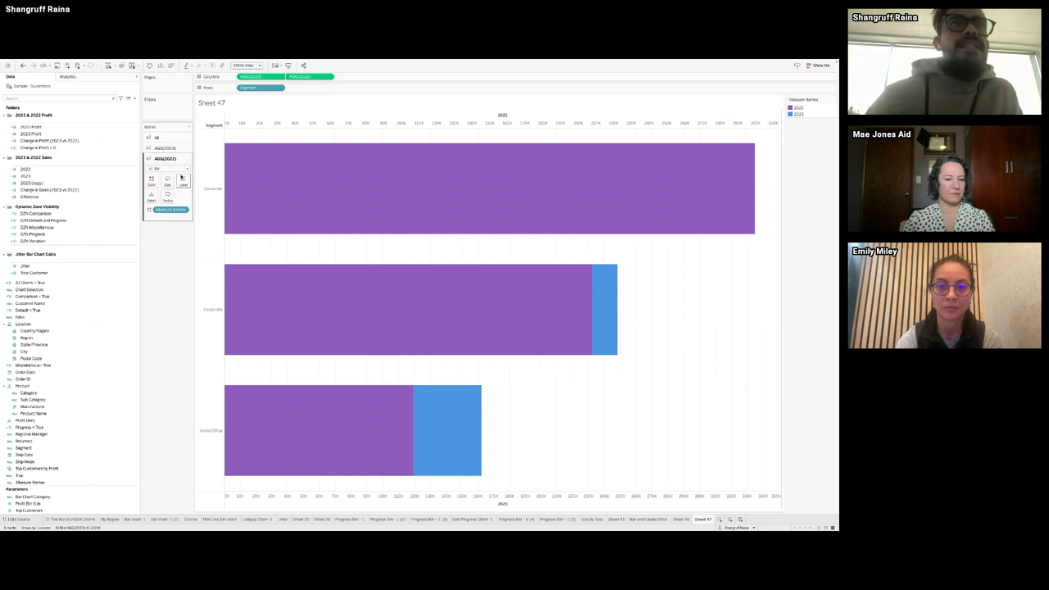
left_click(168, 168)
left_click(162, 256)
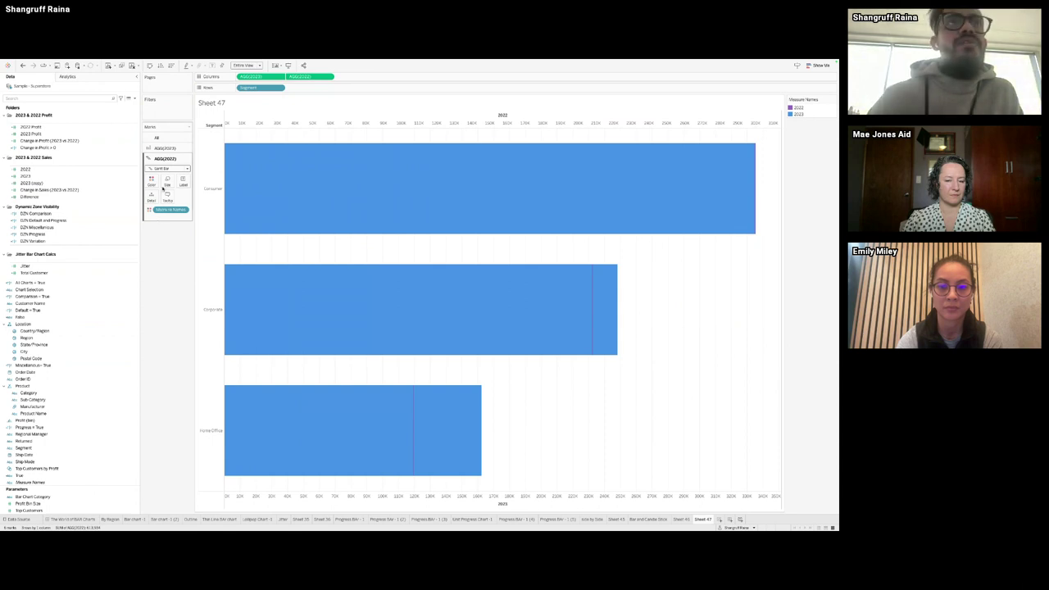
left_click_drag(170, 209, 192, 190)
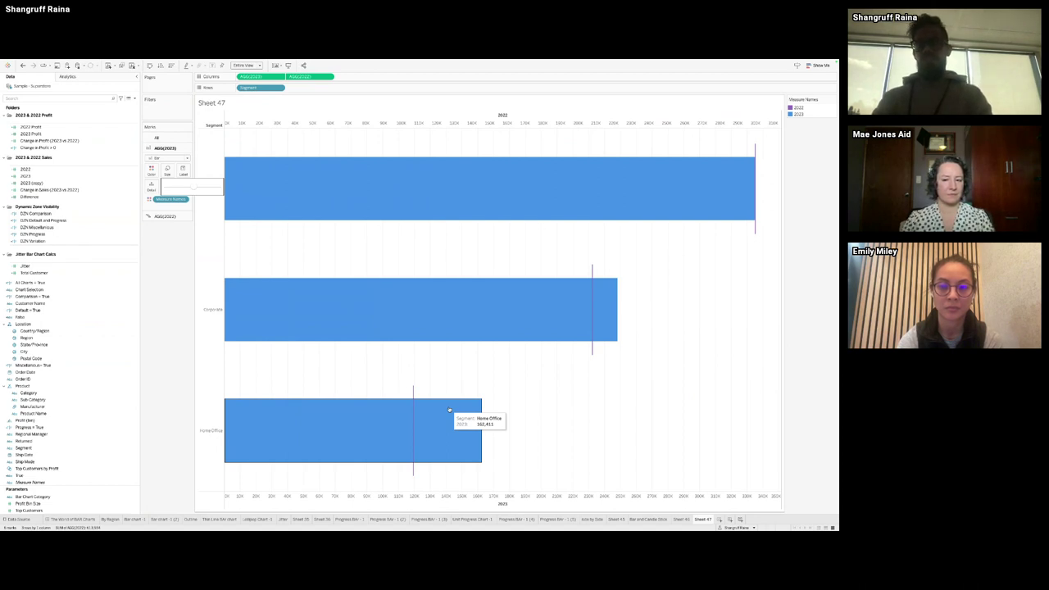
mouse_move(414, 388)
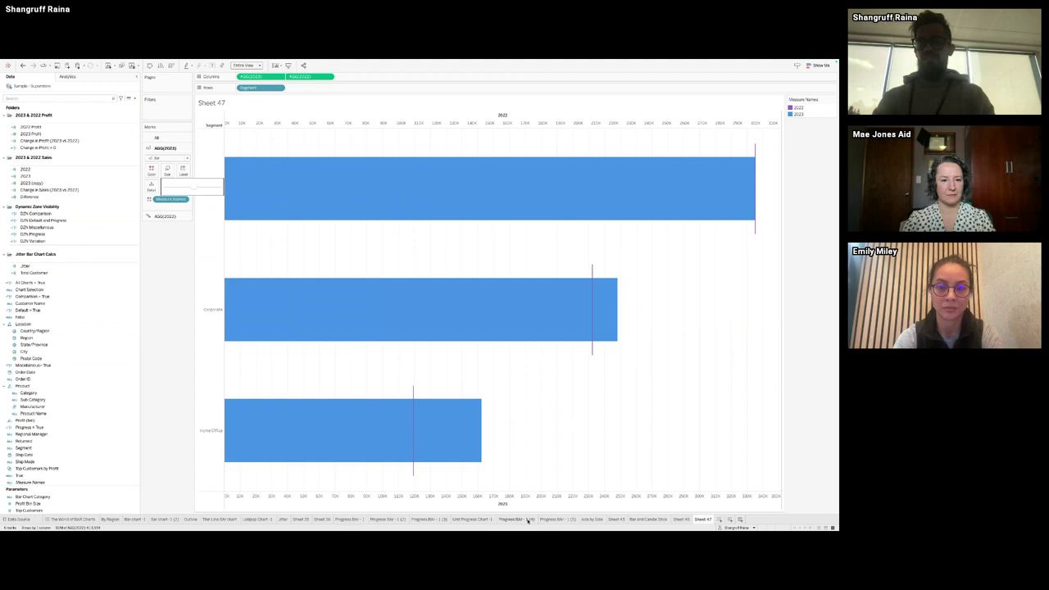
Step: Rename Sheet 47 as Bullet Chart - 1
left_click(594, 519)
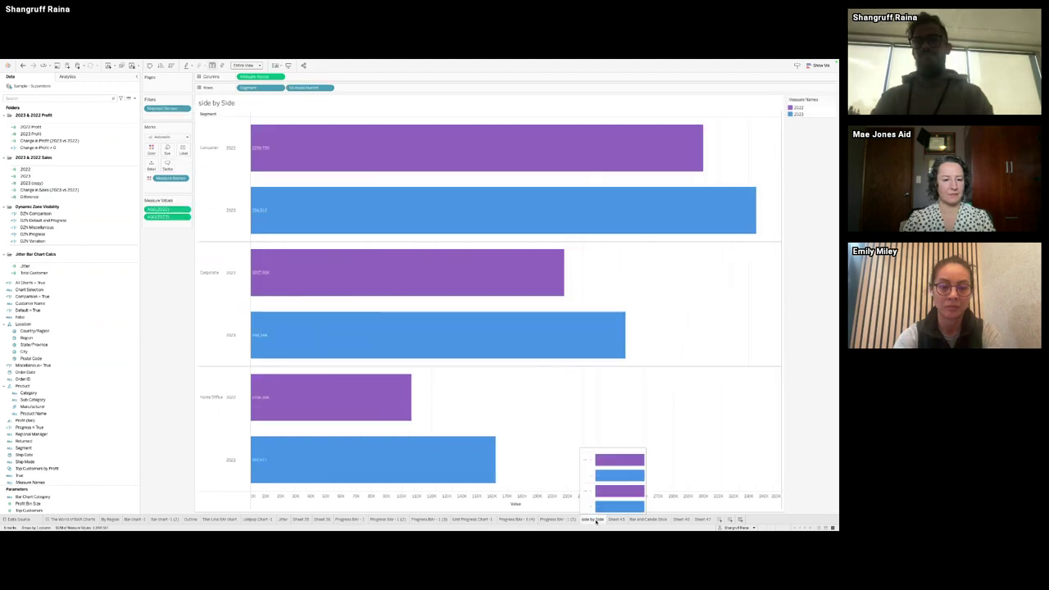
left_click(704, 520)
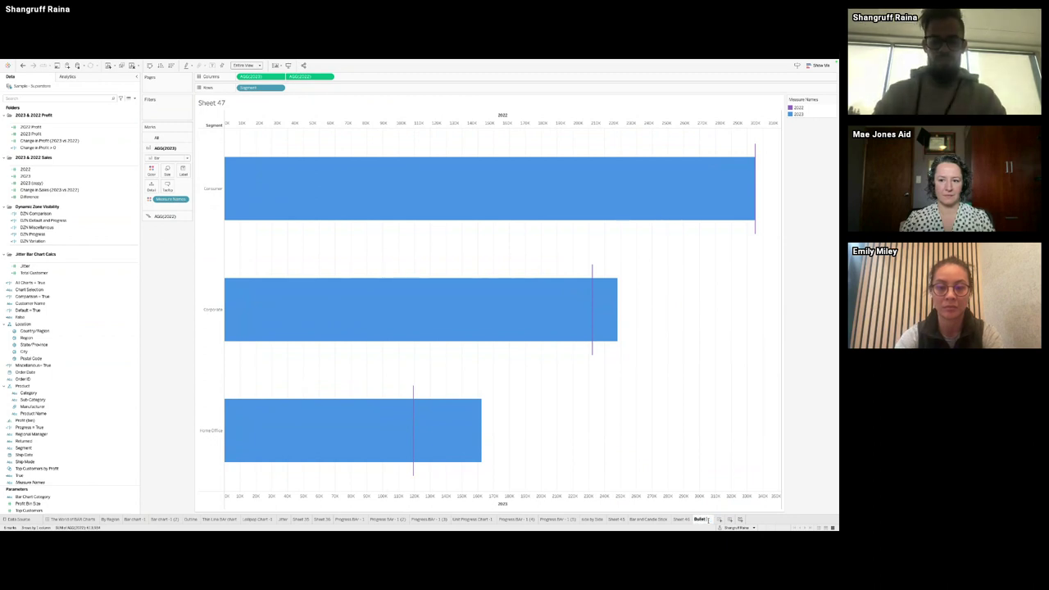
key("Return")
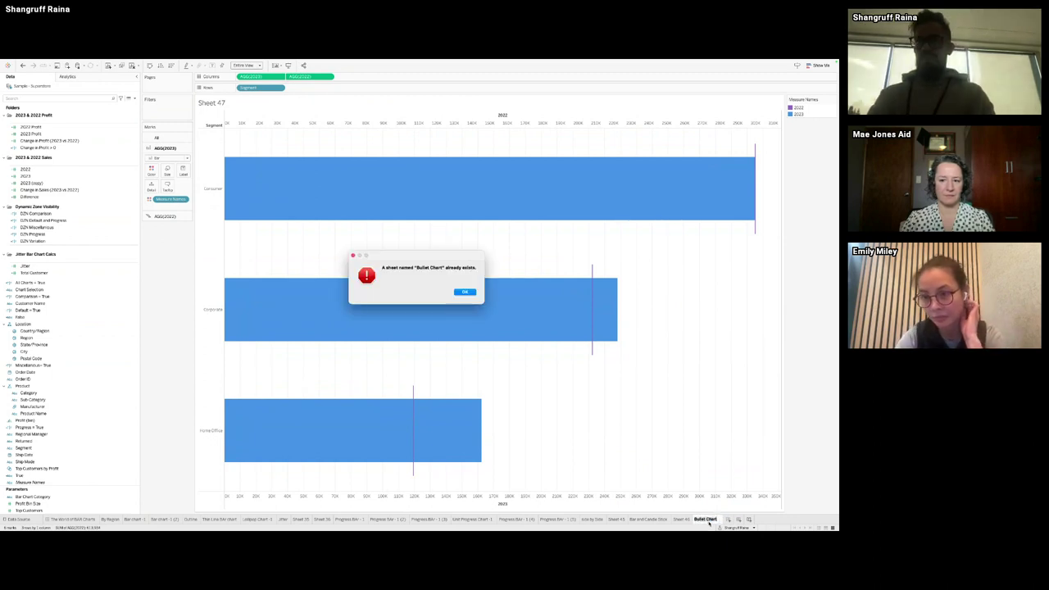
key("Return")
key("Return")
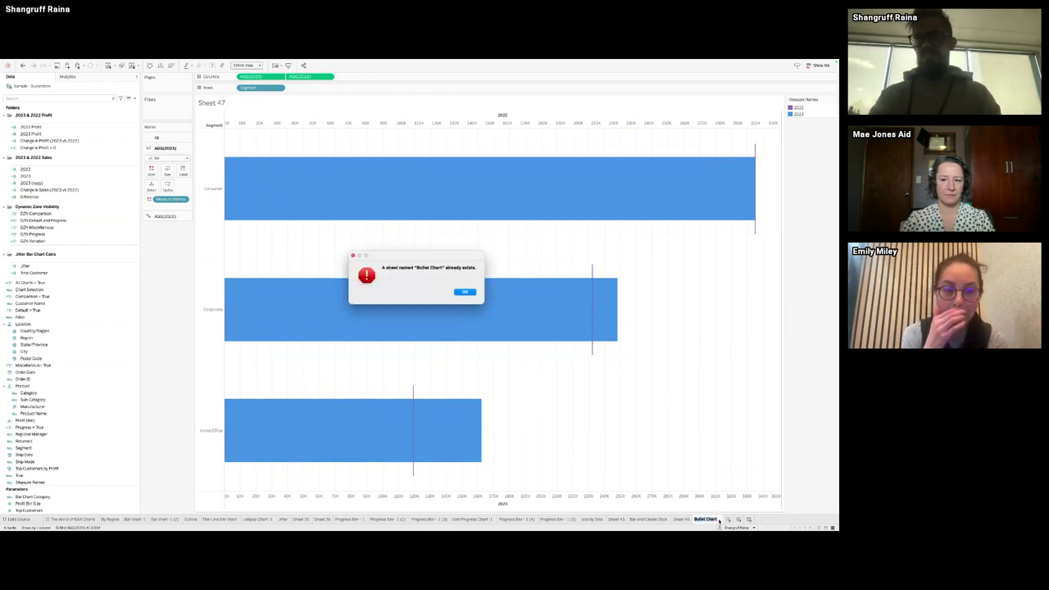
key("Return")
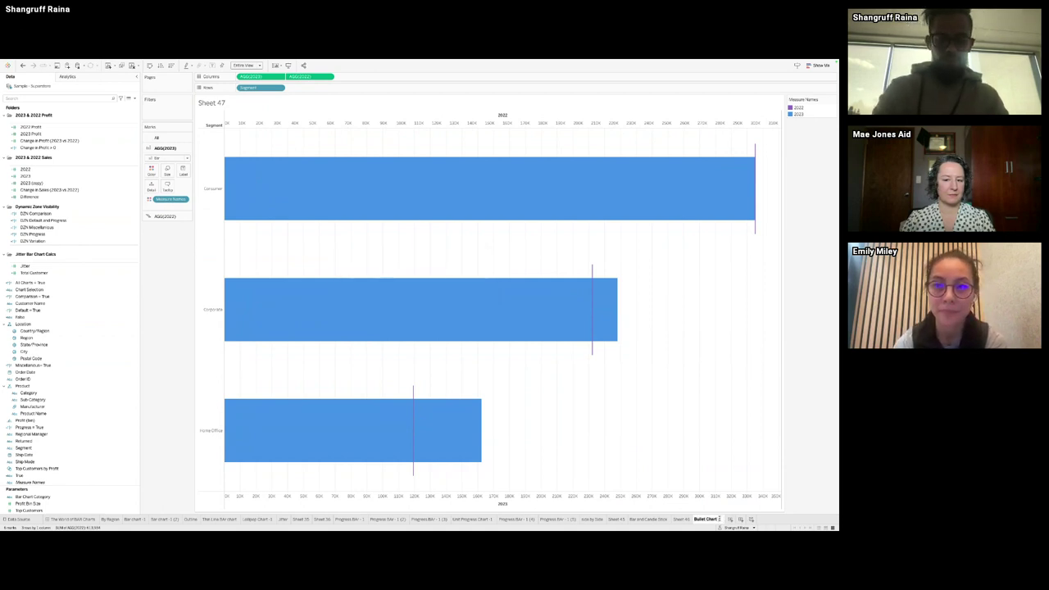
type("- 1")
key("Return")
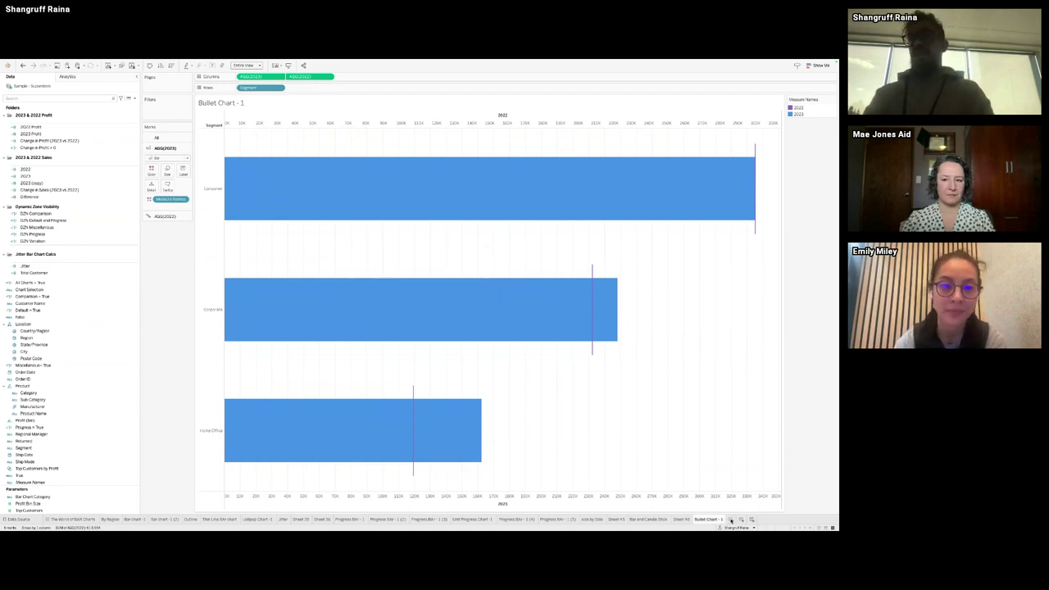
Step: Review the Bar in Bar Chart on The World of BAR Charts dashboard and return to the Bullet Chart - 1 sheet
left_click(85, 520)
left_click(365, 225)
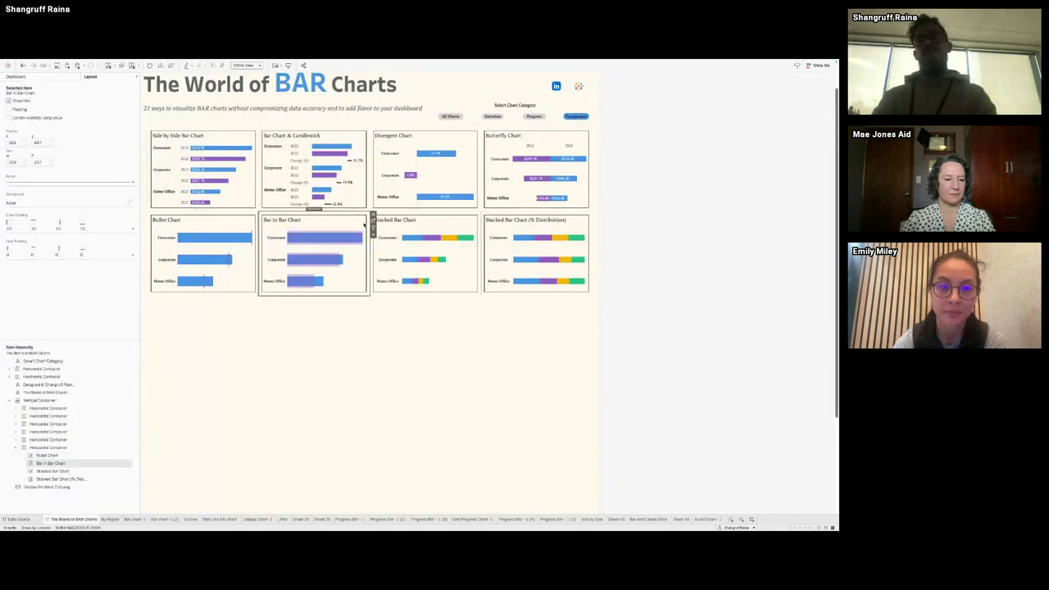
left_click(695, 520)
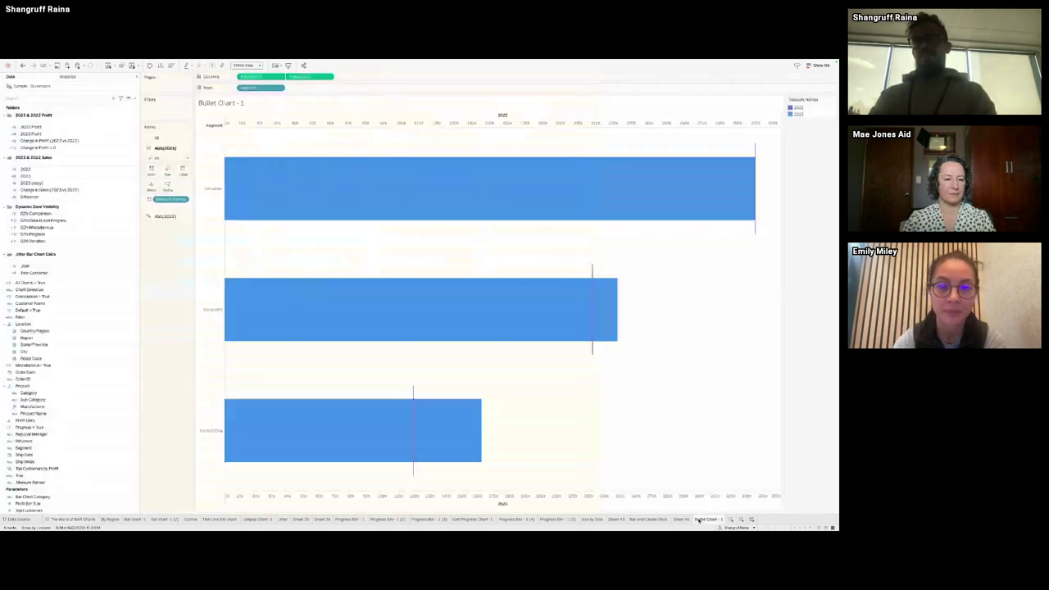
left_click(164, 216)
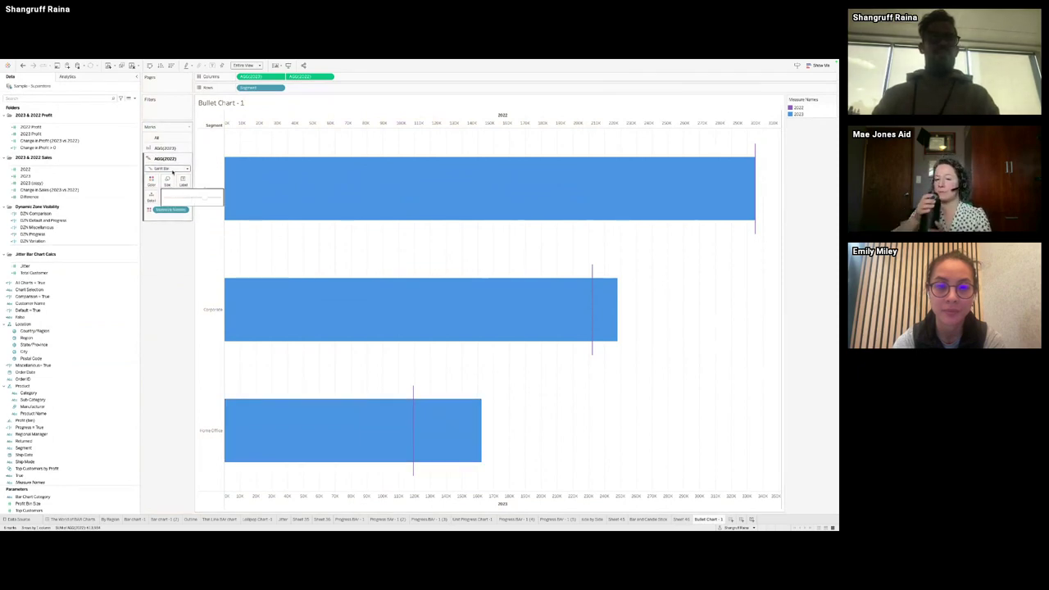
left_click(172, 169)
left_click(163, 309)
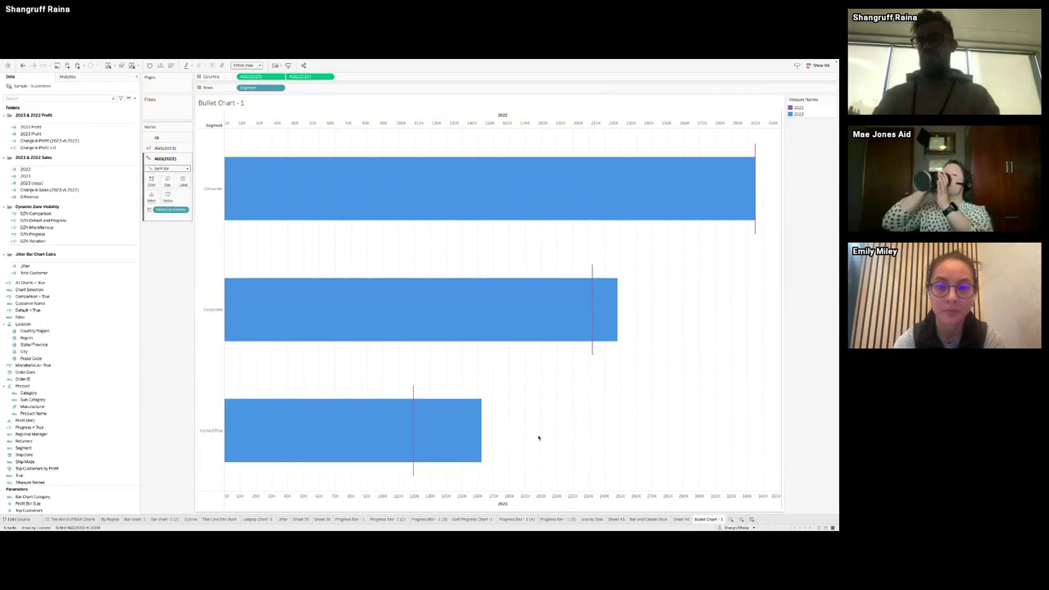
Step: Duplicate the Bullet Chart - 1 sheet and change the 2022 marks to Bar in the copy
right_click(707, 520)
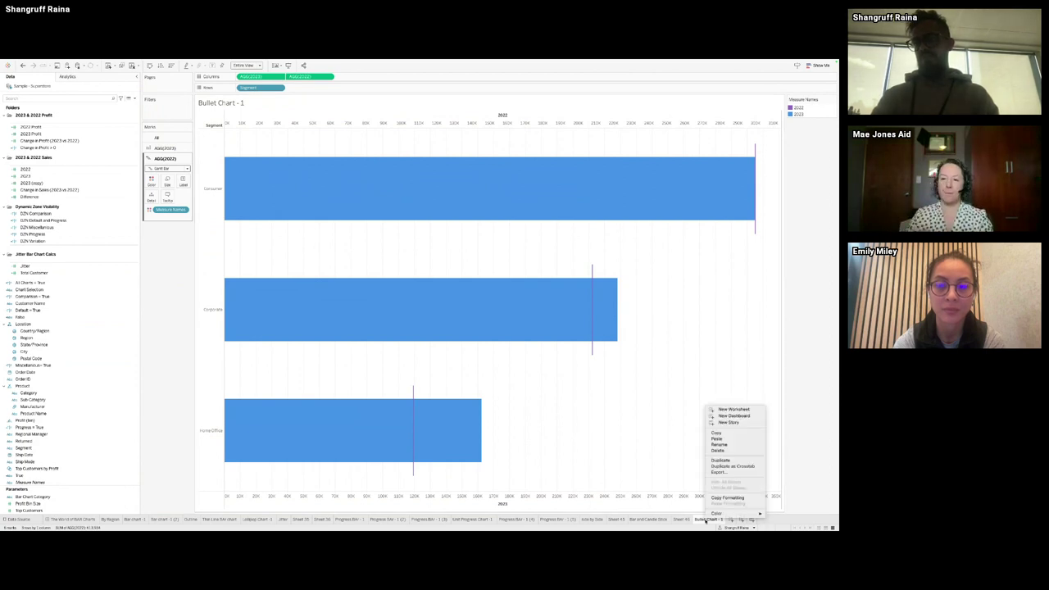
left_click(721, 460)
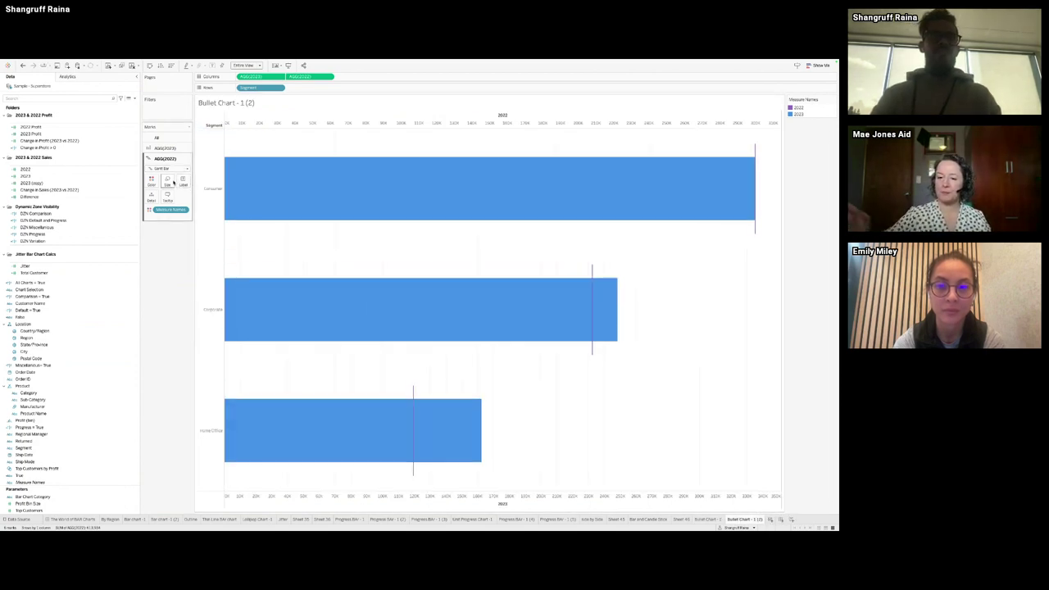
left_click(169, 169)
left_click(168, 186)
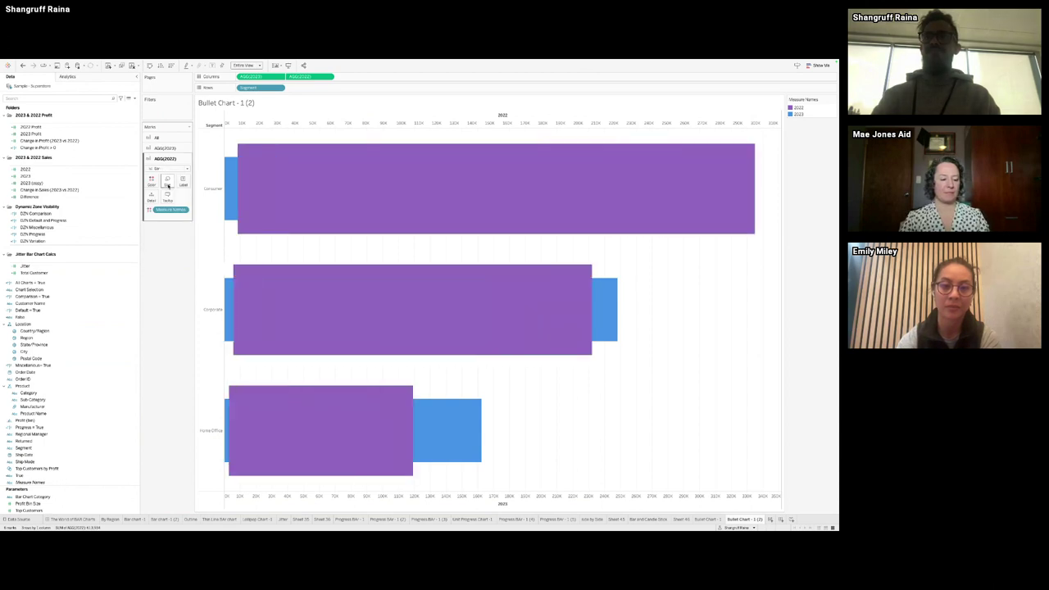
Step: Lower the opacity of the 2022 bars so the narrower 2023 bars show through
left_click(151, 181)
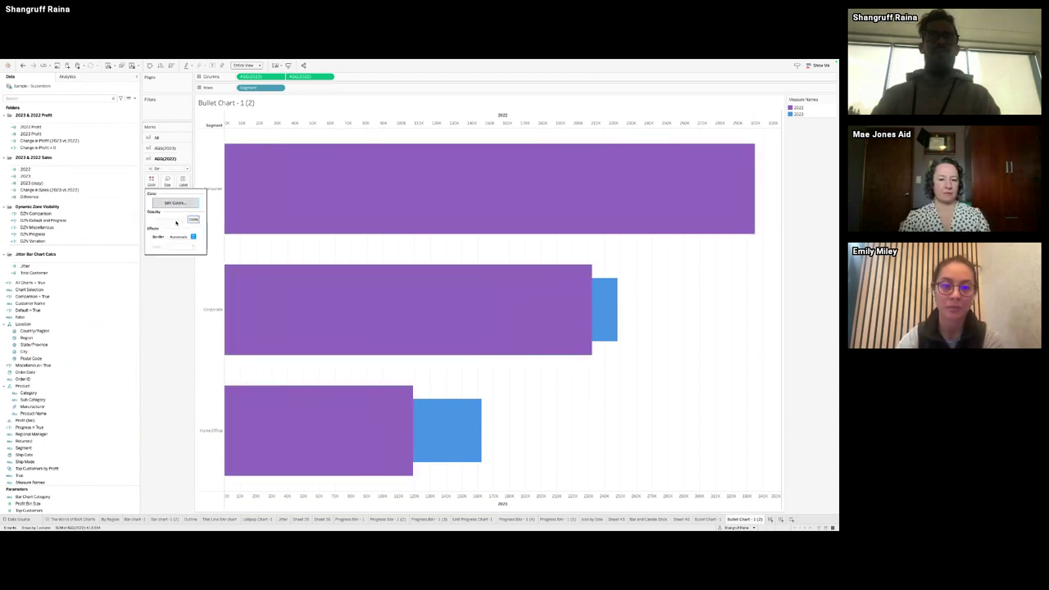
left_click(168, 220)
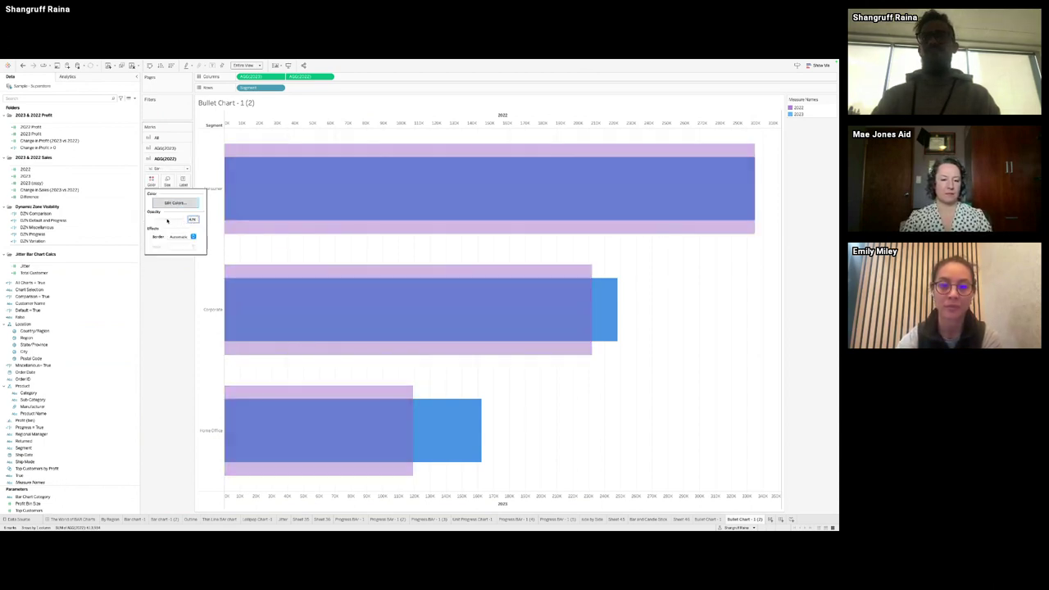
left_click(172, 381)
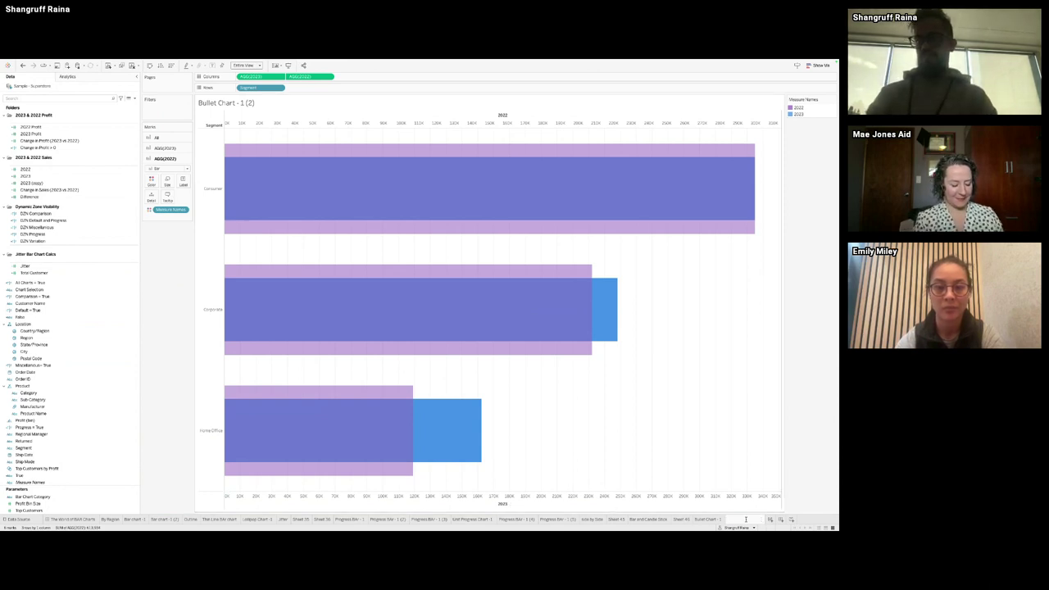
Step: Rename the duplicated sheet as Bar in Bar
type("in")
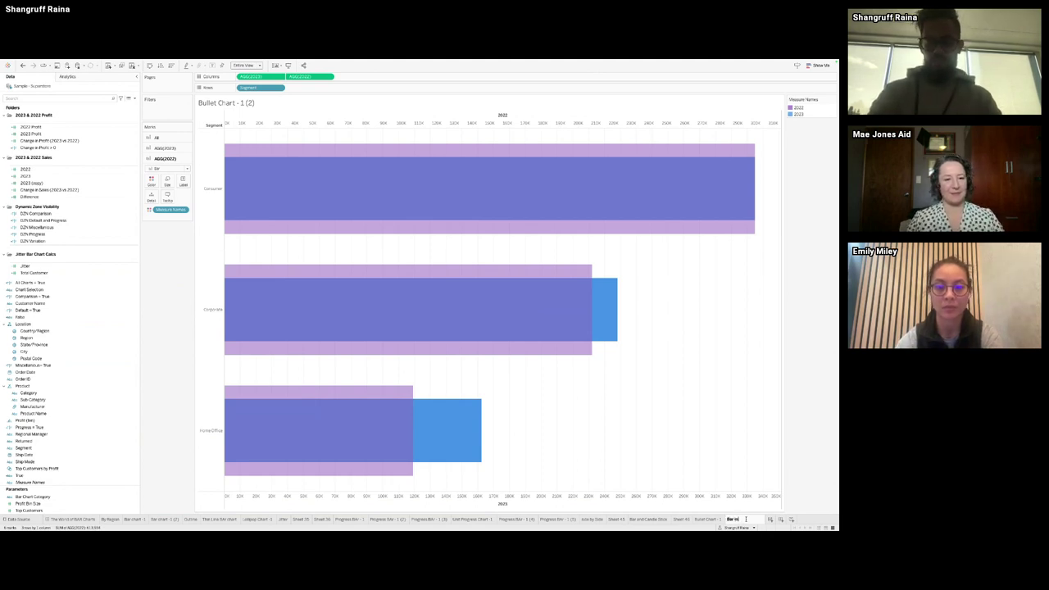
type(" Bar")
key("Return")
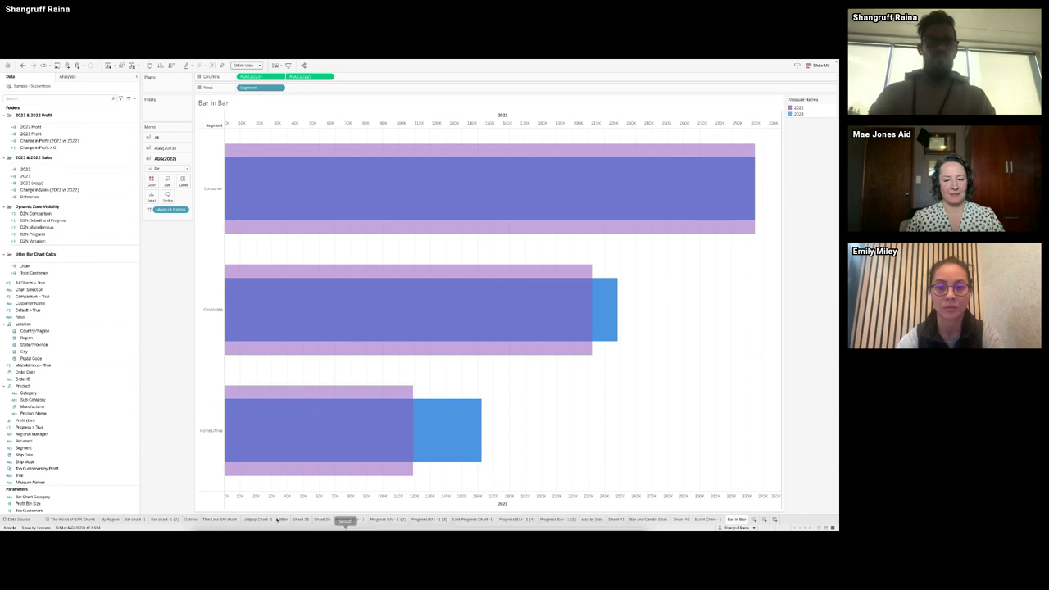
Step: Review the Stacked Bar Chart and Stacked Bar Chart (% Distribution) on The World of BAR Charts dashboard
left_click(92, 520)
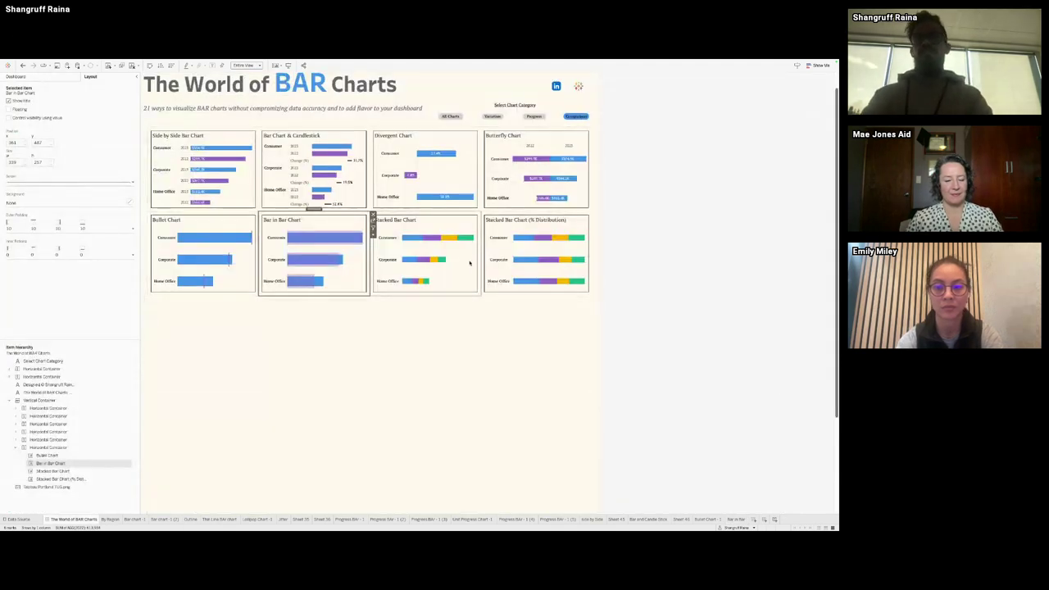
left_click(578, 223)
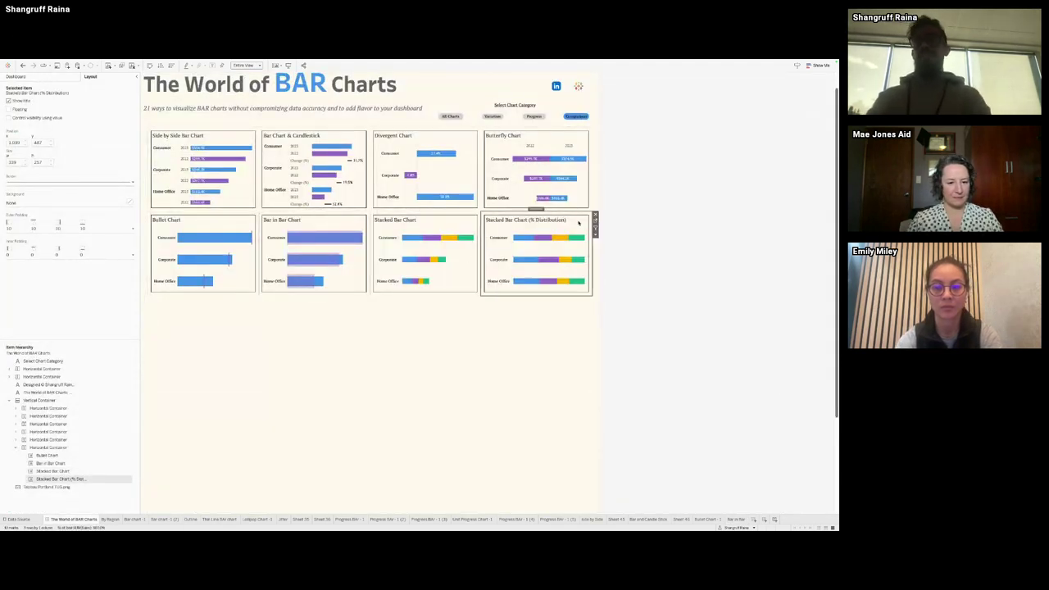
left_click(459, 246)
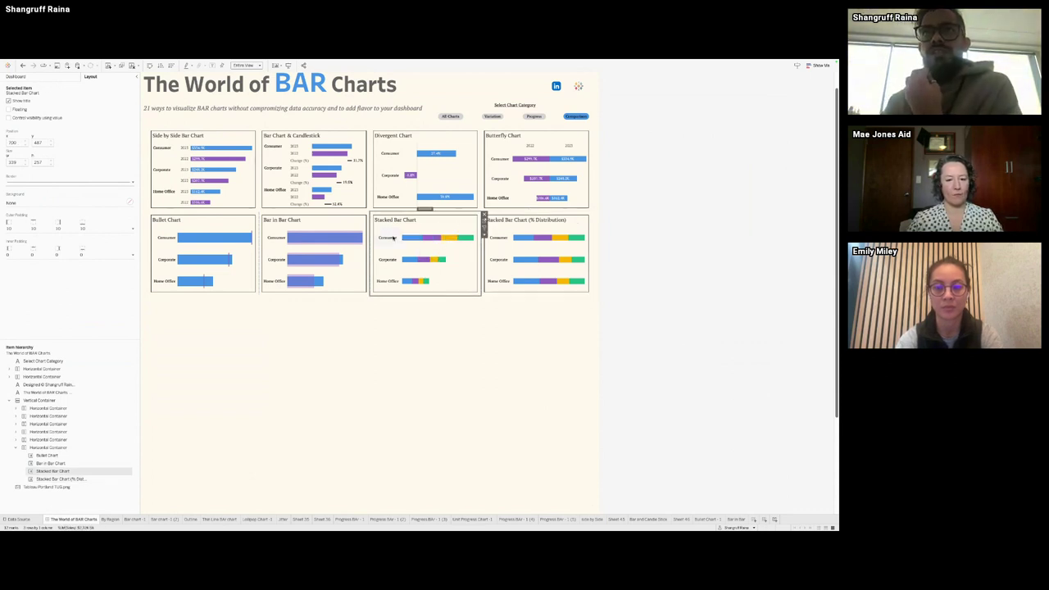
mouse_move(403, 238)
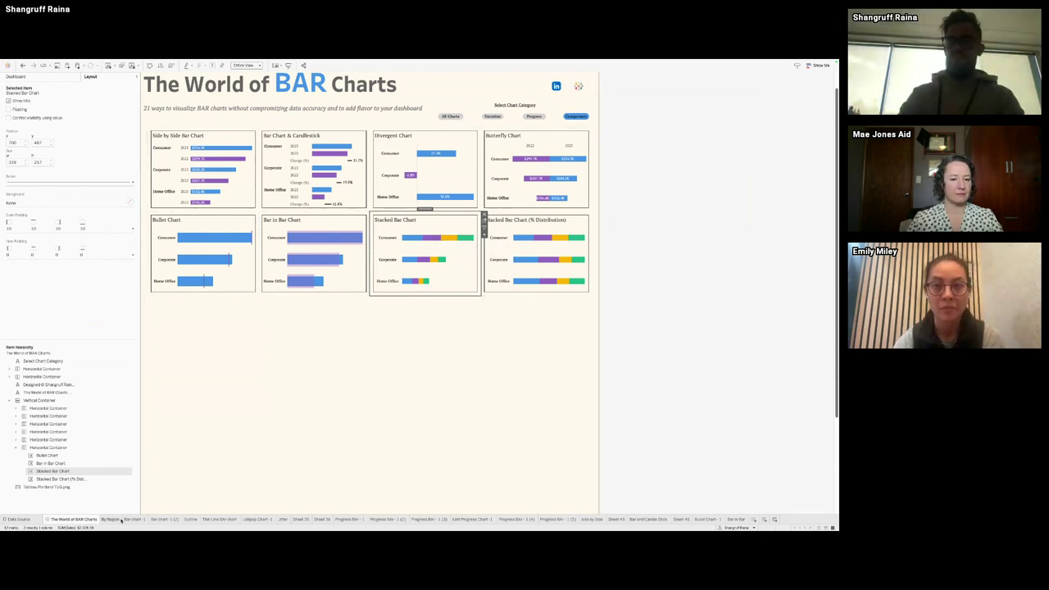
Step: Create a new worksheet and build a horizontal bar chart of Sales by Segment
left_click(753, 518)
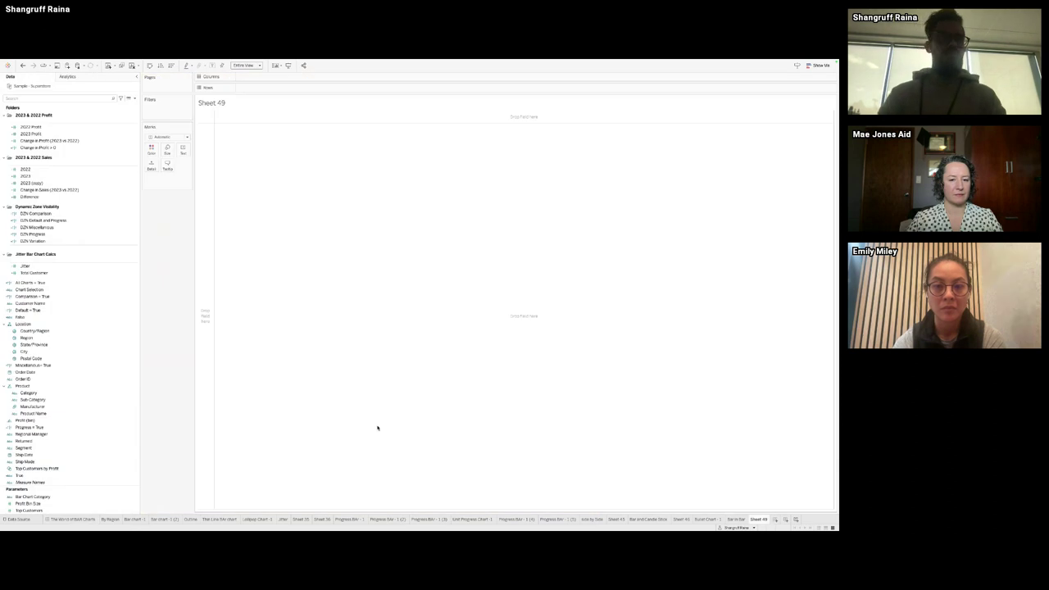
double_click(91, 447)
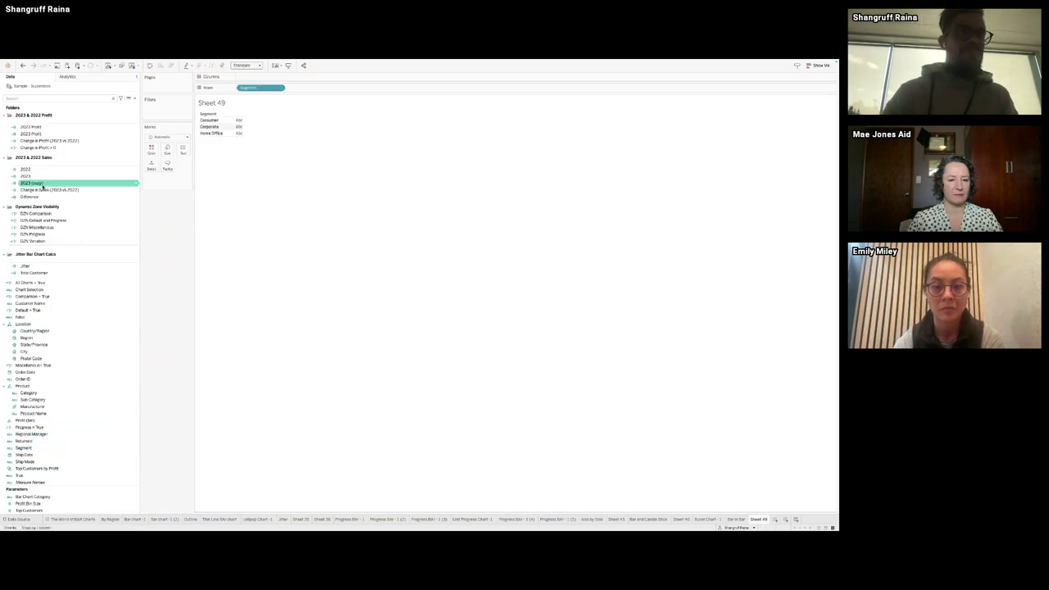
scroll(62, 441, "down", 2)
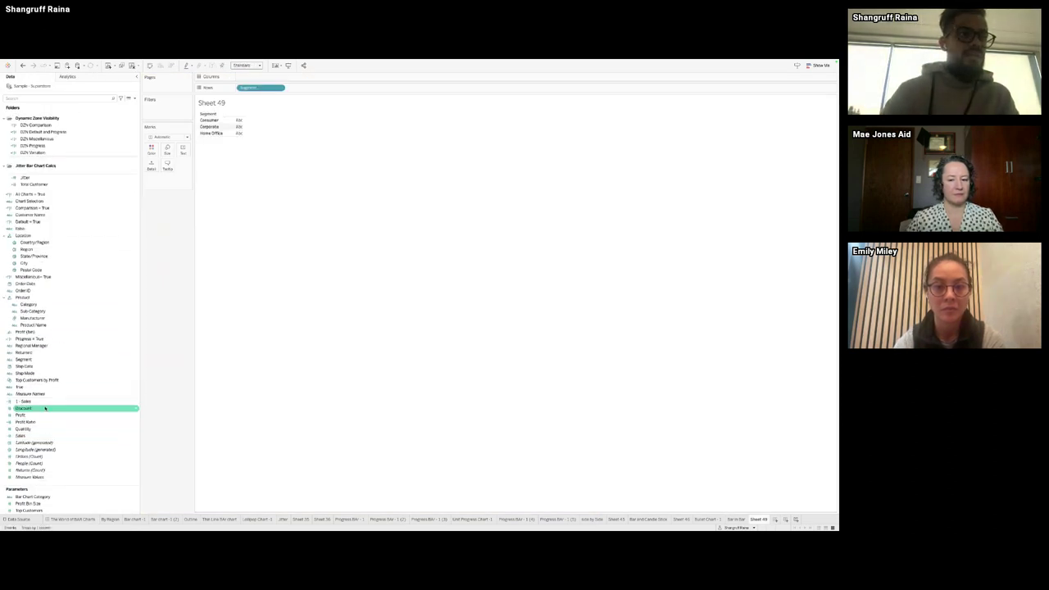
double_click(34, 436)
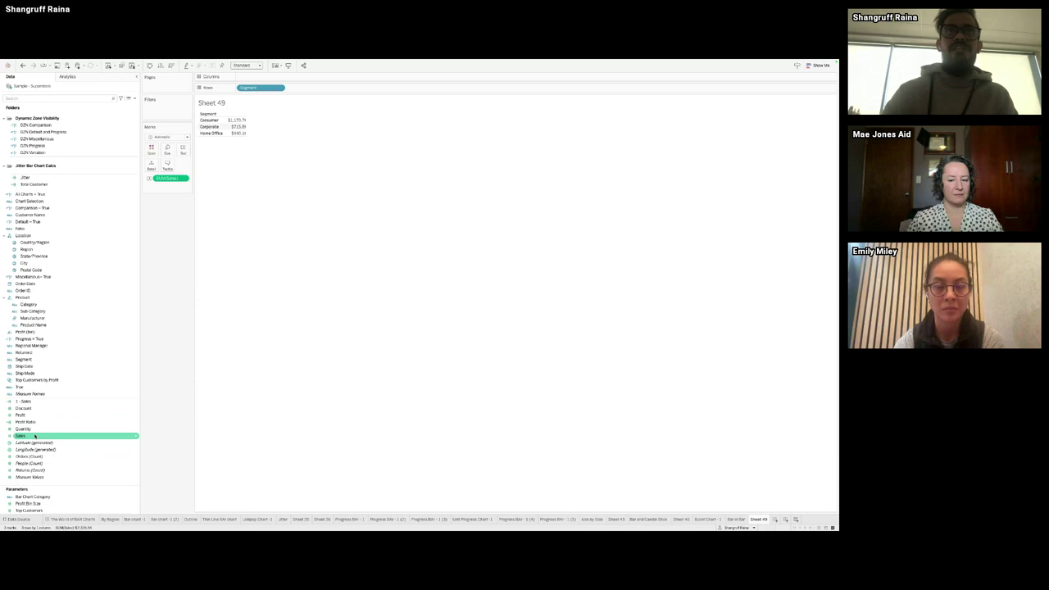
left_click(819, 65)
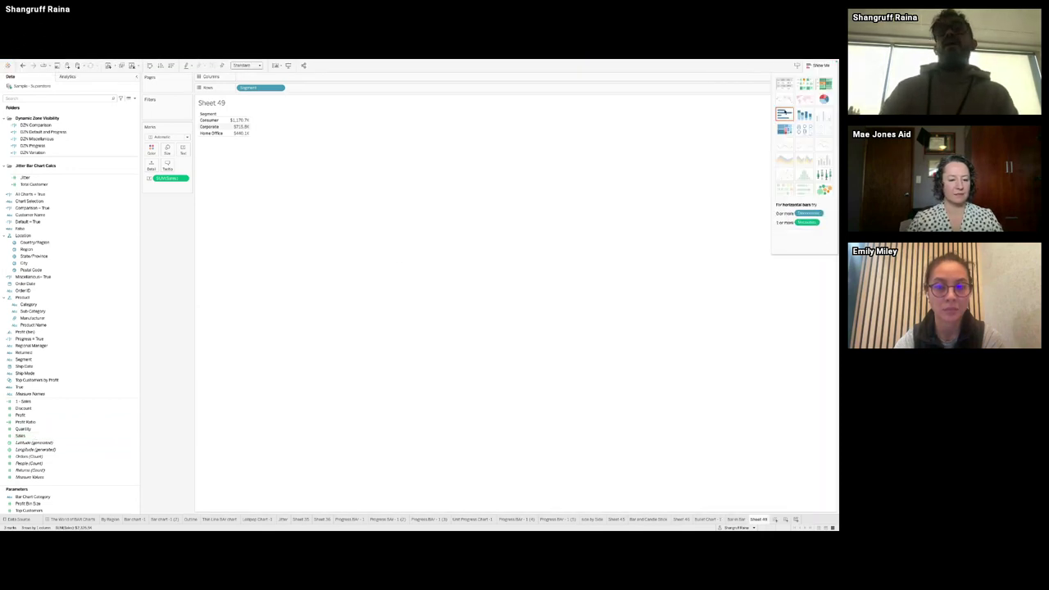
left_click(785, 115)
Step: Fit the Sales by Segment chart to Entire View and make its bars narrower
left_click(246, 65)
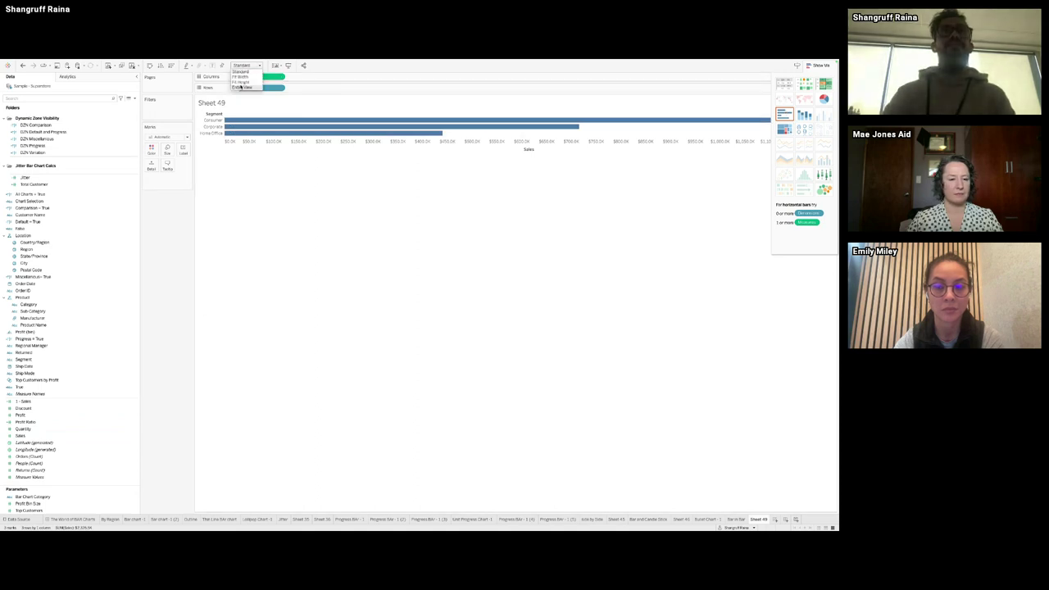
left_click(240, 87)
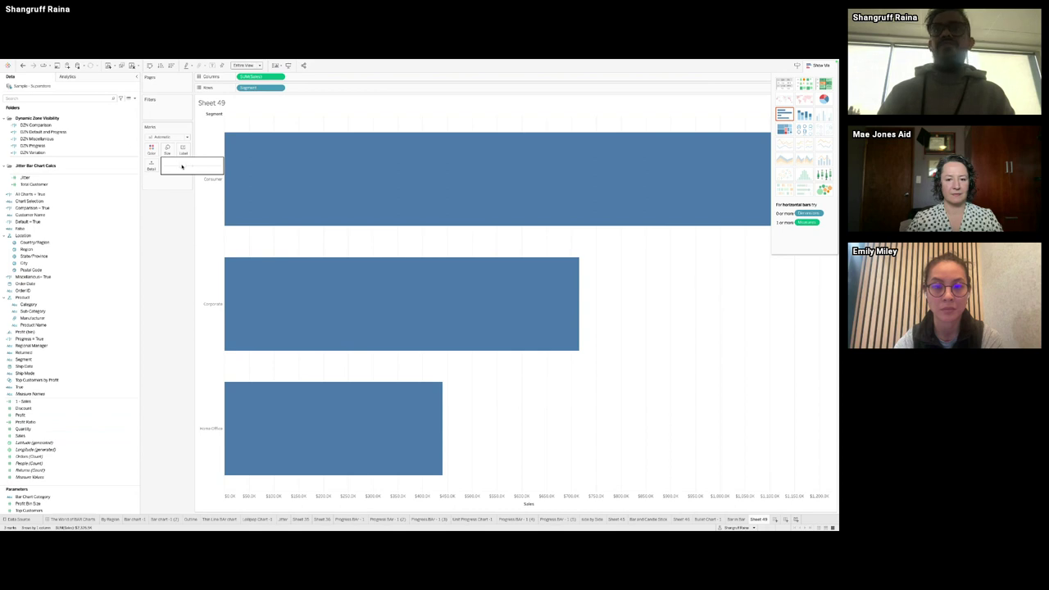
left_click(182, 166)
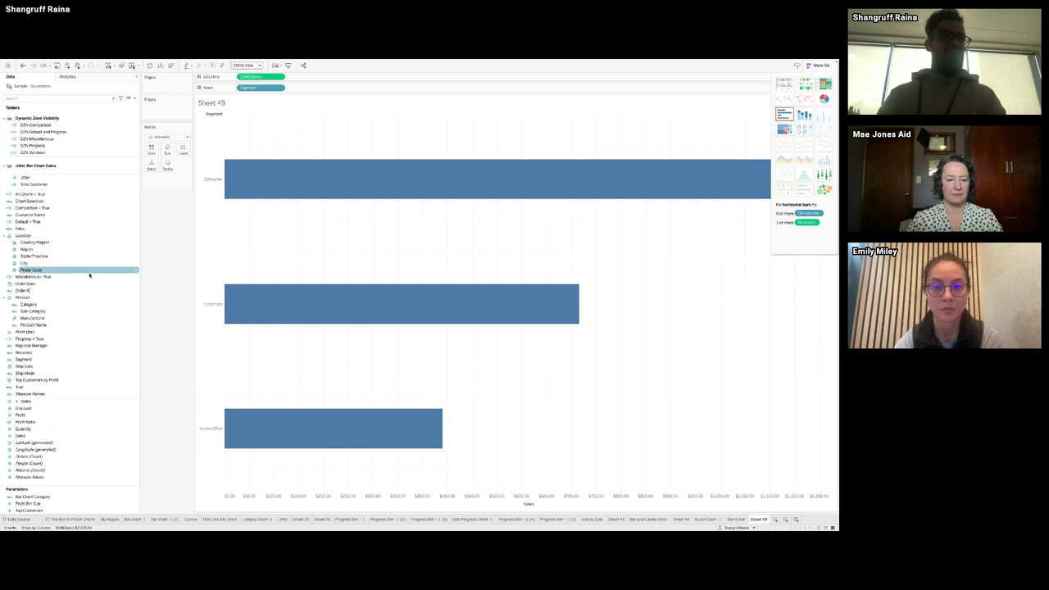
Step: Color the bars by year of Order Date and rename the sheet as Stacked Bar Chart - 1
scroll(63, 279, "up", 2)
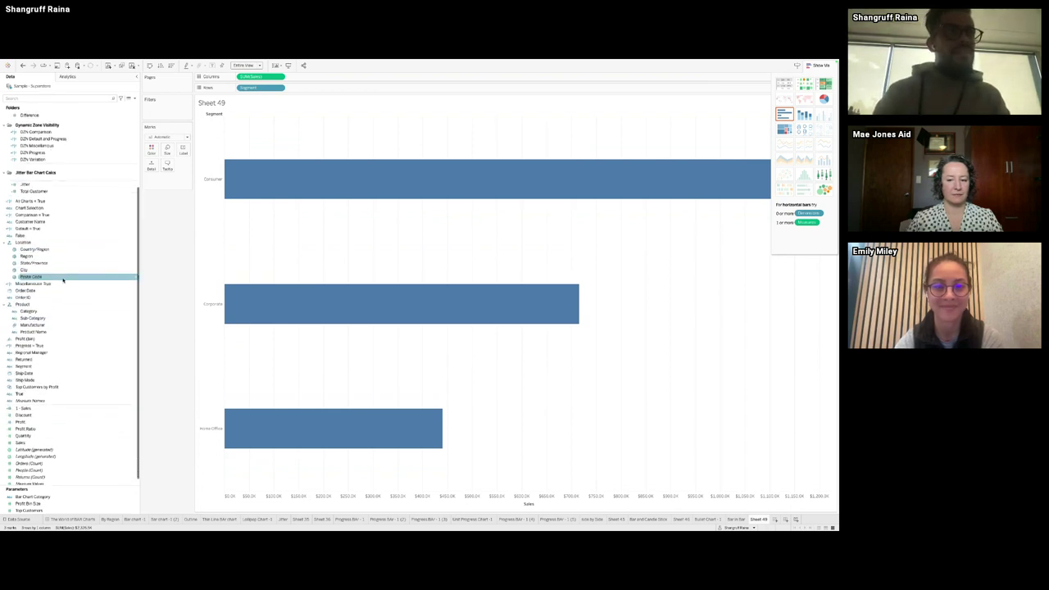
left_click_drag(63, 291, 151, 151)
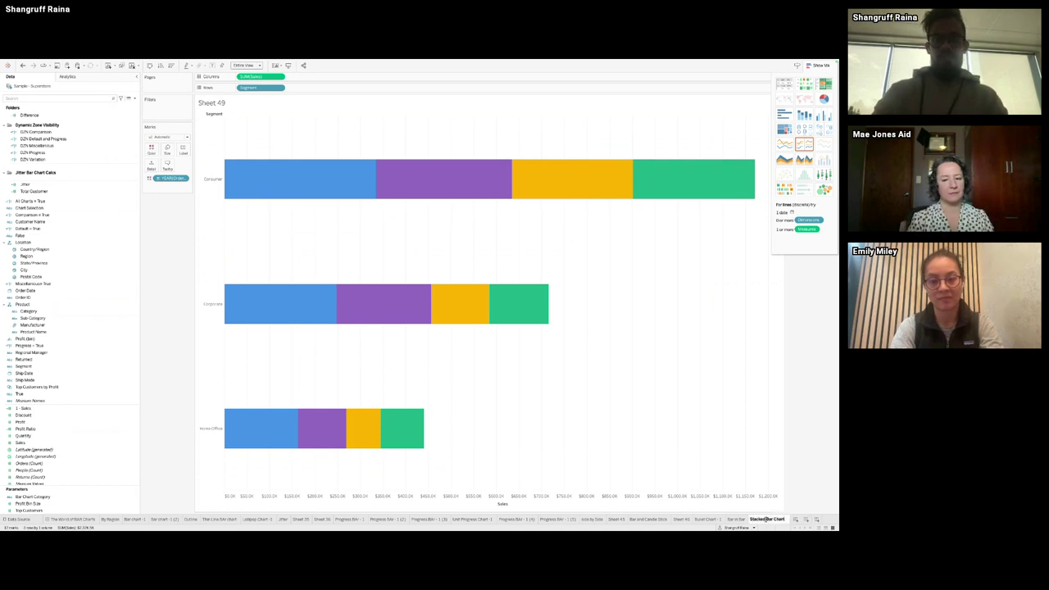
key("Return")
left_click(467, 295)
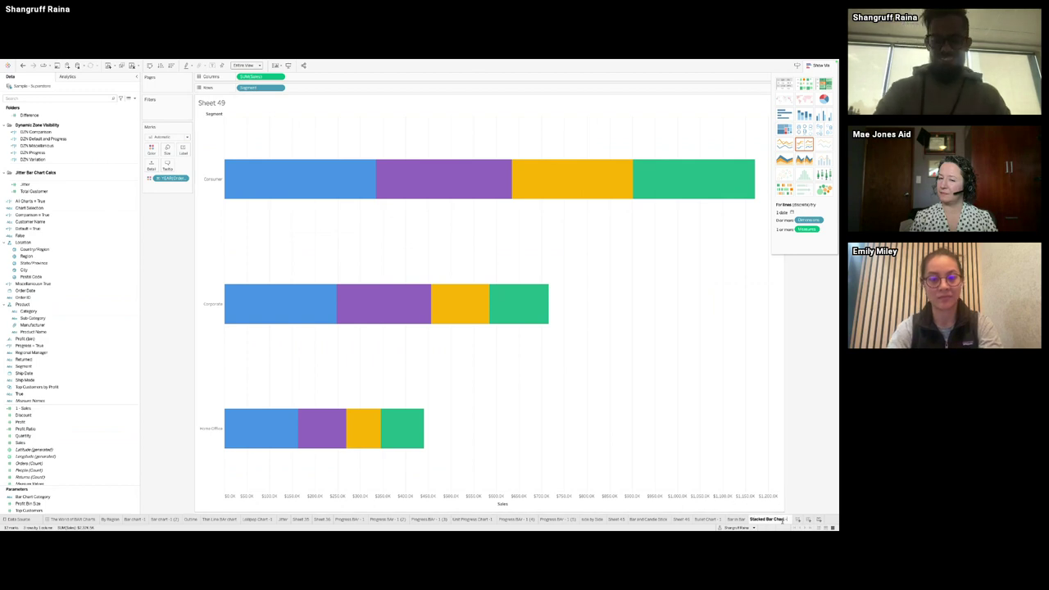
key("Return")
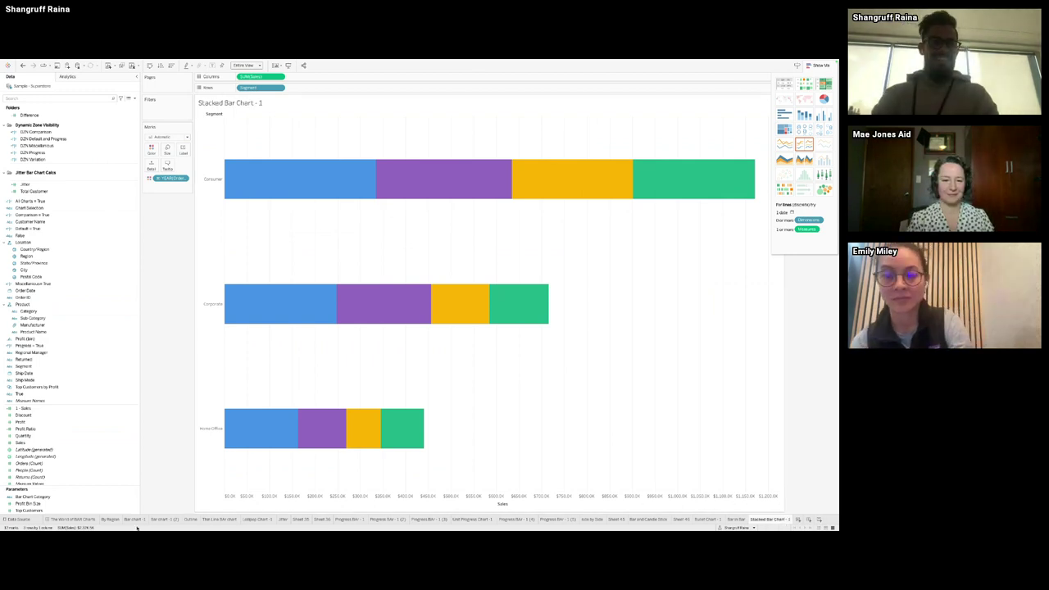
Step: Examine the yearly shares of the Consumer bar in the dashboard's Stacked Bar Chart (% Distribution), then clear the selection
left_click(74, 518)
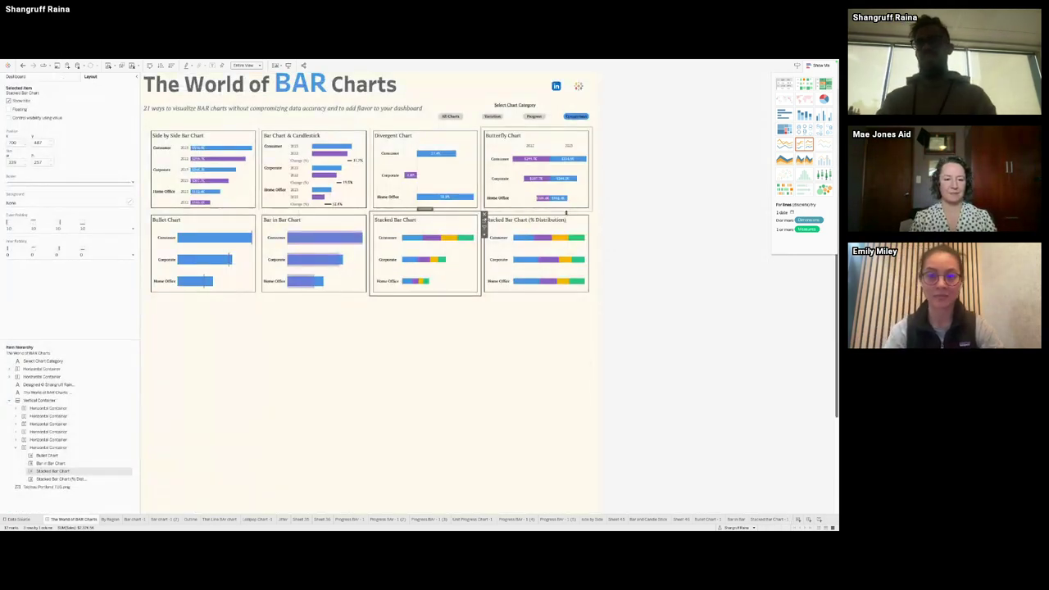
left_click(529, 238)
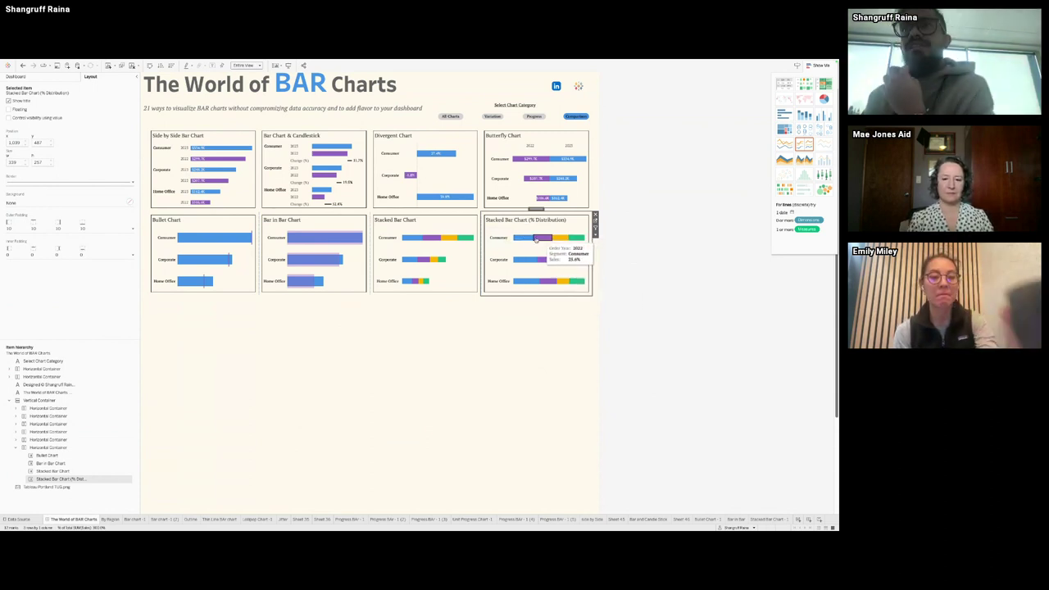
left_click(537, 239)
left_click_drag(538, 242, 585, 241)
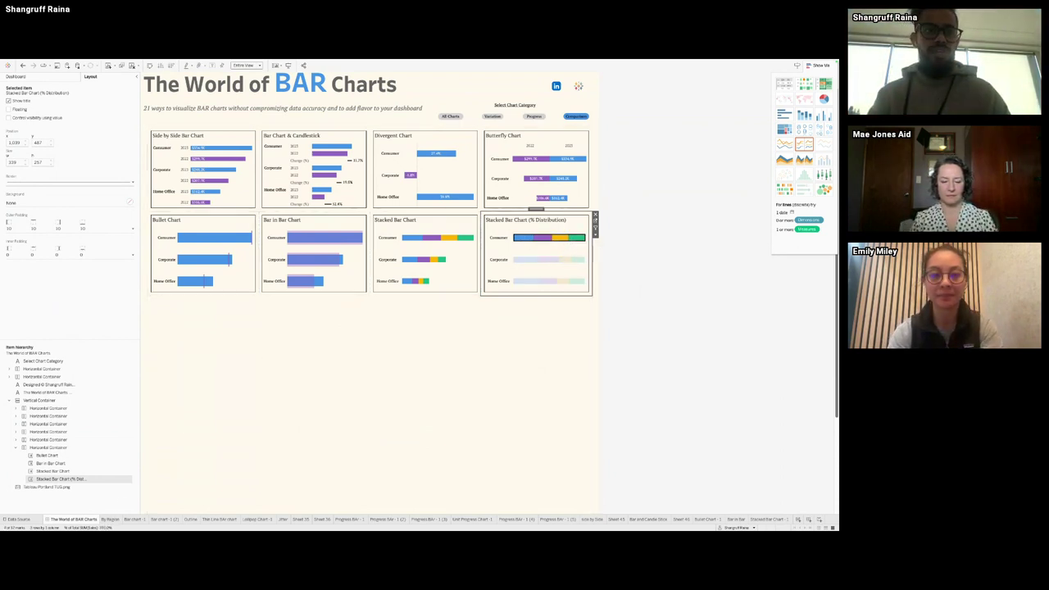
mouse_move(105, 529)
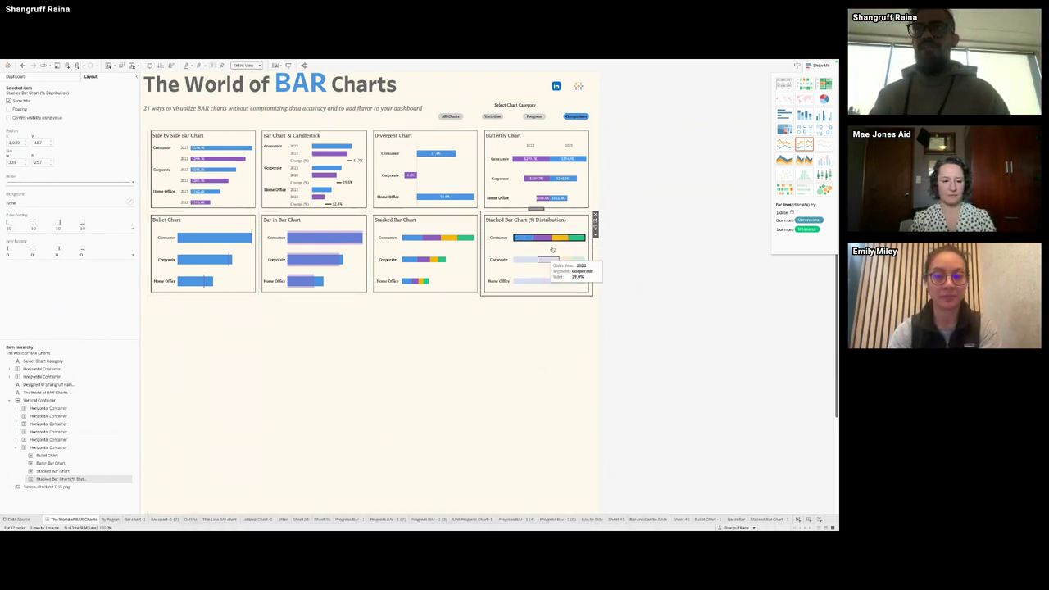
left_click(523, 238)
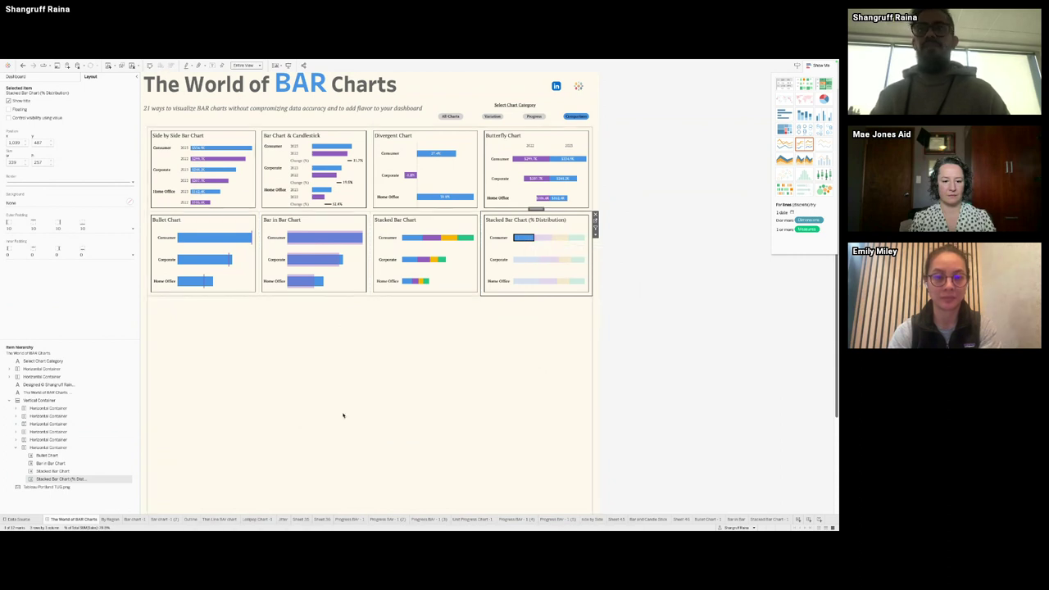
left_click(543, 237, "ctrl")
left_click(560, 238, "ctrl")
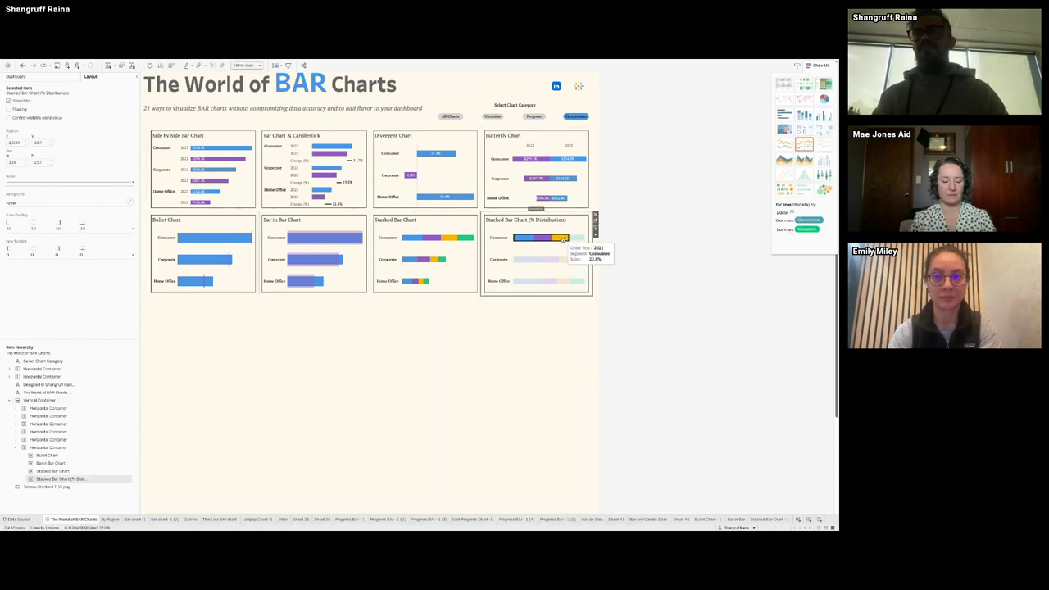
left_click(578, 238, "ctrl")
left_click(521, 318)
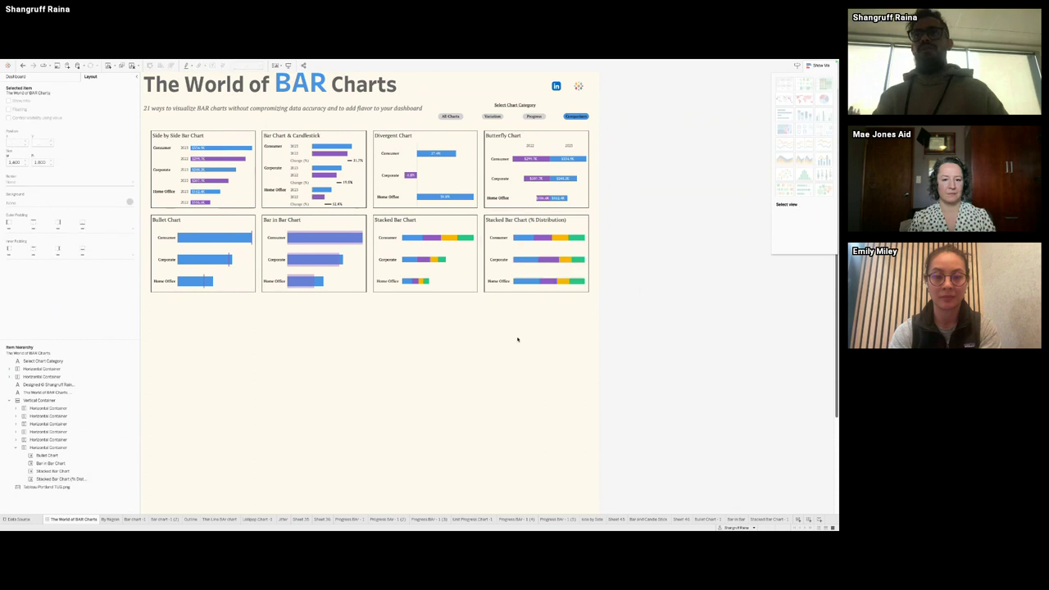
Step: Duplicate the Stacked Bar Chart - 1 sheet
left_click(770, 519)
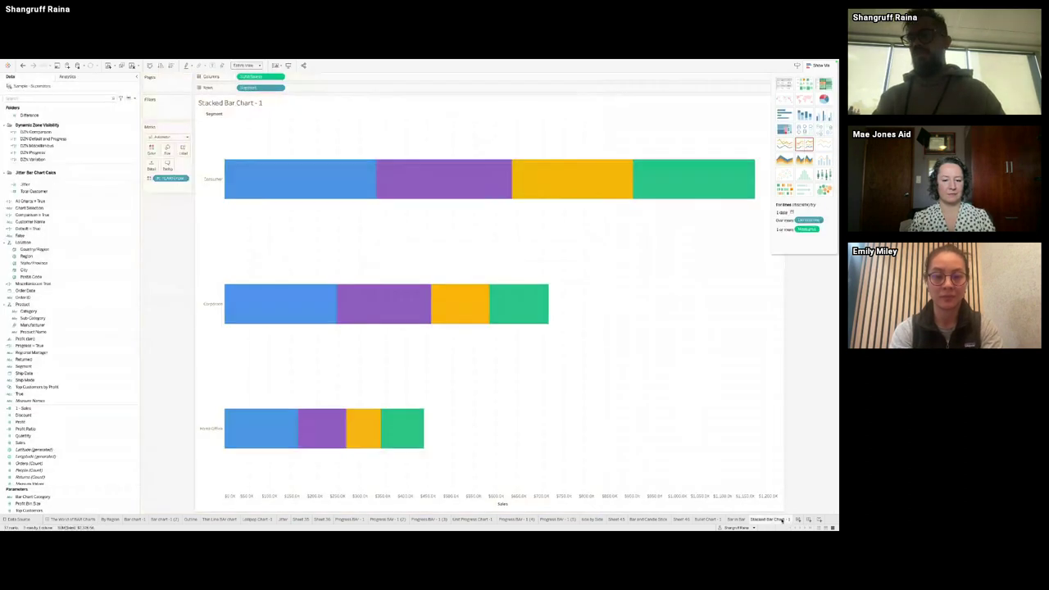
right_click(783, 518)
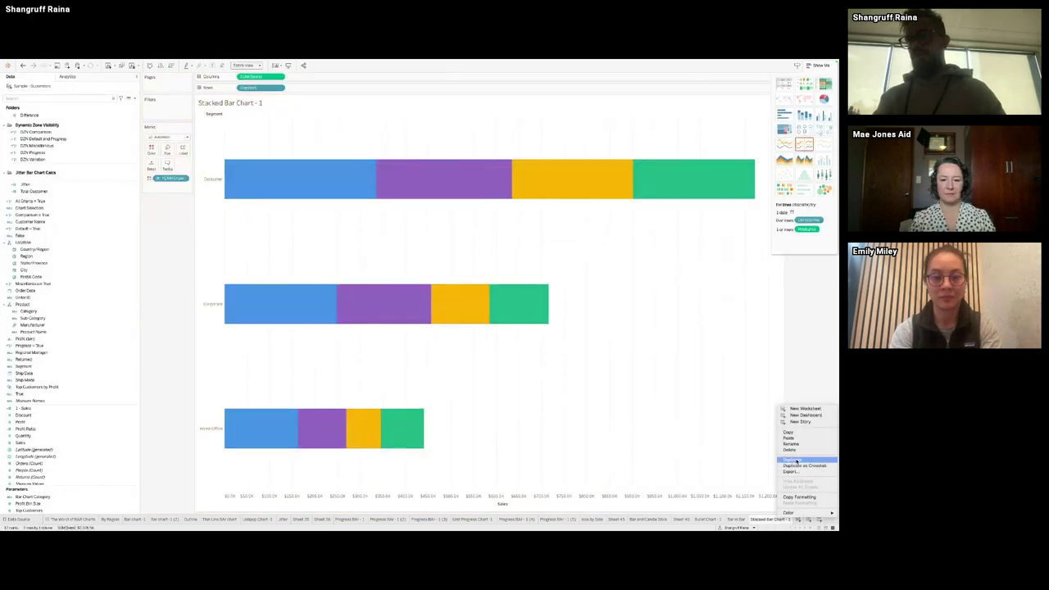
left_click(796, 461)
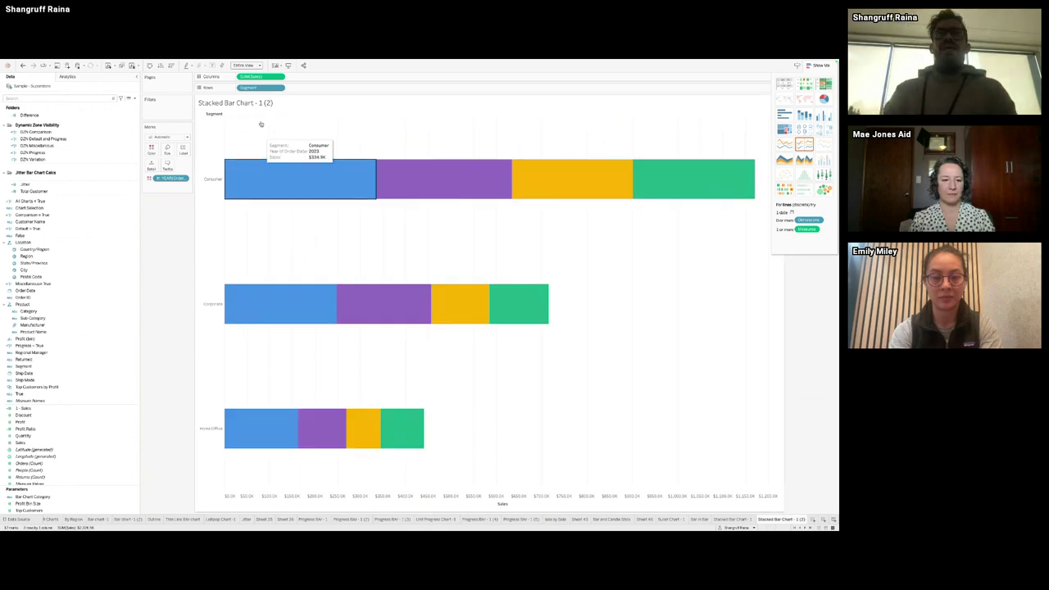
Step: Apply a Percent of Total quick table calculation to Sales in the duplicated sheet, computed using Order Date
left_click(279, 76)
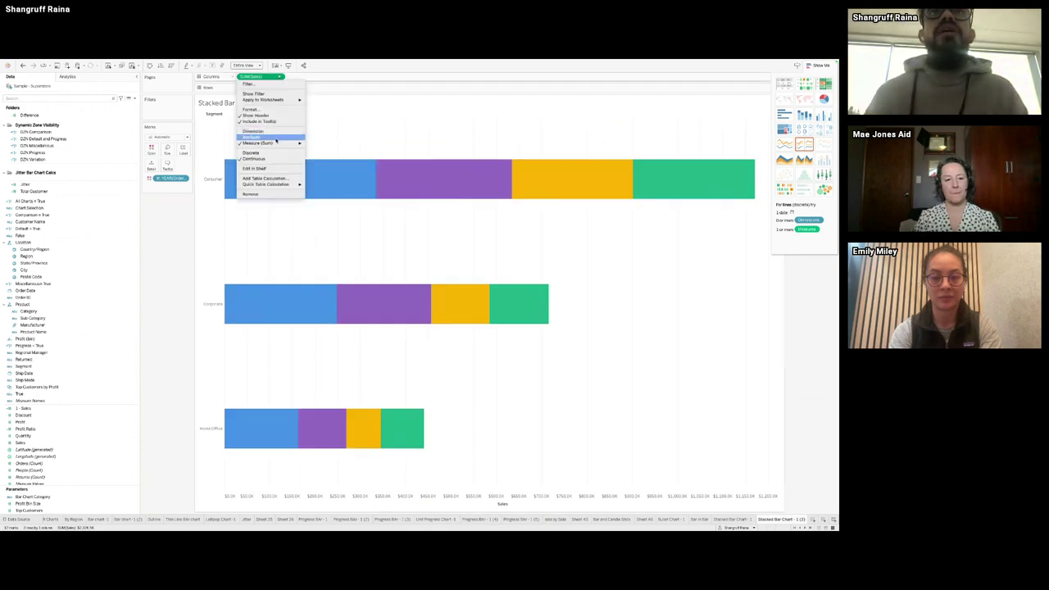
mouse_move(279, 184)
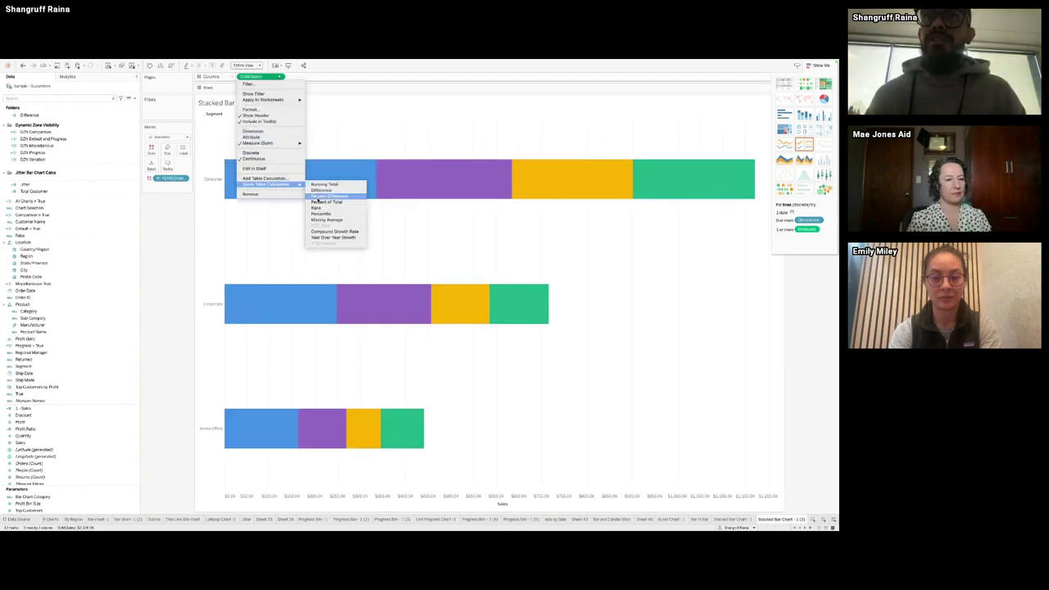
left_click(318, 202)
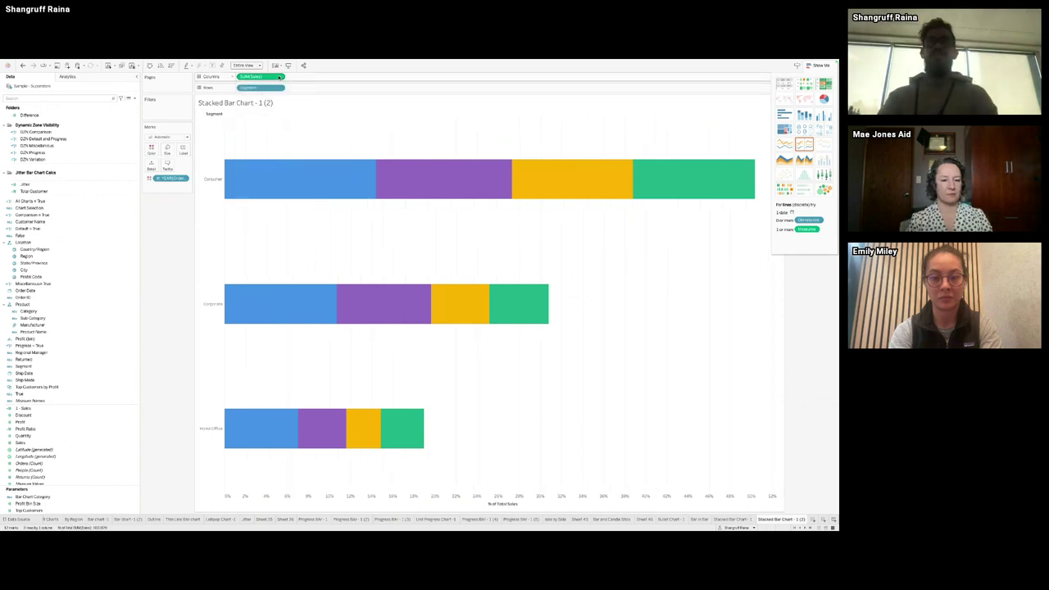
left_click(280, 76)
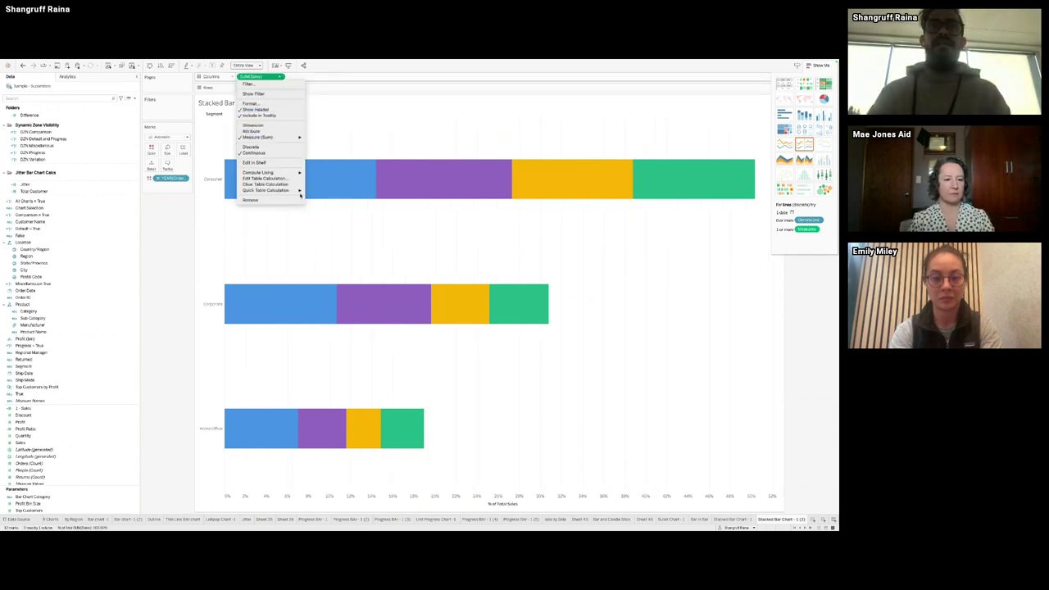
mouse_move(291, 173)
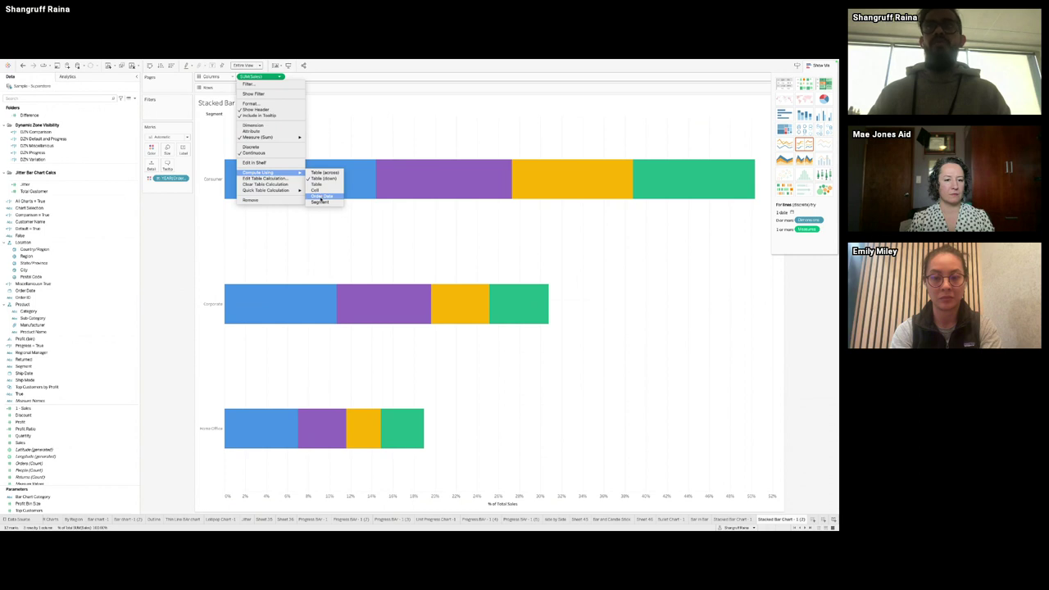
left_click(320, 199)
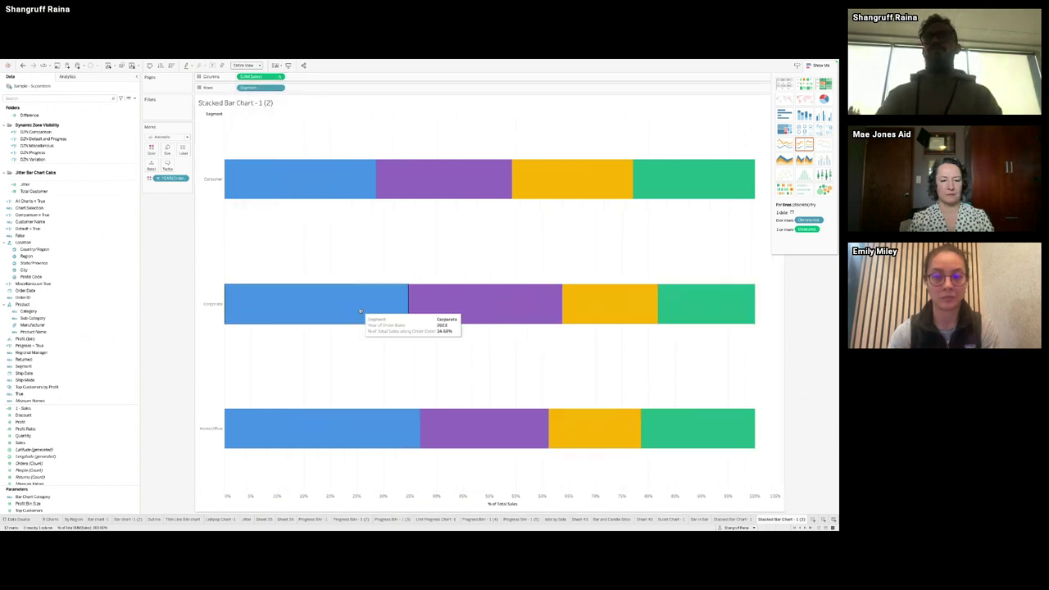
Step: Check the combined percentage of the Consumer bar by selecting its year segments one after another
left_click(318, 187)
left_click(449, 172, "ctrl")
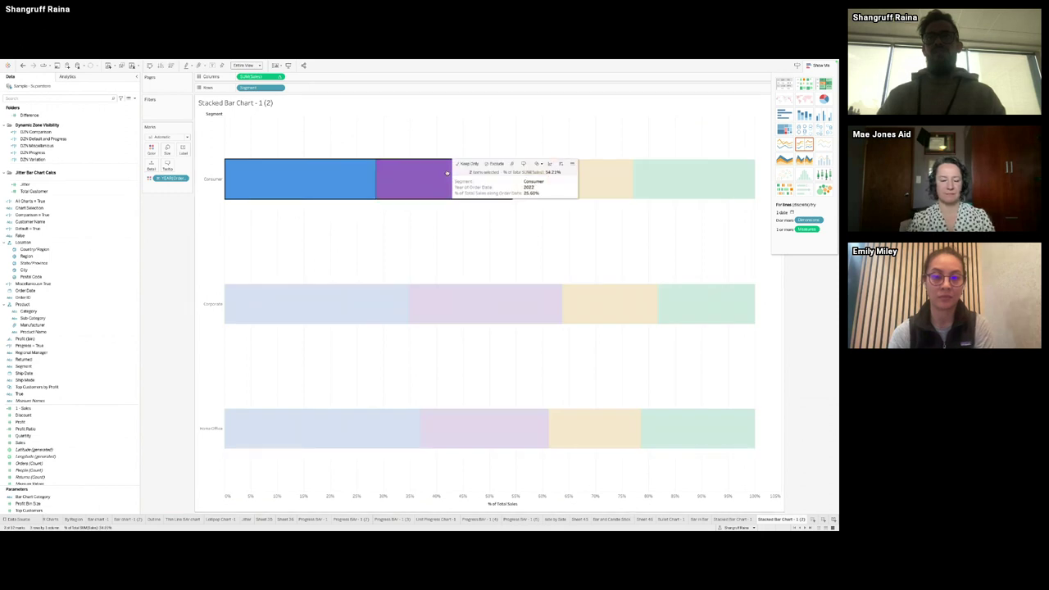
left_click(608, 168, "ctrl")
left_click(693, 181, "ctrl")
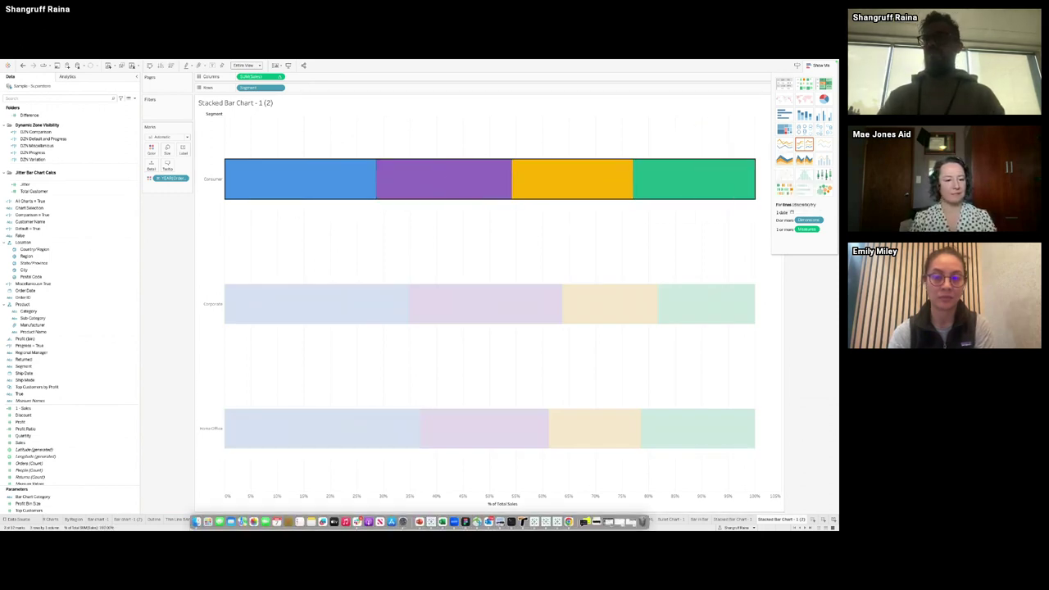
left_click(333, 186)
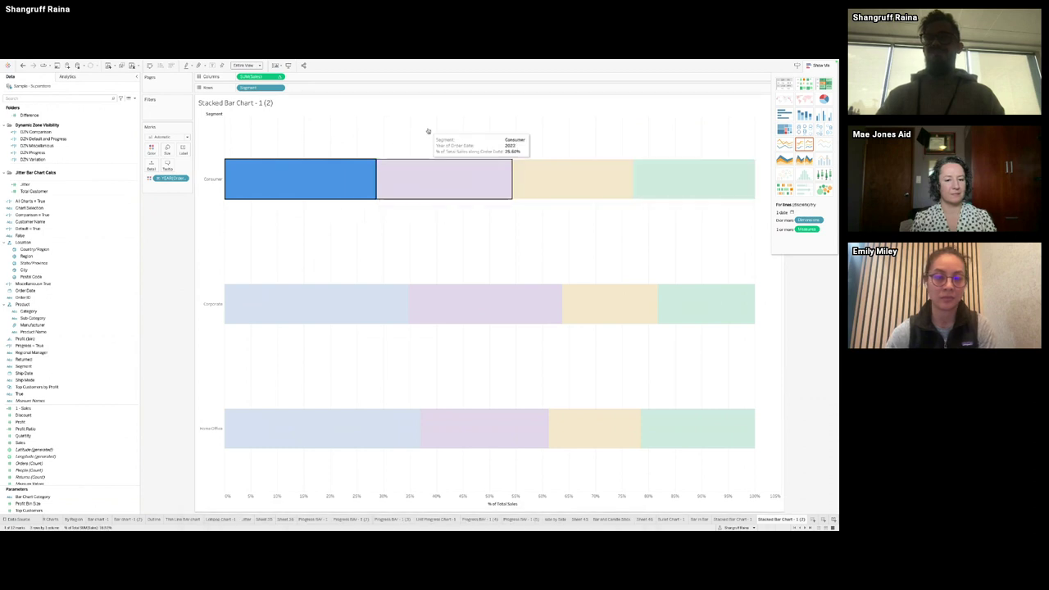
Step: Add a new blank worksheet after the percent-distribution sheet and return to The World of BAR Charts dashboard
left_click(346, 172)
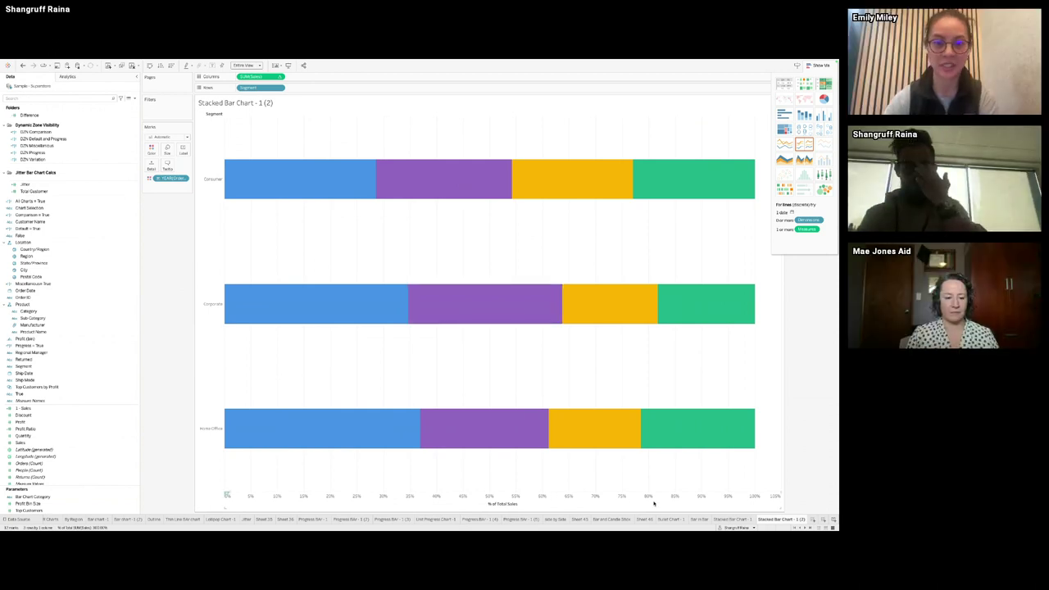
left_click(812, 520)
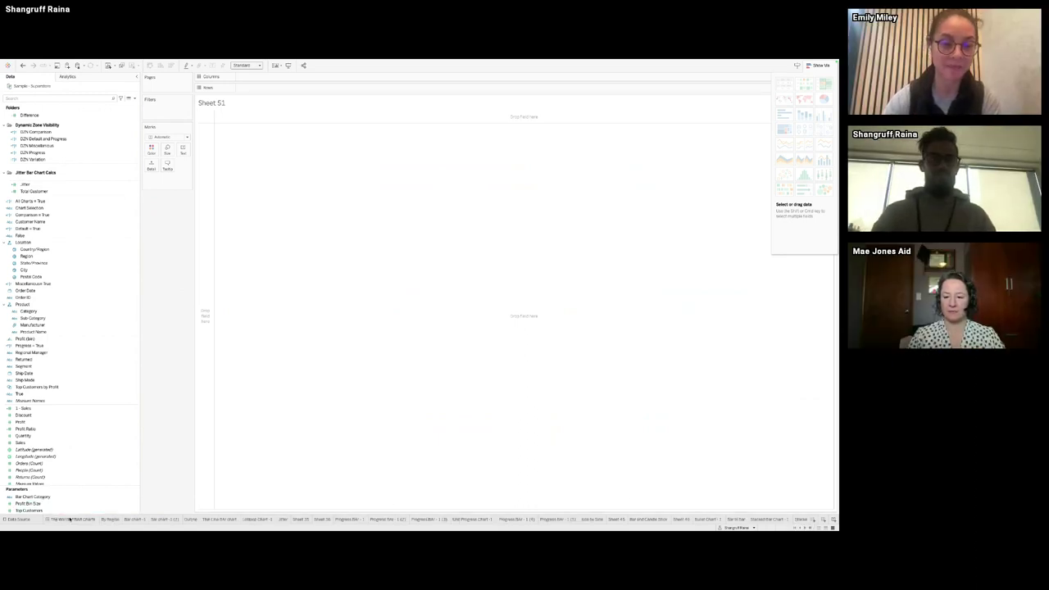
left_click(70, 520)
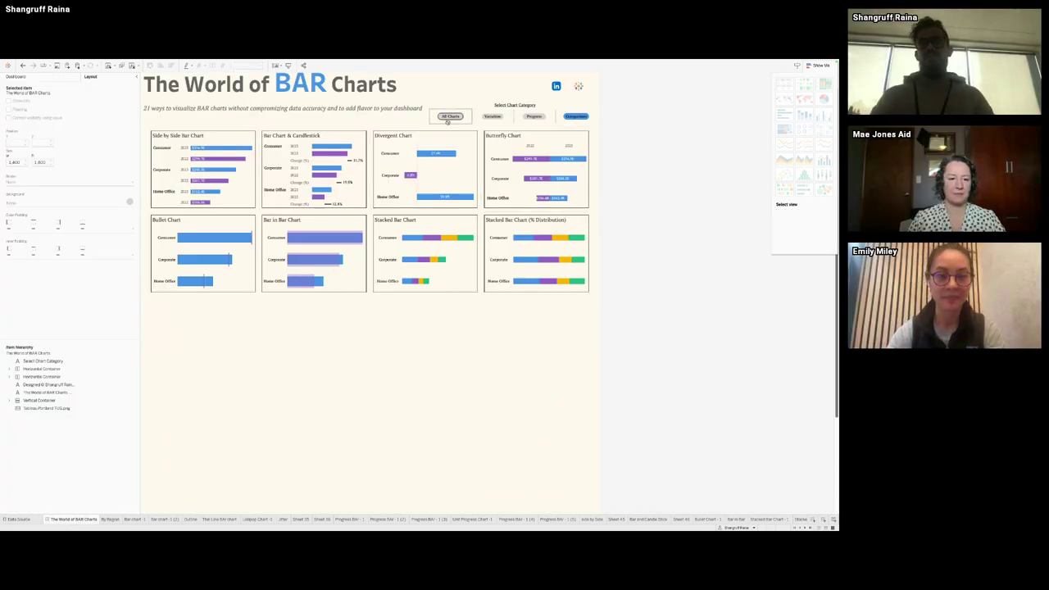
Step: Switch to the browser, search Google for "dynamic zone visibility tableau" and open the Use Dynamic Zone Visibility help article
key("ctrl+Right")
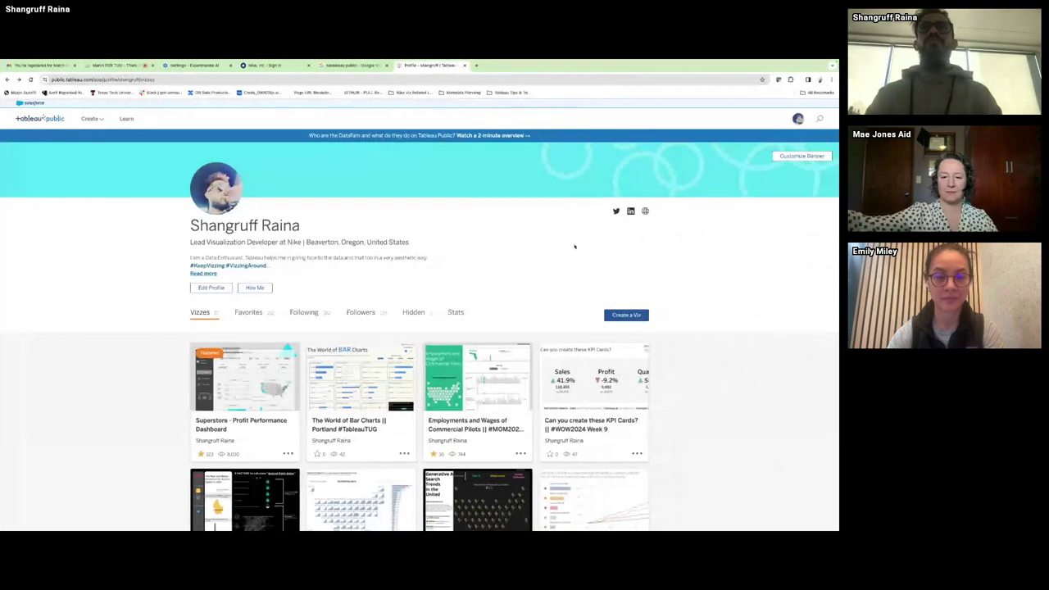
left_click(376, 65)
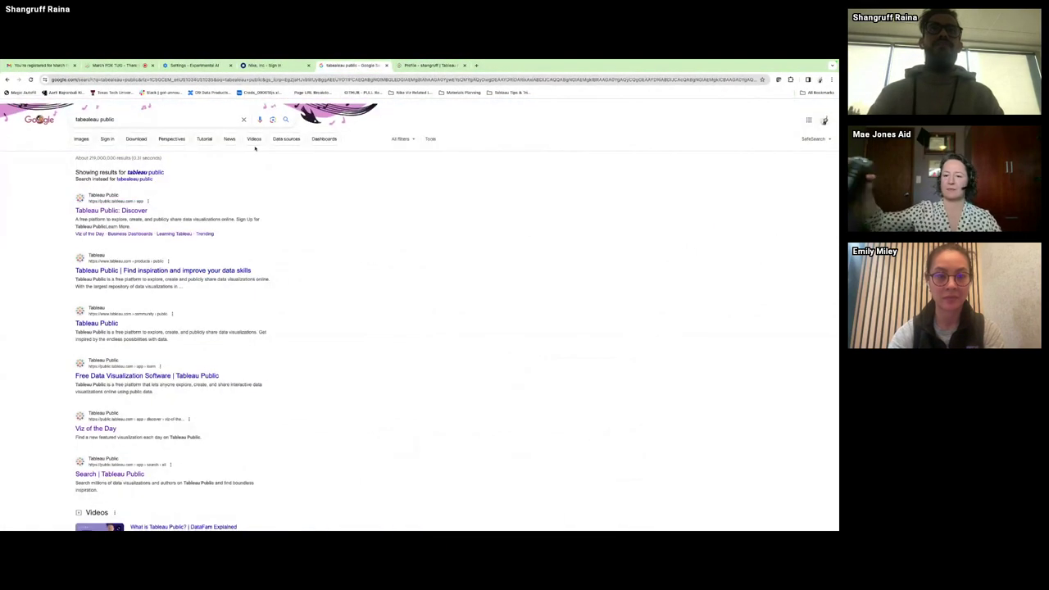
left_click(208, 123)
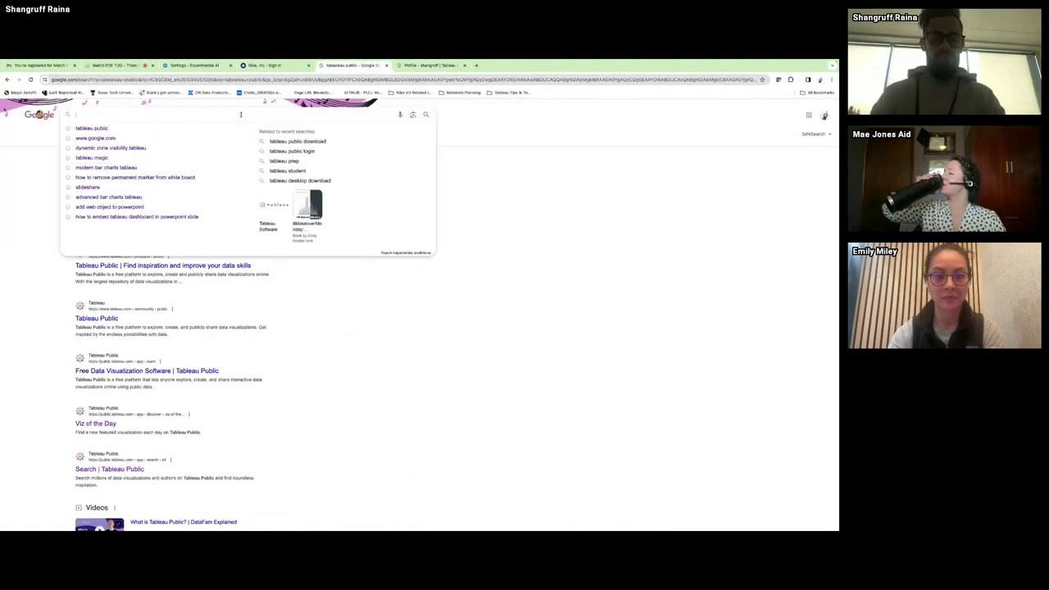
left_click(131, 148)
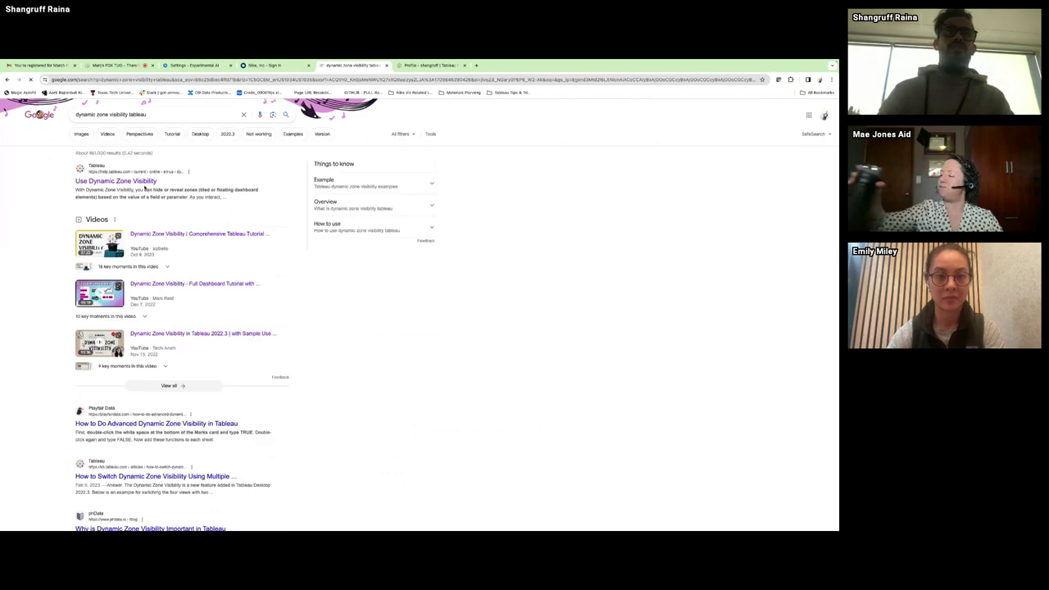
left_click(140, 181)
Step: Read the help article's introduction, supported field types and instructions for configuring a dynamic dashboard zone
scroll(483, 385, "down", 10)
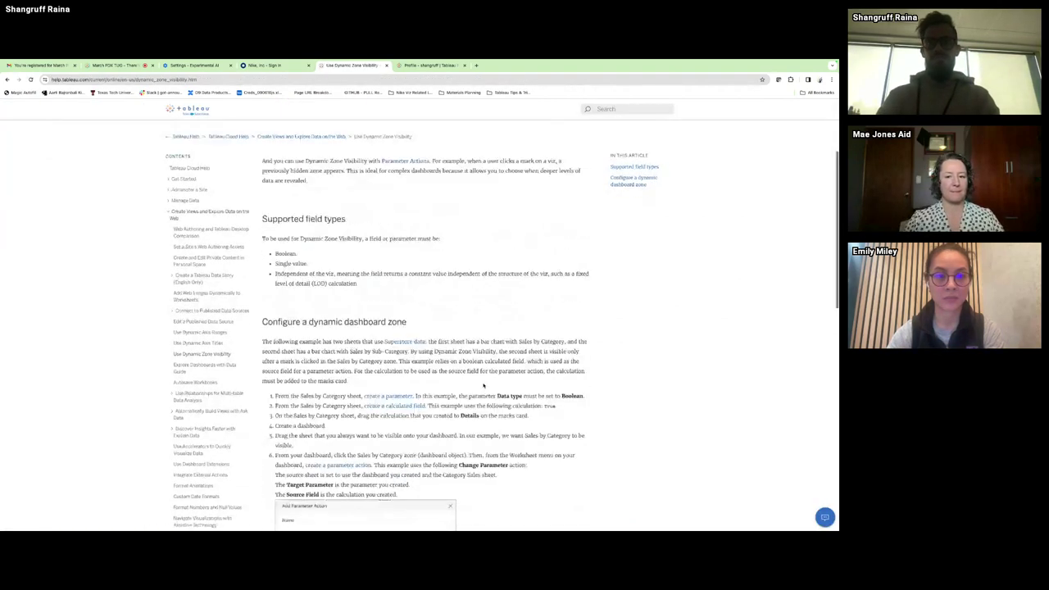
scroll(484, 385, "up", 1)
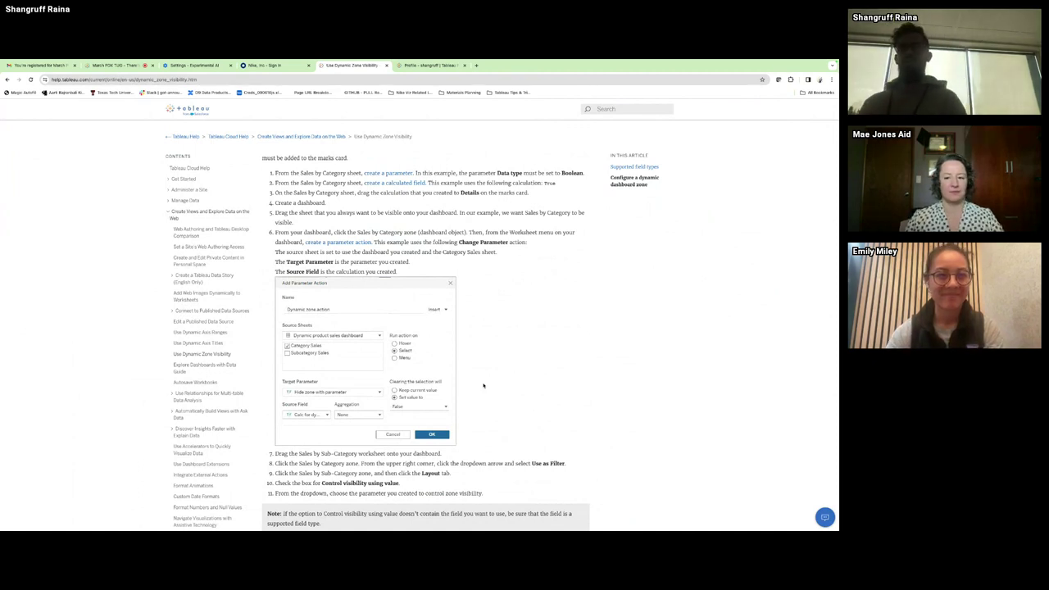
scroll(484, 385, "up", 3)
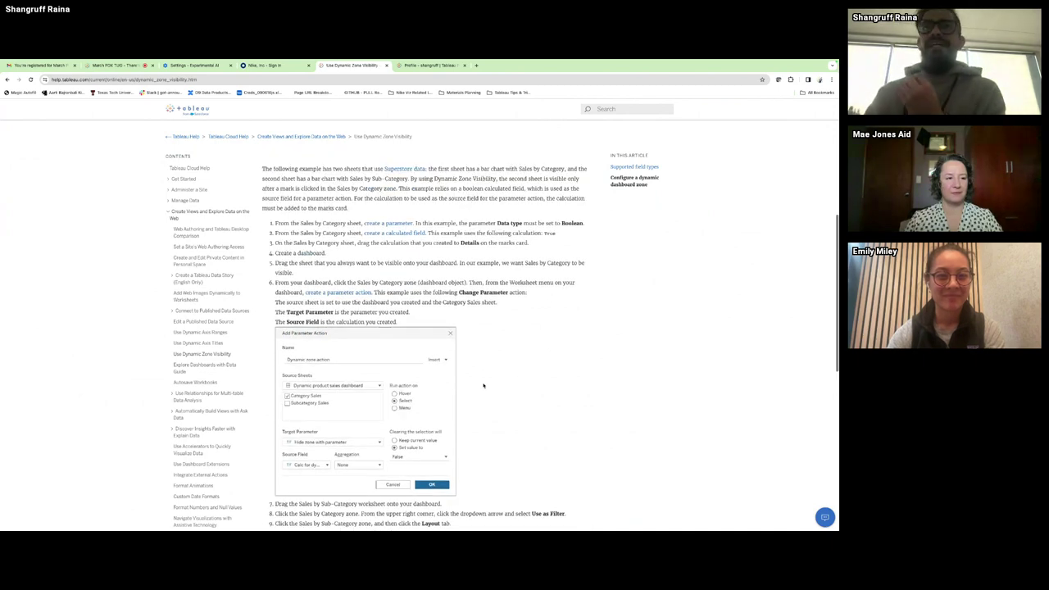
scroll(484, 385, "up", 4)
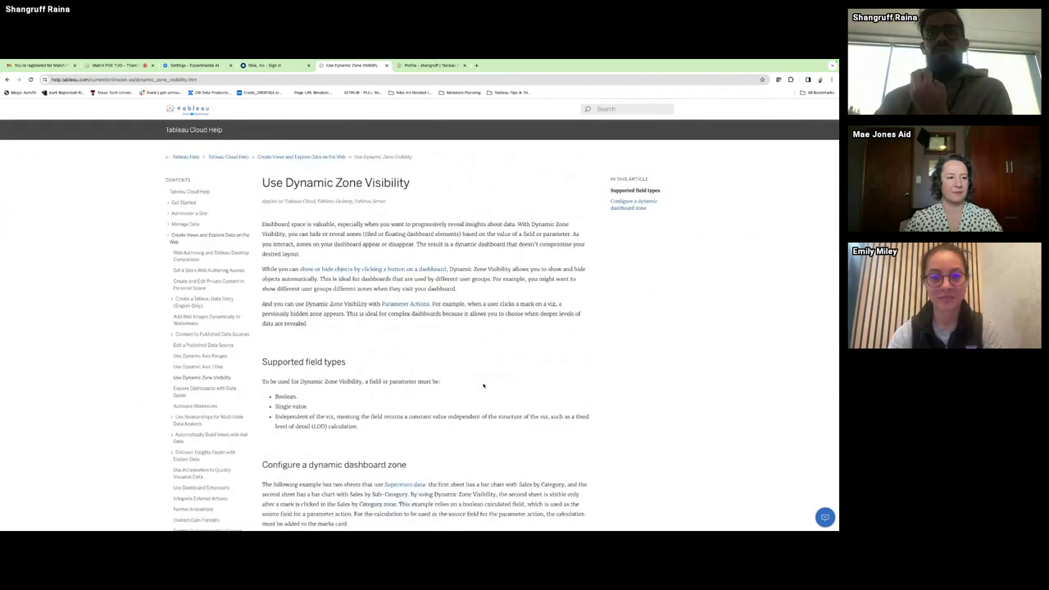
scroll(483, 385, "down", 3)
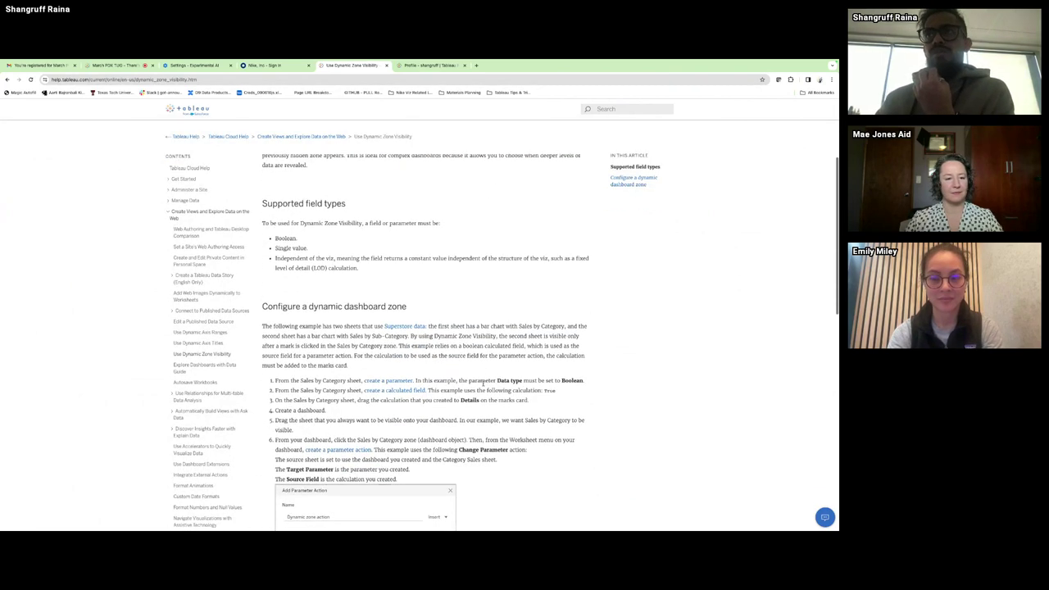
scroll(483, 386, "up", 3)
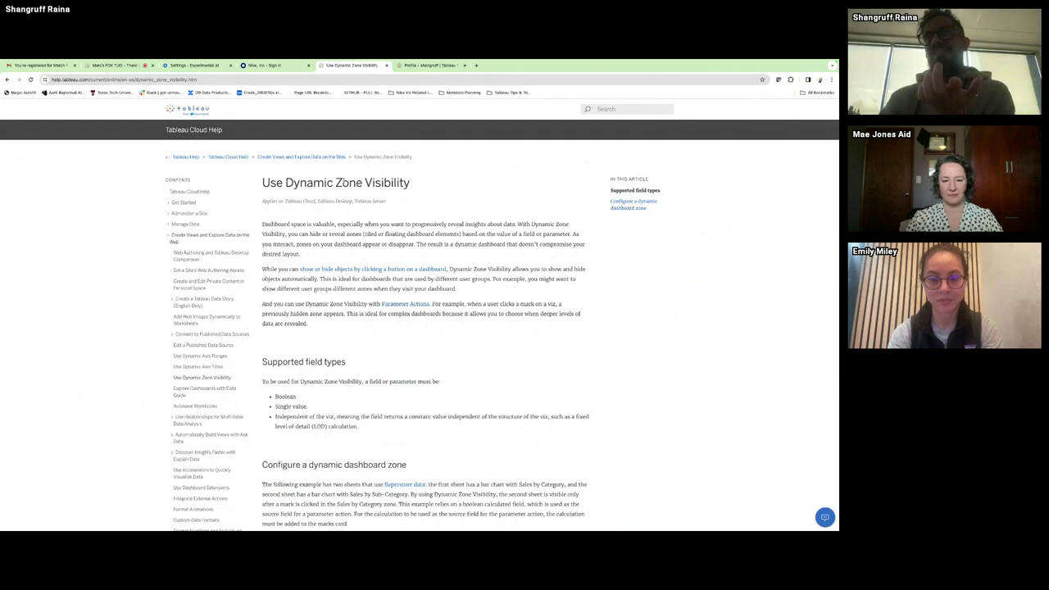
scroll(520, 351, "down", 3)
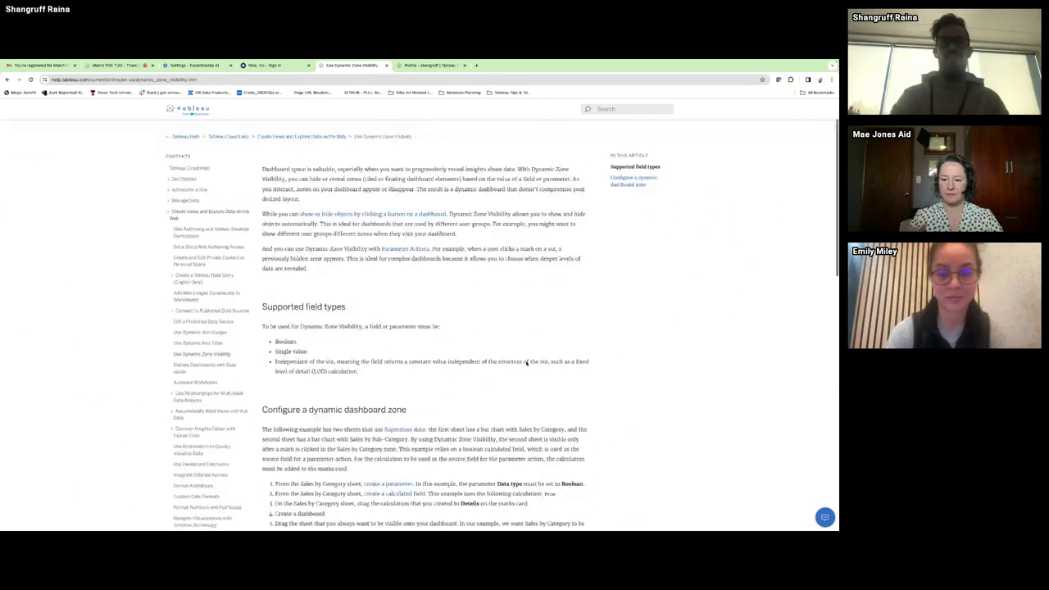
scroll(527, 362, "down", 1)
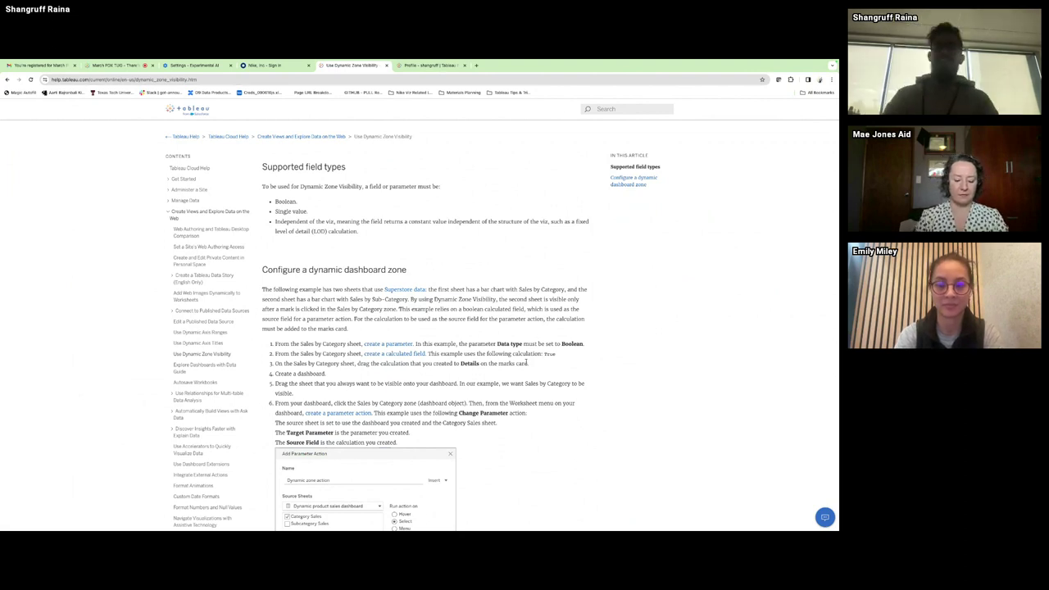
scroll(526, 363, "down", 2)
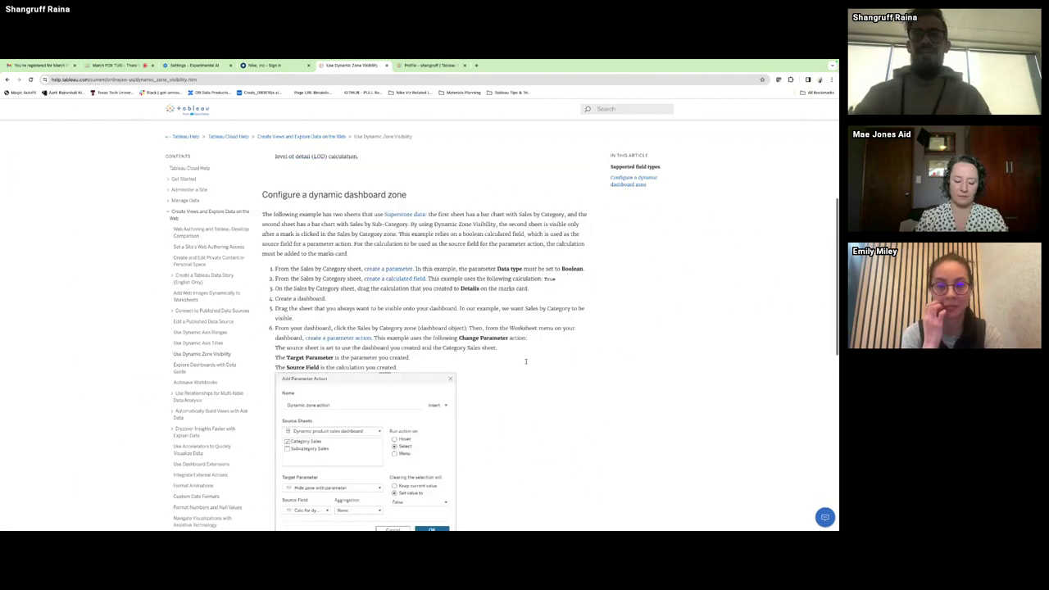
scroll(526, 363, "down", 2)
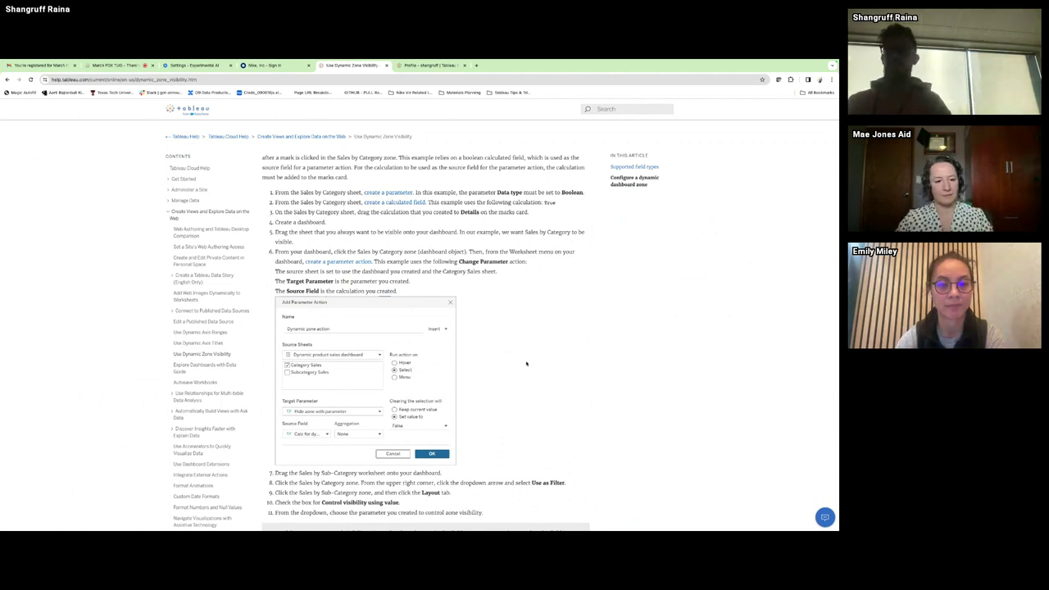
scroll(527, 363, "down", 5)
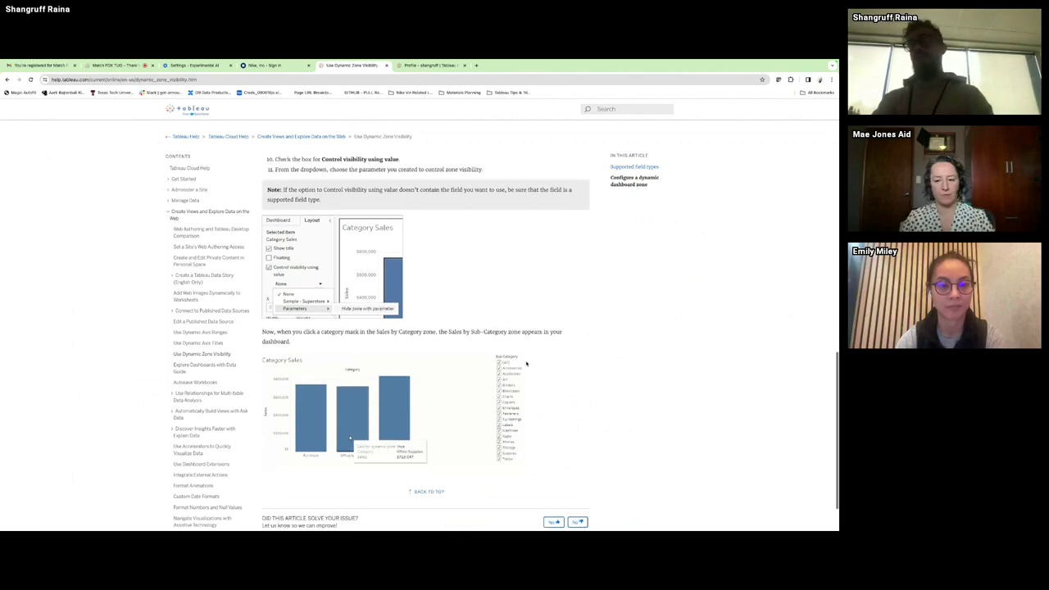
scroll(526, 363, "up", 4)
scroll(526, 363, "up", 4)
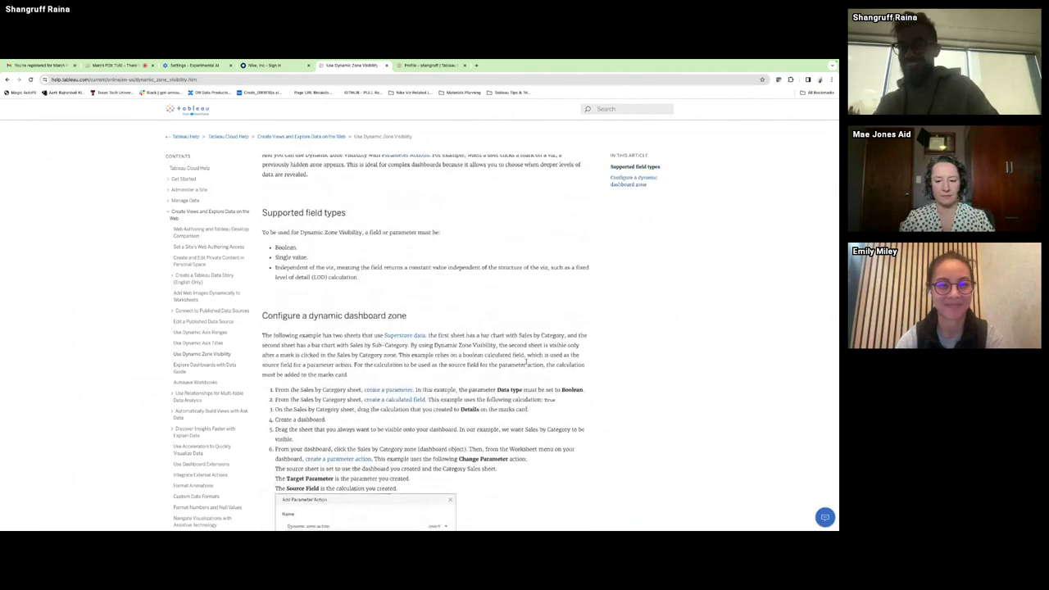
scroll(527, 364, "up", 1)
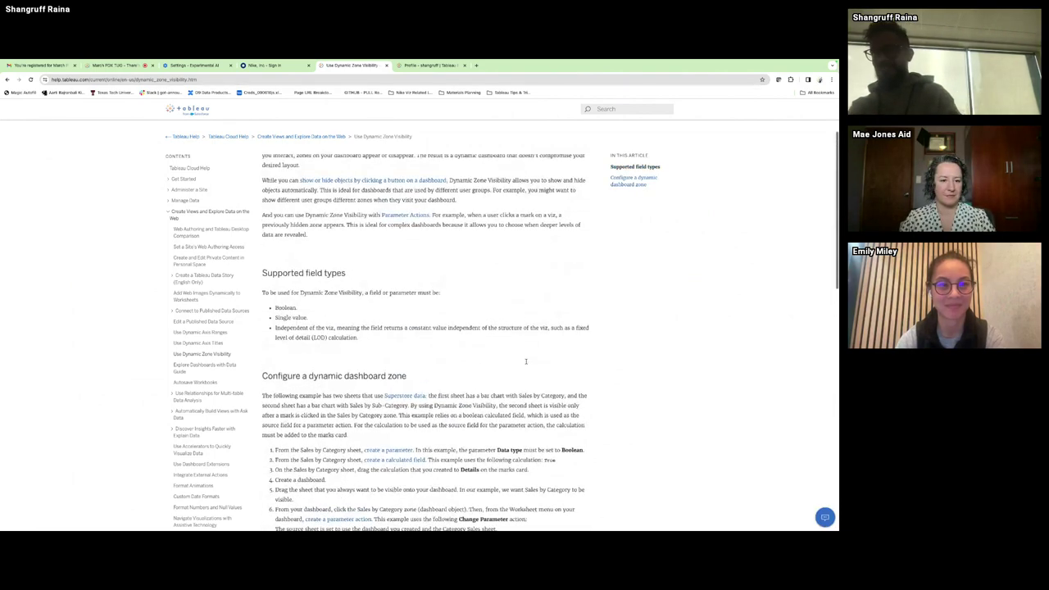
scroll(527, 363, "up", 2)
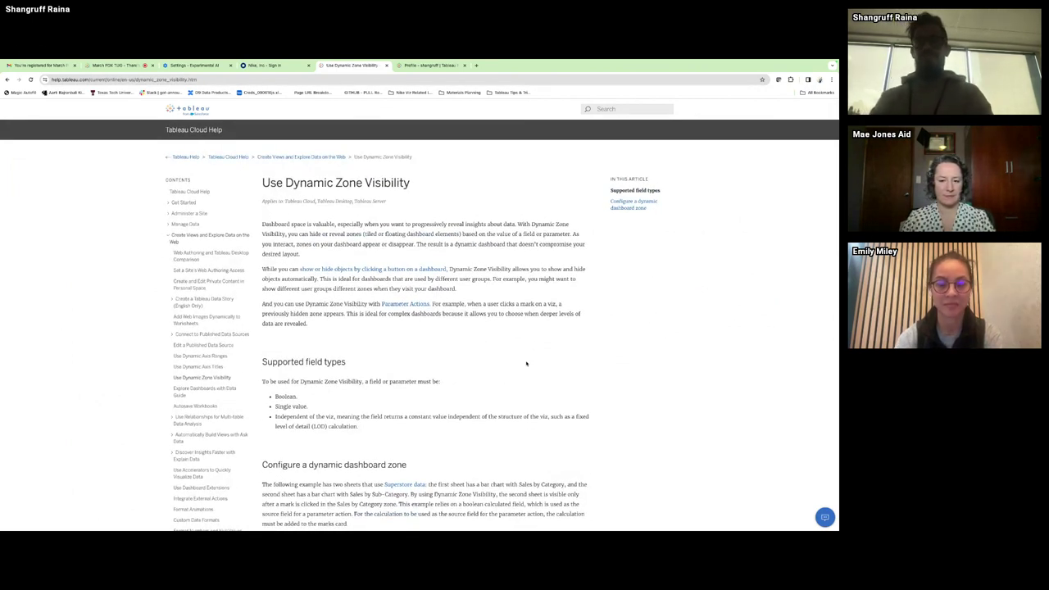
Step: Switch back to Tableau and look over the side by Side sheet and the divergent chart on Sheet 45
key("alt+Tab")
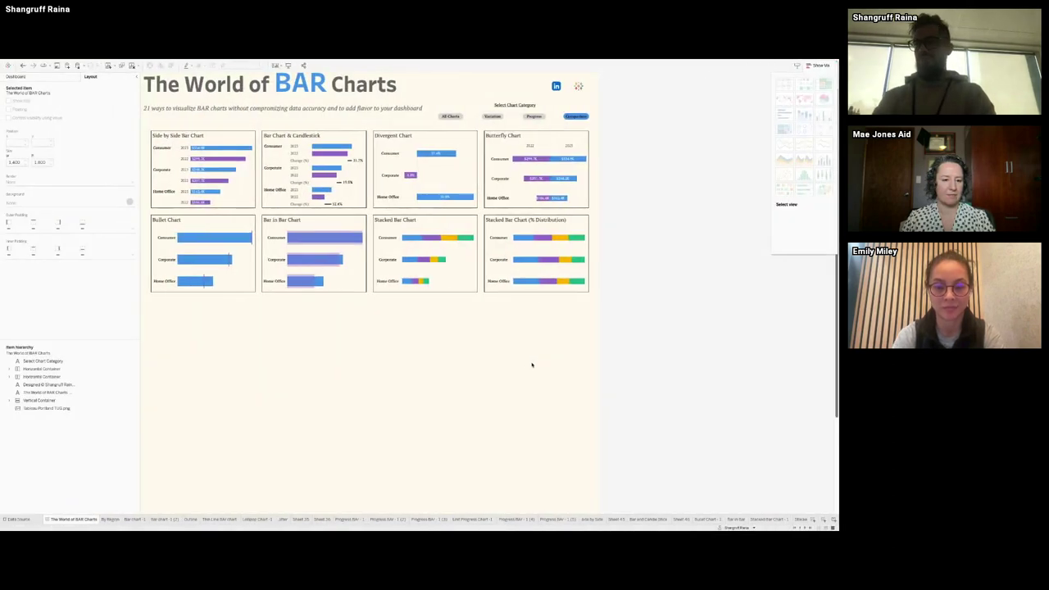
scroll(804, 525, "down", 1)
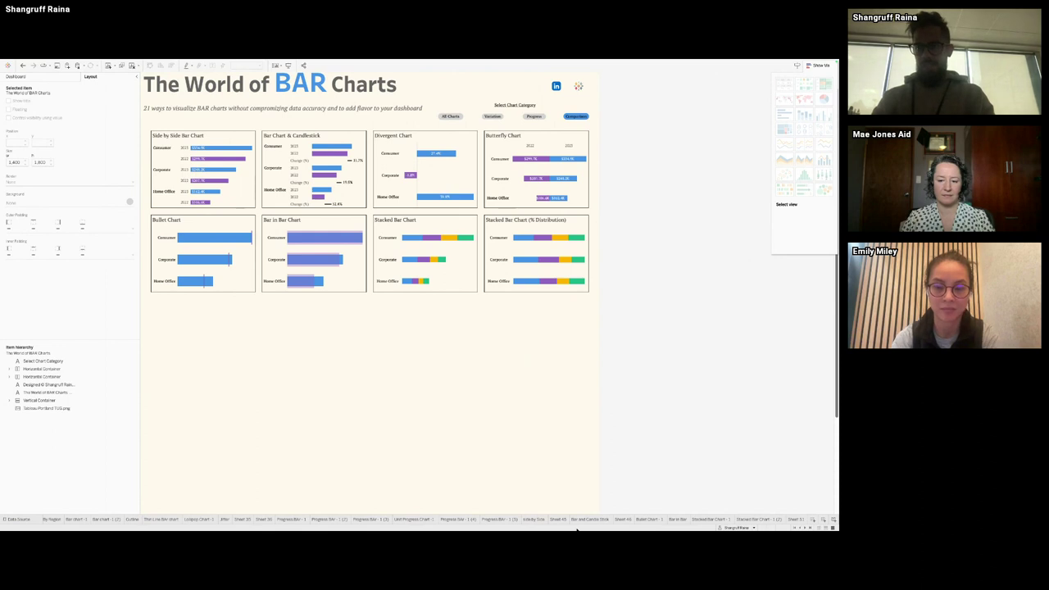
left_click(535, 520)
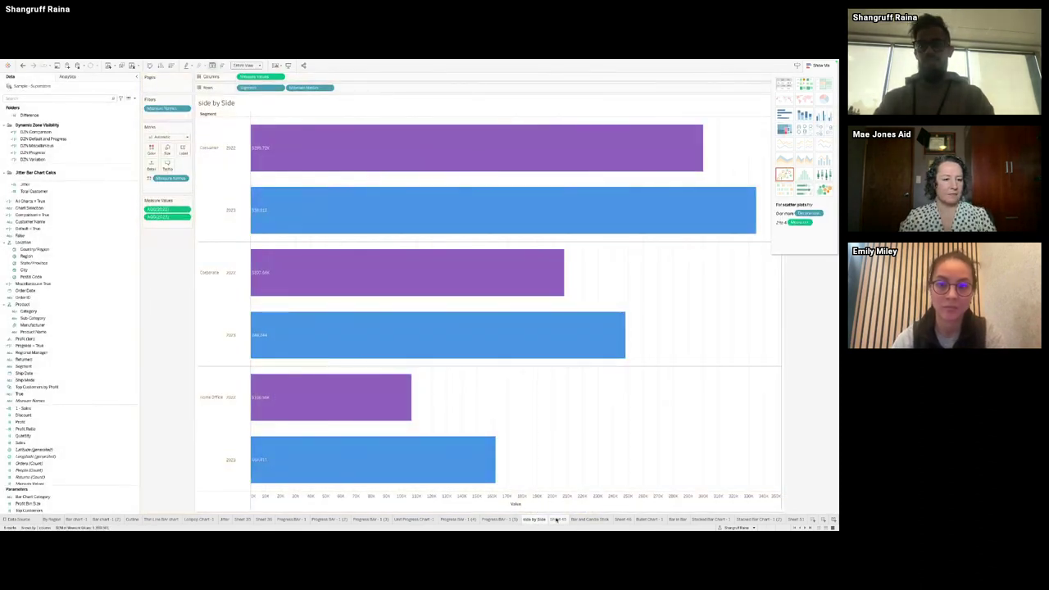
left_click(554, 520)
left_click(541, 521)
left_click(557, 519)
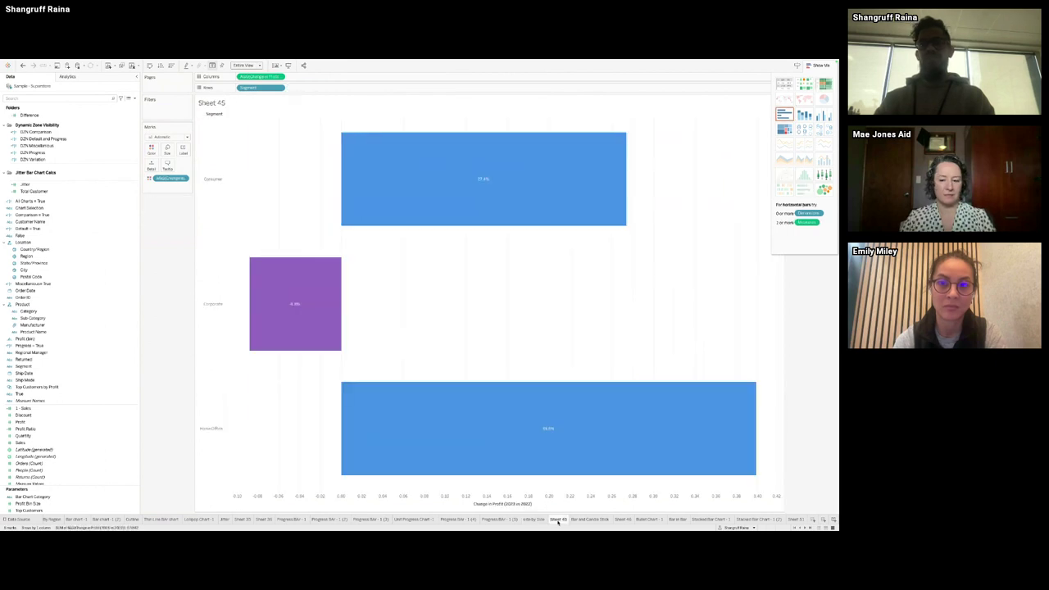
Step: Start a new parameter named Make Selection with the String data type
left_click(134, 99)
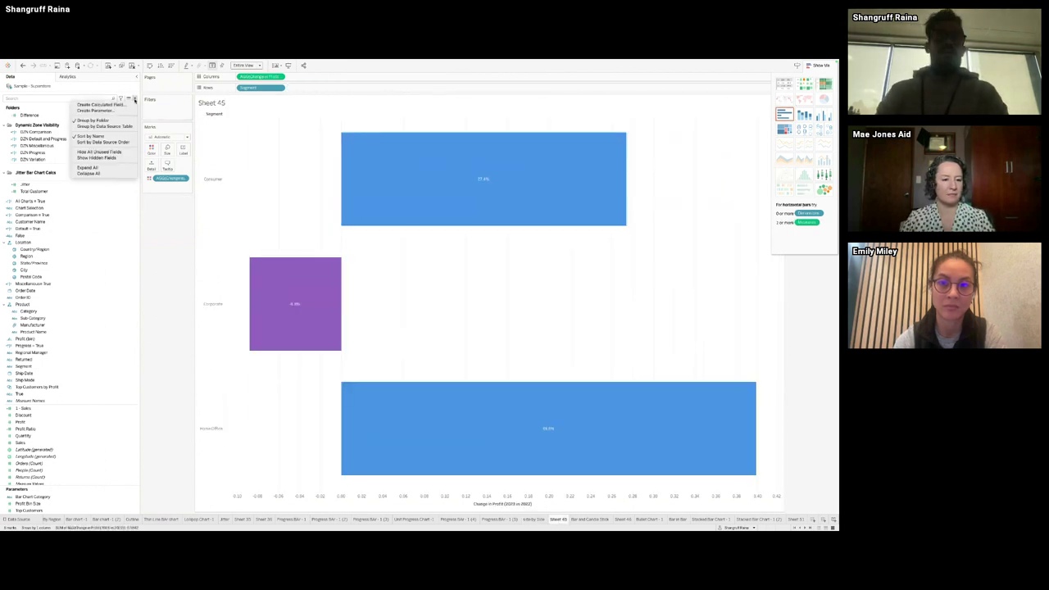
left_click(120, 110)
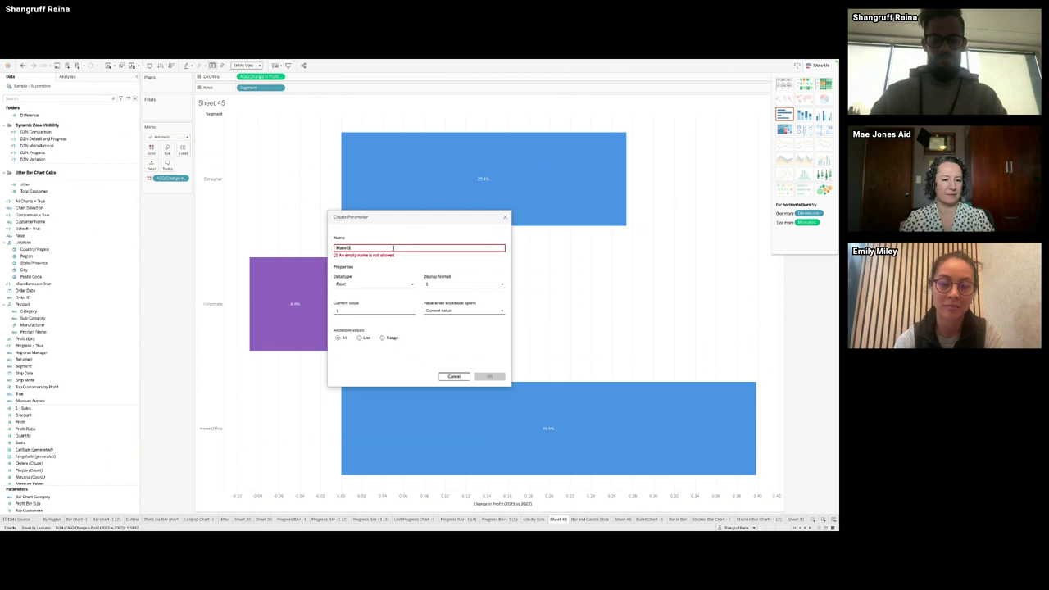
type("Make Selection")
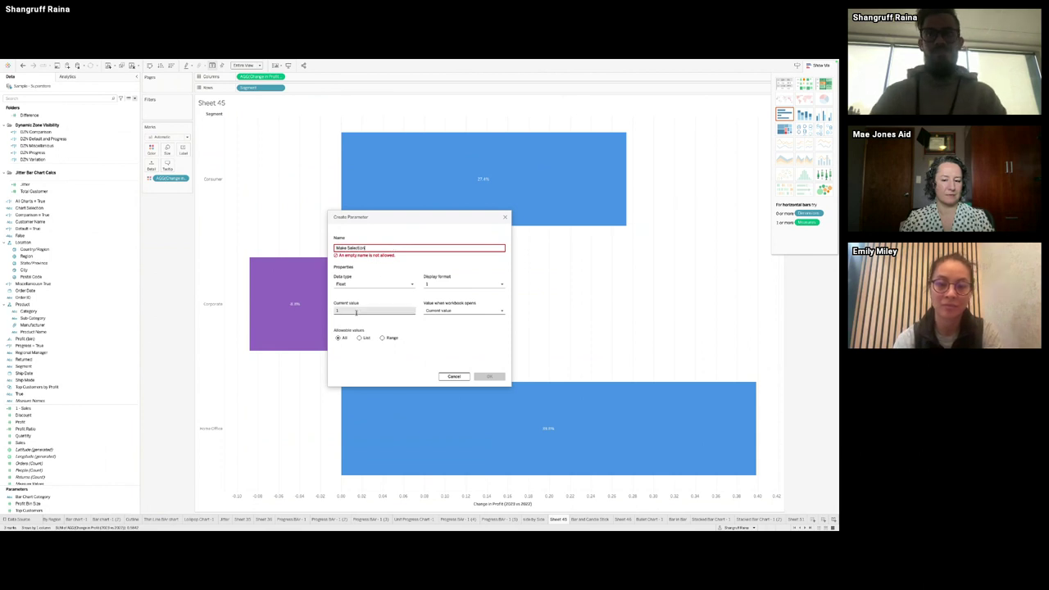
left_click(371, 278)
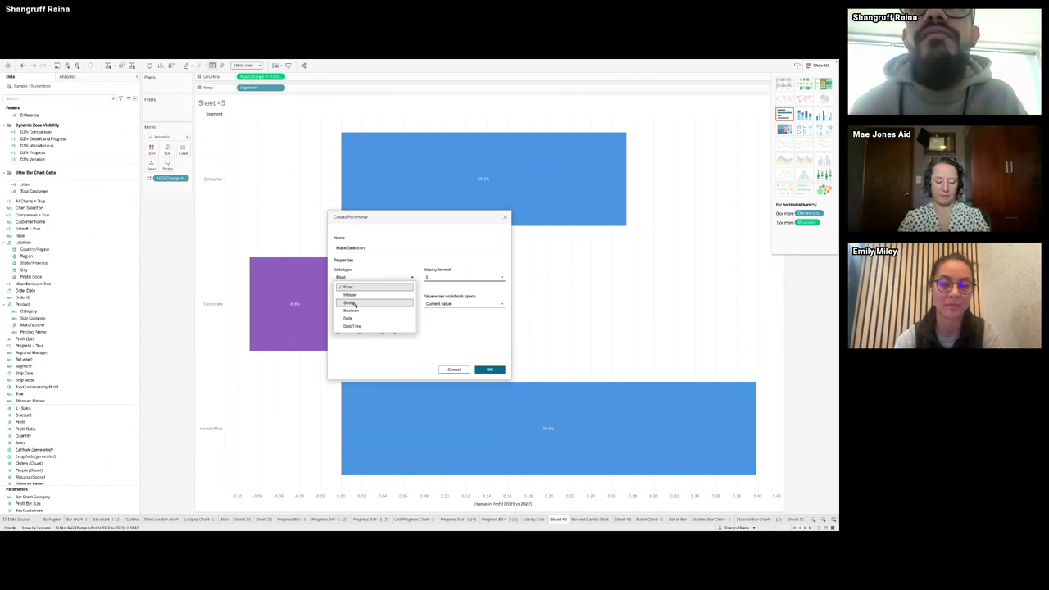
left_click(352, 303)
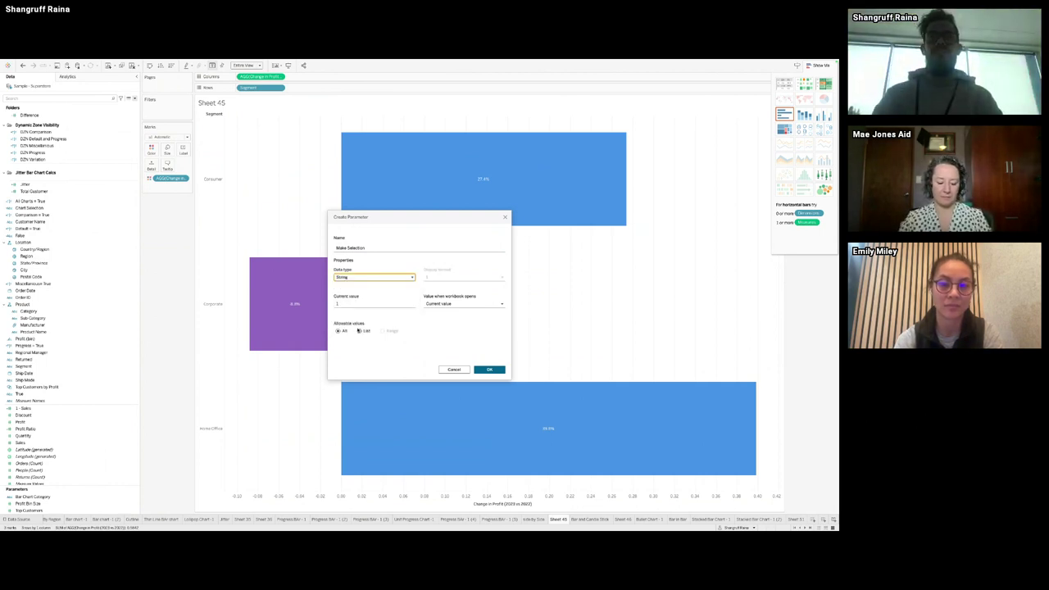
Step: Restrict the parameter's allowable values to a list of Side and Div, and create it
left_click(359, 330)
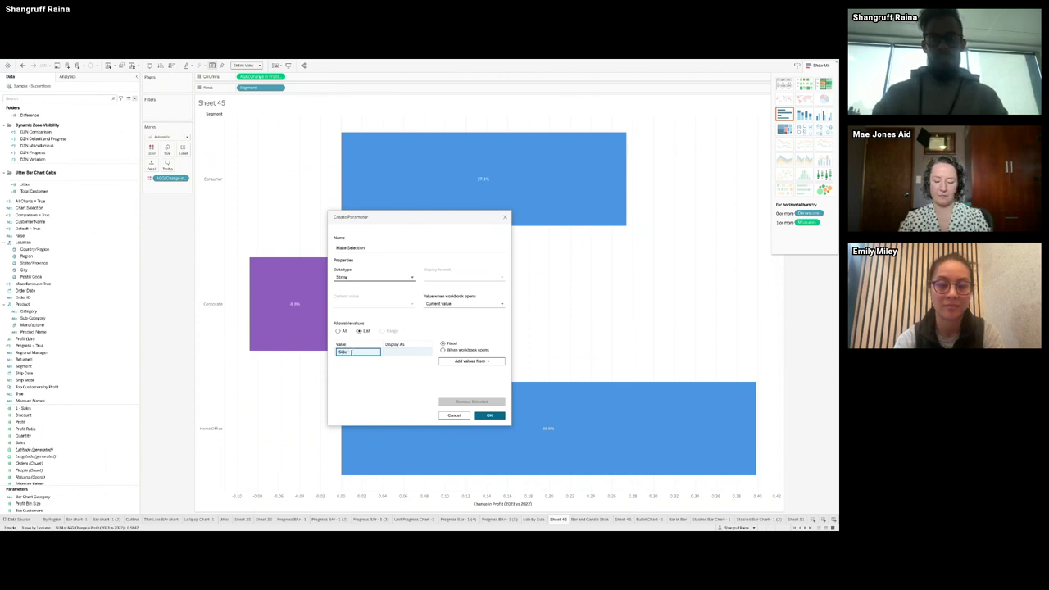
type("Side")
key("Return")
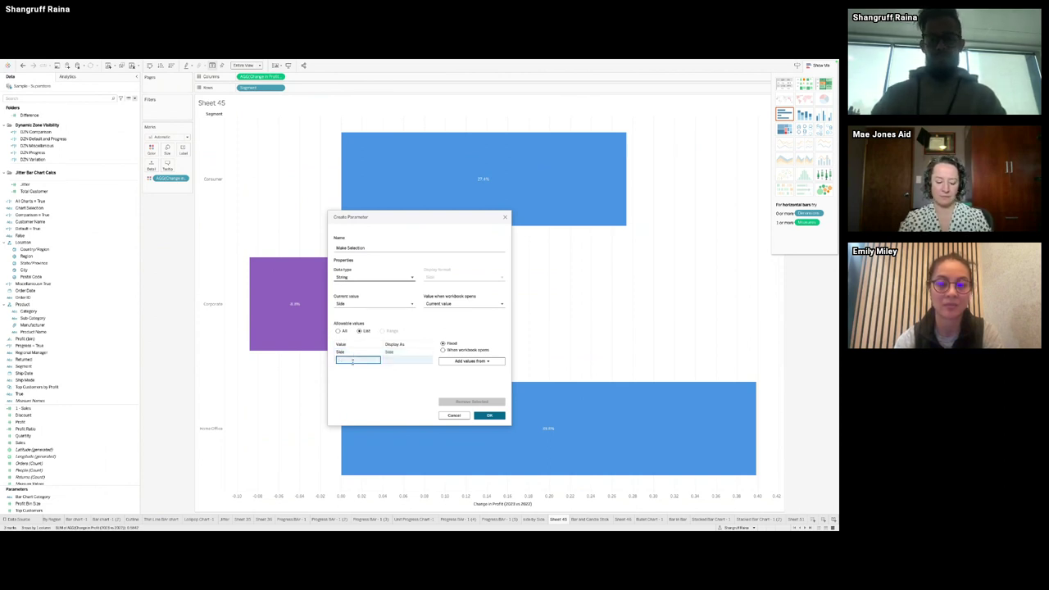
type("Div")
key("Return")
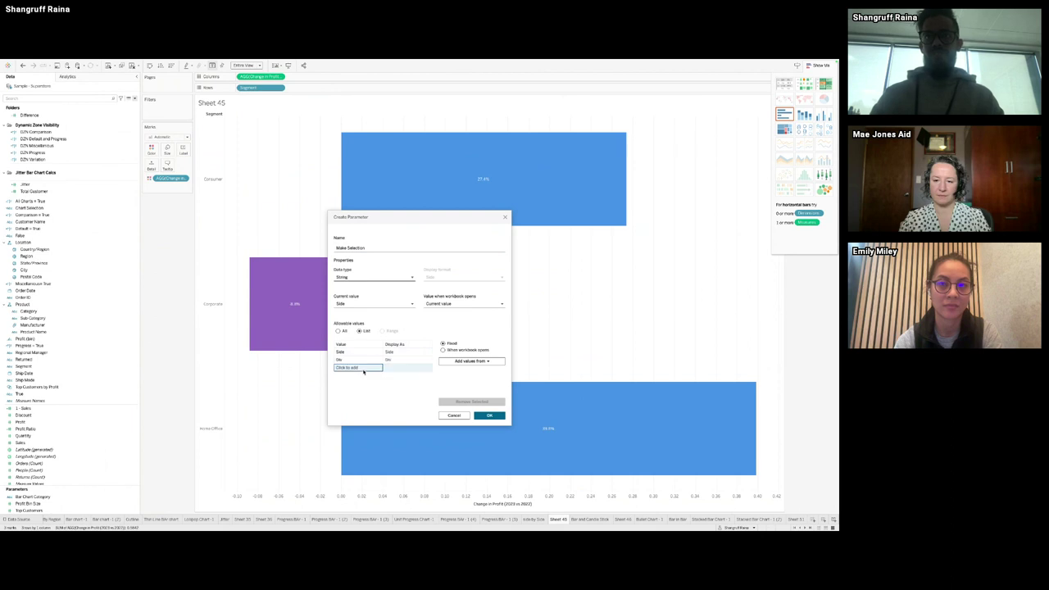
left_click(488, 416)
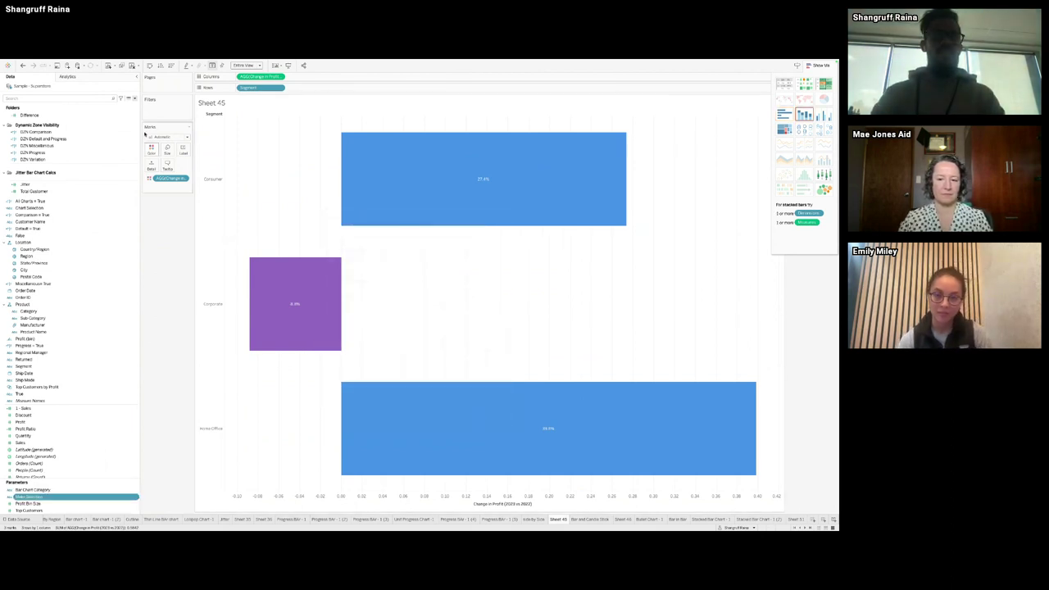
Step: Create a calculated field named DZN Side with the formula [Make Selection] = "Side"
left_click(134, 98)
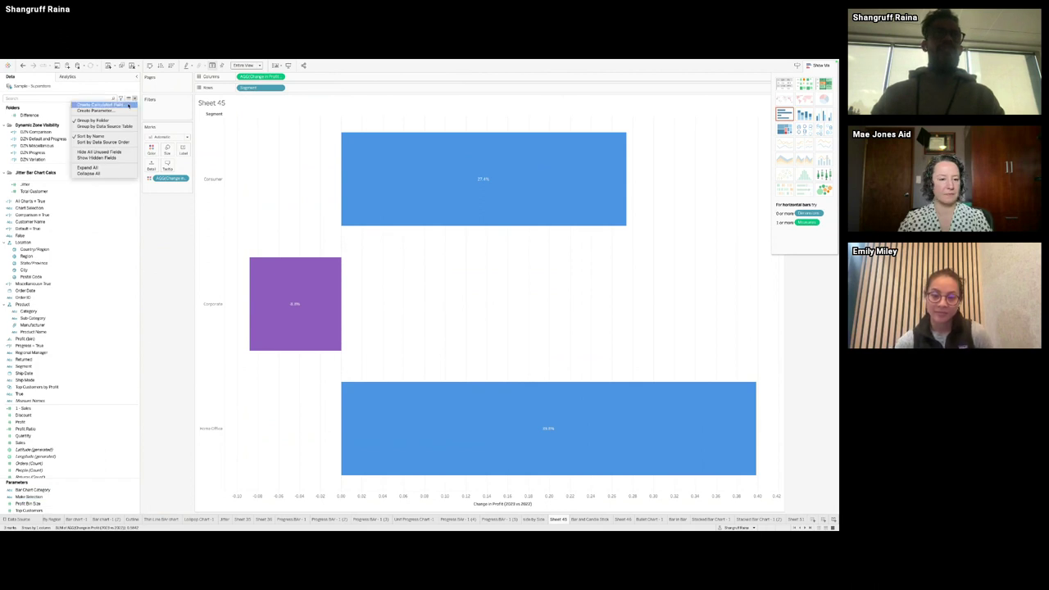
left_click(129, 104)
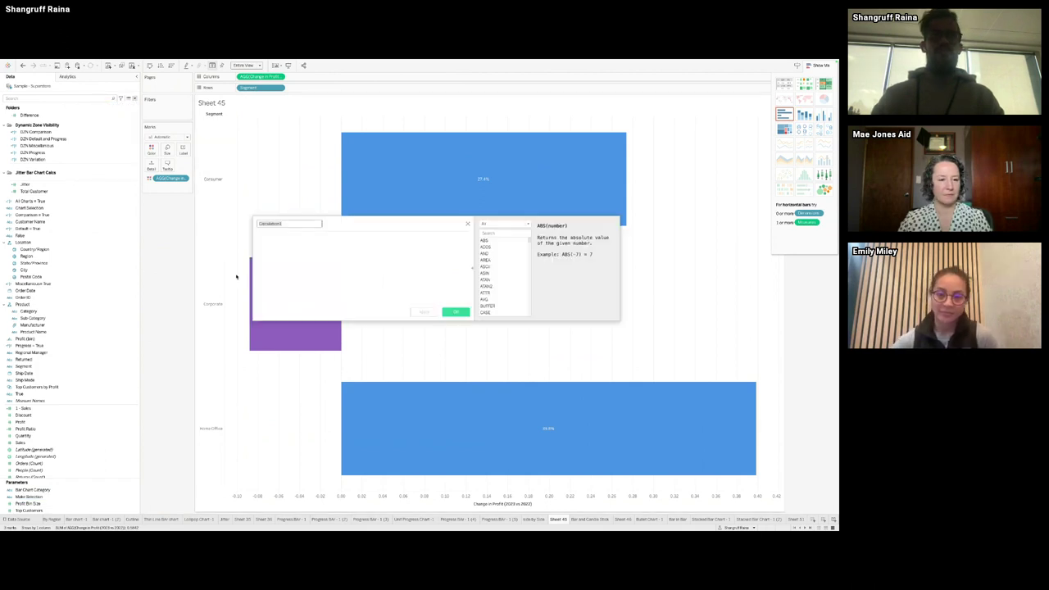
left_click(51, 497)
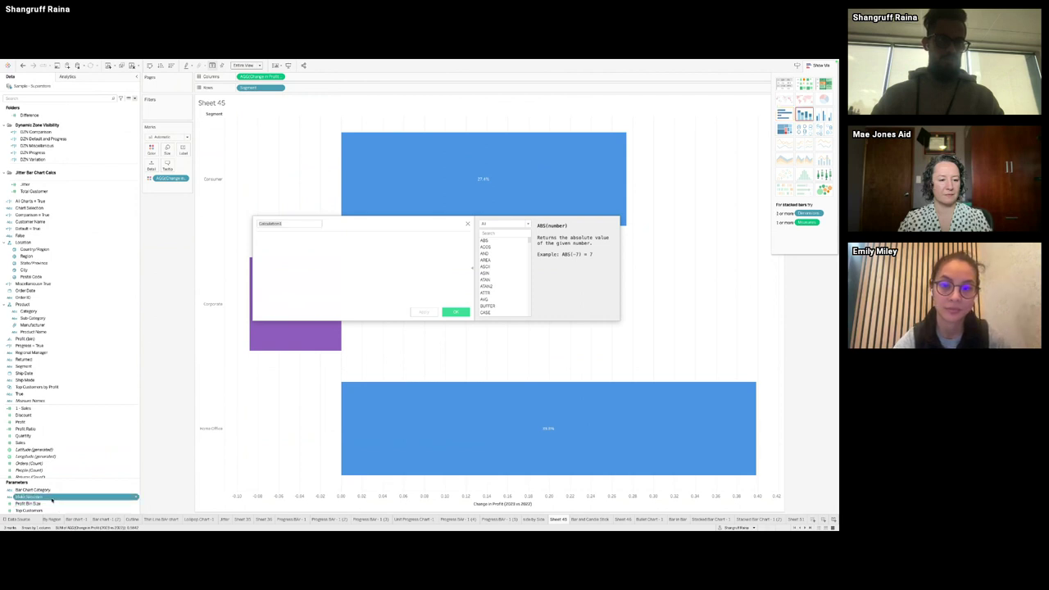
left_click_drag(52, 497, 350, 286)
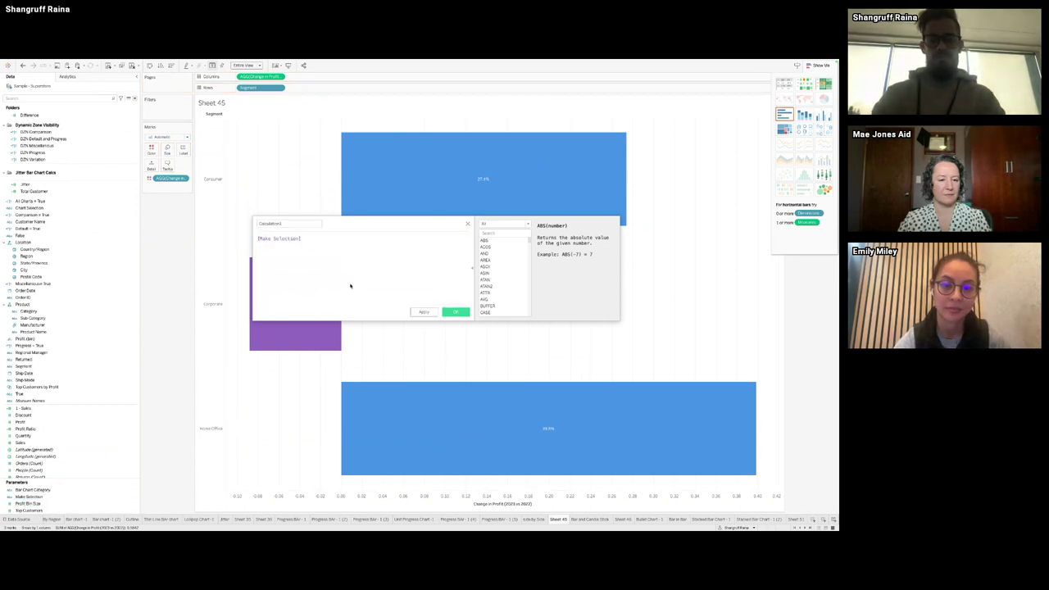
type("= \"Side\"")
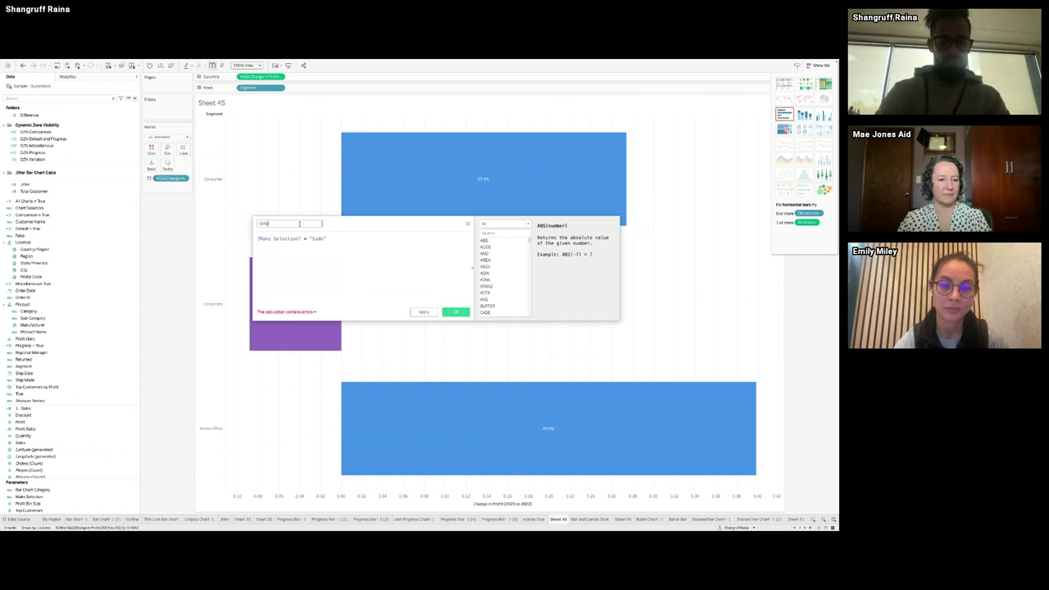
type("DZN Side")
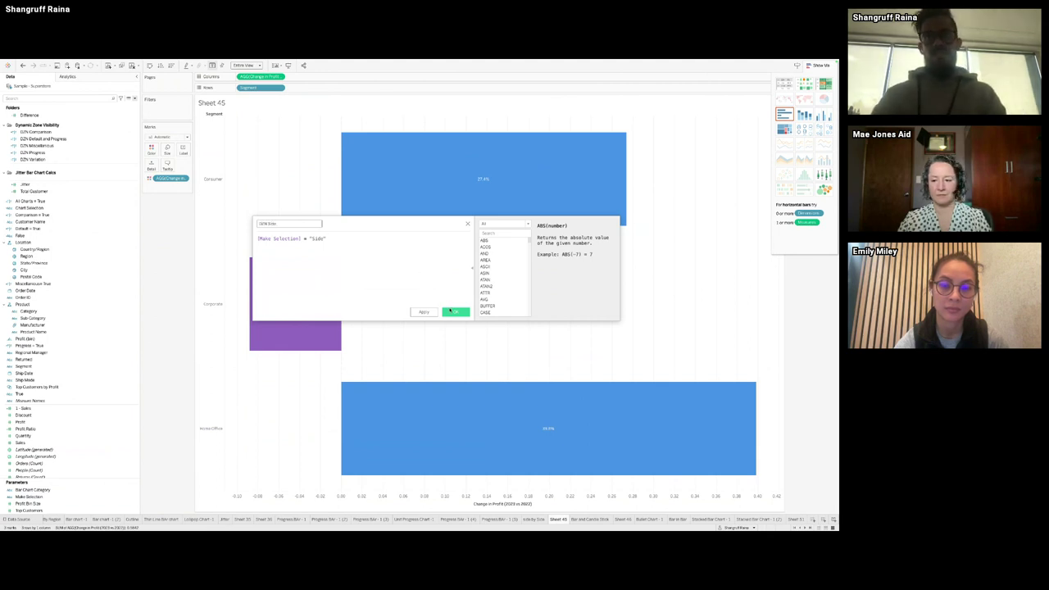
left_click(455, 311)
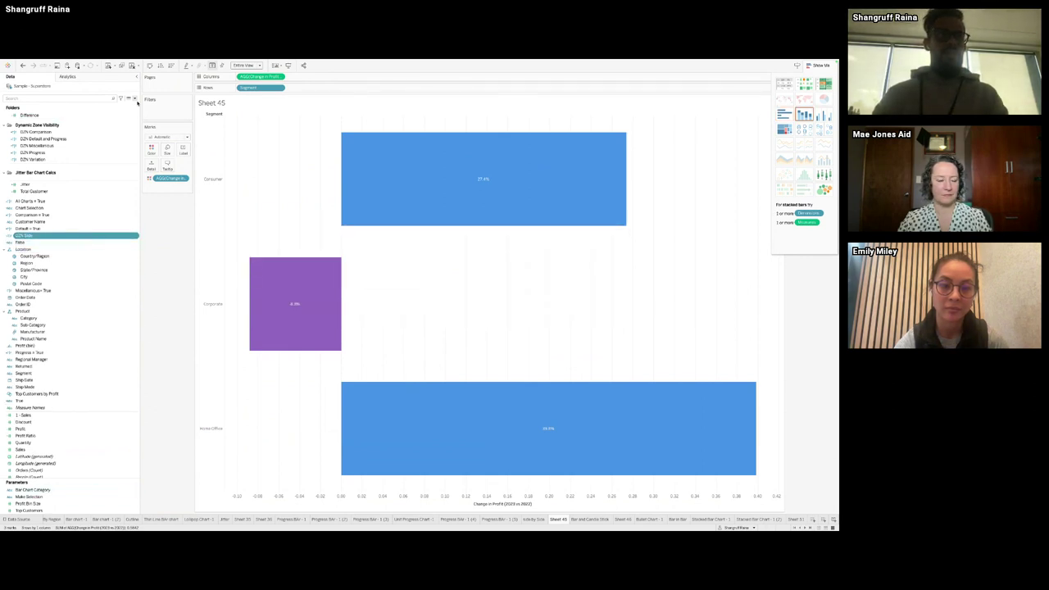
Step: Create a second calculated field named DZN Div with the formula [Make Selection] = "Div"
left_click(135, 98)
left_click(99, 104)
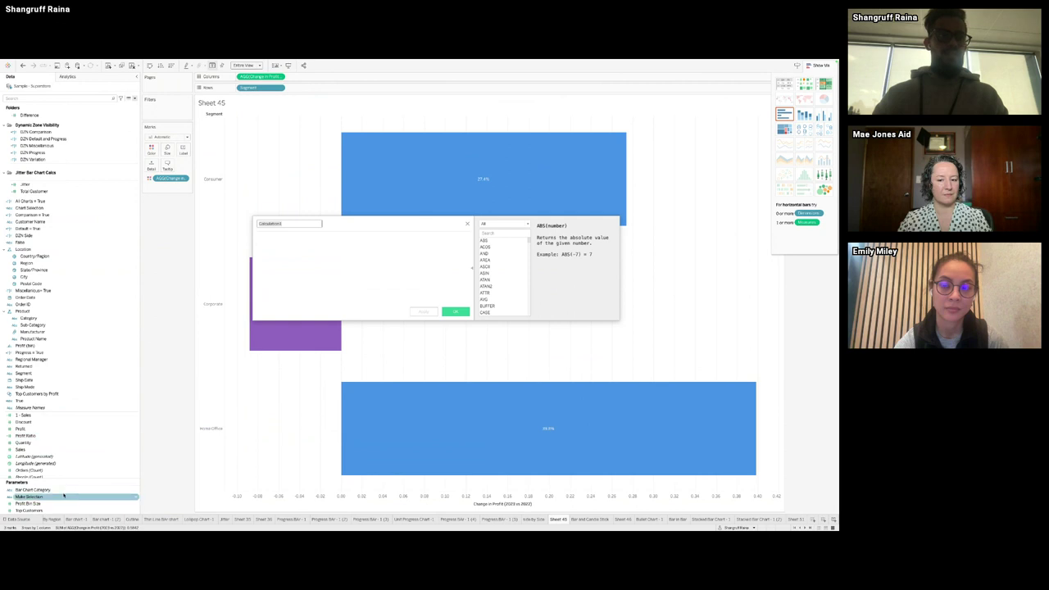
left_click_drag(49, 497, 341, 292)
type("= ")
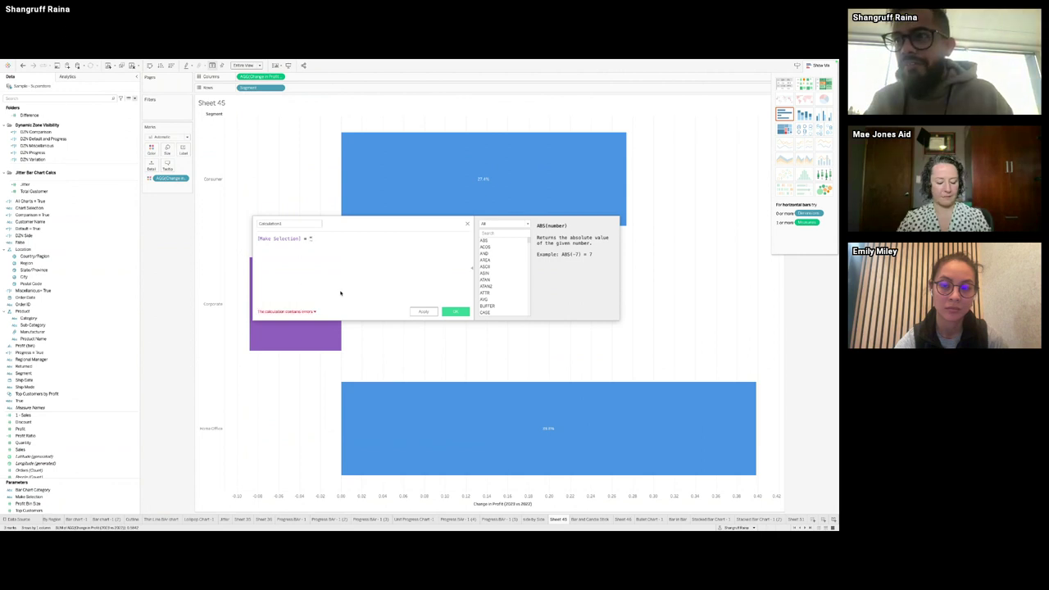
type("\"Di")
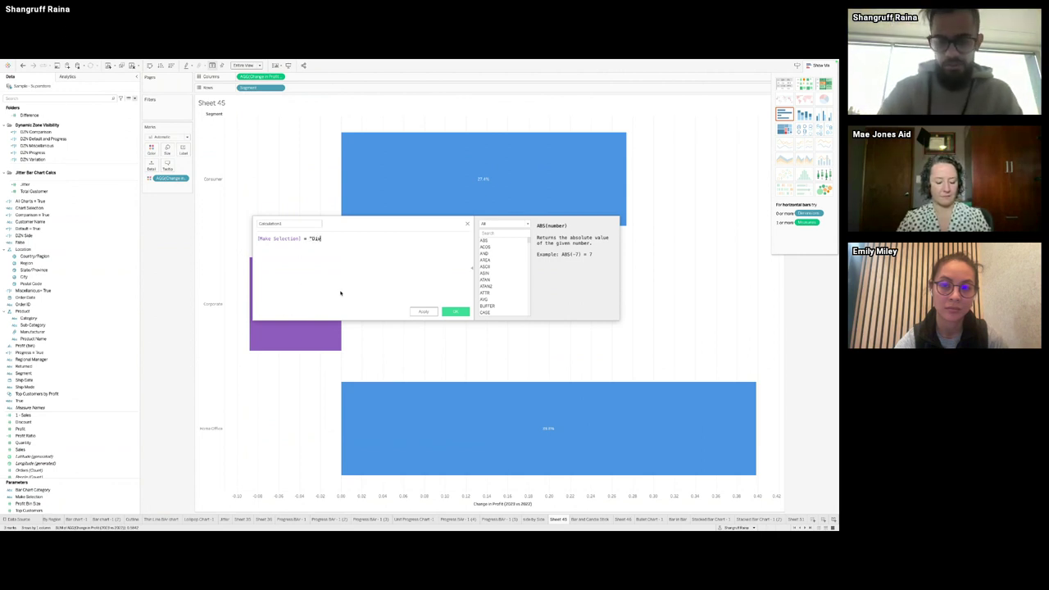
type("v")
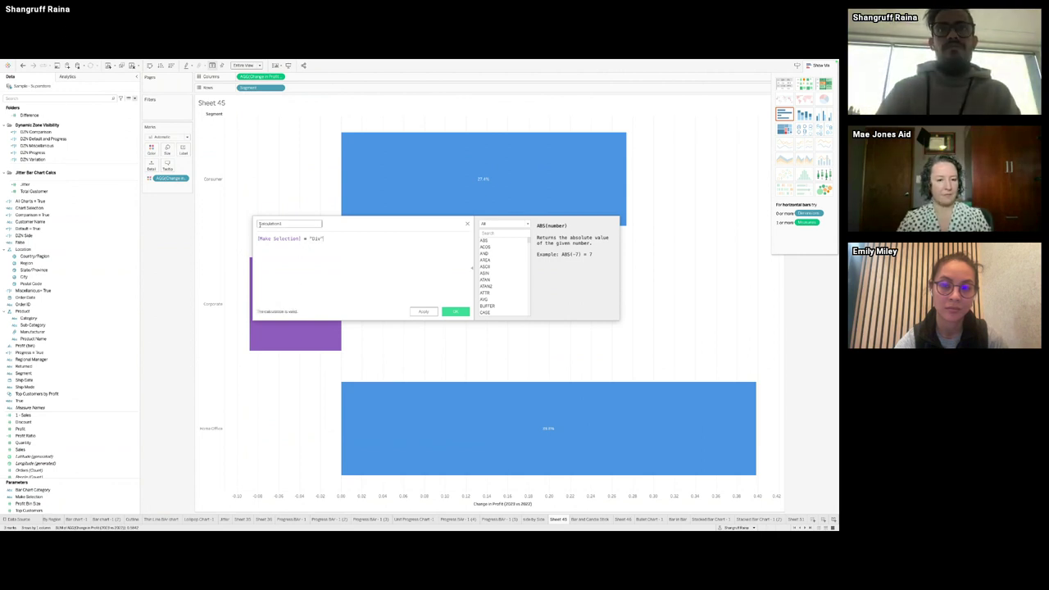
double_click(315, 221)
key("BackSpace")
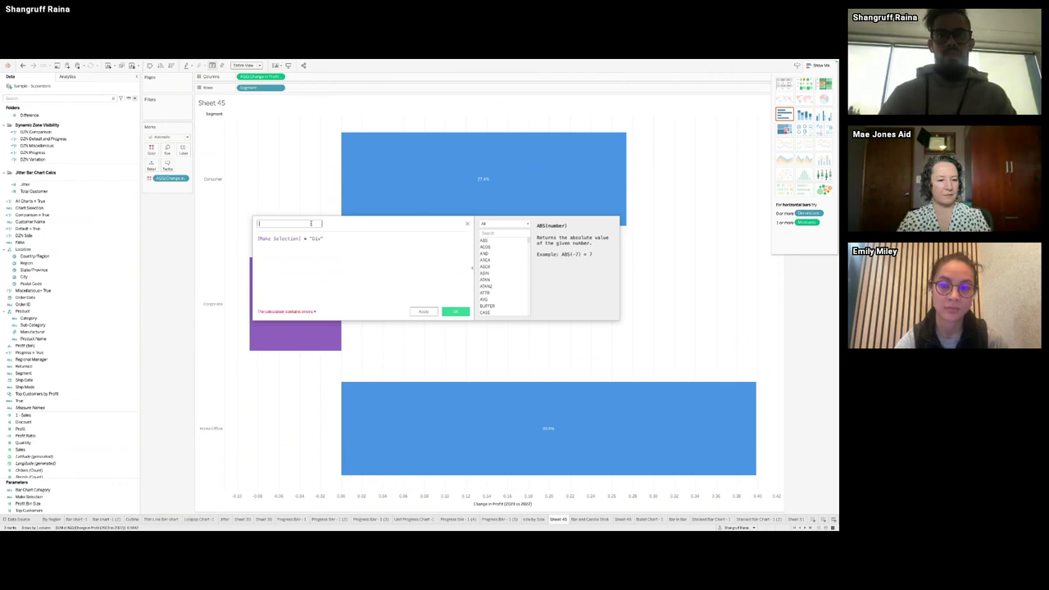
type("Div")
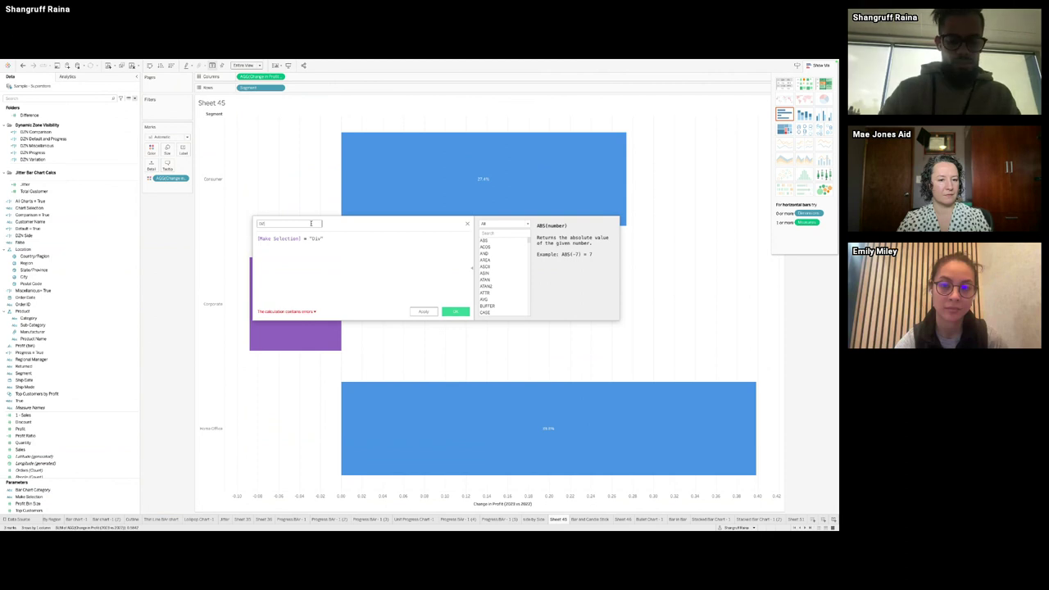
type("id")
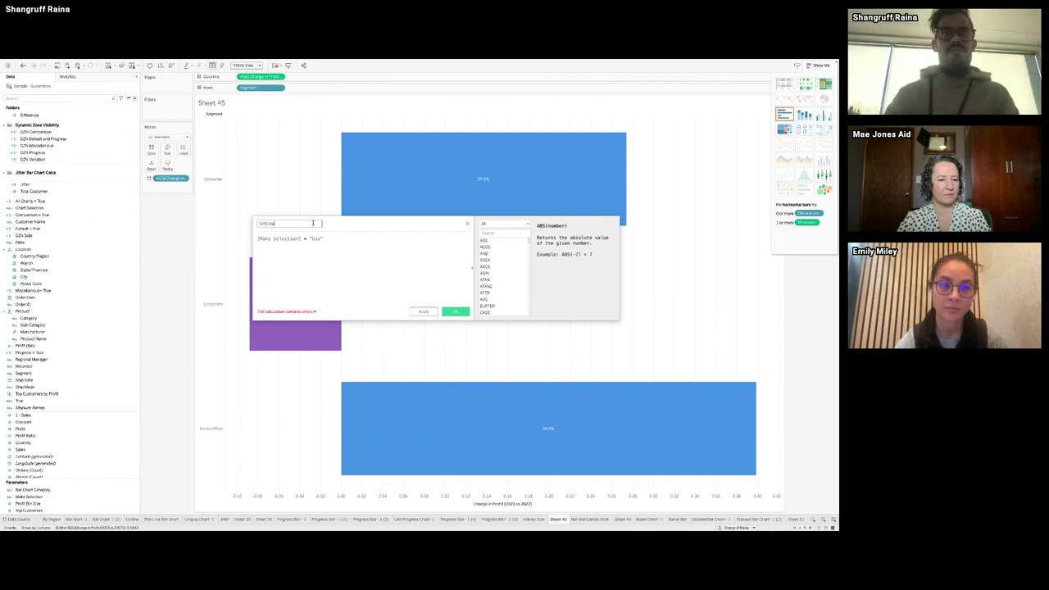
left_click(456, 311)
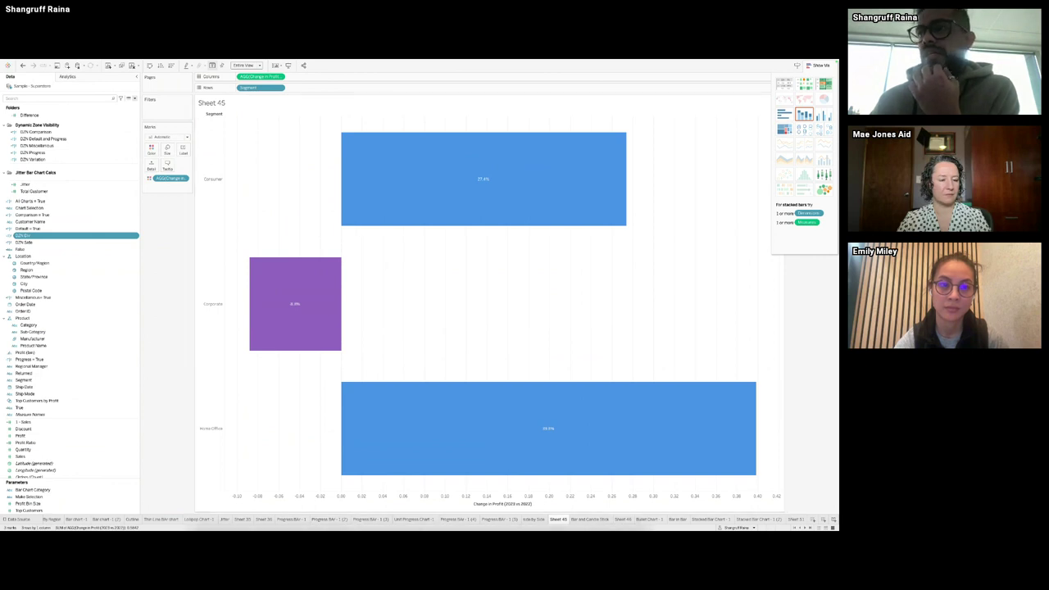
Step: Create a new blank dashboard and bring up its list of available sheets
left_click(533, 519)
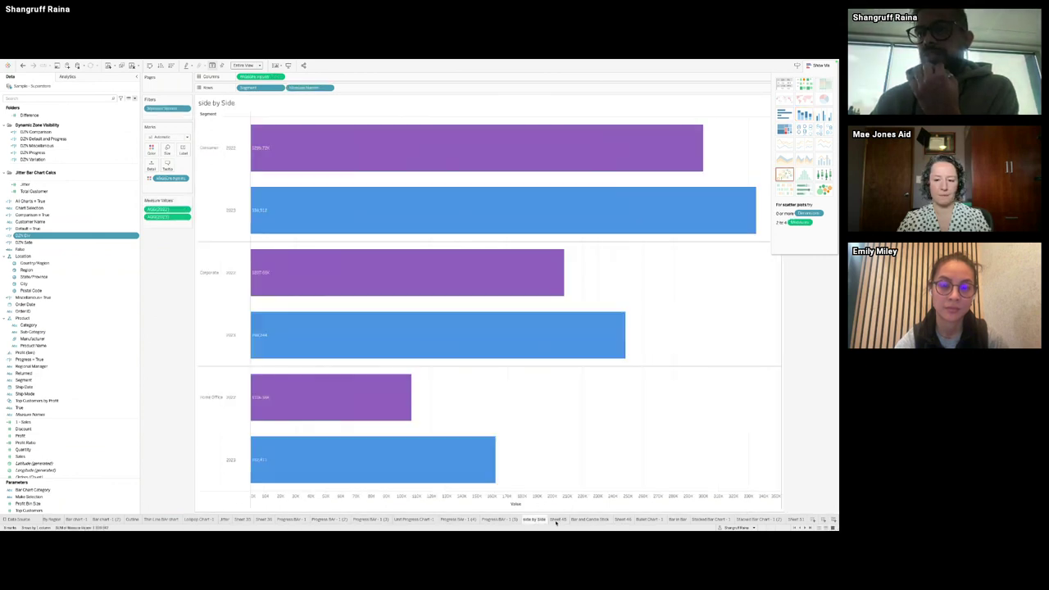
left_click(558, 520)
left_click(814, 519)
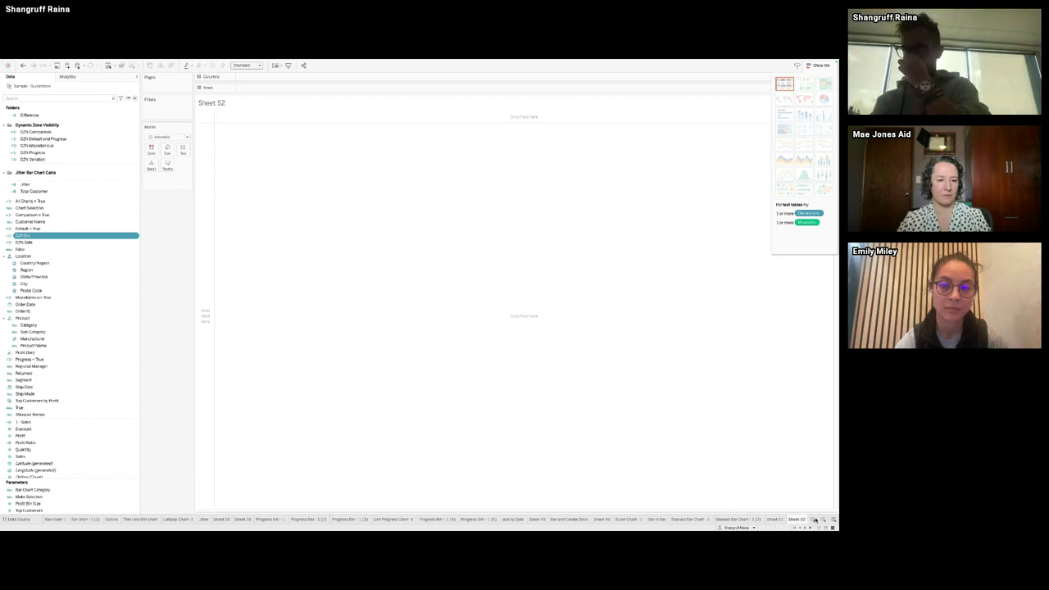
left_click(822, 519)
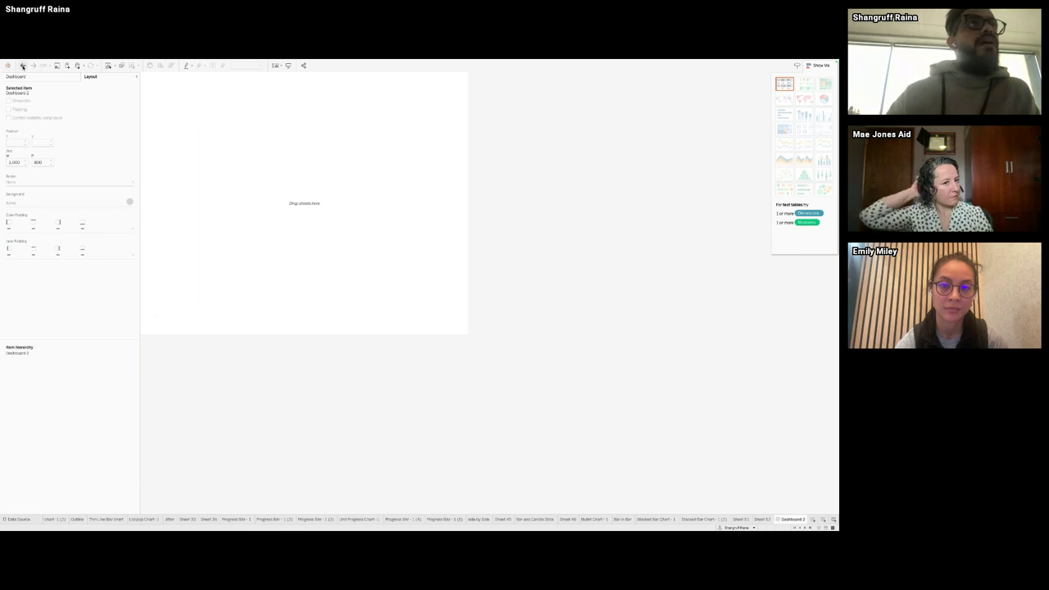
left_click(23, 77)
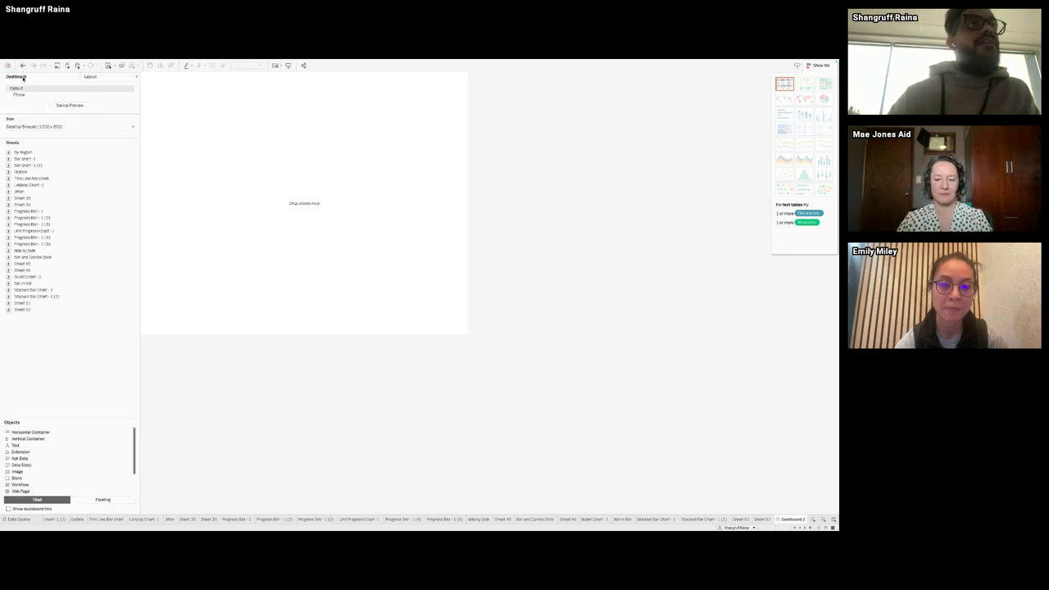
Step: Place the side by Side sheet on the dashboard with Sheet 45 tiled directly below it
mouse_move(43, 179)
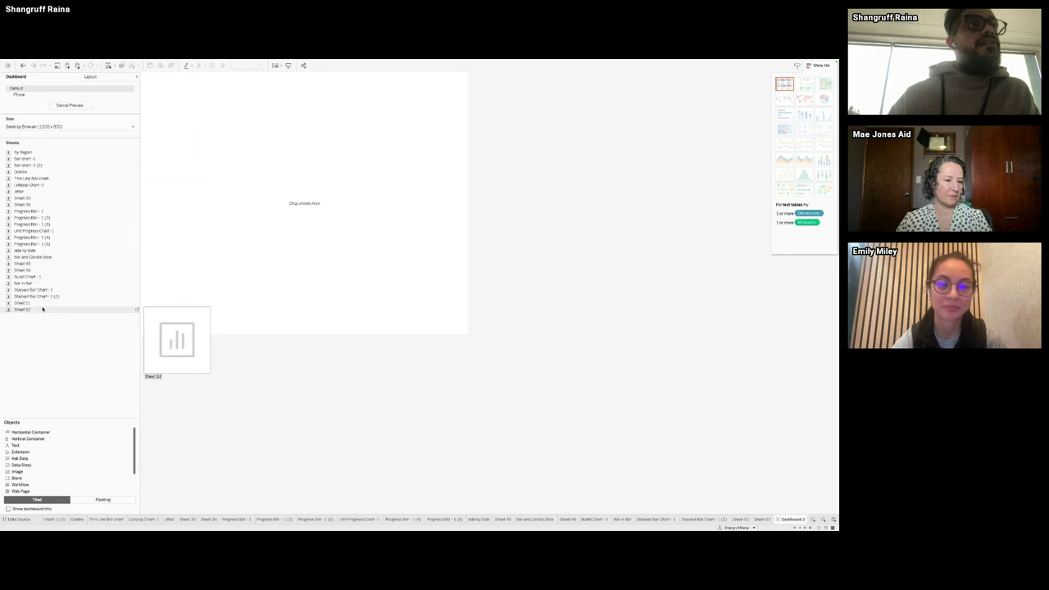
double_click(47, 251)
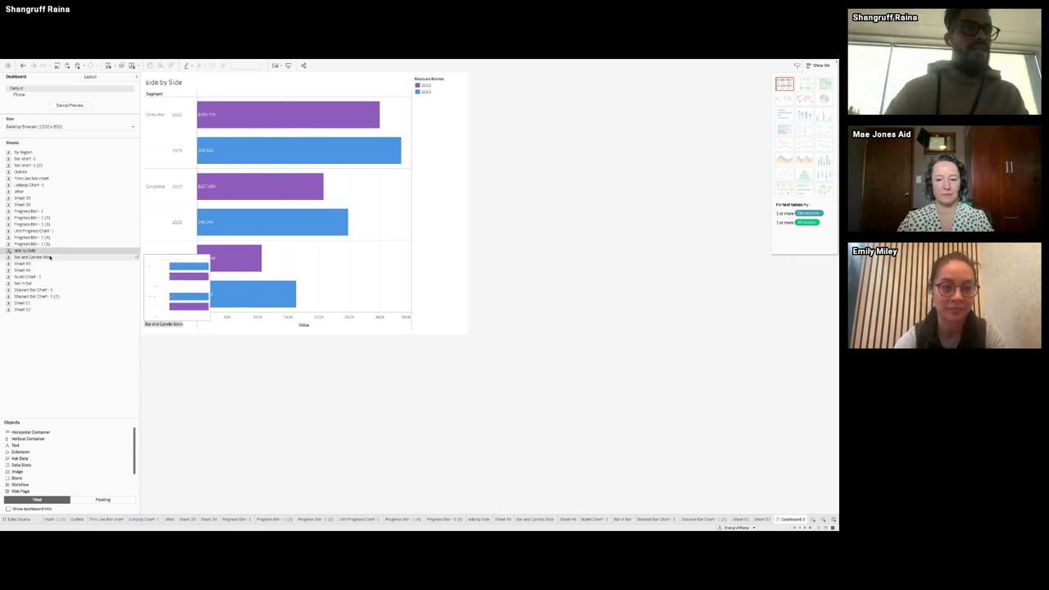
left_click_drag(49, 264, 228, 317)
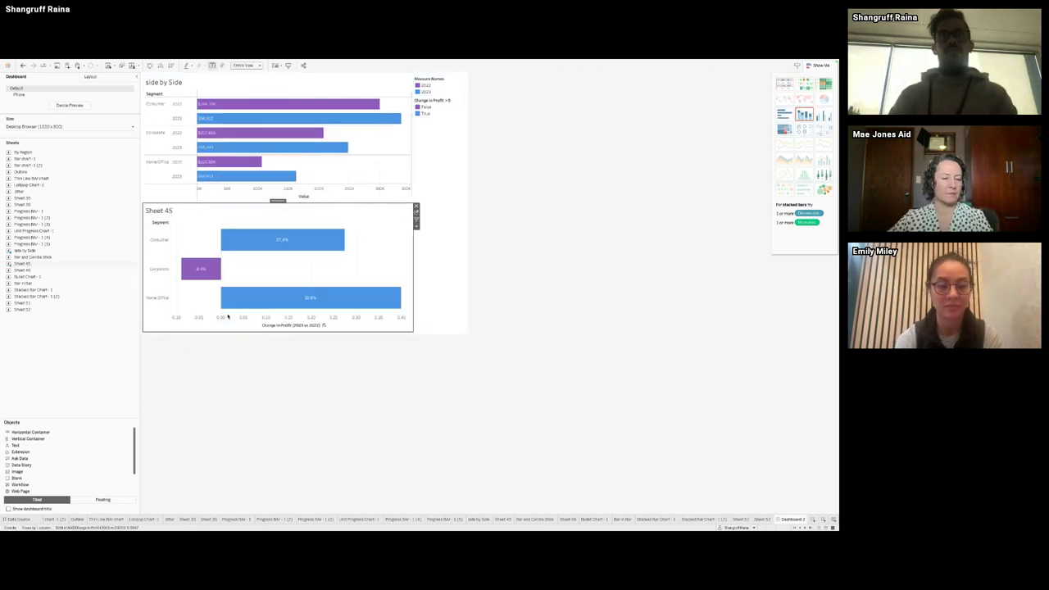
Step: Control the side by Side chart's visibility on the dashboard using the DZN Side field
left_click(109, 76)
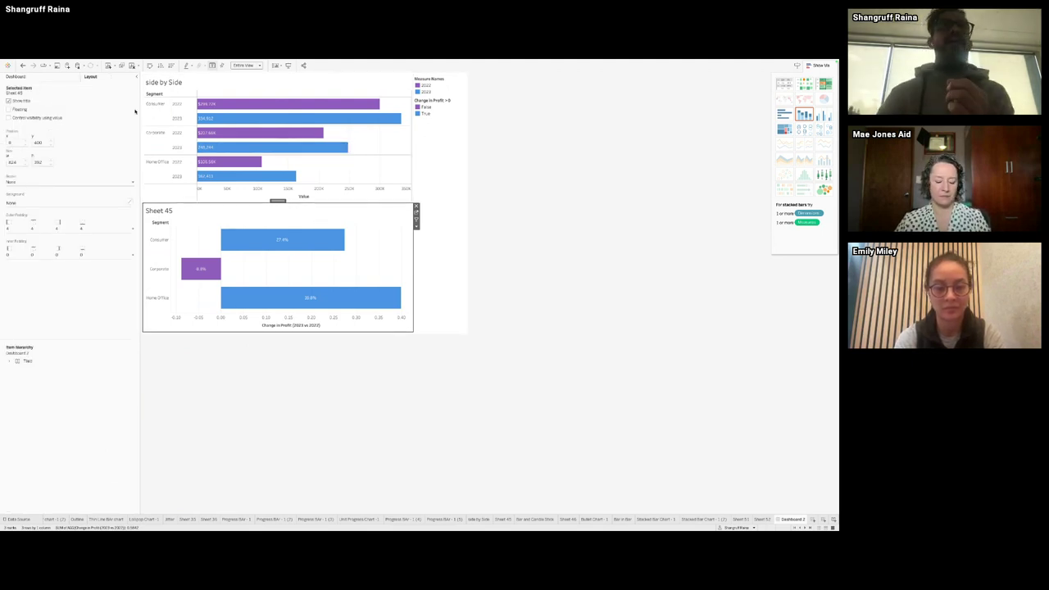
left_click(211, 88)
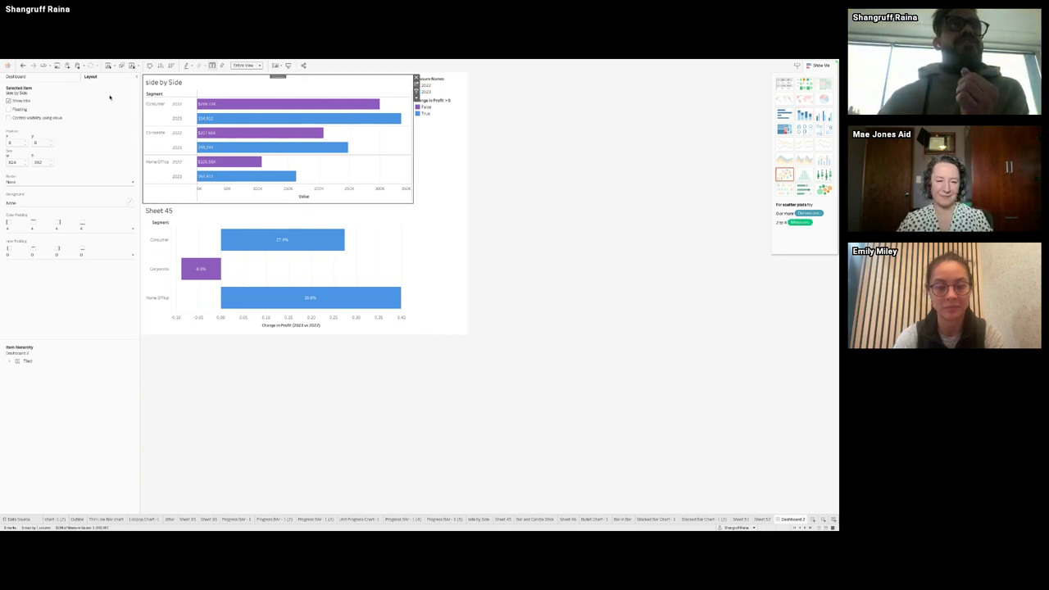
left_click(15, 118)
left_click(33, 127)
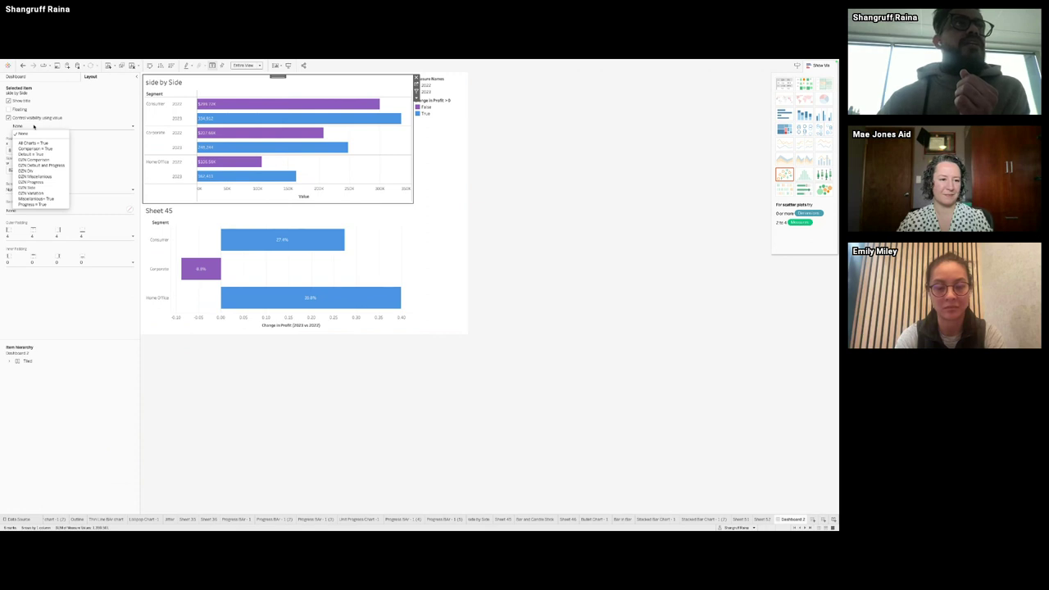
left_click(29, 188)
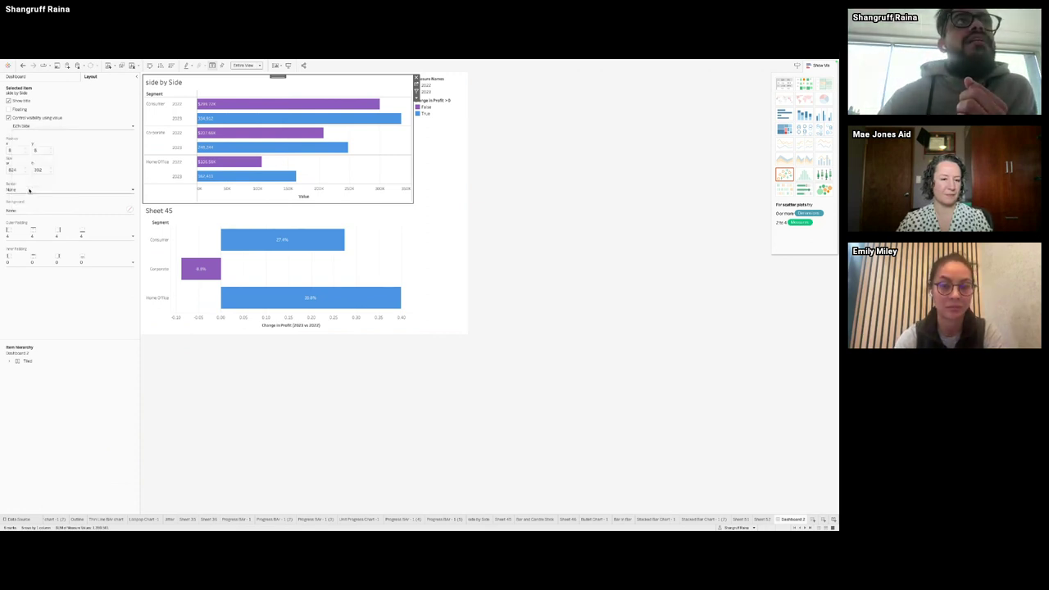
Step: Control Sheet 45's visibility on the dashboard using the DZN Div field
left_click(207, 220)
left_click(55, 118)
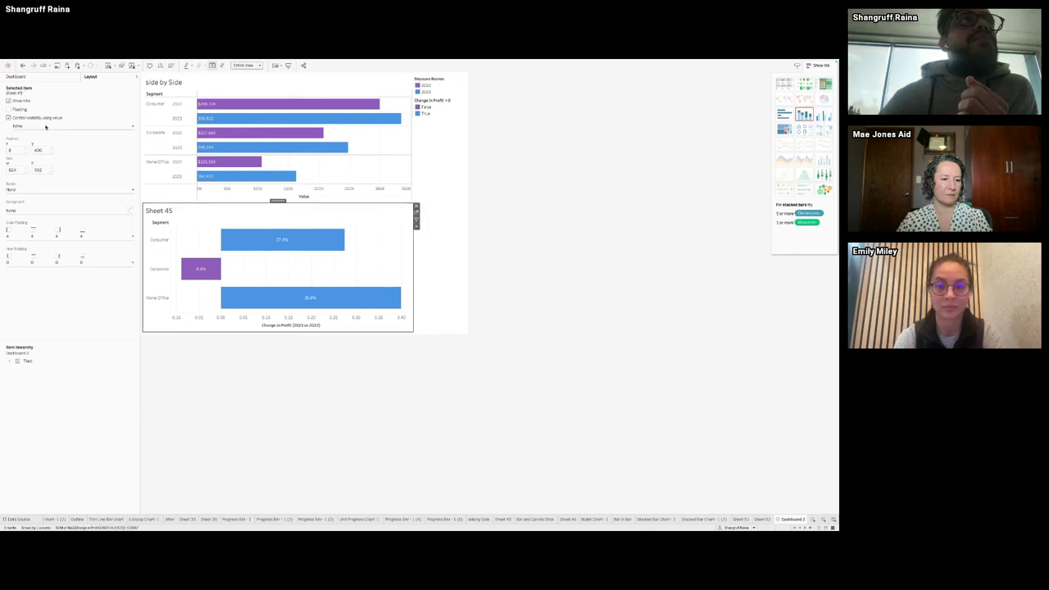
left_click(49, 126)
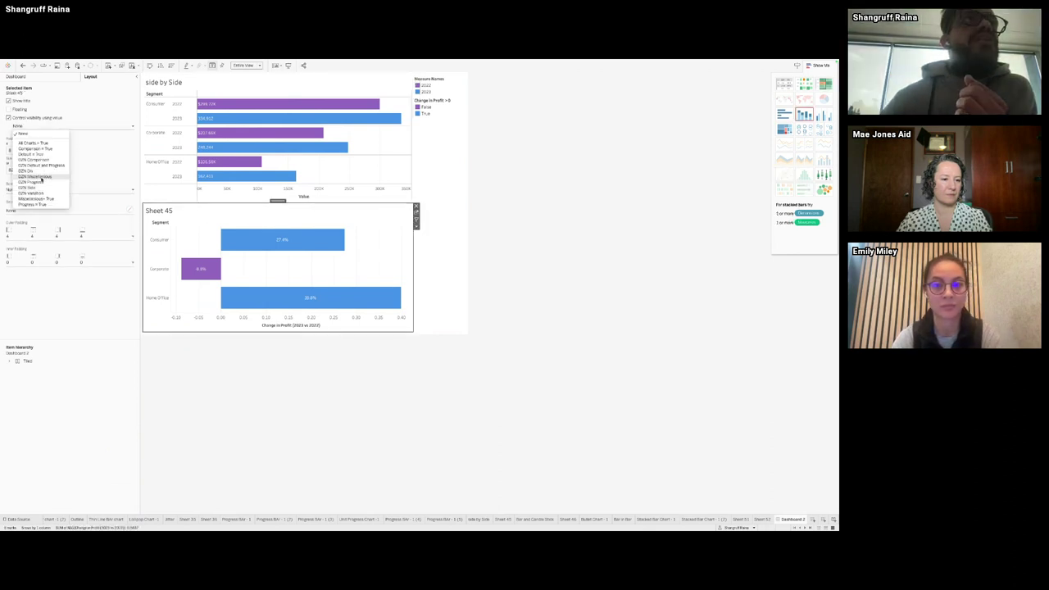
left_click(43, 170)
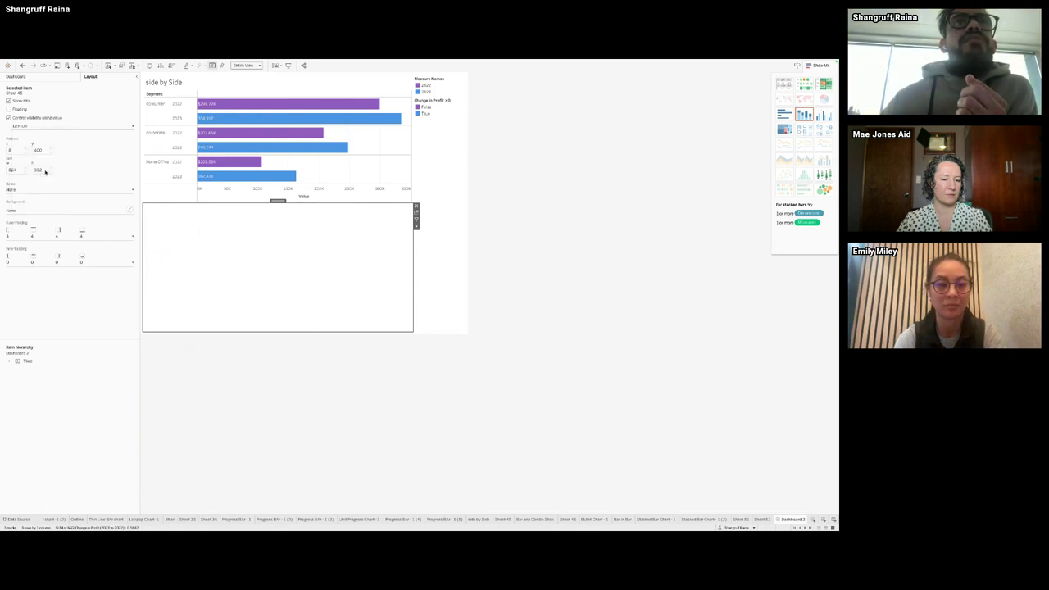
left_click(372, 380)
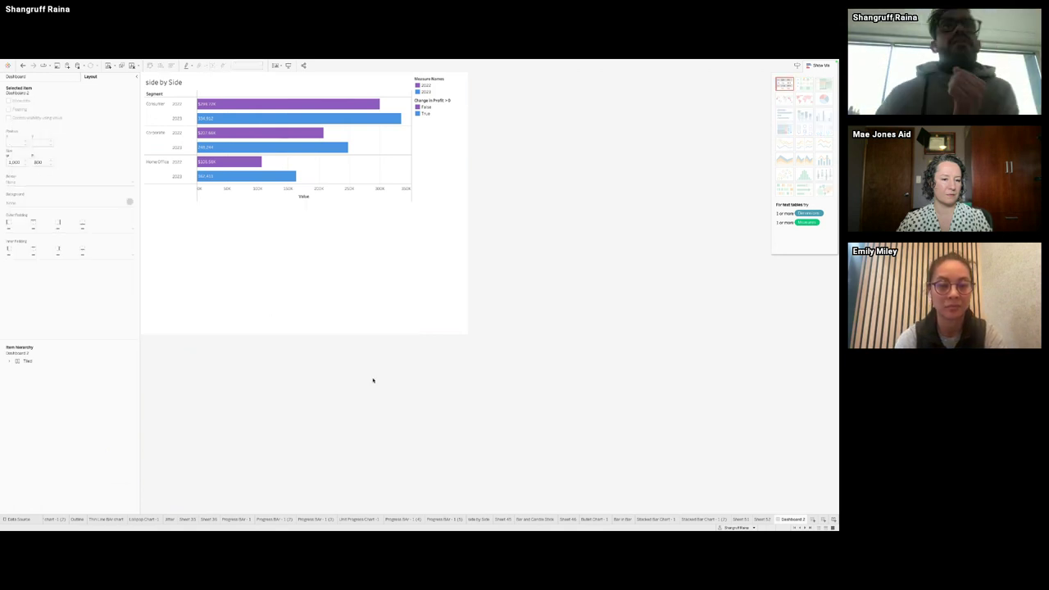
Step: Remove Sheet 45 and the side by Side chart from the dashboard
left_click(368, 288)
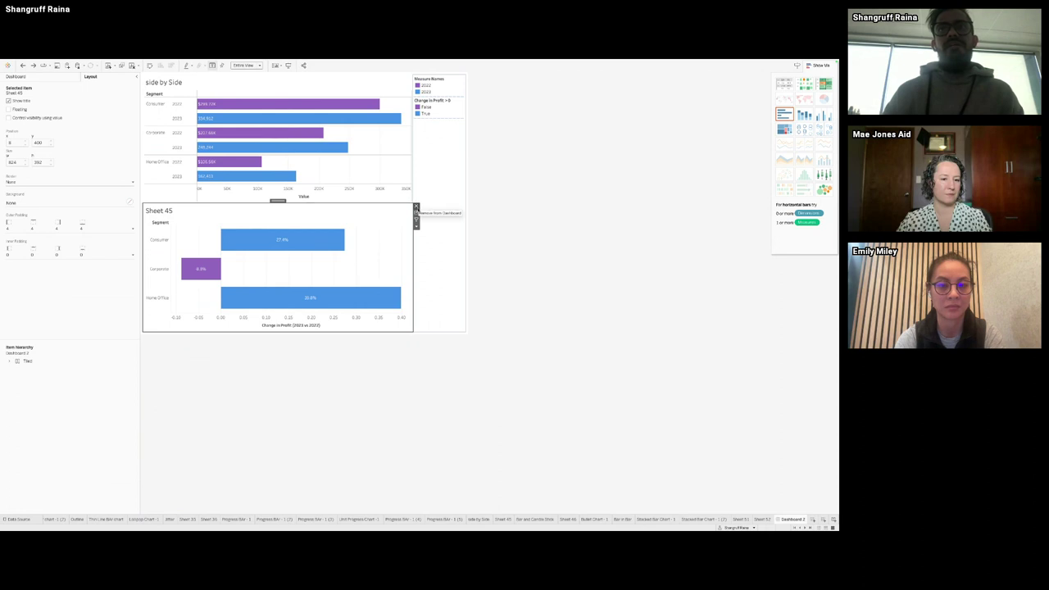
left_click(416, 207)
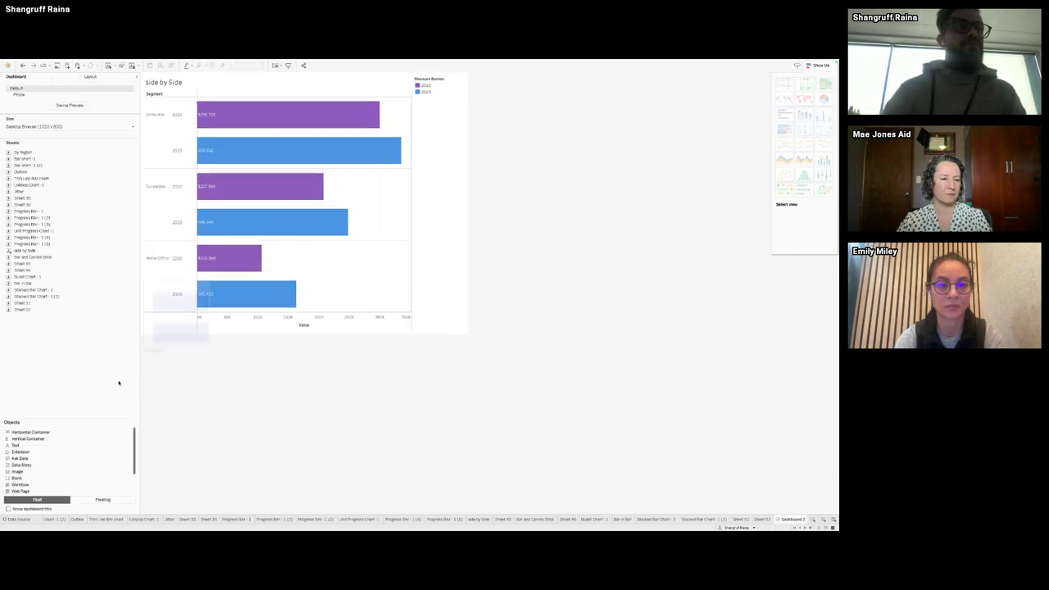
left_click_drag(51, 304, 246, 205)
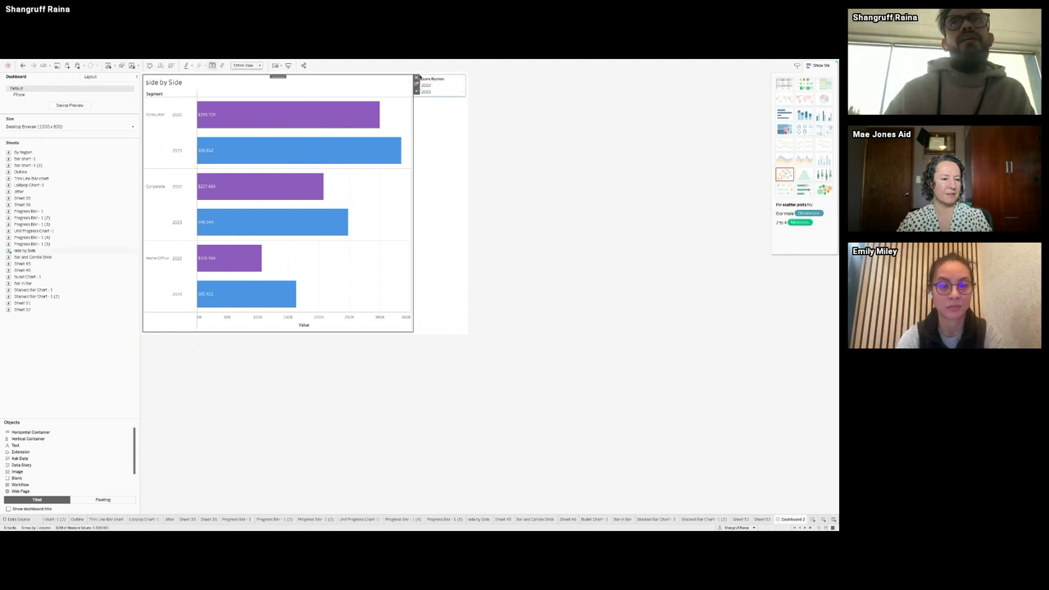
left_click(416, 79)
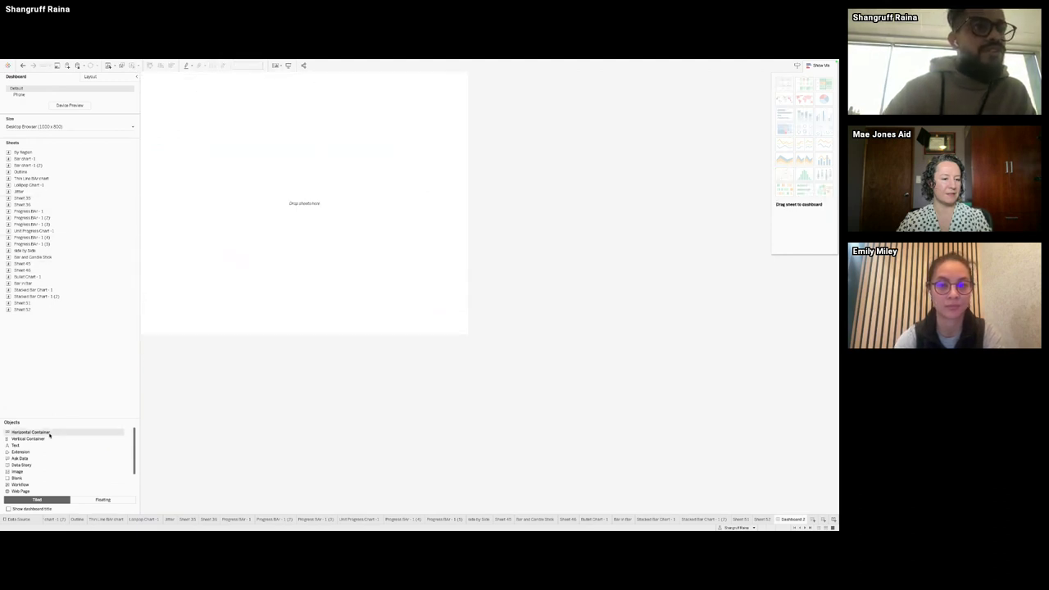
Step: Place a tiled vertical container filling the blank dashboard
mouse_move(45, 438)
left_mouse_down()
mouse_move(155, 286)
mouse_move(238, 215)
left_mouse_up()
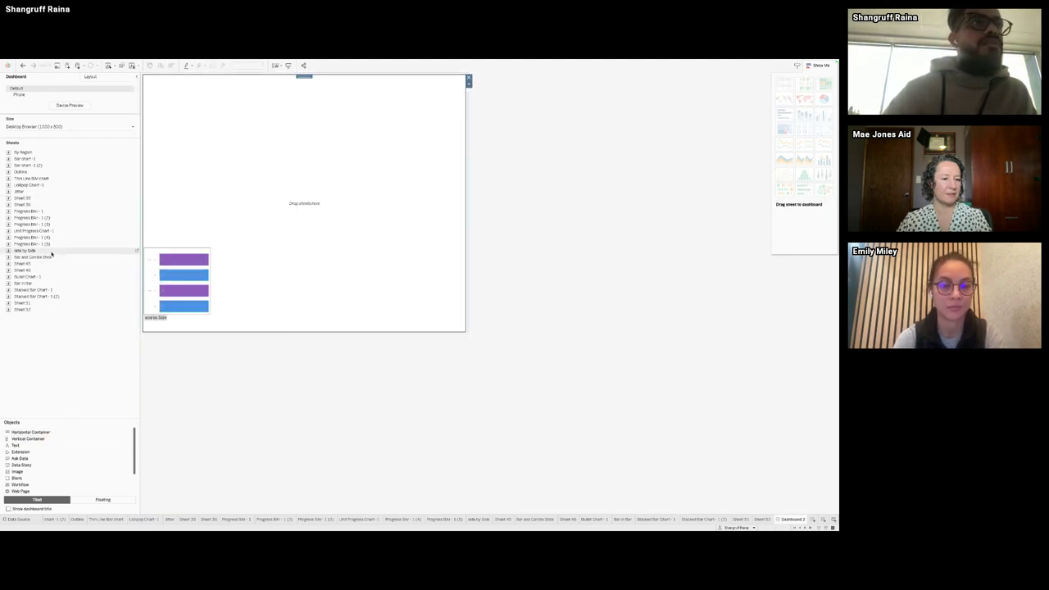
Step: Add the side by Side chart to the dashboard's vertical container and place Sheet 45 beneath it
left_click_drag(82, 250, 222, 199)
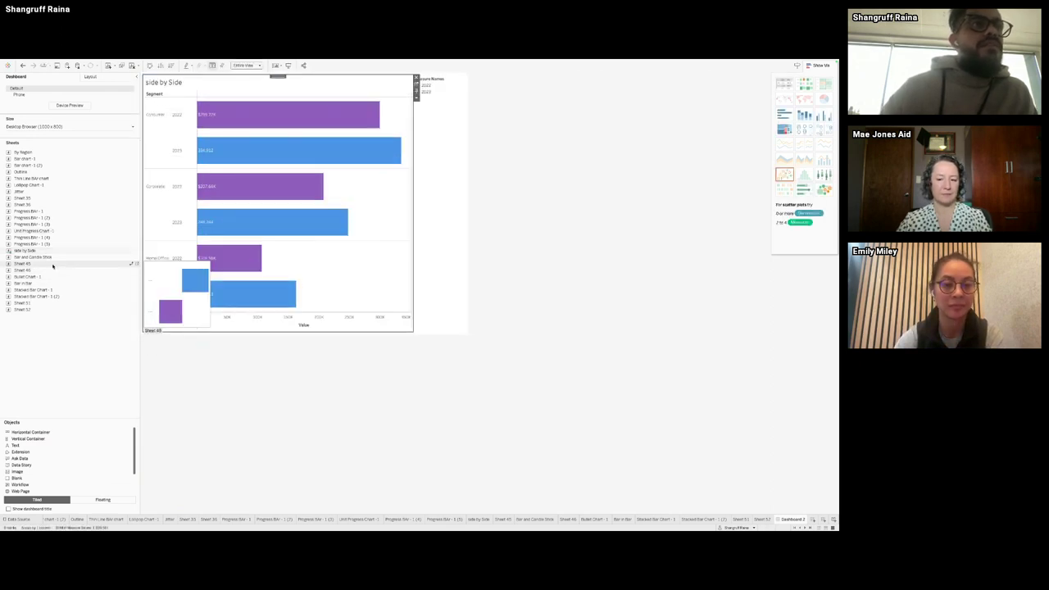
left_click_drag(213, 283, 220, 286)
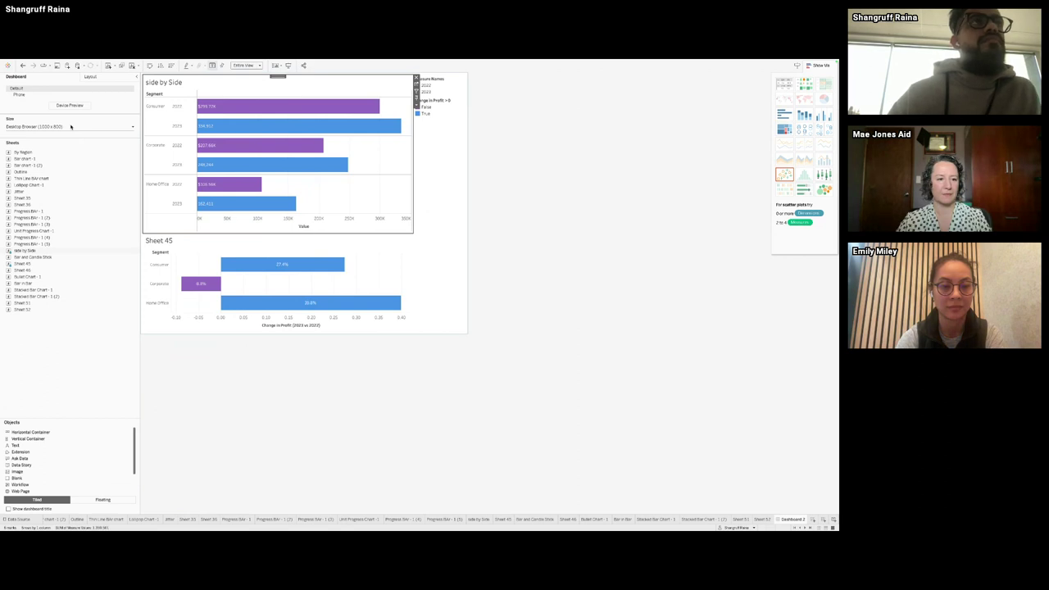
Step: Control the side by Side chart's visibility in the container using the DZN Side field
left_click(90, 77)
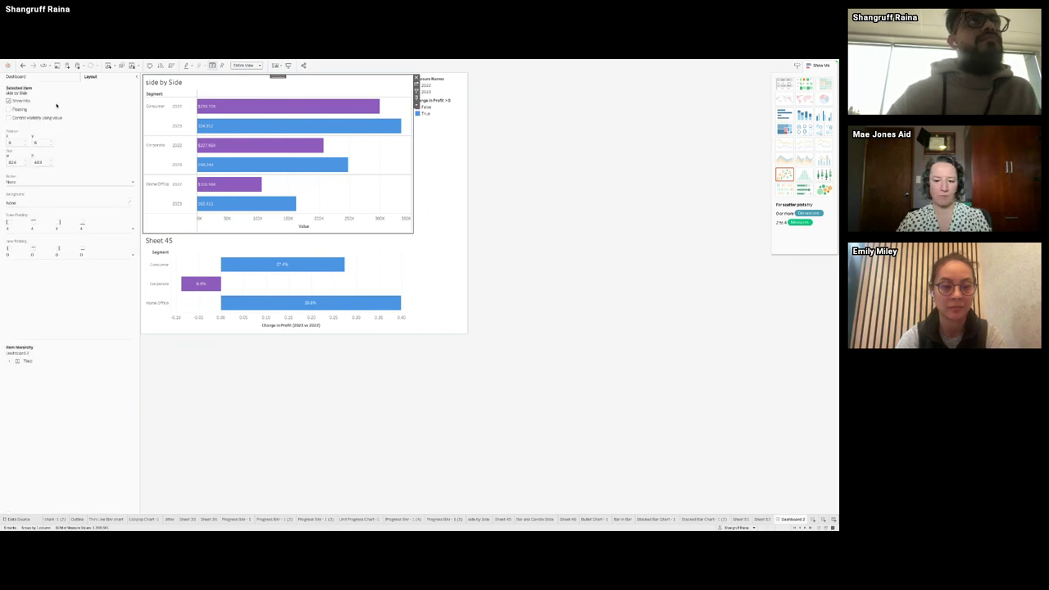
left_click(14, 118)
left_click(33, 126)
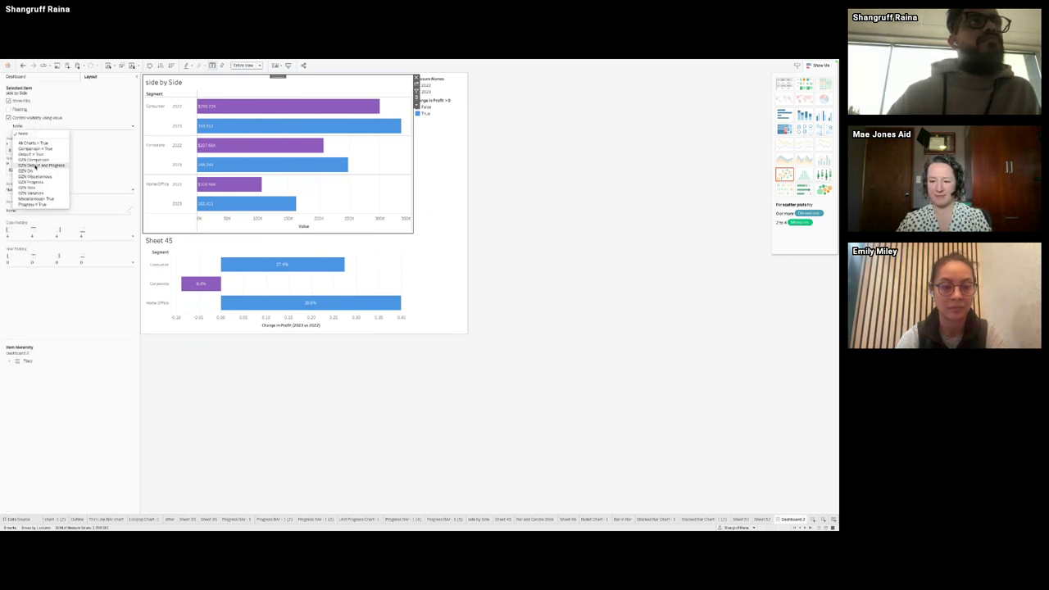
left_click(30, 187)
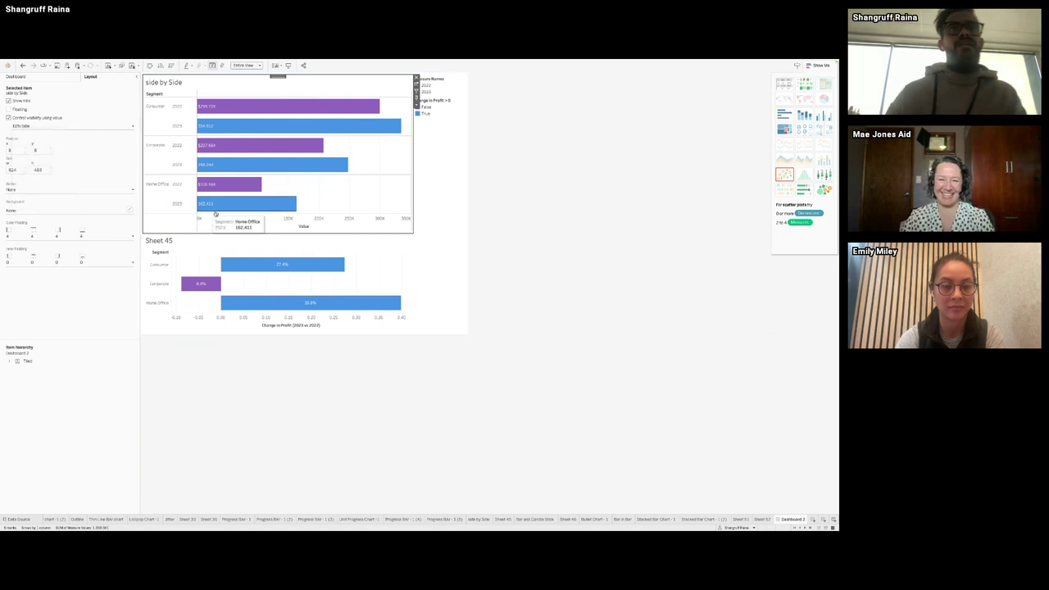
Step: Control the visibility of Sheet 45 in the container using the DZN Div field
left_click(357, 245)
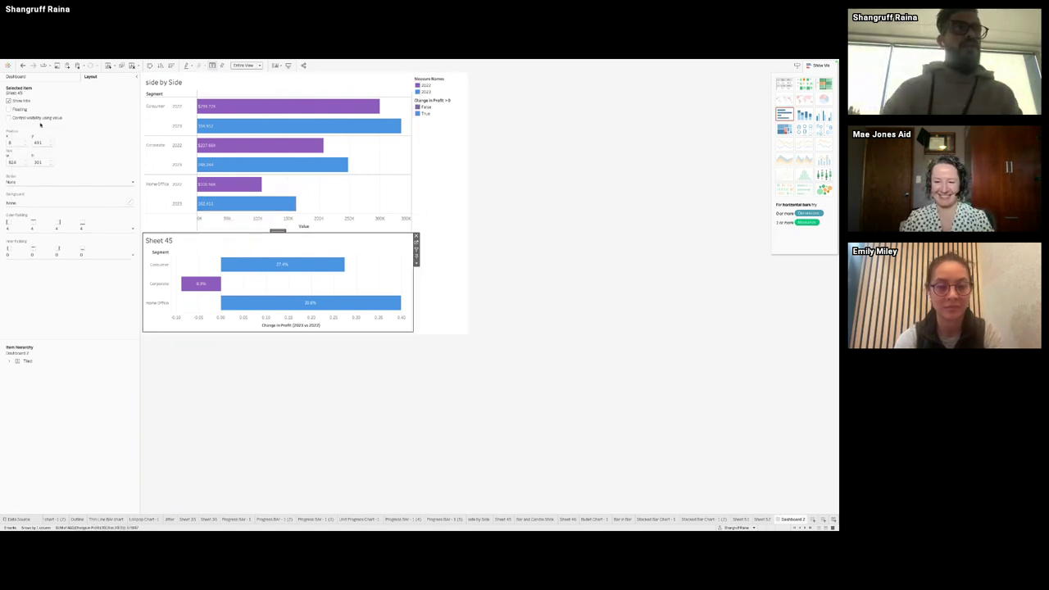
left_click(15, 118)
left_click(39, 126)
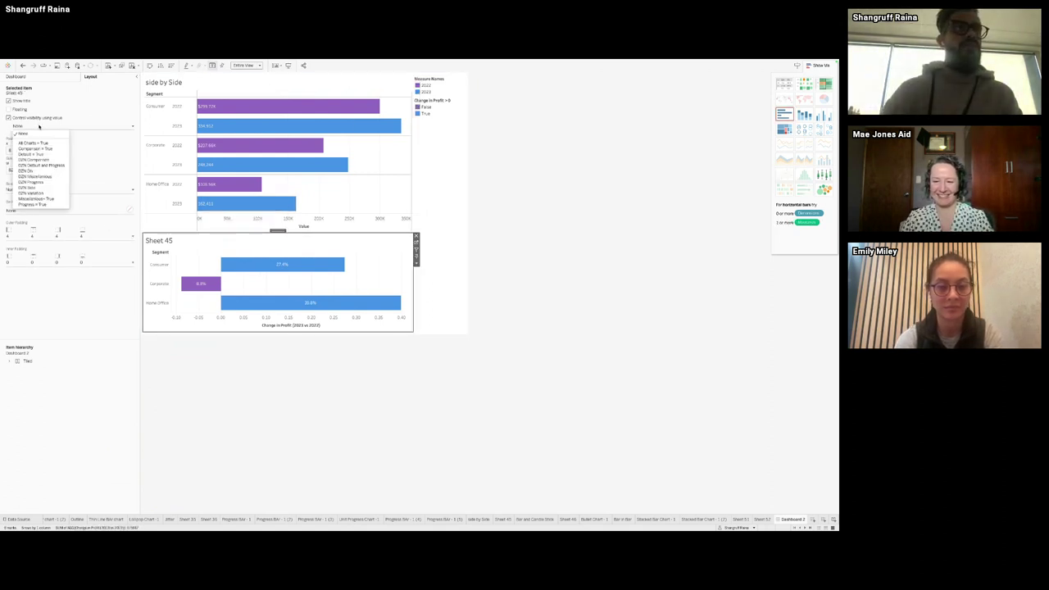
left_click(33, 193)
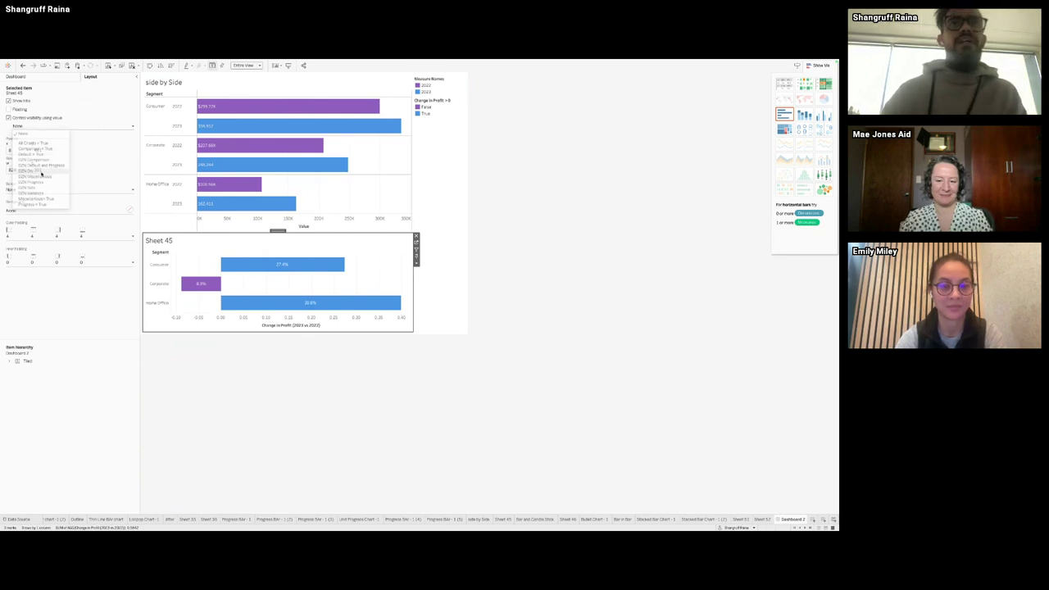
Step: Remove the Change in Profit and Measure Names color legends from the dashboard
left_click(449, 224)
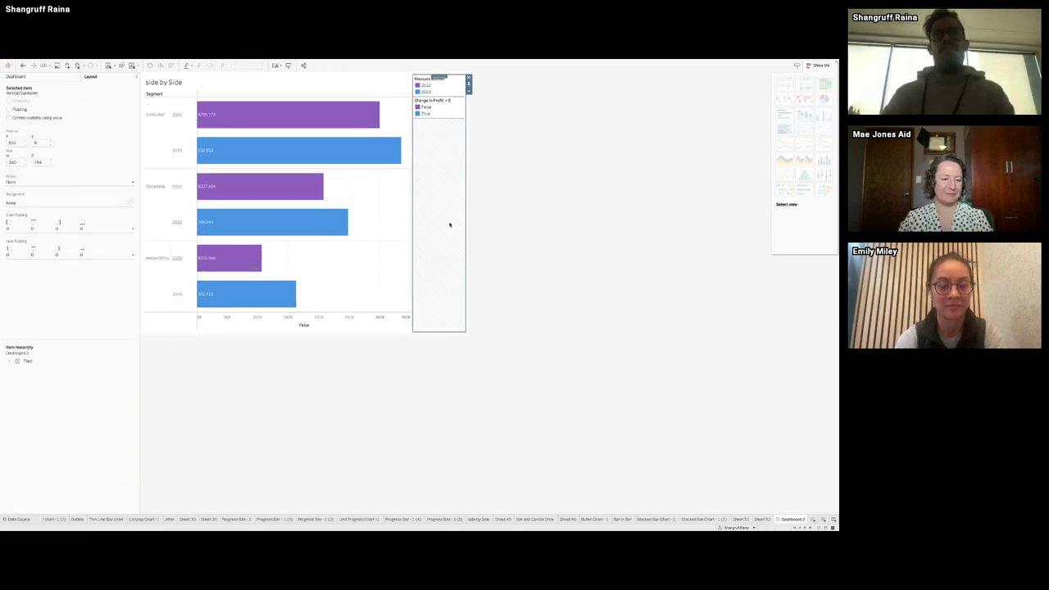
left_click(457, 106)
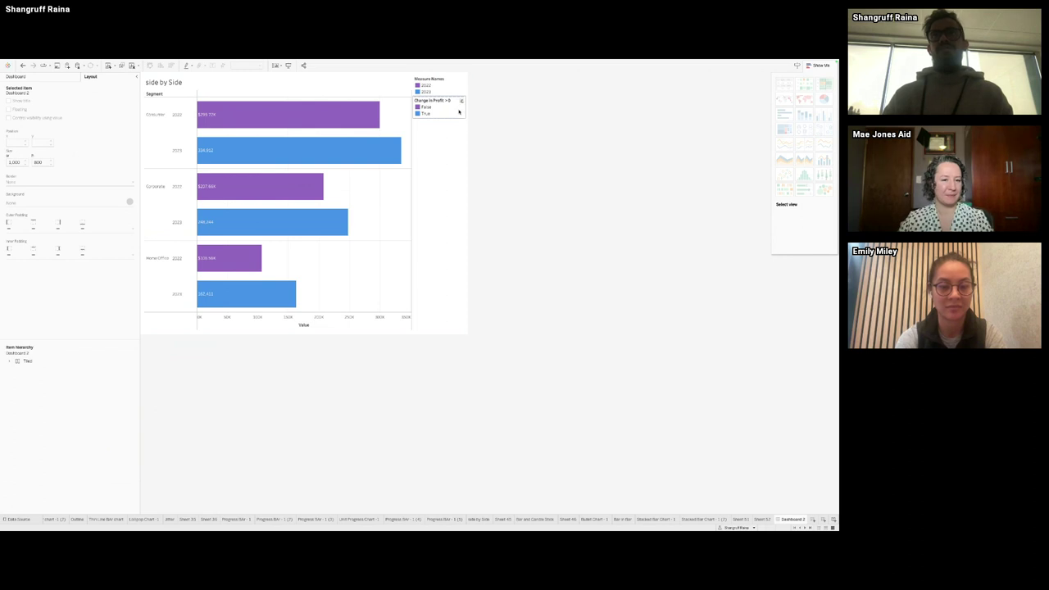
left_click(468, 100)
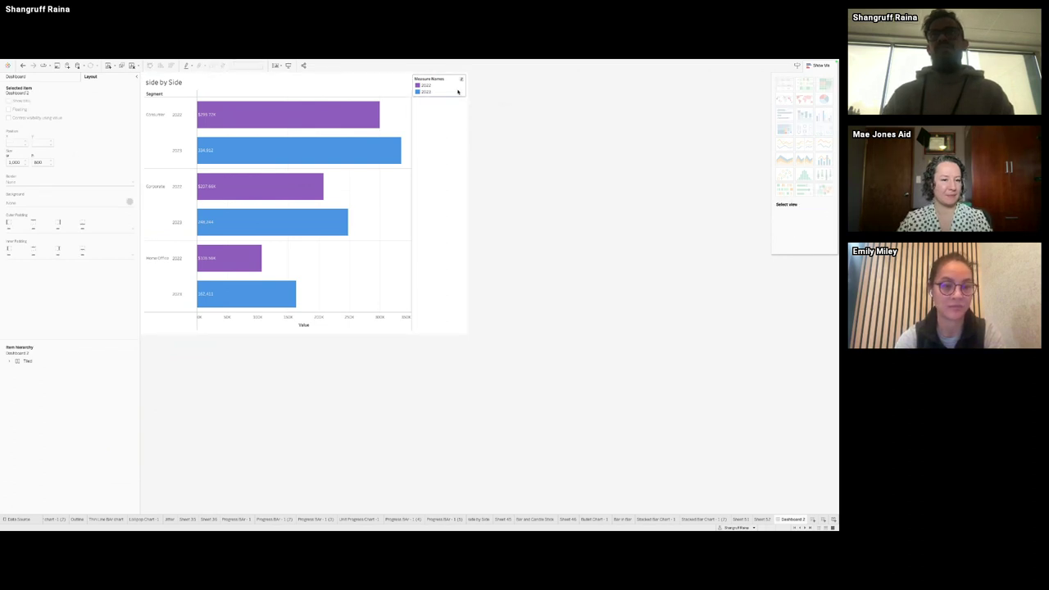
left_click(468, 80)
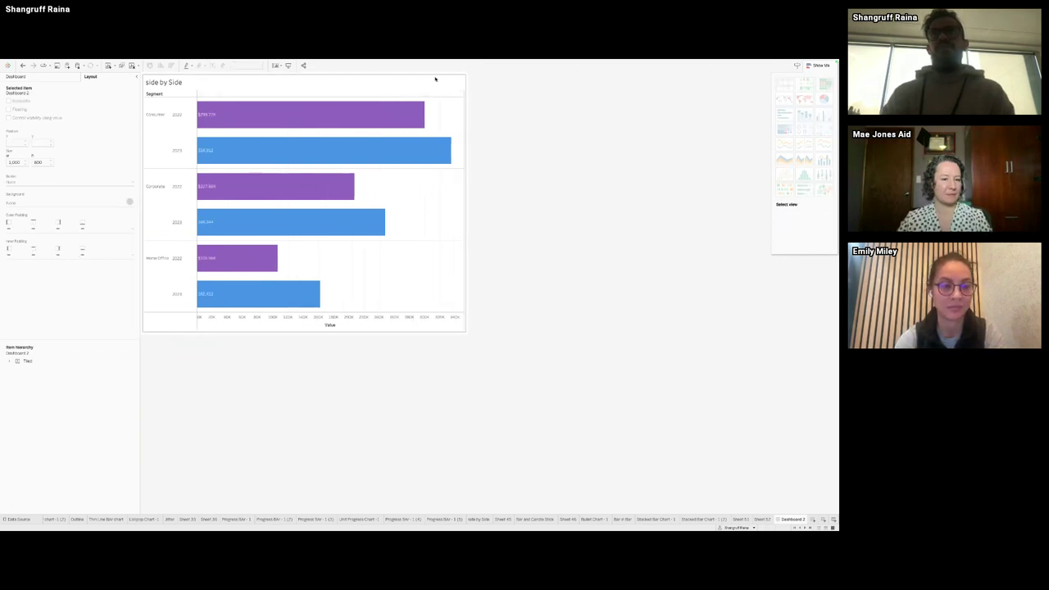
Step: Show the Make Selection parameter control on the dashboard from the side by Side chart's options
left_click(469, 104)
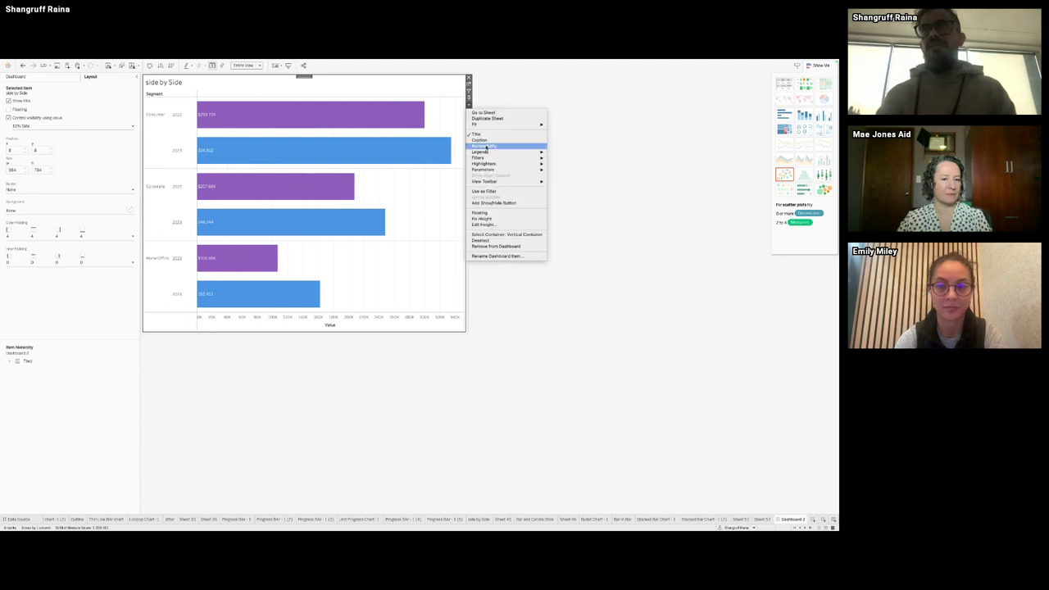
mouse_move(483, 164)
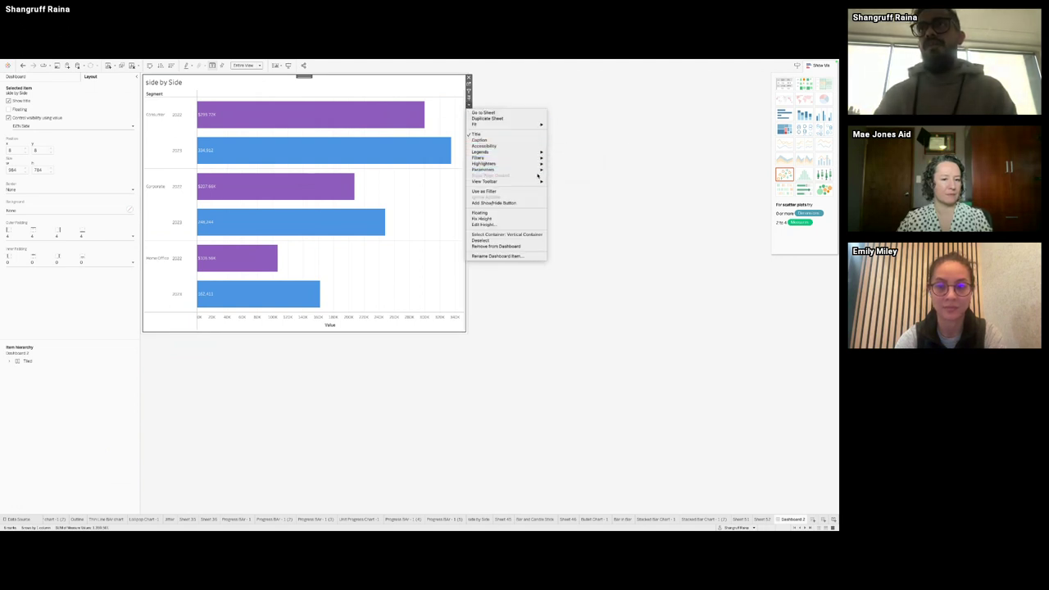
mouse_move(541, 172)
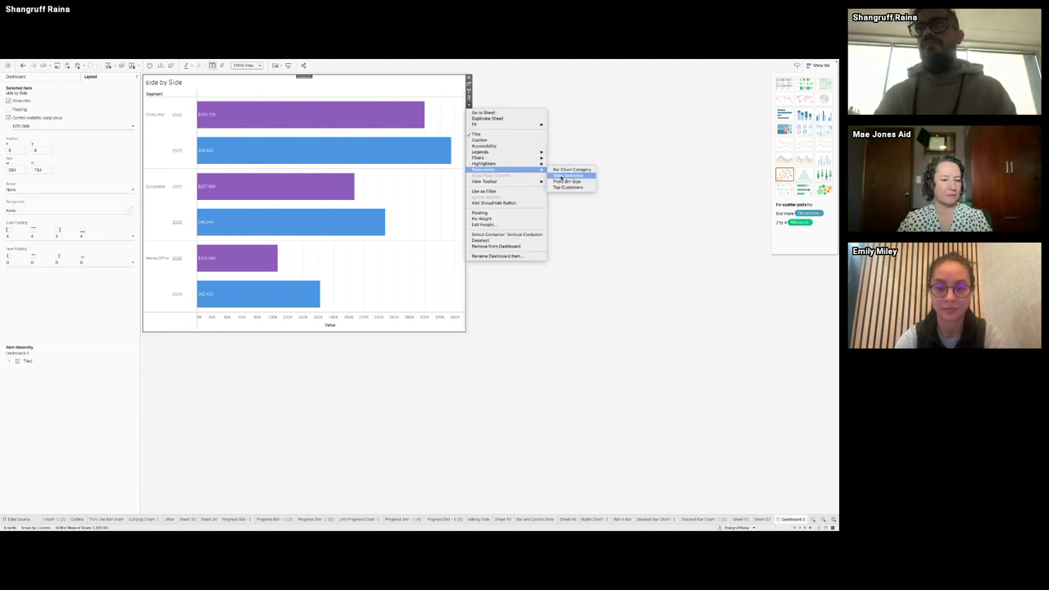
left_click(562, 178)
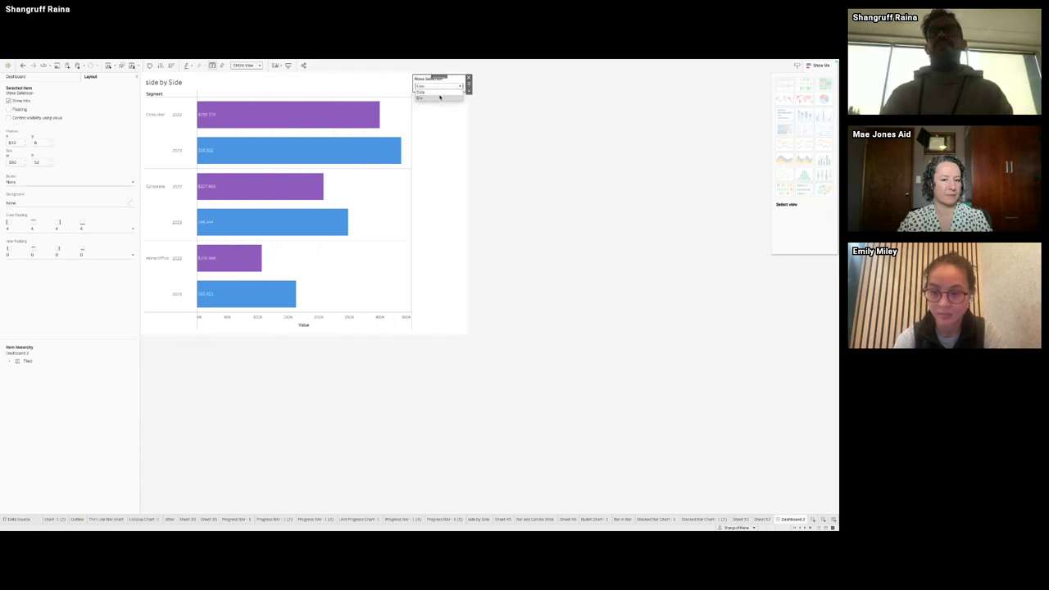
Step: Test the chart swap by switching the Make Selection parameter to Div, back to Side, and to Div again
left_click(438, 86)
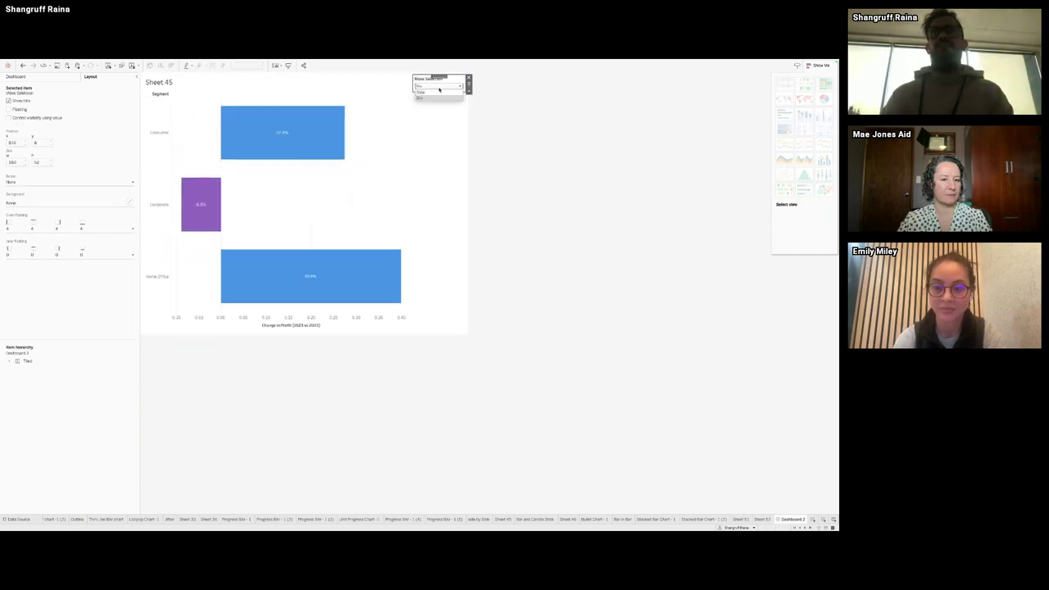
left_click(438, 92)
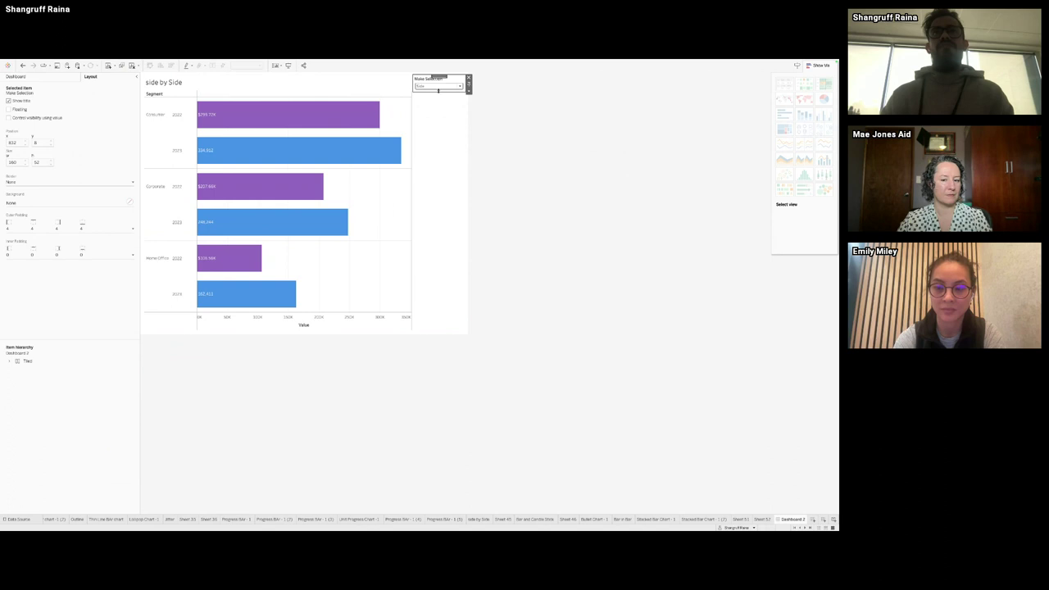
left_click(438, 86)
left_click(435, 97)
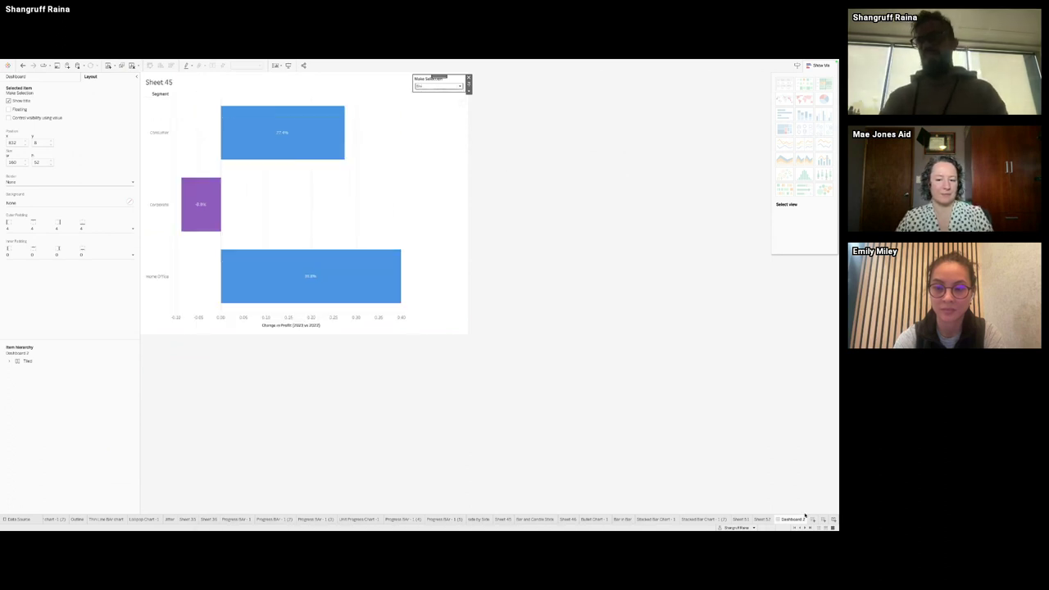
Step: Look over the DZN Side field among Sheet 52's data fields and return to the dashboard
left_click(763, 520)
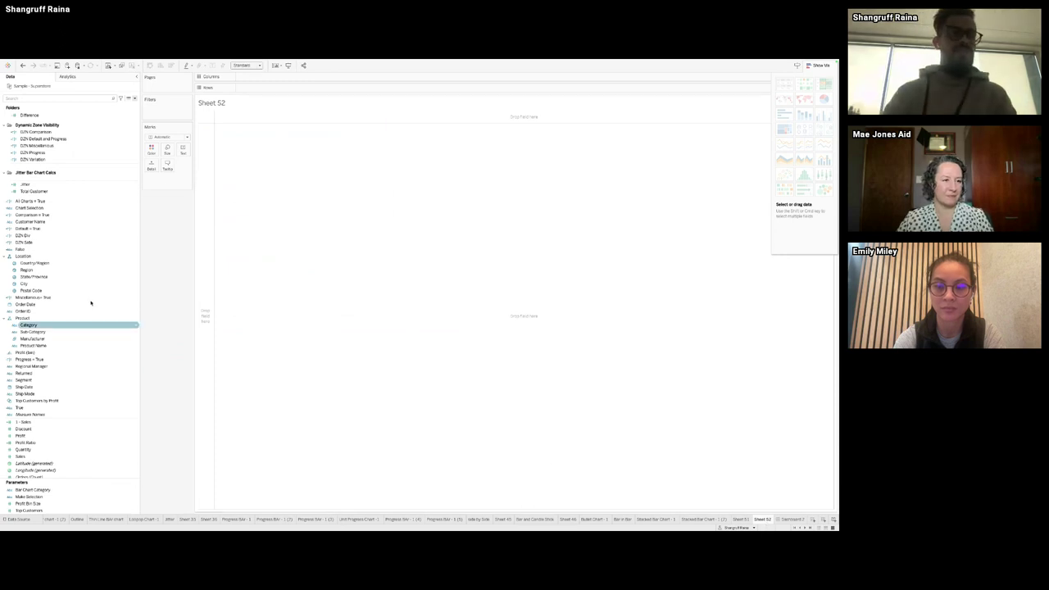
left_click(109, 262)
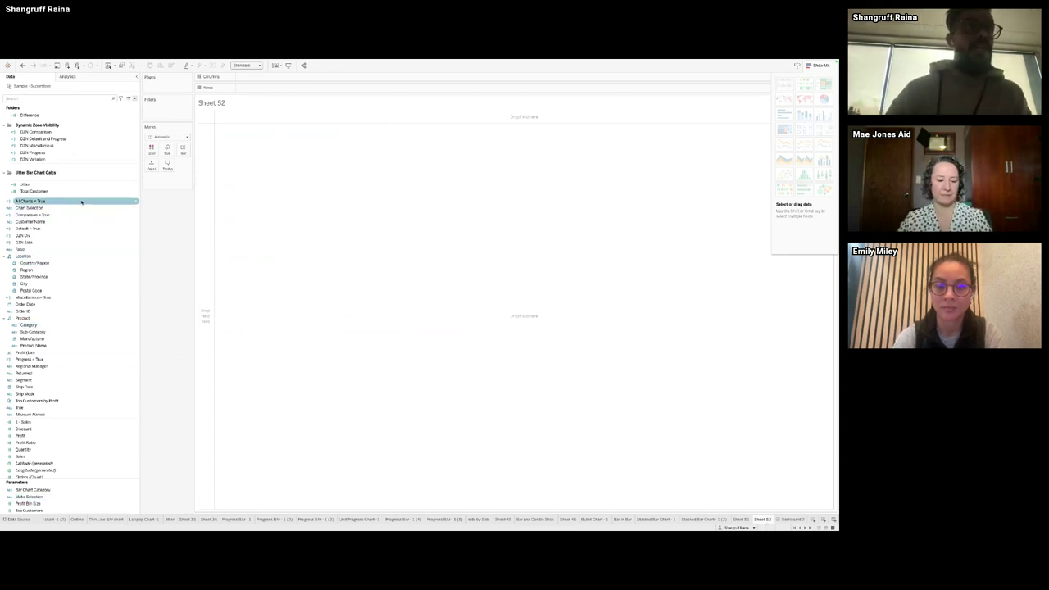
left_click(71, 242)
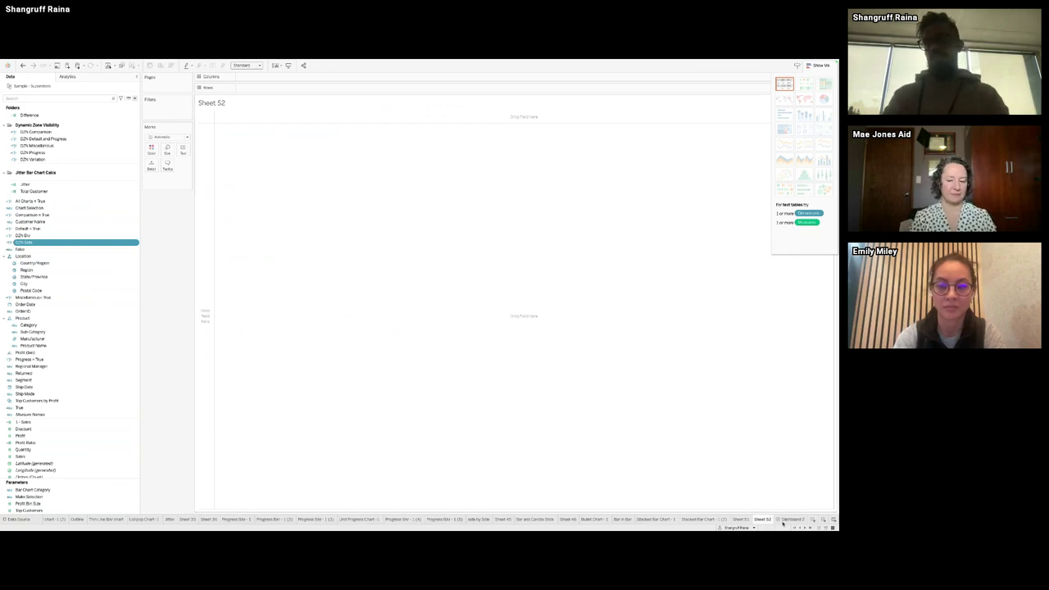
key("ctrl+Tab")
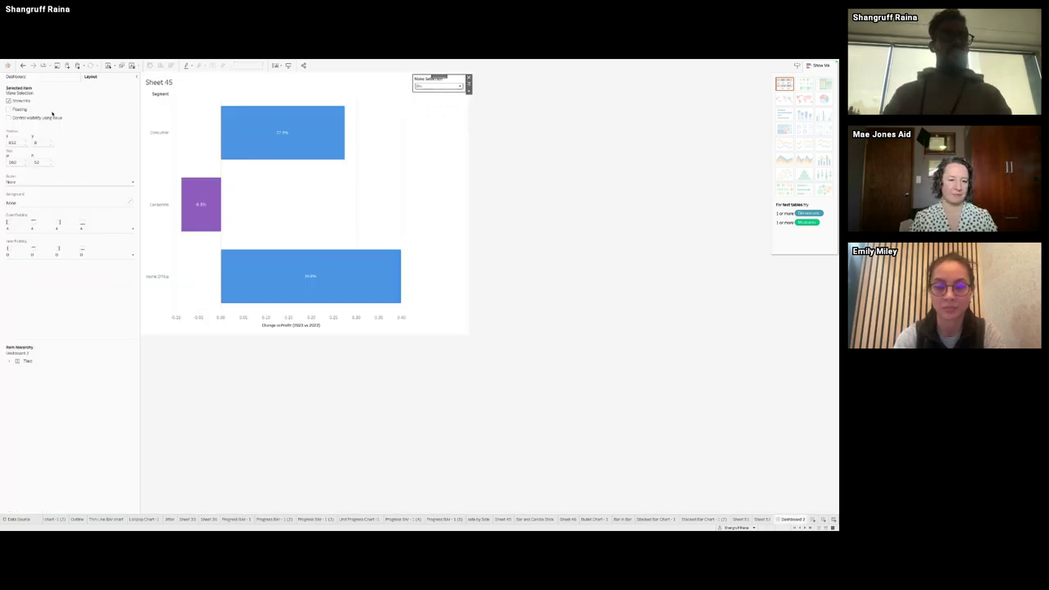
Step: Turn value-controlled visibility on and back off for the Make Selection parameter control
left_click(44, 117)
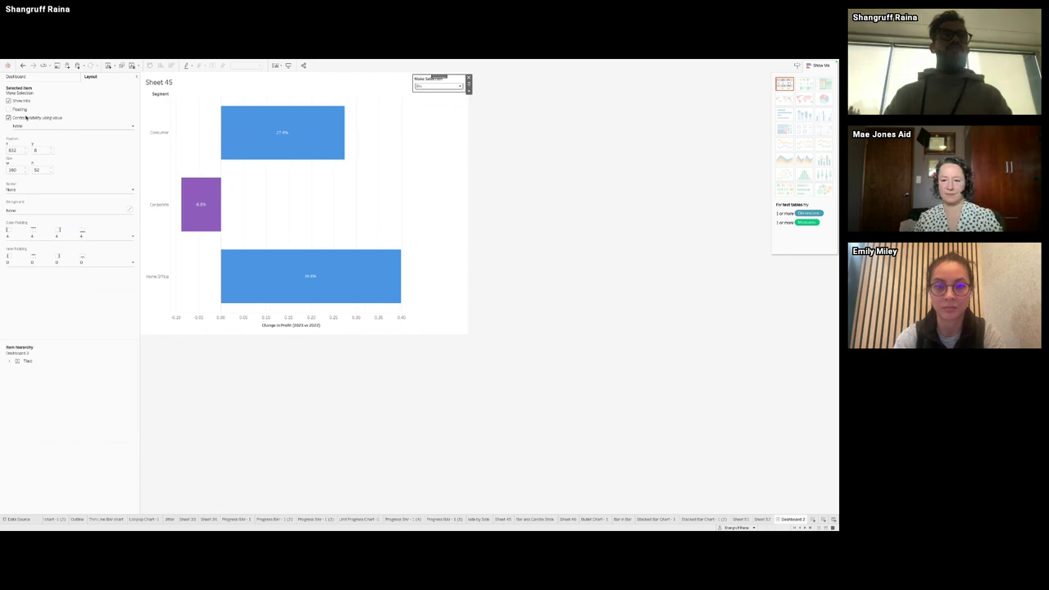
left_click(25, 118)
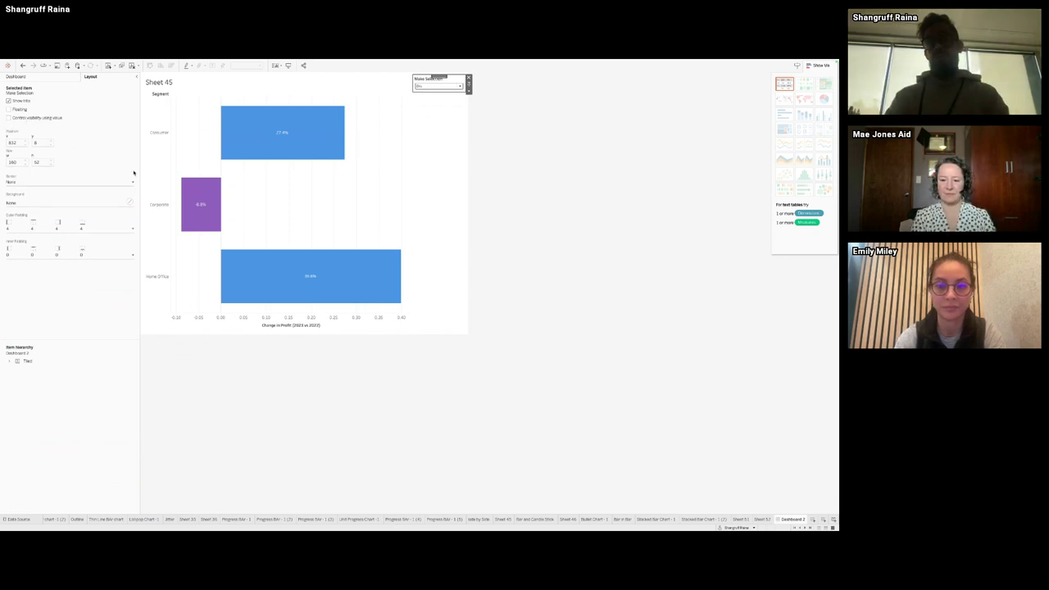